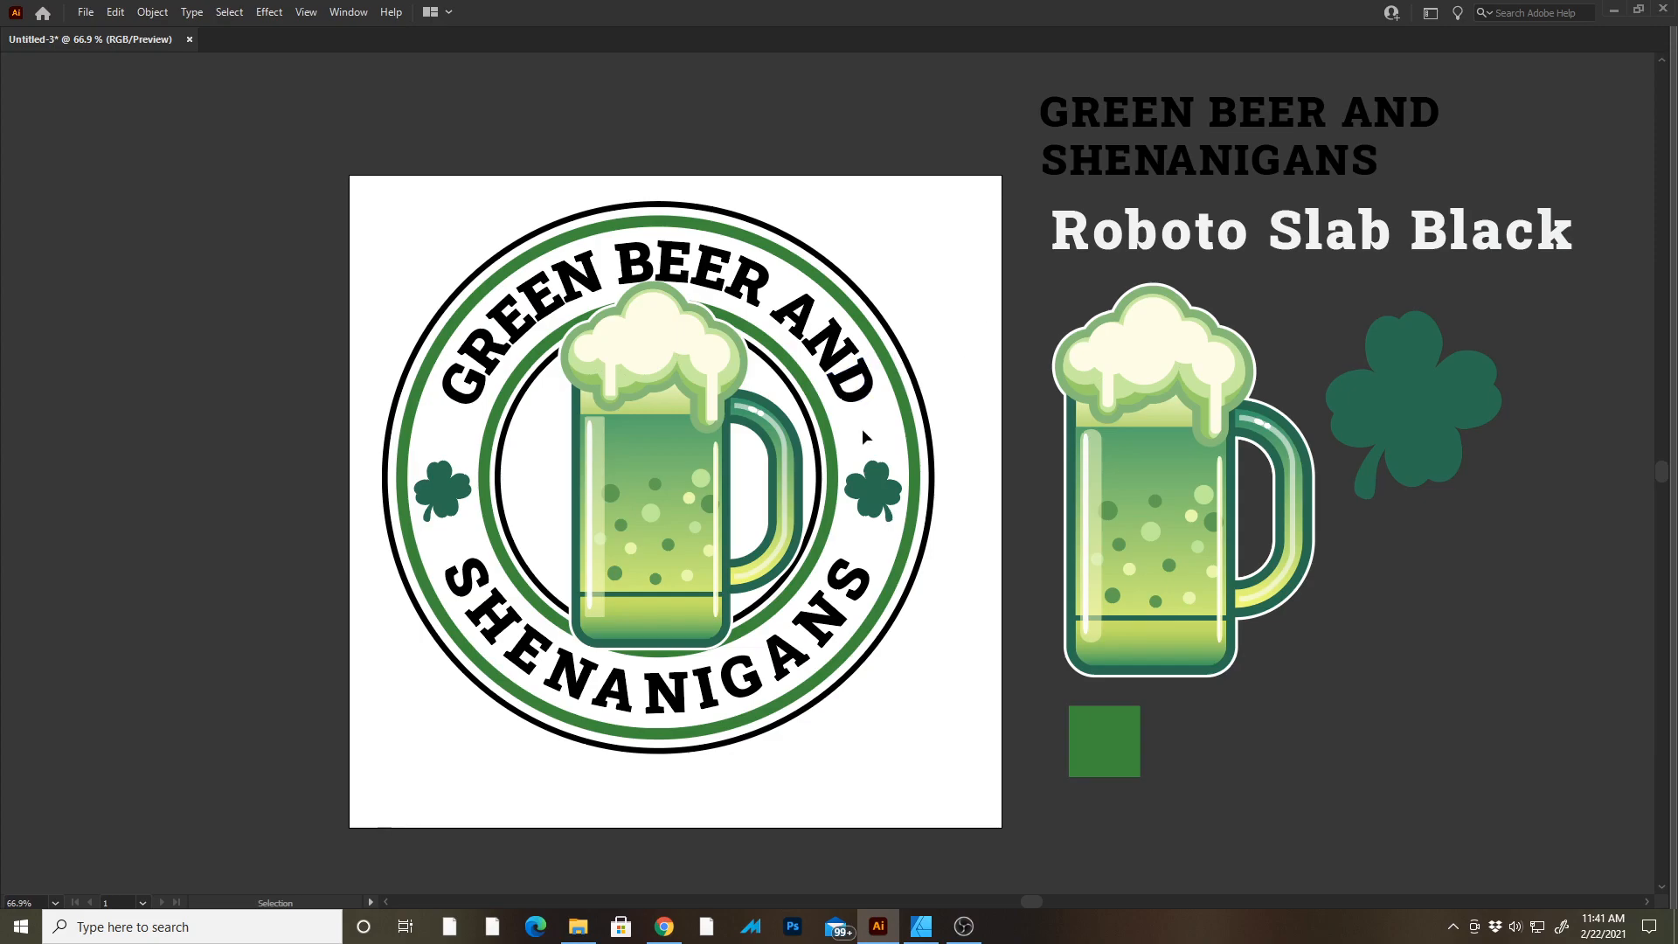
Select the finished badge logo and scale it down into the artboard's upper-left corner as a small reference.
left_click_drag(981, 203, 354, 832)
left_click_drag(936, 755, 453, 271)
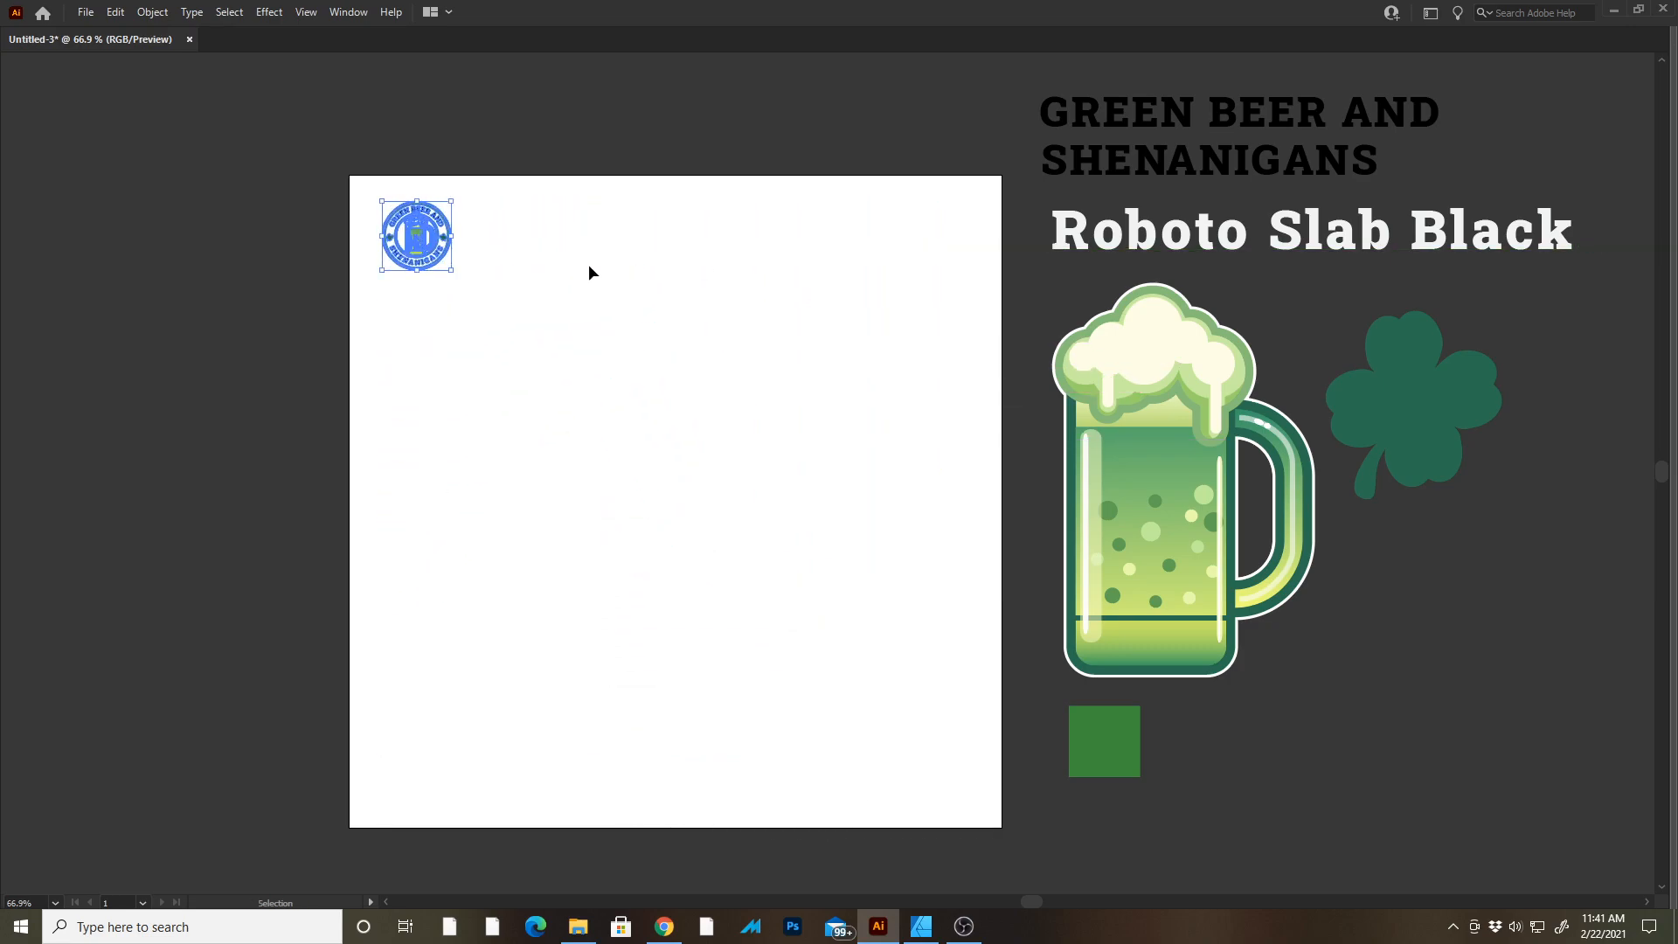
Move the green color square onto the artboard's lower-right corner and reposition the shamrock below the mug.
left_click(588, 265)
key("Tab")
left_click_drag(622, 464, 526, 465)
key("Tab")
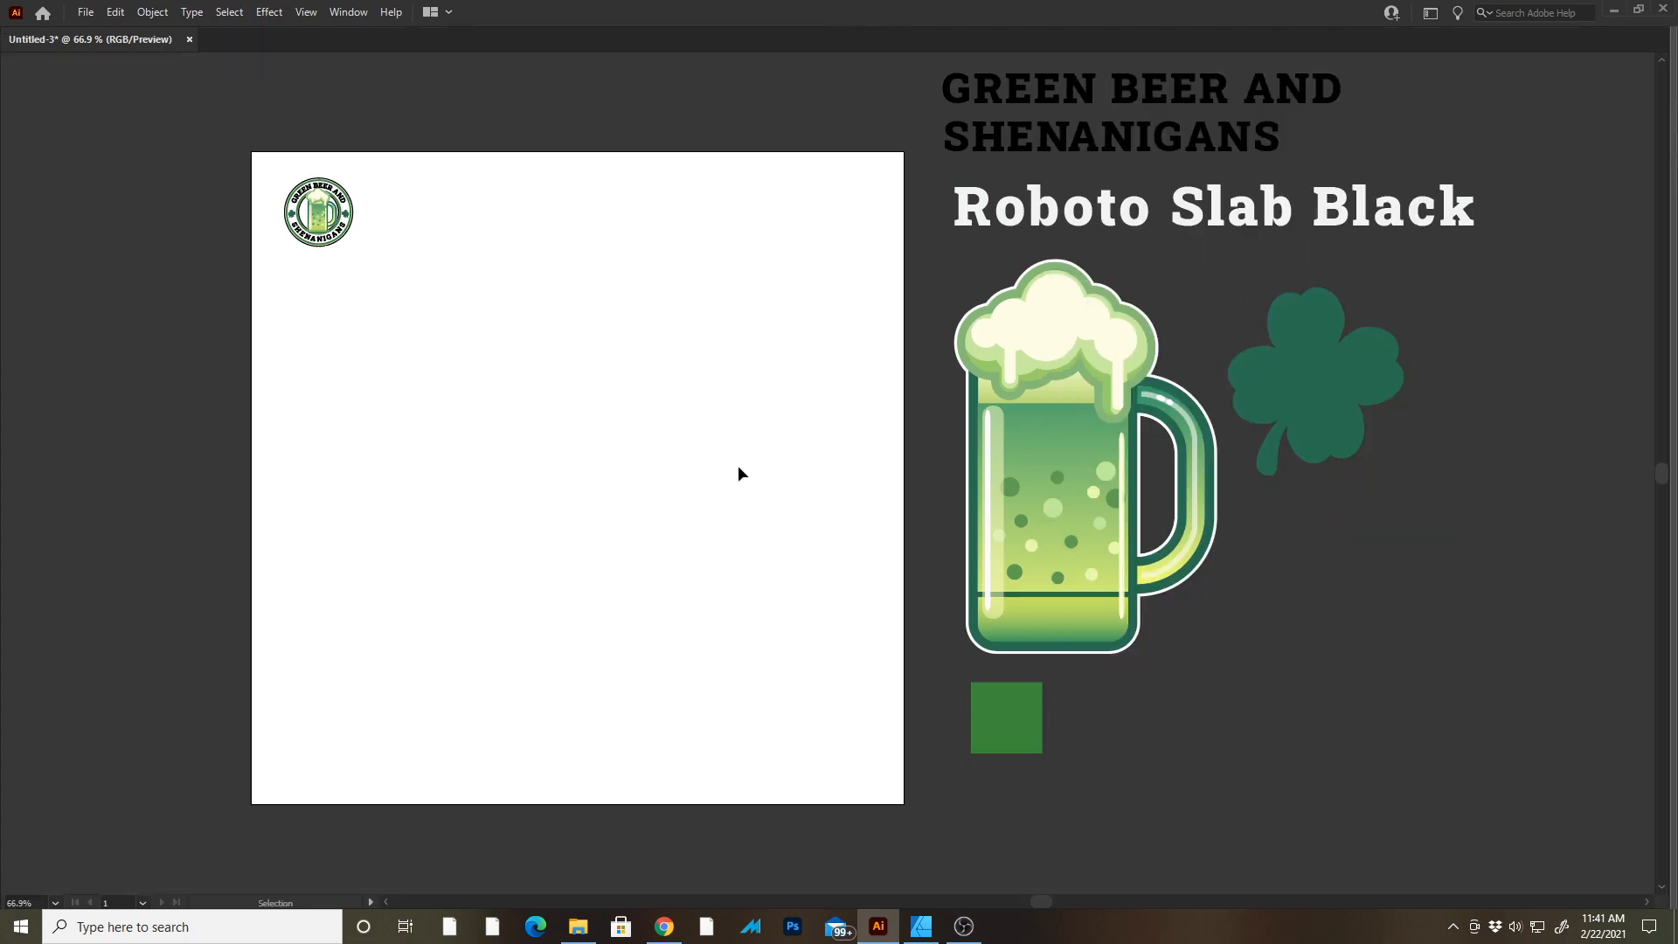
left_click_drag(717, 547, 727, 521)
left_click_drag(1005, 709, 859, 749)
left_click_drag(1316, 337, 1047, 704)
left_click(489, 423)
key("Tab")
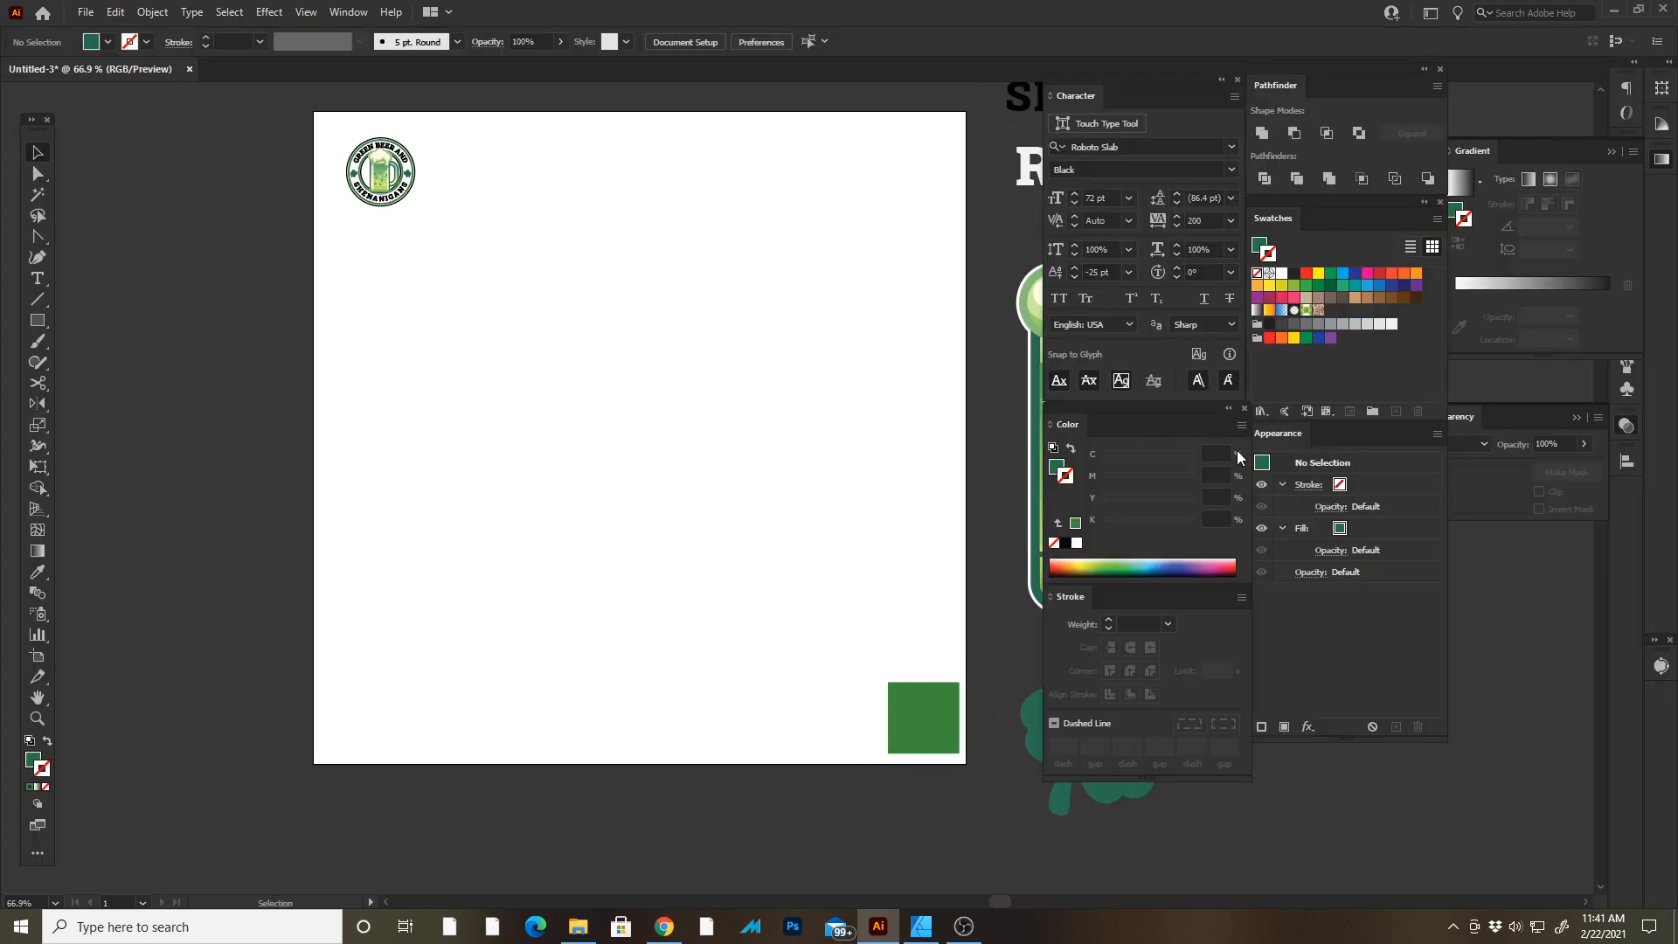
Draw a circle about 9.62 in wide centered on the artboard with the Ellipse tool.
left_click(38, 323)
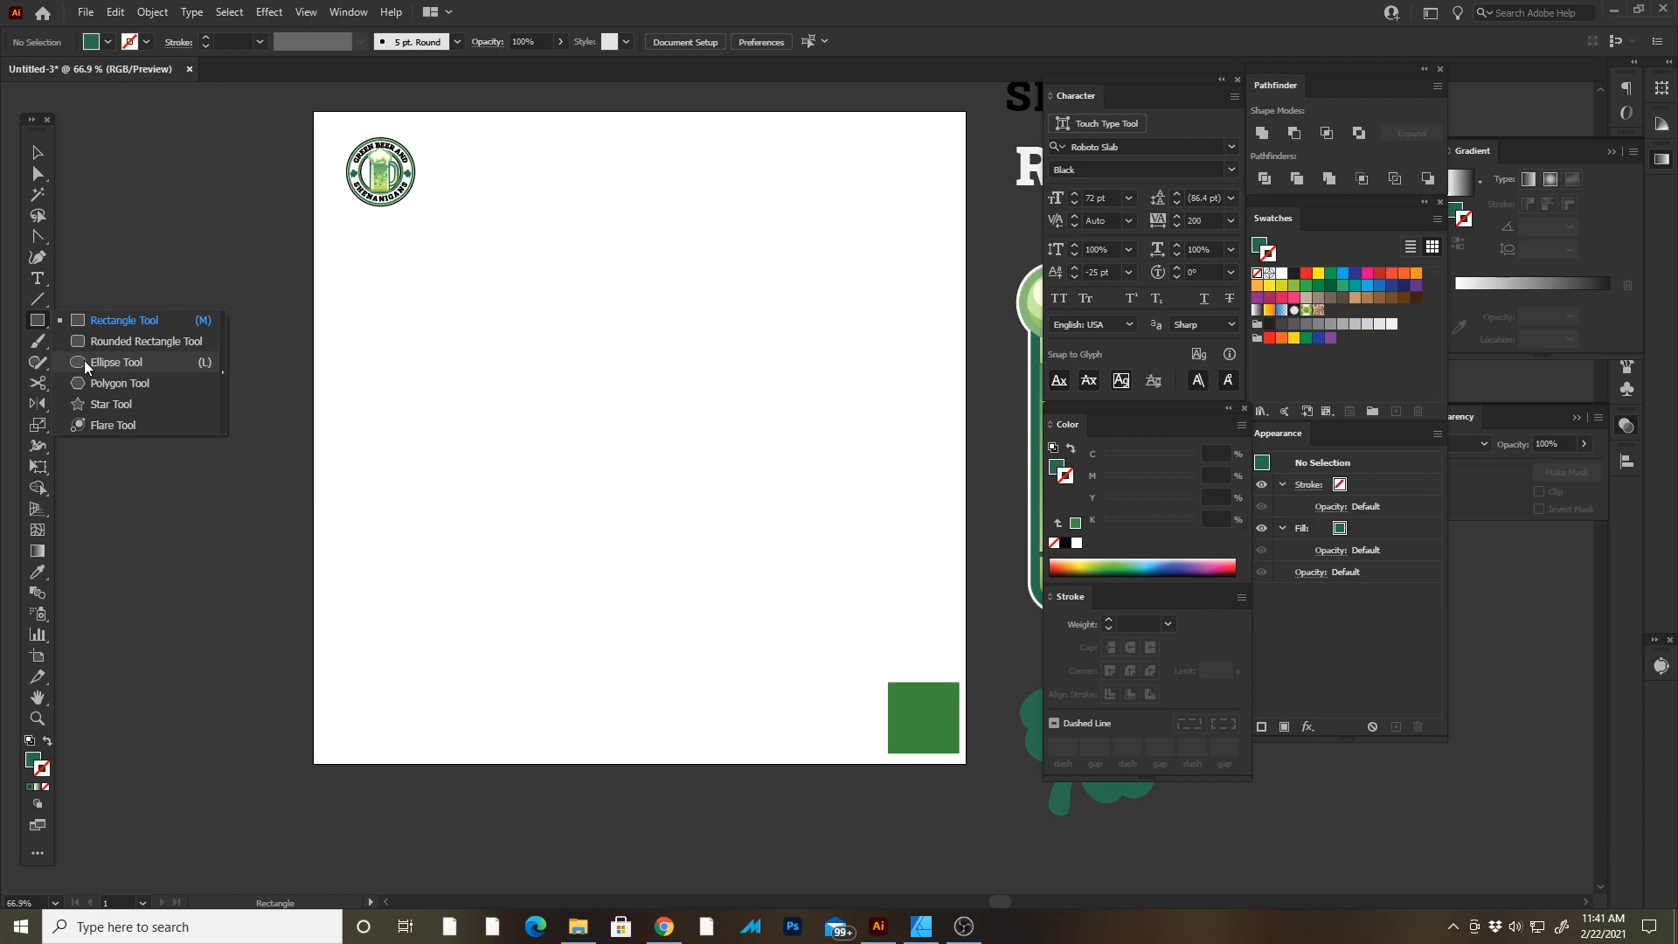
left_click(84, 361)
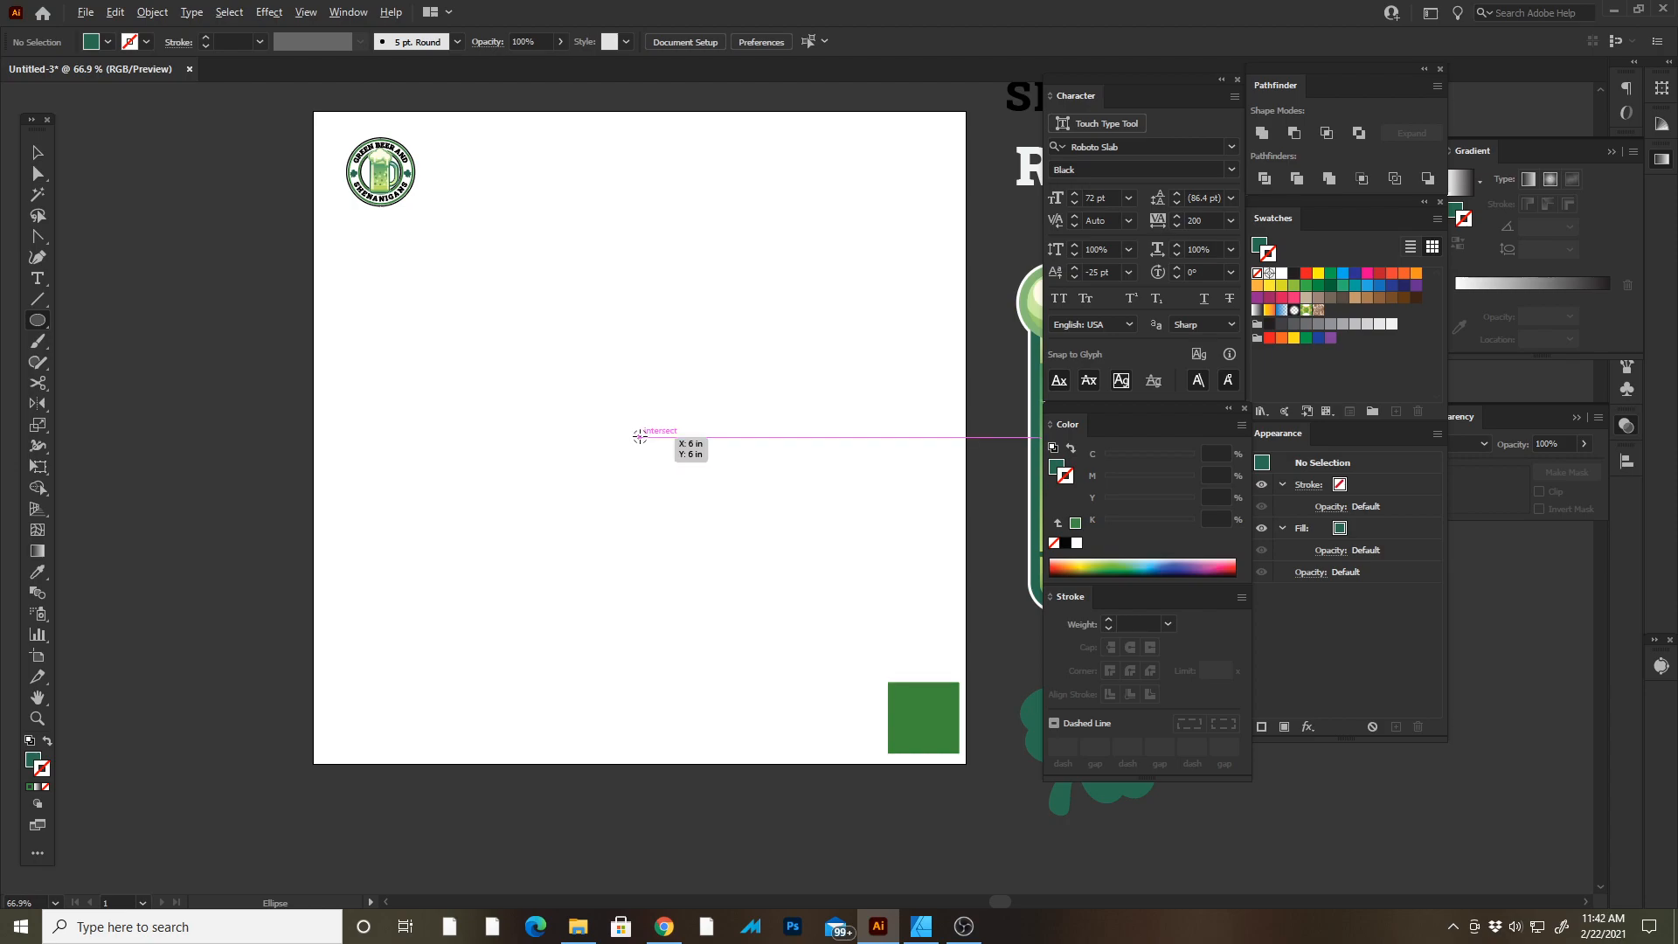
left_click_drag(639, 431, 901, 638)
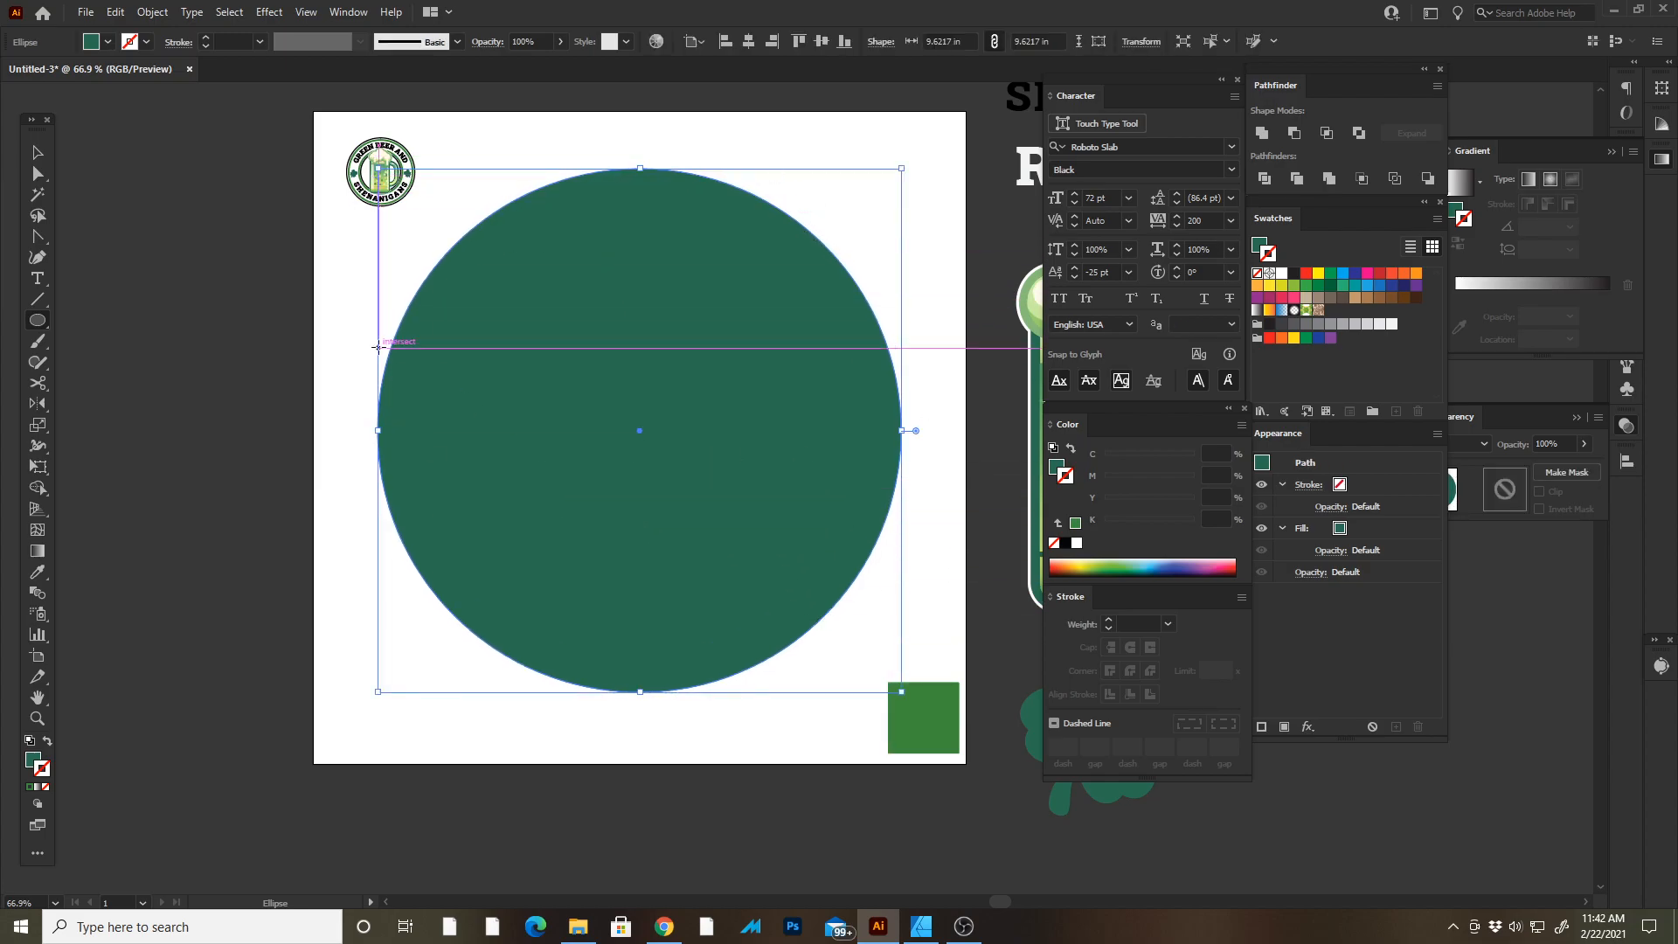
Fill the circle with the green sampled from the color square using the Eyedropper.
key("z")
left_click_drag(323, 143, 885, 365)
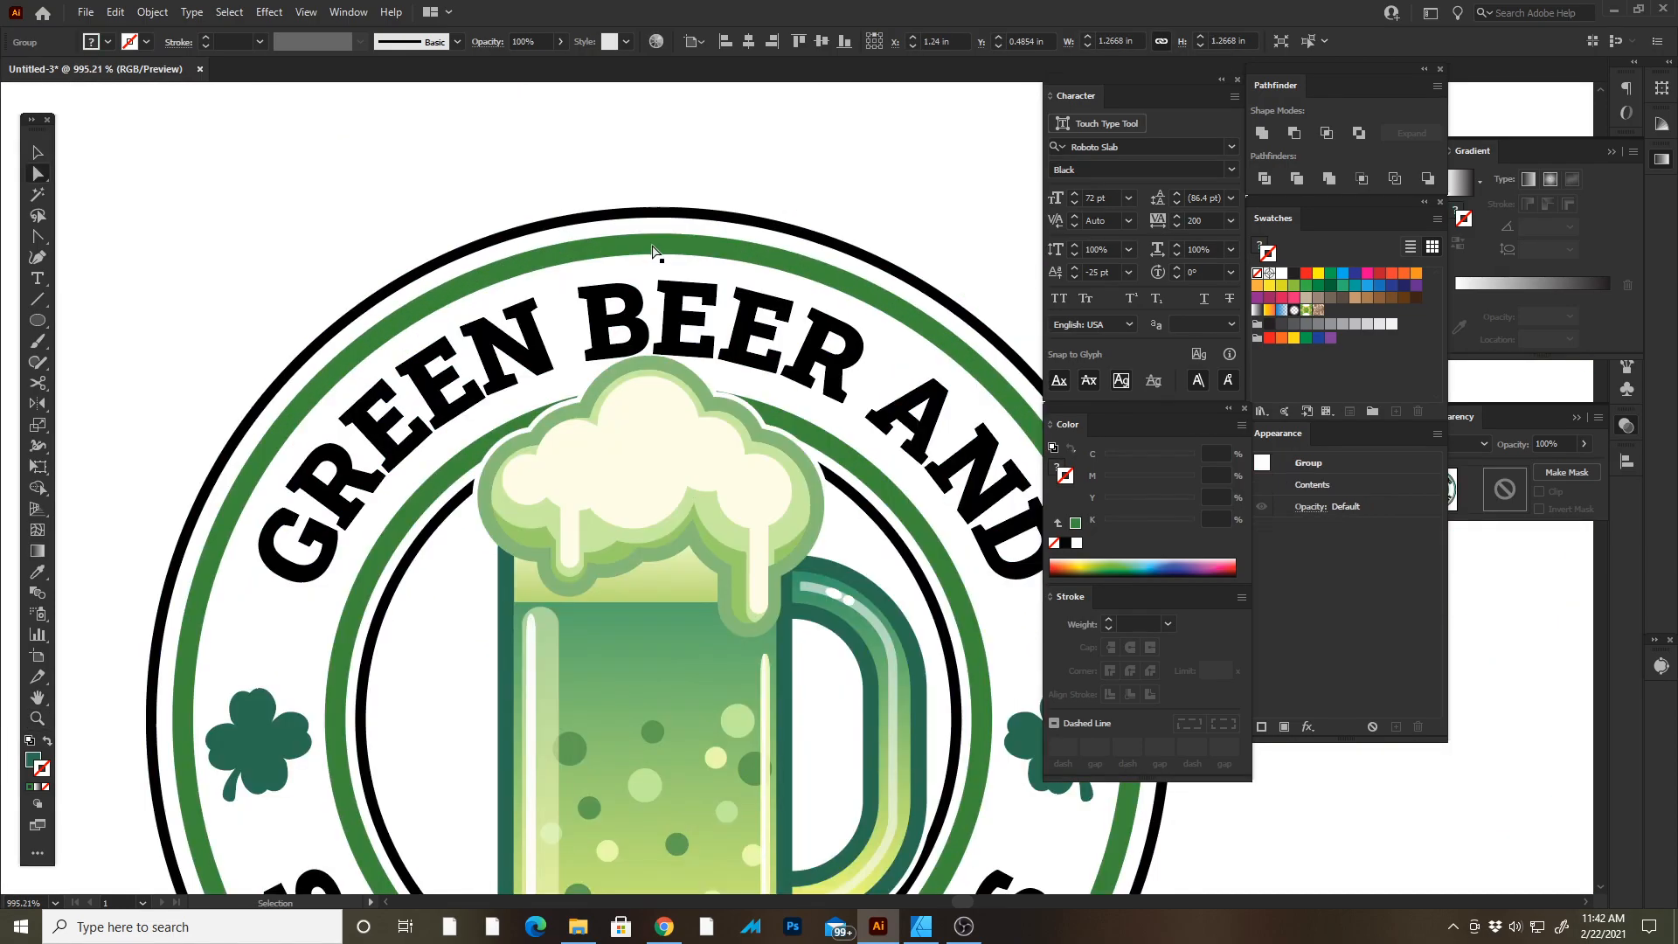
left_click_drag(652, 243, 706, 136)
key("ctrl+z")
key("z")
key("Tab")
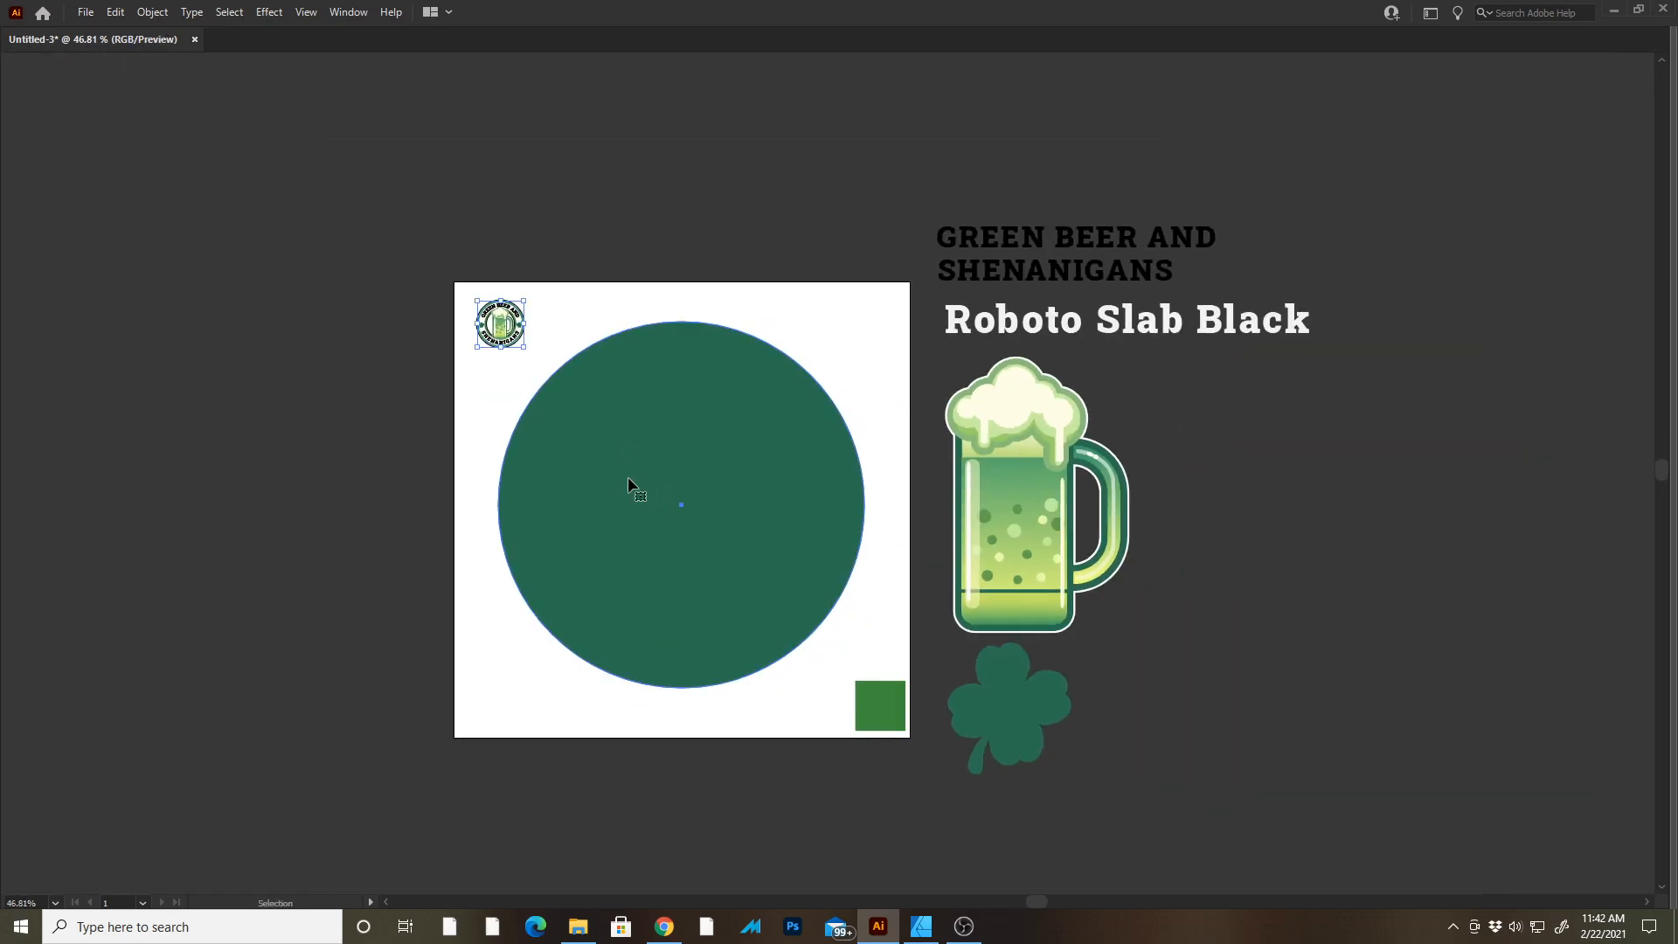
left_click(629, 480)
key("Tab")
key("i")
left_click(886, 741)
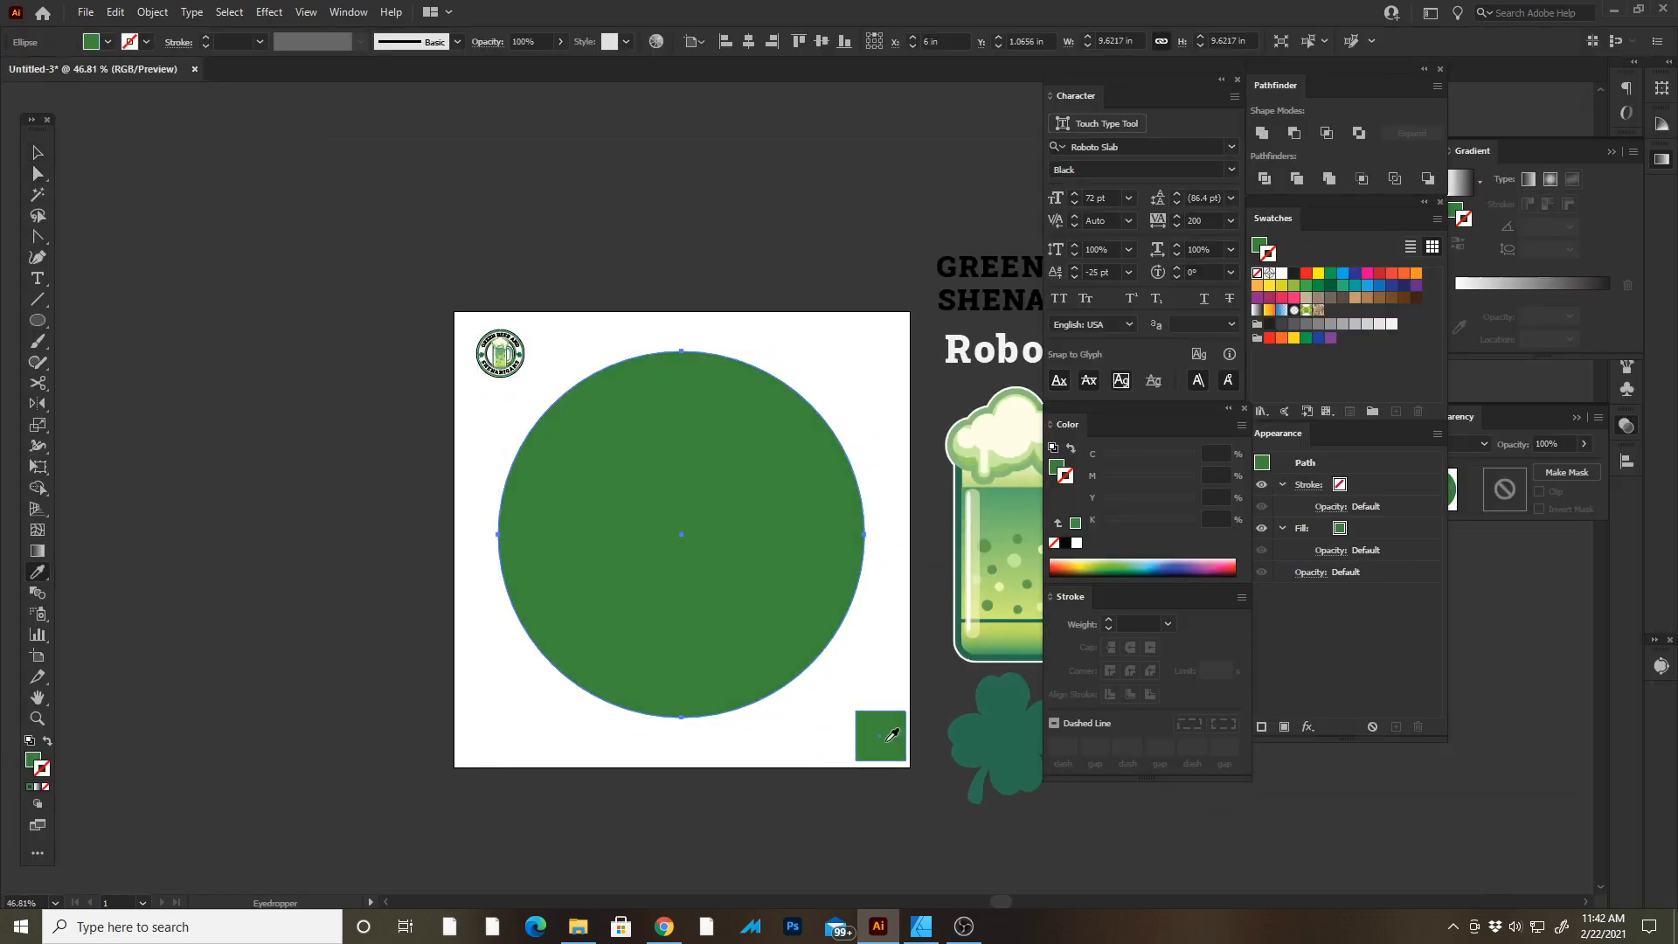
Swap the circle's fill and stroke to make a green outline and set the stroke weight to 14 pt.
left_click(47, 742)
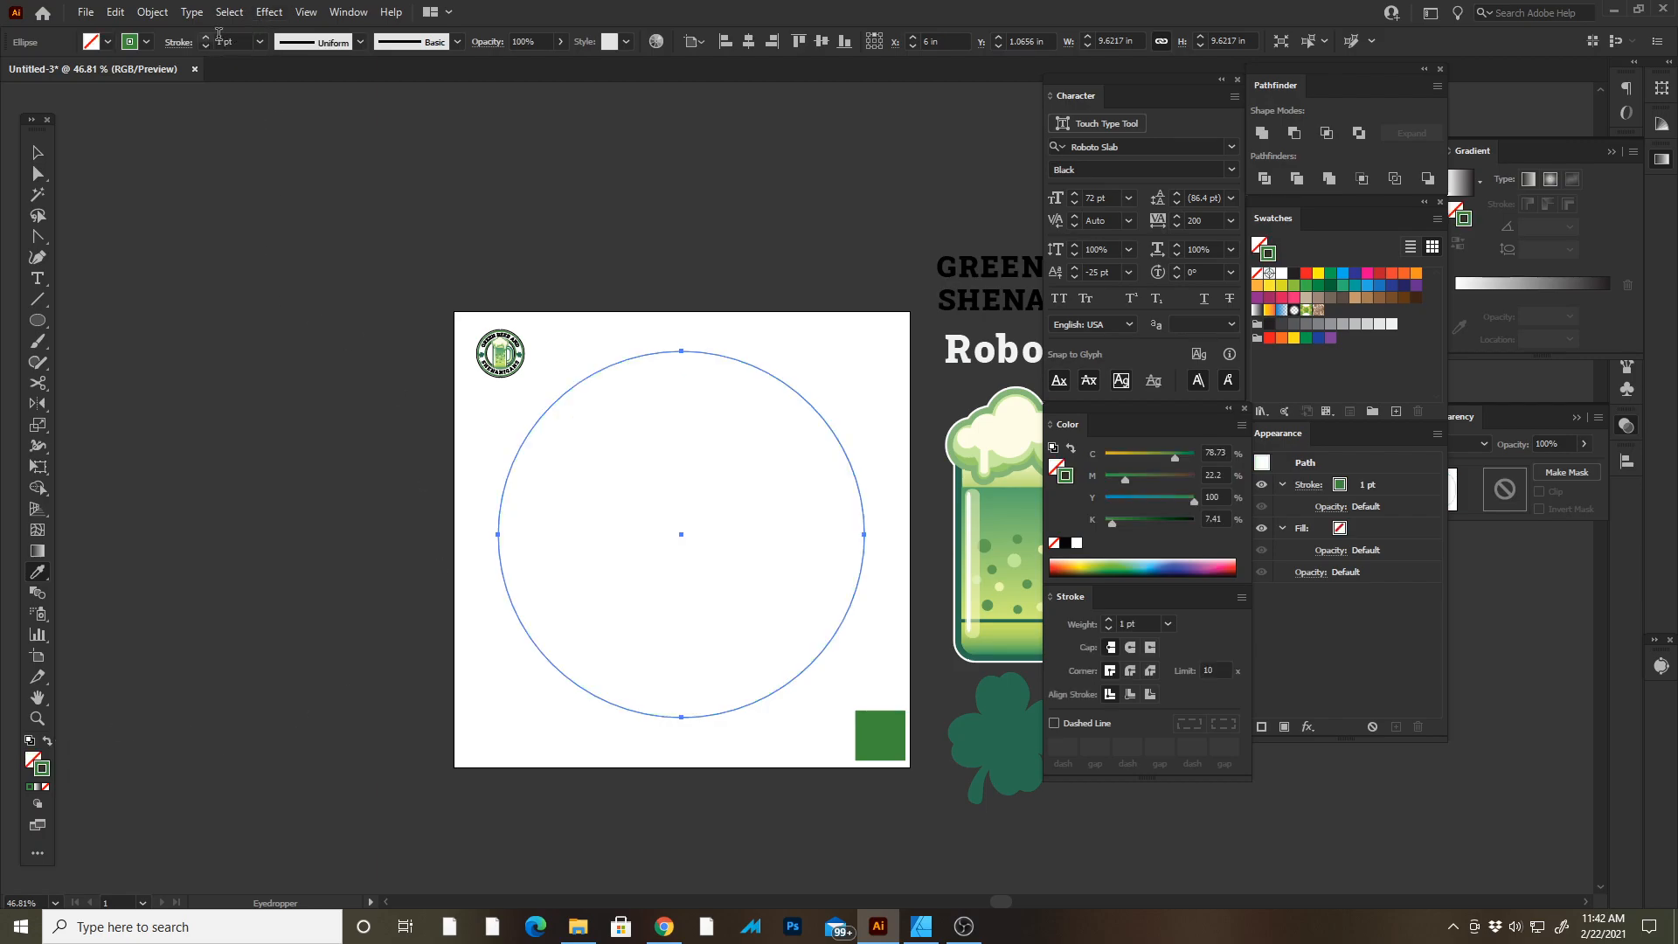
left_click(259, 42)
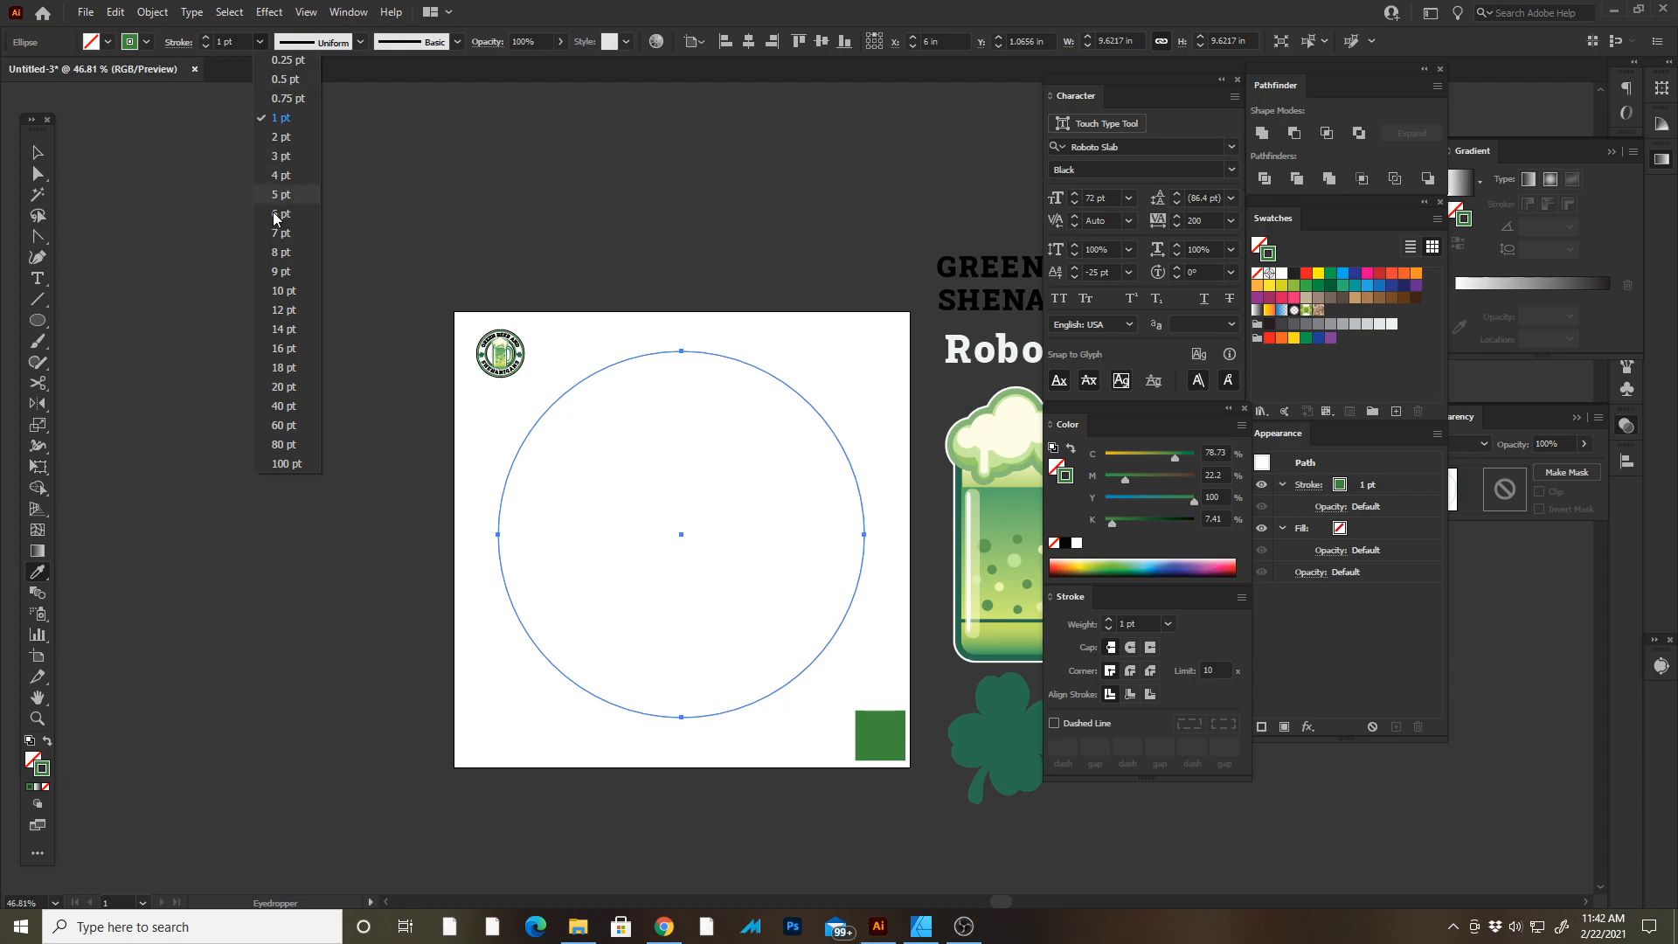
left_click(282, 330)
key("z")
mouse_move(576, 379)
left_mouse_down()
mouse_move(877, 490)
mouse_move(750, 437)
mouse_move(690, 434)
left_mouse_up()
key("v")
left_click(208, 38)
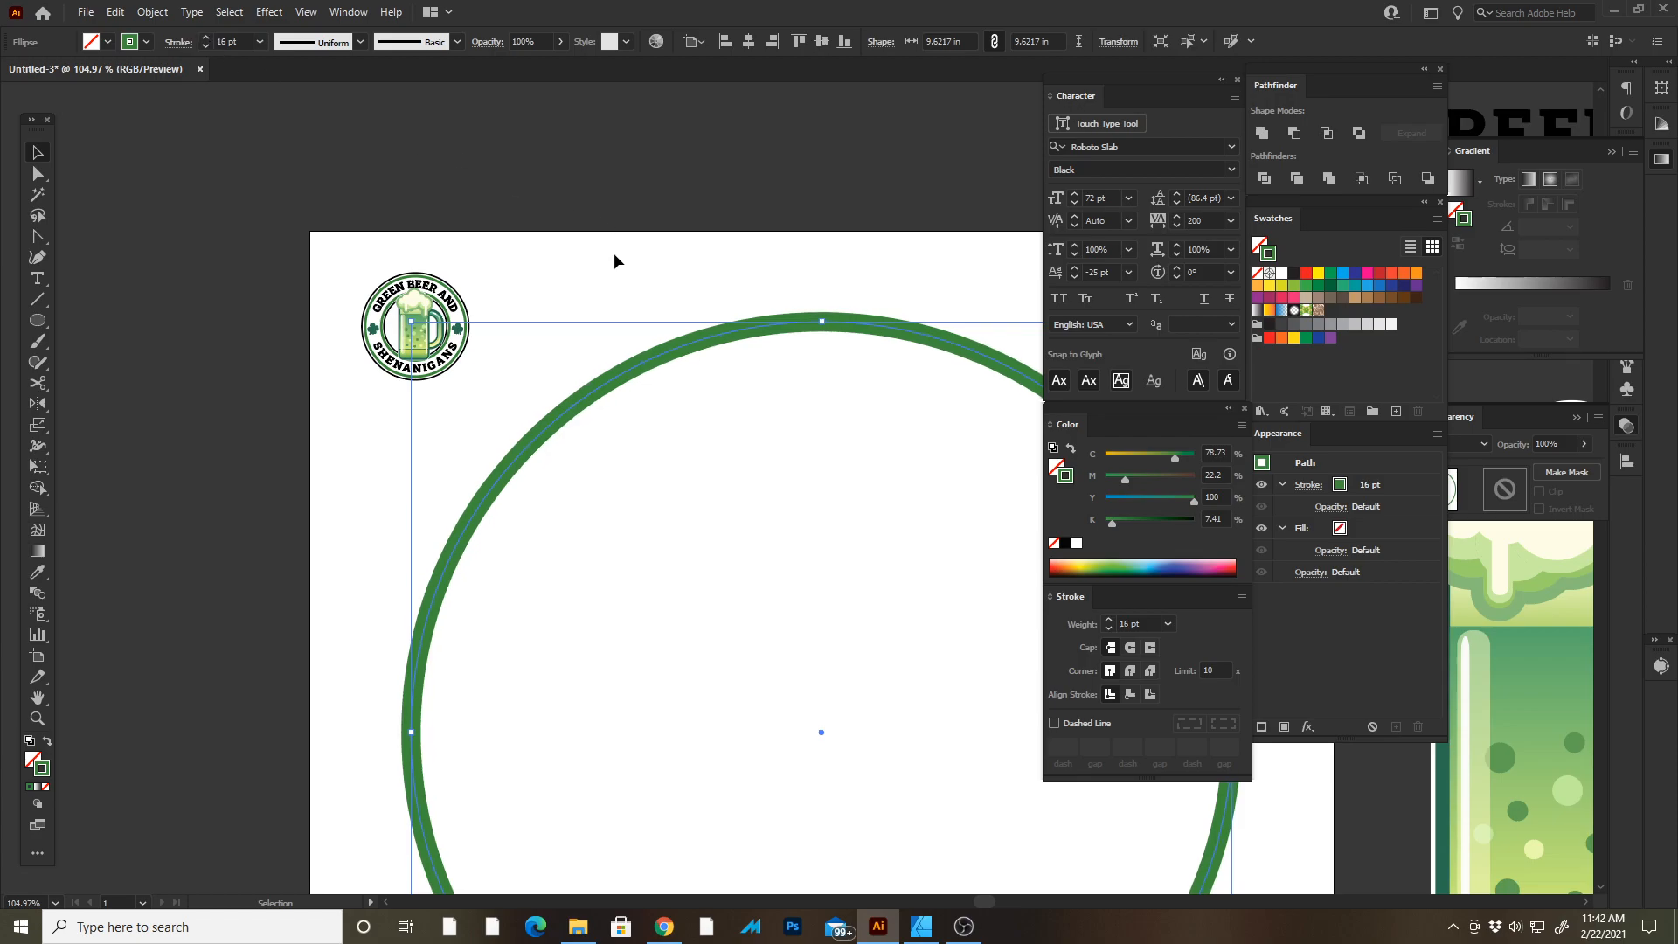
left_click(206, 46)
left_click(206, 45)
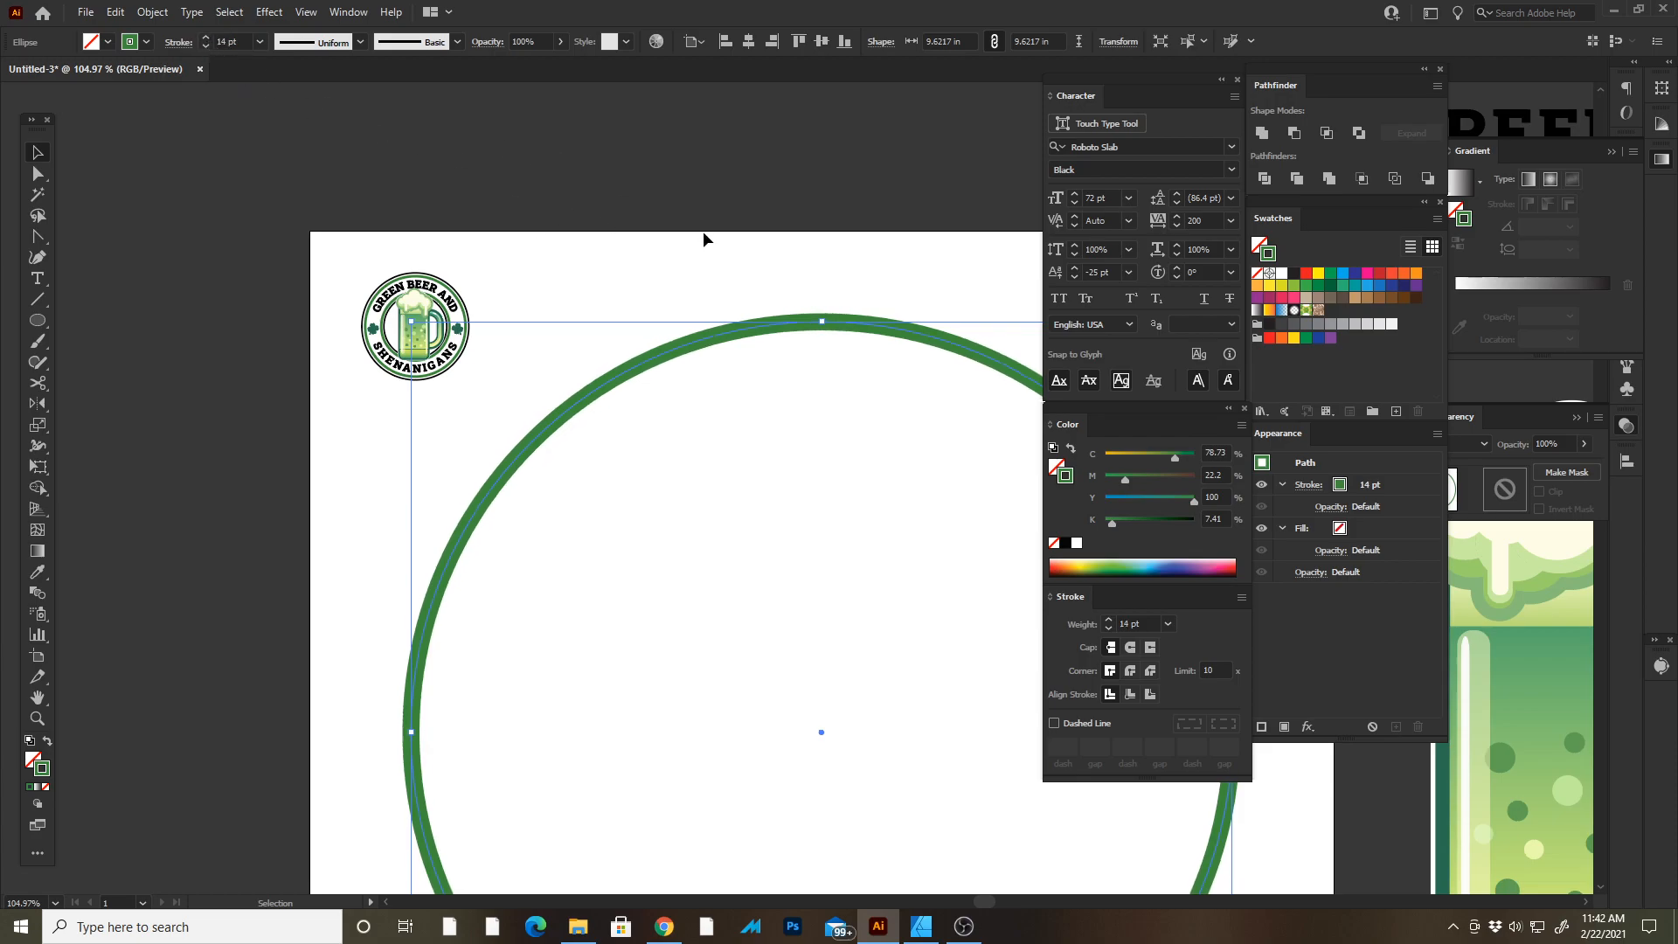
Copy the circle, paste it in place, and scale the copy down to about 6.78 in wide.
left_click(756, 306)
key("Tab")
left_click_drag(857, 463, 693, 260)
left_click_drag(788, 355, 799, 357)
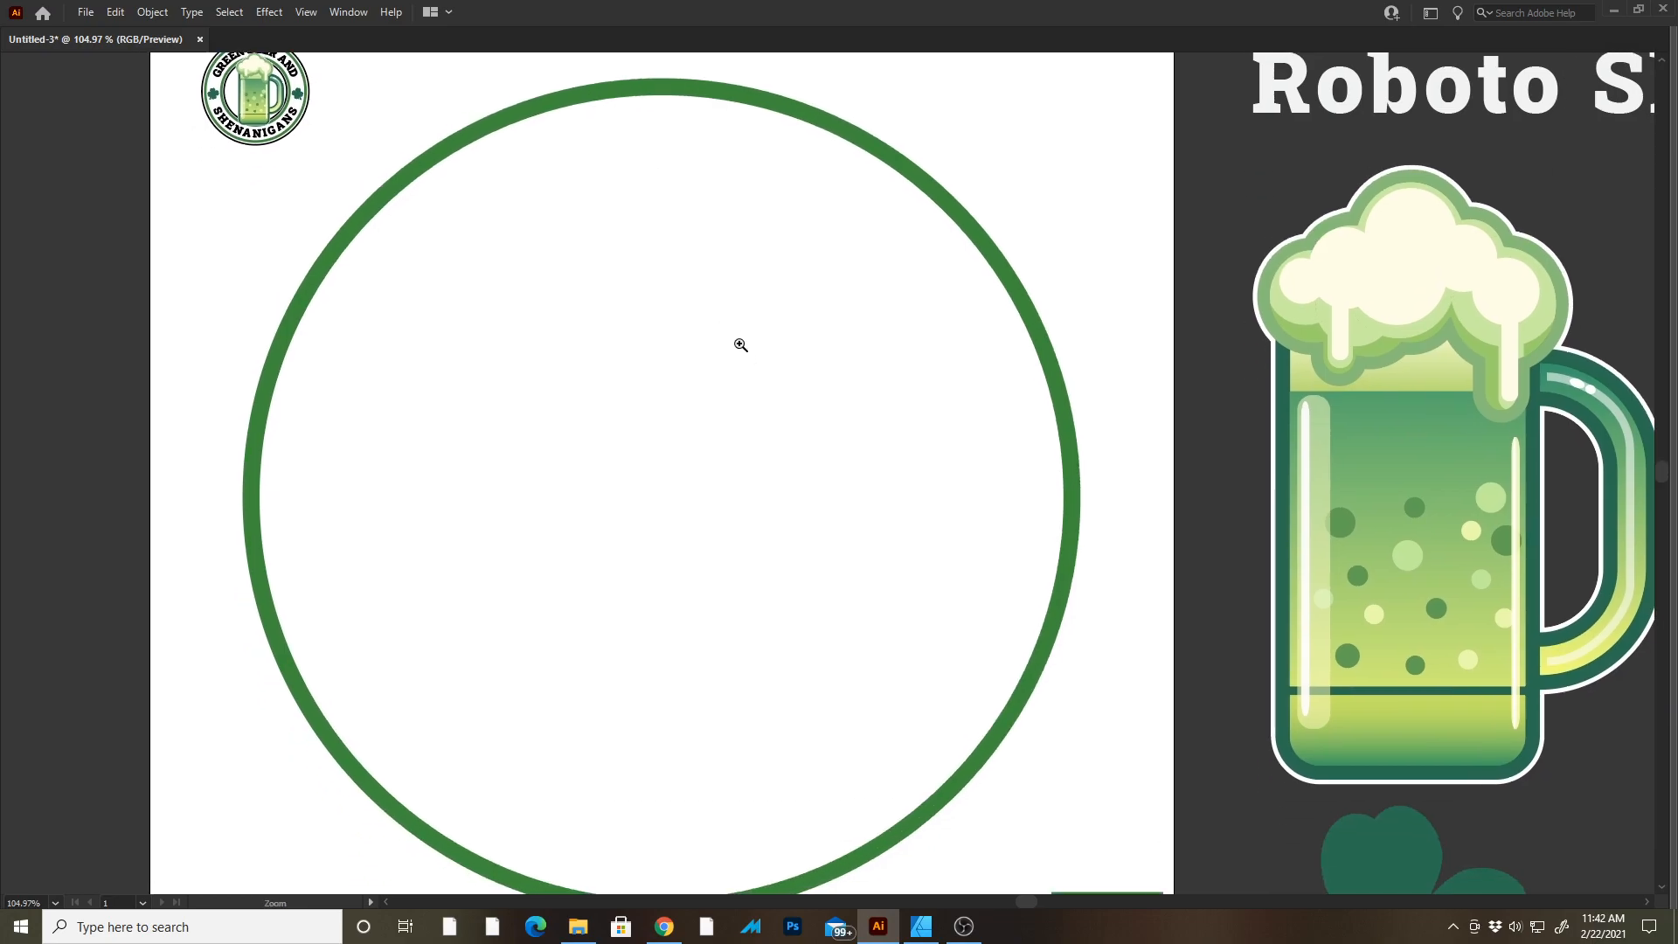
left_click(749, 357, "alt")
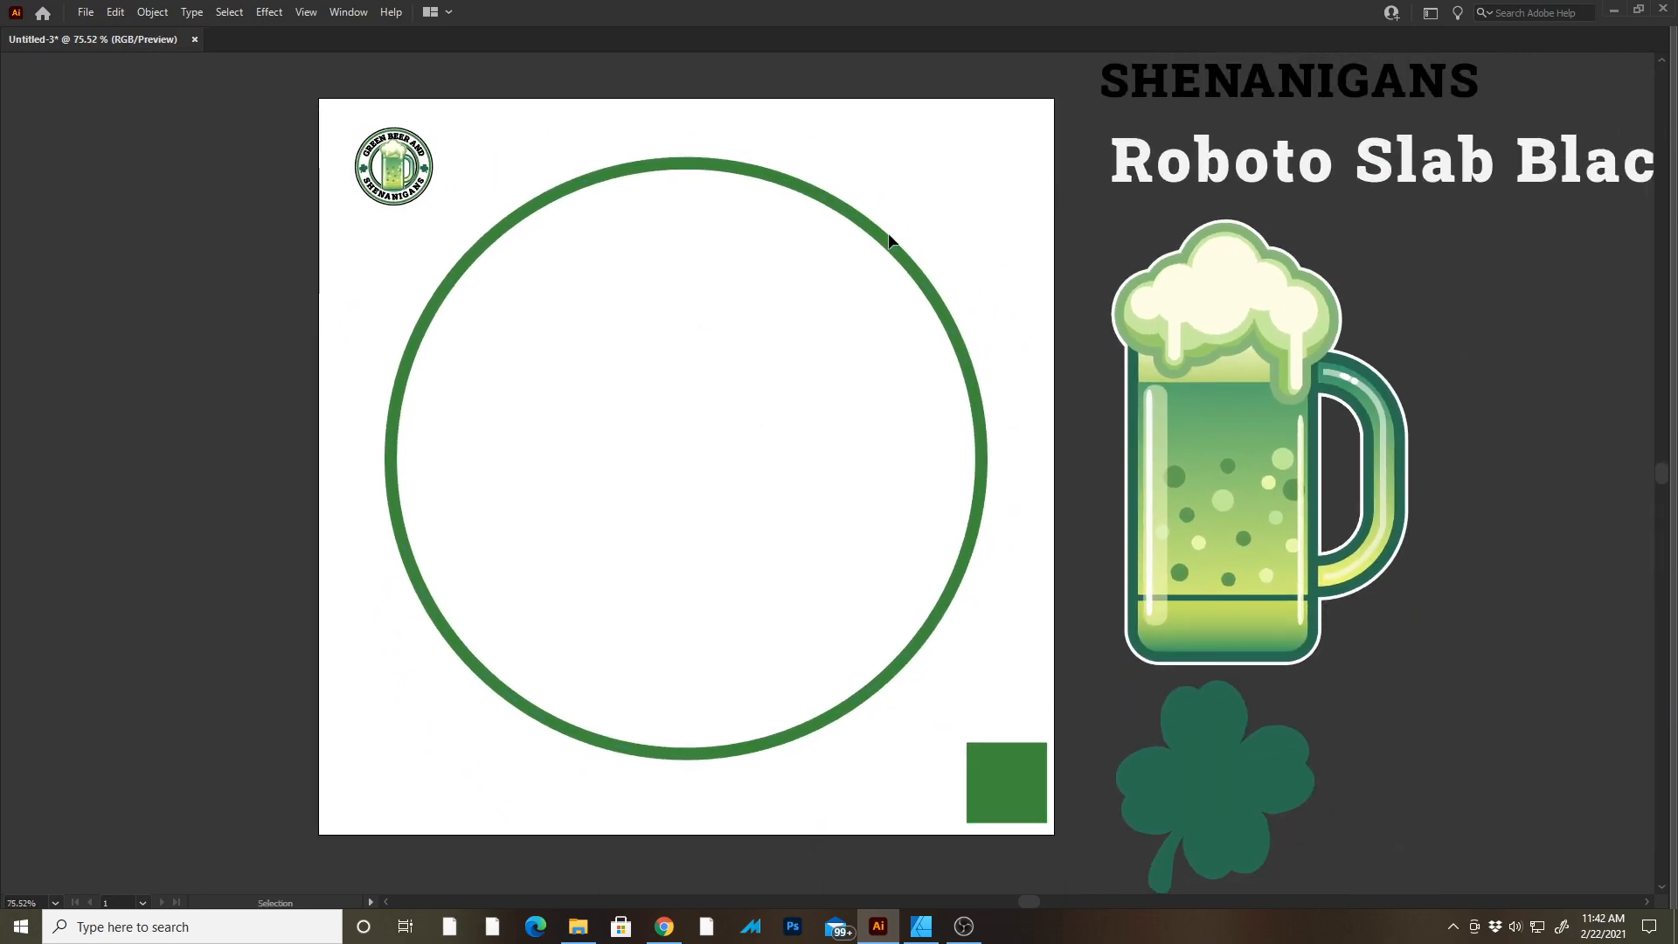
key("Tab")
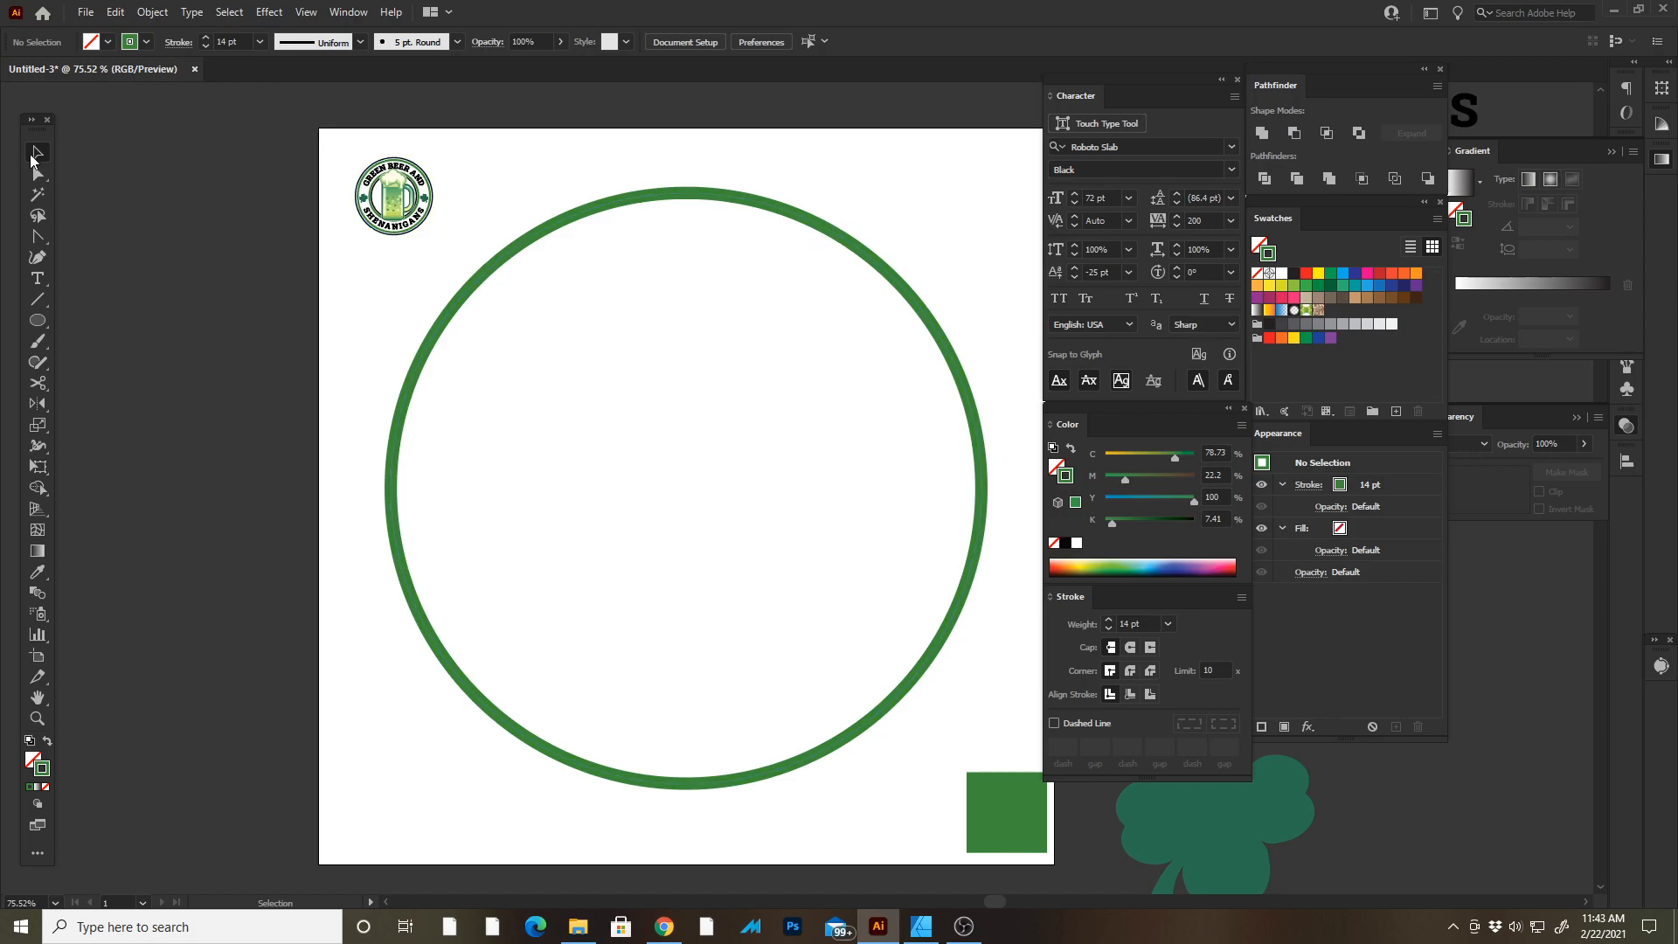
left_click_drag(790, 285, 791, 287)
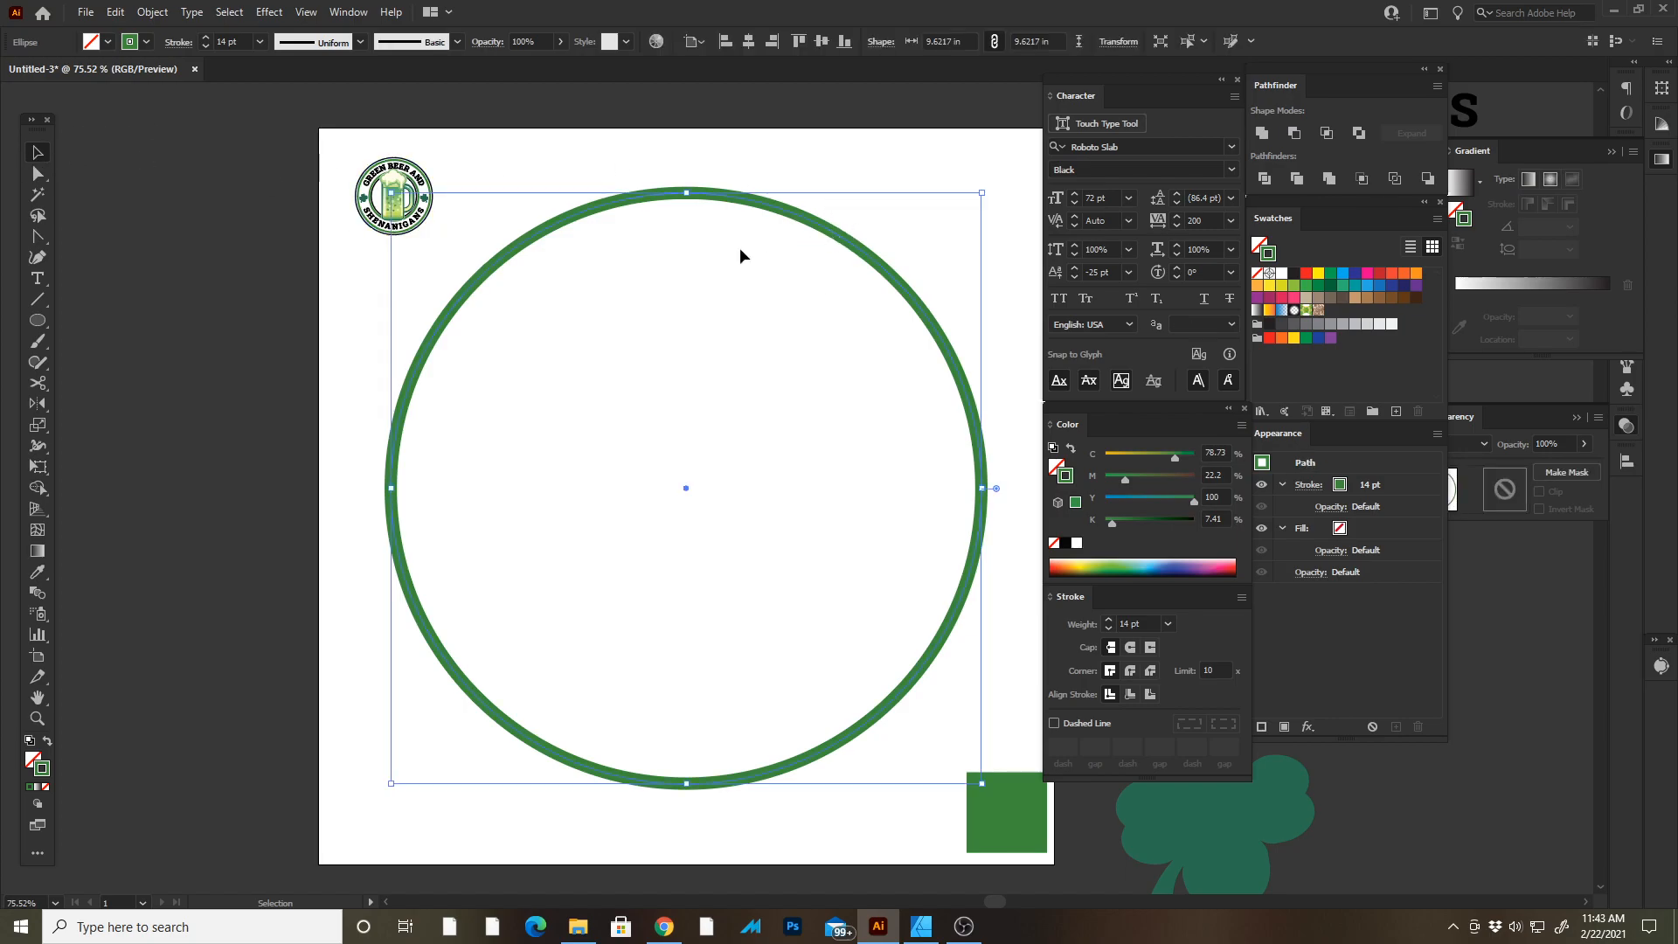
left_click(115, 12)
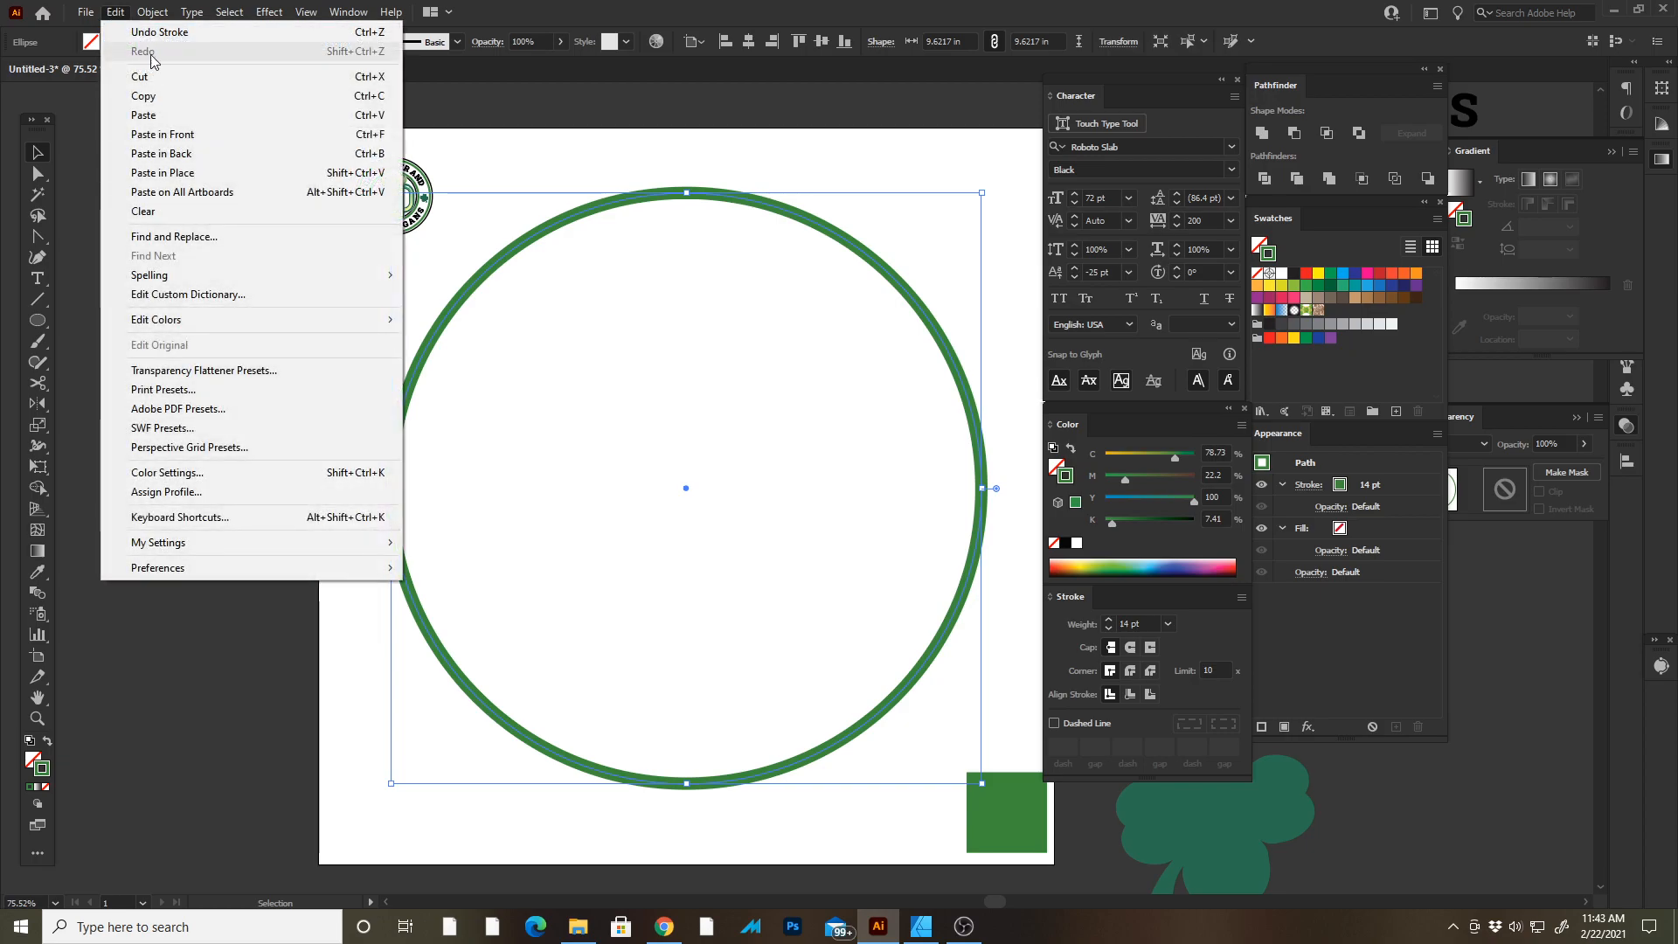
left_click(188, 98)
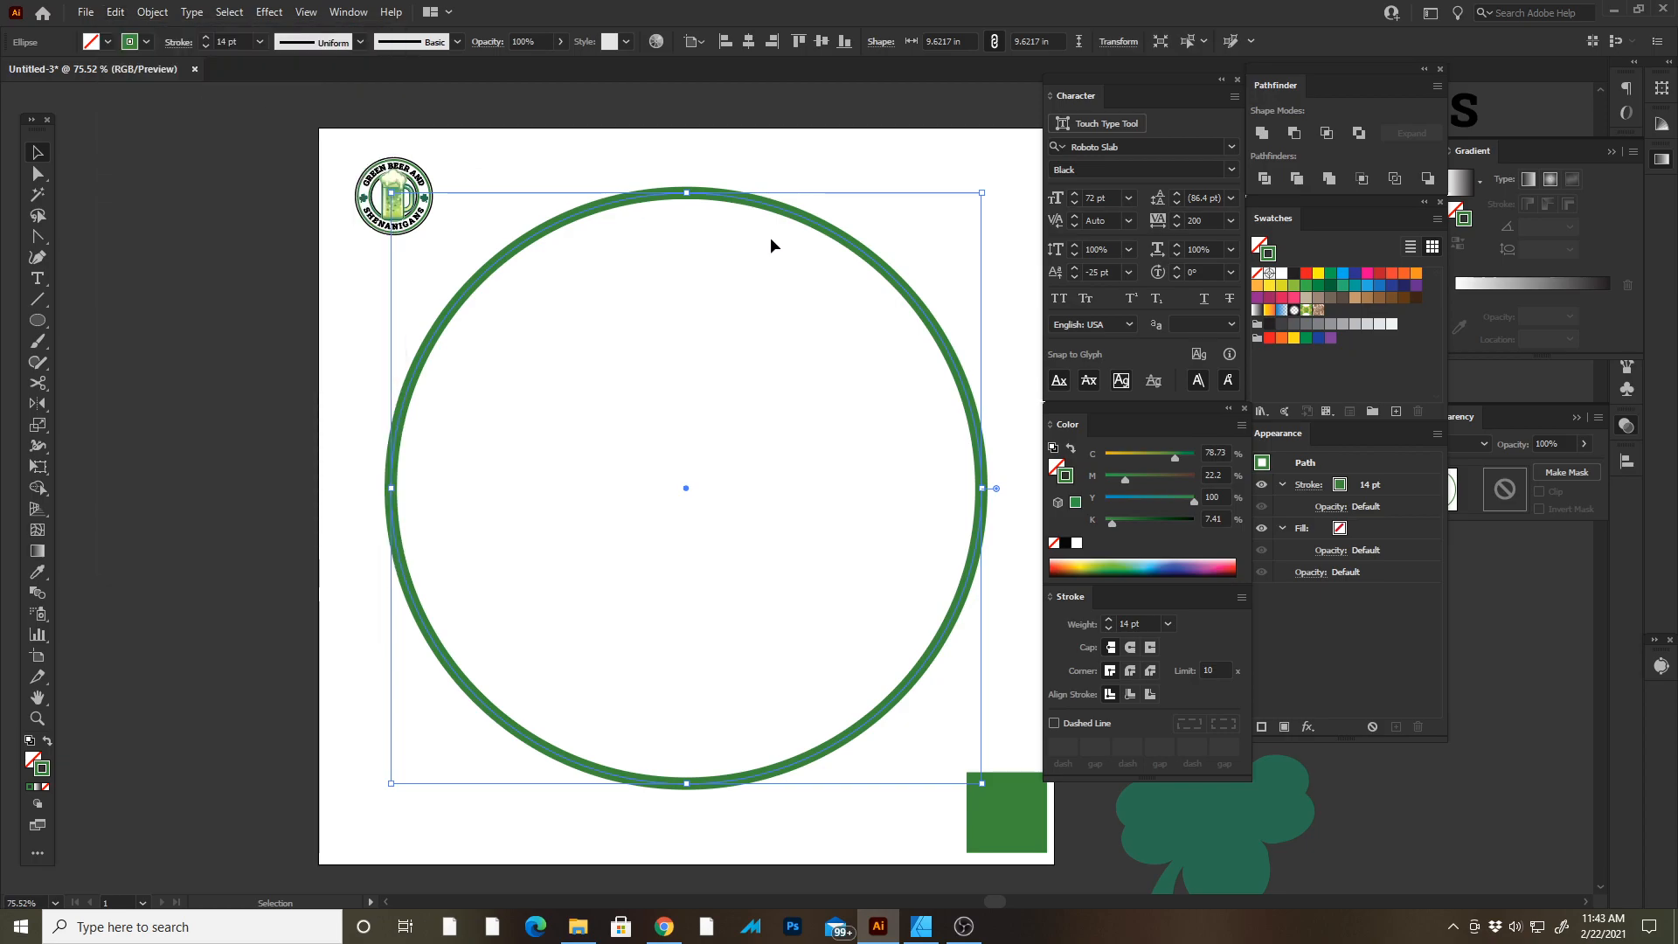
left_click(115, 12)
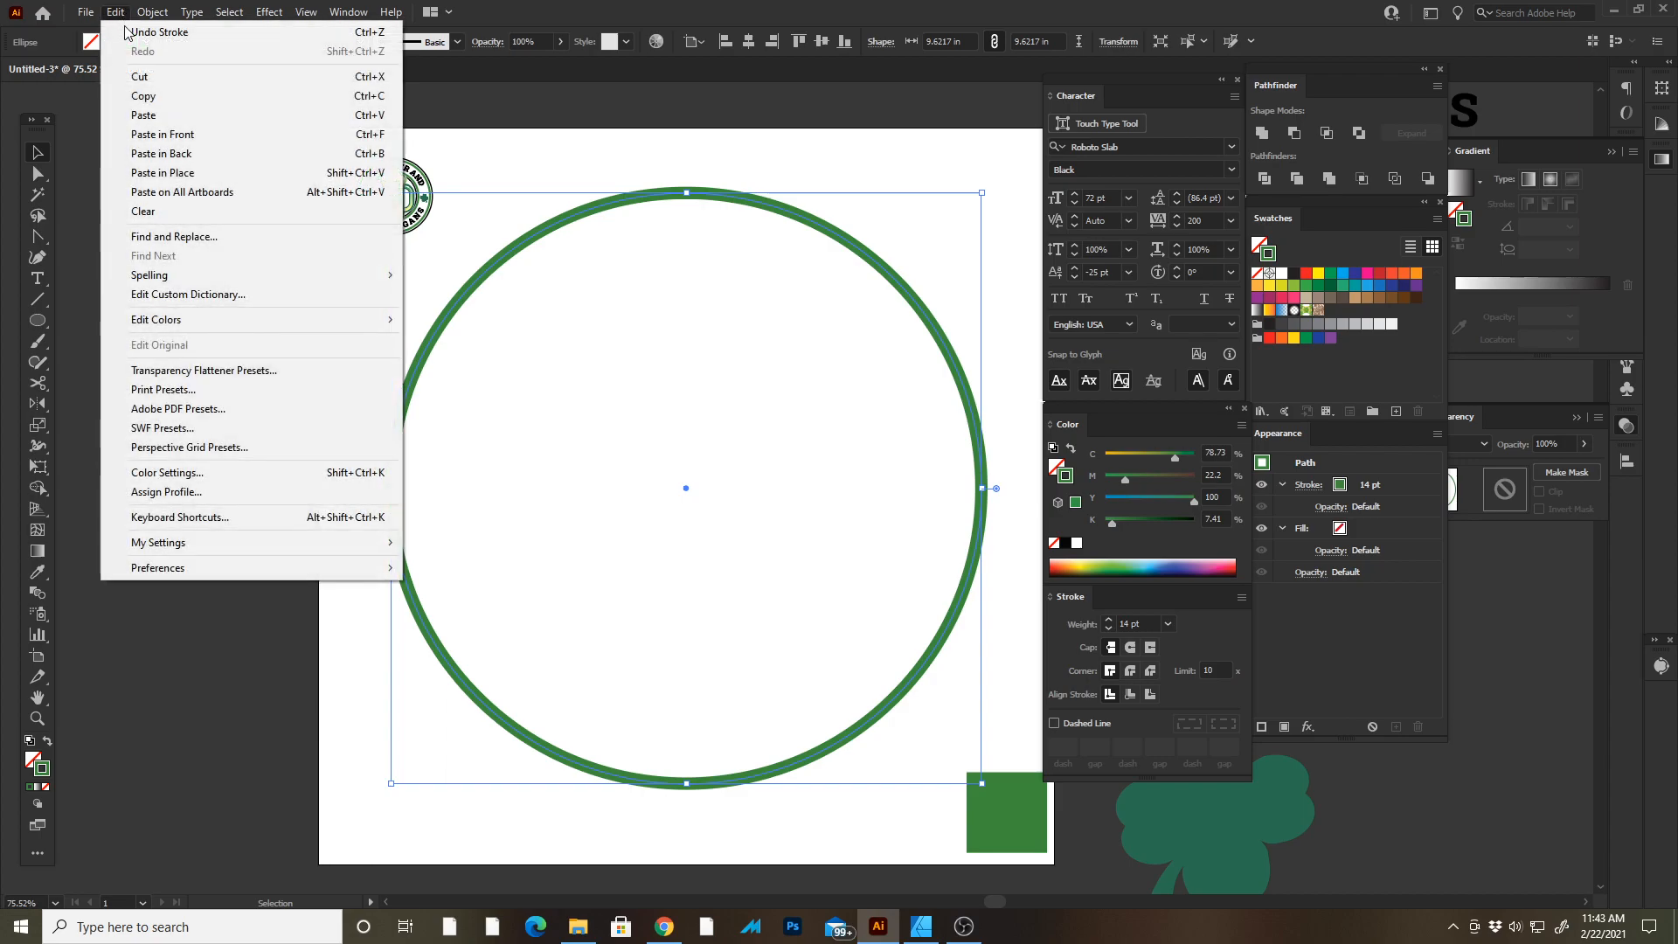
left_click(220, 173)
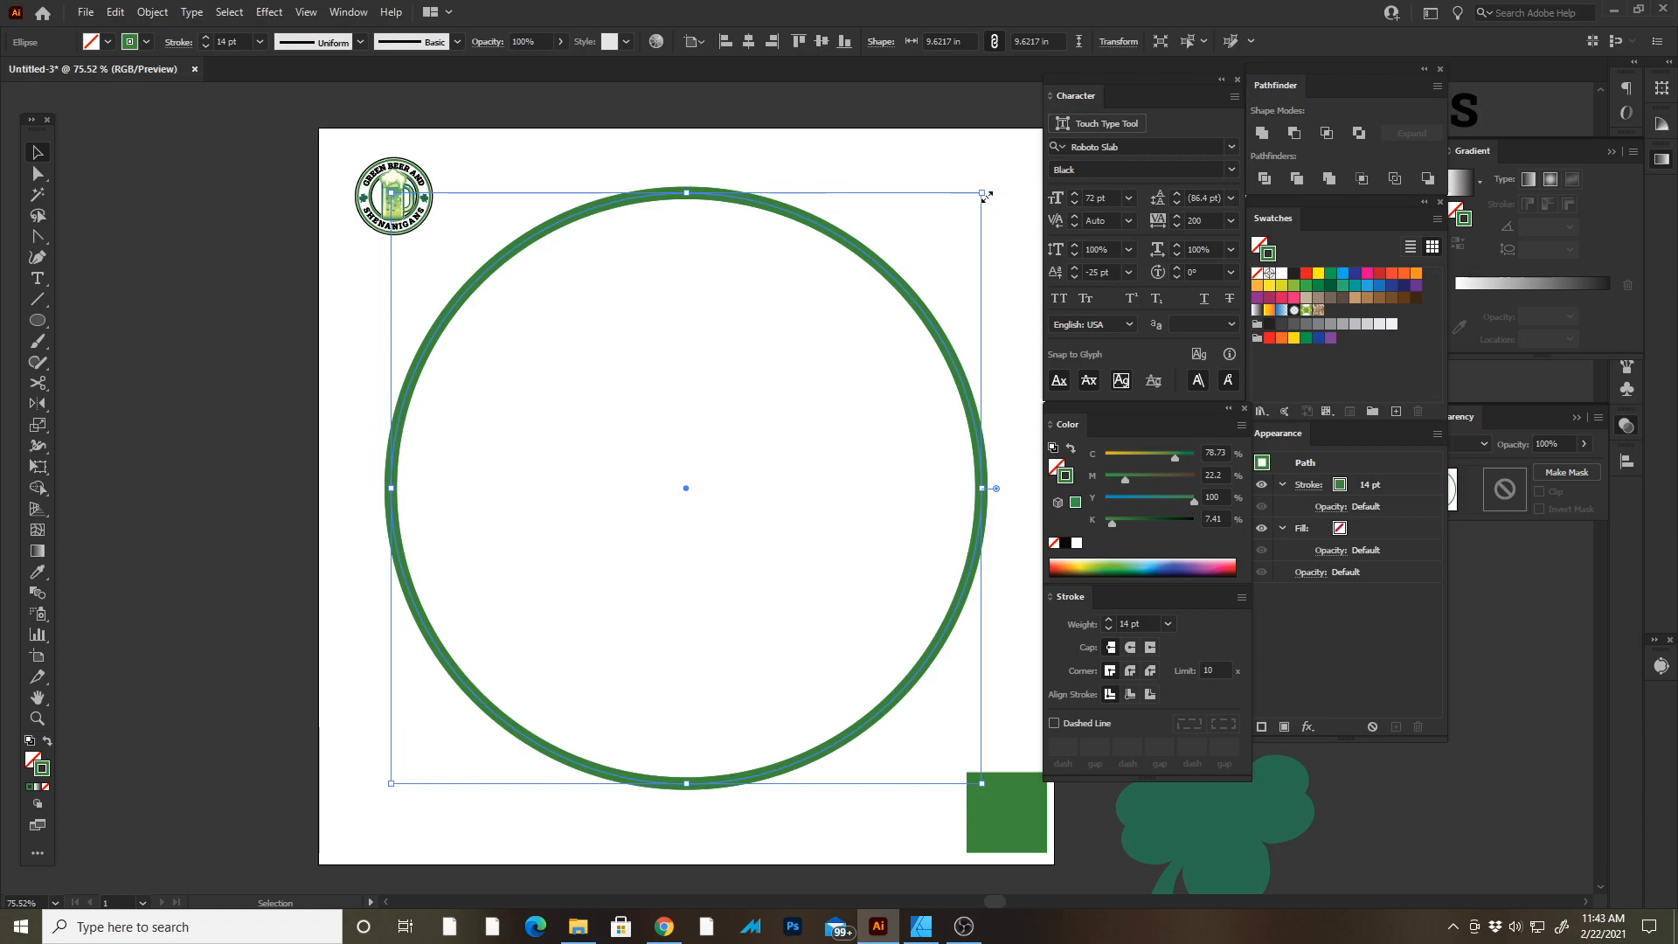
left_click_drag(982, 191, 893, 213)
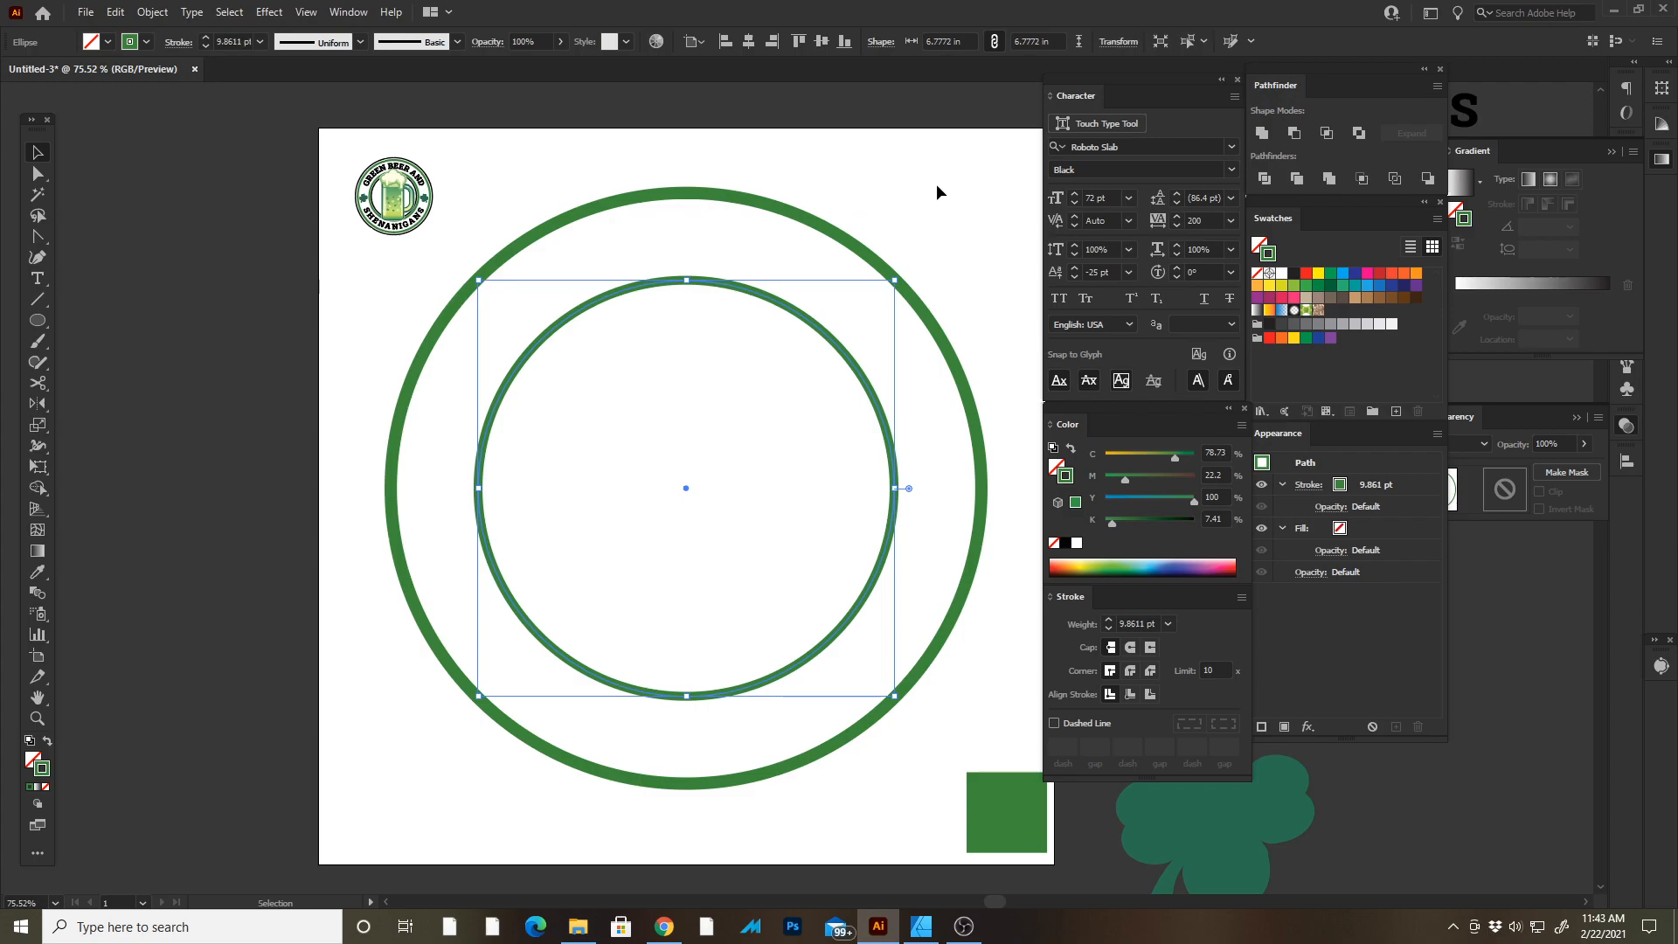
Match the inner circle's stroke to the outer circle's 14 pt stroke with the Eyedropper.
key("Tab")
left_click(983, 185)
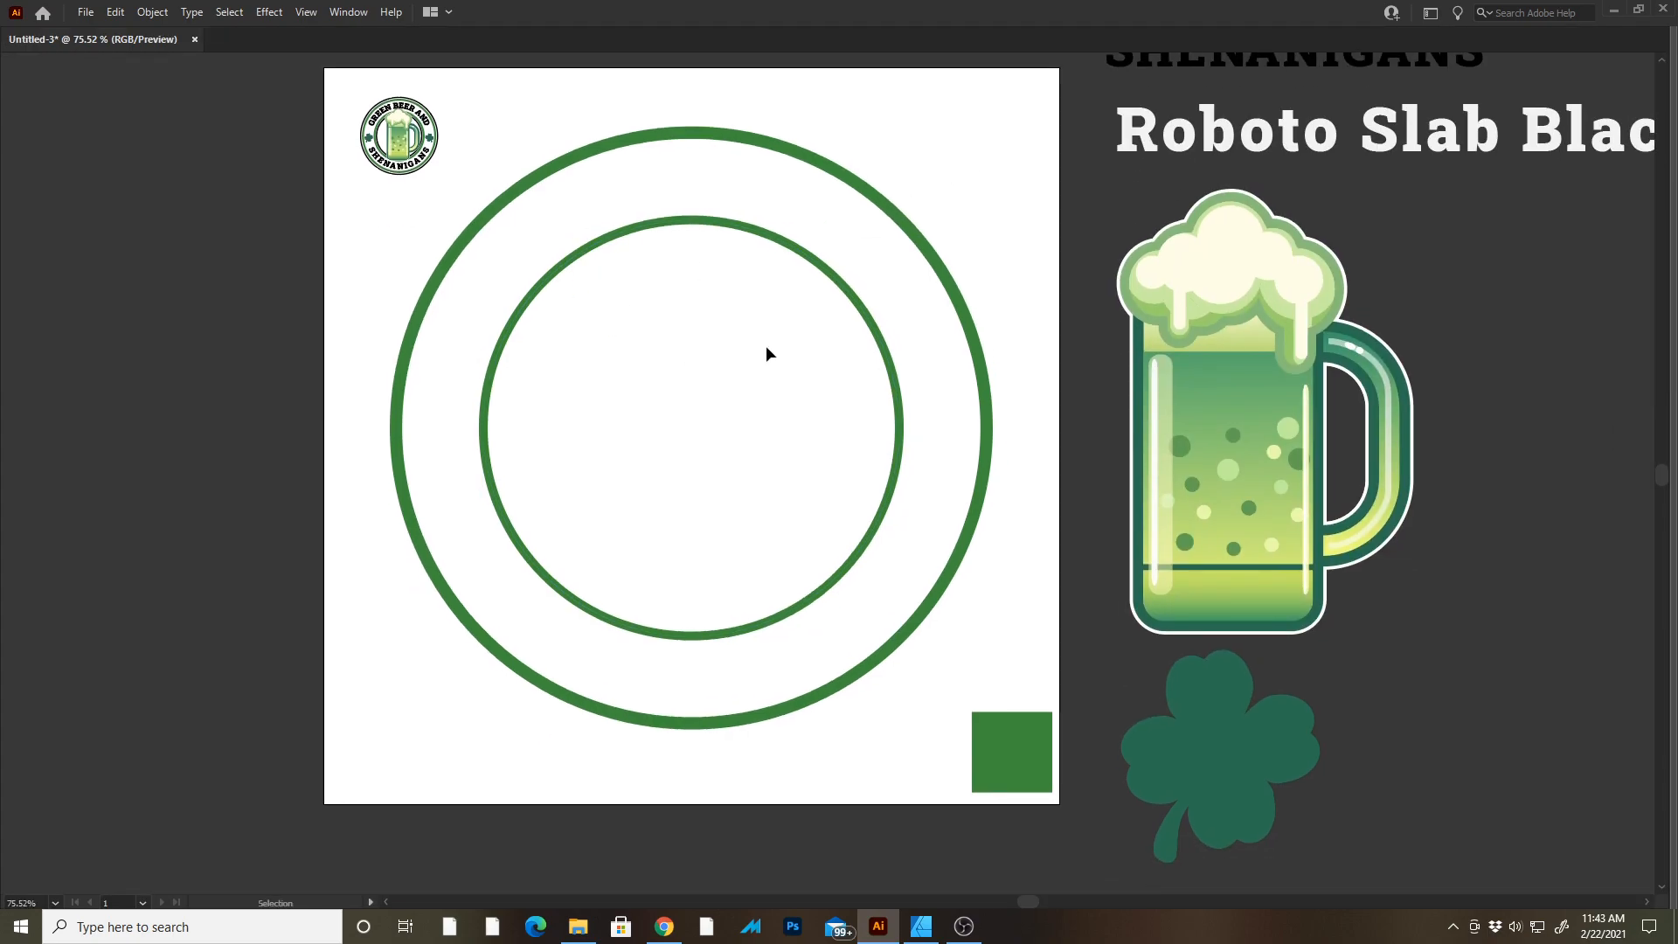
scroll(709, 219, "up", 8)
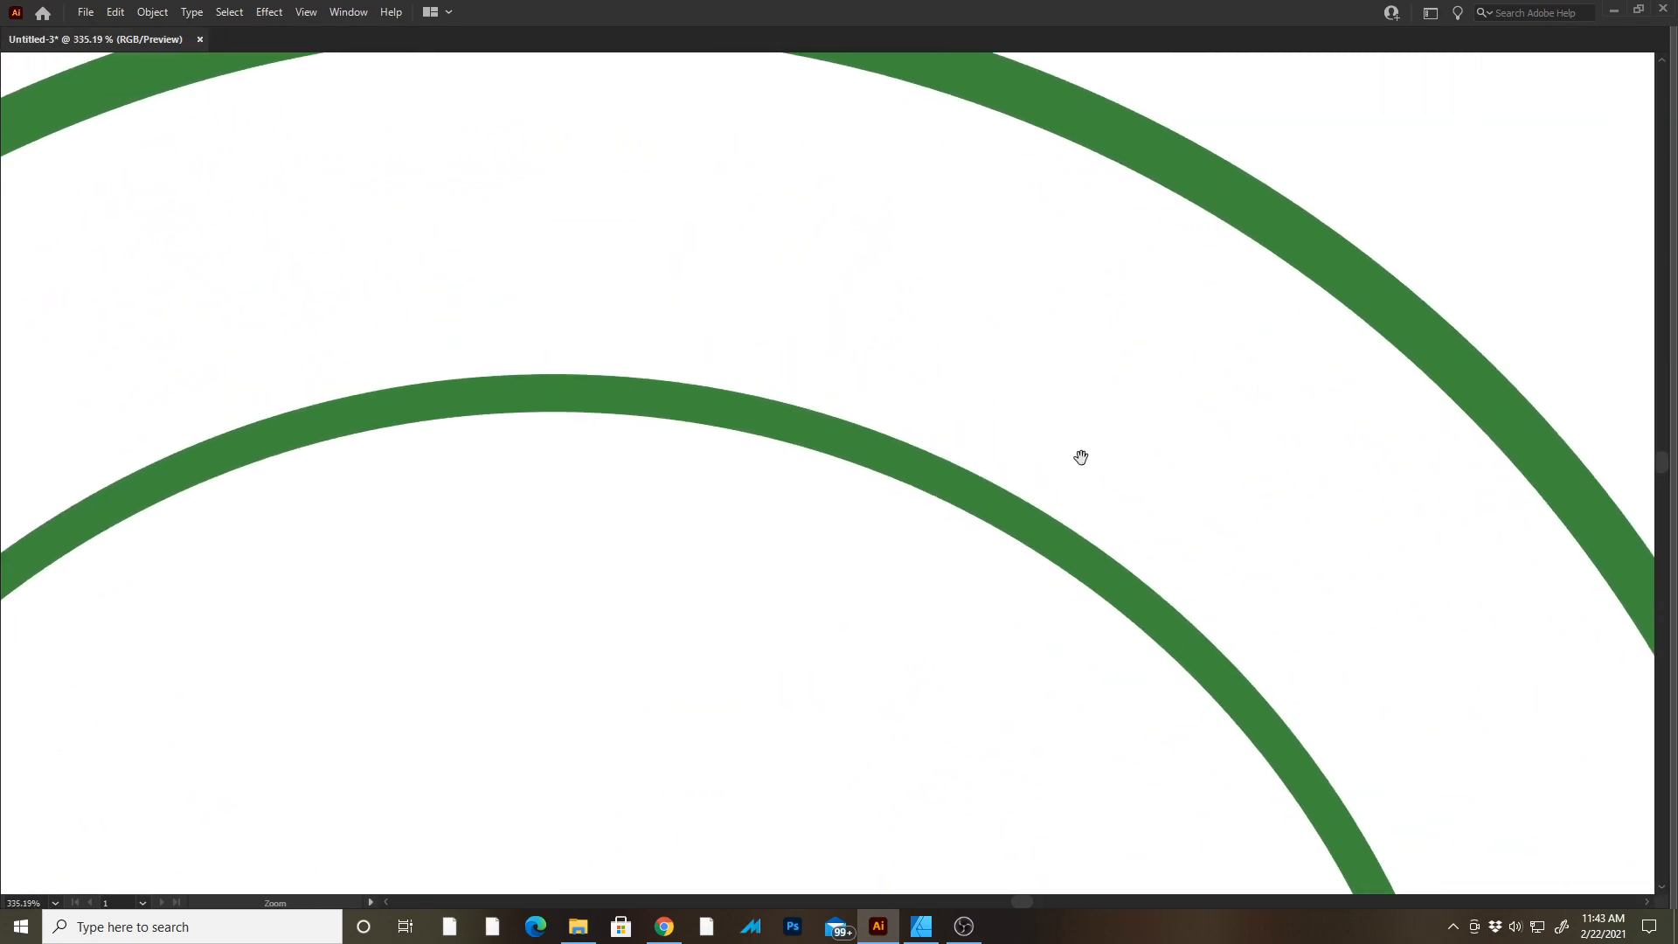
left_click(668, 584)
key("Tab")
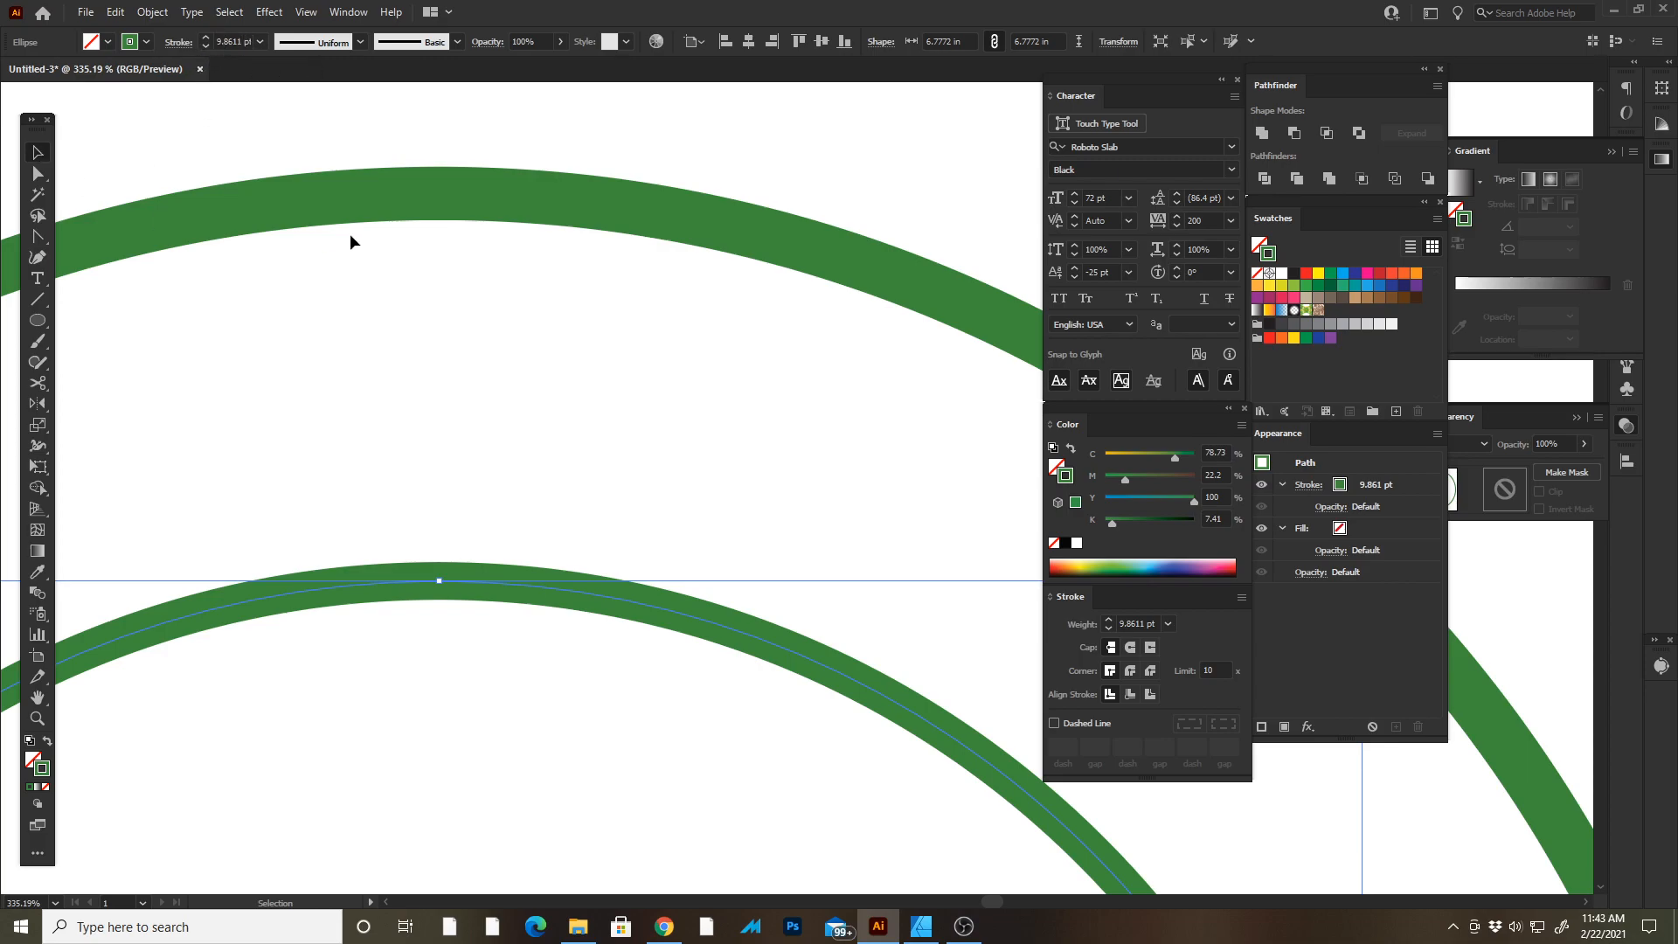
double_click(334, 192)
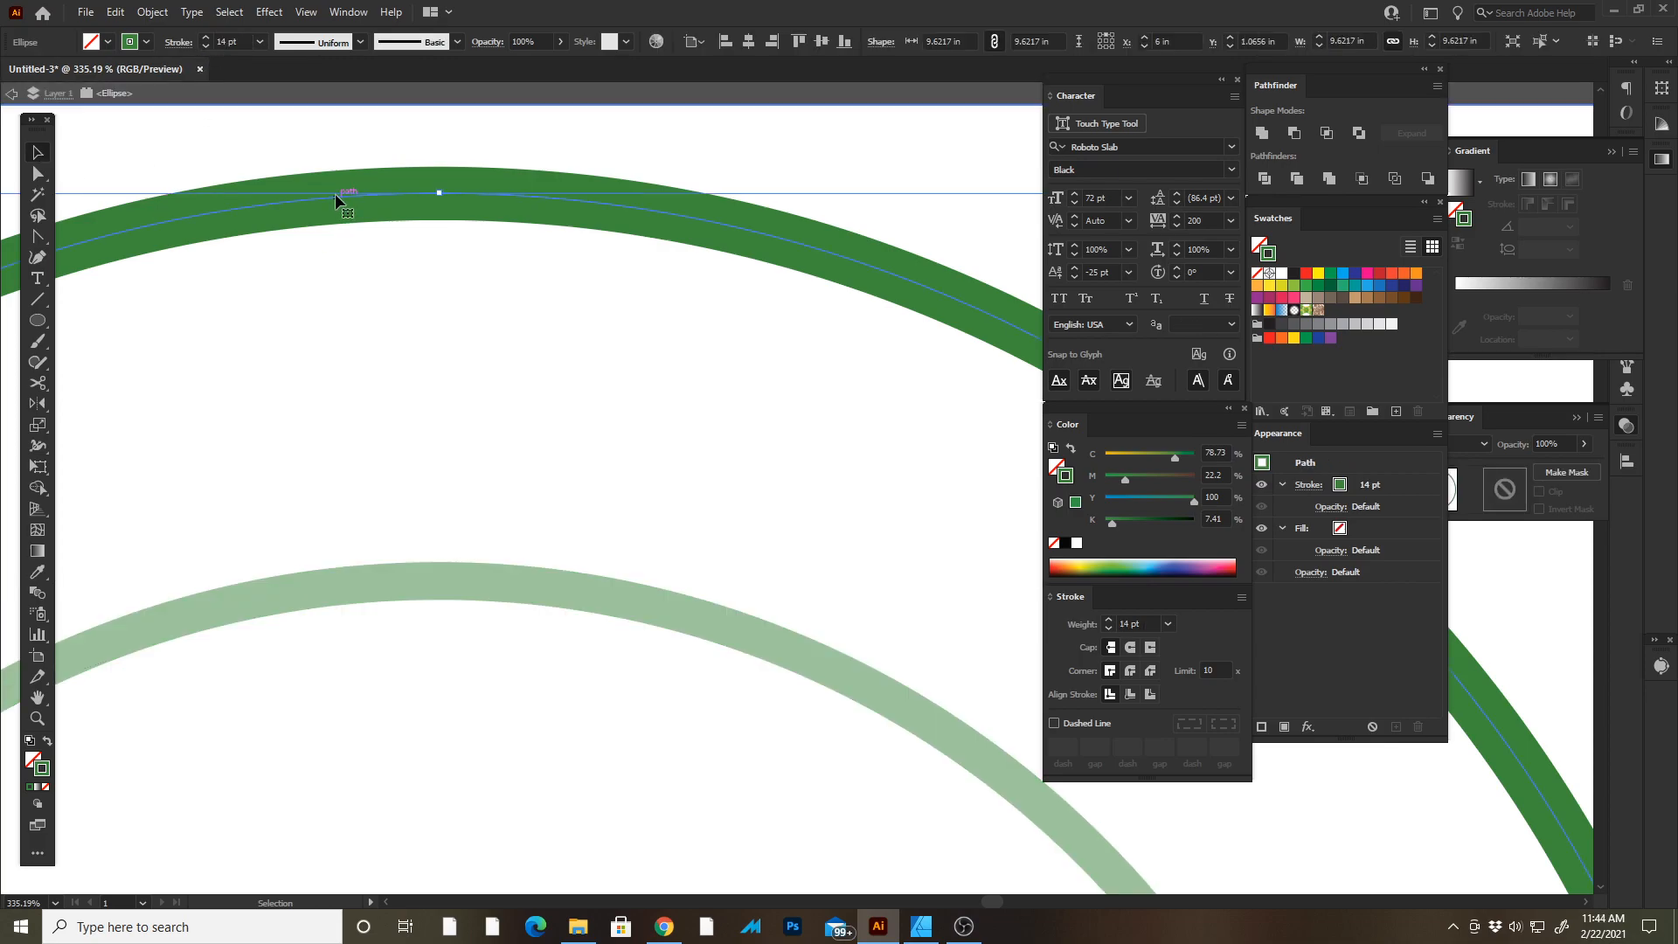
key("Escape")
left_click(554, 706)
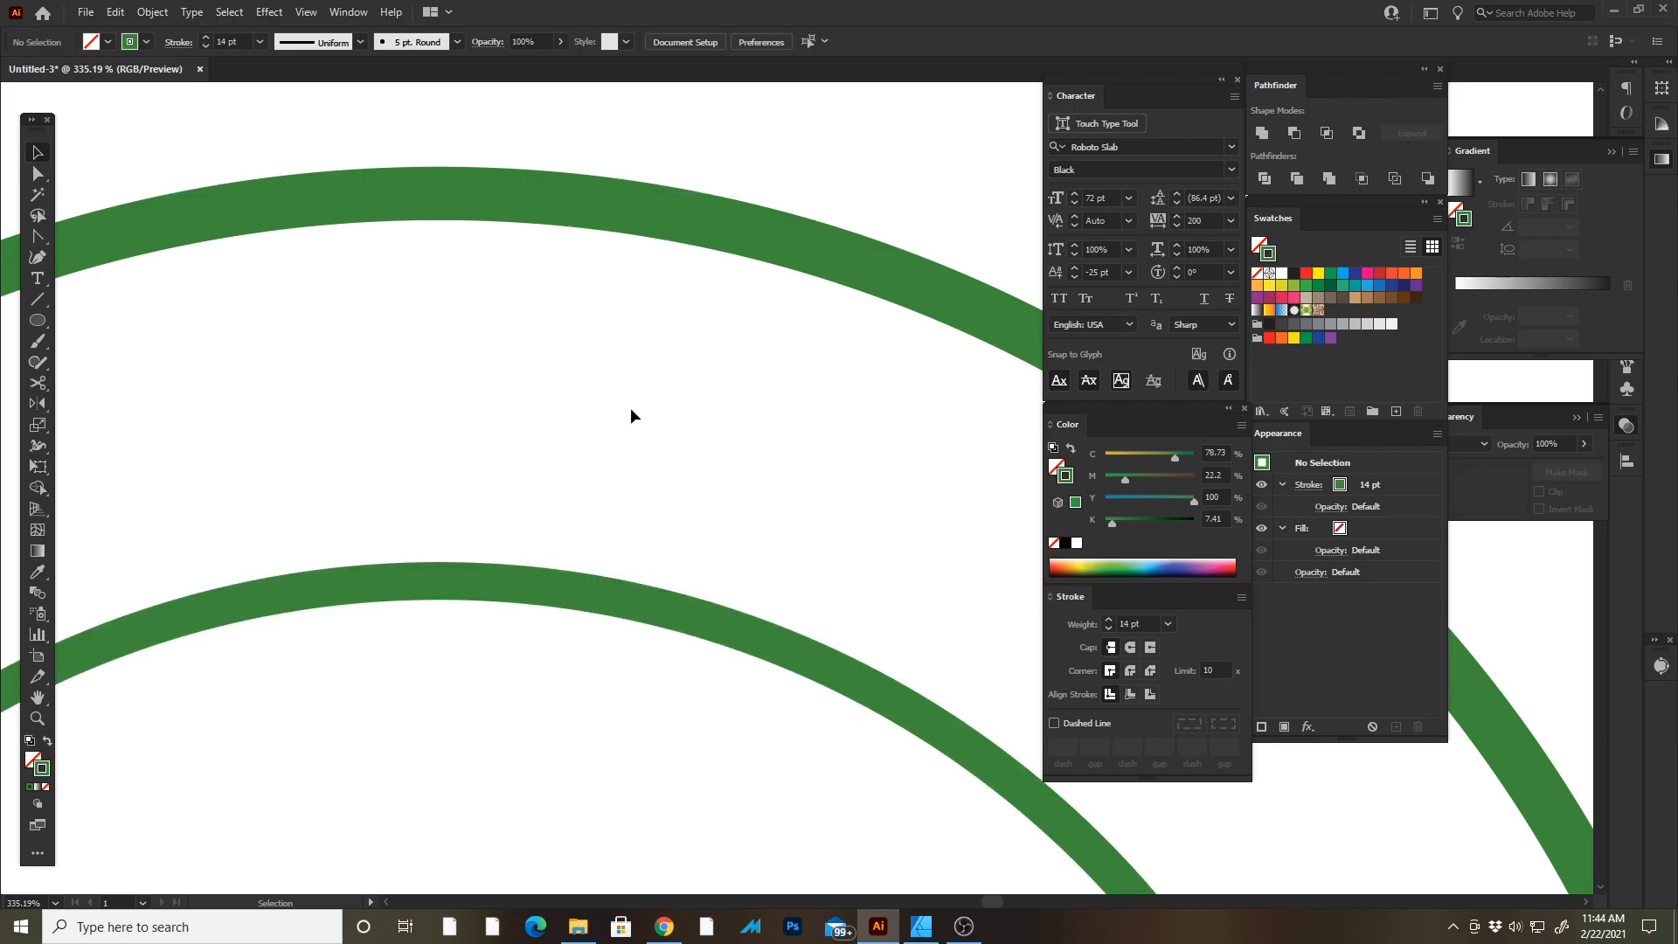
left_click(565, 591)
key("z")
left_click_drag(622, 580, 503, 488)
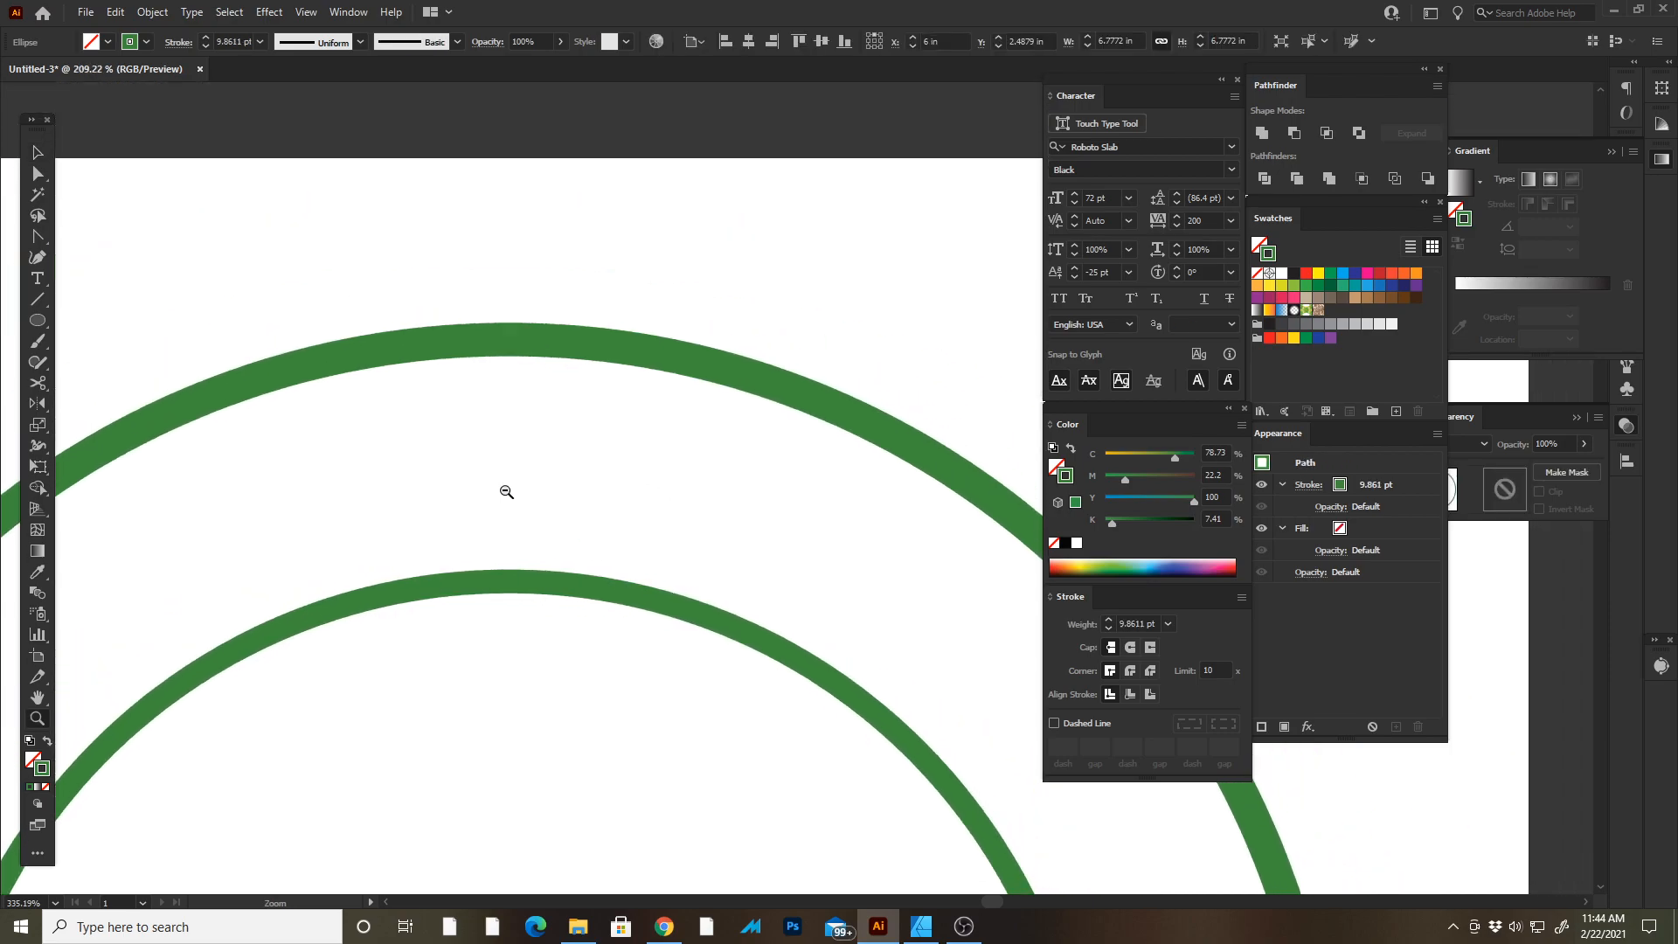
key("i")
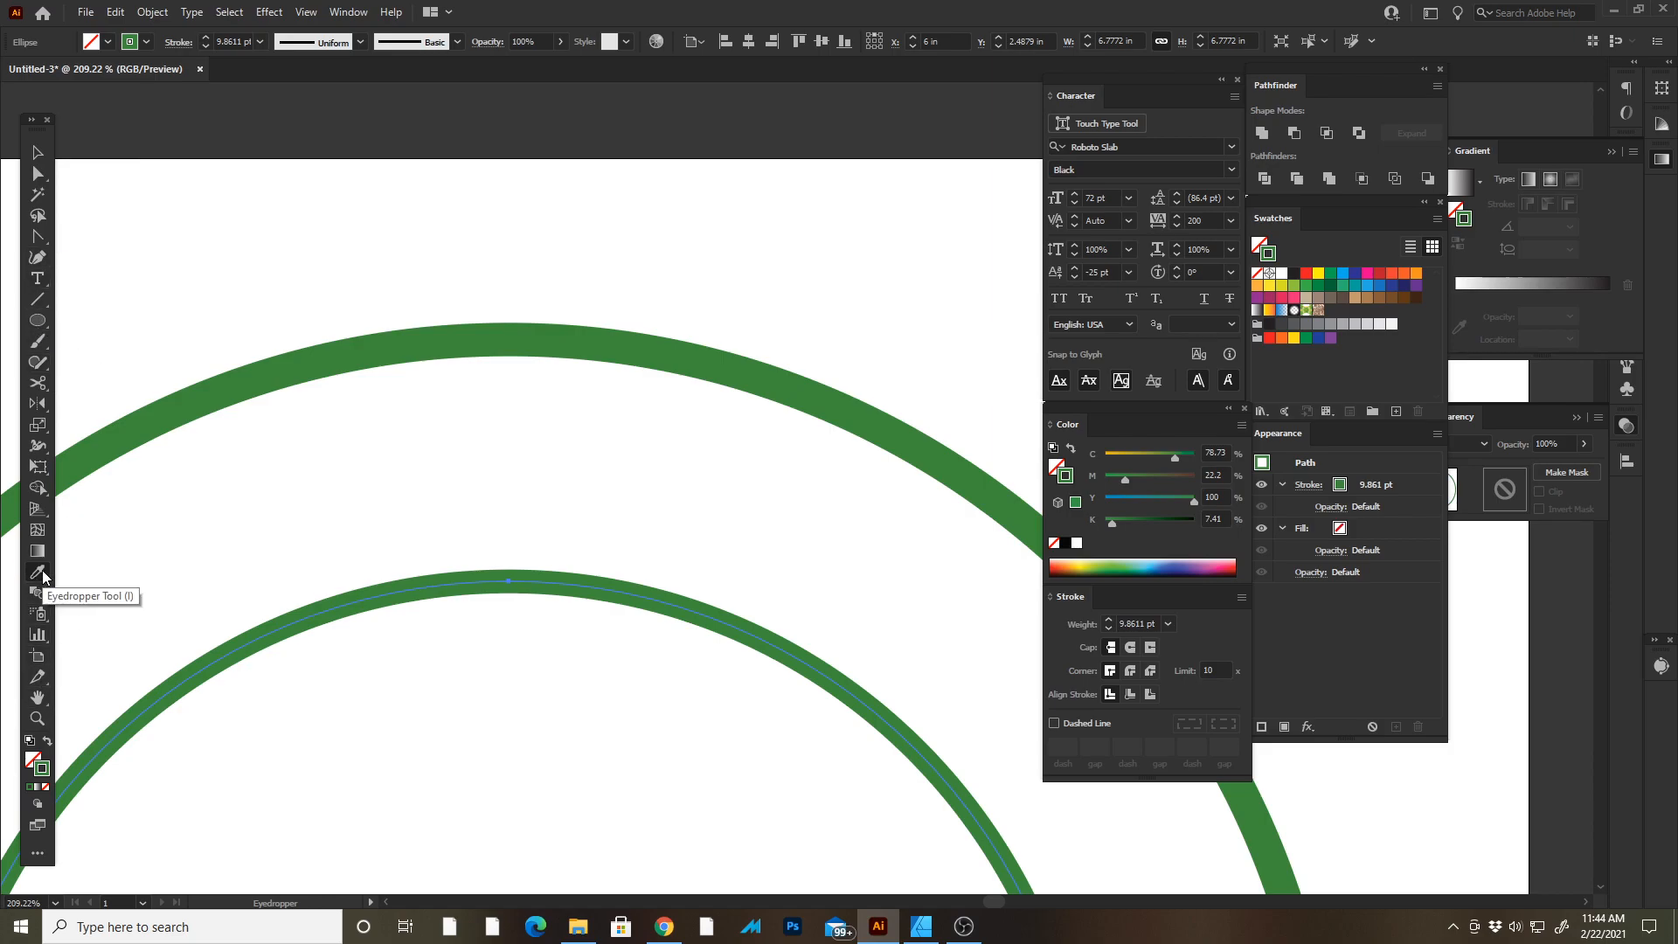
left_click(564, 339)
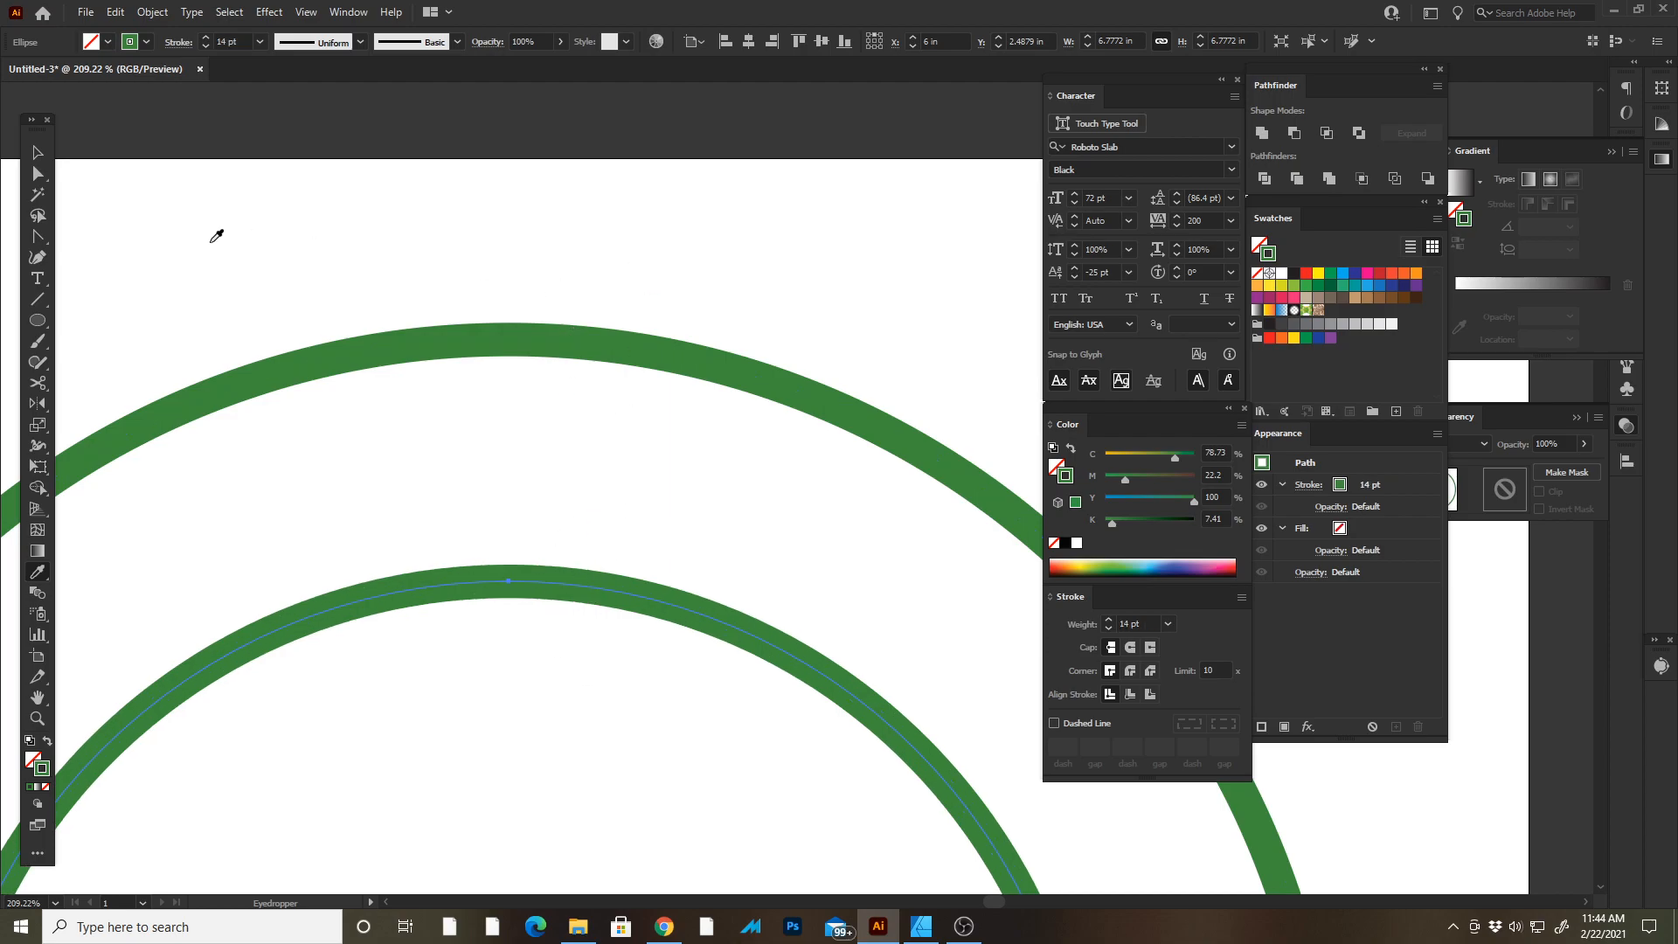
left_click(38, 153)
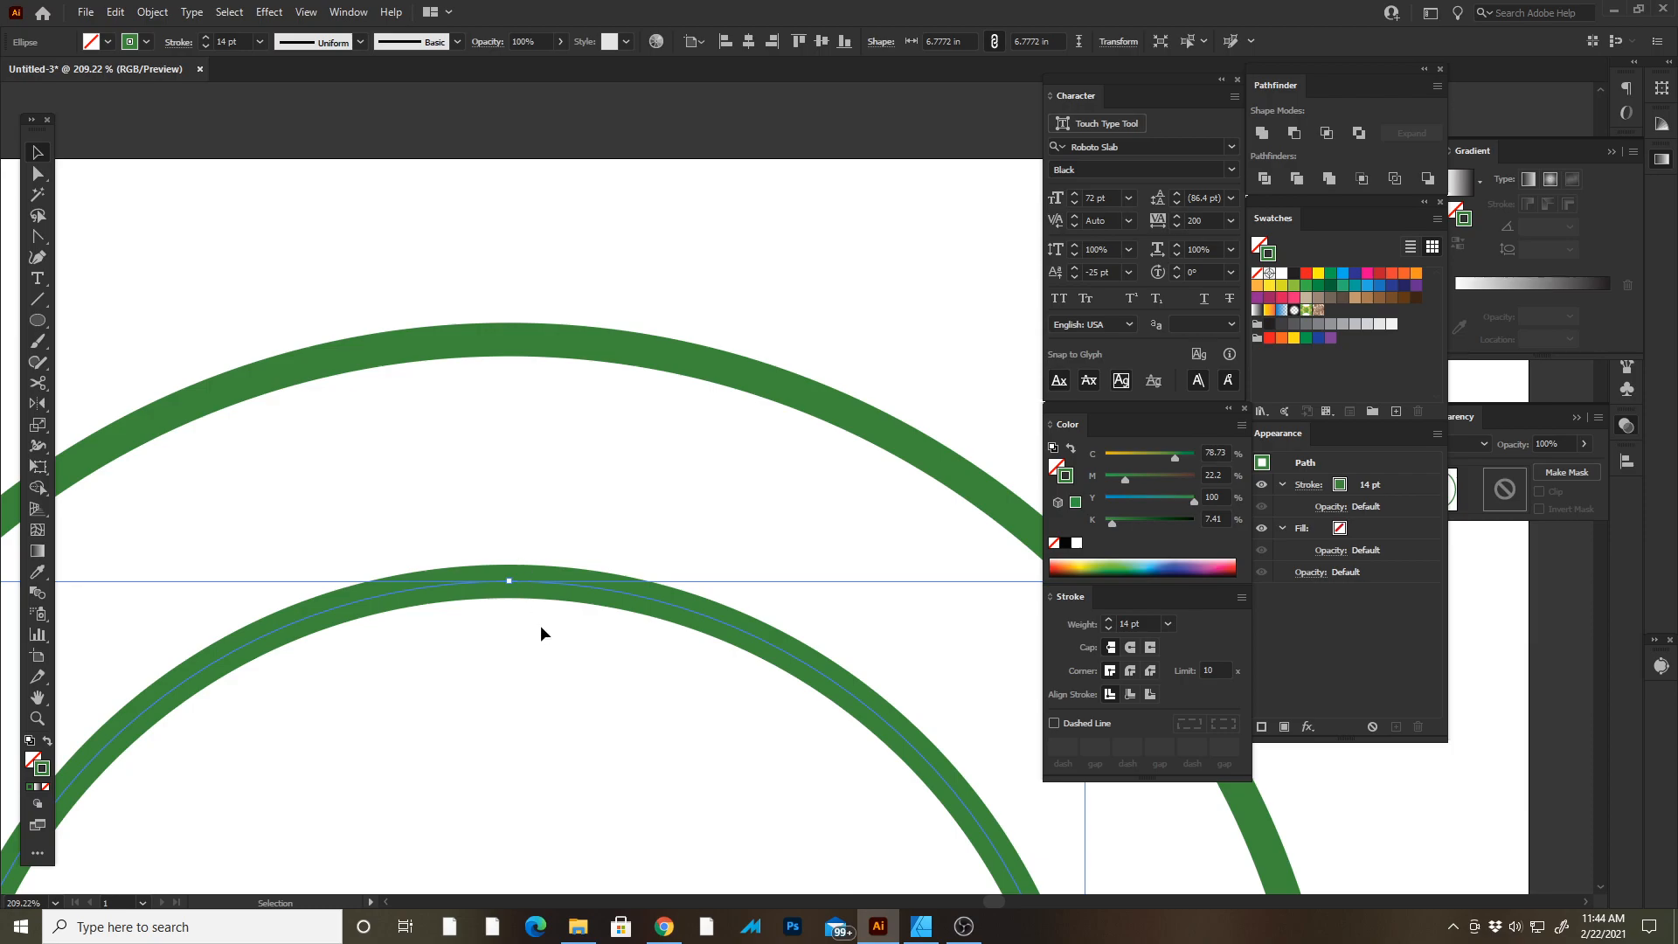
Paste another copy of the inner circle in place and scale it down to about 6.24 in wide.
left_click(744, 397)
key("Tab")
key("z")
left_click_drag(758, 627, 420, 385)
left_click_drag(683, 514, 723, 274)
scroll(763, 340, "down", 1)
left_click(826, 375)
key("a")
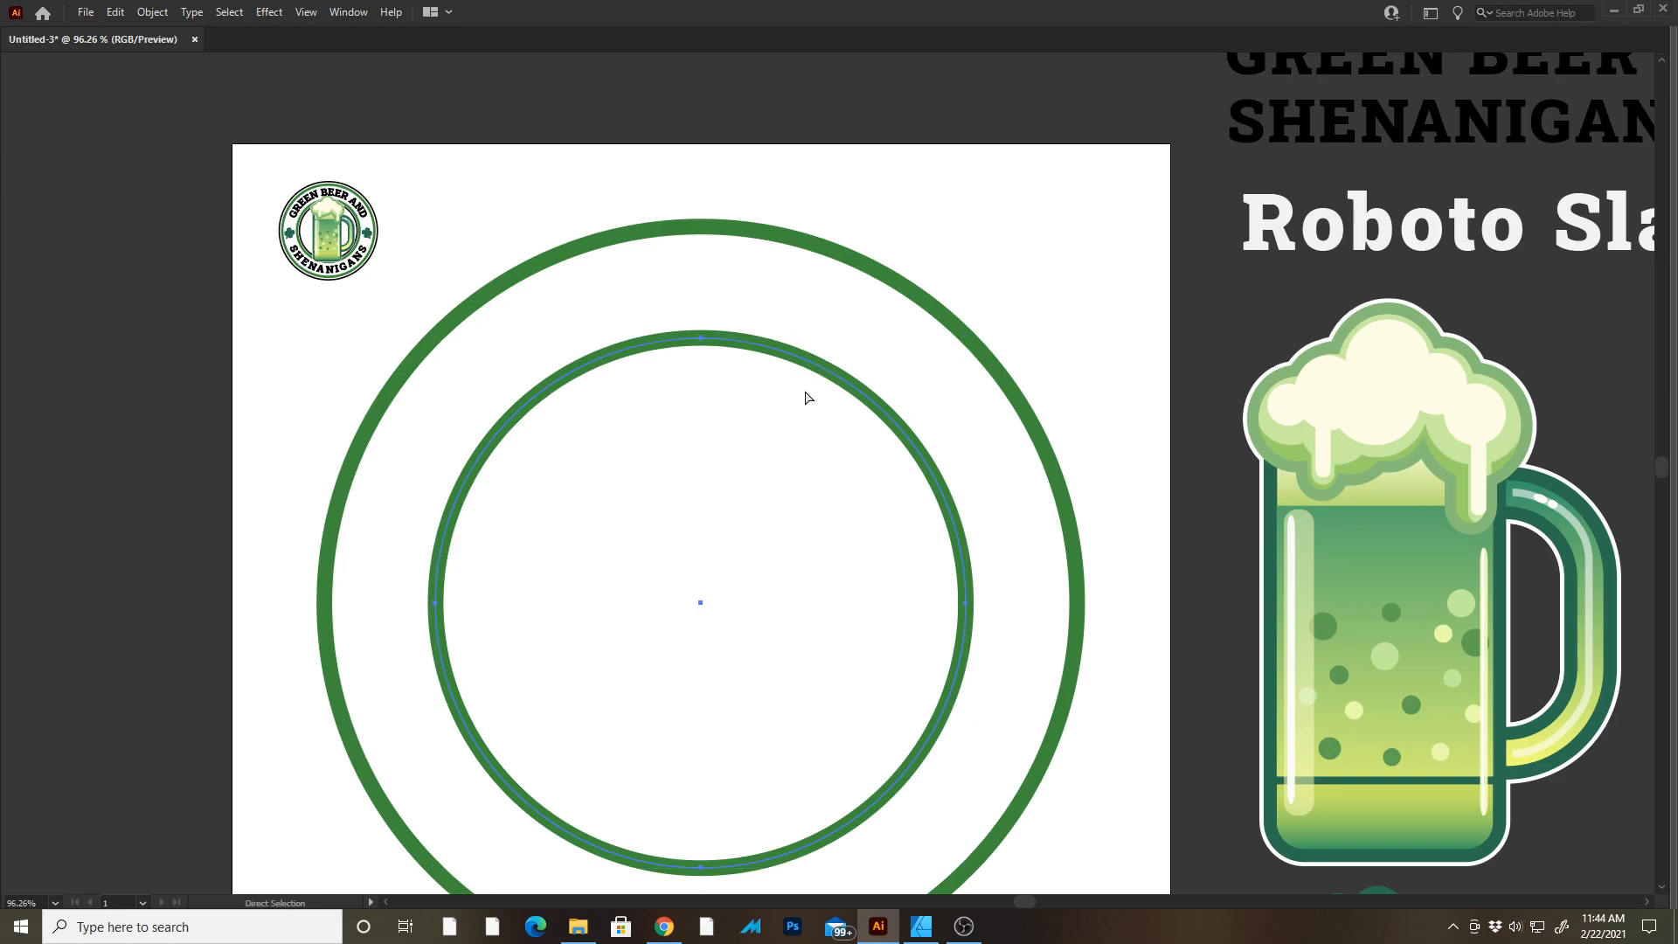
key("v")
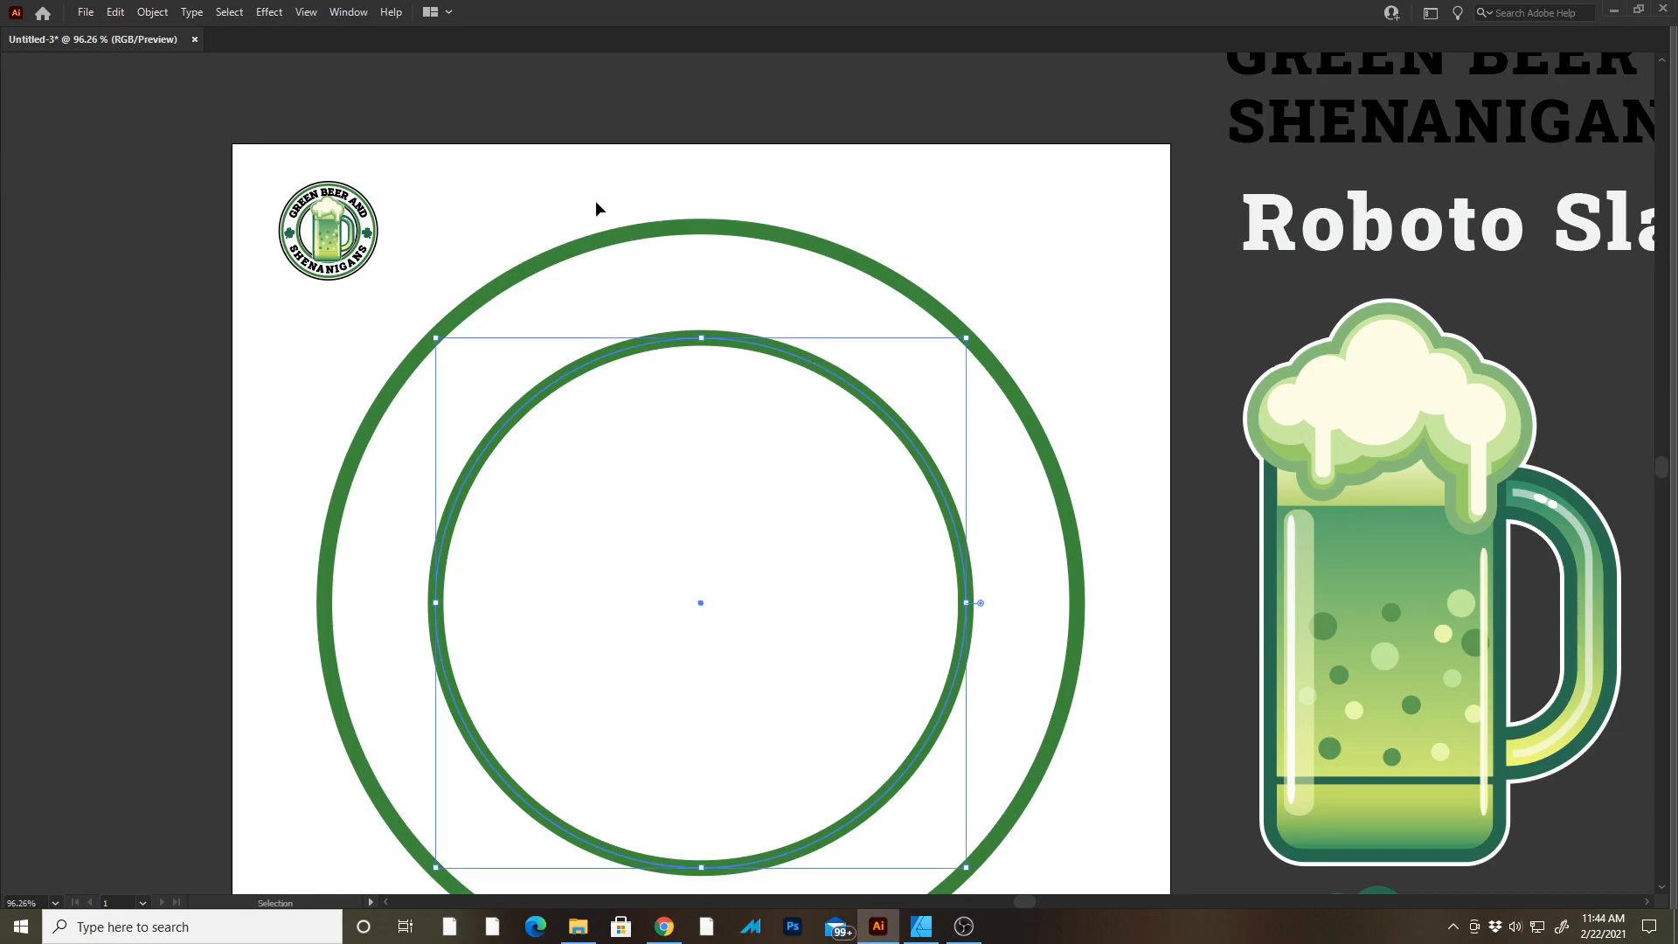
left_click(121, 13)
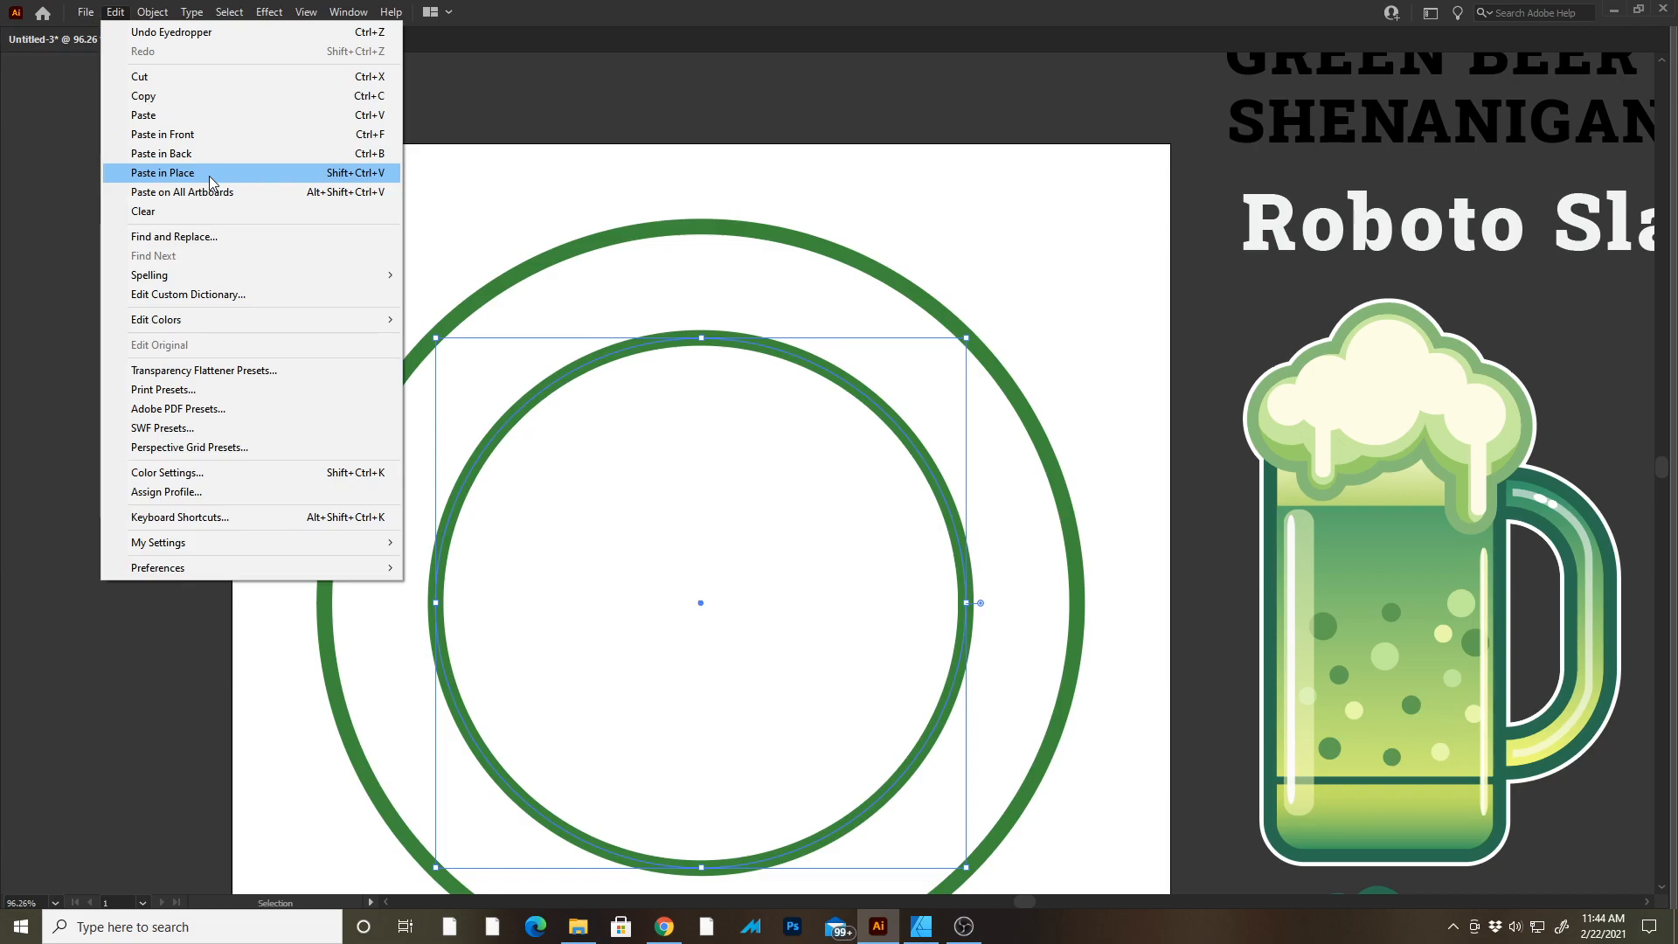
left_click(163, 172)
left_click_drag(967, 338, 945, 359)
Set the new circle's stroke color to black.
key("Tab")
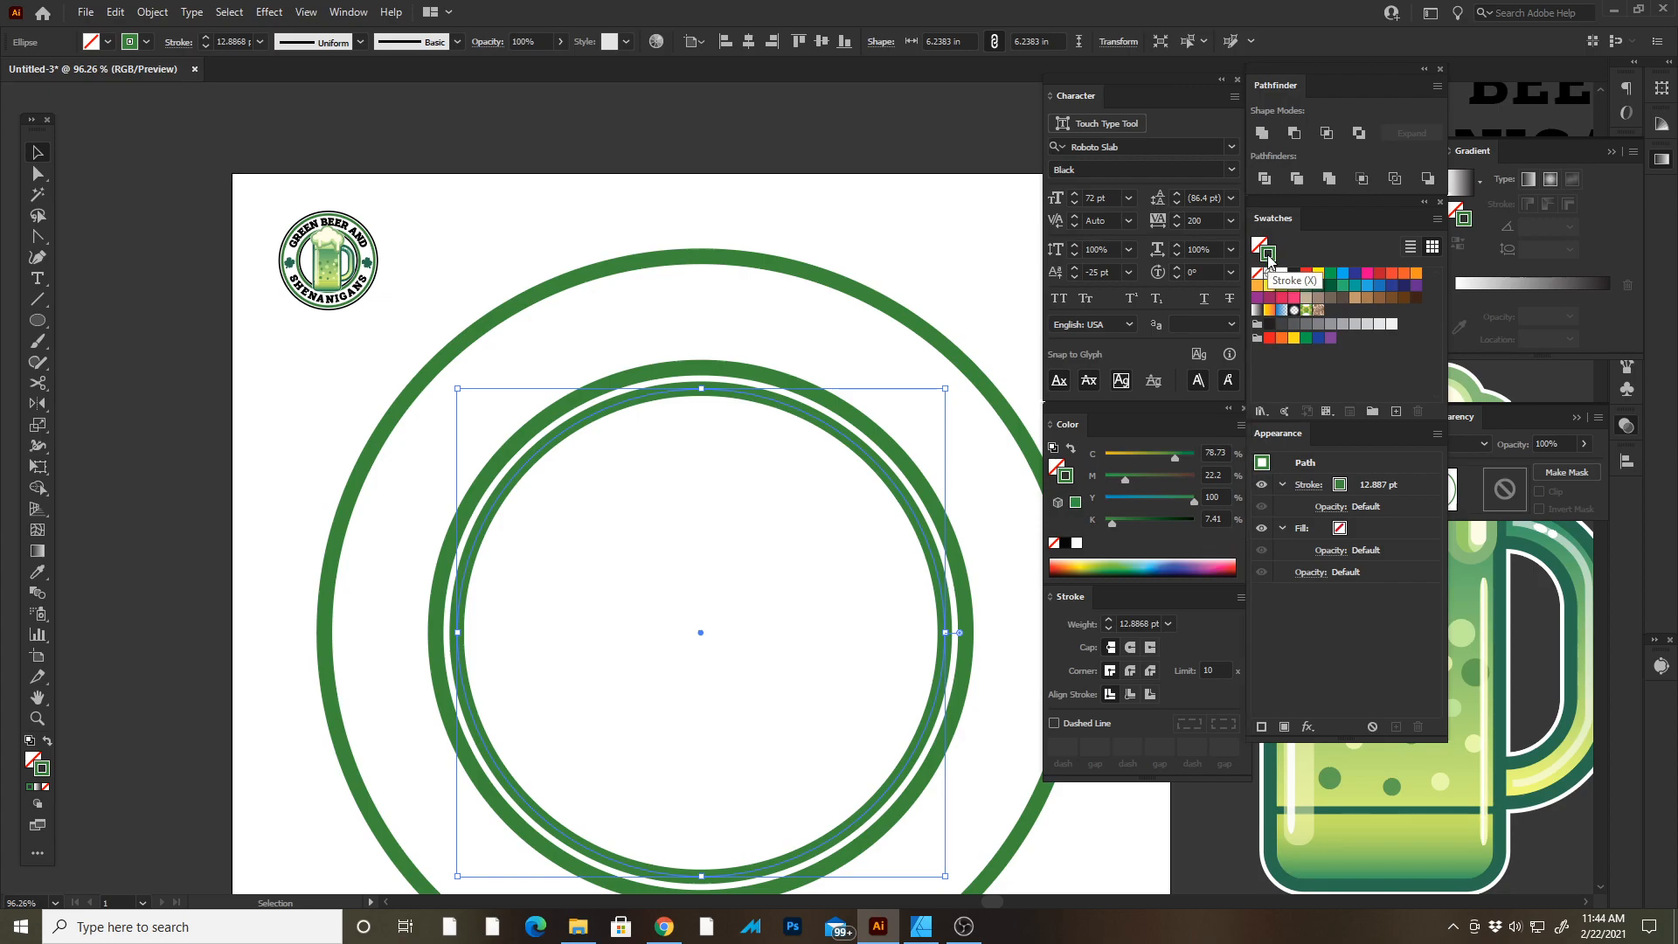
left_click(1066, 543)
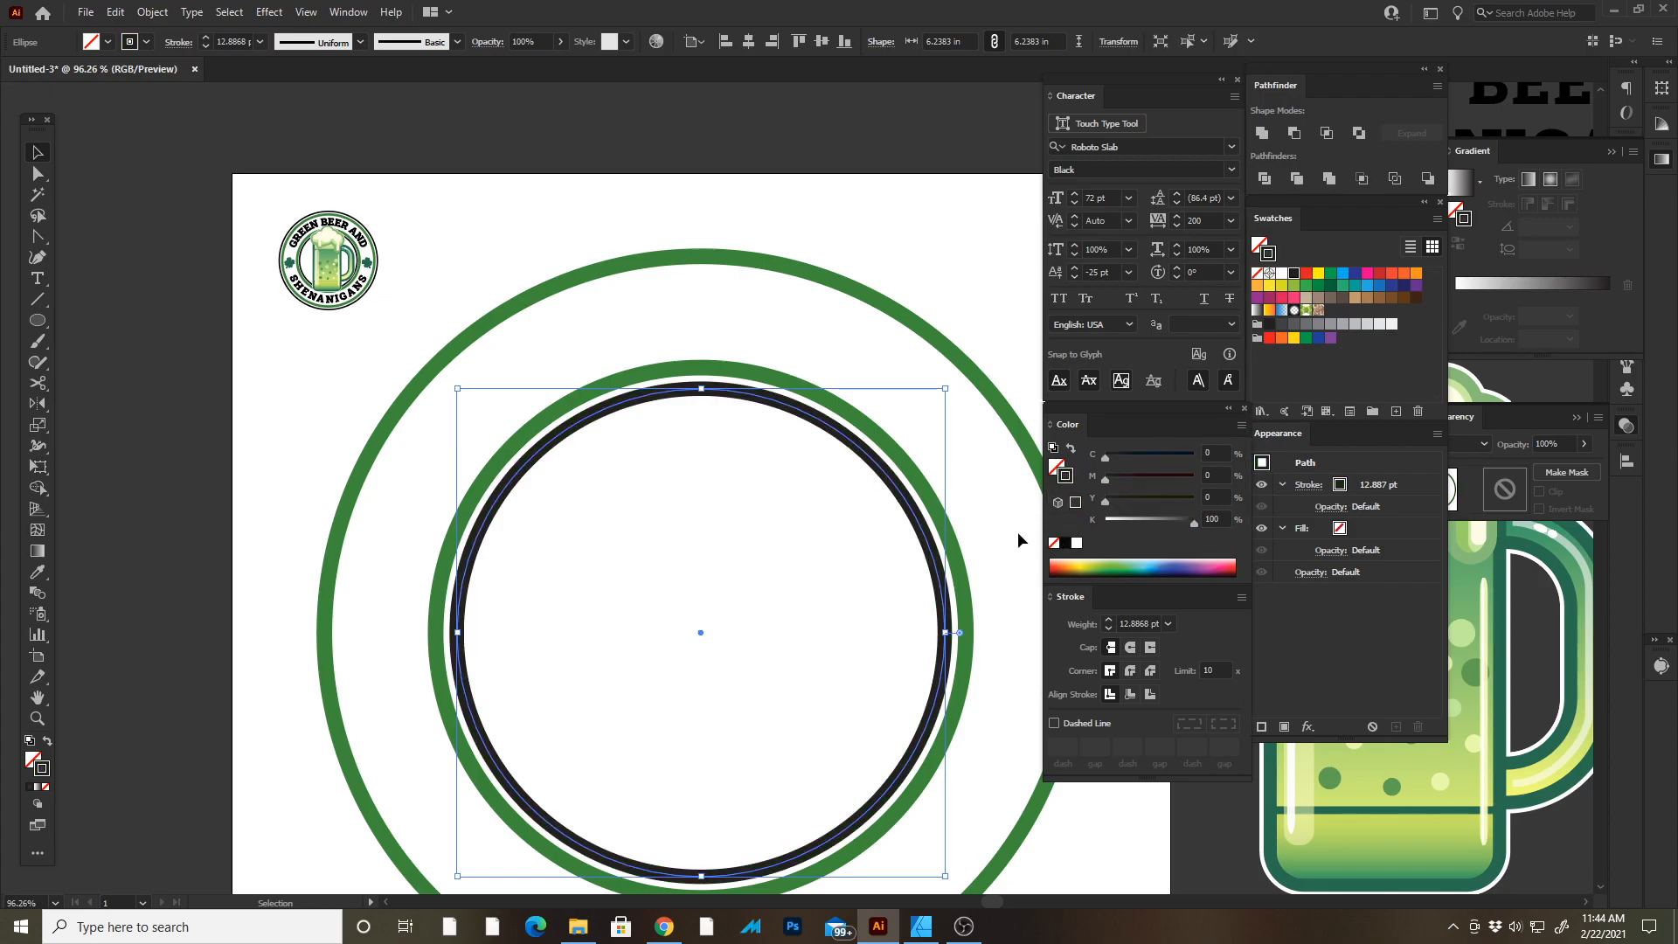
Set the inner black circle's stroke weight to 7 pt.
left_click(206, 46)
left_click(207, 46)
left_click(207, 46)
left_click(206, 46)
left_click(207, 46)
left_click(206, 47)
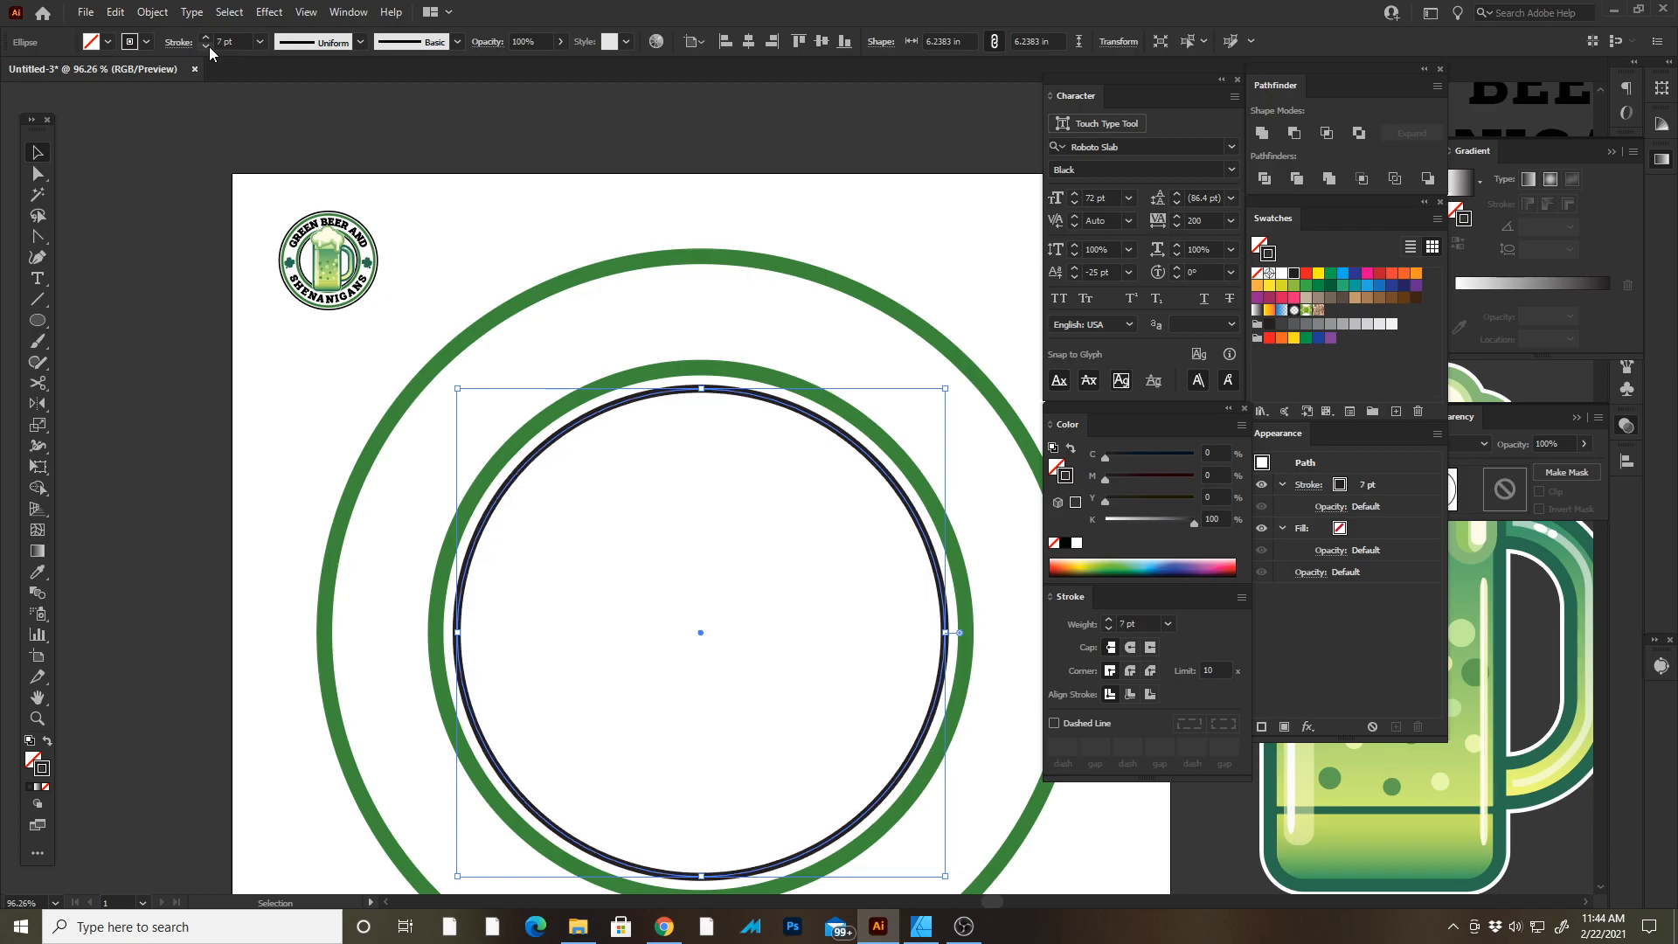
key("Tab")
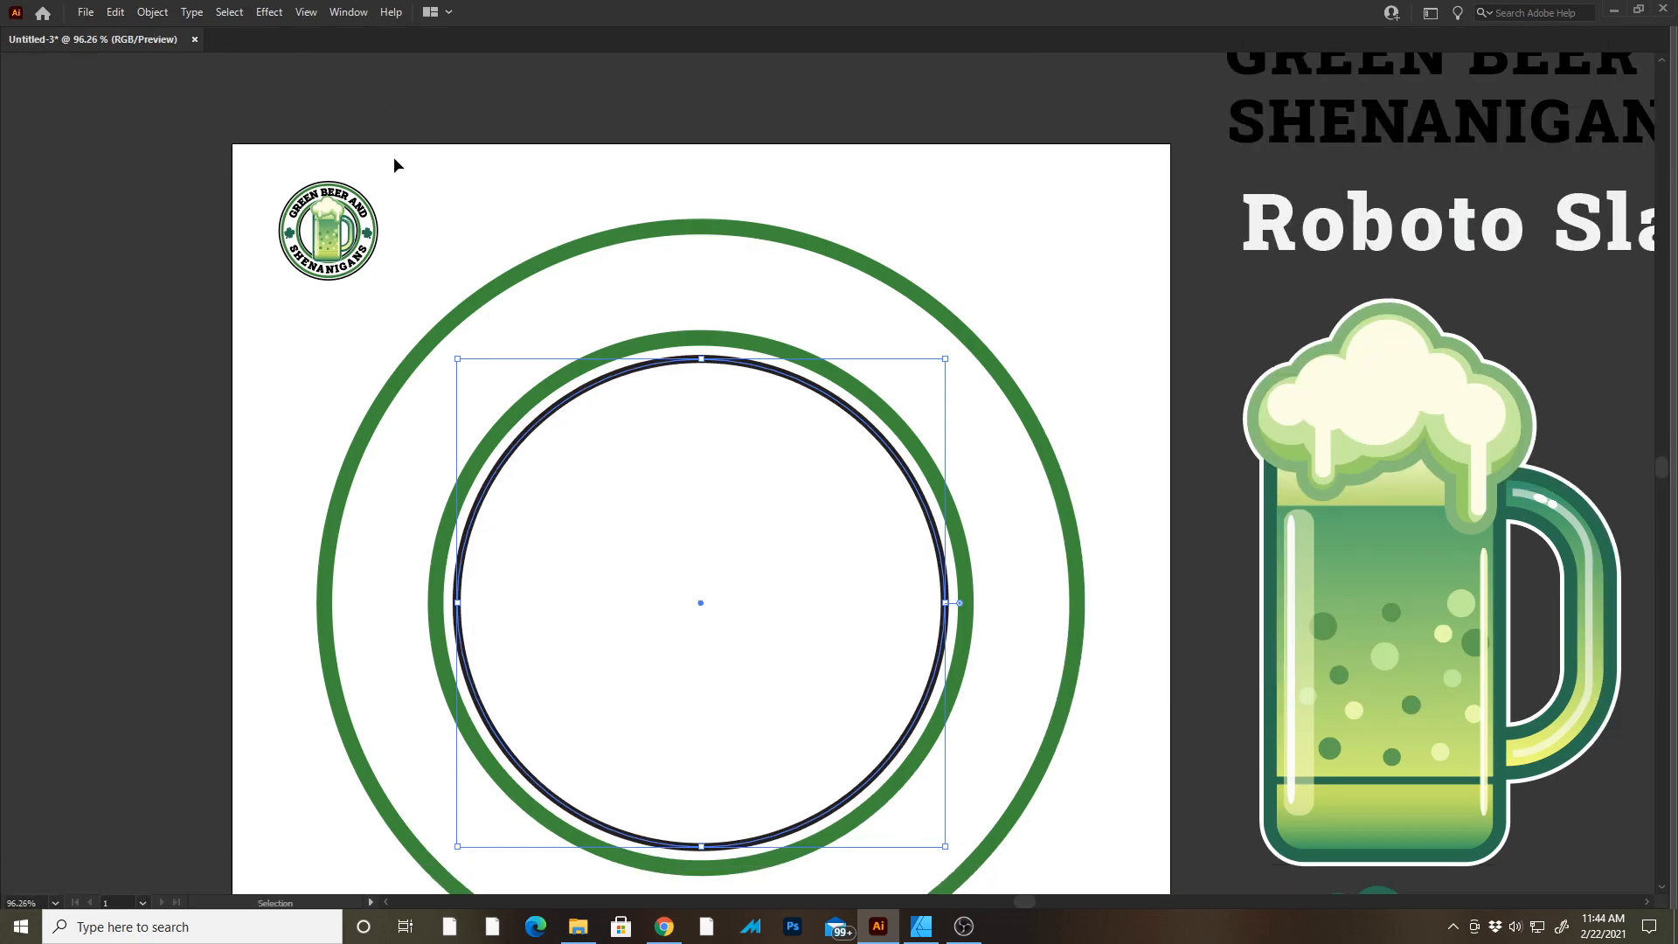
key("Tab")
left_click(206, 38)
key("Tab")
left_click(808, 318)
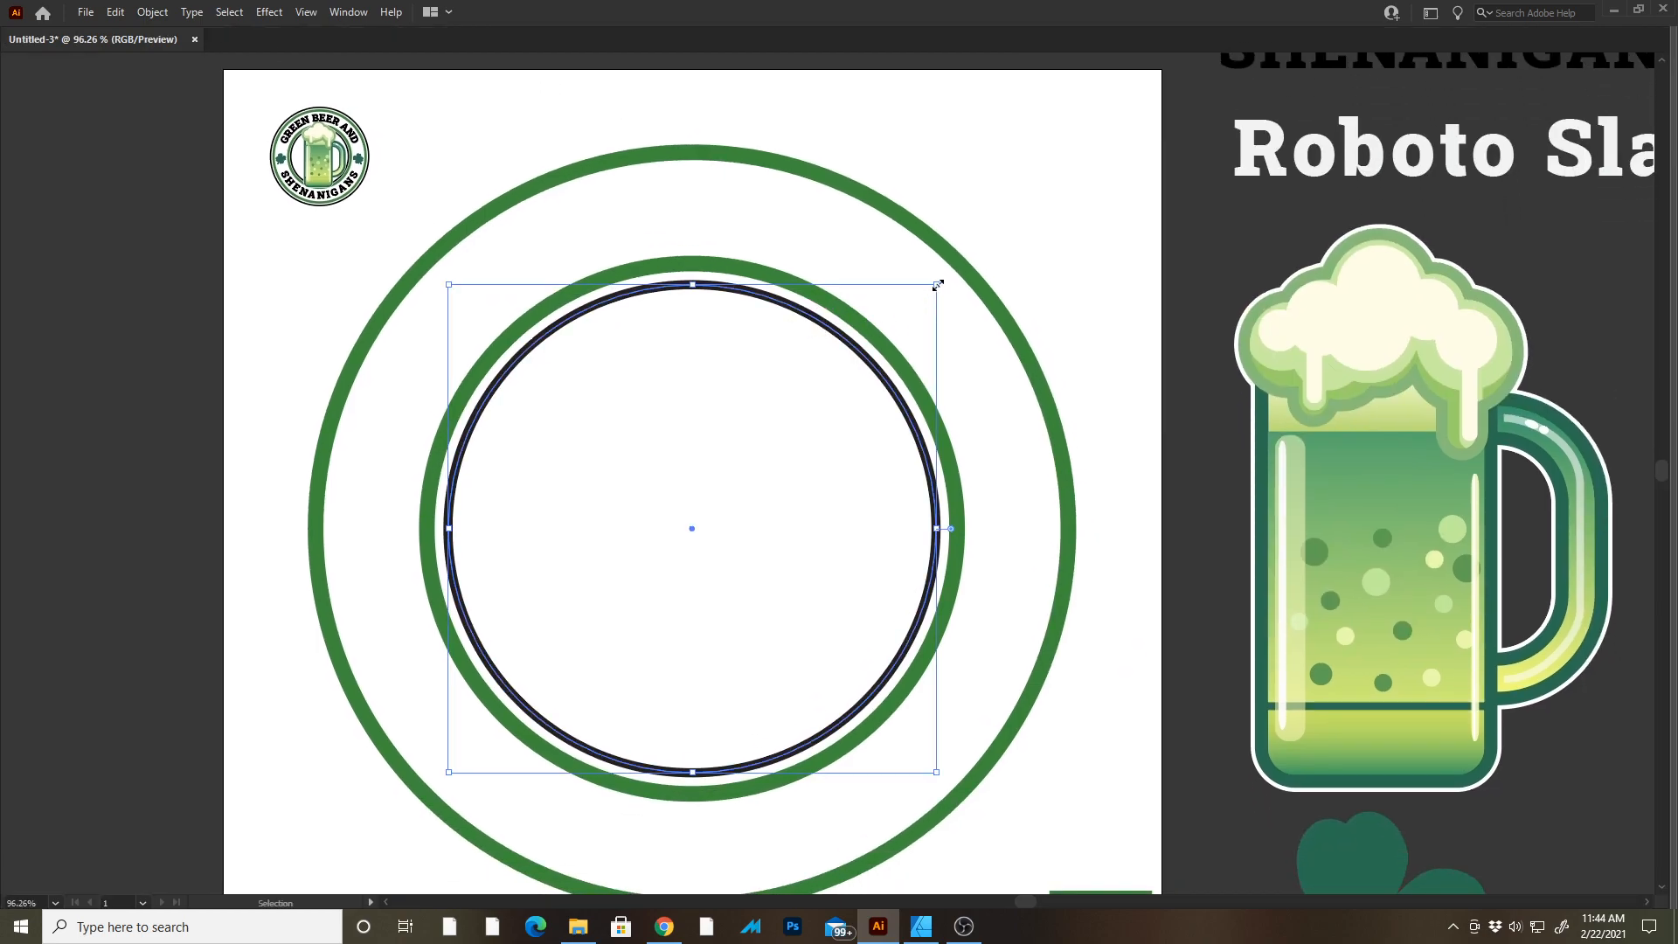
left_click_drag(937, 285, 937, 285)
left_click(1054, 187)
left_click(769, 298)
key("Tab")
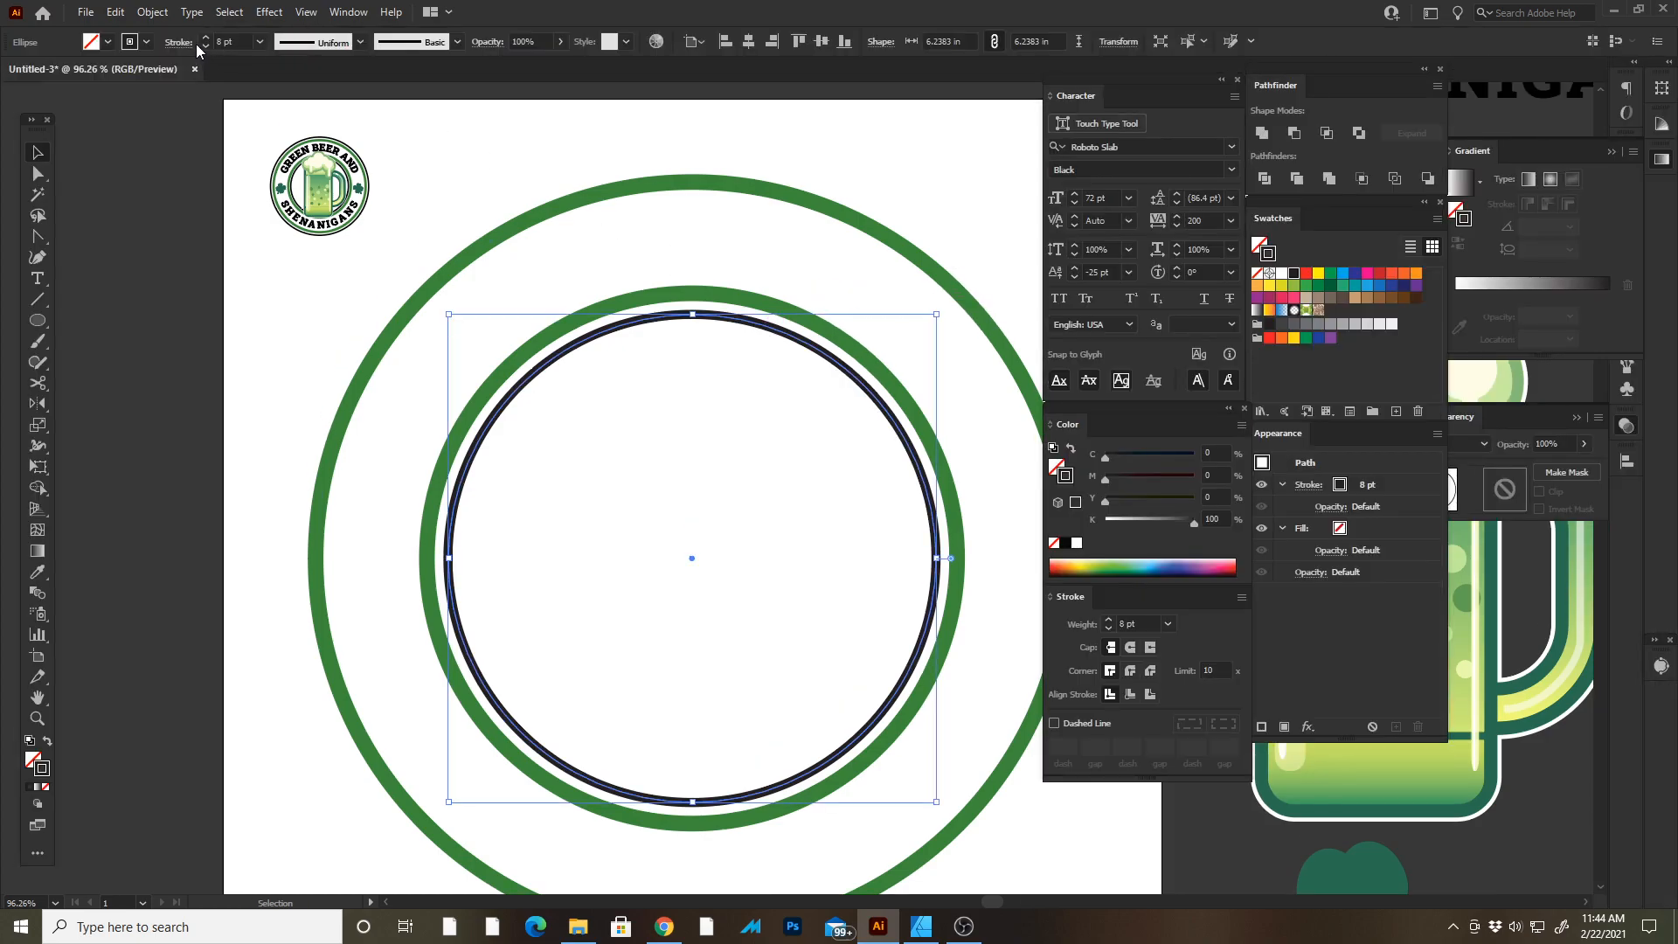
left_click(339, 255)
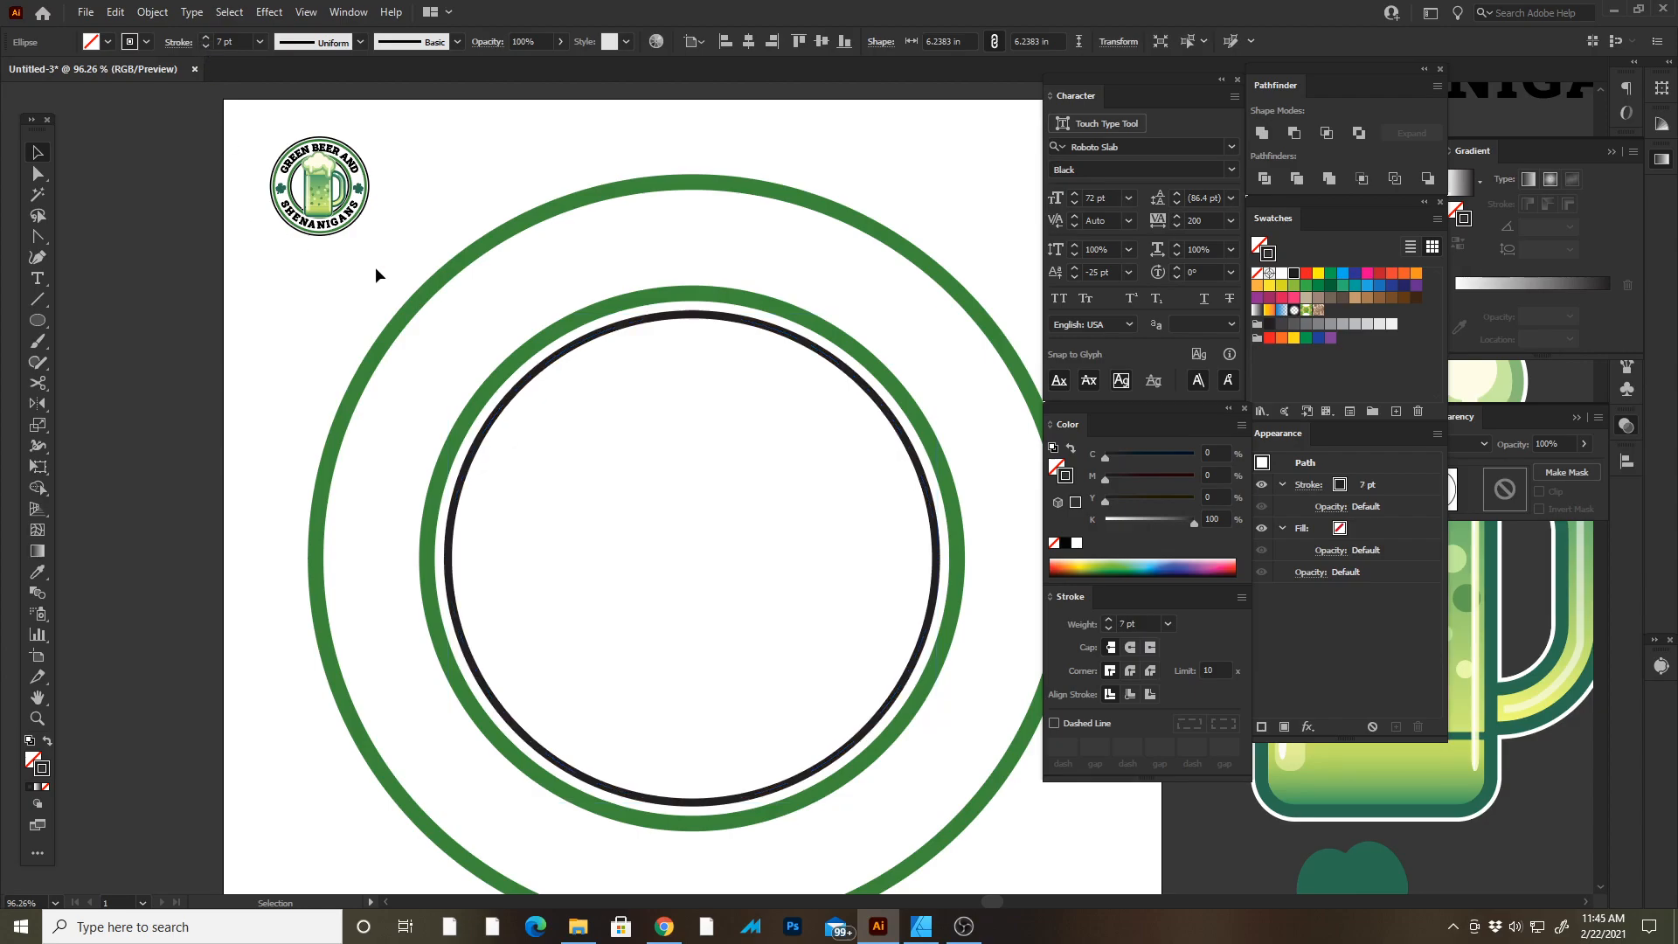
Copy the black circle, paste it in place, and scale the copy up to surround the outer green ring.
key("Tab")
left_click(877, 401)
key("z")
left_click_drag(1055, 403, 995, 359)
key("v")
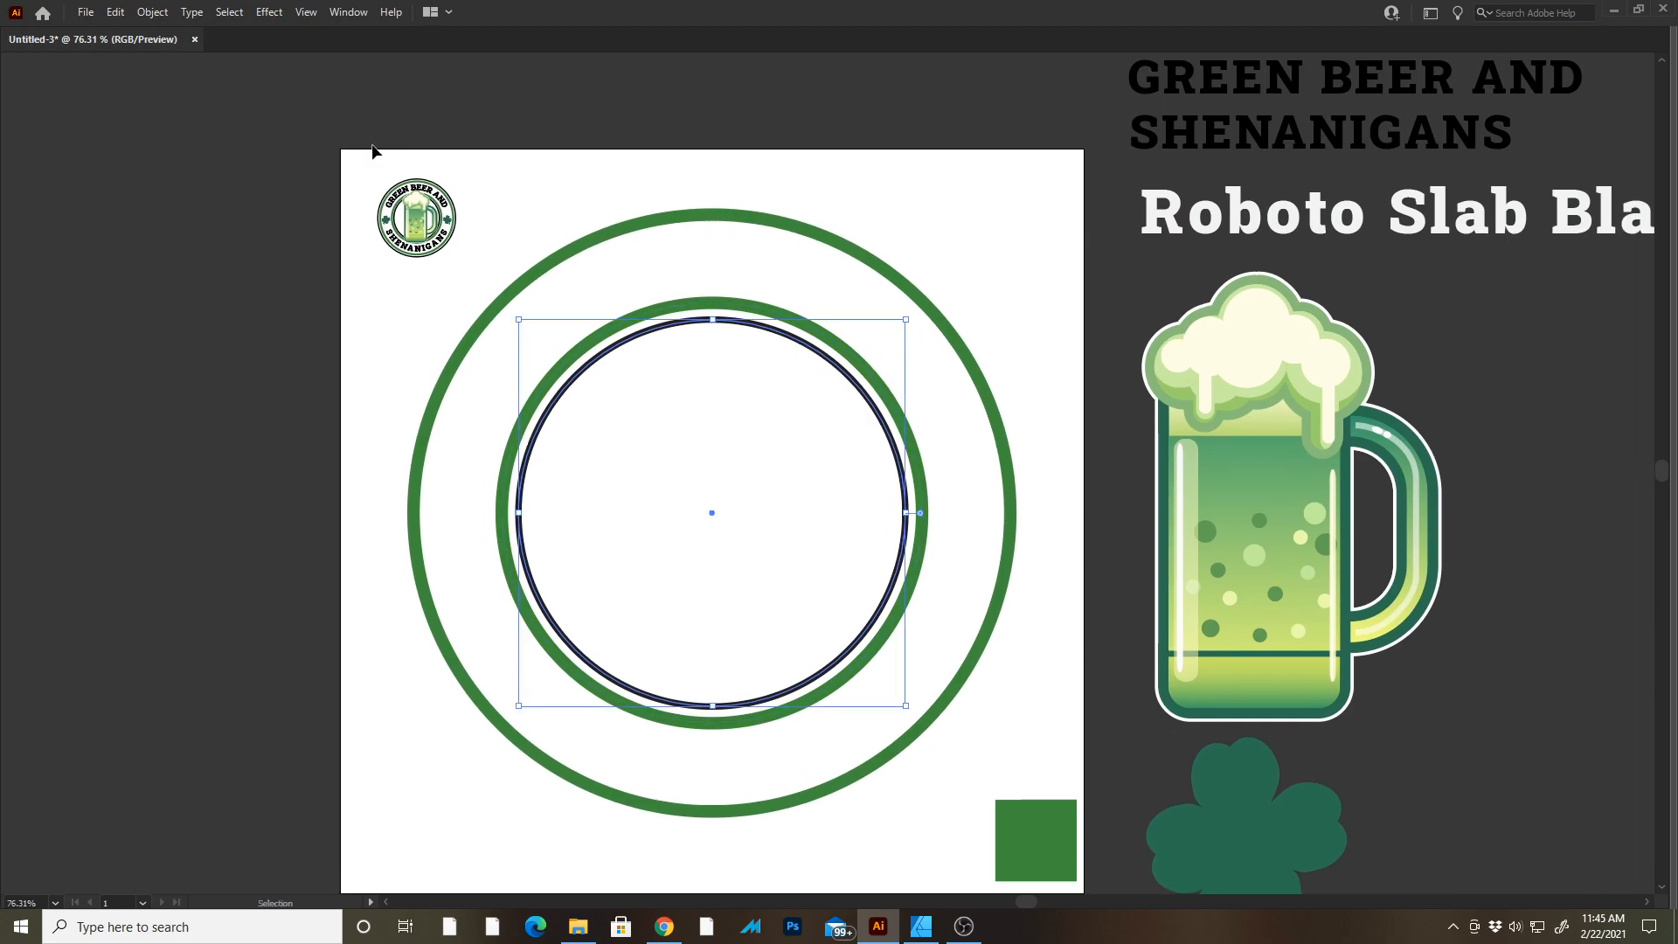
left_click(116, 13)
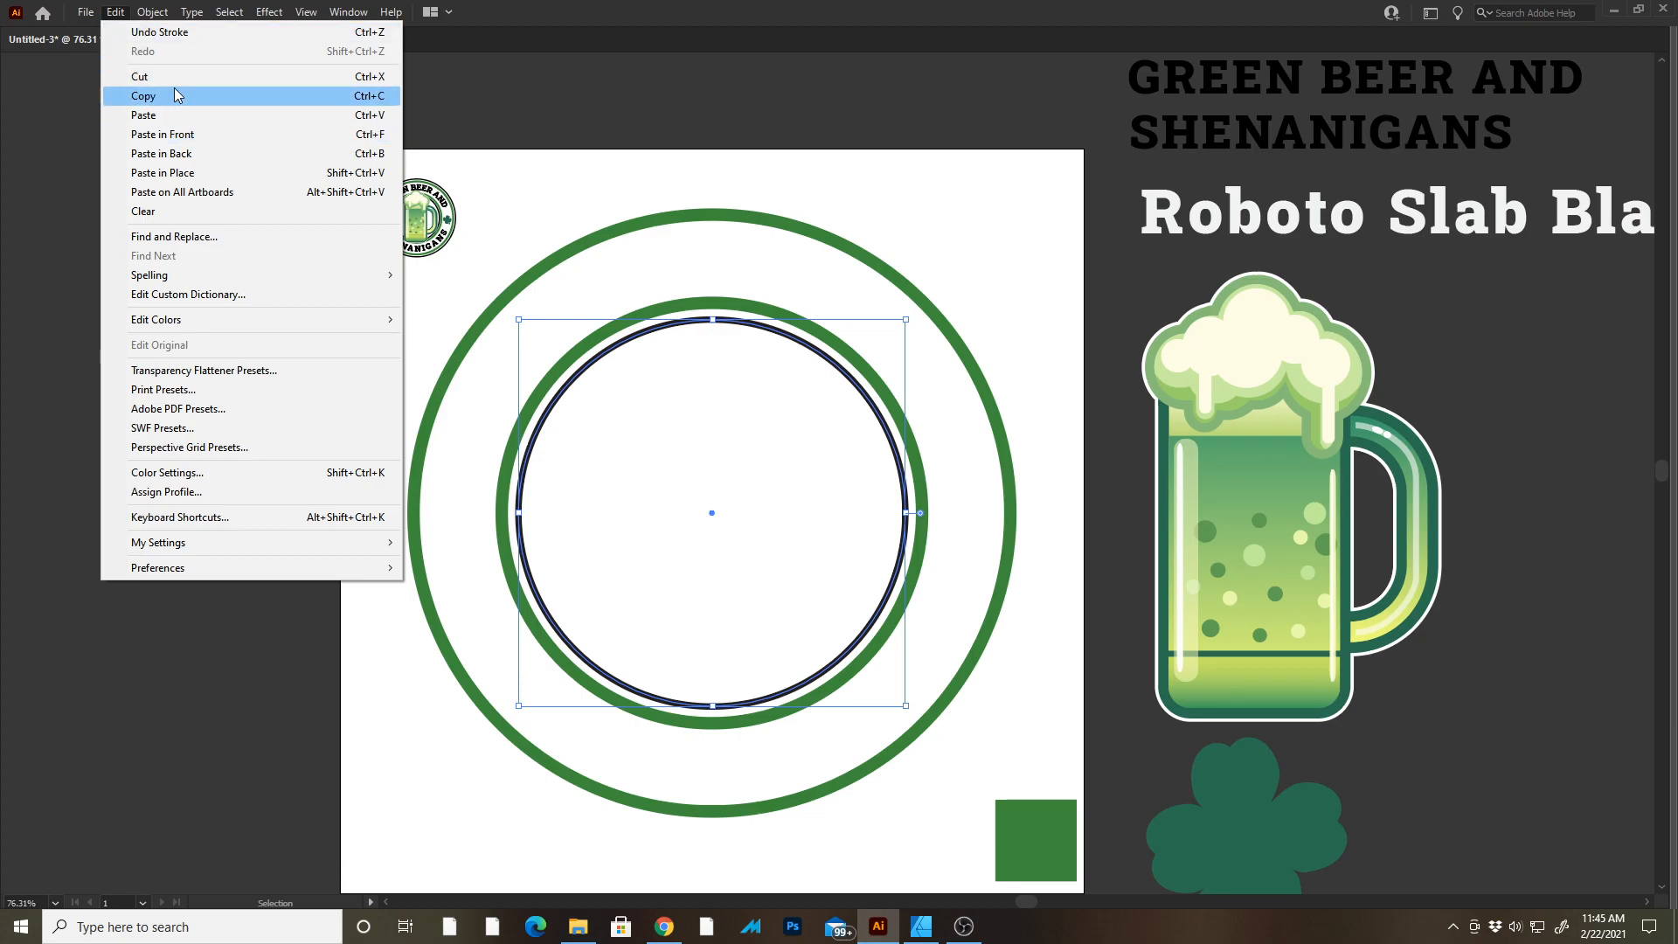
left_click(179, 98)
left_click(115, 13)
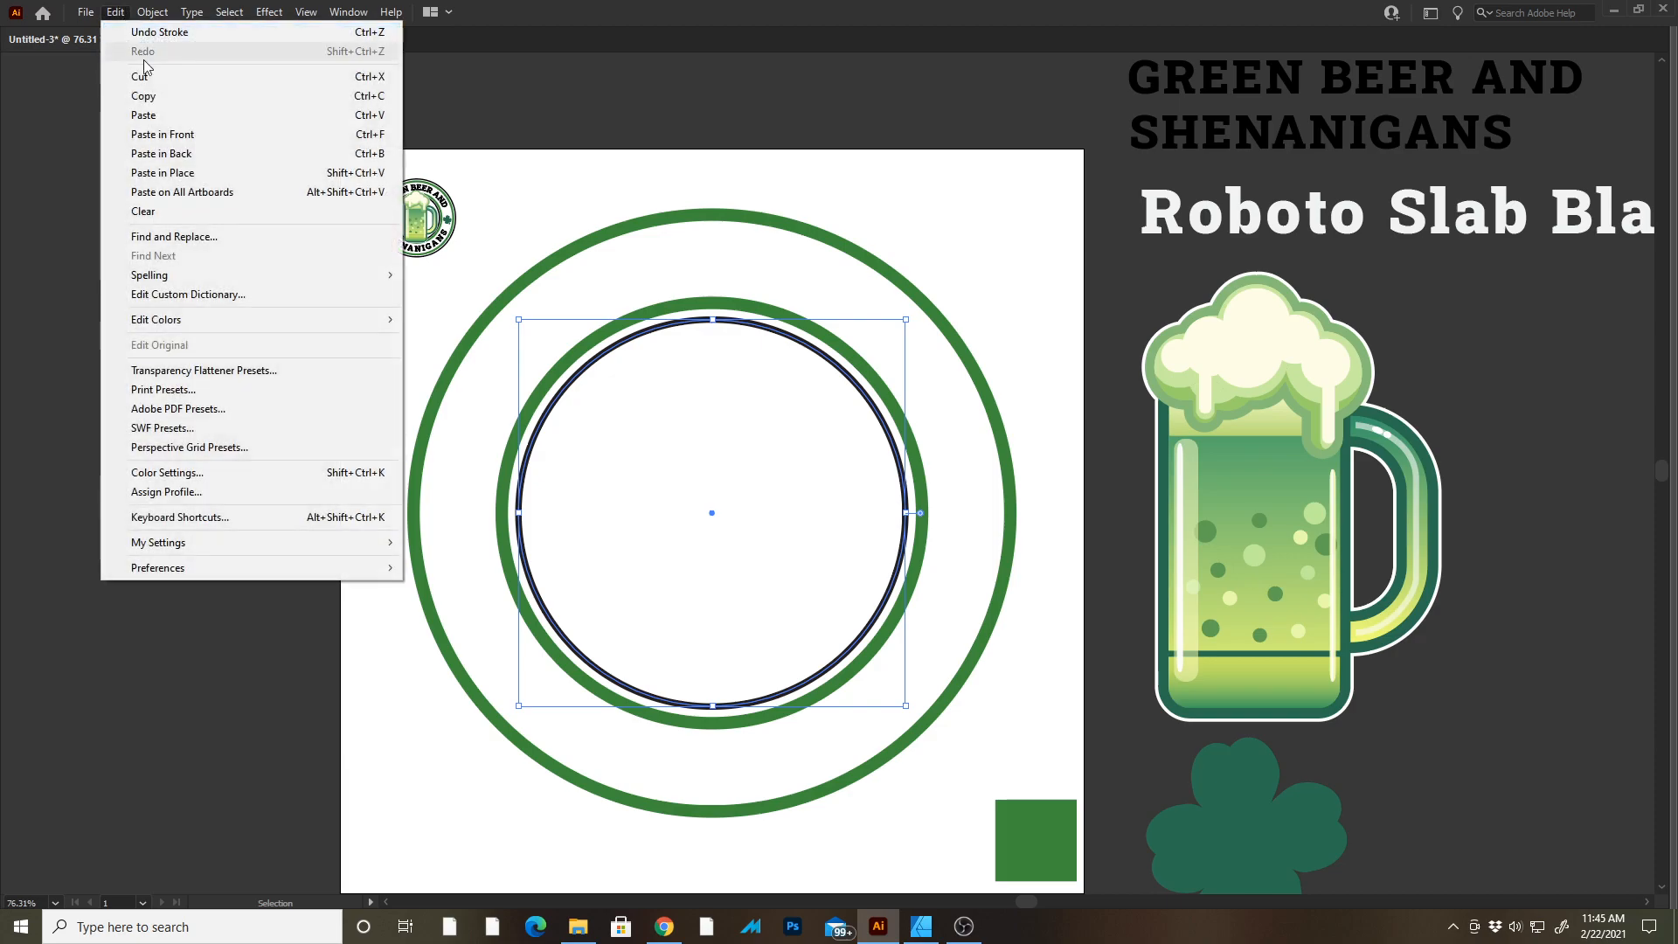
left_click(178, 173)
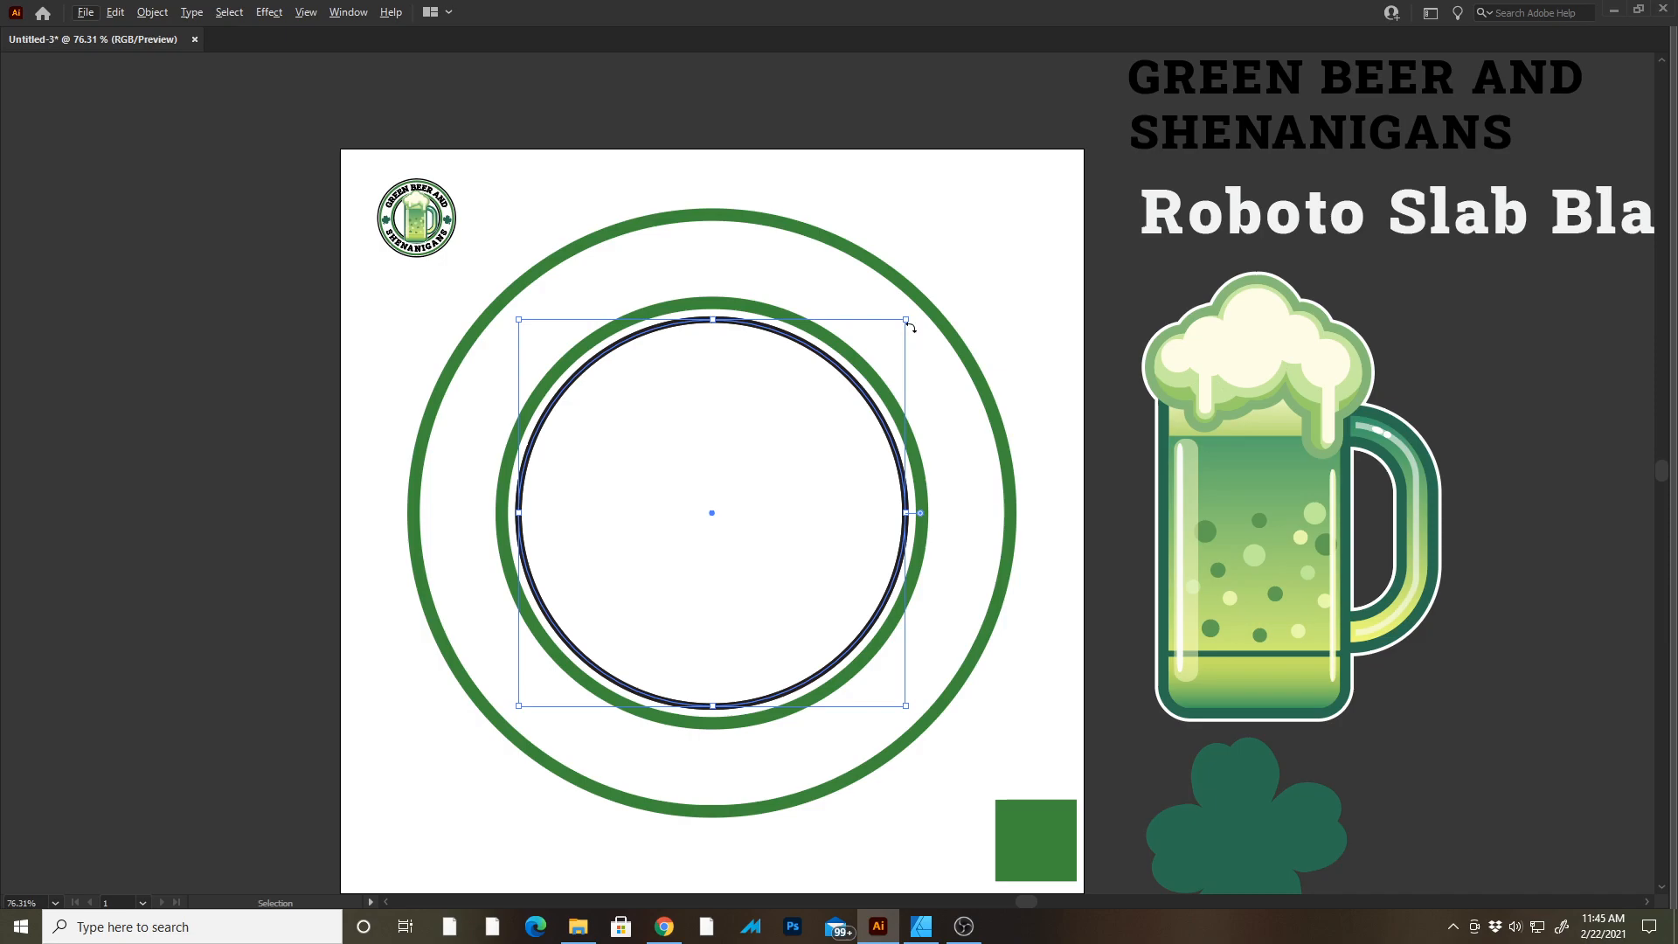
left_click_drag(908, 319, 1086, 194)
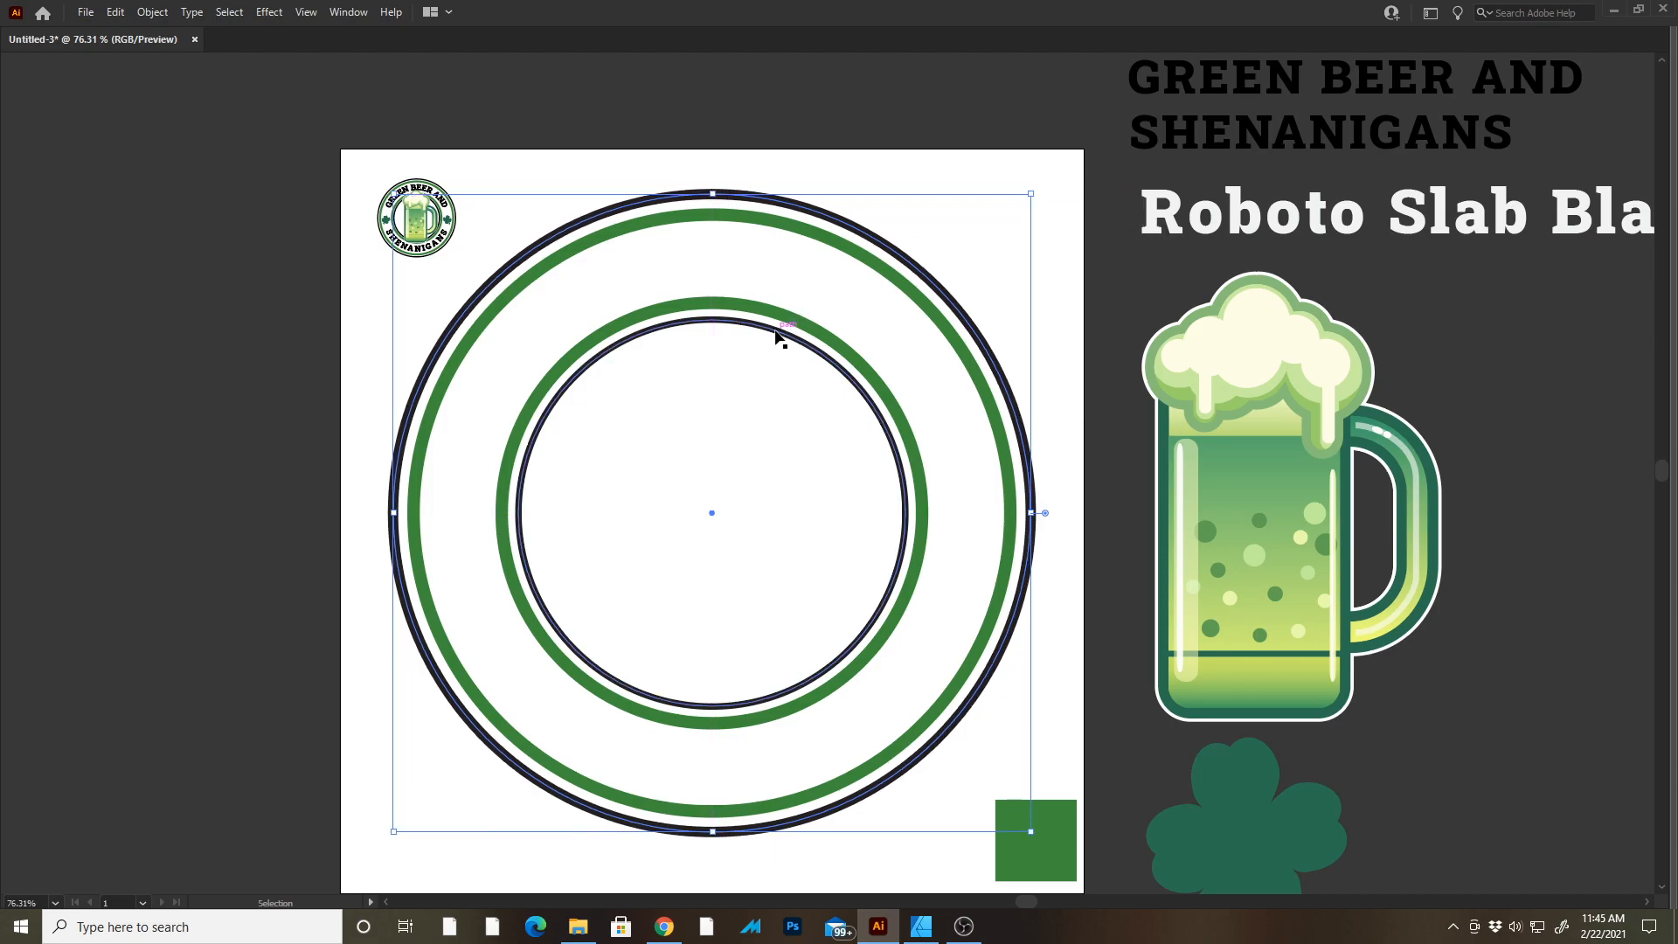
Match the new outer circle's stroke to the inner black circle with the Eyedropper and enlarge it to about 10.17 in wide.
key("i")
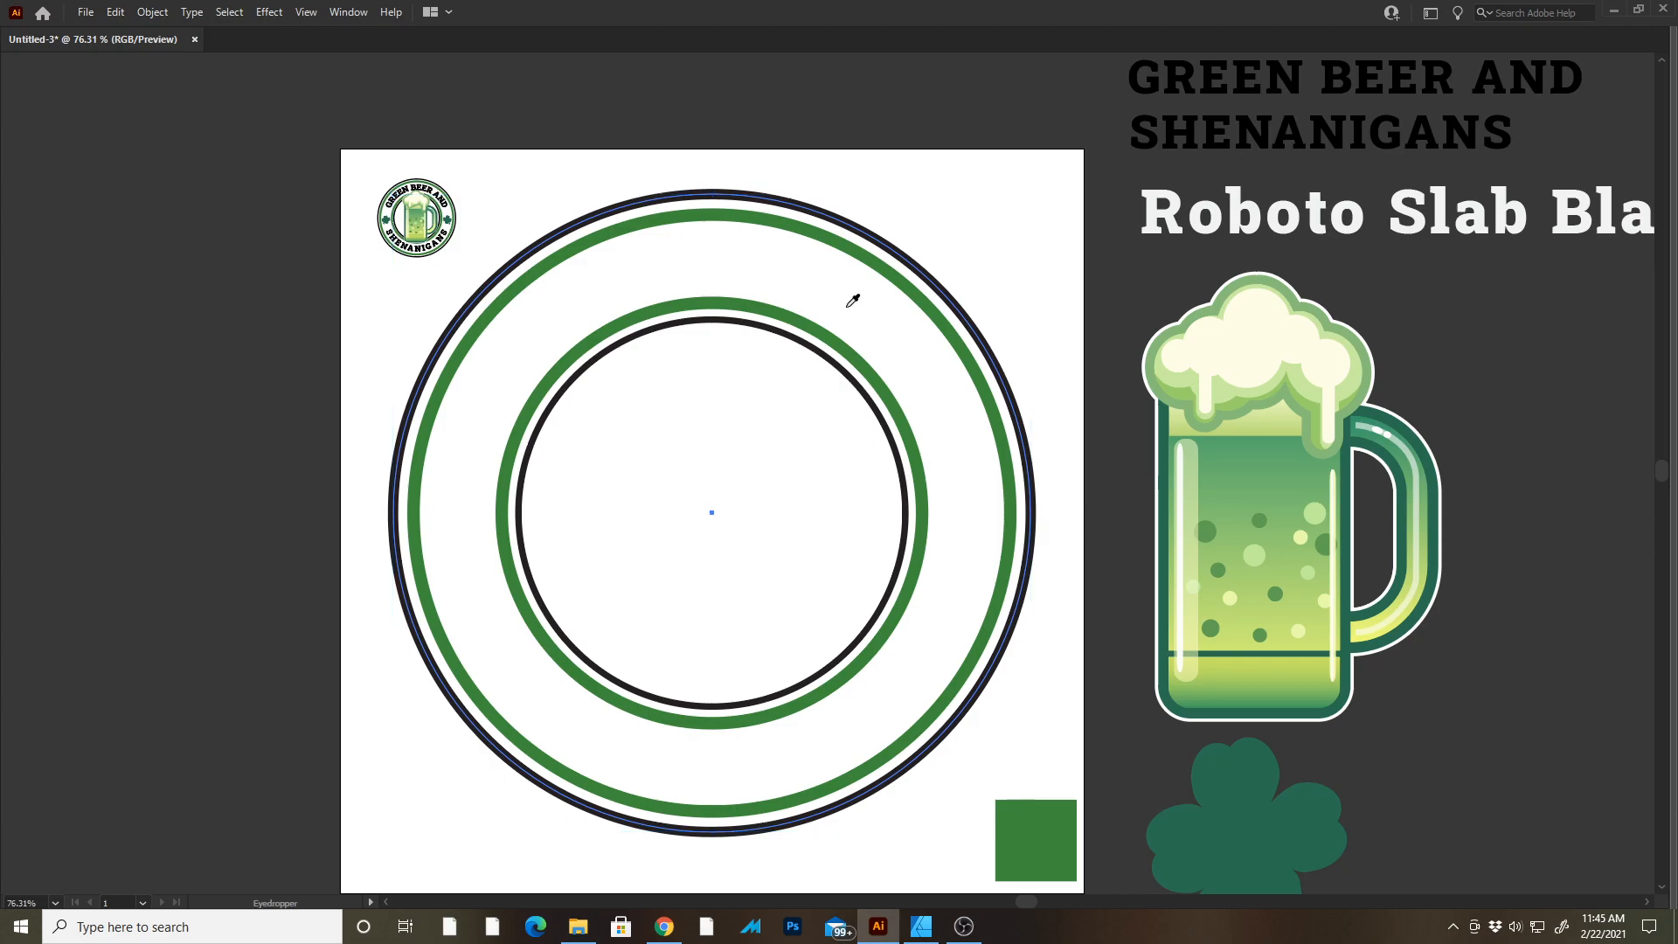
left_click(812, 350)
key("v")
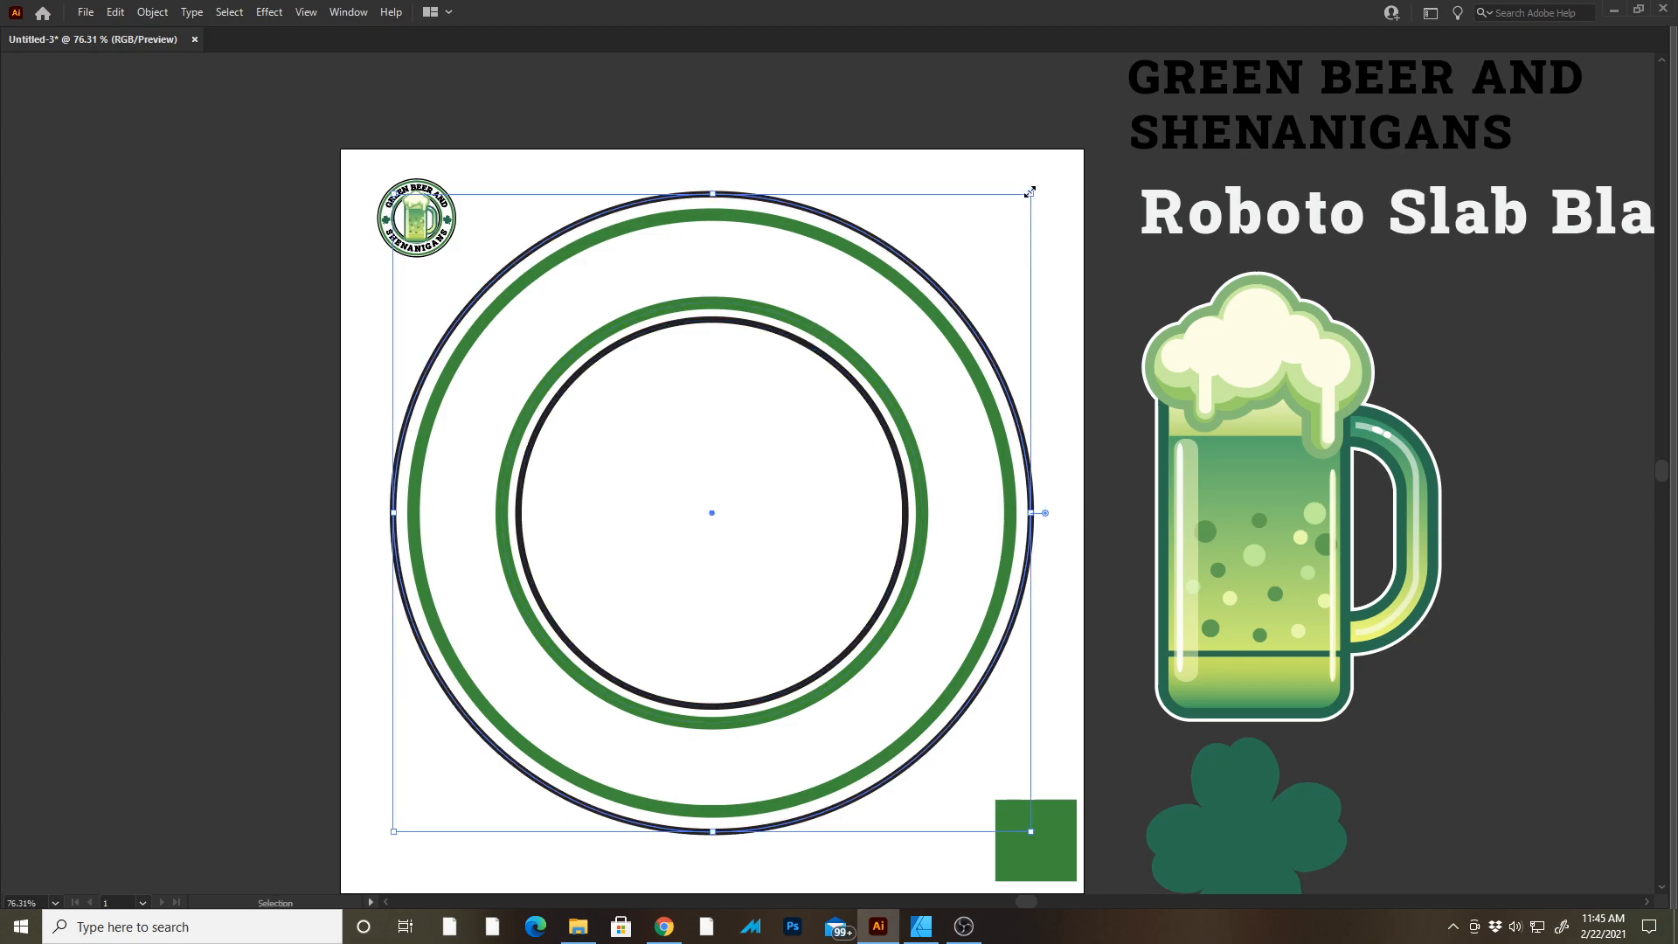
mouse_move(1031, 191)
left_mouse_down()
mouse_move(1013, 194)
mouse_move(1037, 173)
mouse_move(1020, 180)
mouse_move(1027, 158)
left_mouse_up()
key("i")
left_click(863, 391)
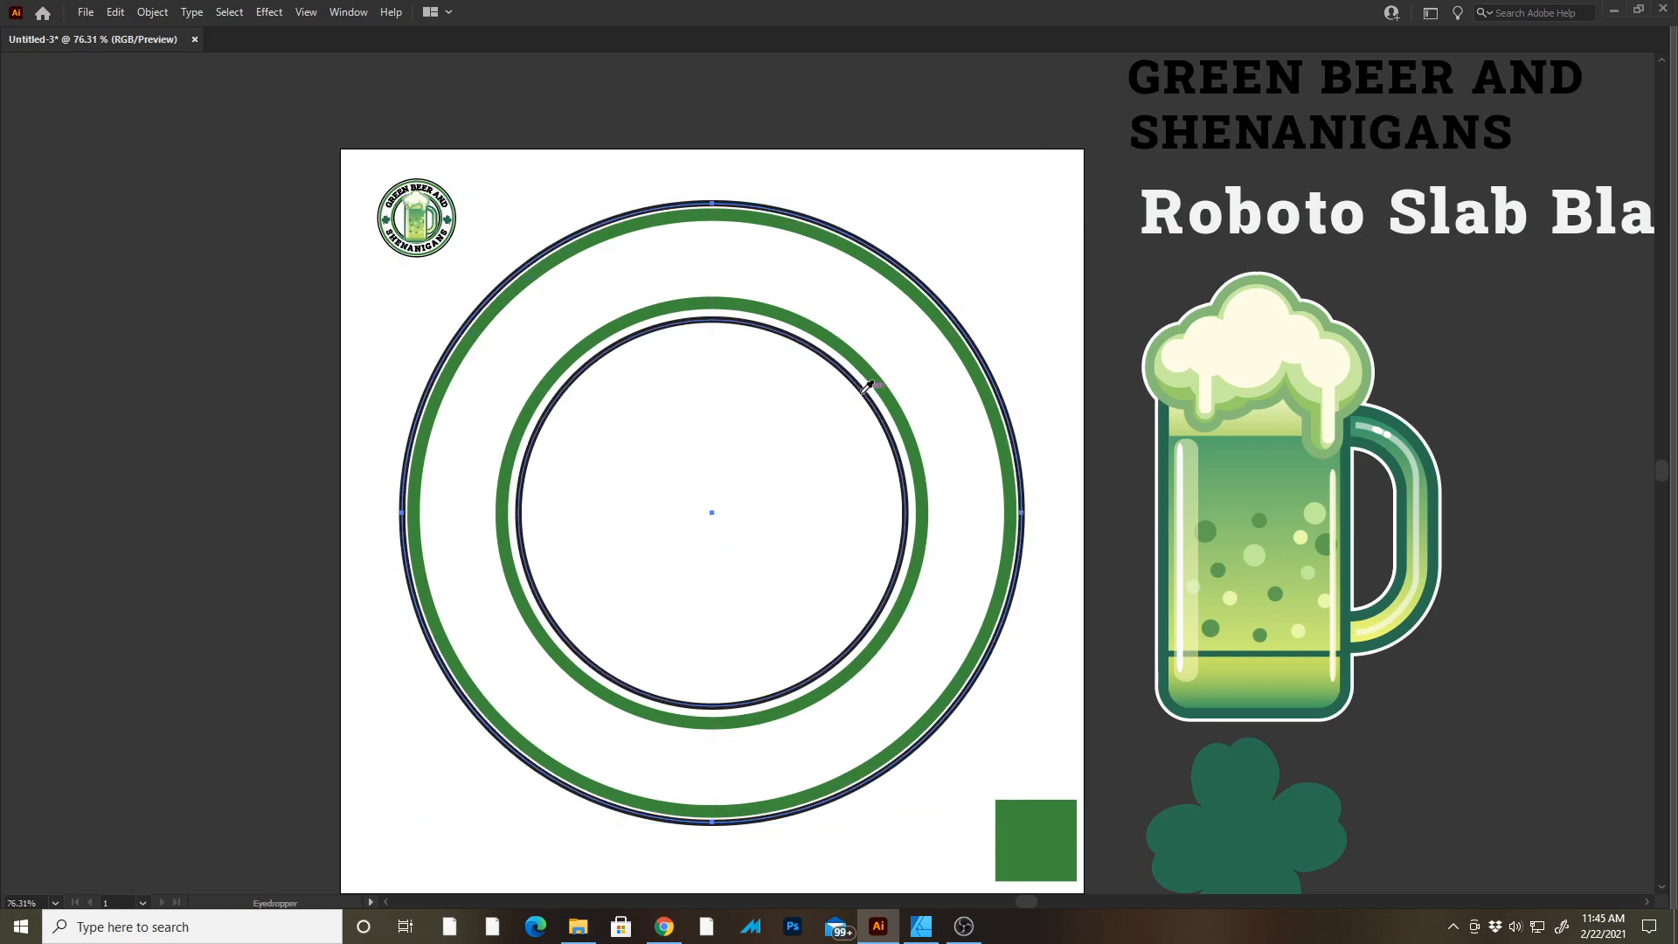
key("v")
scroll(948, 236, "up", 3)
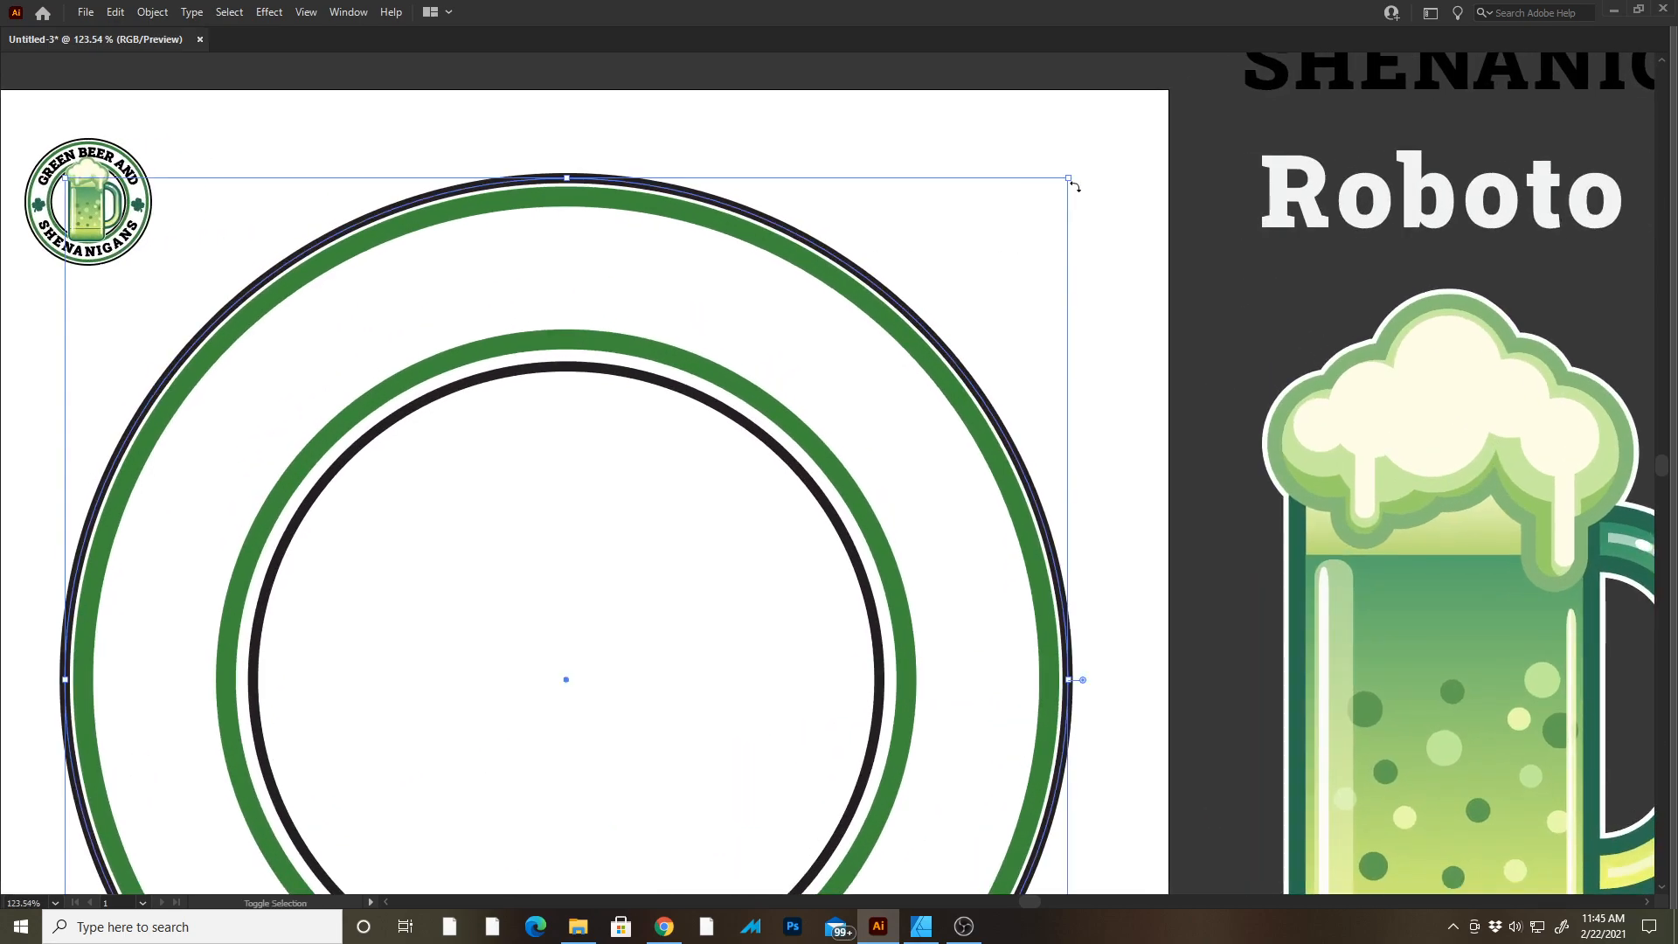
left_click_drag(1073, 180, 1078, 168)
key("a")
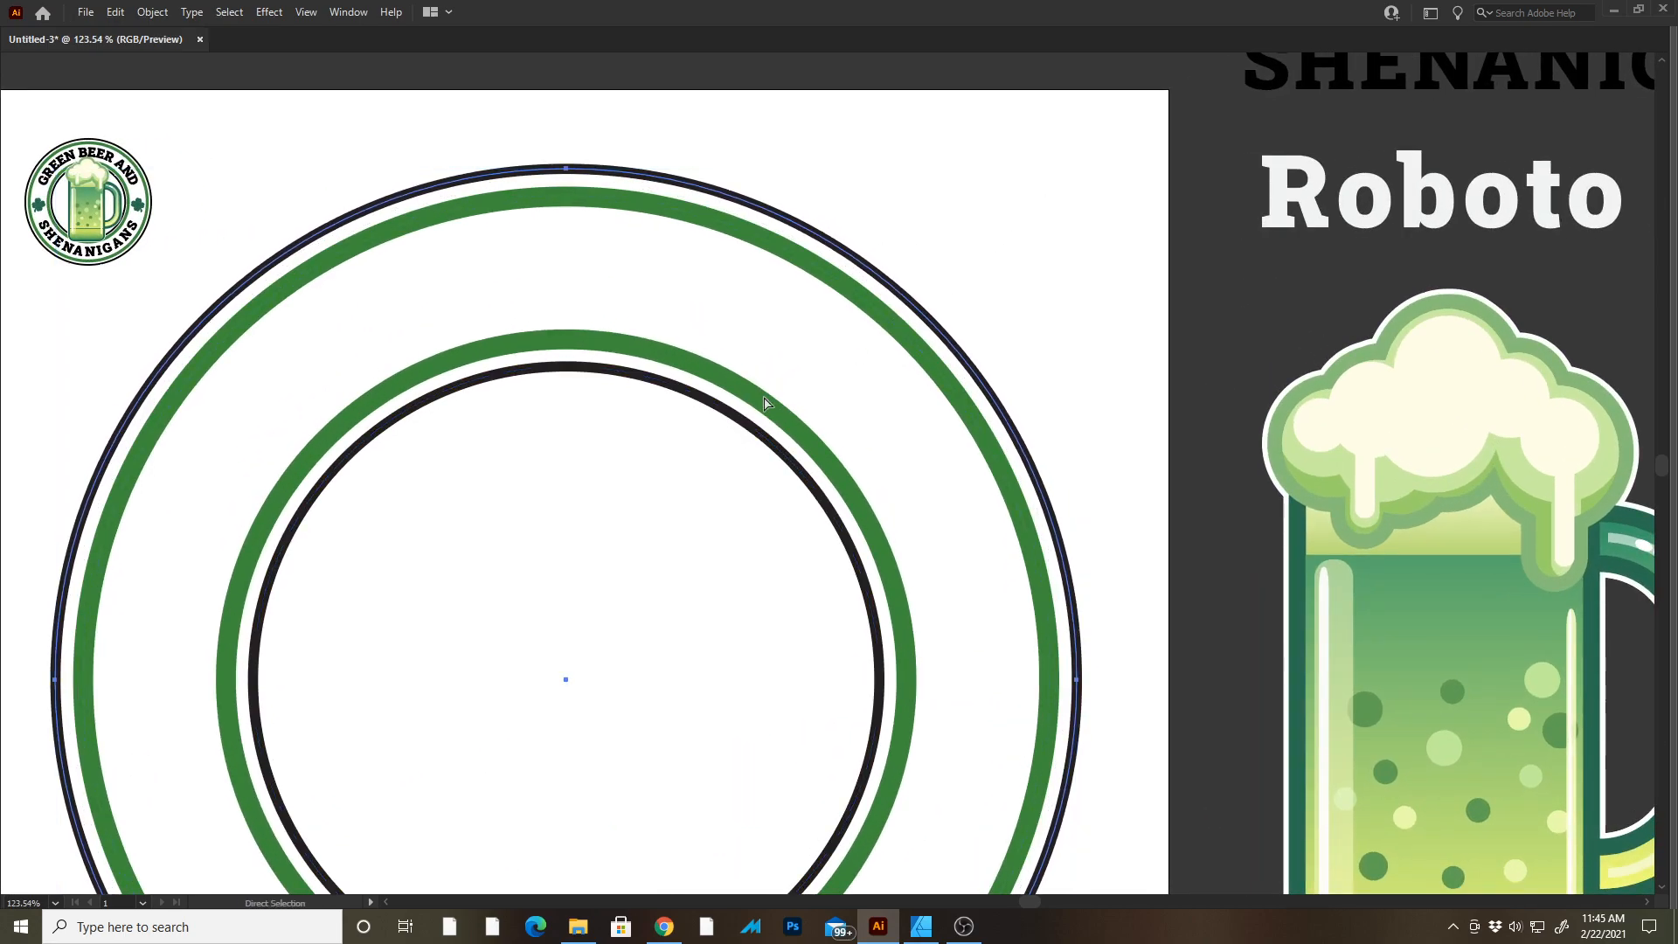
Select each ring in turn to examine its size and stroke weight.
left_click(765, 409)
key("Tab")
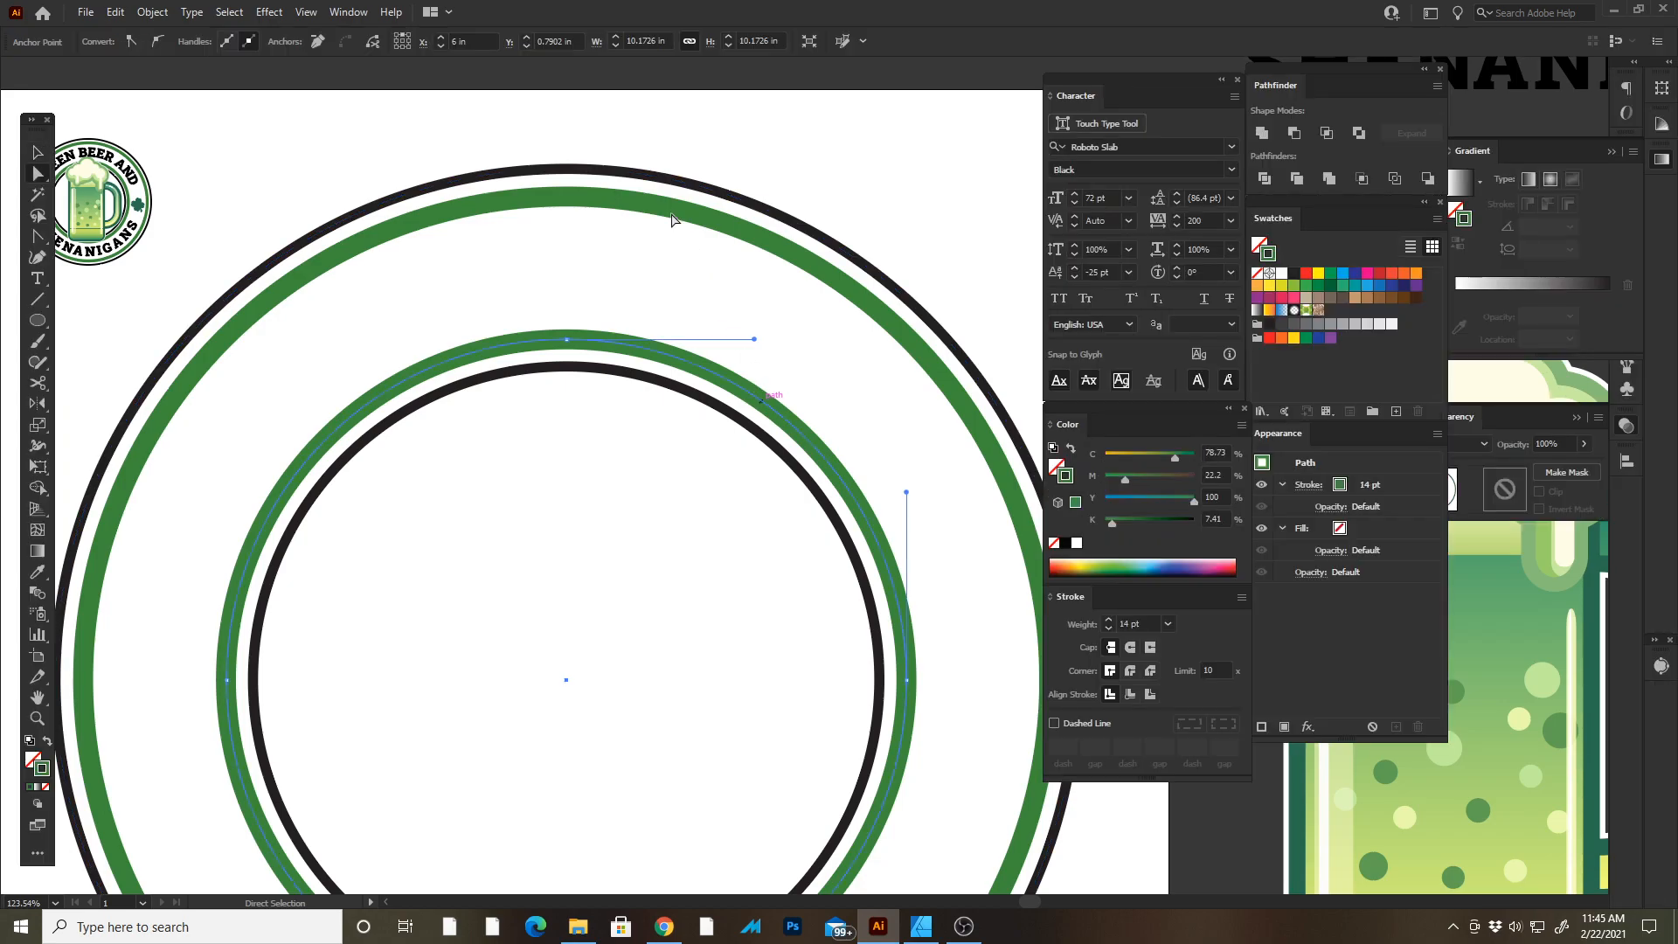
key("v")
left_click(759, 203)
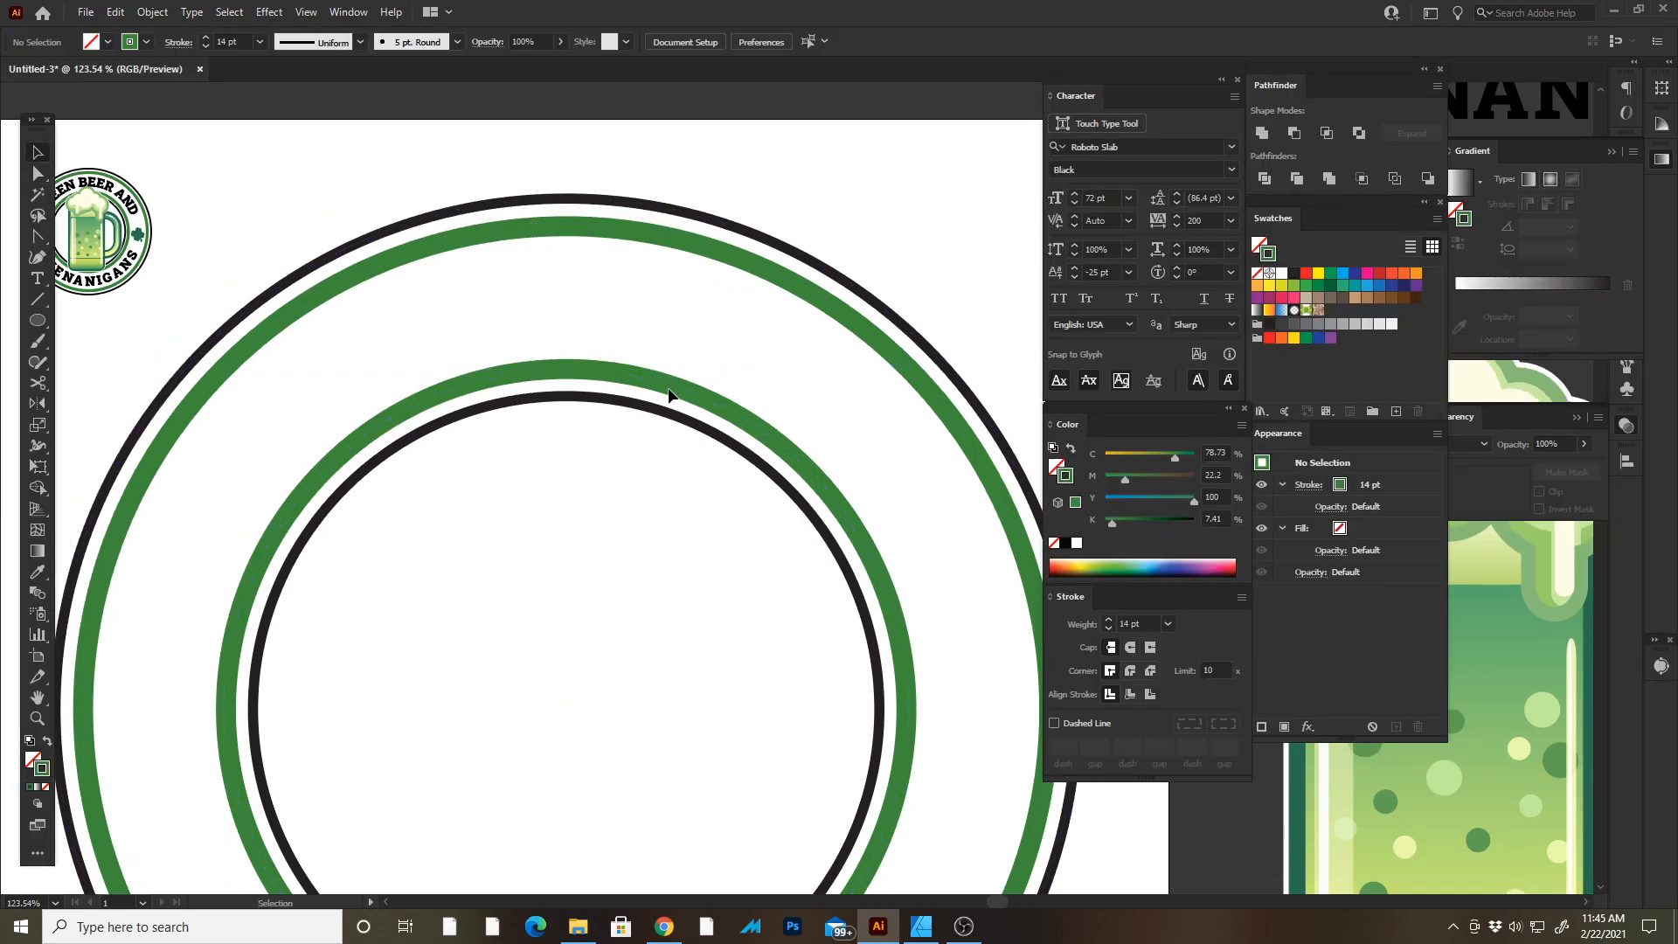
left_click(673, 389)
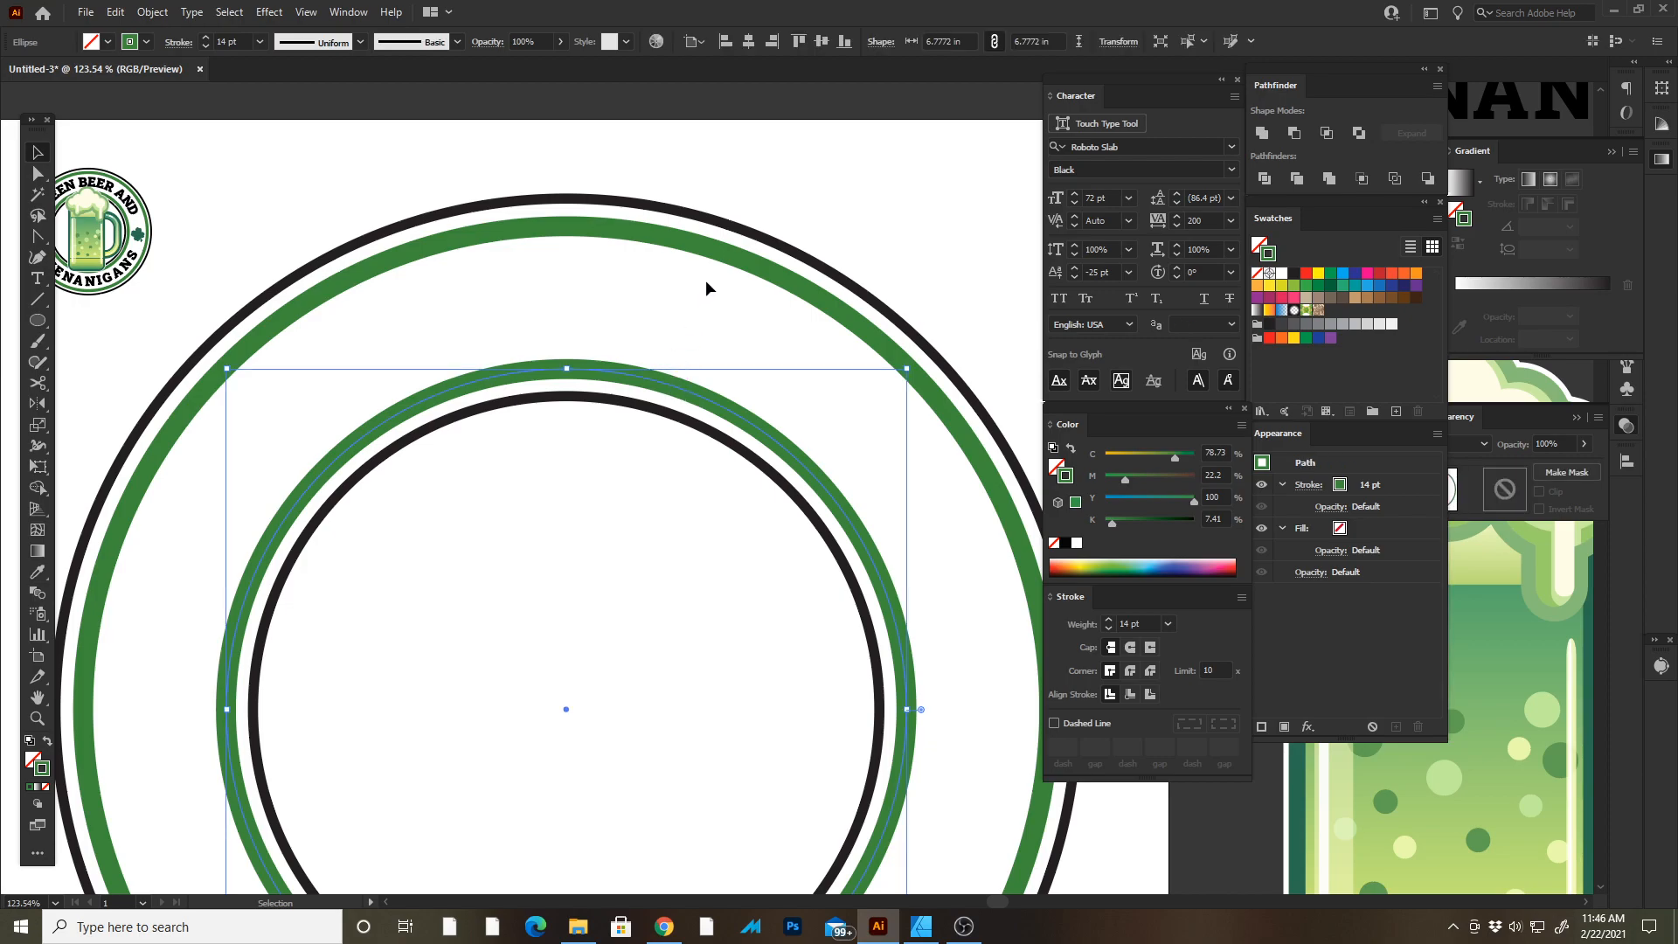
left_click(722, 253)
left_click(759, 238)
left_click(686, 418)
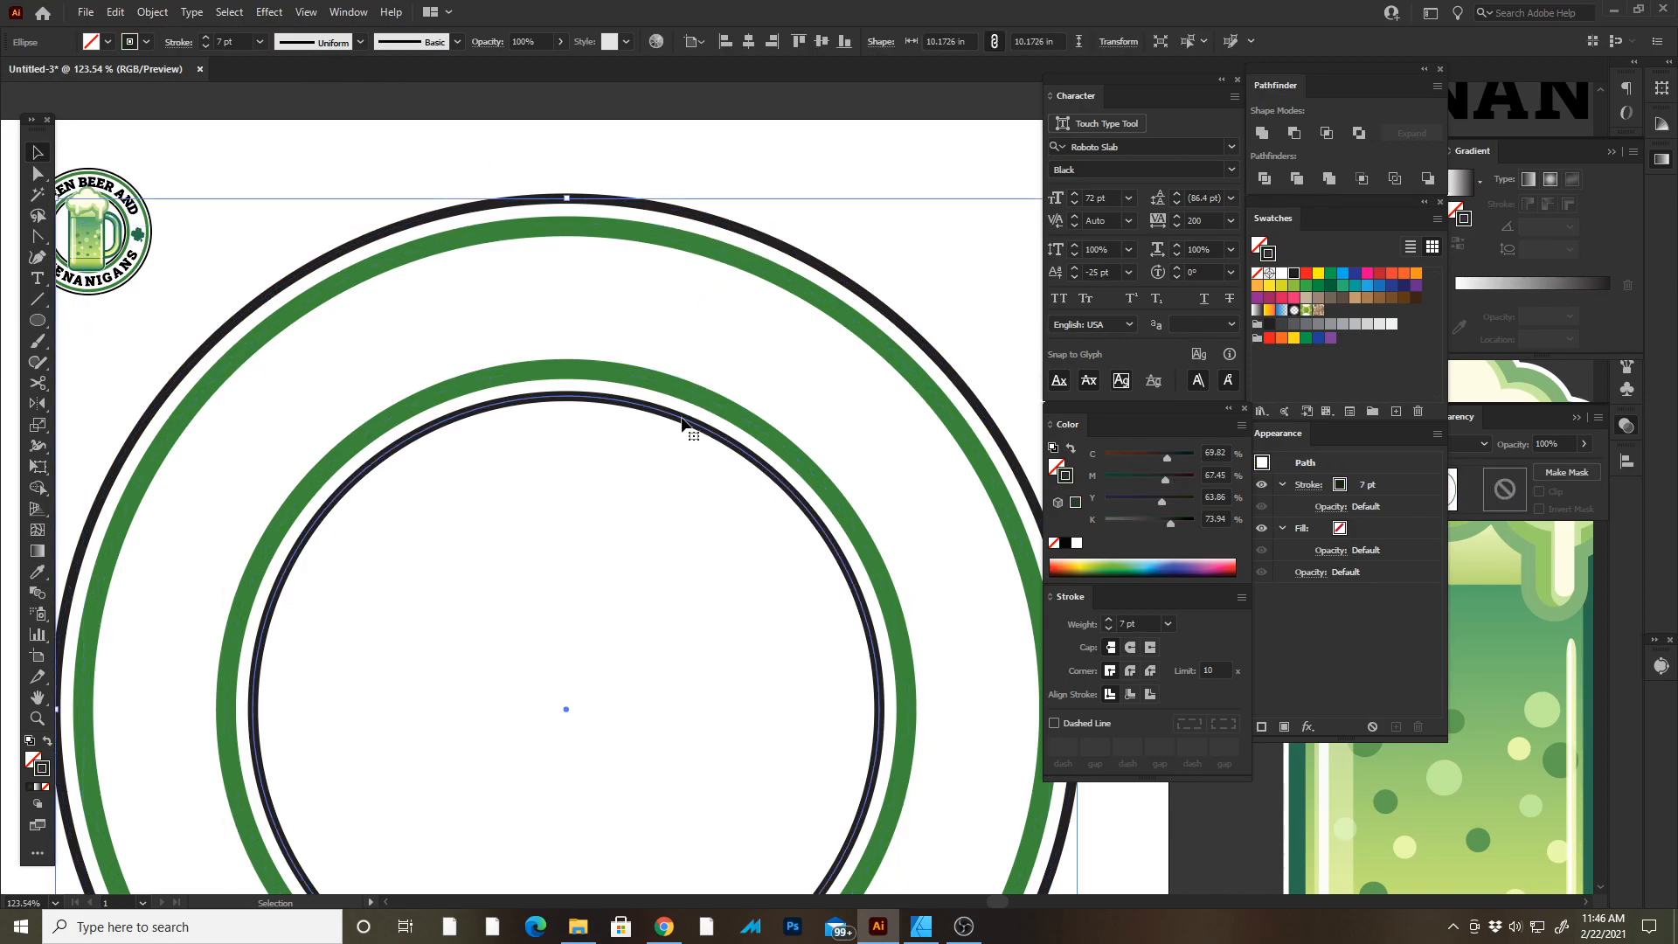
key("Tab")
Draw a circle from the shared center, about 8.25 in wide, between the outer and inner green rings.
scroll(760, 490, "down", 5)
left_click(786, 320)
key("space")
left_click_drag(811, 288, 871, 170)
left_click_drag(534, 228, 869, 316)
key("space")
left_click_drag(773, 353, 640, 154)
left_click_drag(836, 252, 657, 388)
left_click_drag(837, 516, 869, 486)
key("ctrl+space")
key("space")
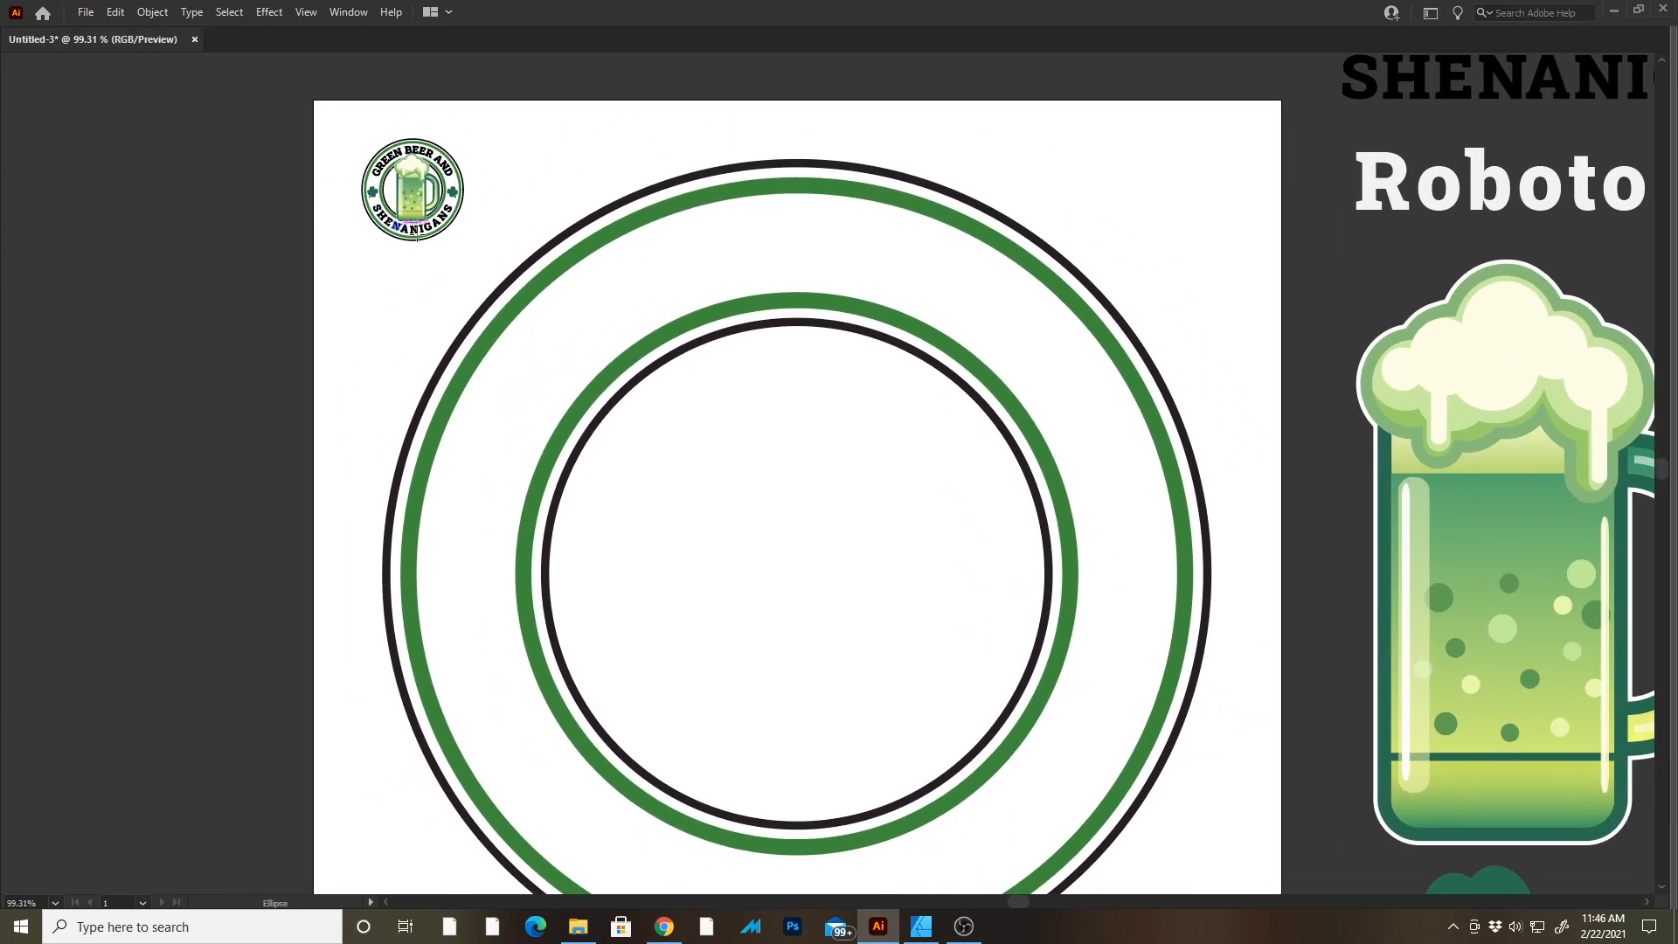
key("space")
left_click_drag(896, 362, 822, 308)
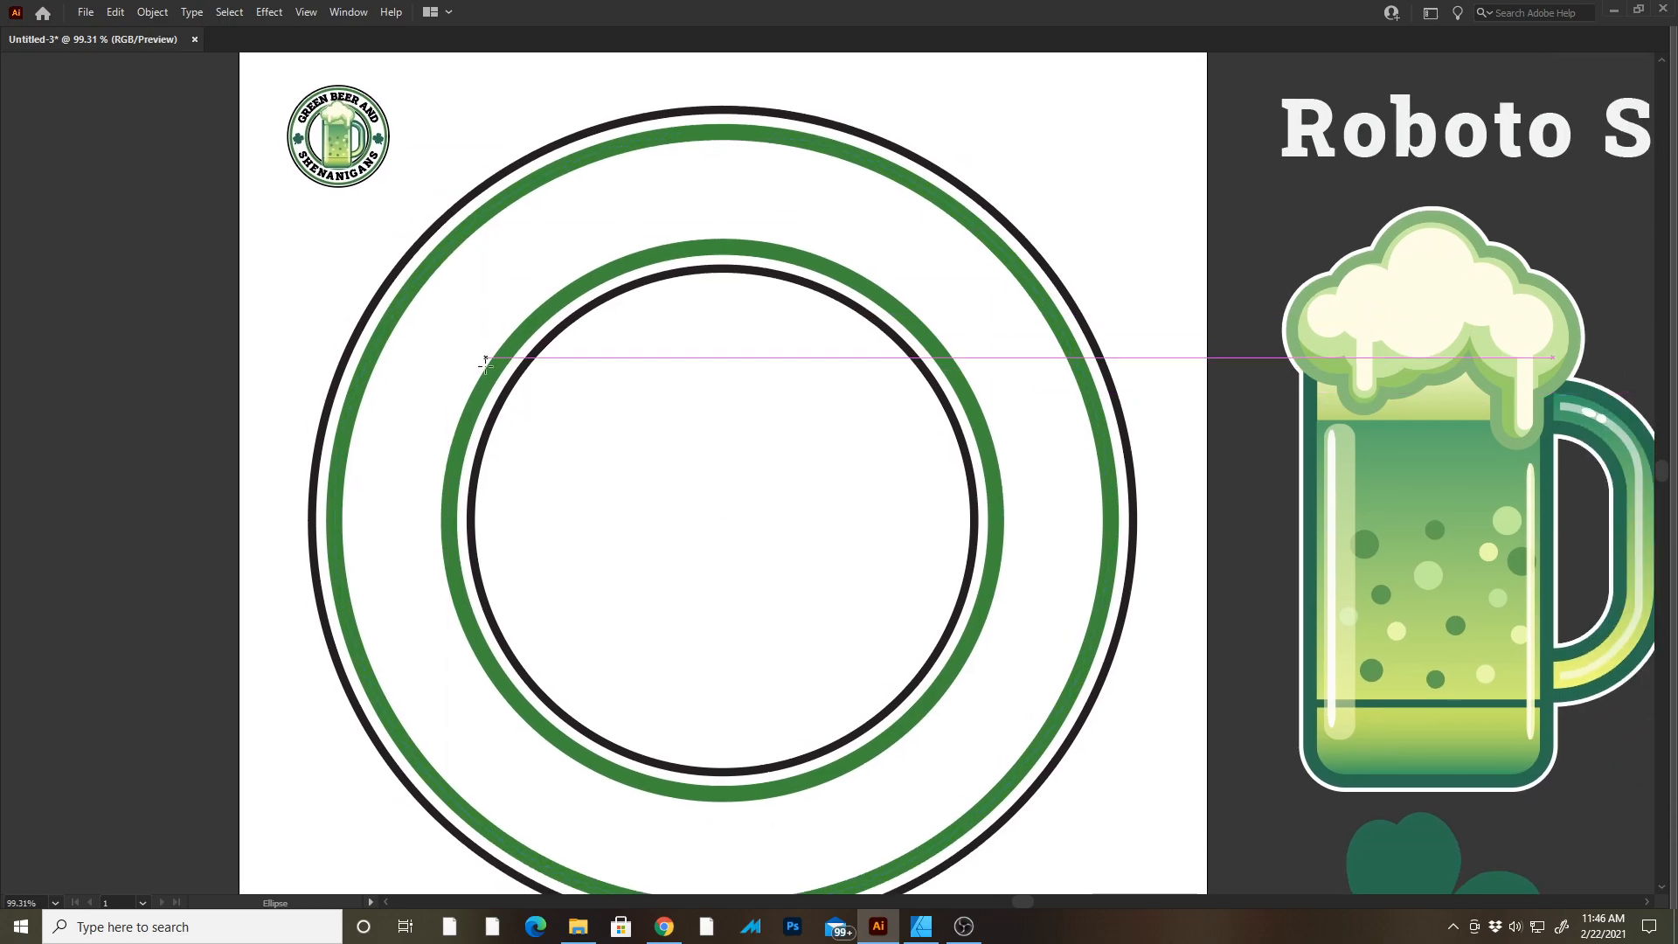
key("space")
left_click_drag(720, 736, 717, 725)
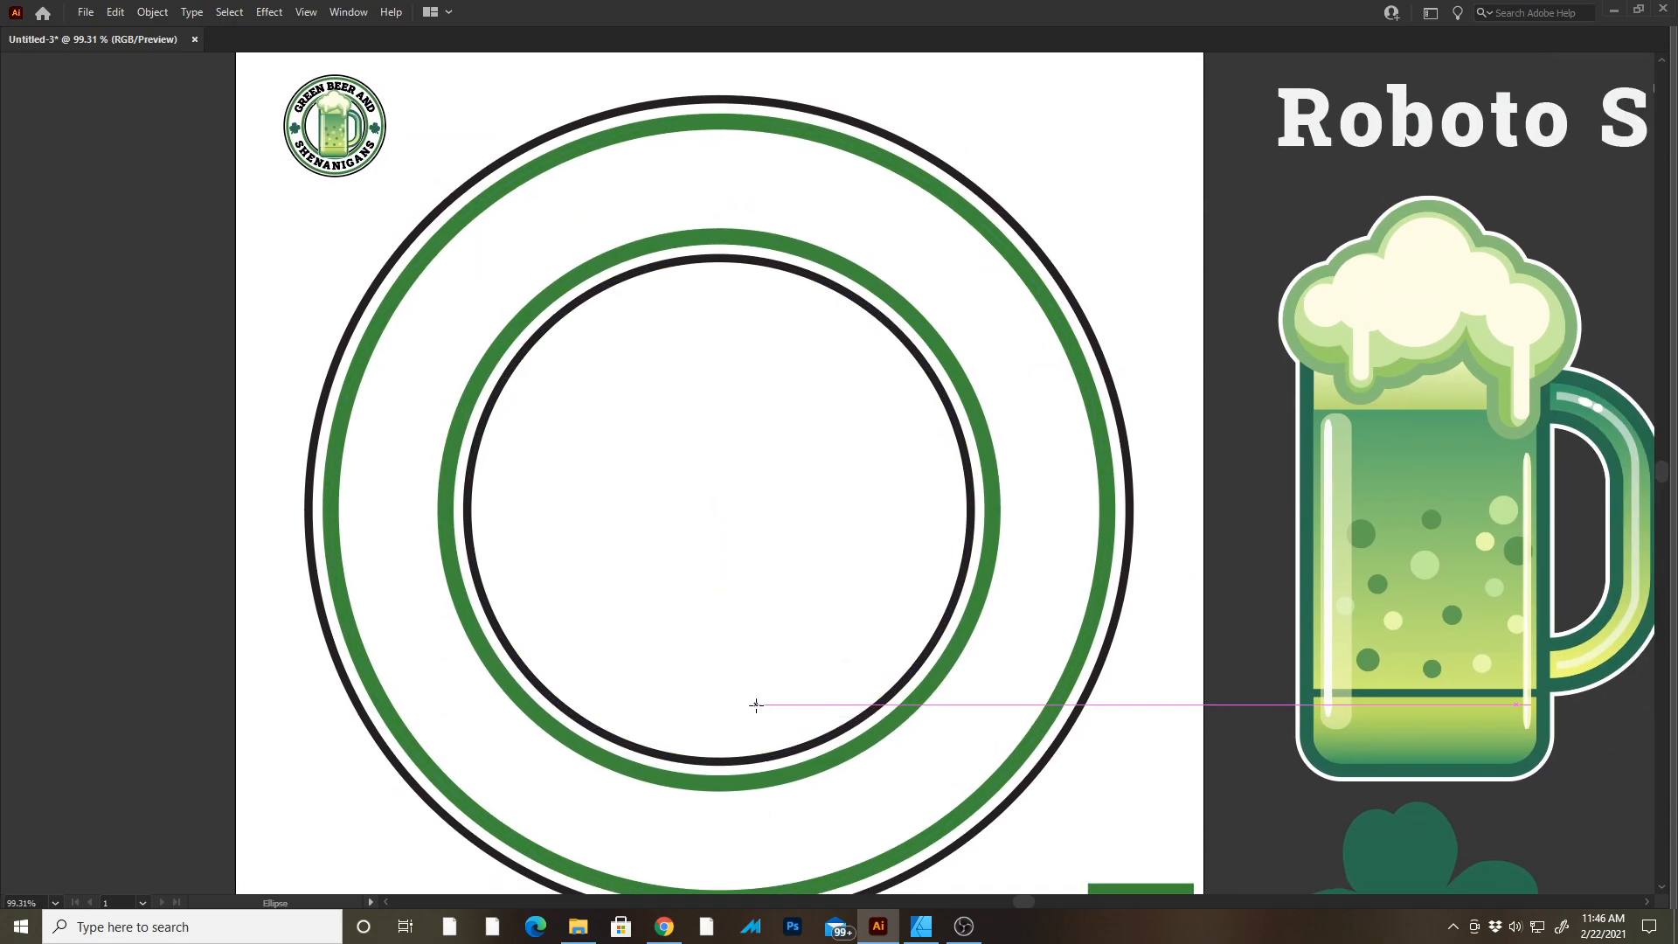
key("Tab")
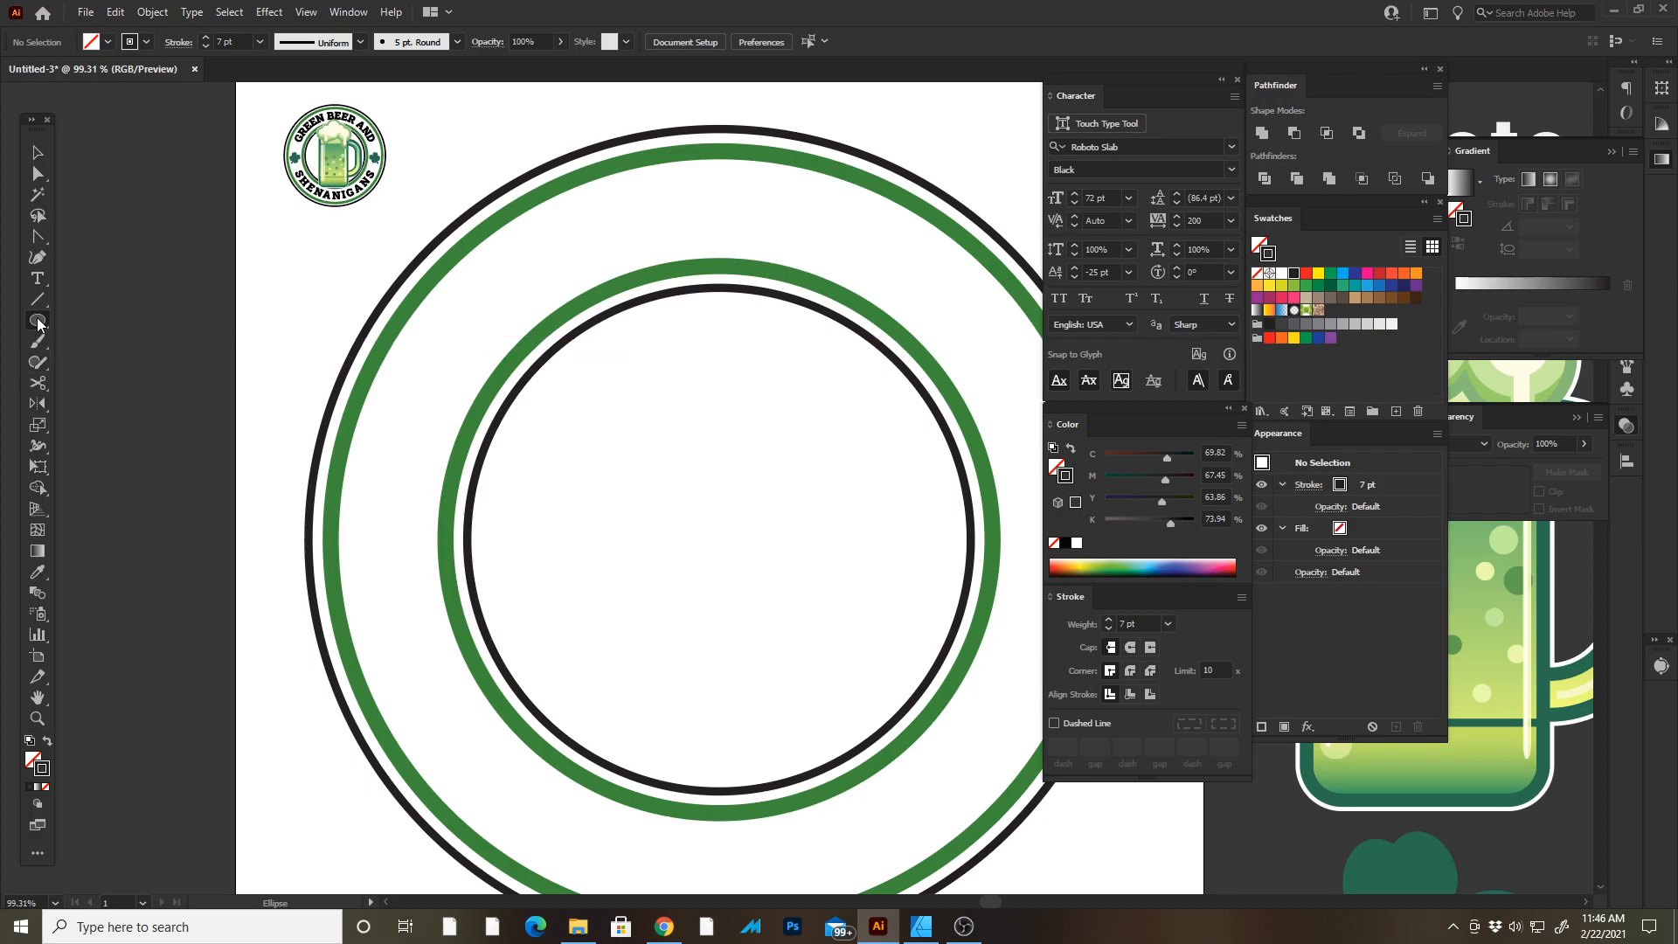
key("Tab")
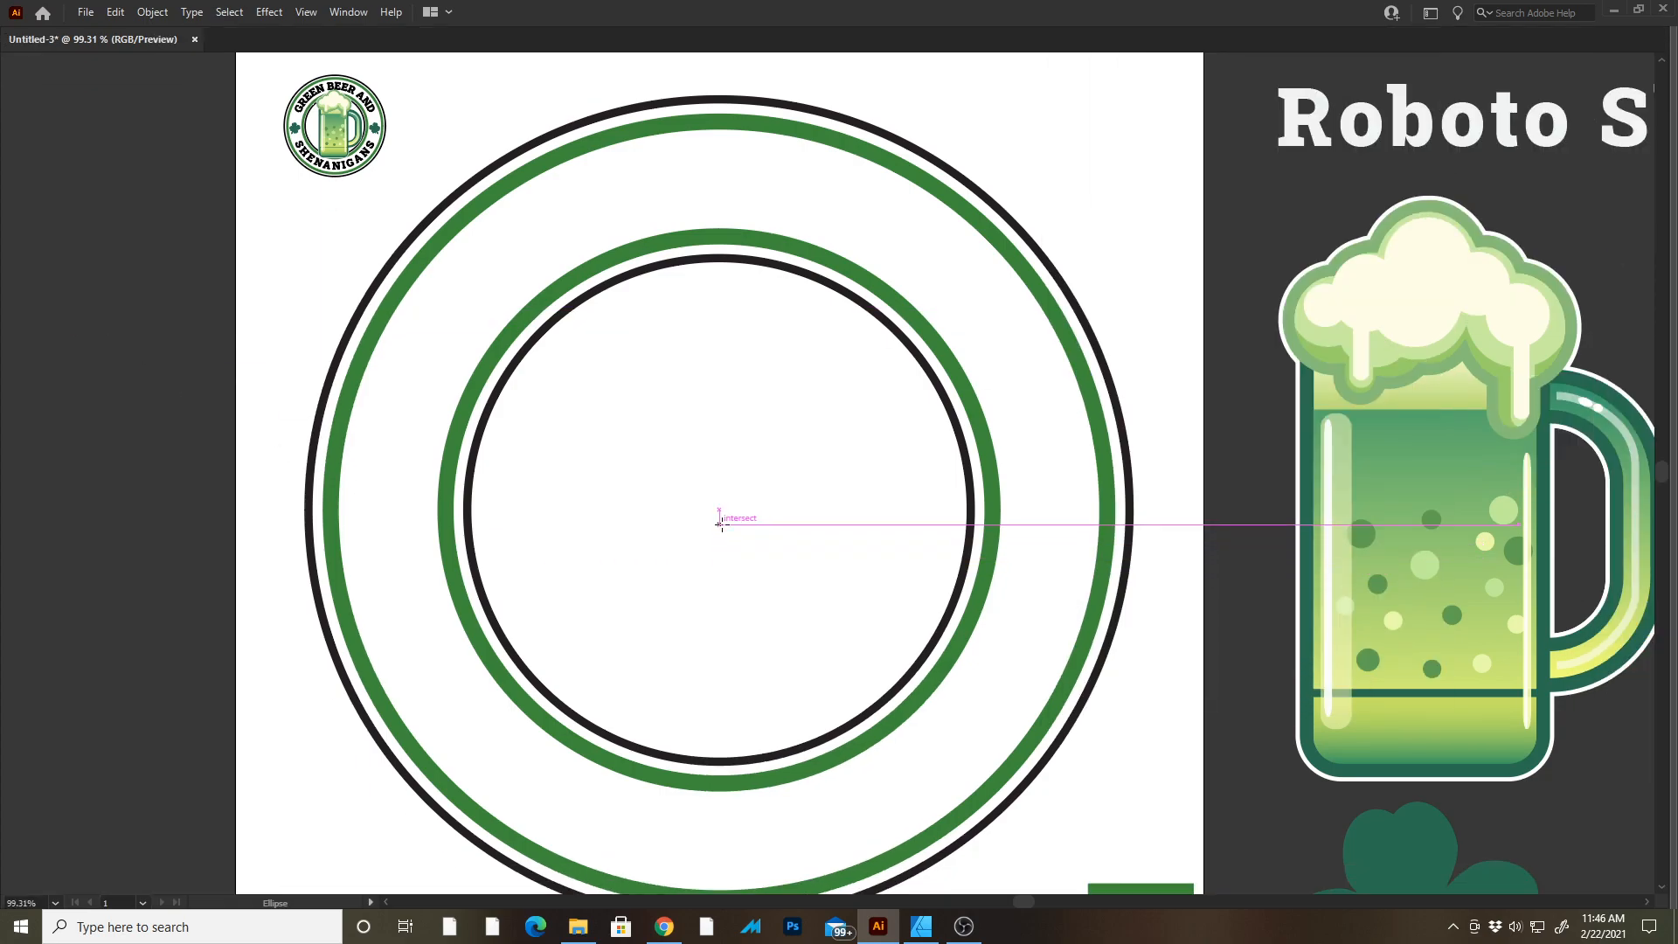
left_click_drag(719, 508, 1000, 177)
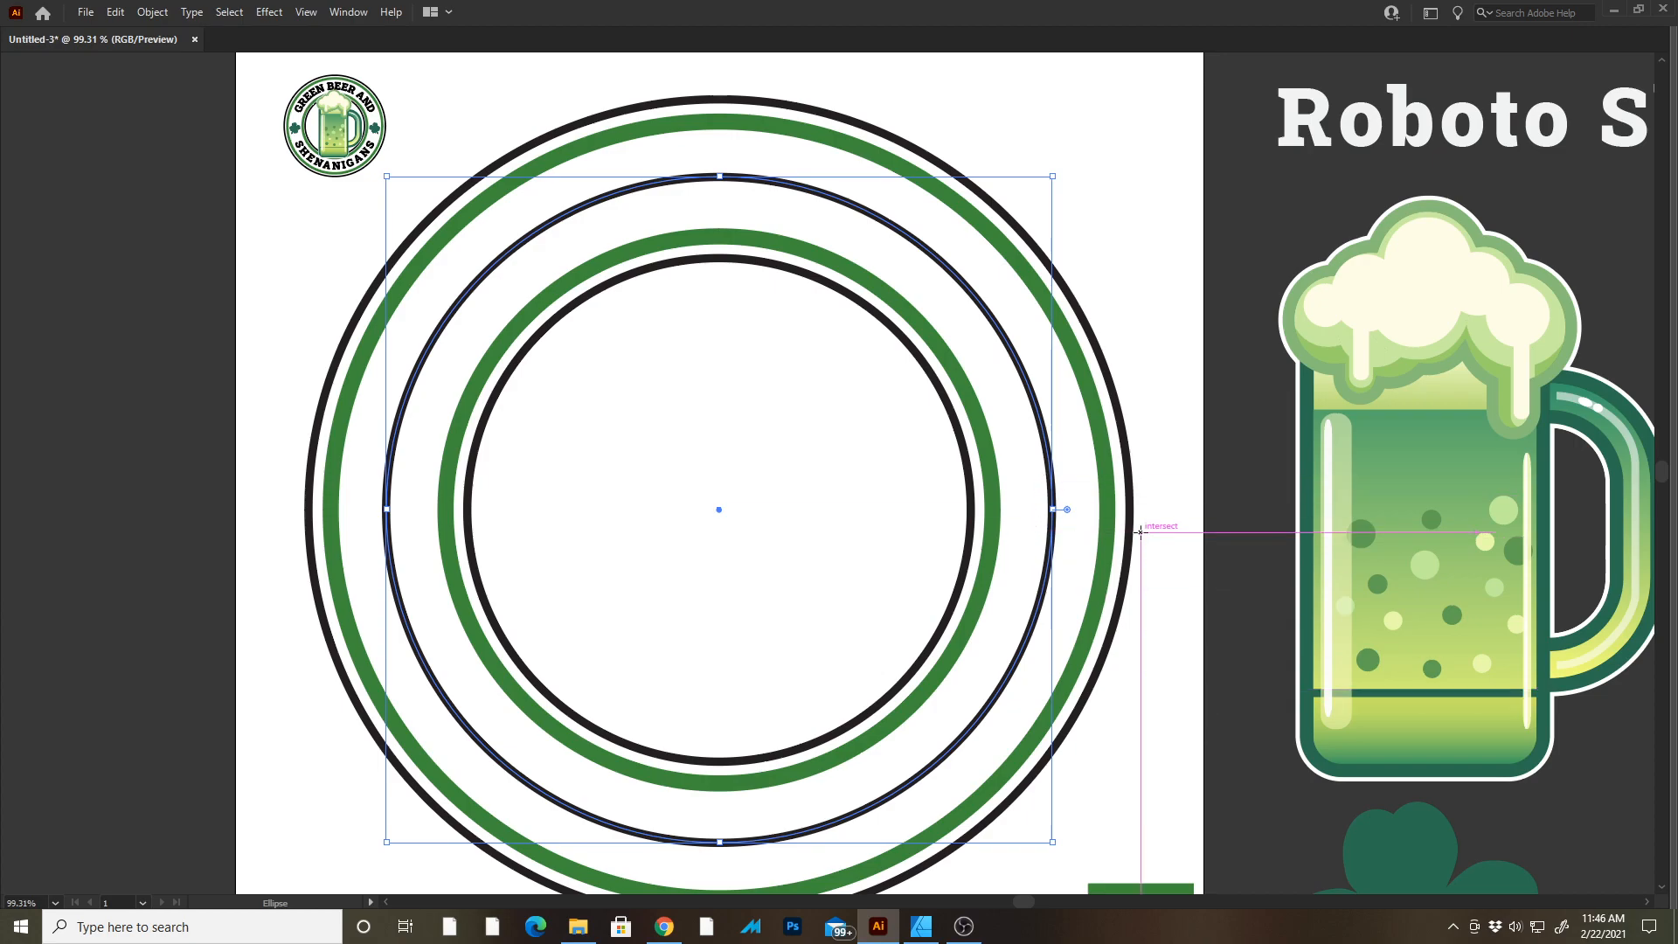
key("Tab")
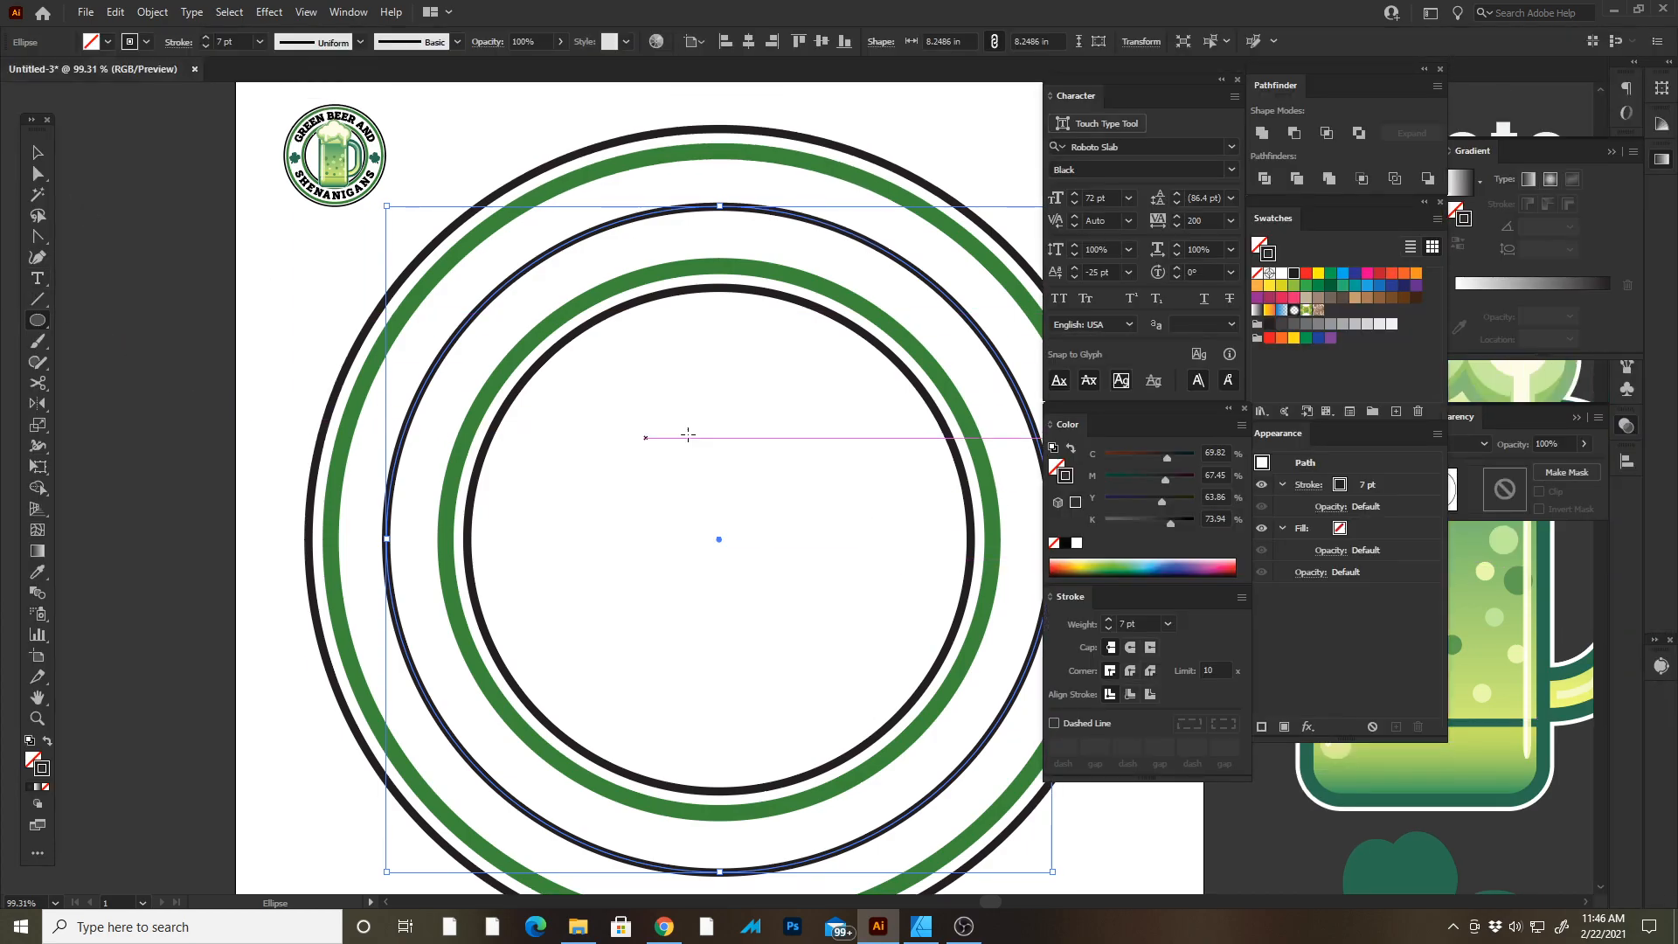
Cut the new circle at its left and right anchors with the Scissors tool and select the top half.
left_click(38, 381)
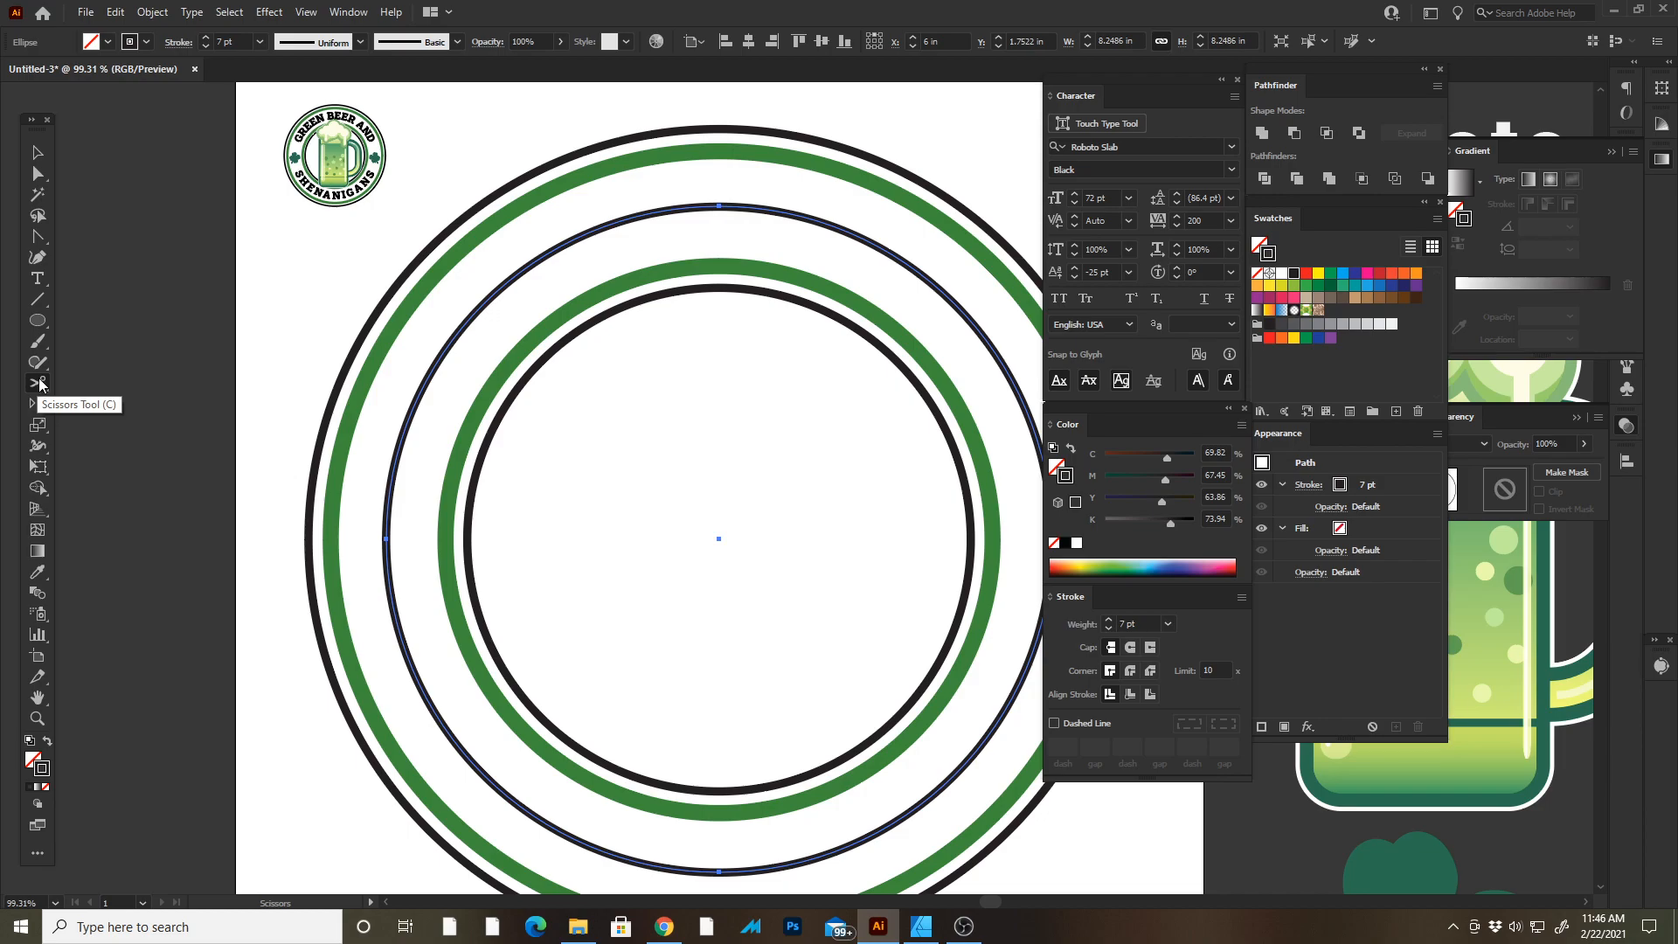
key("Tab")
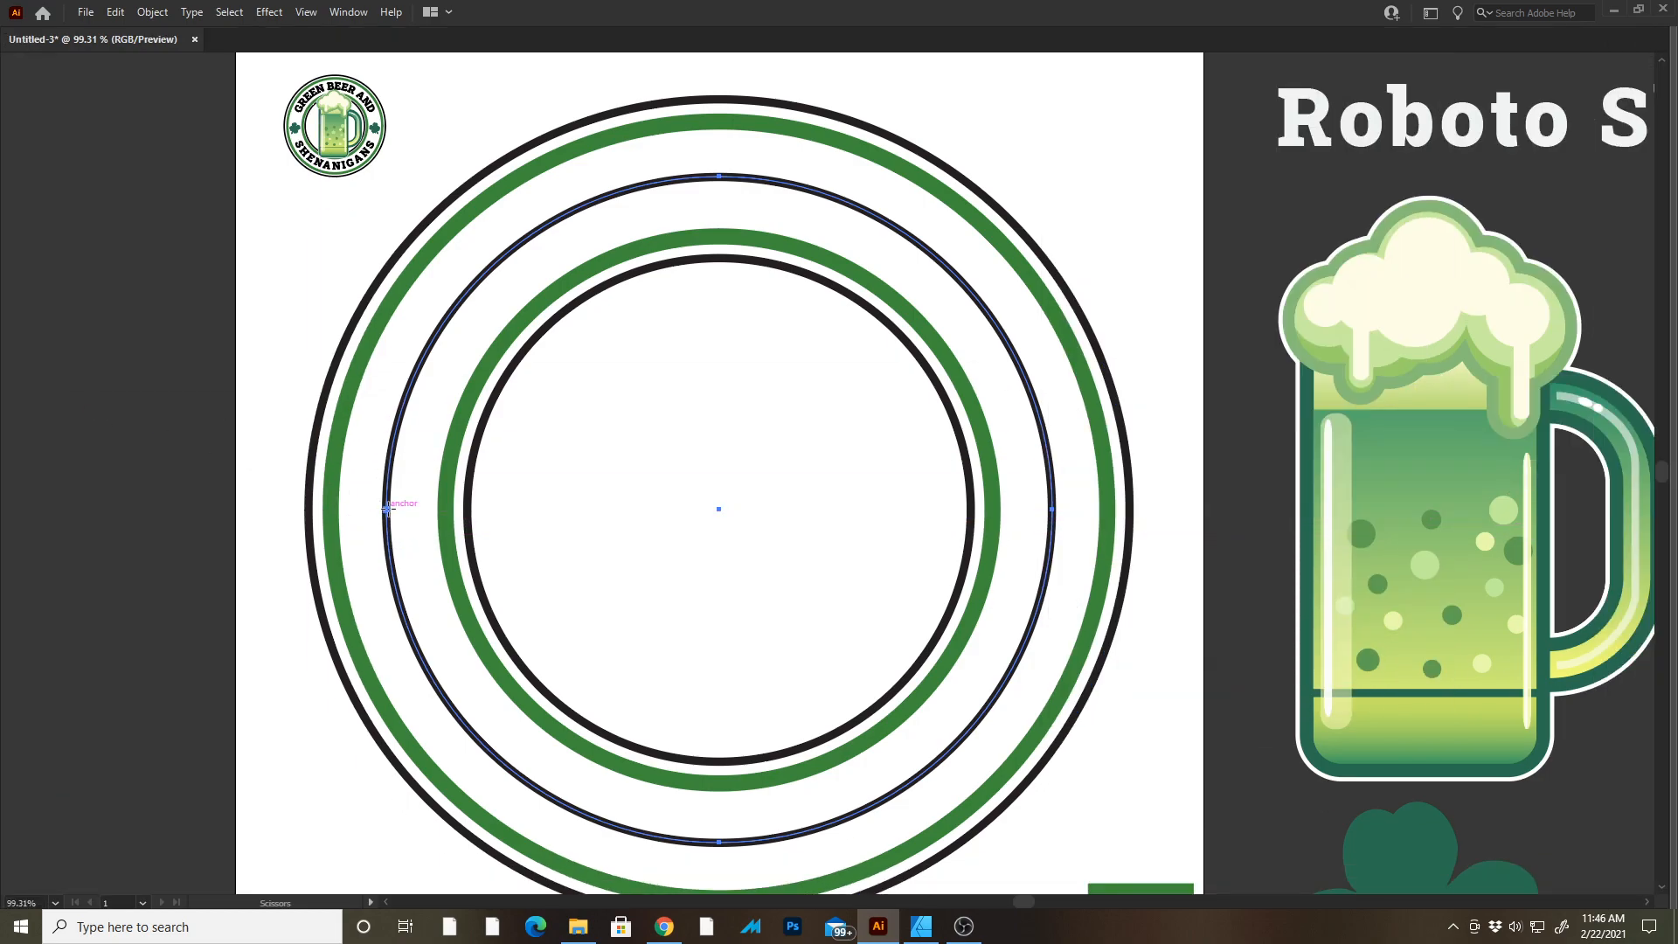
left_click(386, 508)
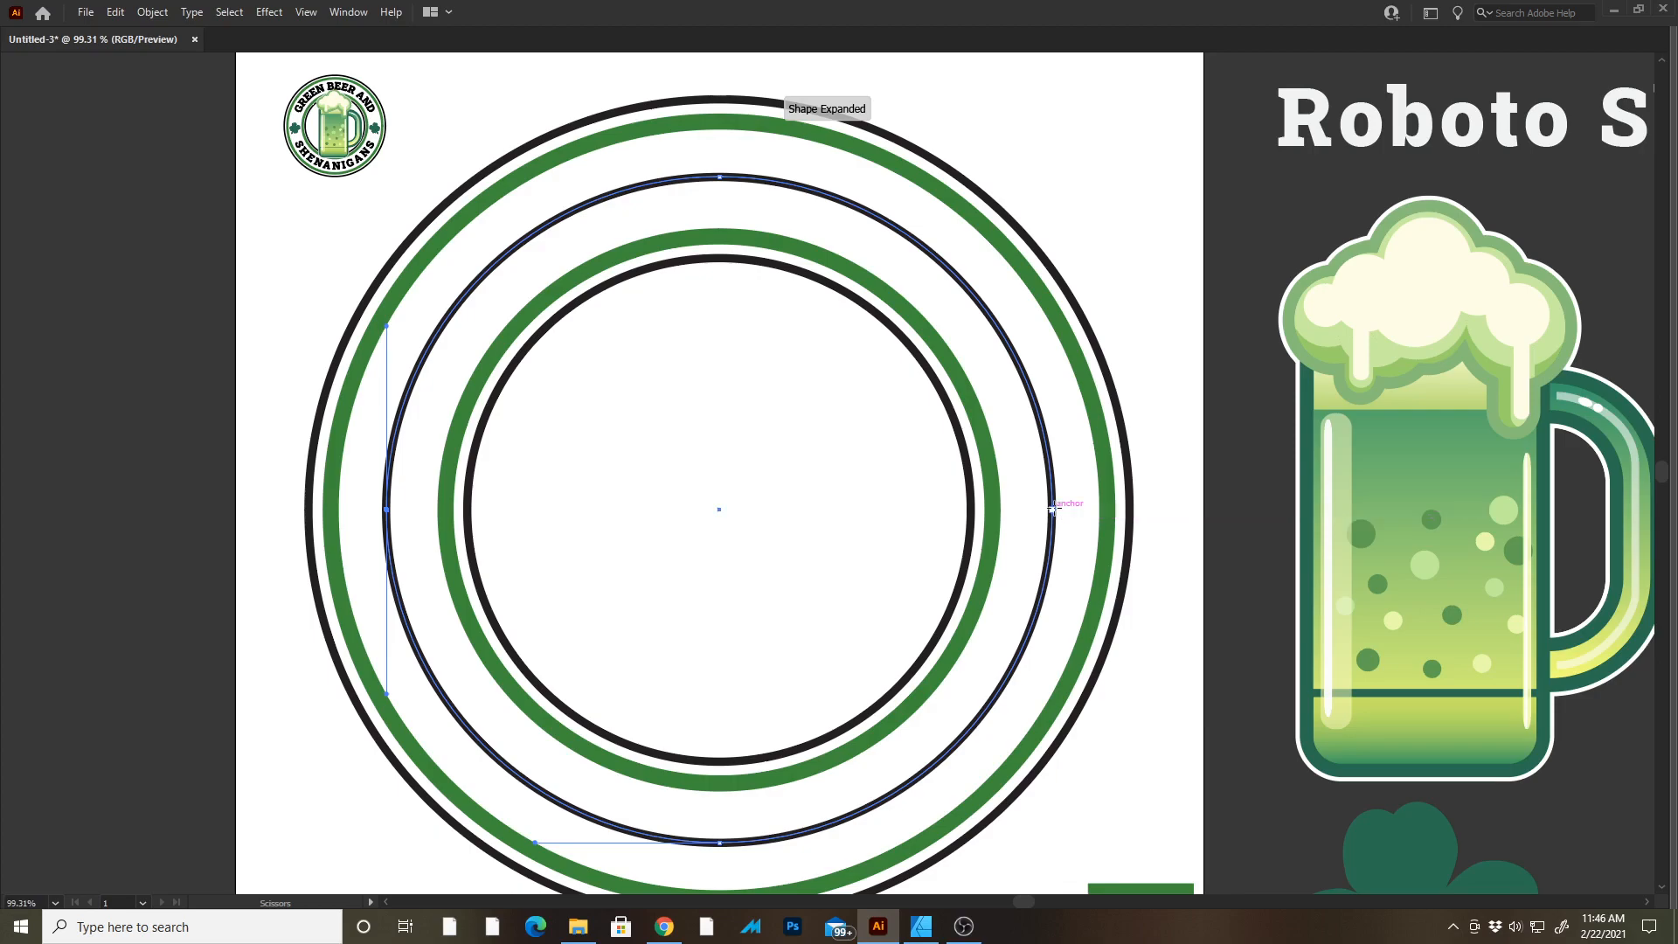
left_click(1052, 508)
key("v")
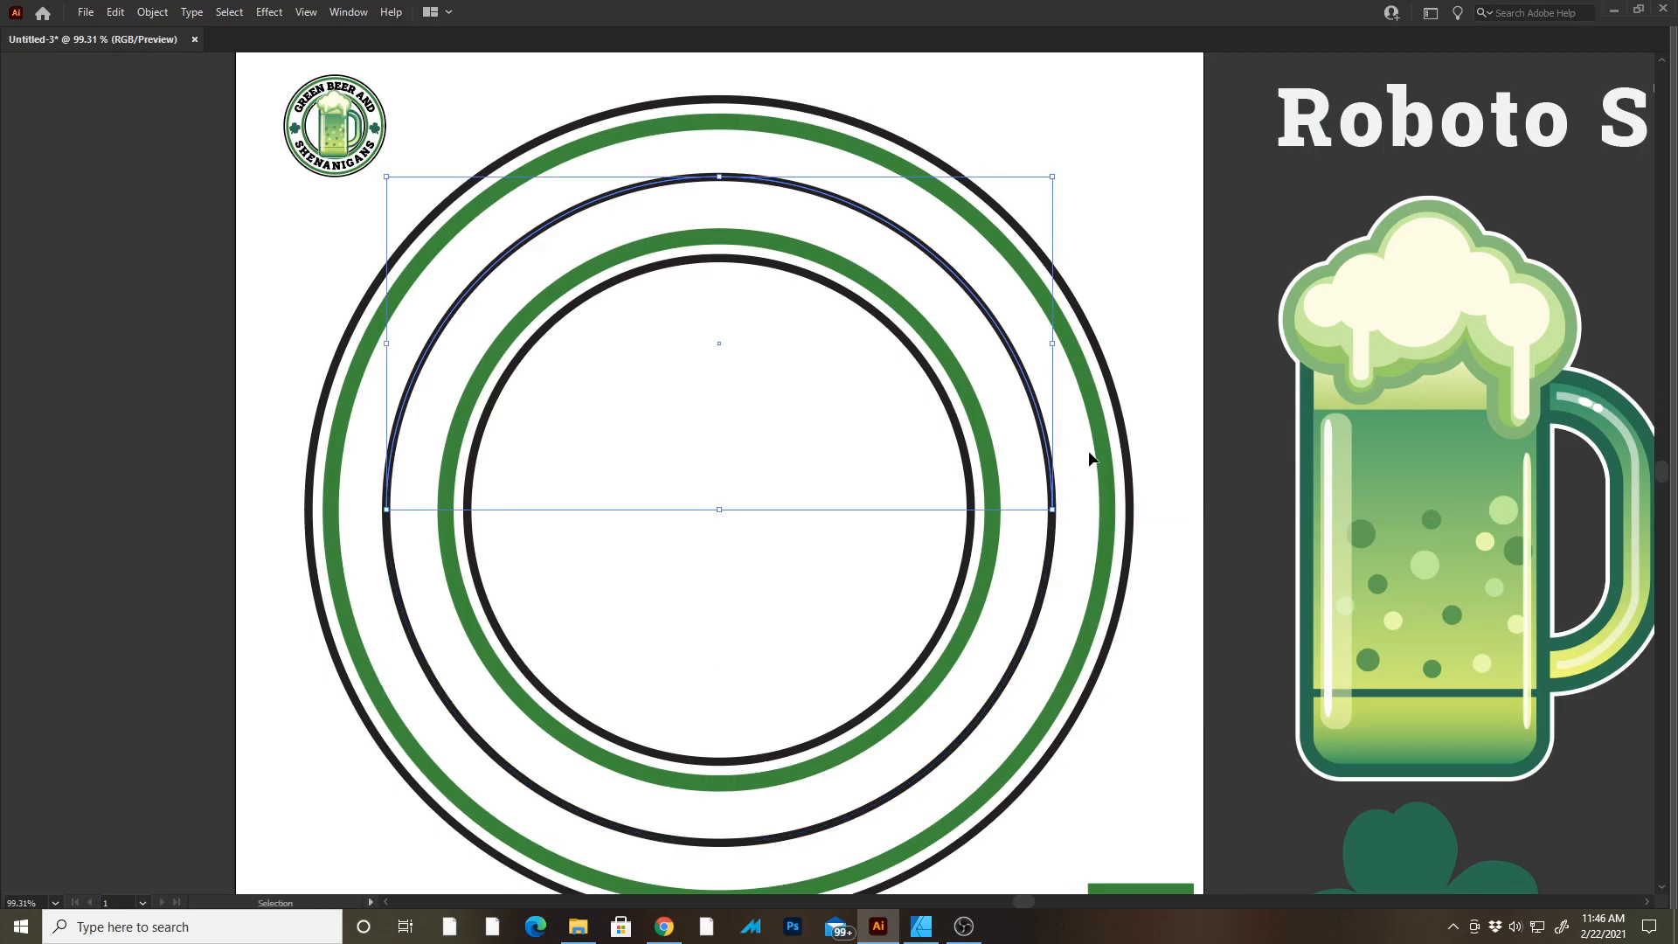
left_click_drag(800, 189, 757, 309)
key("Tab")
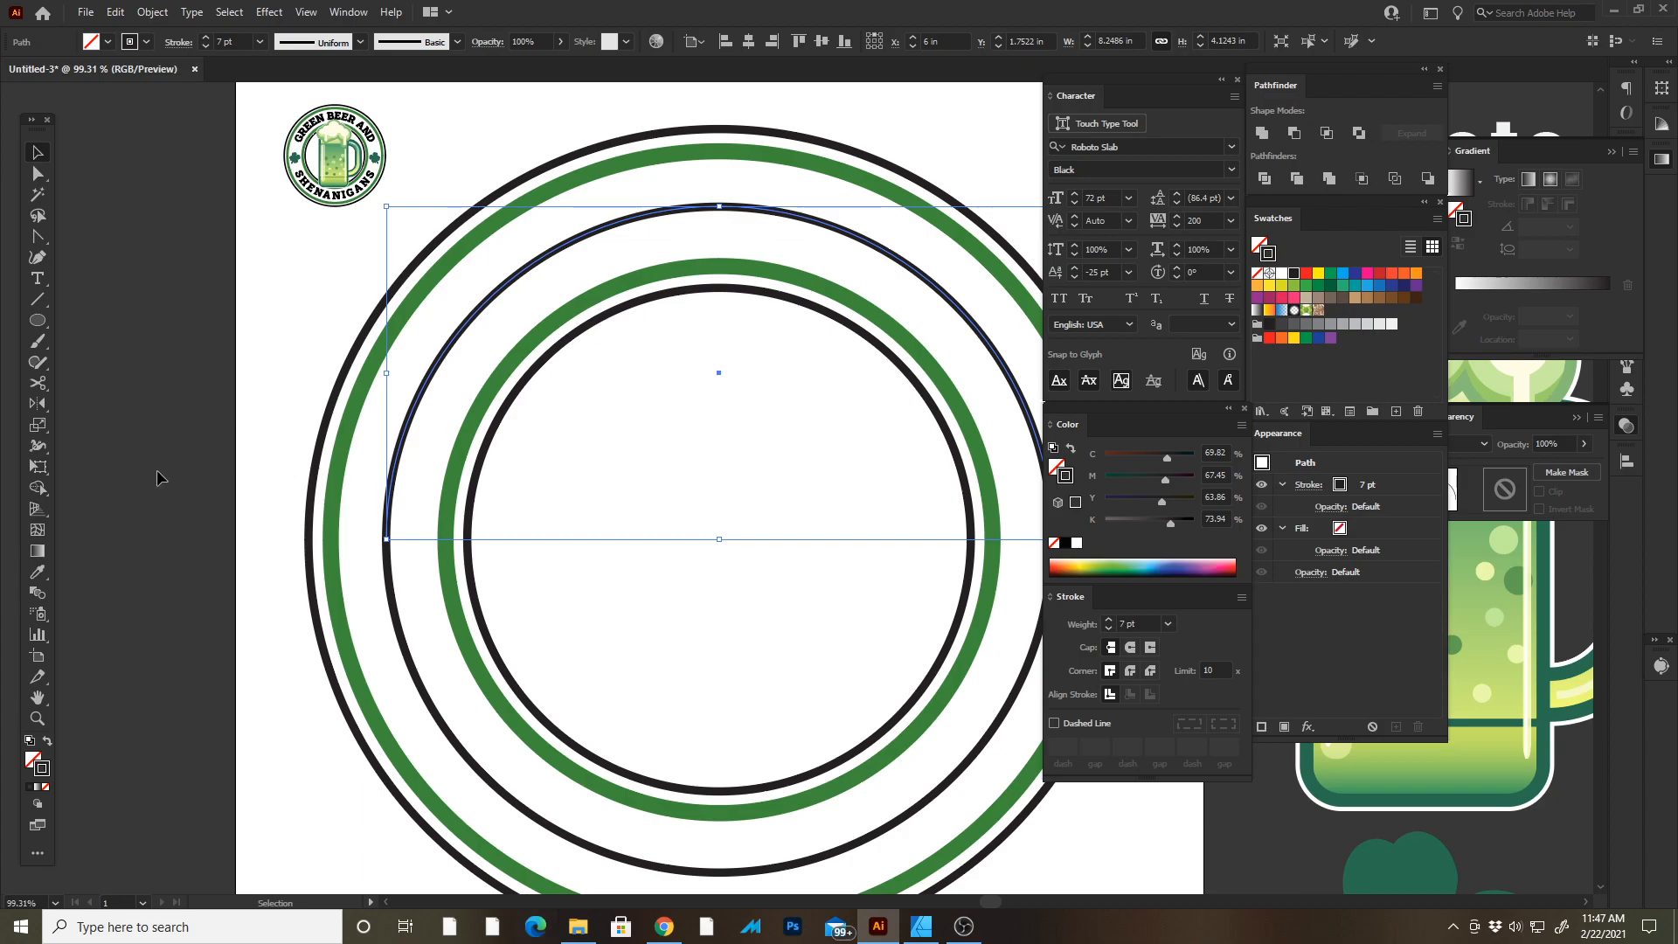
Place type along the top half-circle path with the Type on a Path tool.
left_click(38, 279)
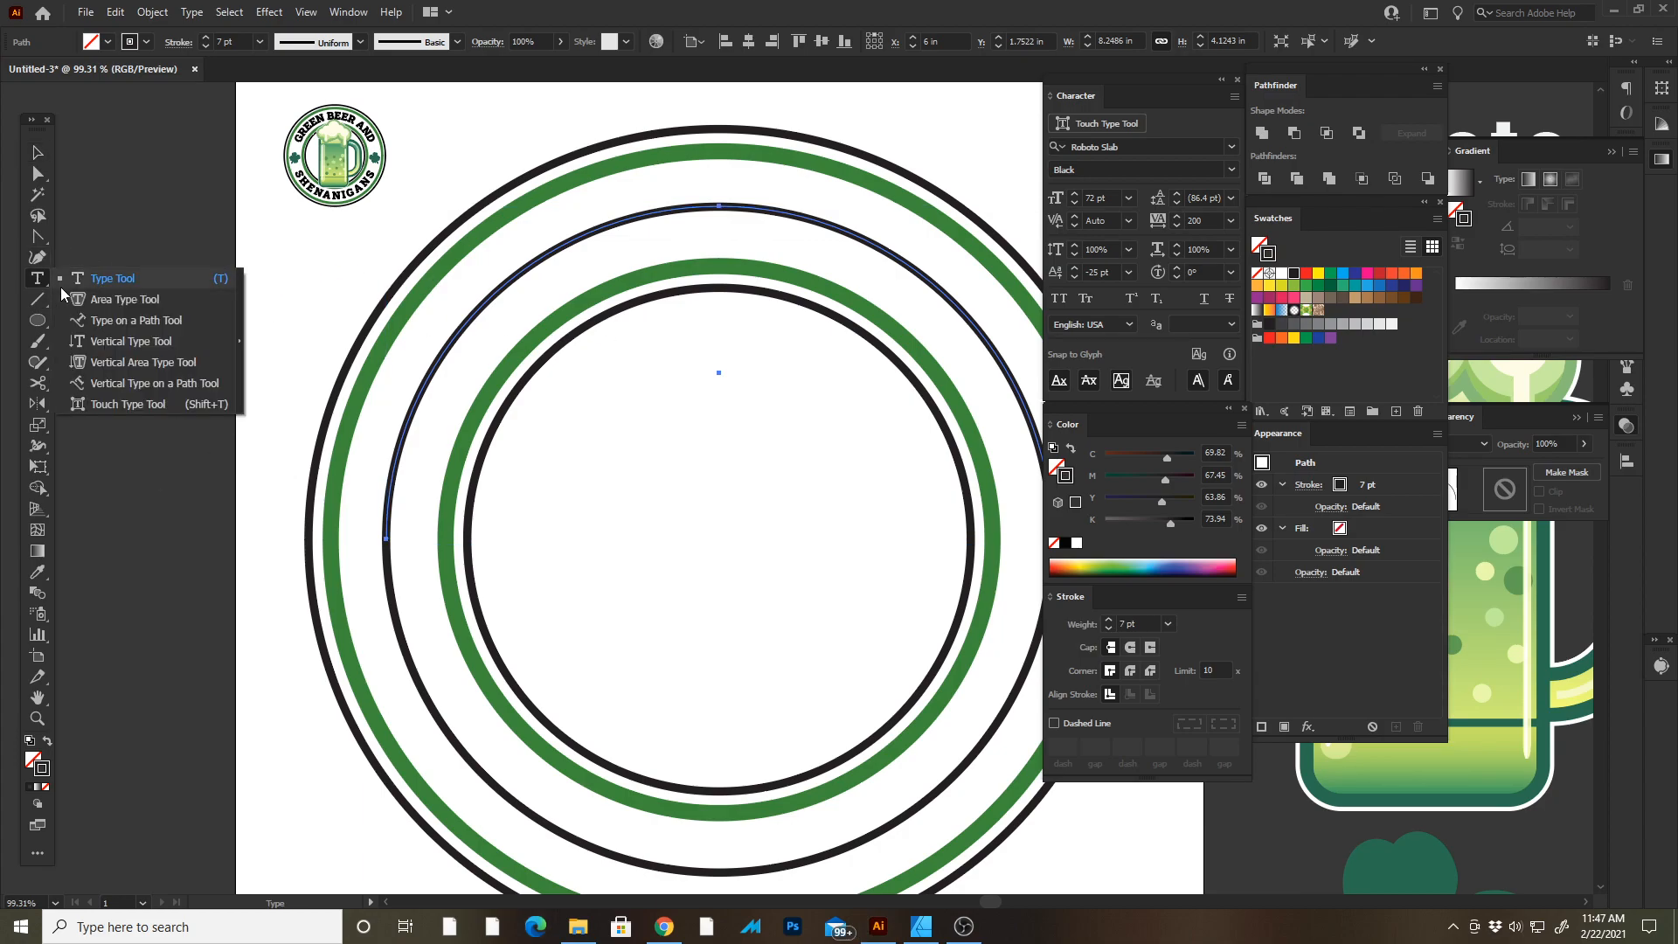
left_click(107, 320)
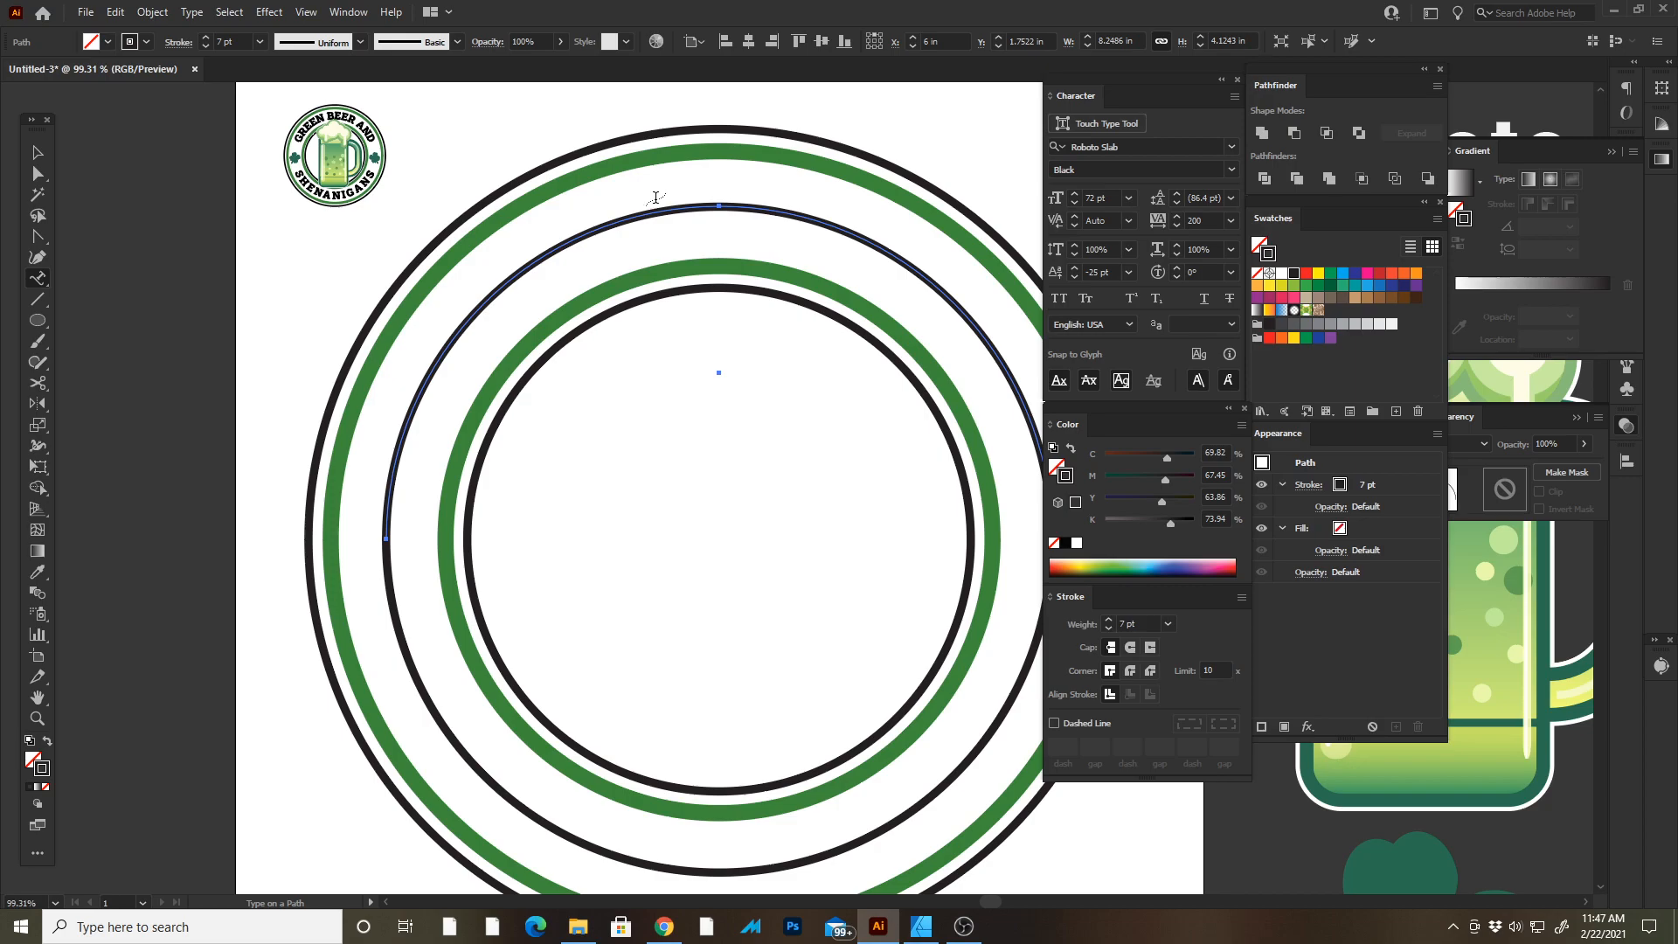
left_click(719, 203)
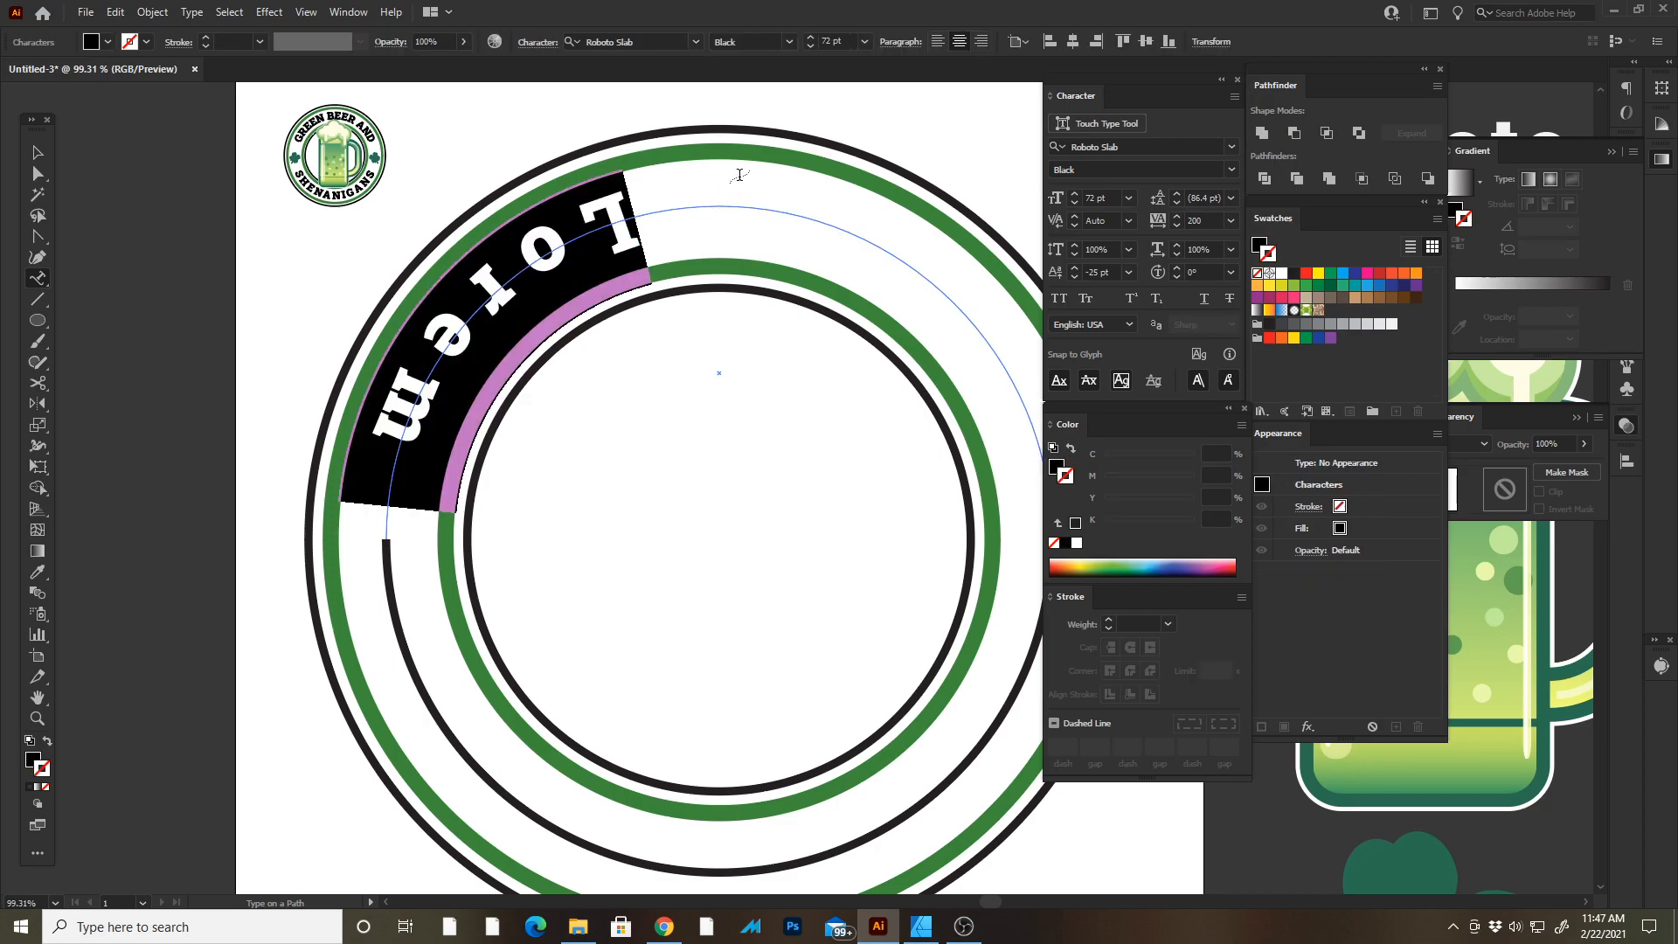
key("Escape")
key("Tab")
left_click_drag(1518, 282, 1102, 226)
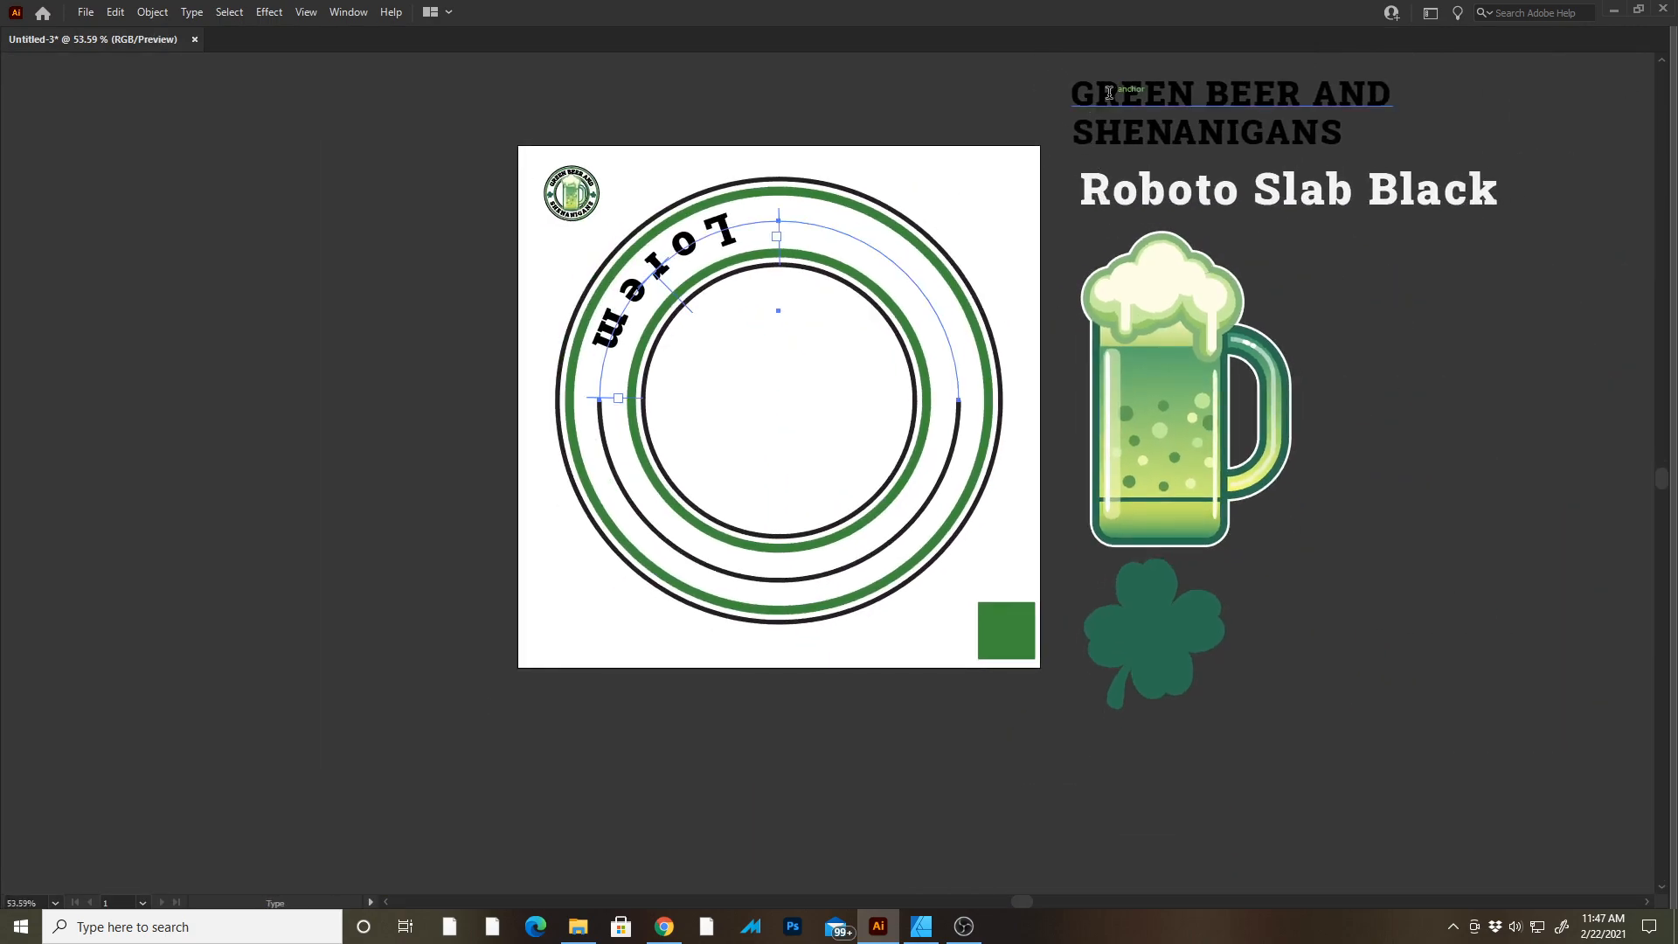
Replace the placeholder path text with the copied GREEN BEER AND heading from the reference.
left_click_drag(1073, 98, 1383, 104)
key("ctrl+c")
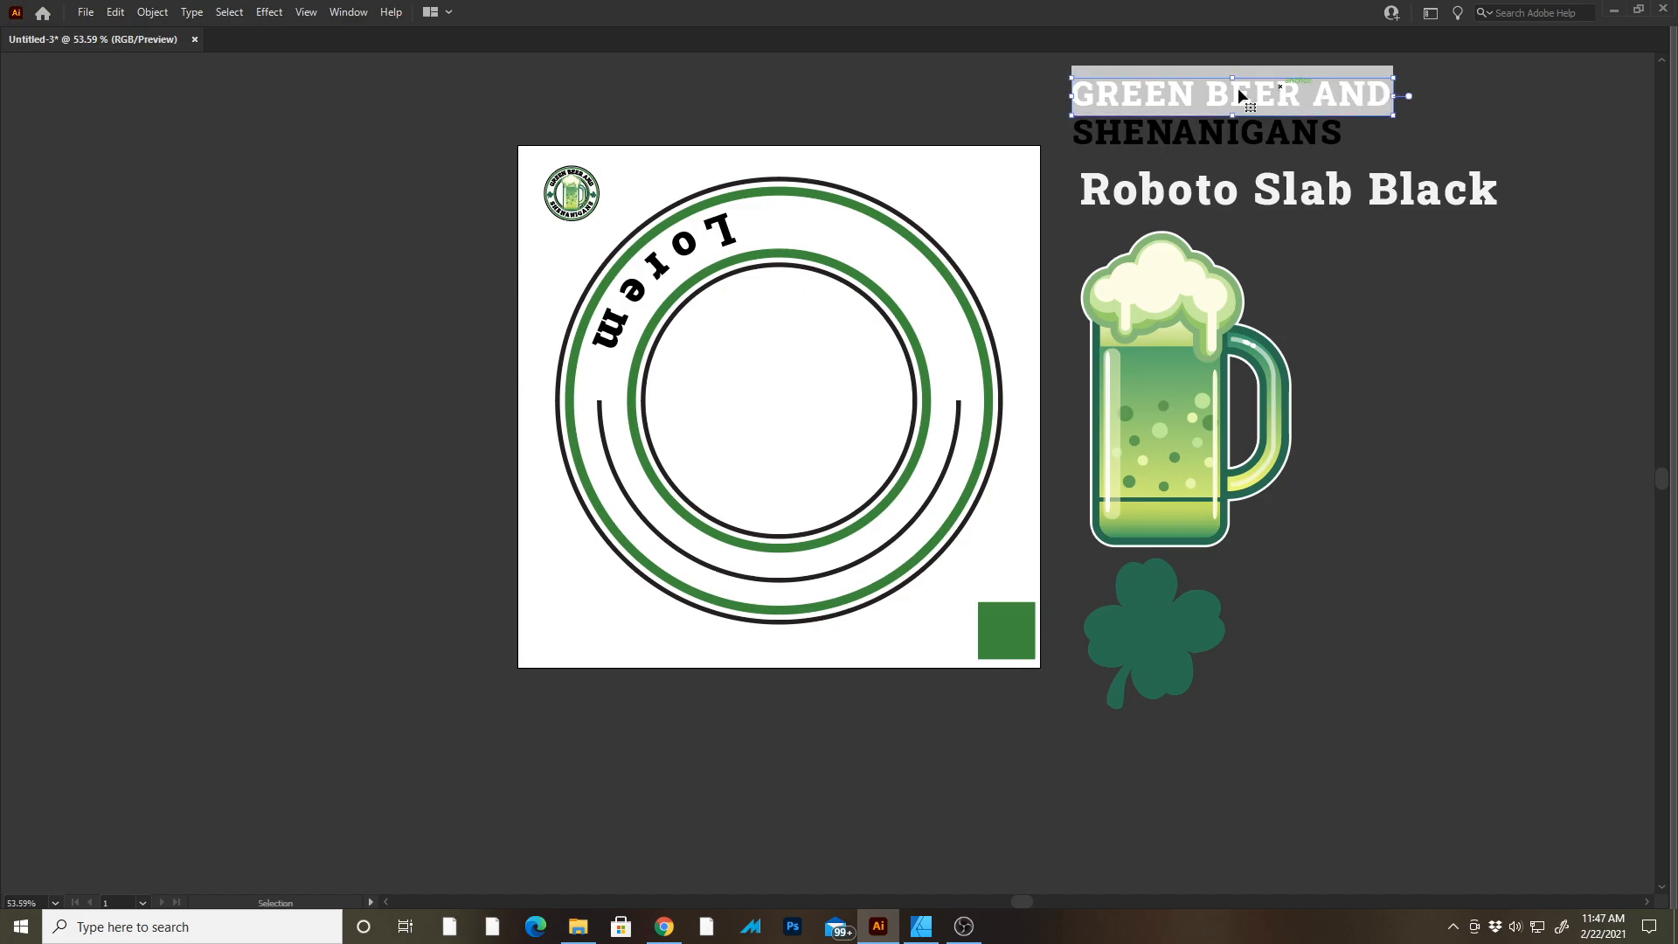
double_click(722, 222)
key("ctrl+v")
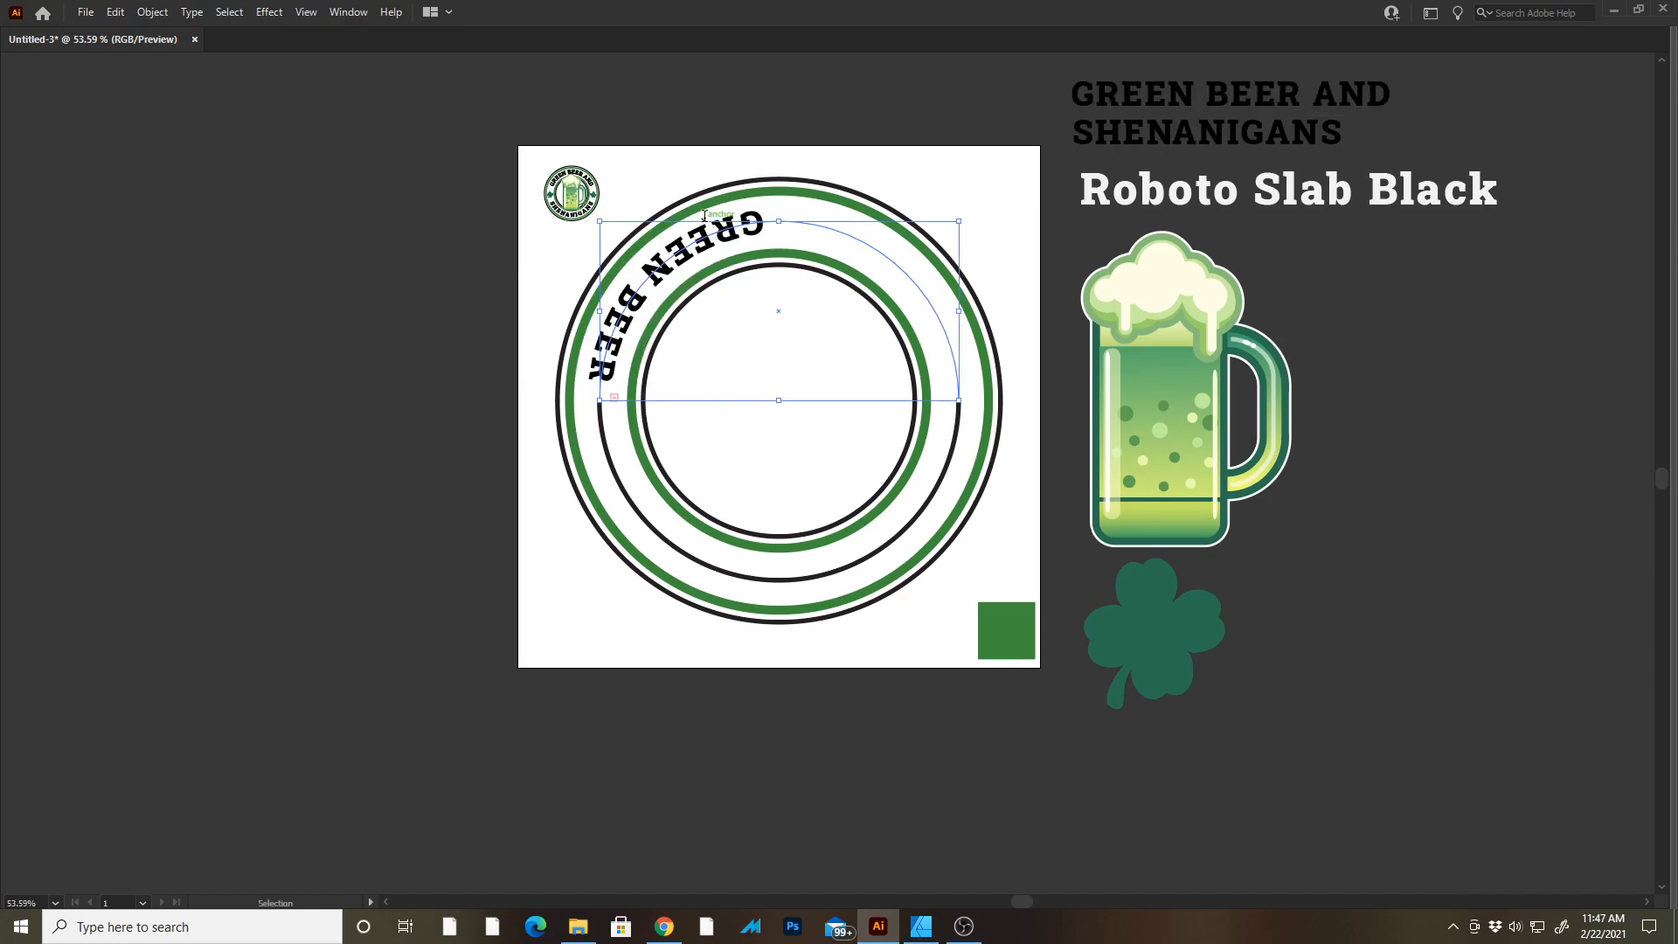
Reposition the path text's start, end and center brackets so GREEN BEER AND sits centered across the top arc.
key("Escape")
key("Tab")
key("z")
left_click_drag(714, 226, 824, 261)
left_click_drag(688, 247, 614, 218)
key("a")
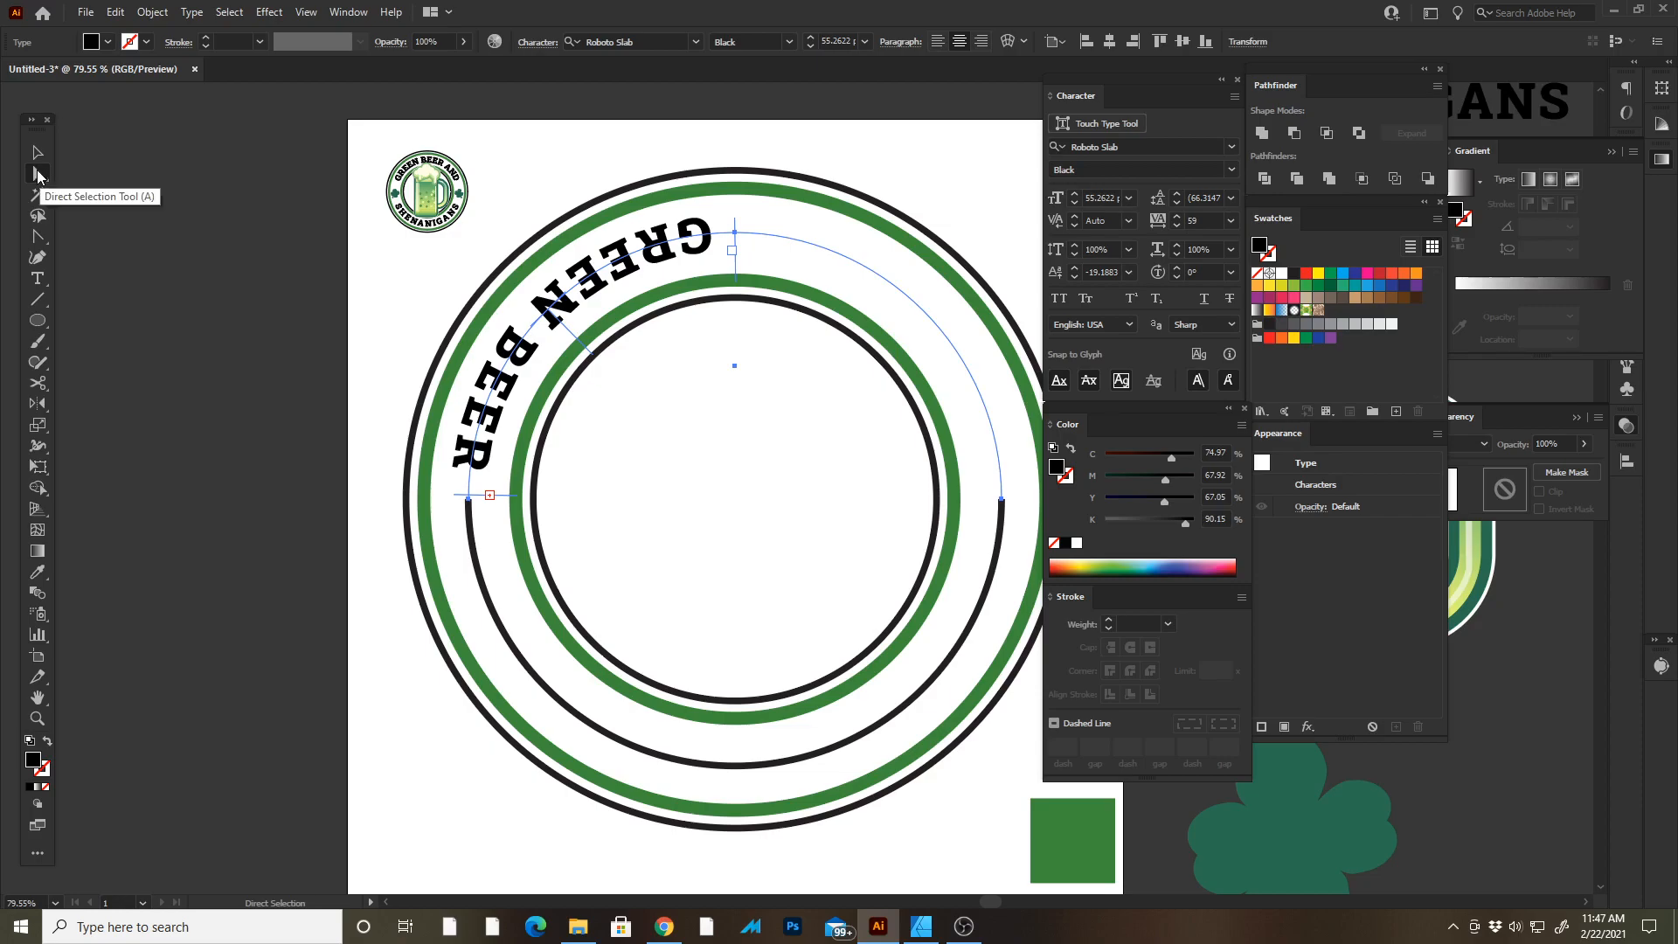
left_click(325, 242)
left_click(560, 303)
left_click(560, 303)
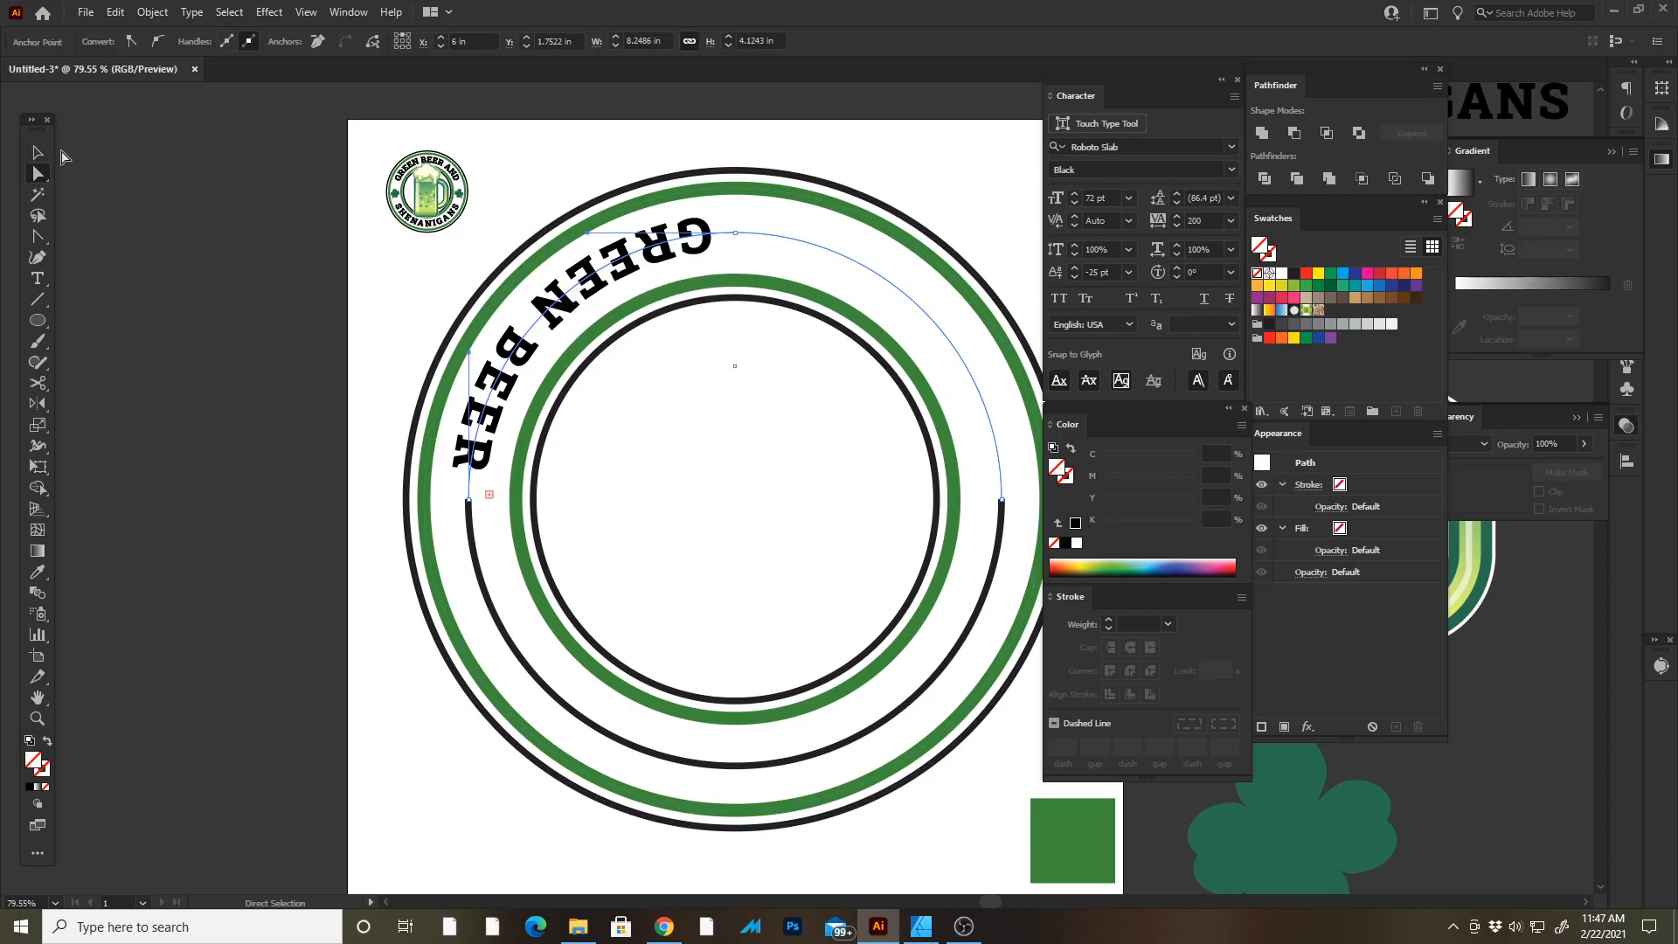
left_click(36, 155)
left_click(260, 199)
left_click(586, 279)
left_click(590, 282)
key("Tab")
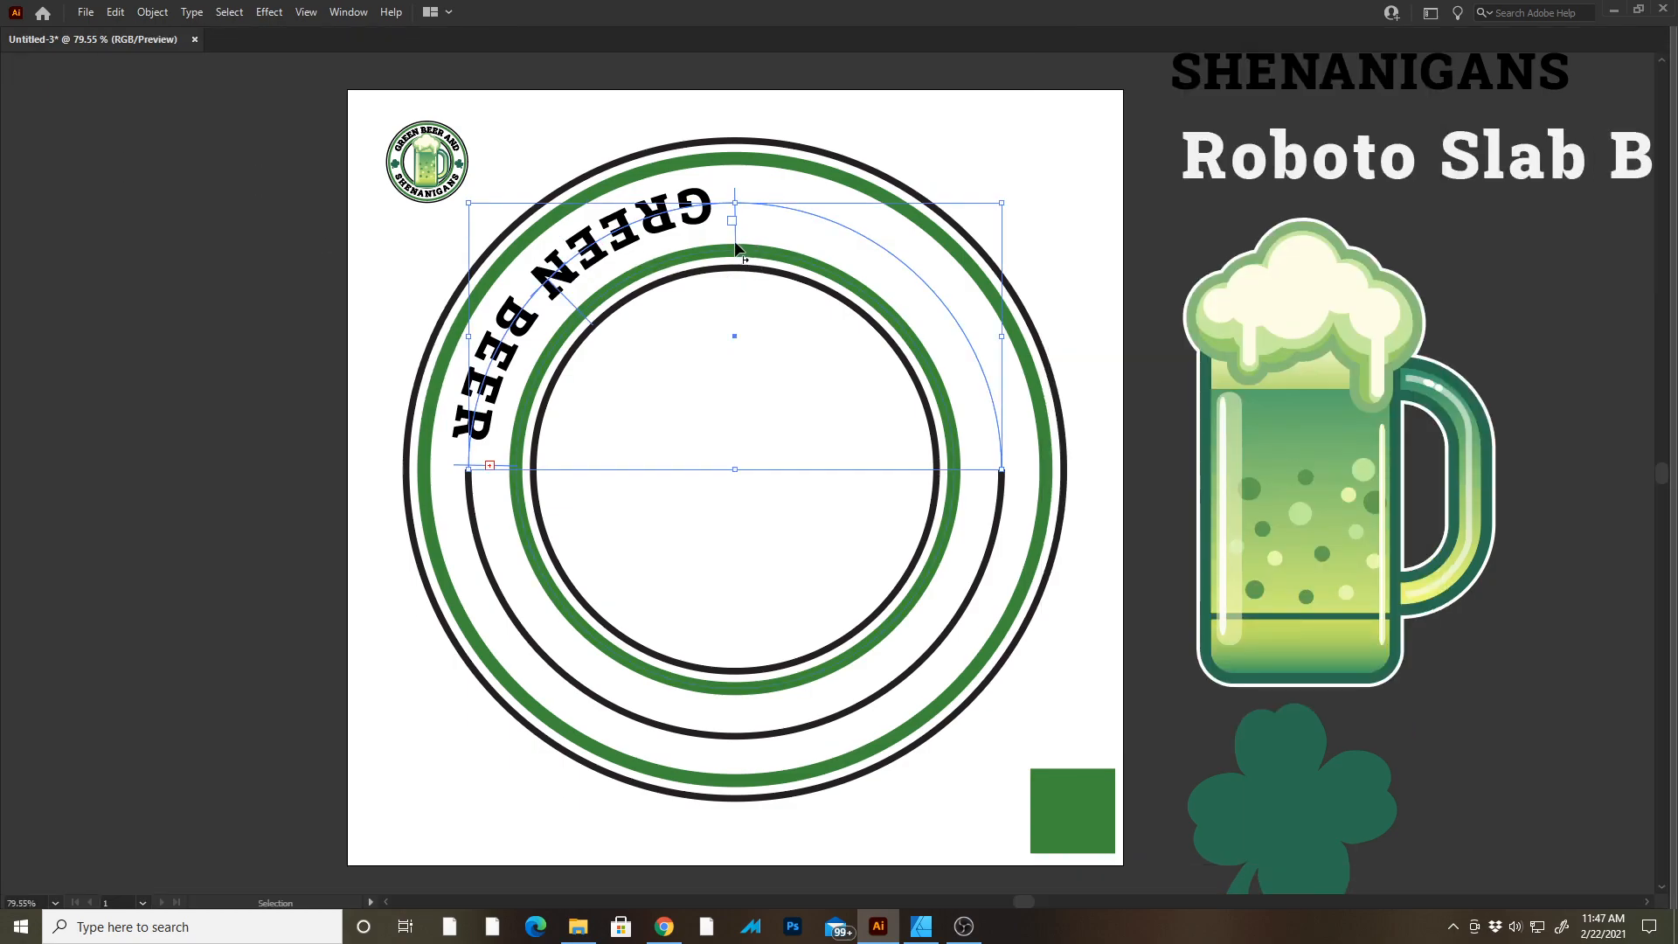
scroll(730, 241, "up", 5)
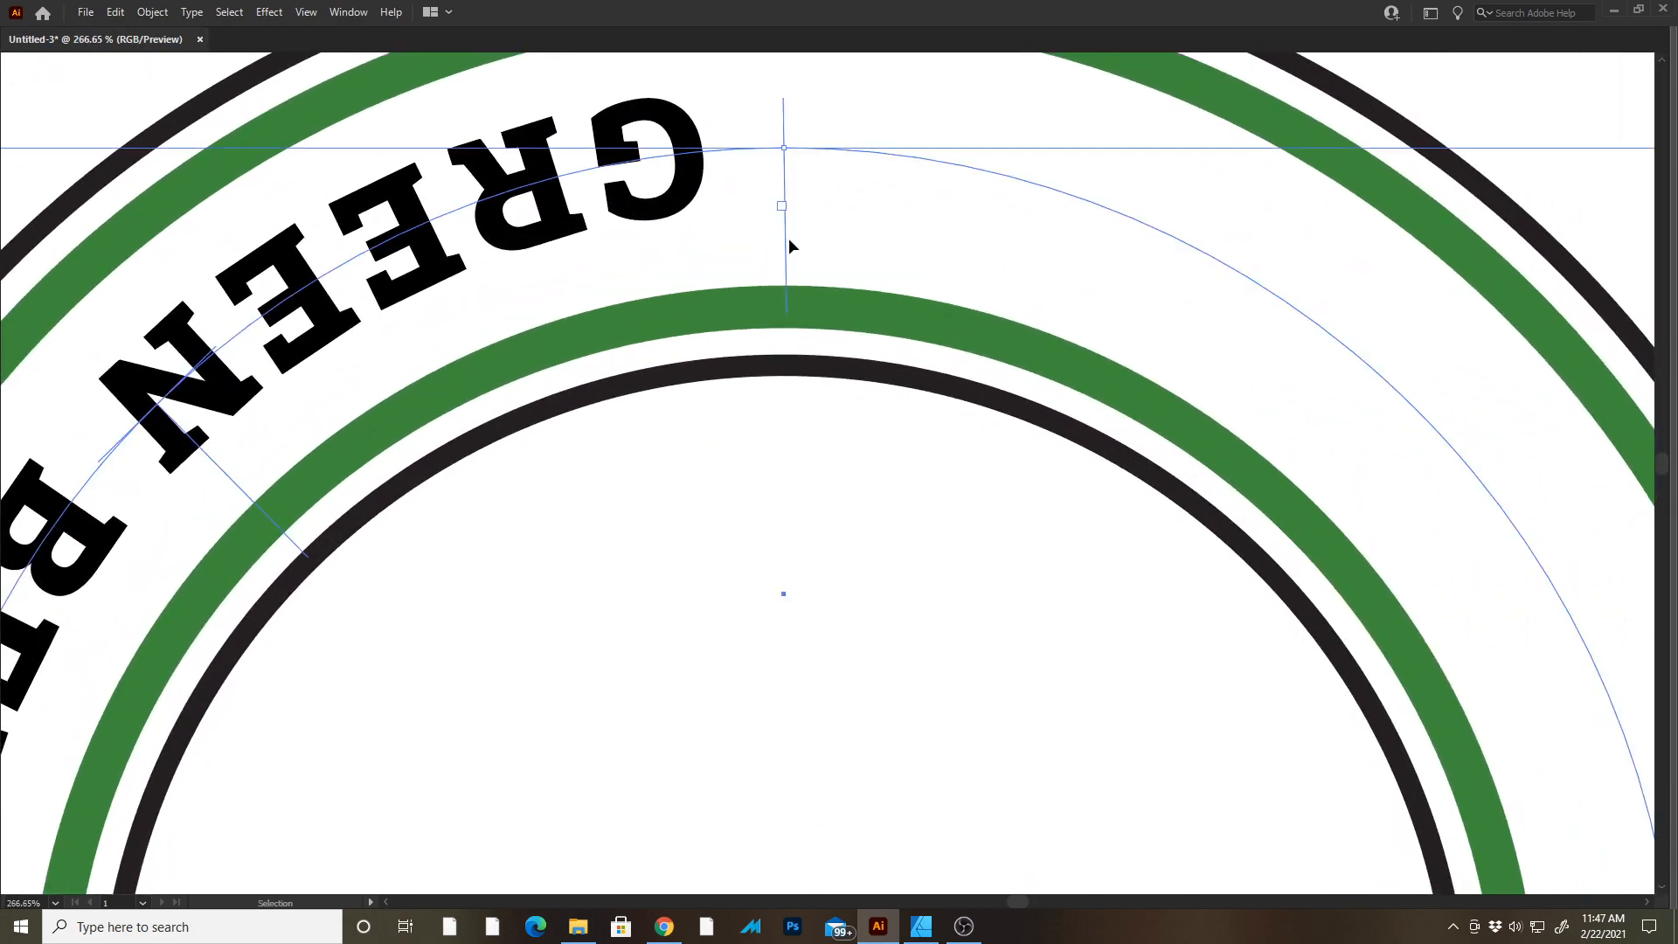
left_click_drag(770, 253, 1061, 106)
left_click_drag(523, 313, 598, 98)
scroll(735, 603, "down", 2)
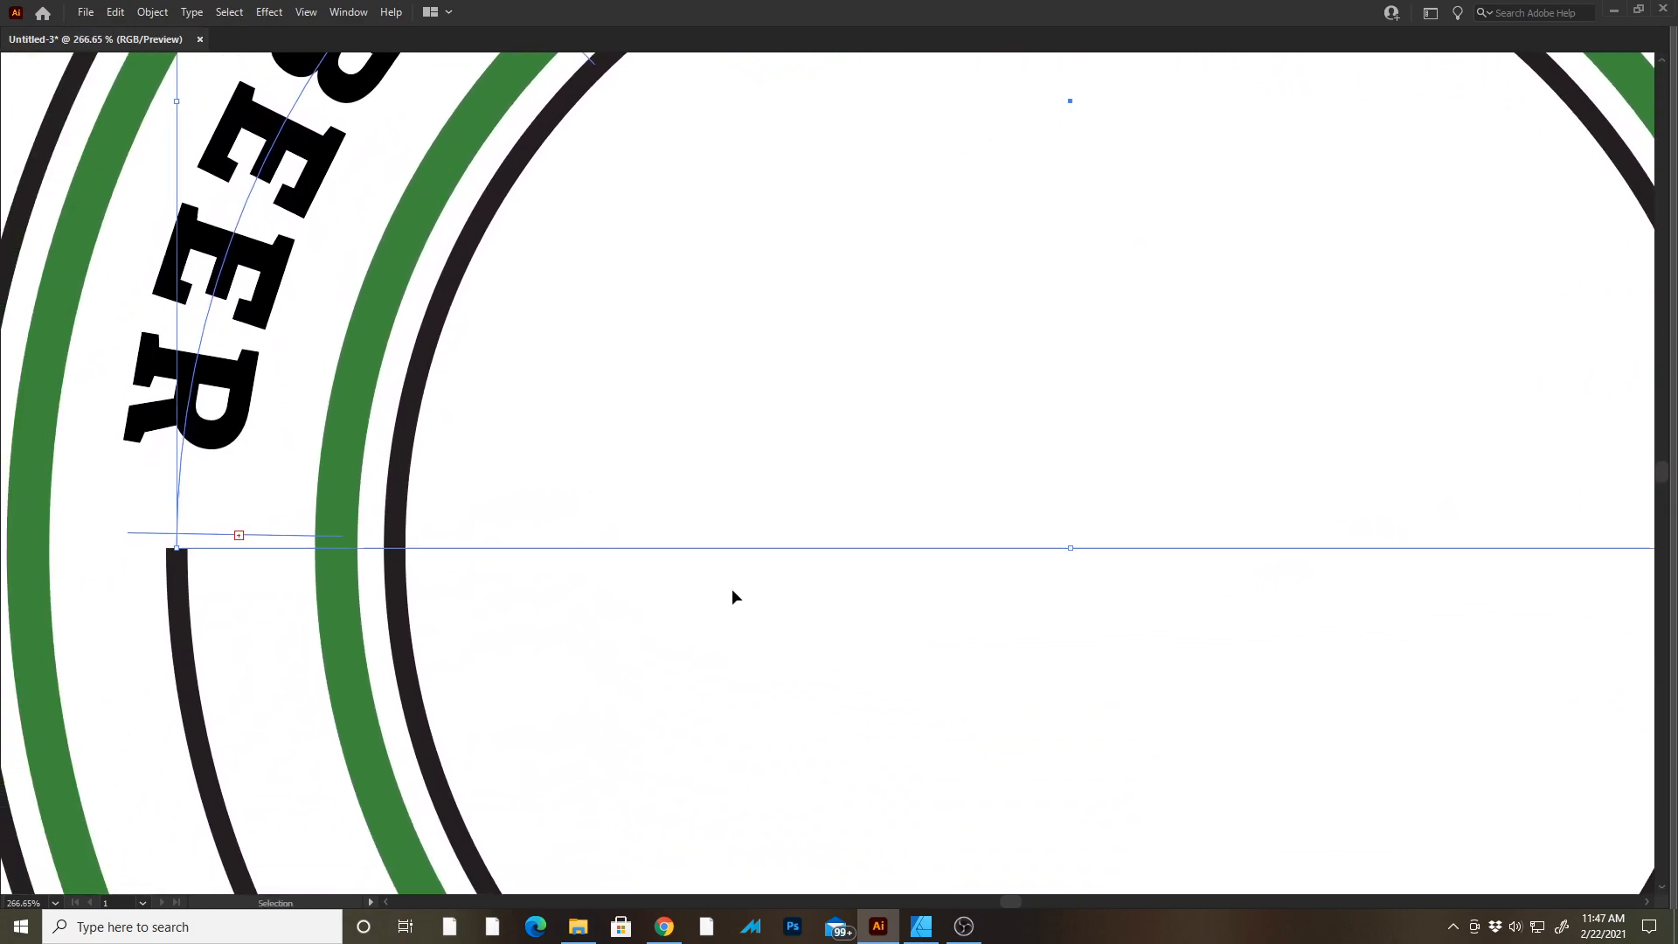
scroll(393, 499, "down", 3)
left_click_drag(865, 335, 675, 399)
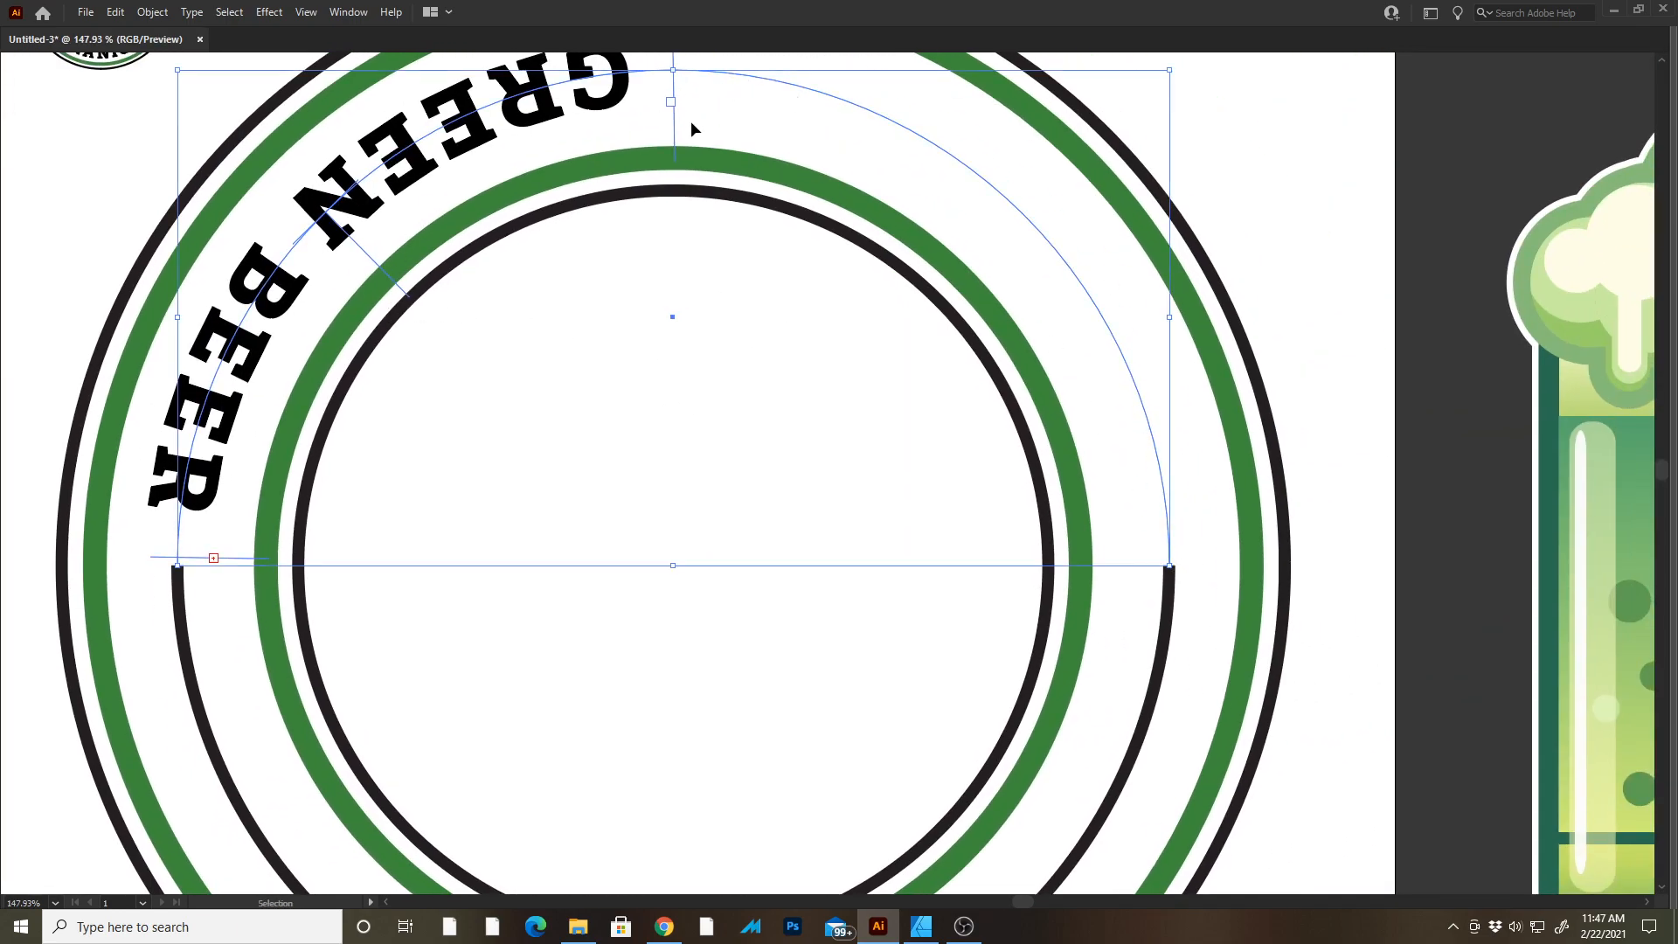
left_click_drag(673, 135, 1001, 306)
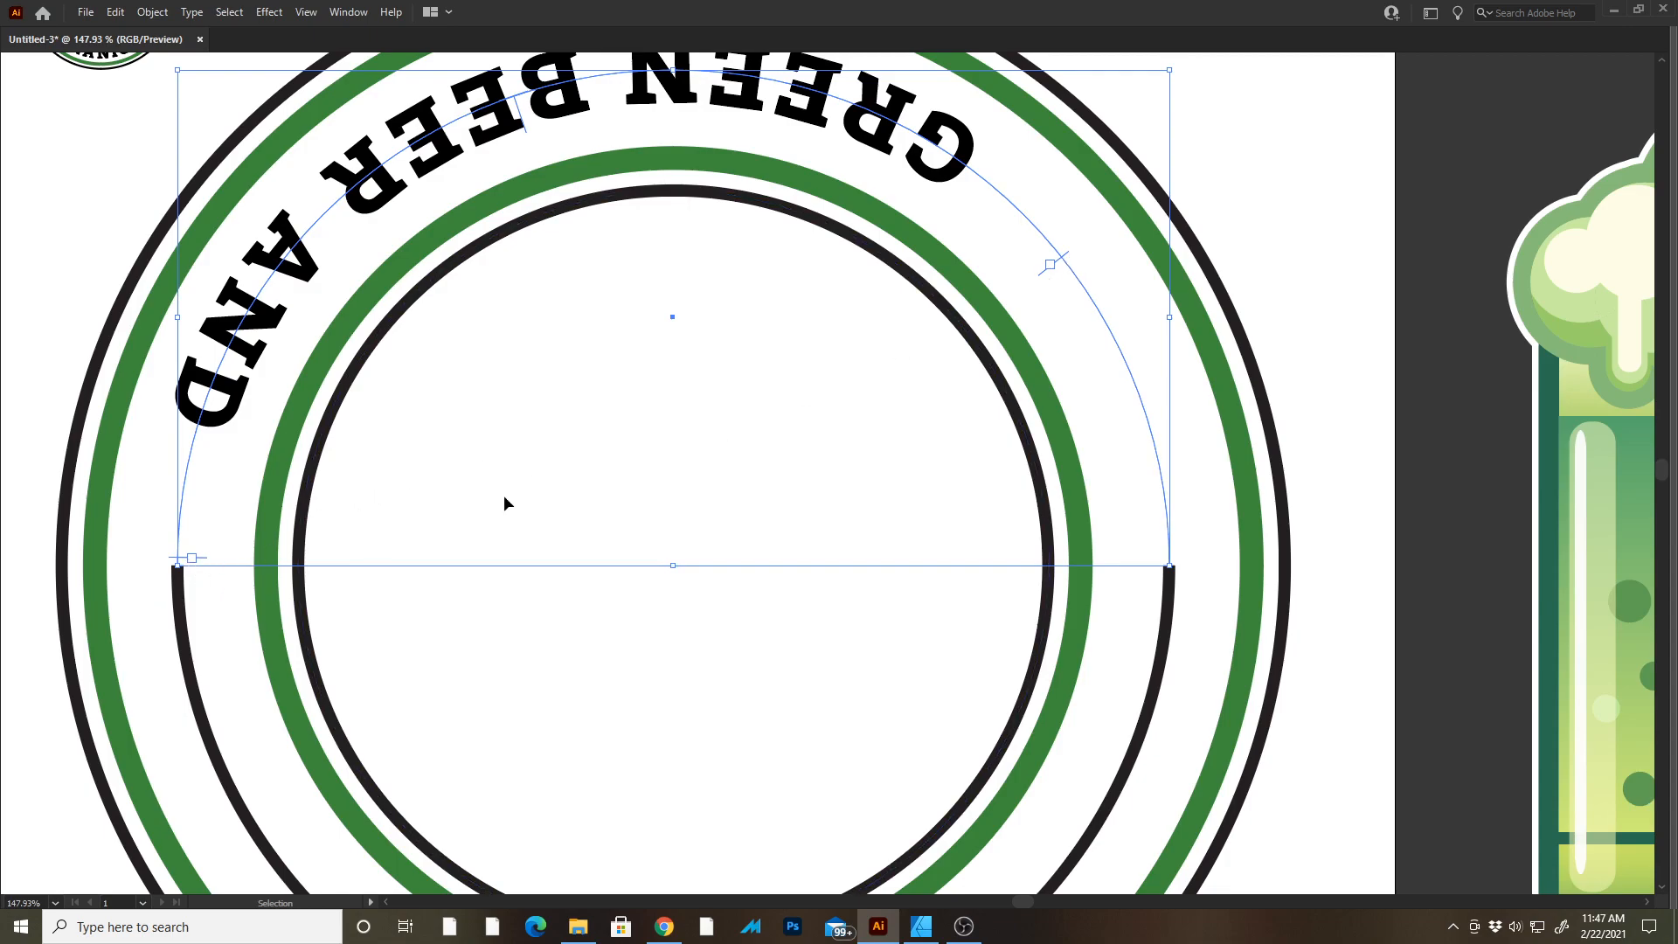
left_click_drag(1062, 260, 1176, 569)
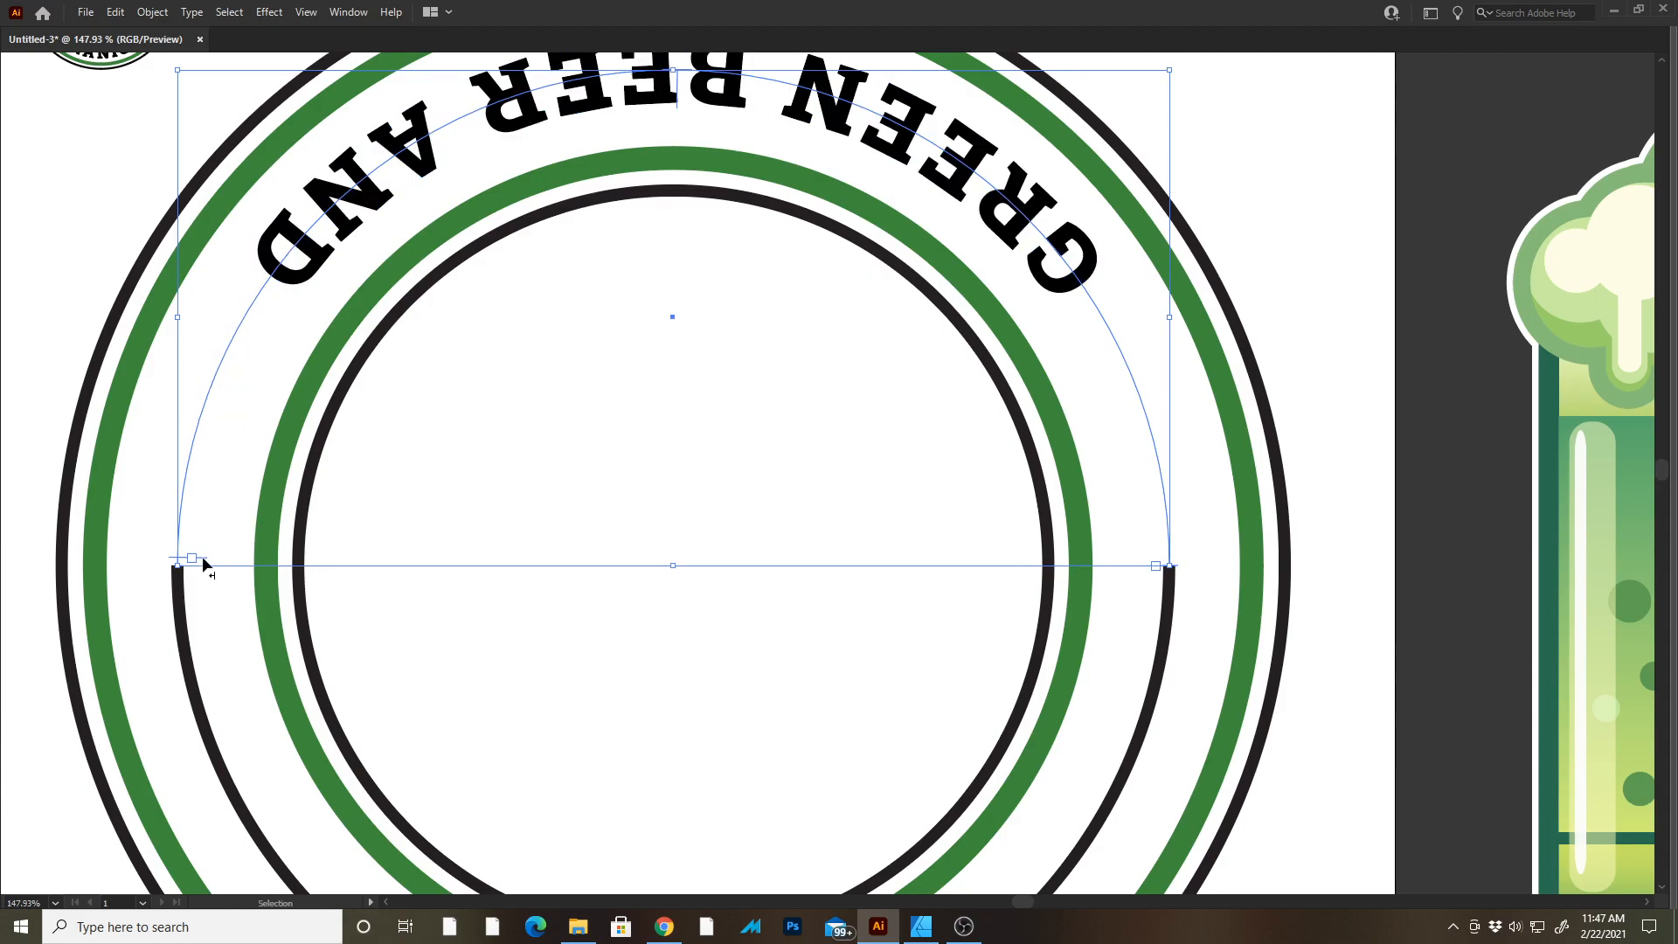
left_click_drag(202, 558, 202, 573)
left_click_drag(583, 263, 532, 584)
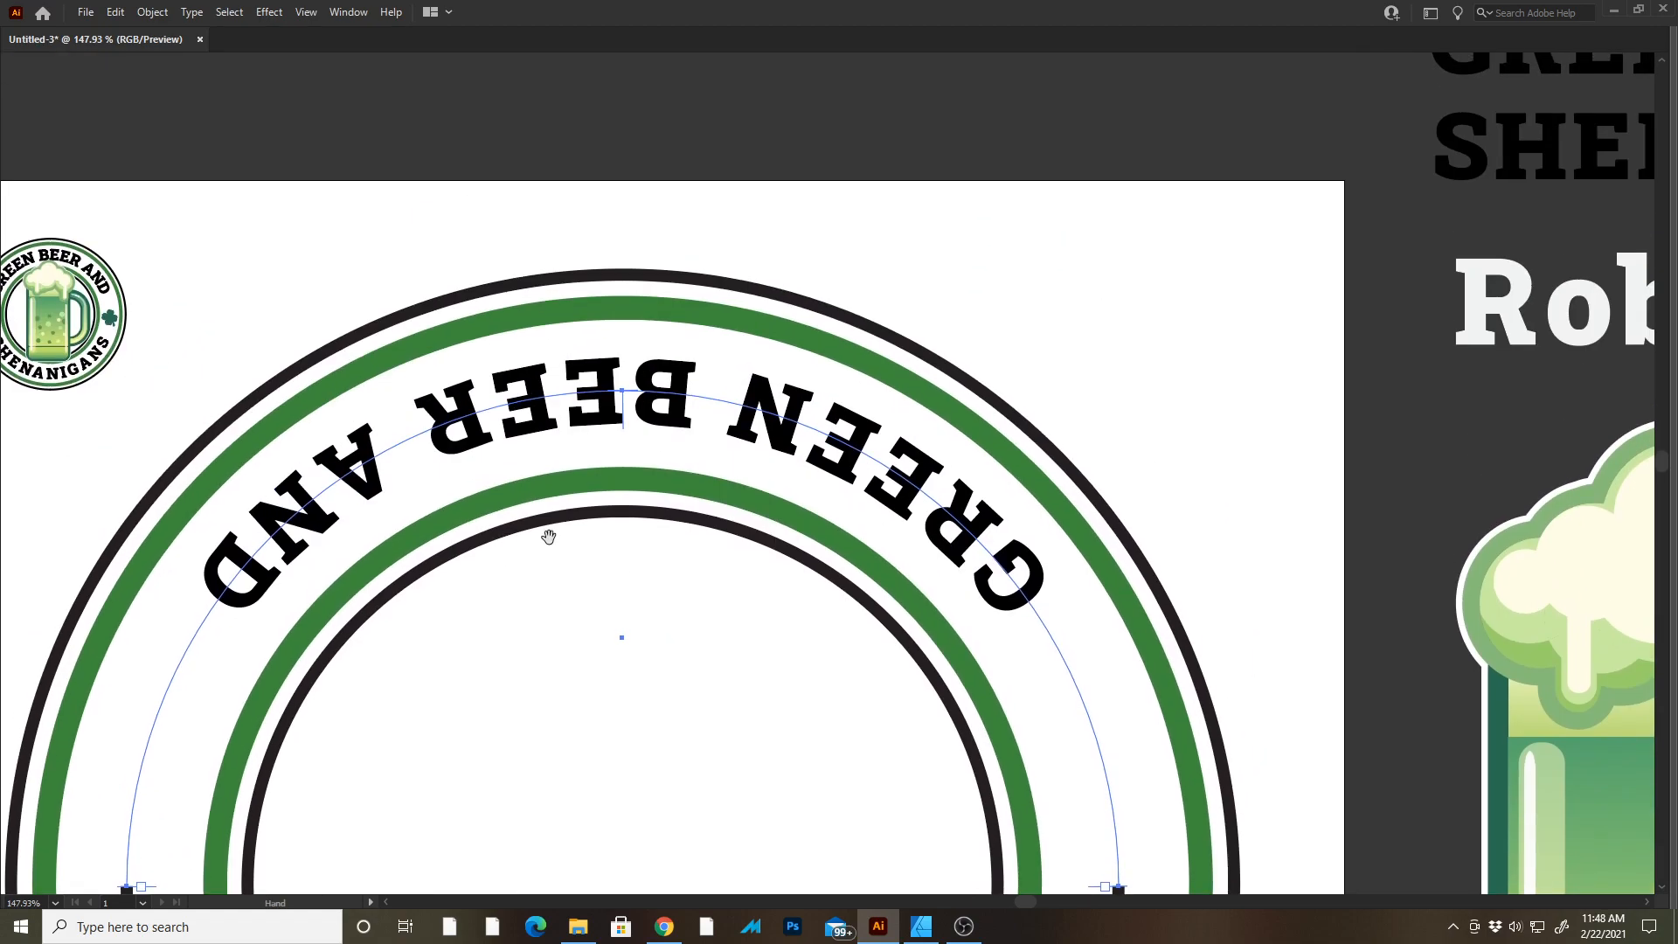
left_click_drag(618, 423, 619, 345)
key("z")
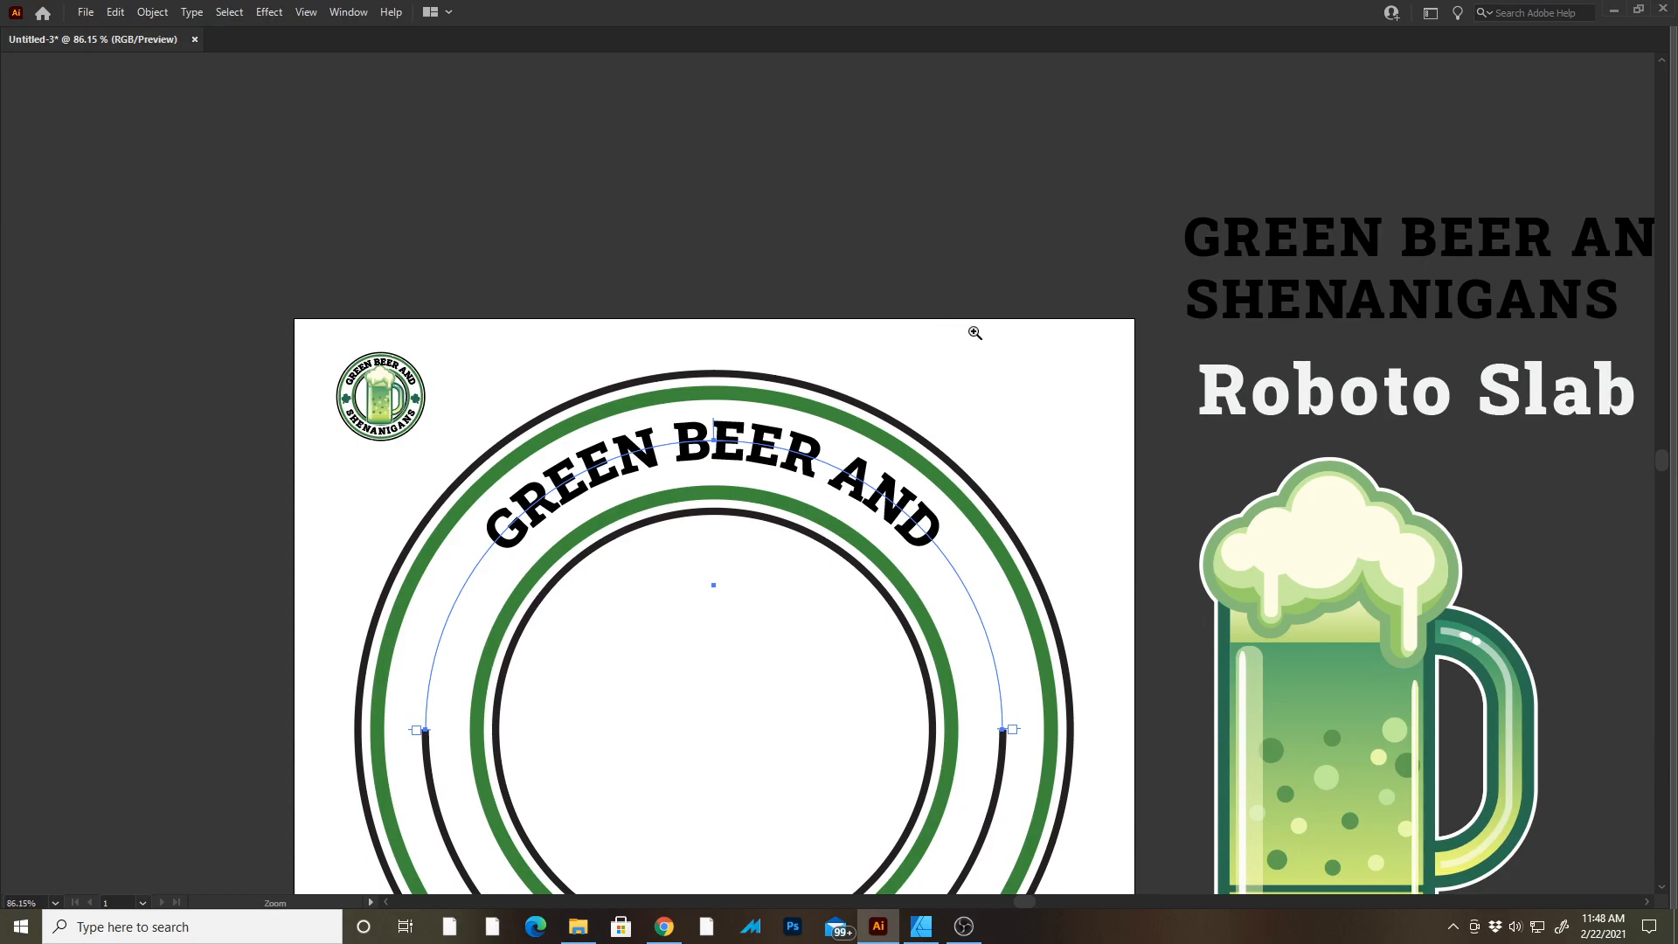
left_click_drag(763, 269, 738, 180)
left_click_drag(723, 371, 754, 363)
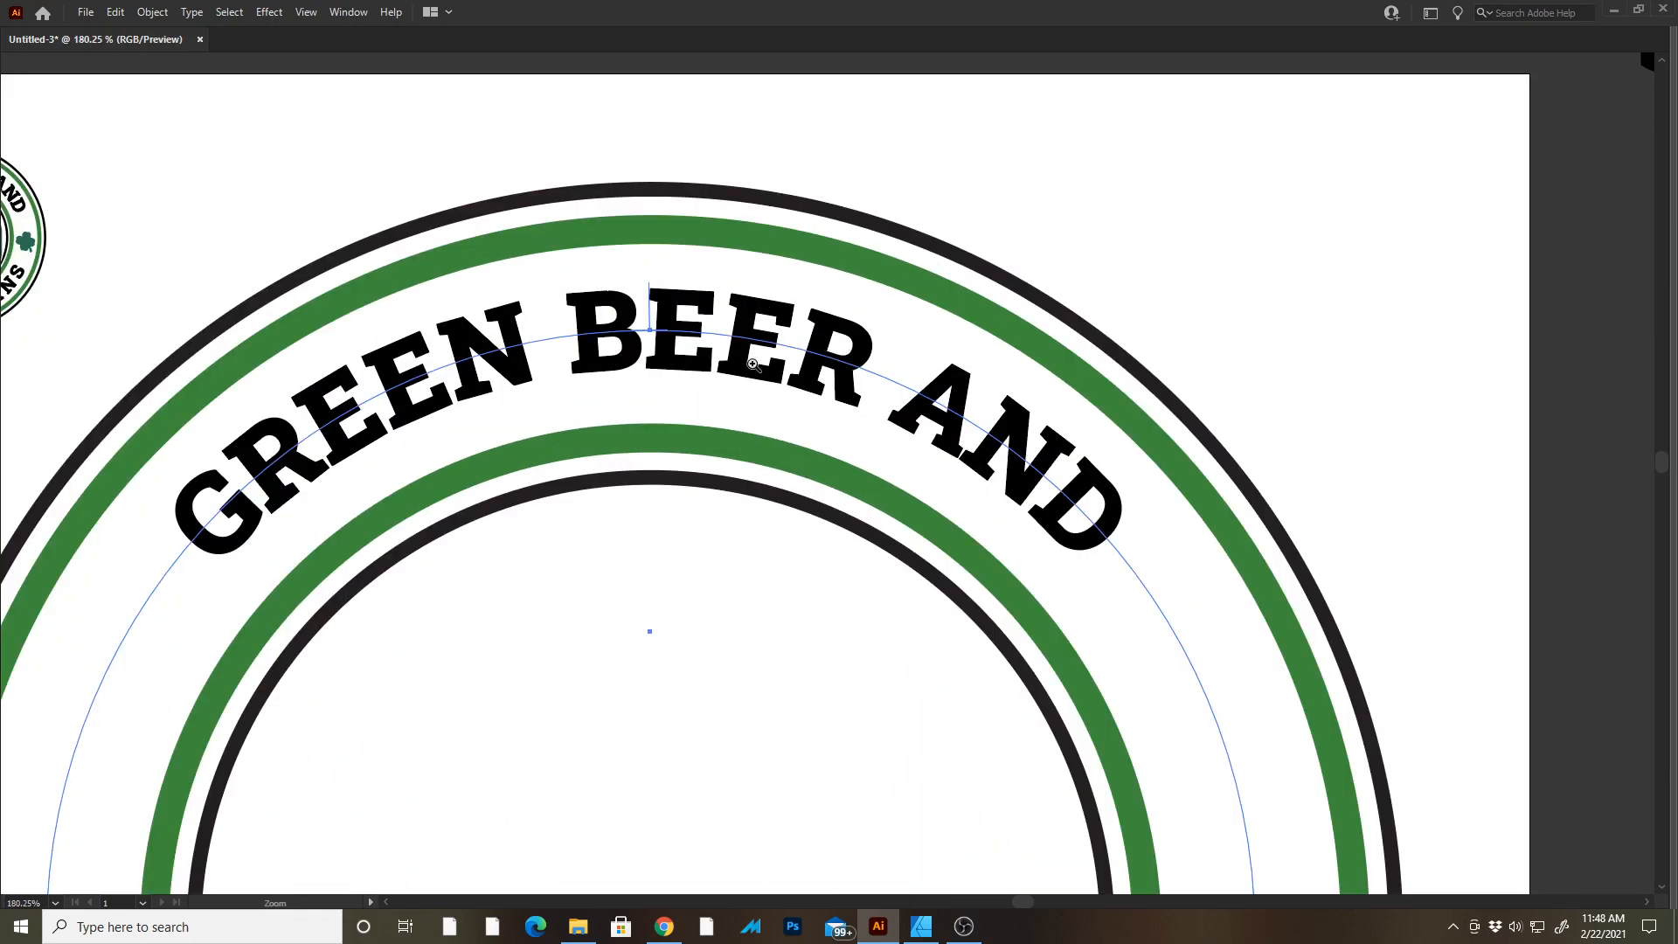
left_click(770, 396, "alt")
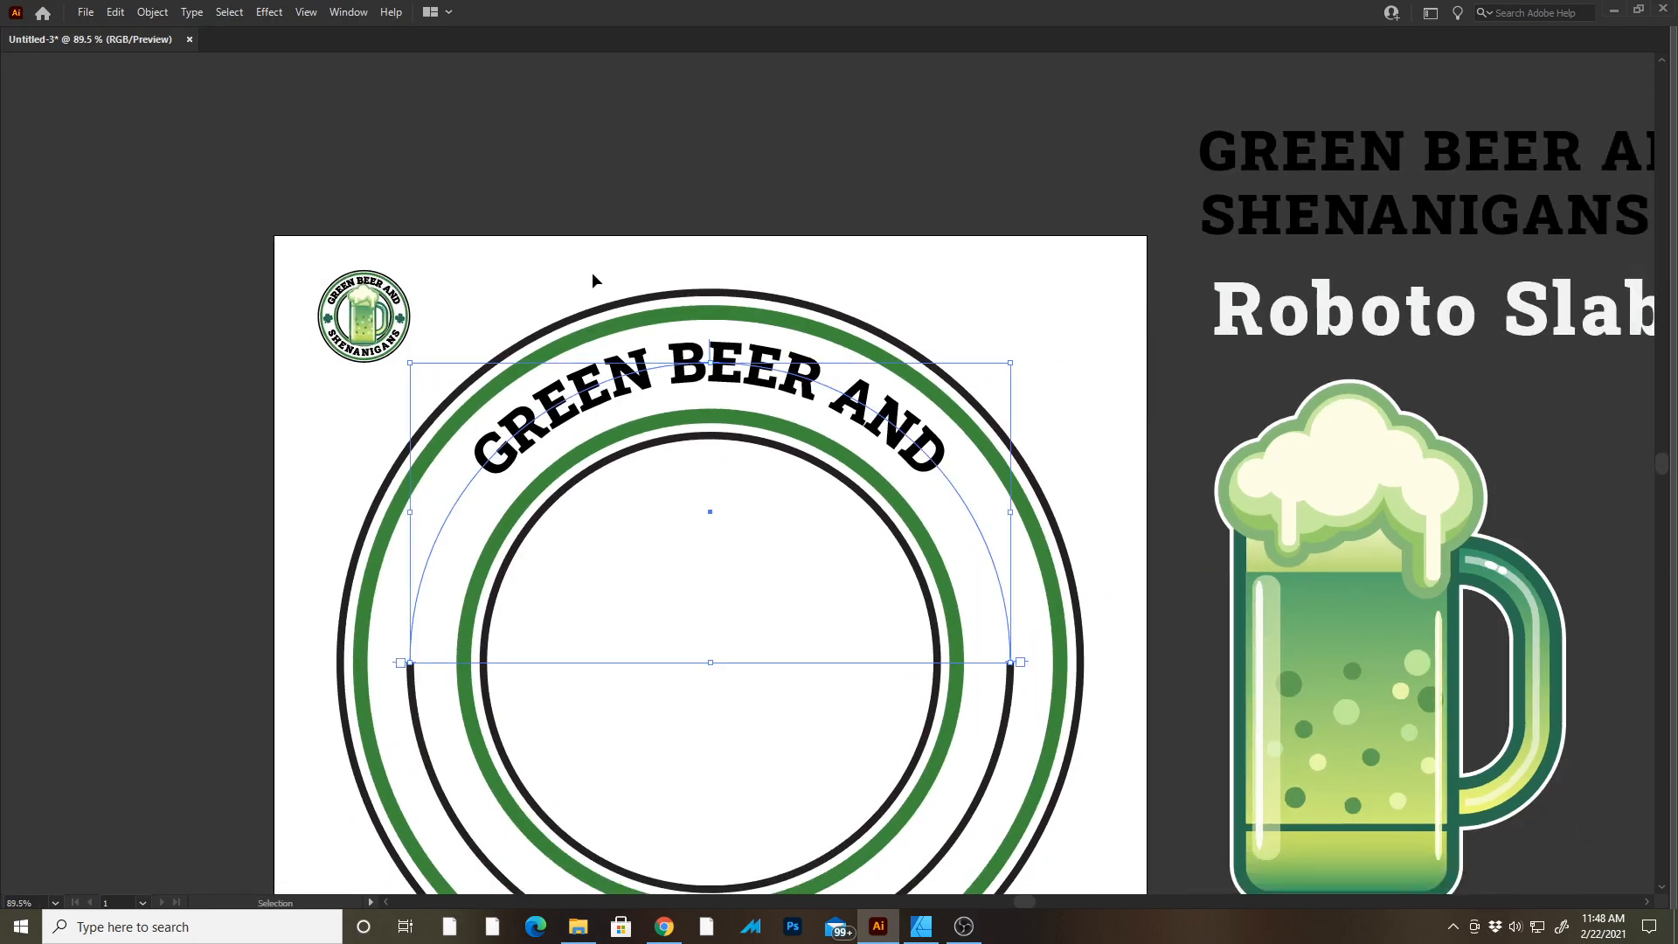
Set the path text's baseline shift to 0 pt.
key("Tab")
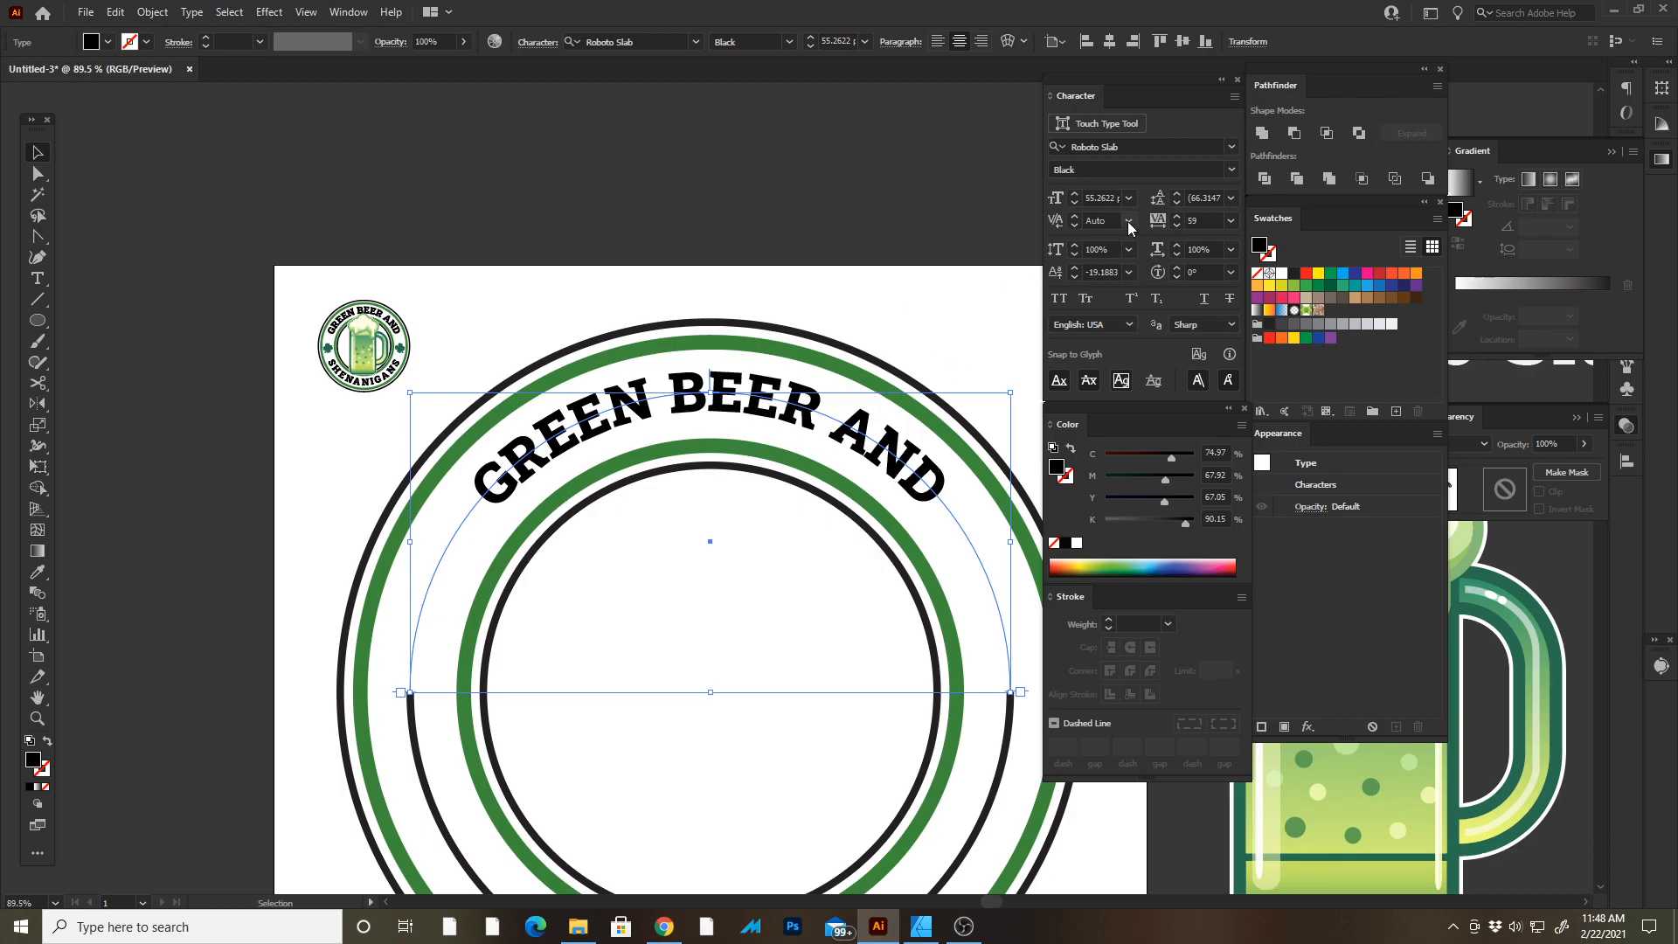
left_click(1128, 274)
left_click(1150, 391)
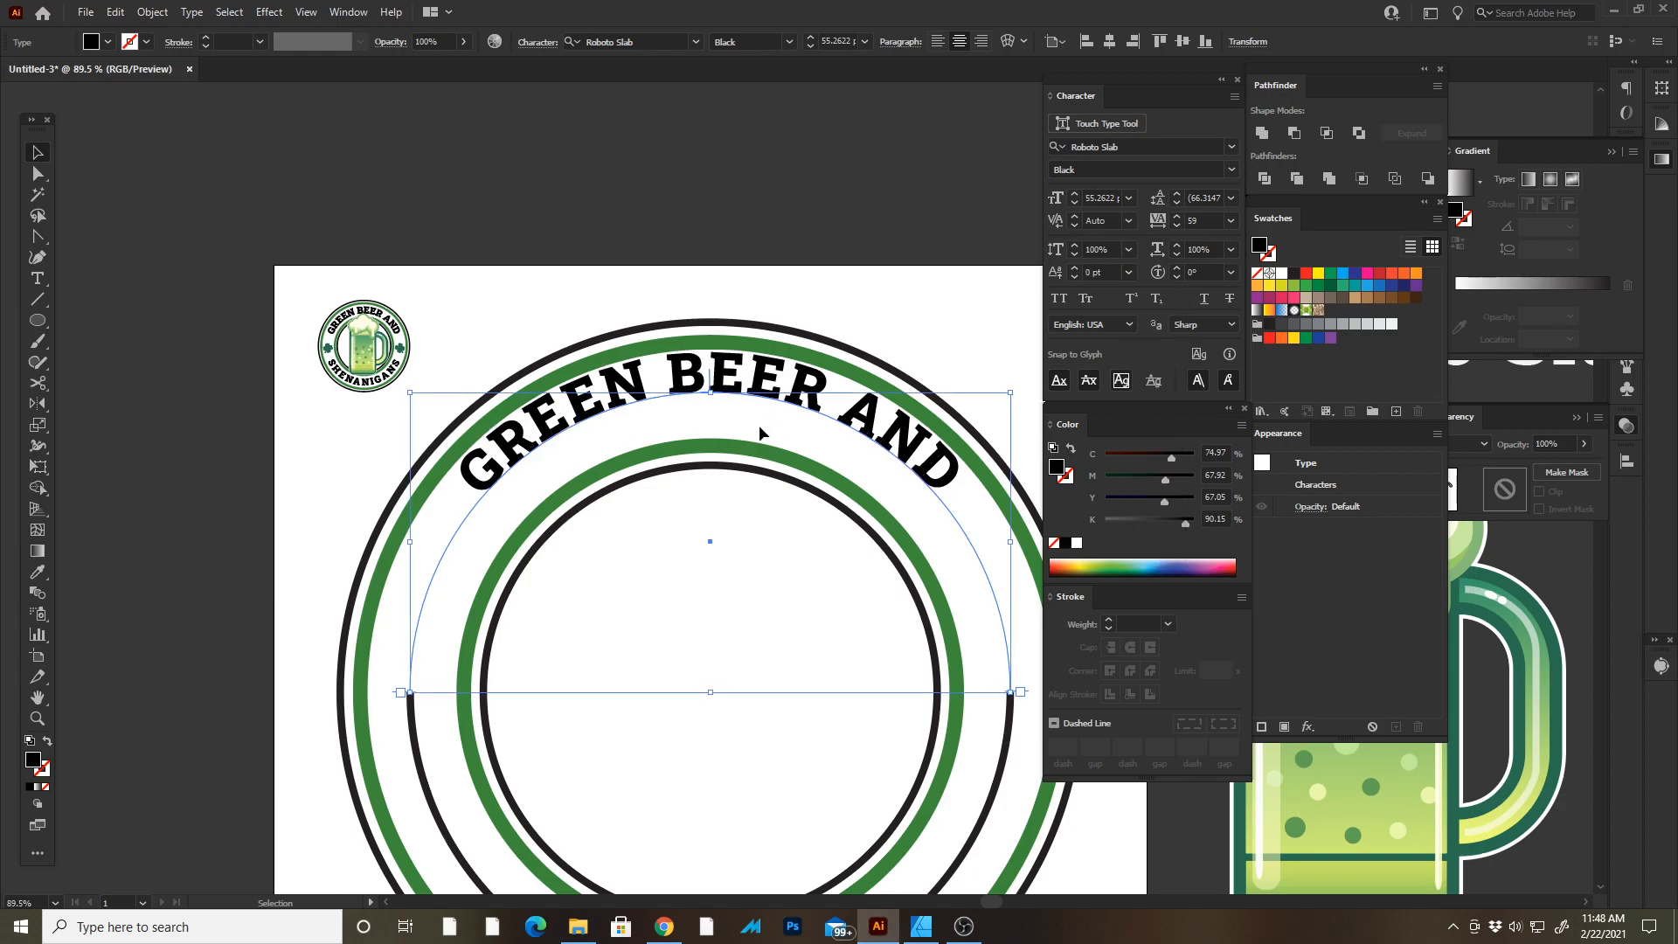
key("Tab")
scroll(671, 381, "up", 5)
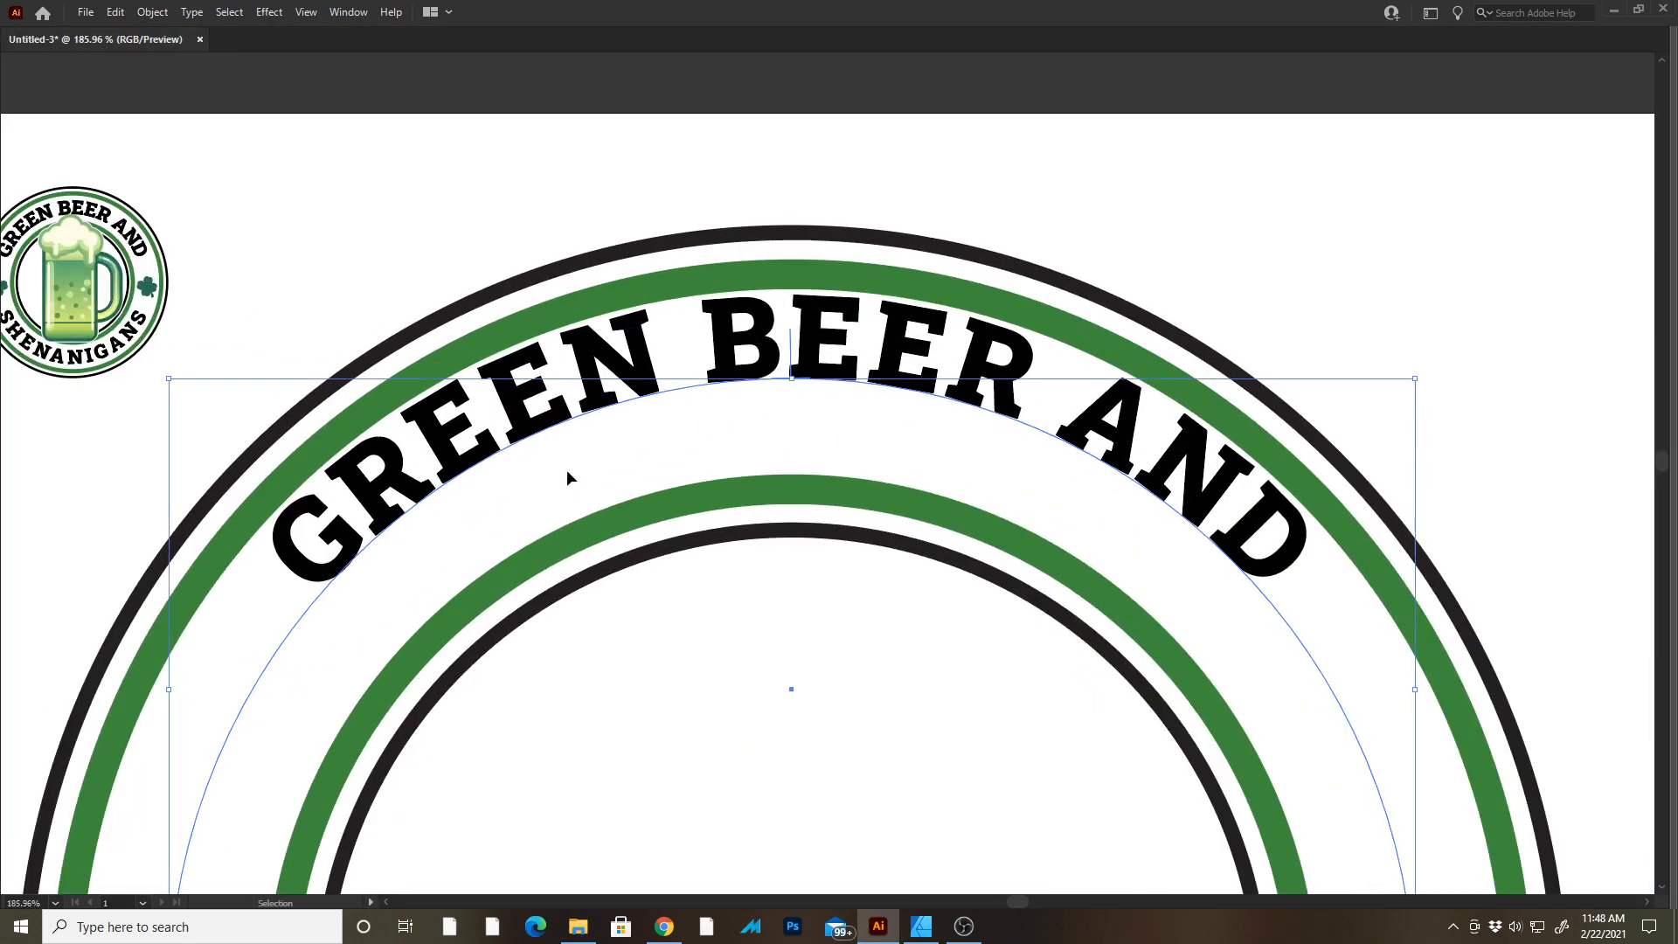
scroll(1039, 469, "down", 6)
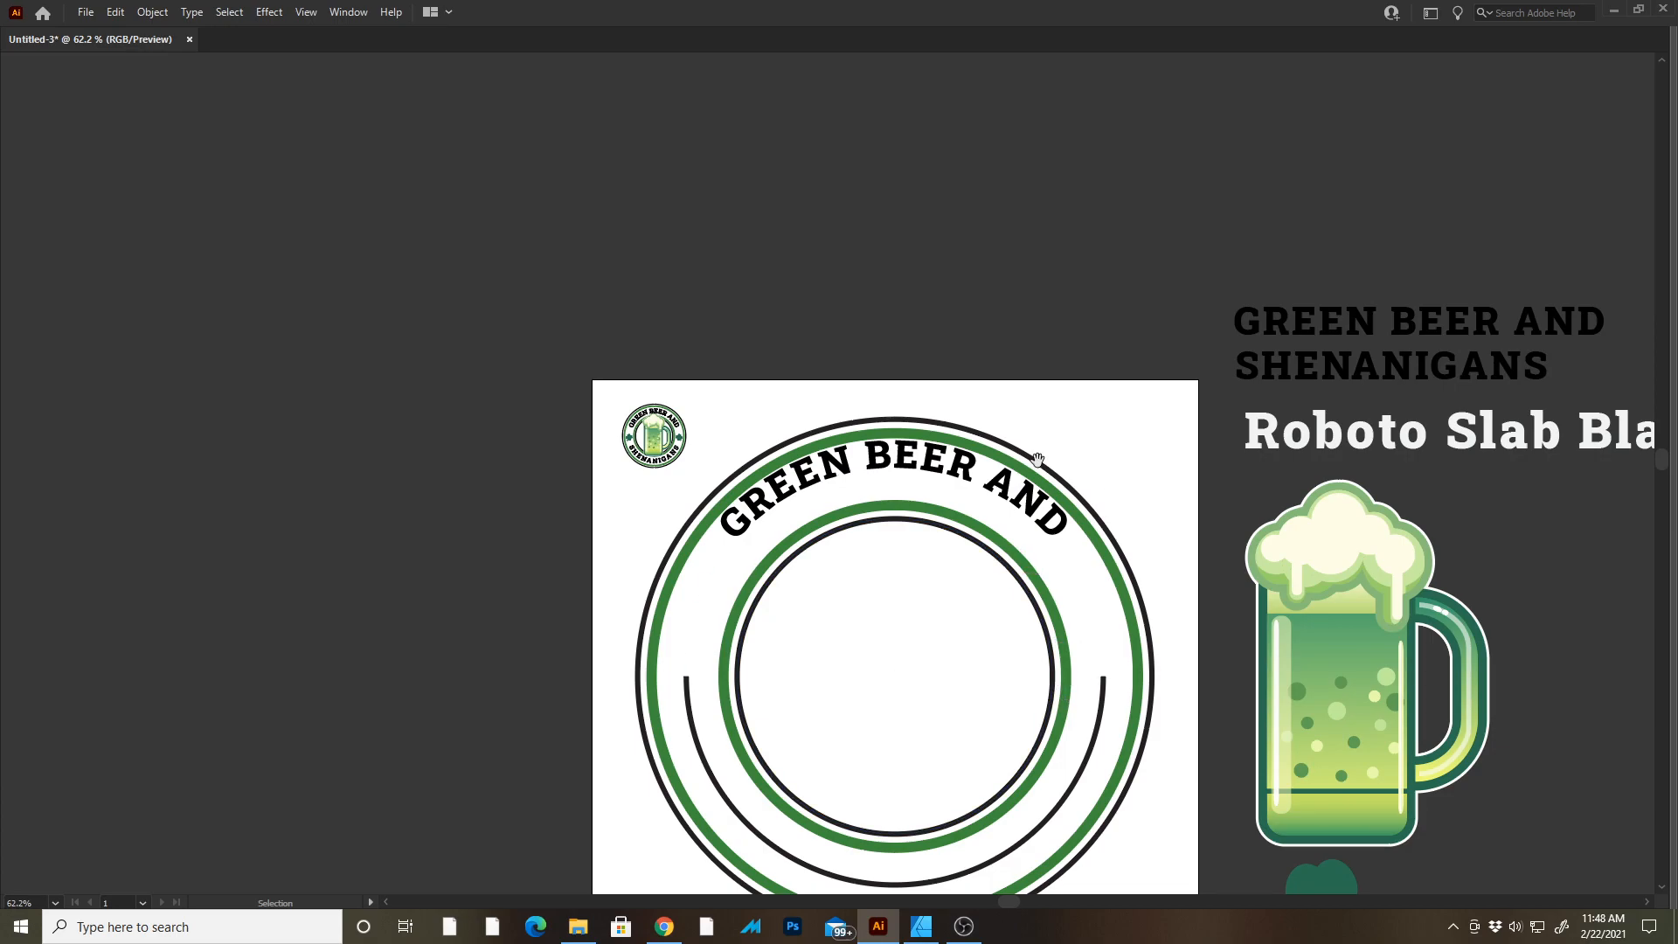
Lower the path text's baseline shift to about -20 pt and enlarge the font to about 63 pt.
left_click_drag(889, 433, 1084, 498)
left_click(845, 477)
key("Tab")
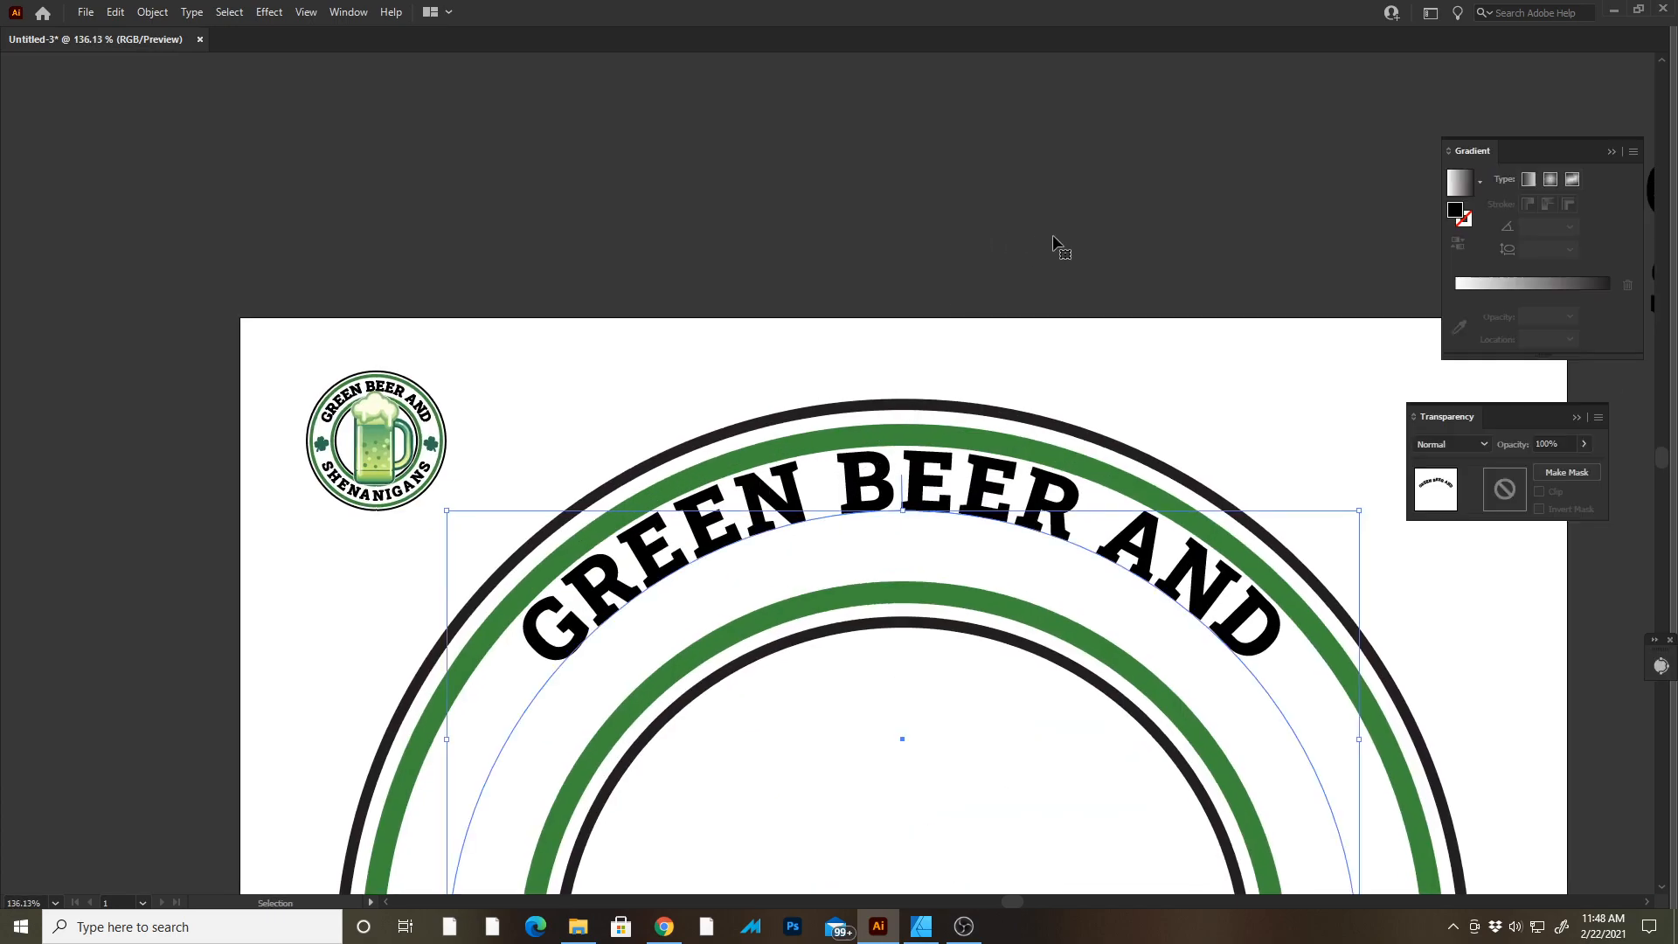
left_click_drag(950, 253, 881, 158)
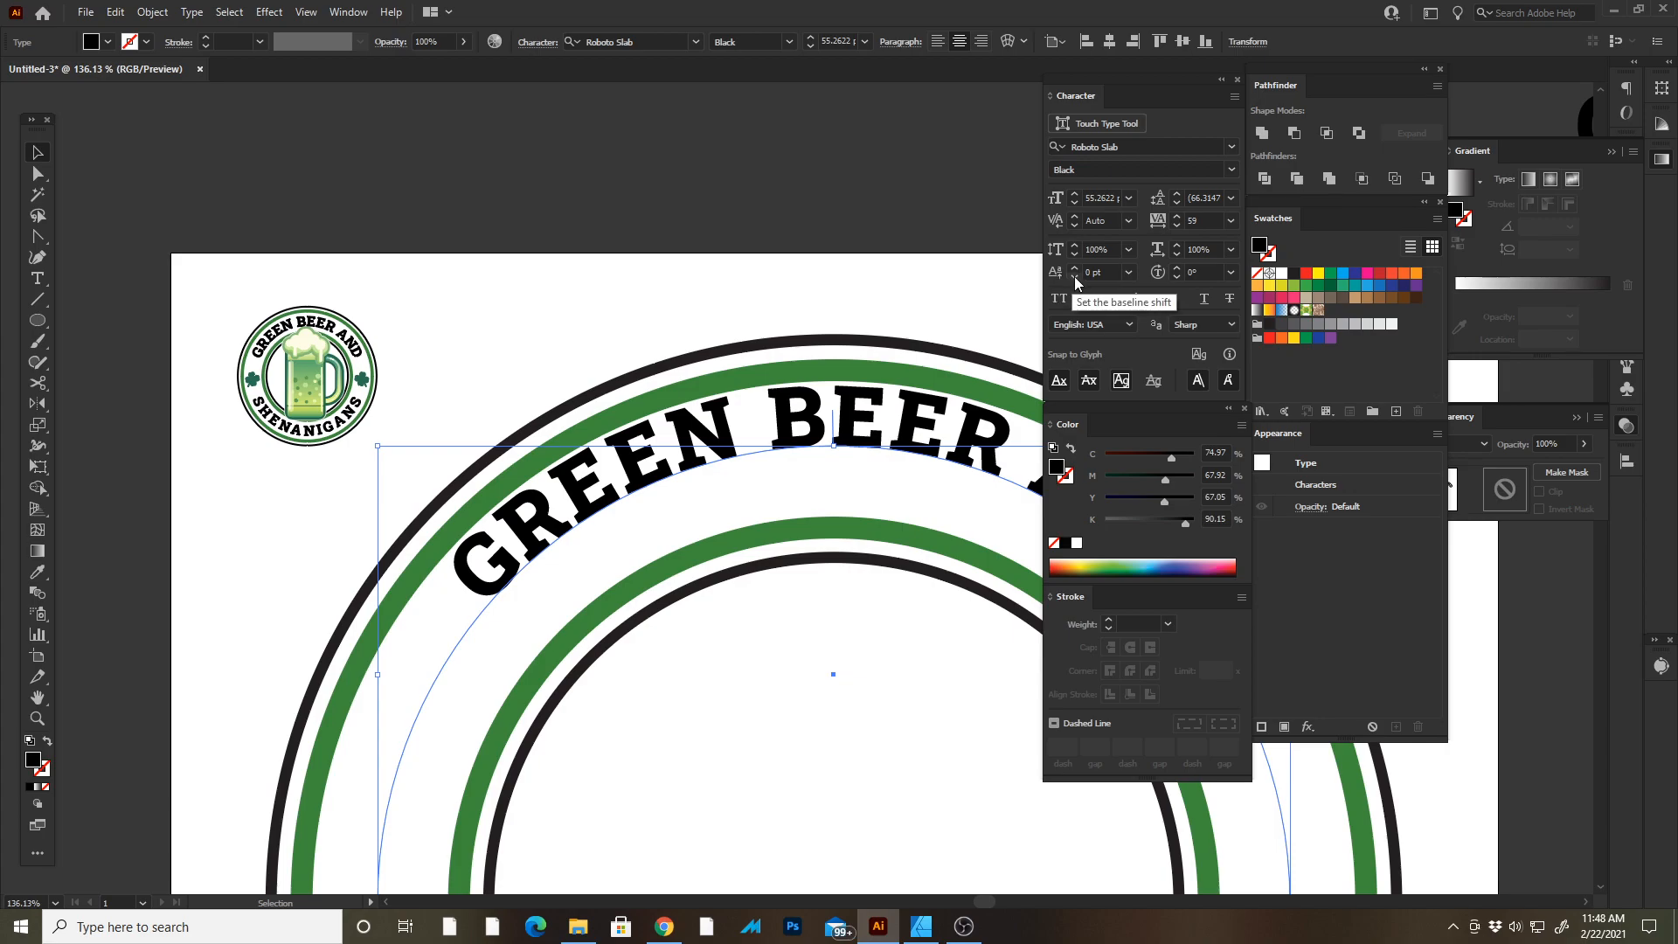
left_click(1074, 270)
left_click(1075, 276)
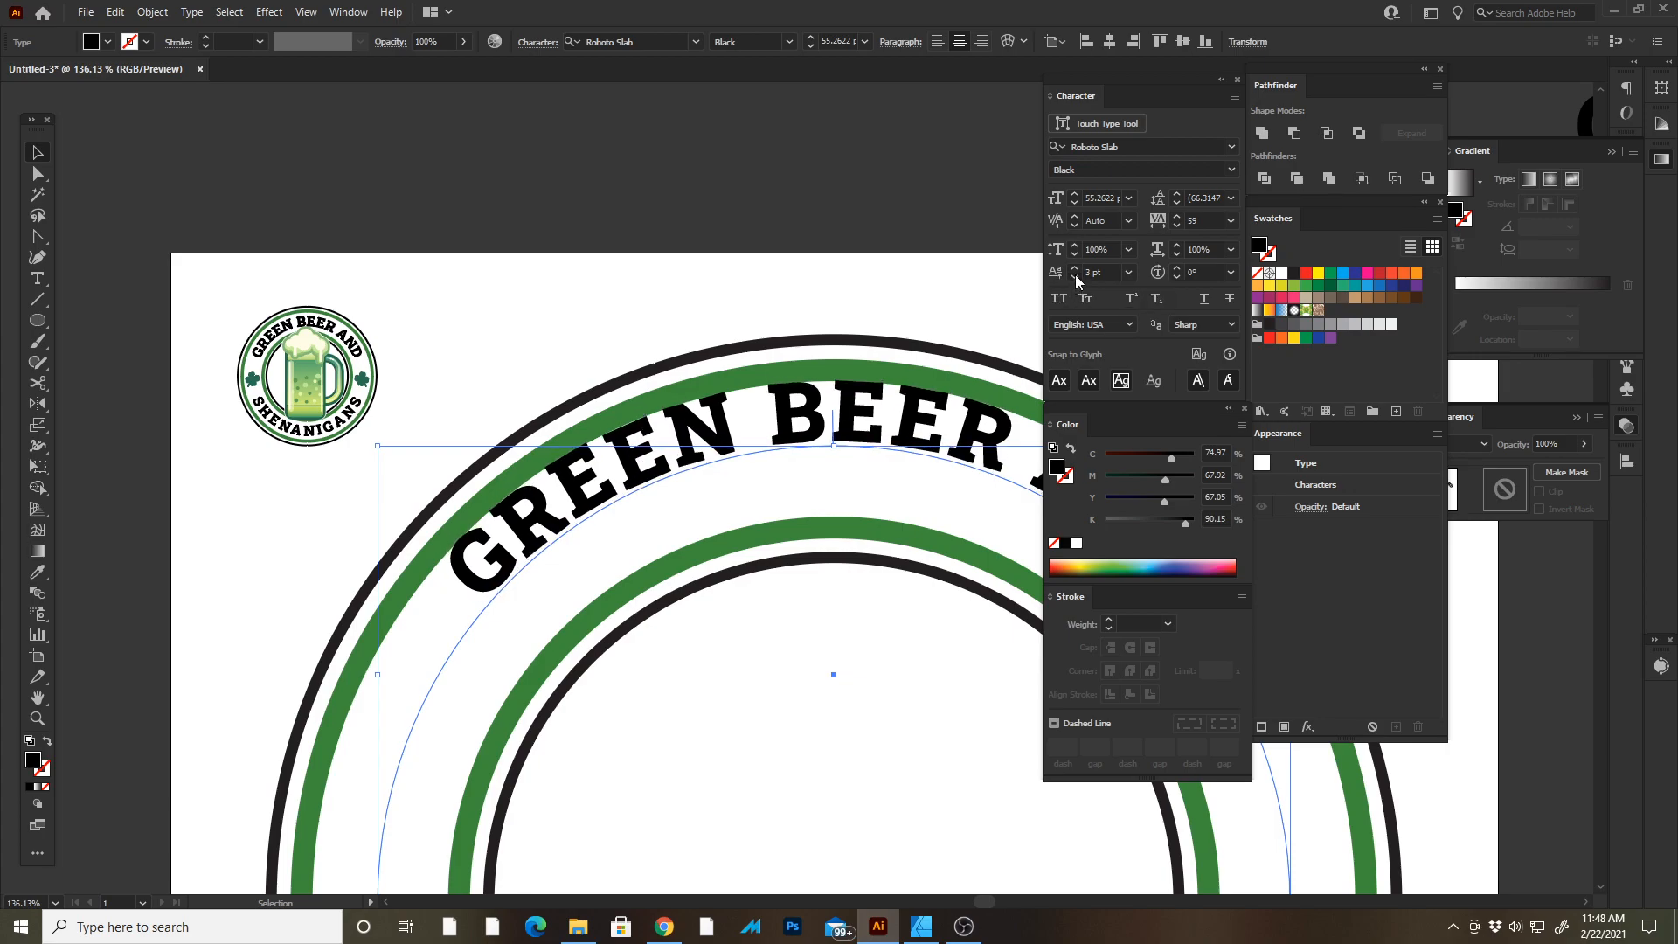
left_click(1075, 276)
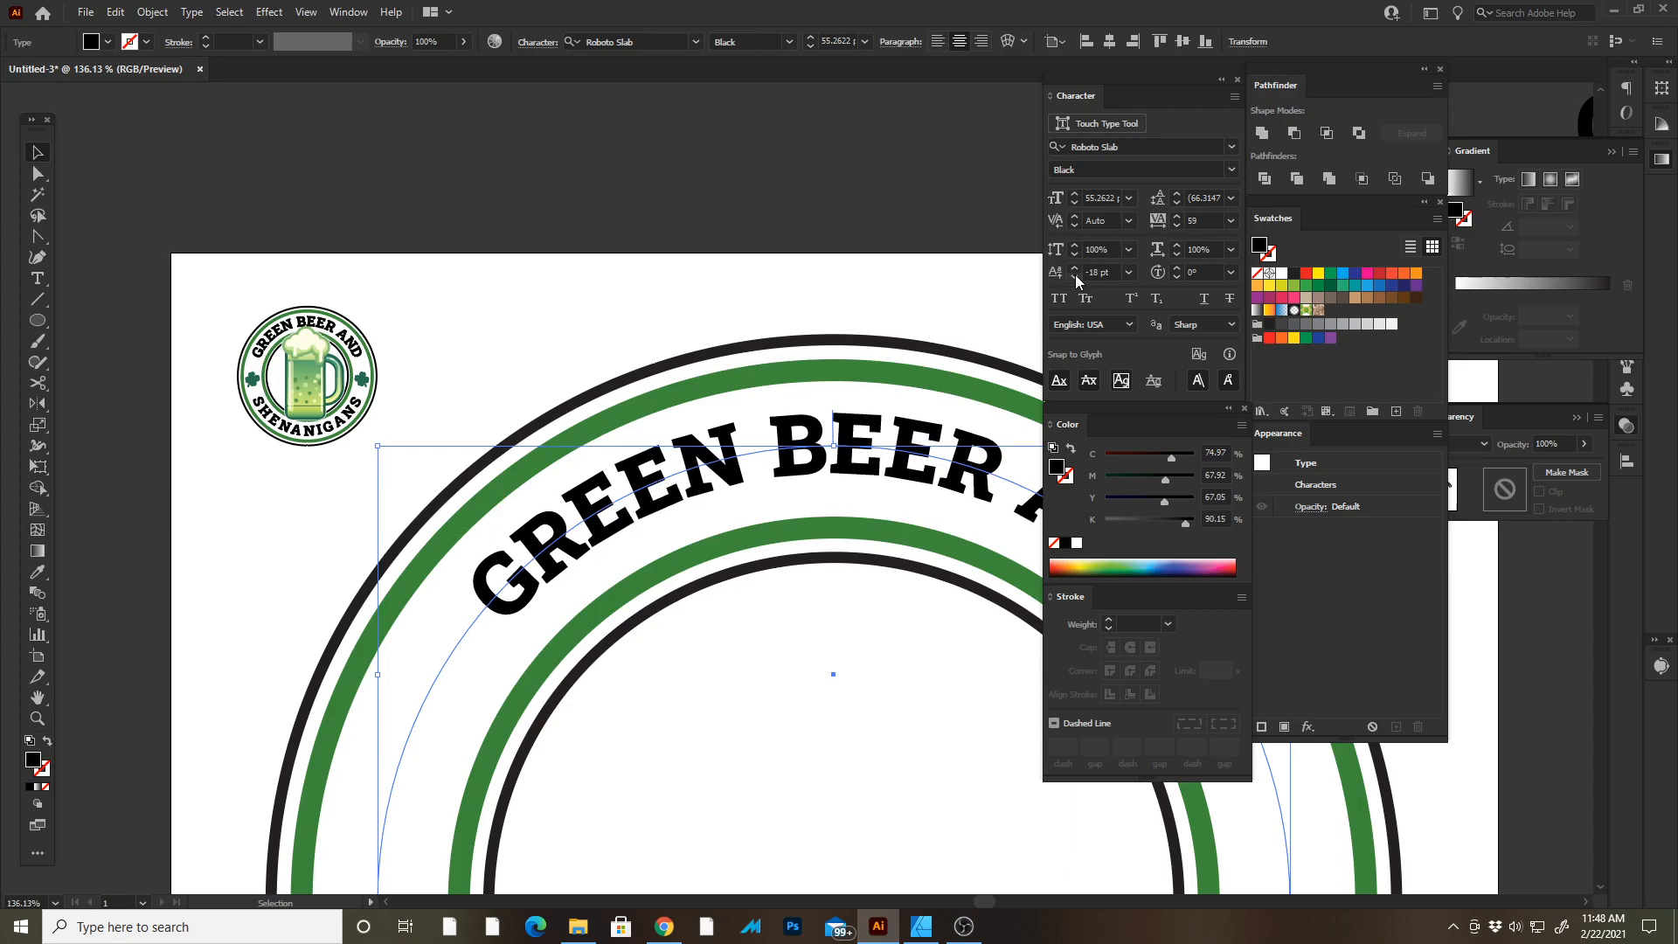
key("Tab")
key("ctrl+shift+period")
key("ctrl+shift+period")
key("ctrl+shift+period")
key("ctrl+shift+period")
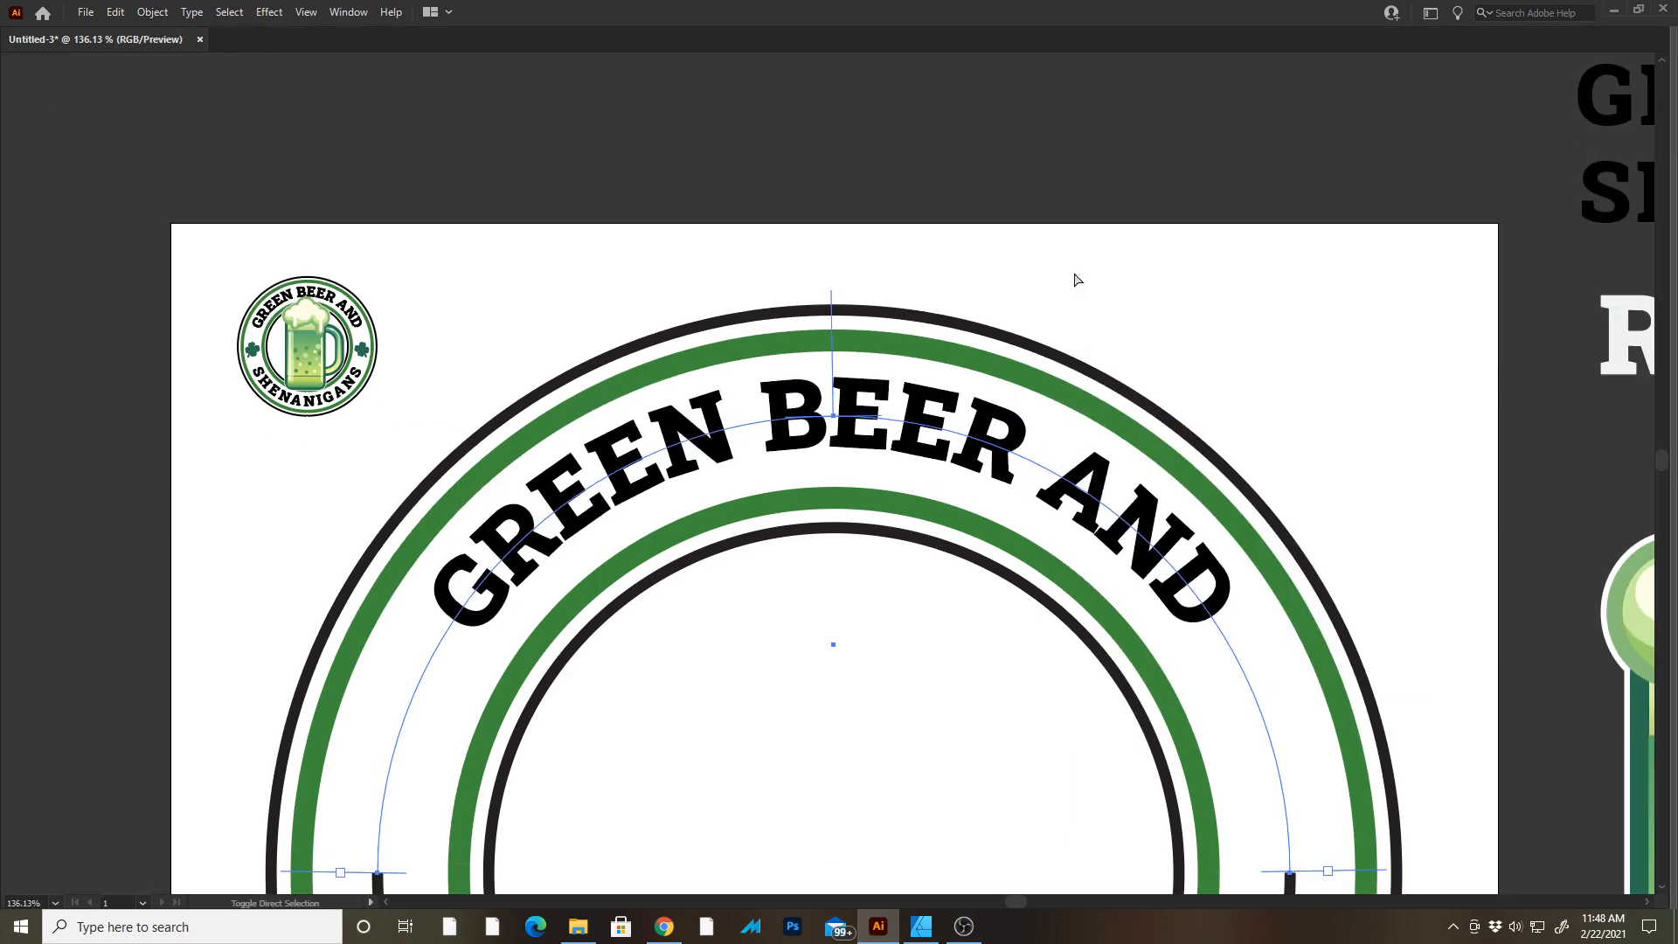
Set the path text's tracking to 100.
key("Tab")
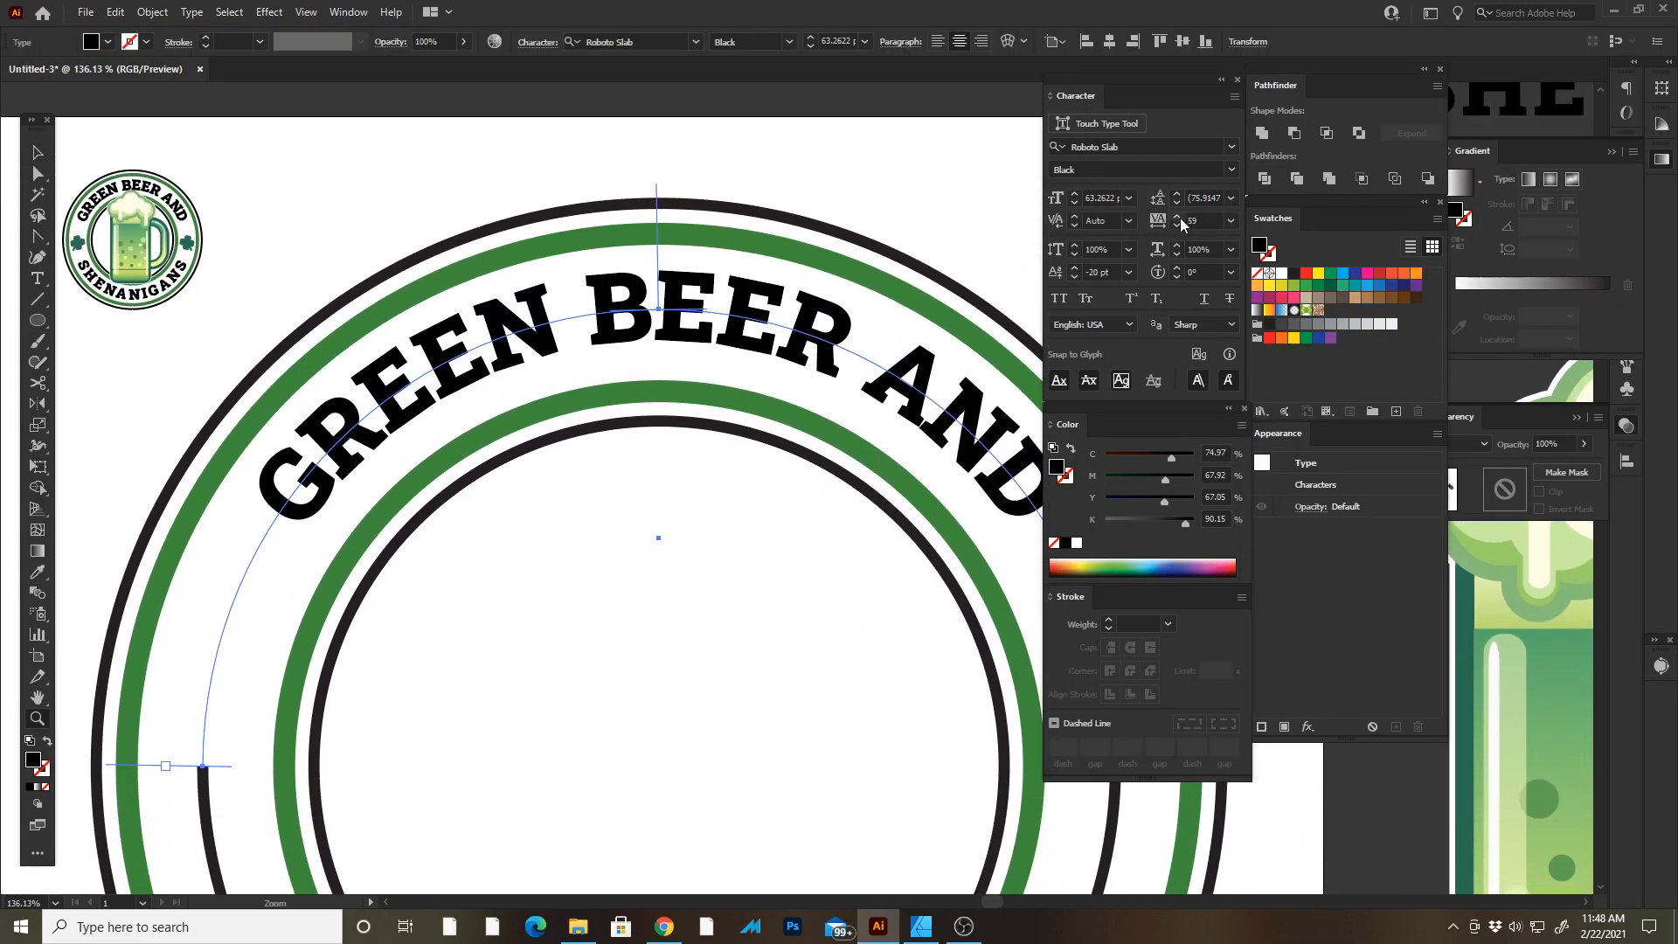
left_click(1177, 216)
left_click(1177, 216)
left_click(1177, 216)
left_click(1178, 216)
left_click(1177, 217)
left_click(1178, 217)
left_click(1178, 216)
left_click(1177, 216)
left_click(1231, 221)
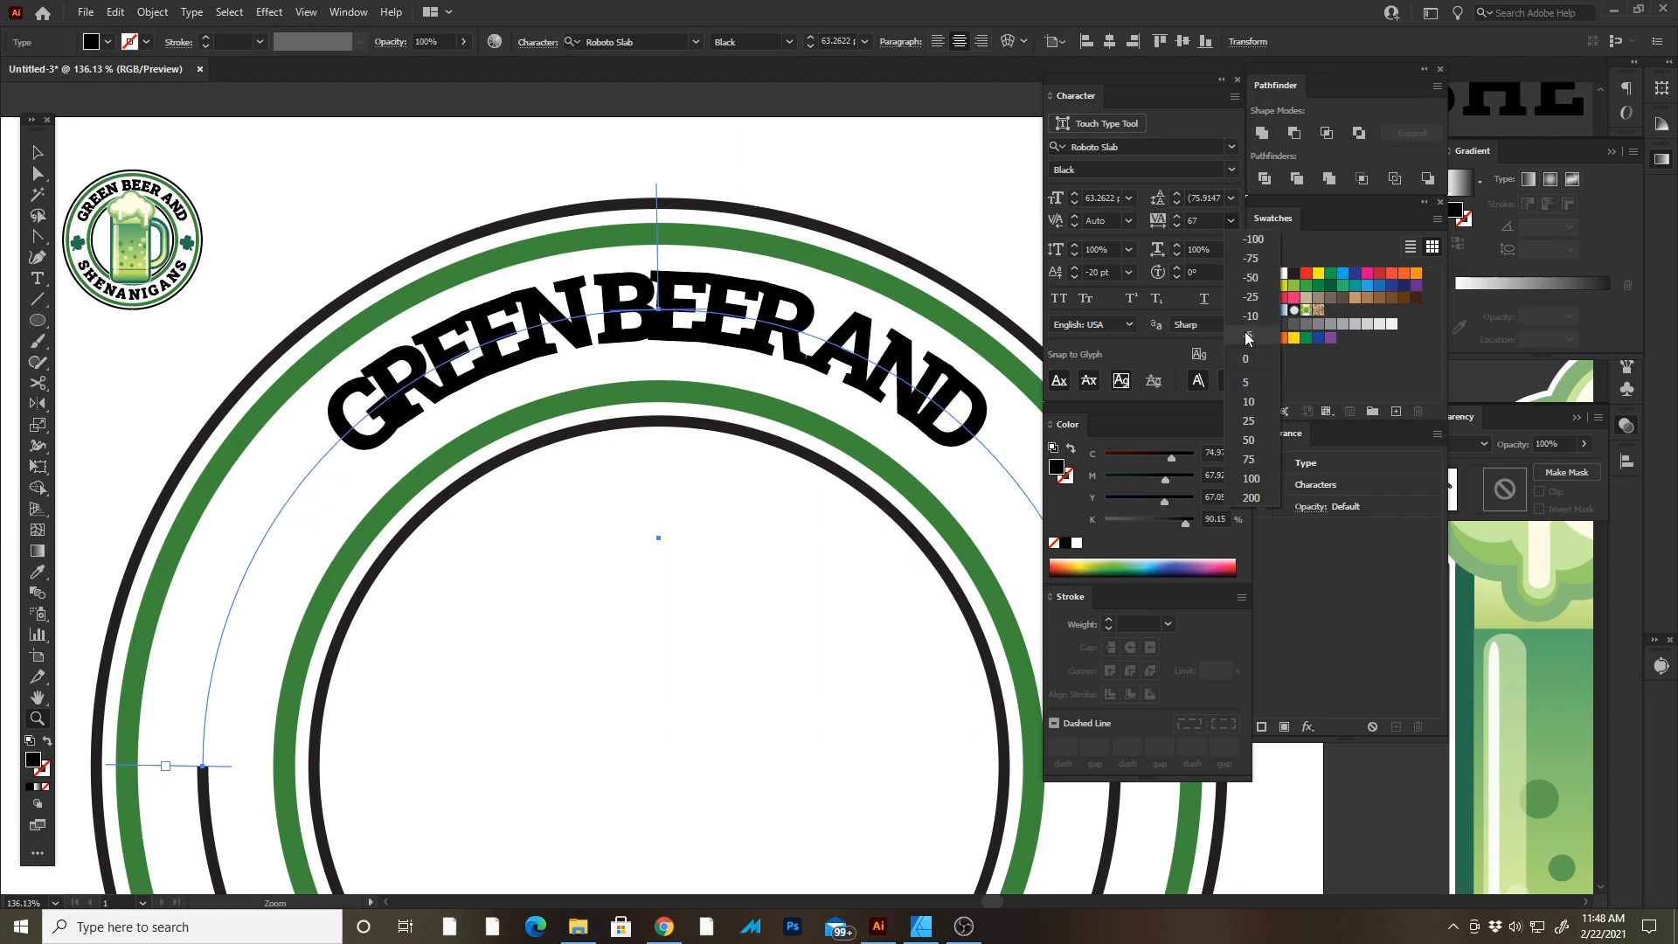
left_click(1248, 358)
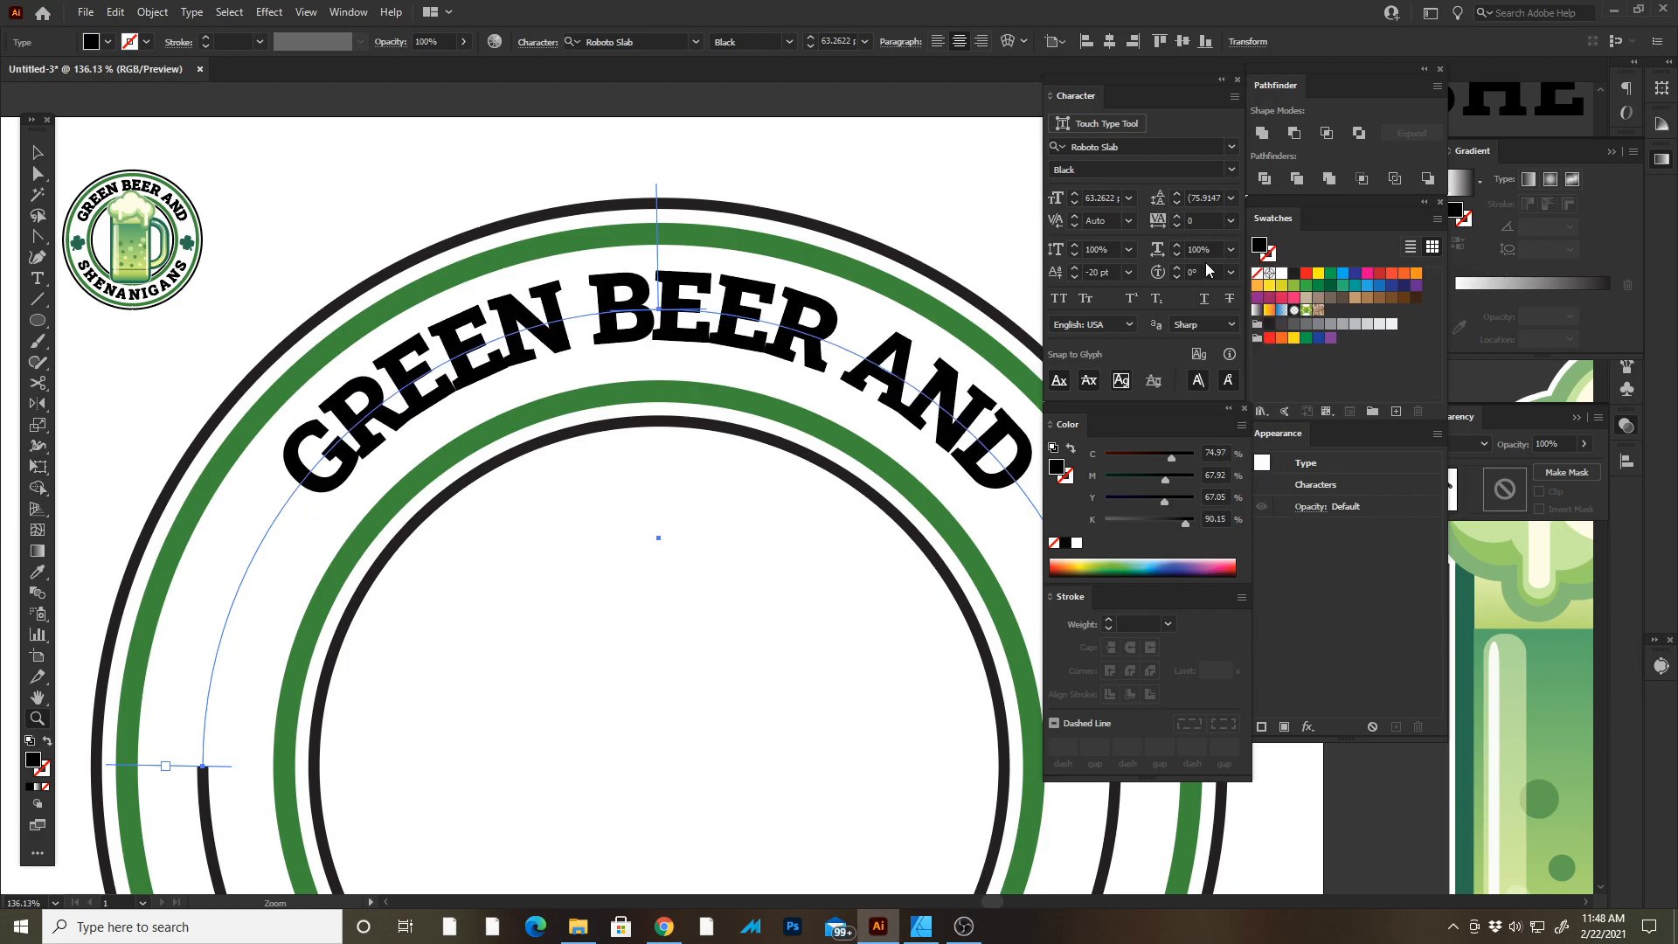
left_click(1231, 249)
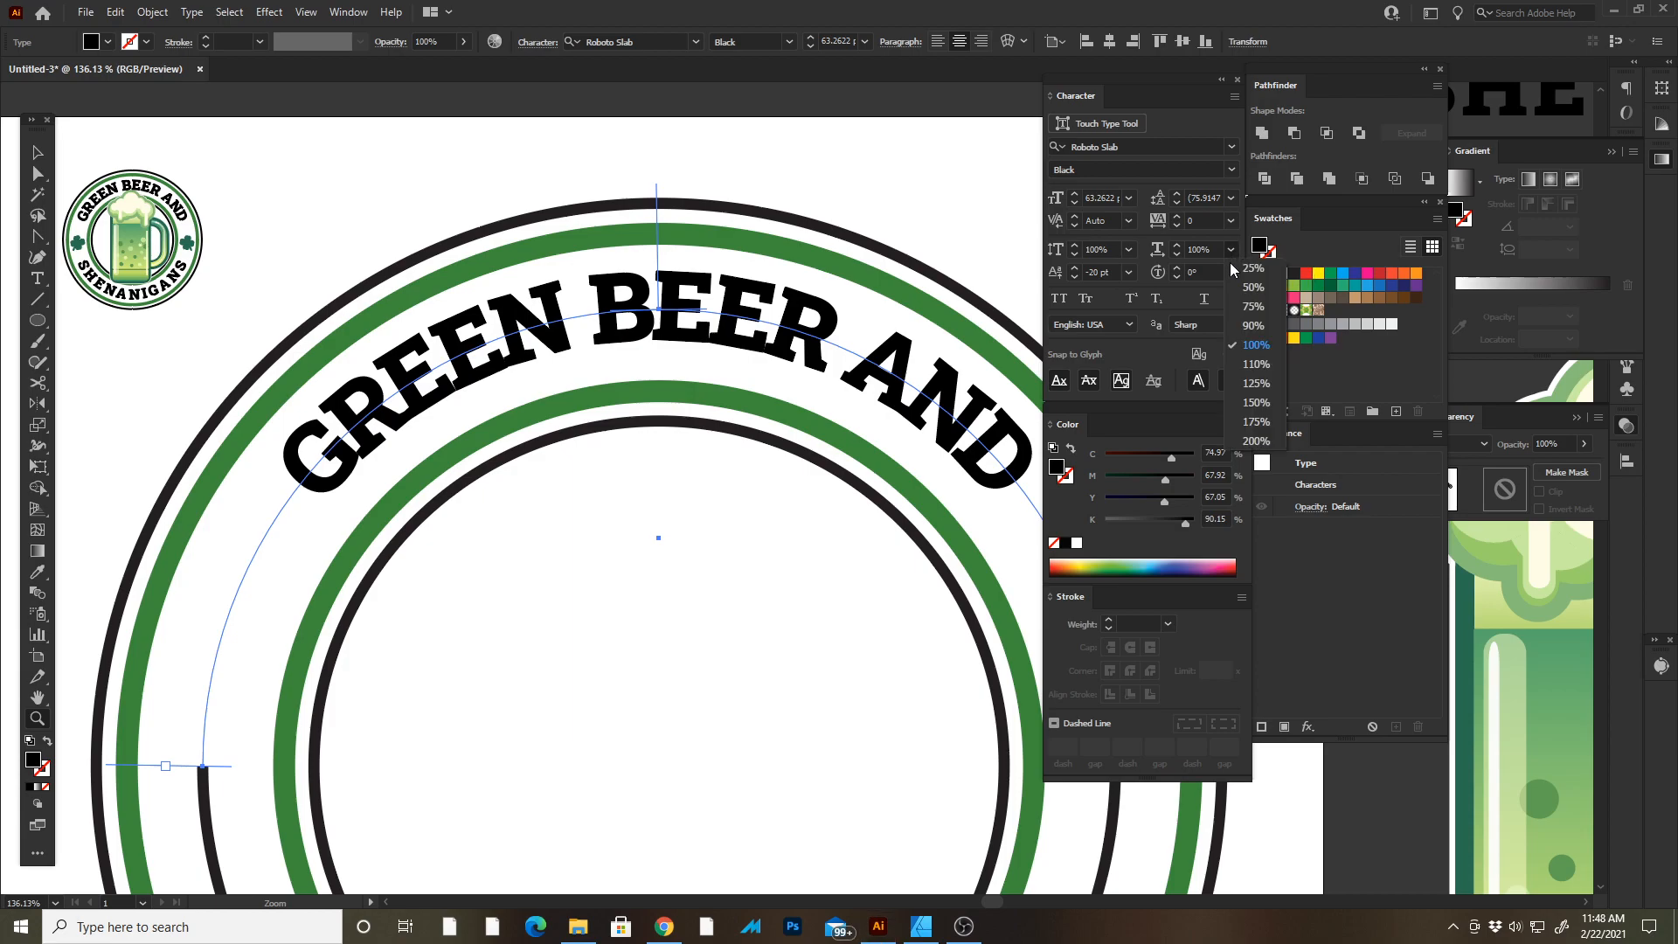
left_click(1259, 345)
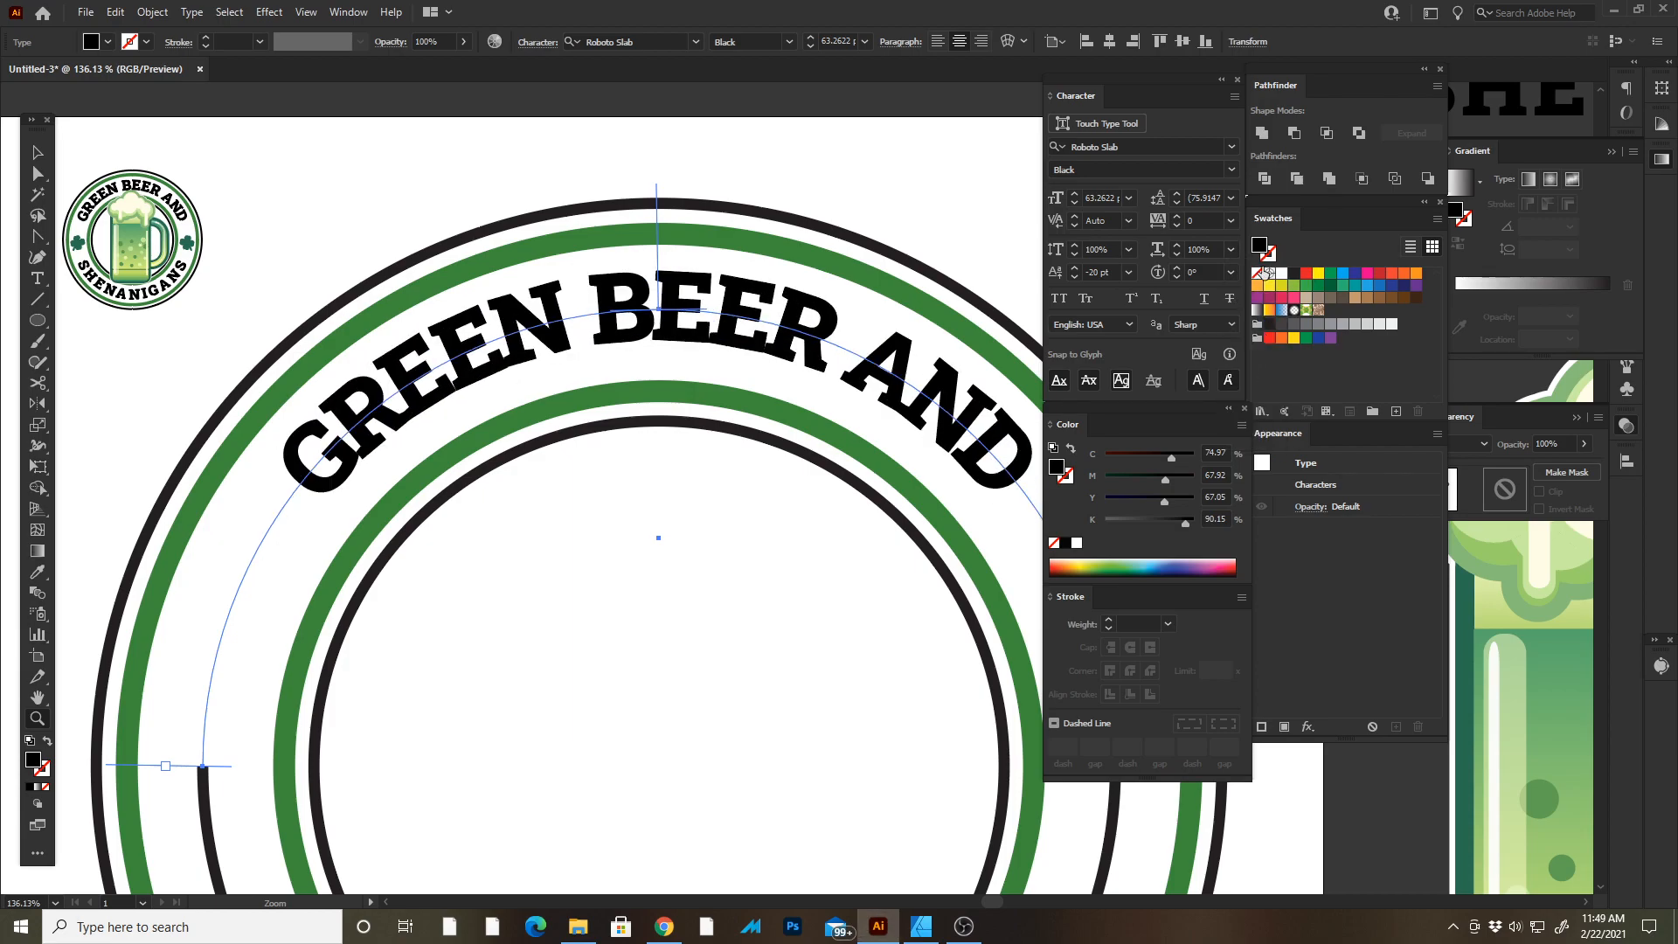
left_click(1232, 219)
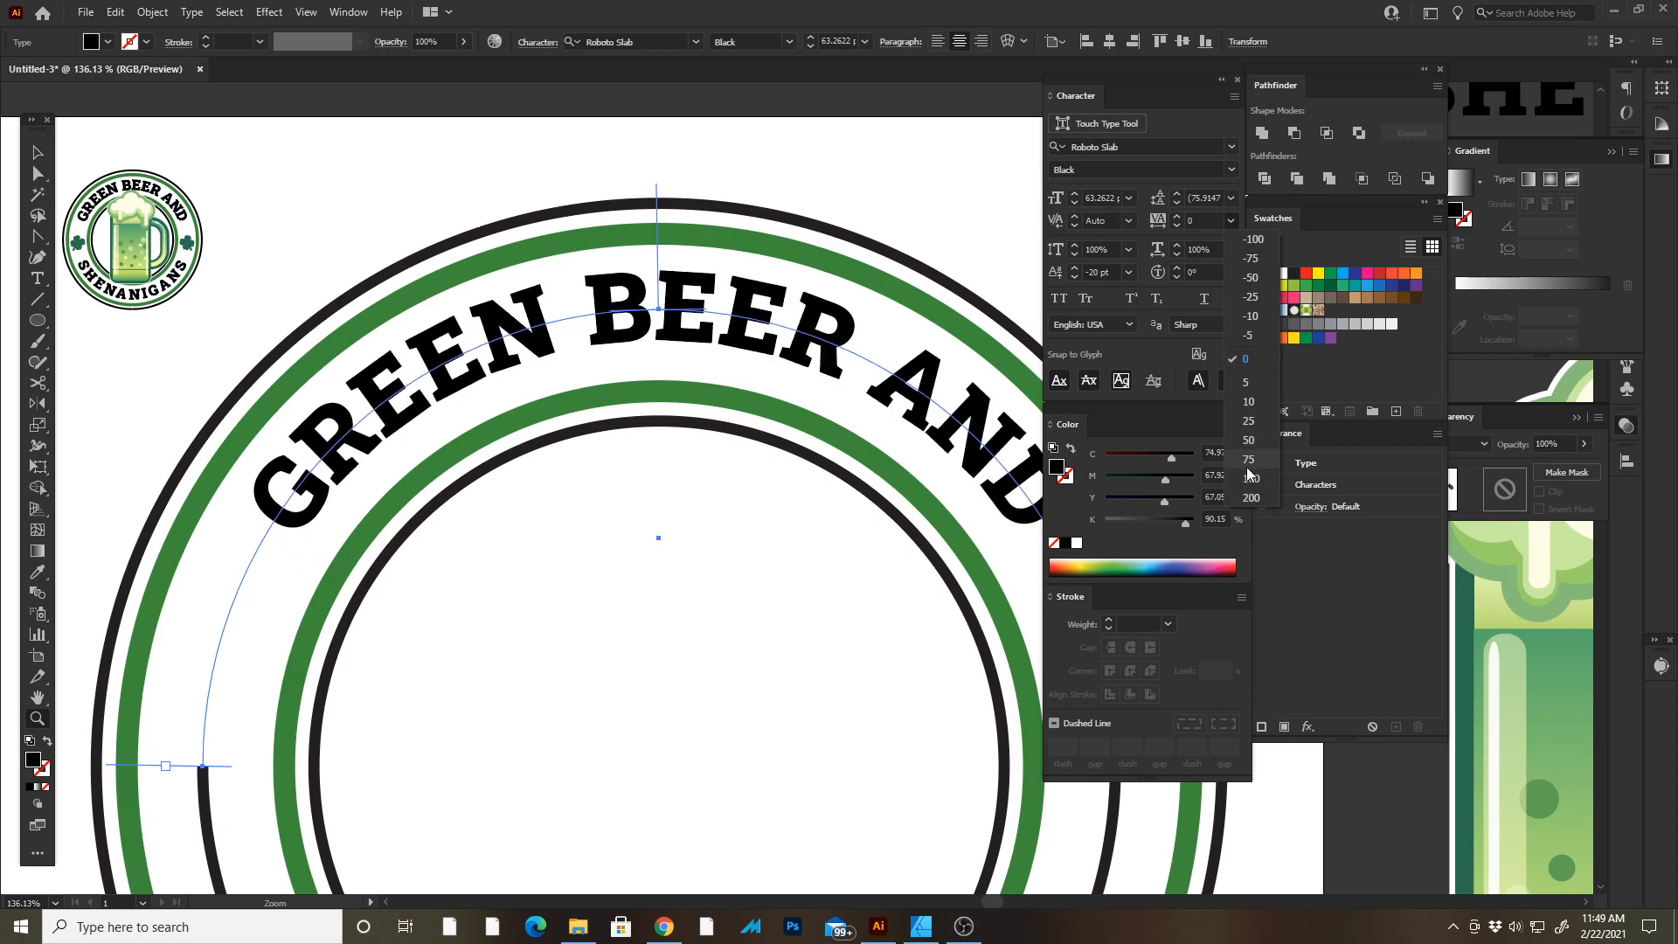
left_click(1249, 470)
key("Tab")
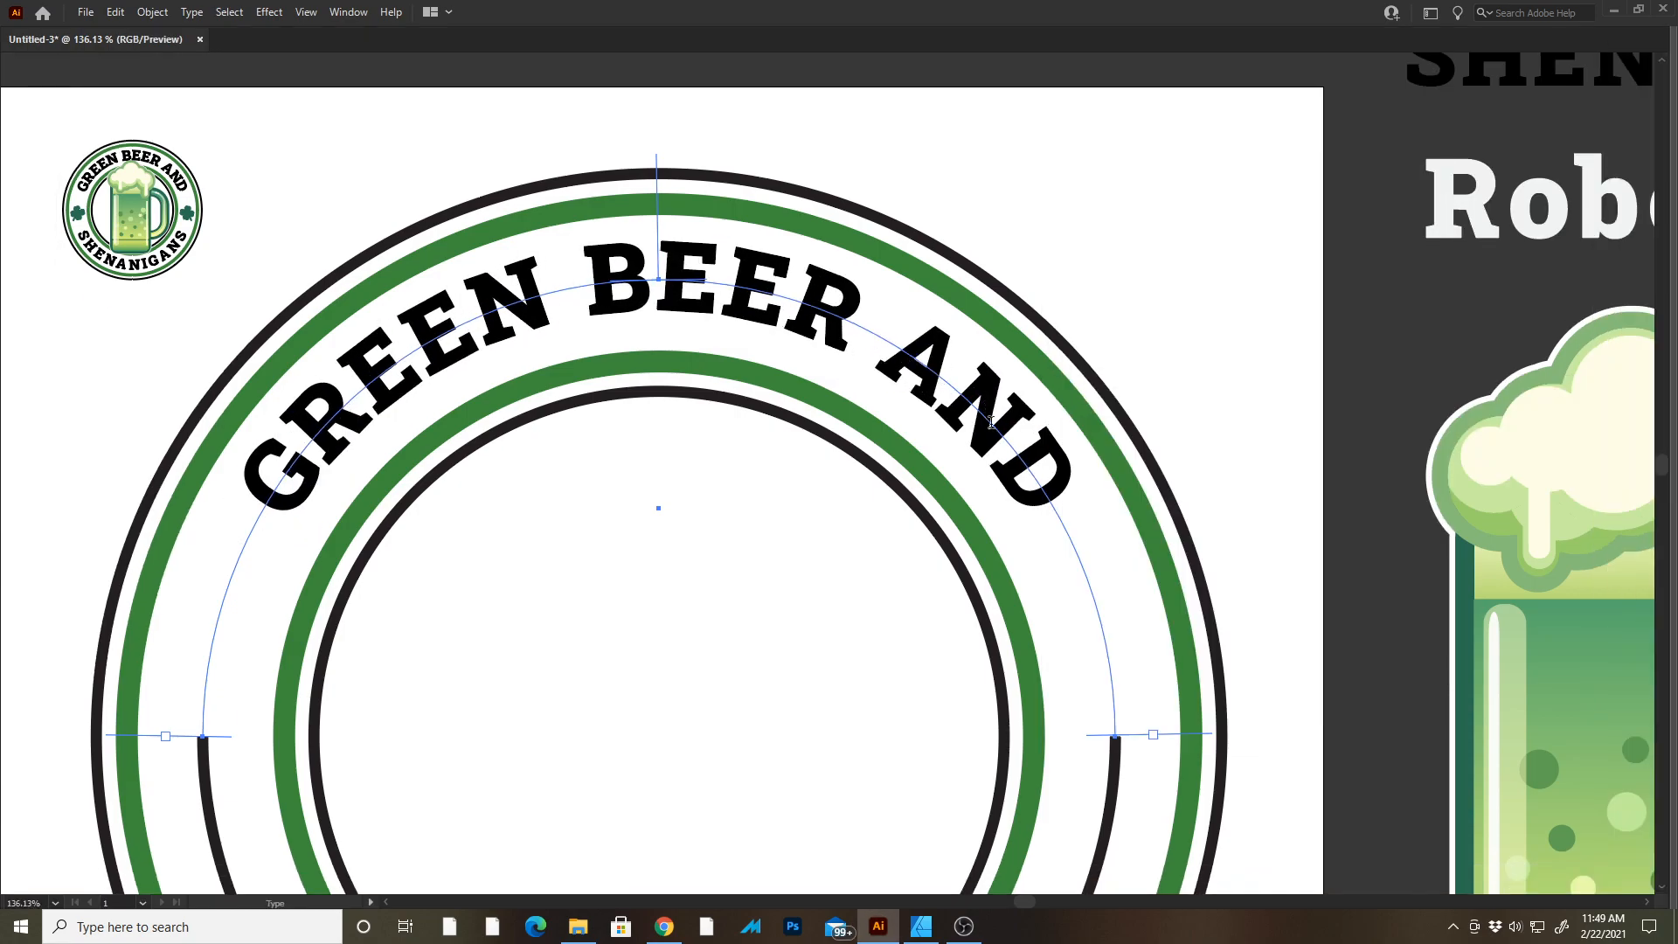
Adjust the kerning between individual letters of GREEN BEER AND to even out the spacing.
left_click(658, 282)
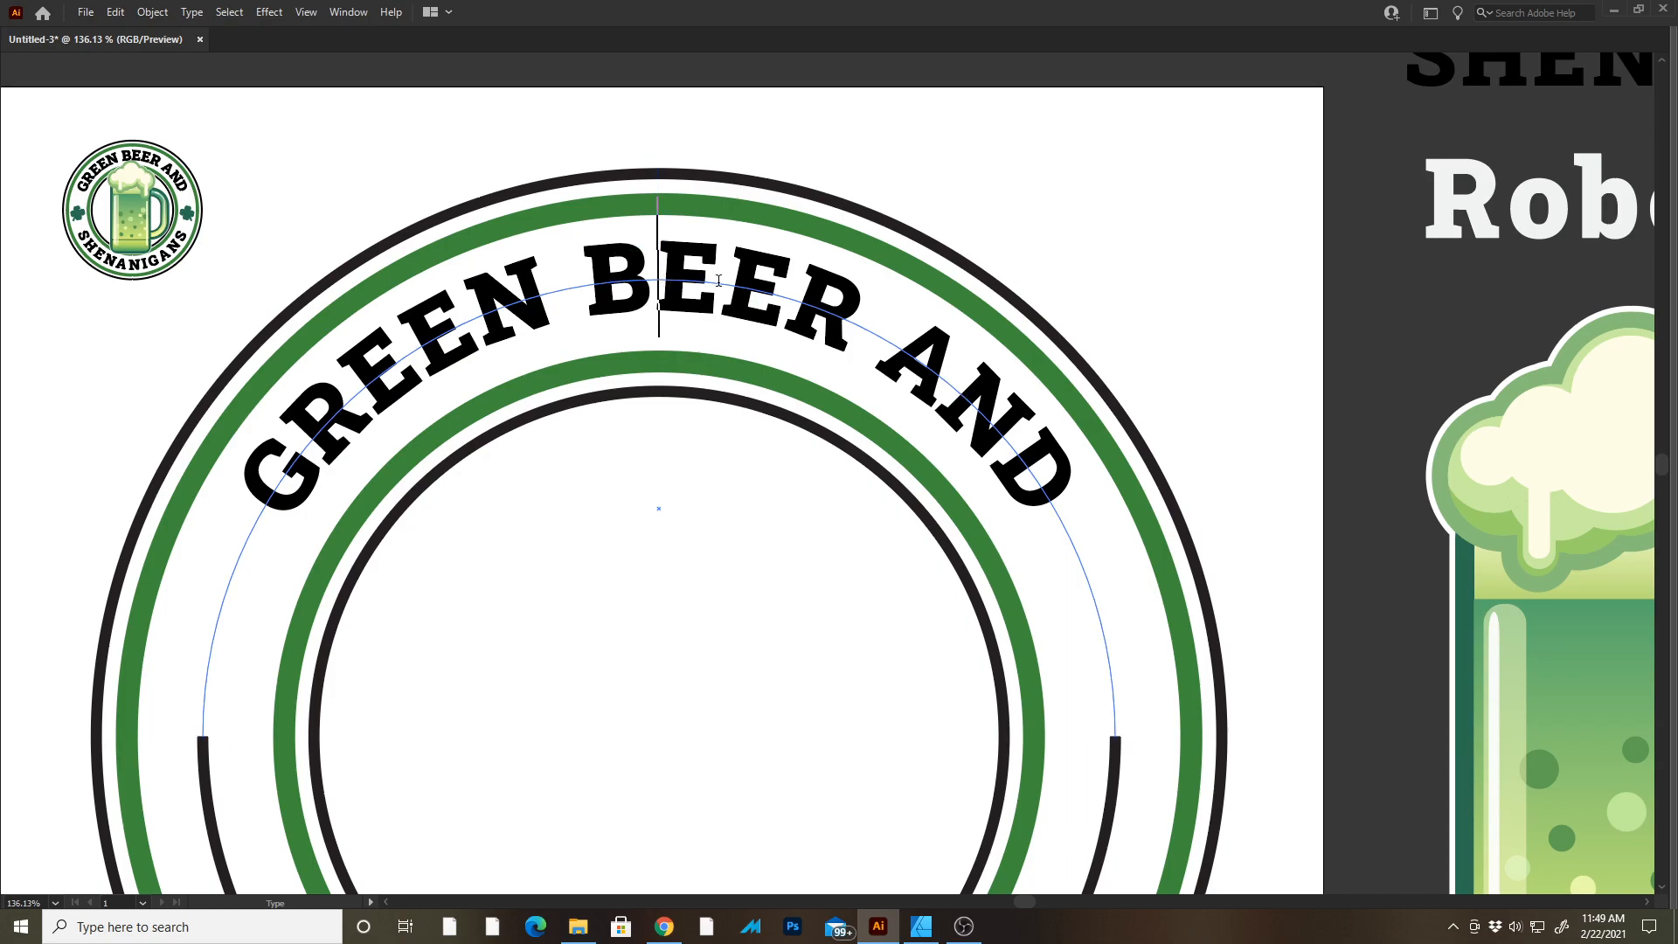
key("alt+Left")
key("Right")
key("alt+Left")
key("Right")
key("alt+Left")
key("Left")
key("Left")
key("Left")
key("Left")
key("Left")
key("Left")
key("alt+Left")
key("Left")
key("alt+Left")
key("ctrl+z")
key("Right")
key("Right")
key("Right")
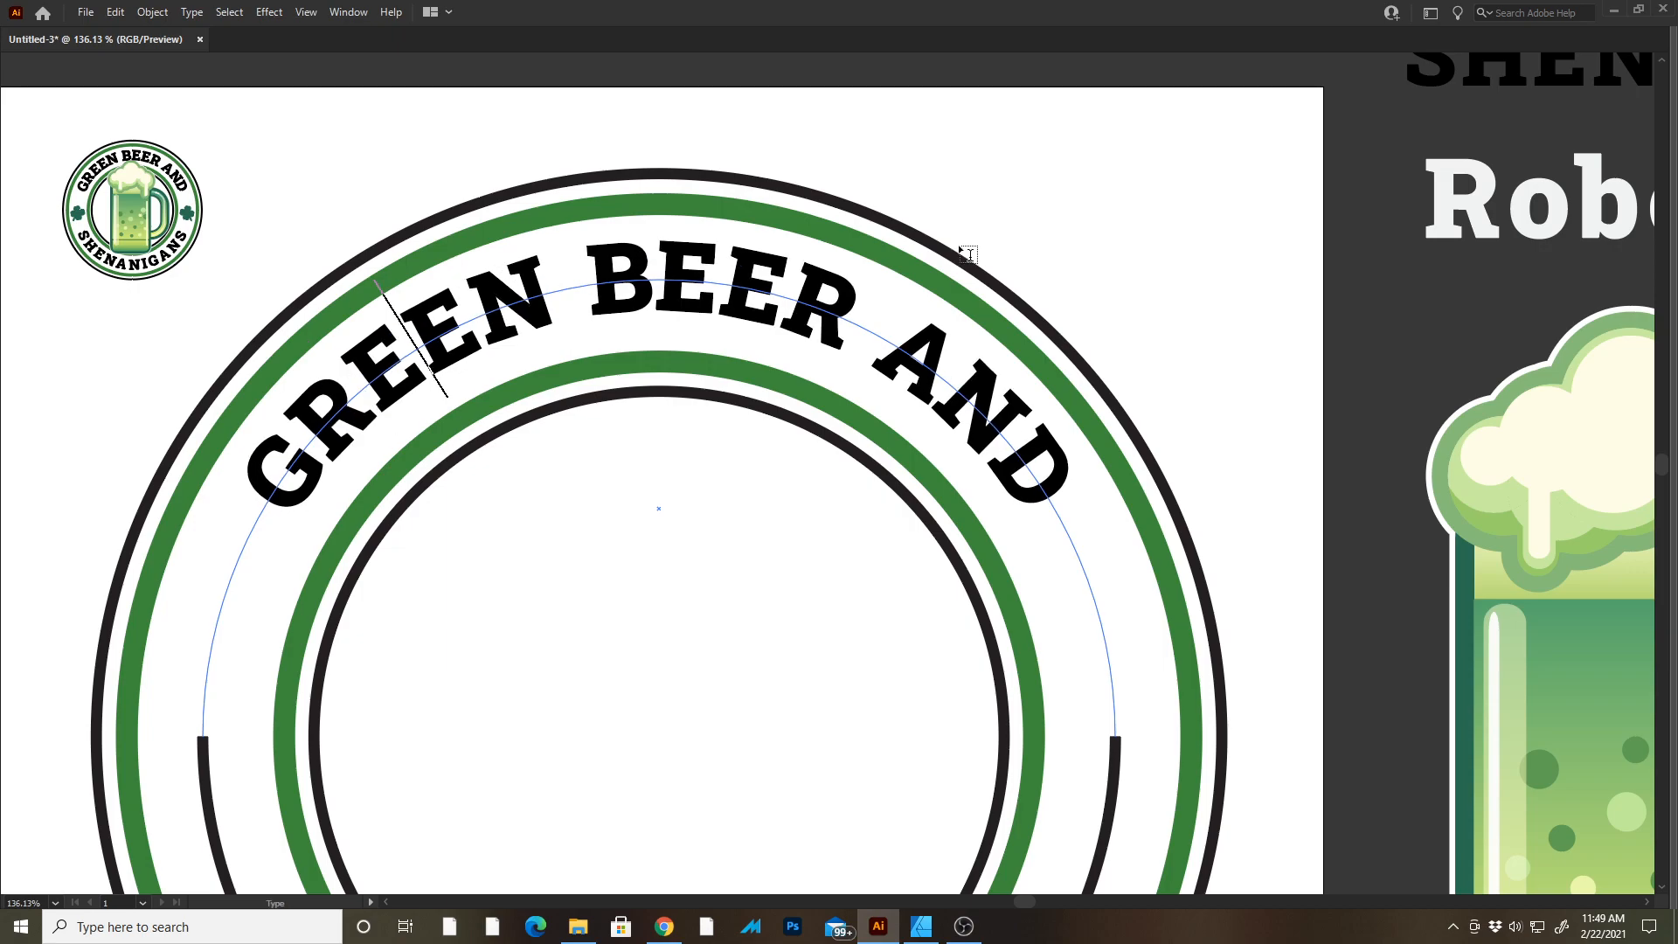
key("Left")
key("alt+Left")
key("Right")
key("Right")
key("Right")
key("Right")
key("Right")
key("Left")
key("alt+Right")
key("Escape")
Start a new line of path text on the lower half of the inner circular guide path with the Type on a Path tool.
key("z")
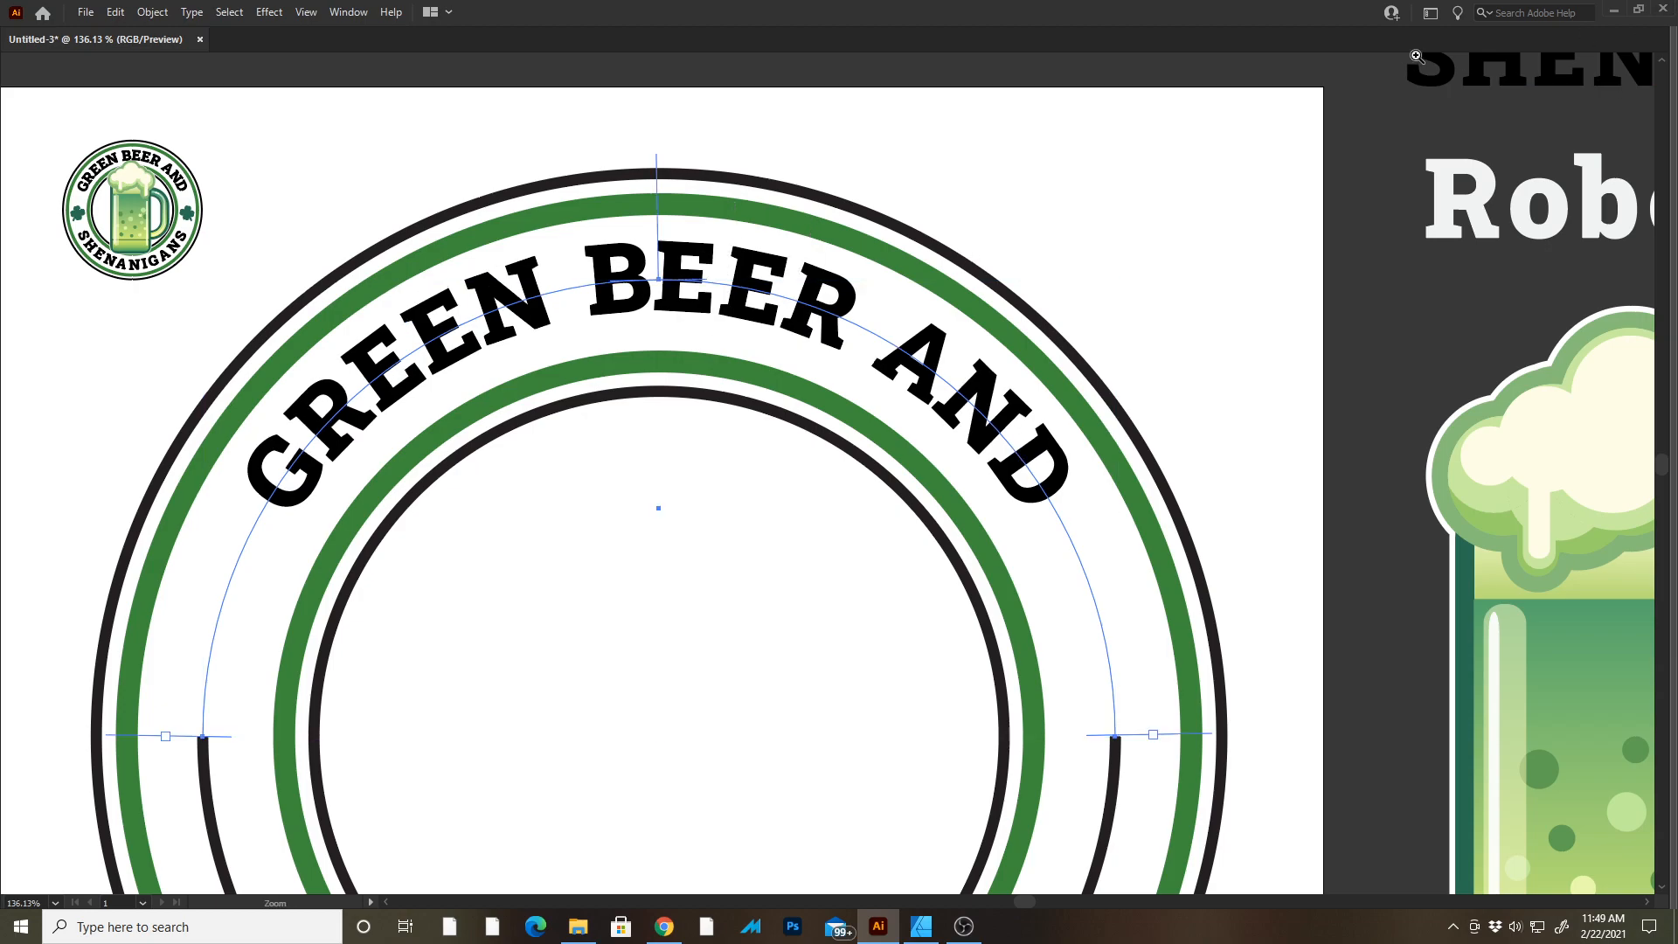
left_click_drag(1149, 253, 1096, 262)
left_click_drag(1281, 641, 1168, 443)
left_click_drag(1106, 558, 1110, 683)
key("t")
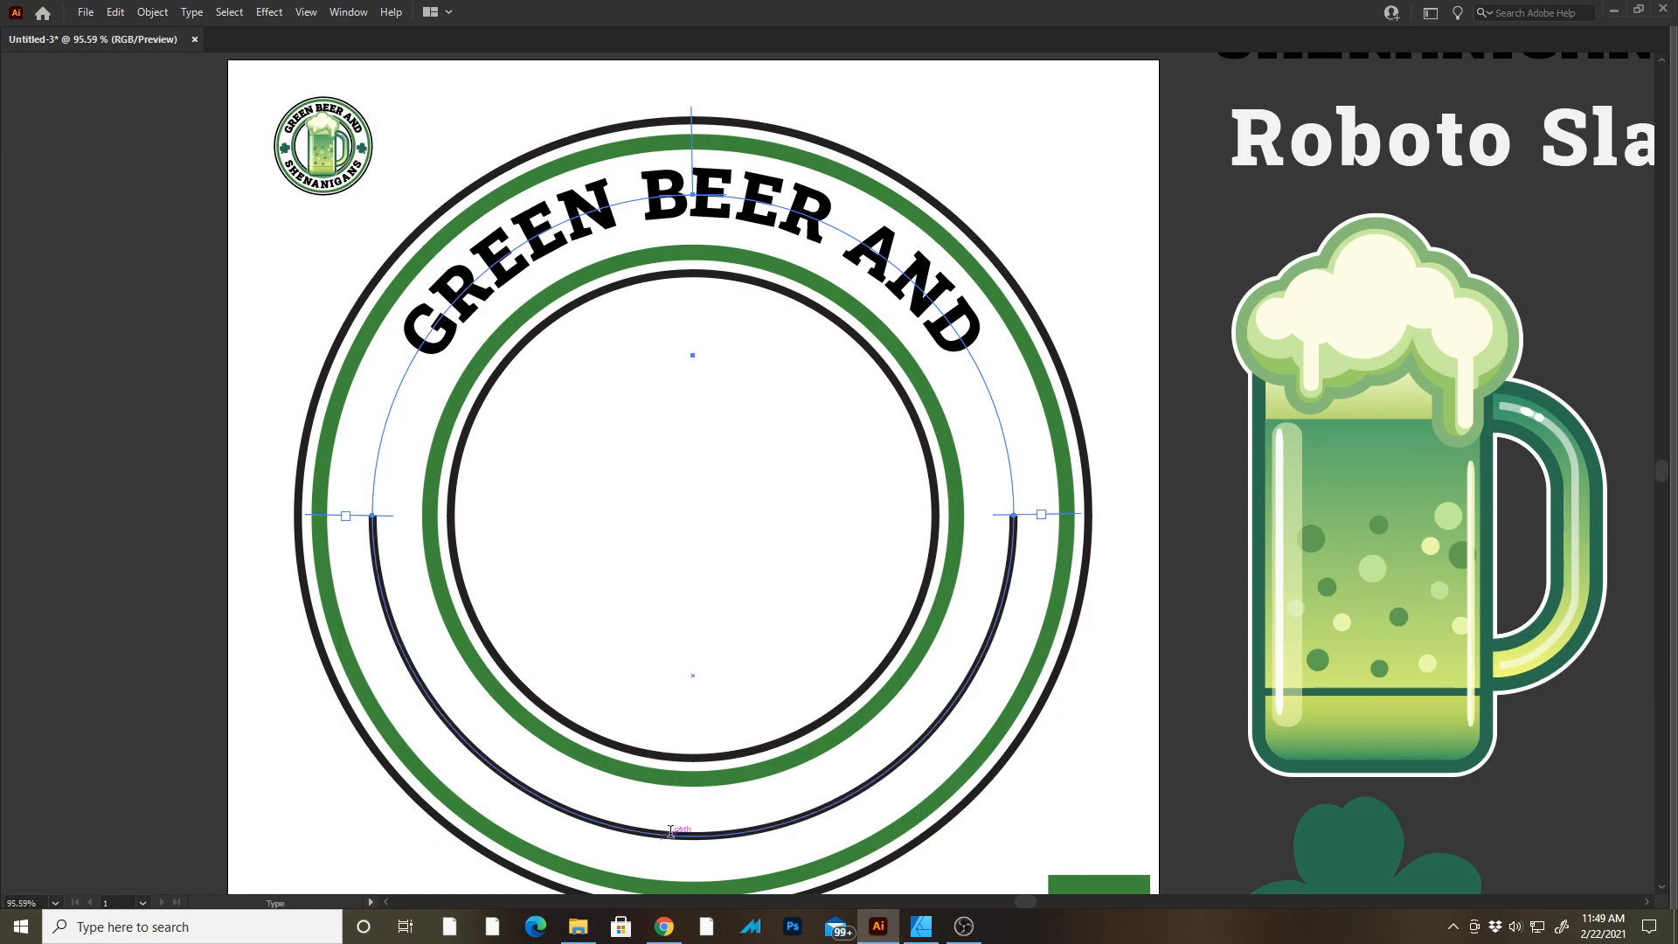
key("Tab")
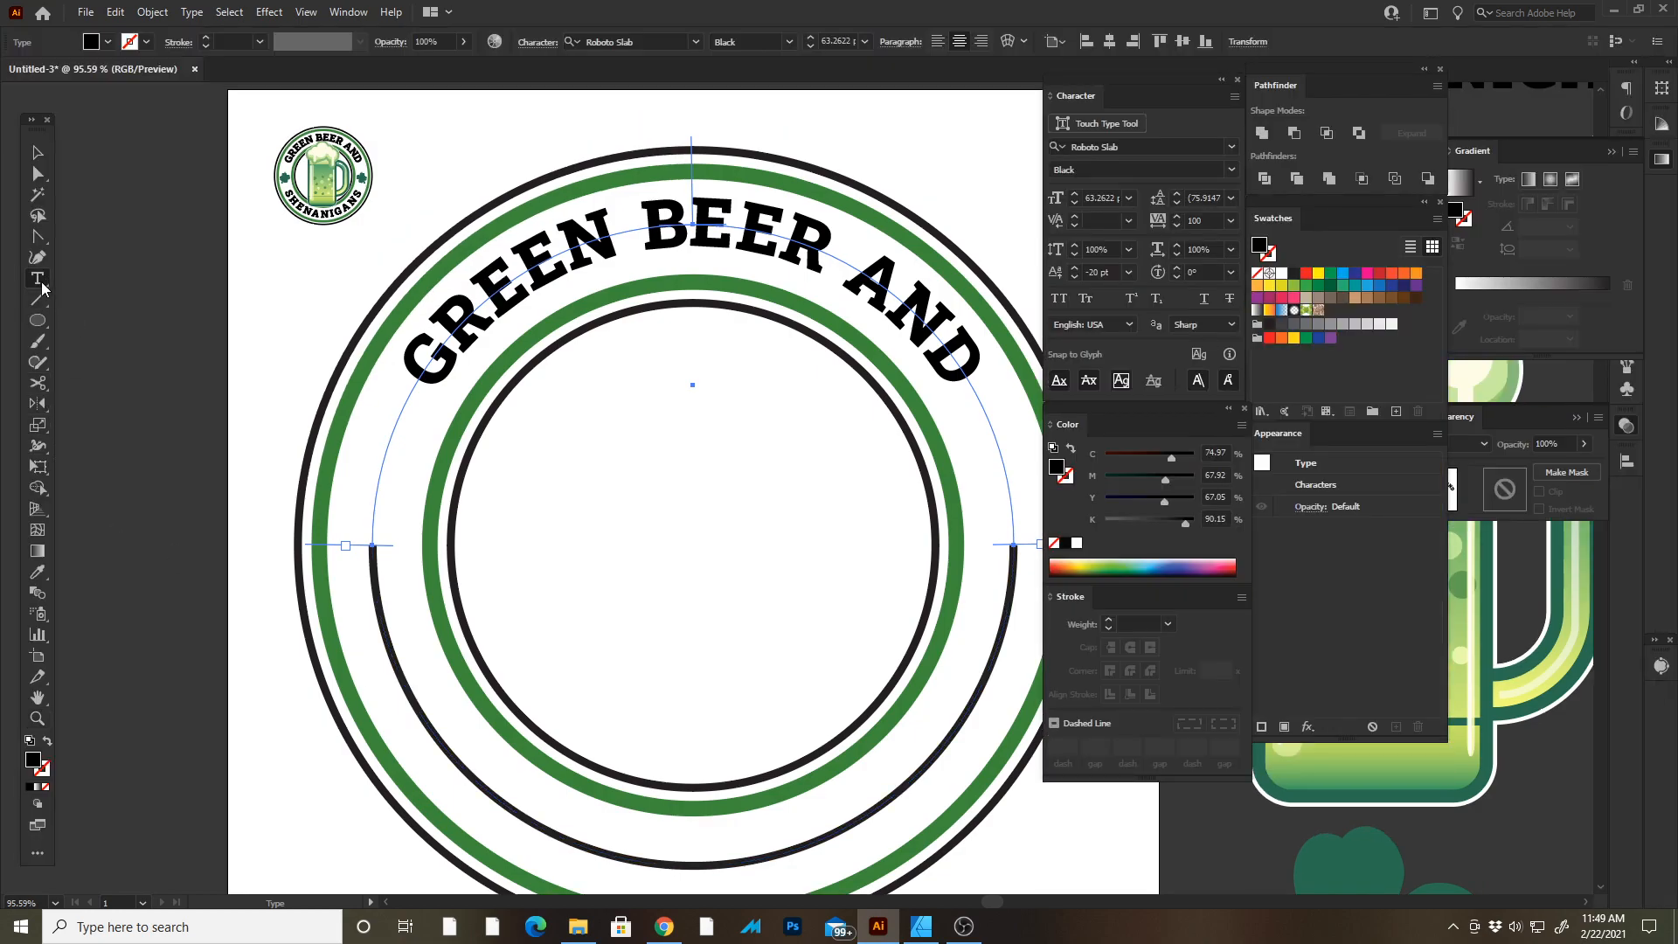
left_click_drag(41, 287, 96, 296)
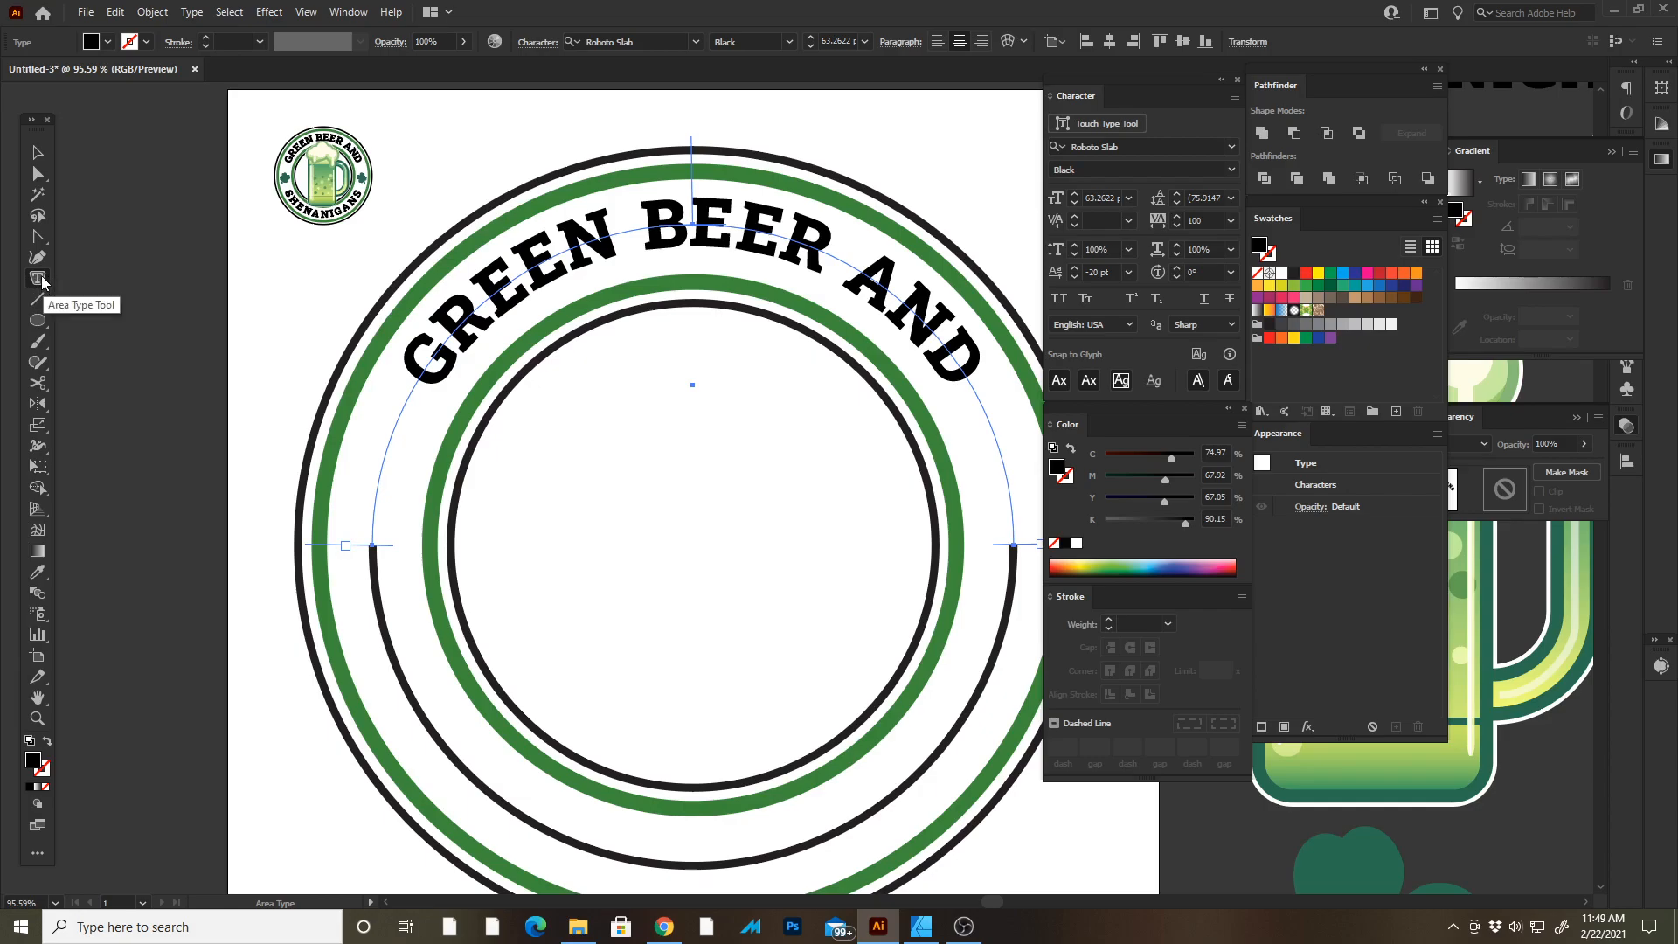
key("t")
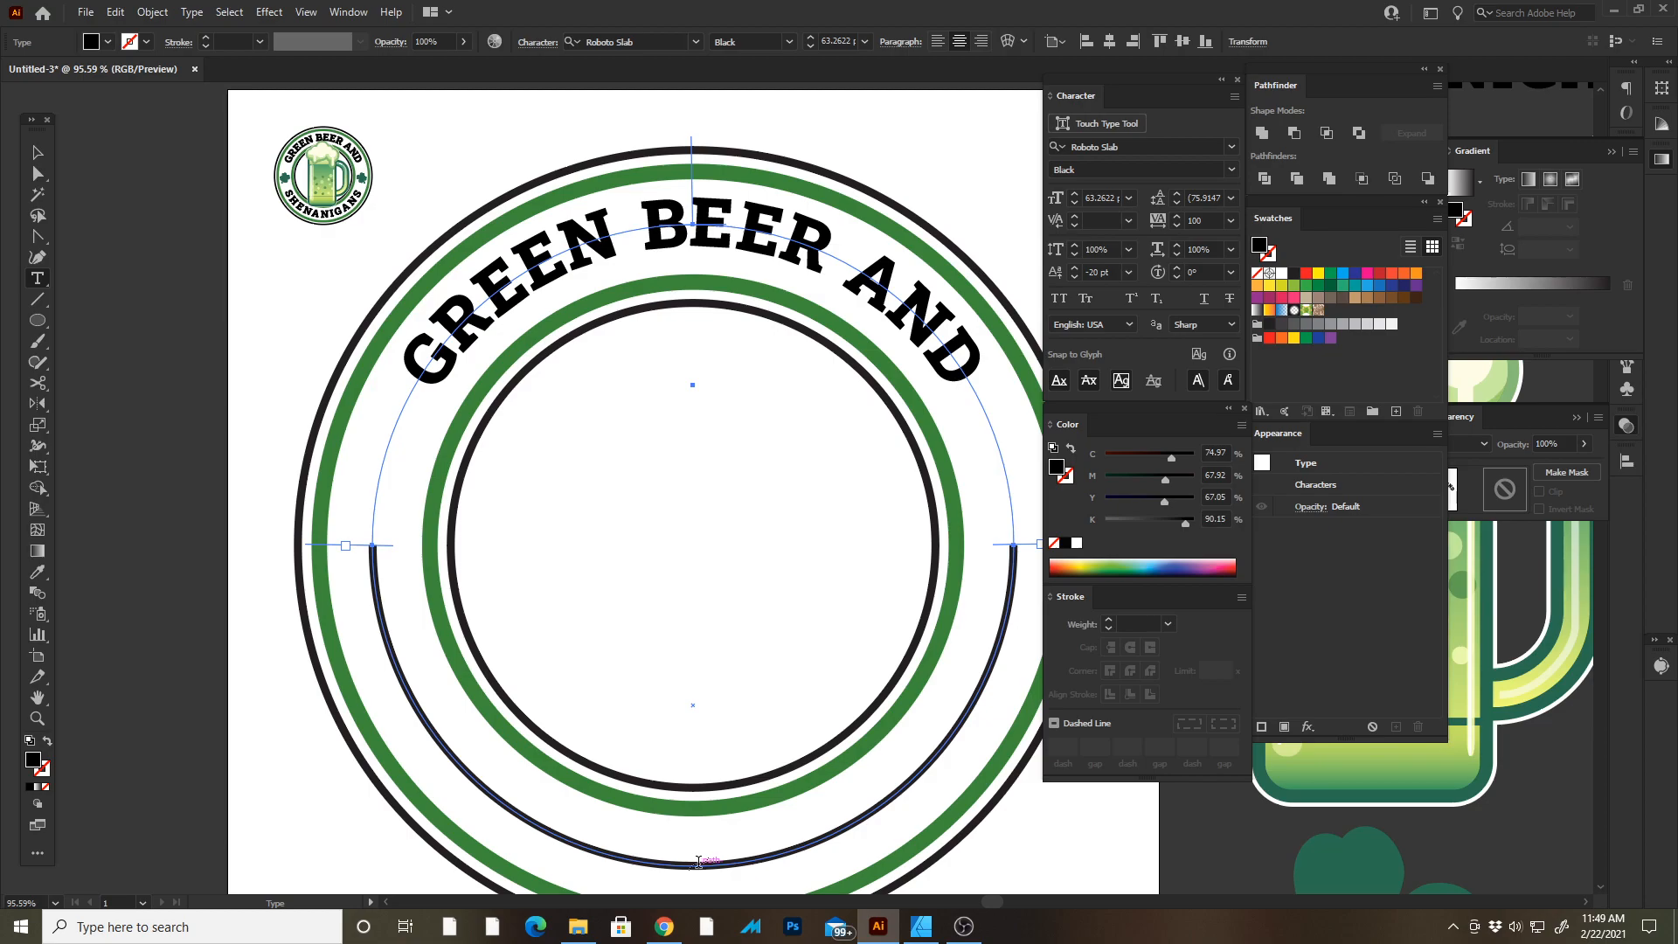
left_click_drag(712, 858, 686, 477)
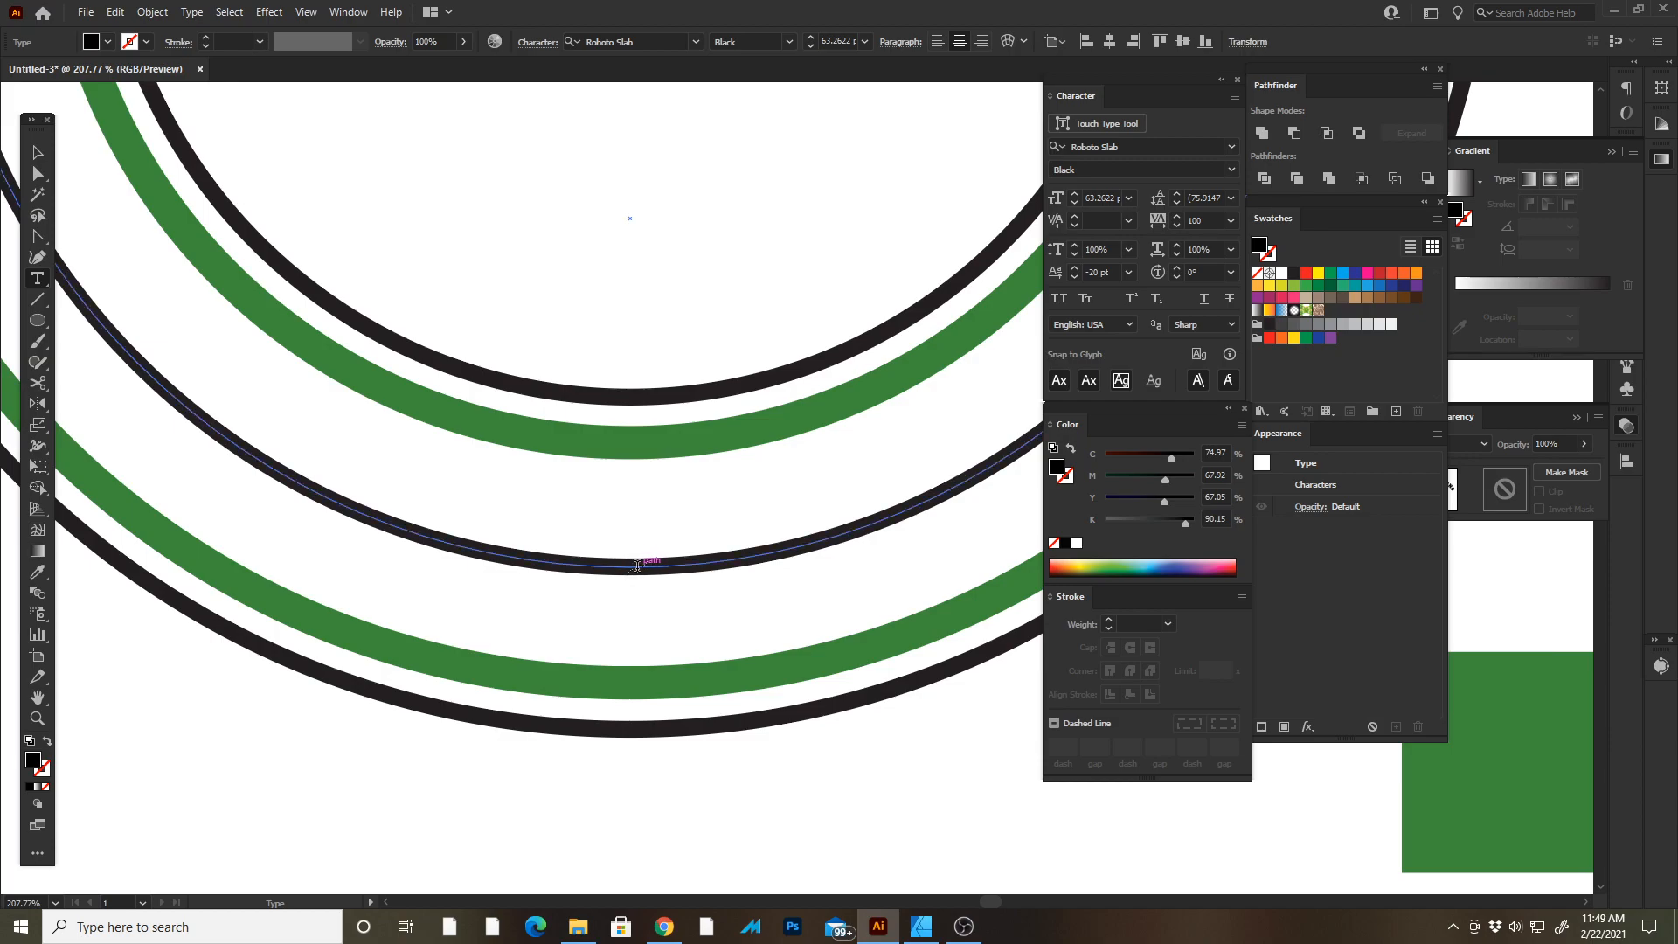
left_click(629, 565)
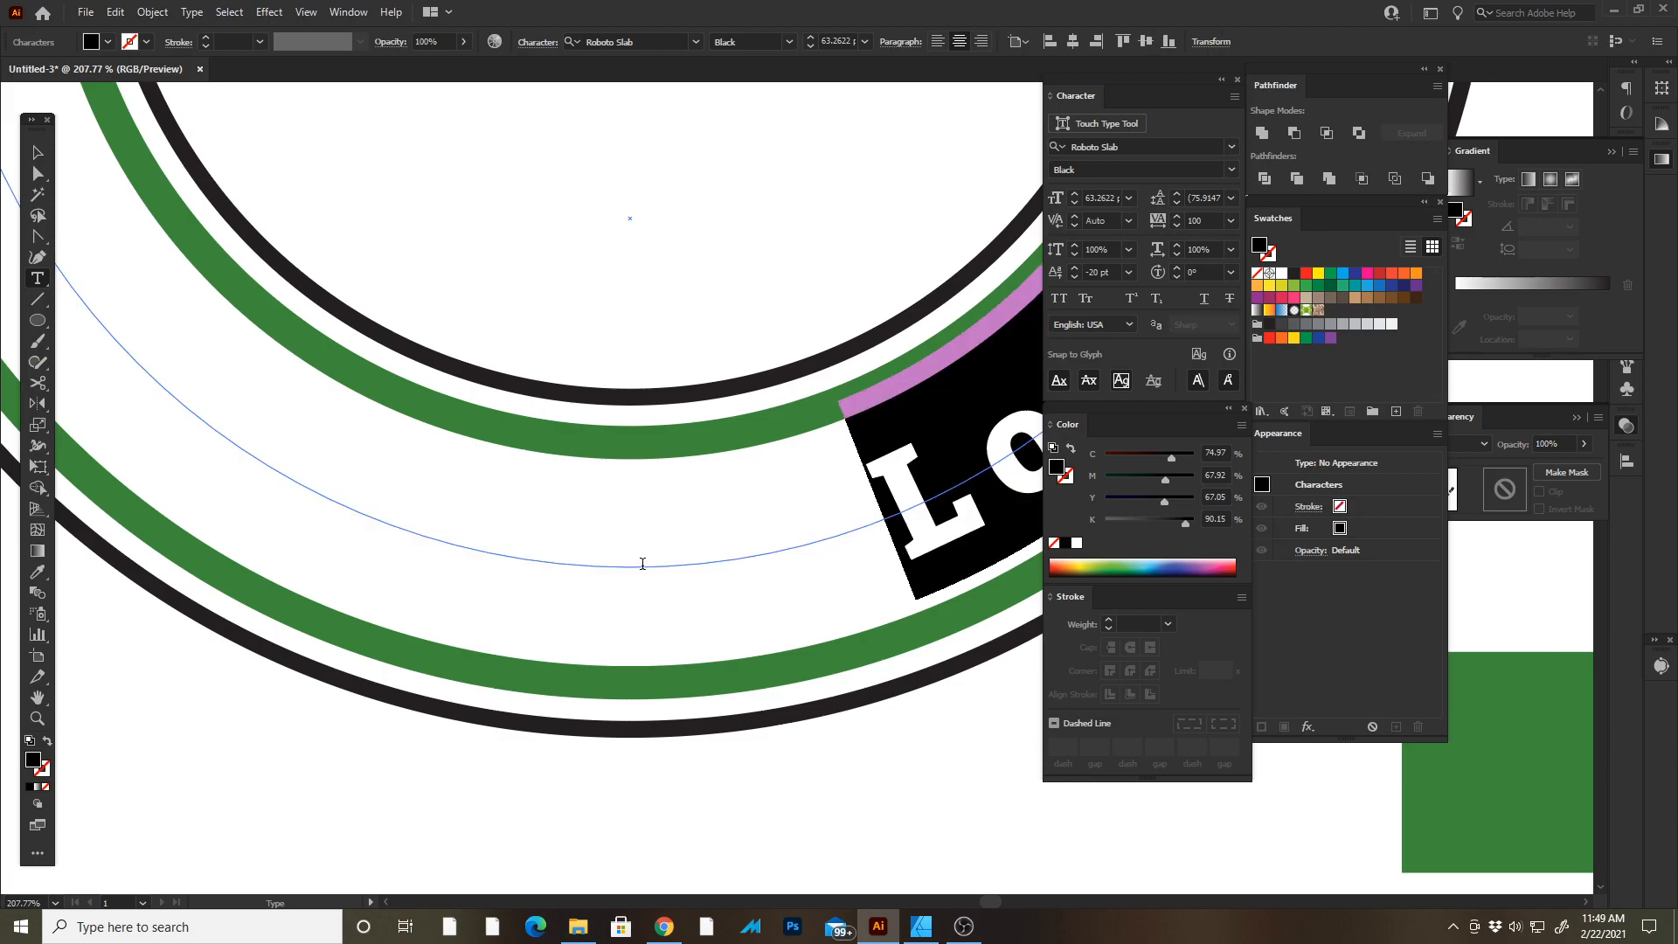
key("Escape")
key("Tab")
left_click_drag(873, 583, 728, 356, "ctrl")
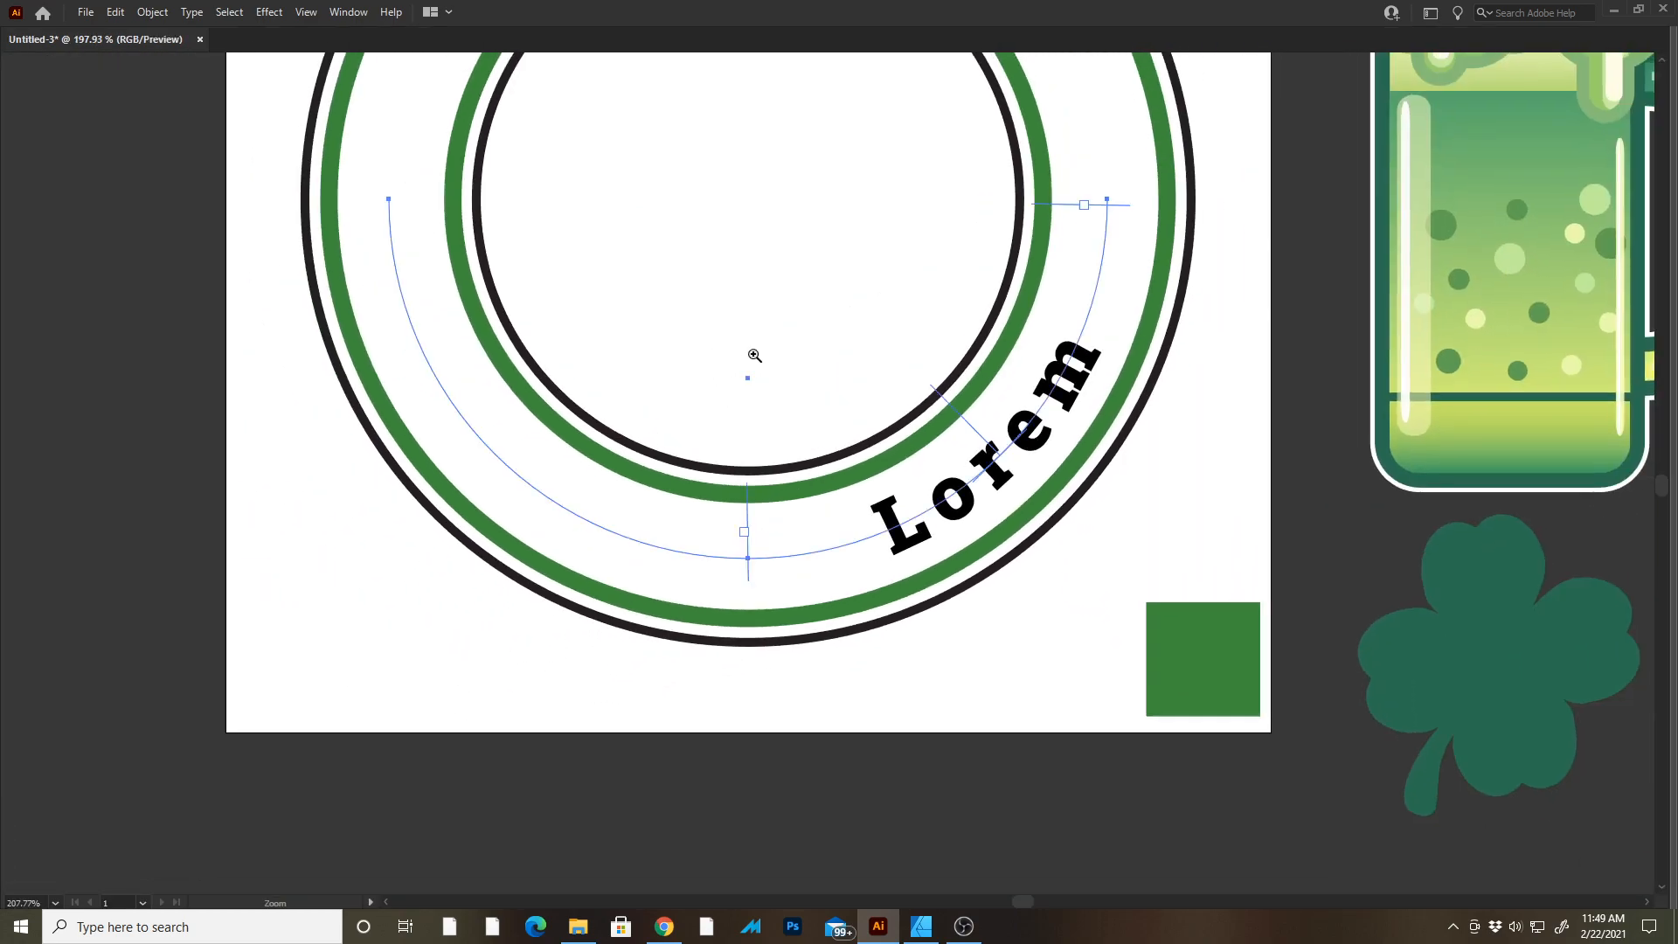
left_click_drag(976, 429, 725, 553)
key("Tab")
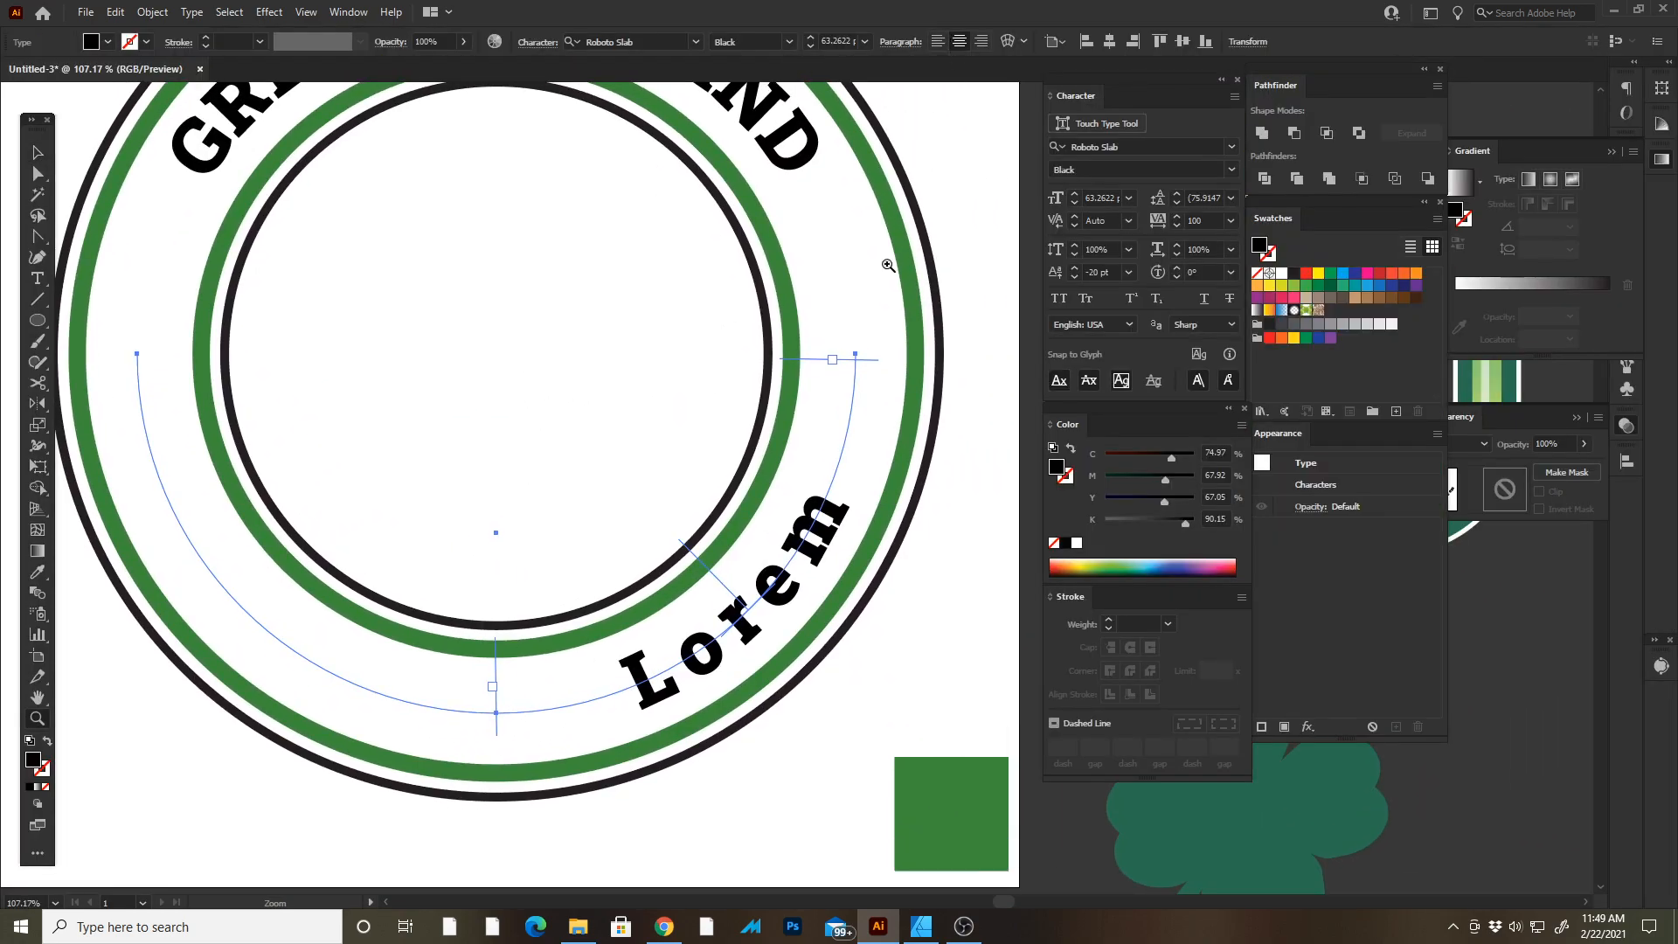
left_click_drag(776, 458, 816, 382)
key("a")
left_click_drag(533, 607, 224, 215)
left_click_drag(902, 292, 901, 278)
key("Tab")
left_click_drag(1214, 274, 1146, 581)
left_click_drag(1516, 316, 927, 542)
Copy SHENANIGANS from the reference lettering and paste it in place of the placeholder text on the lower arc.
key("t")
double_click(832, 251)
key("ctrl+c")
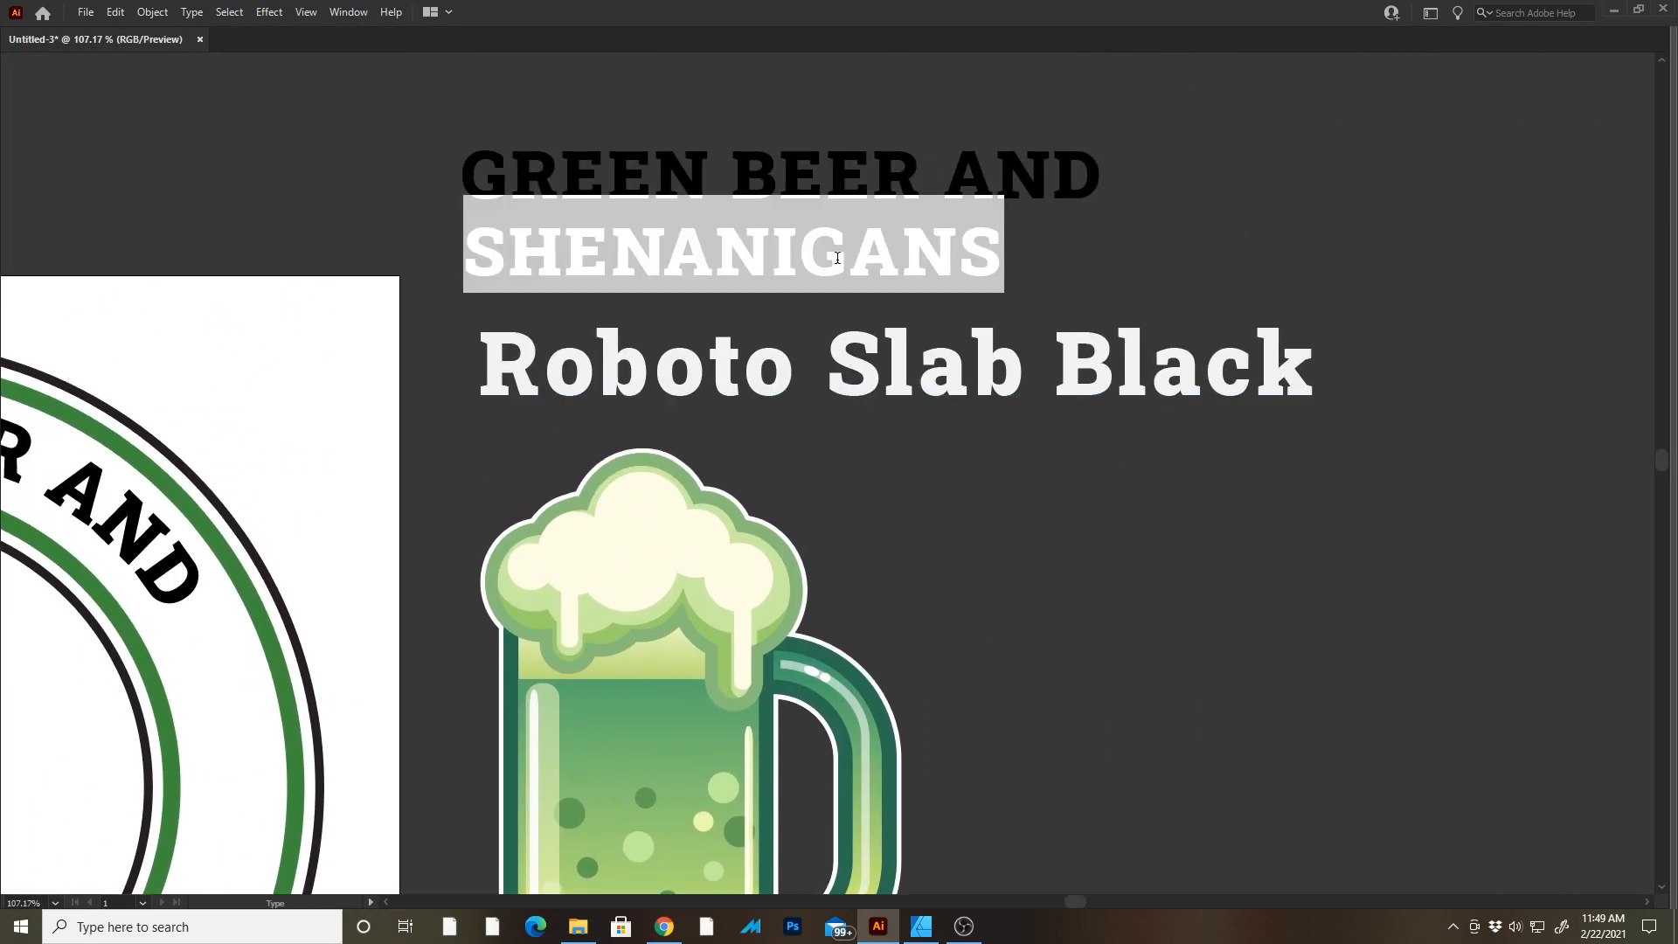
key("Escape")
left_click_drag(470, 851, 1064, 233)
key("t")
double_click(565, 514)
key("ctrl+v")
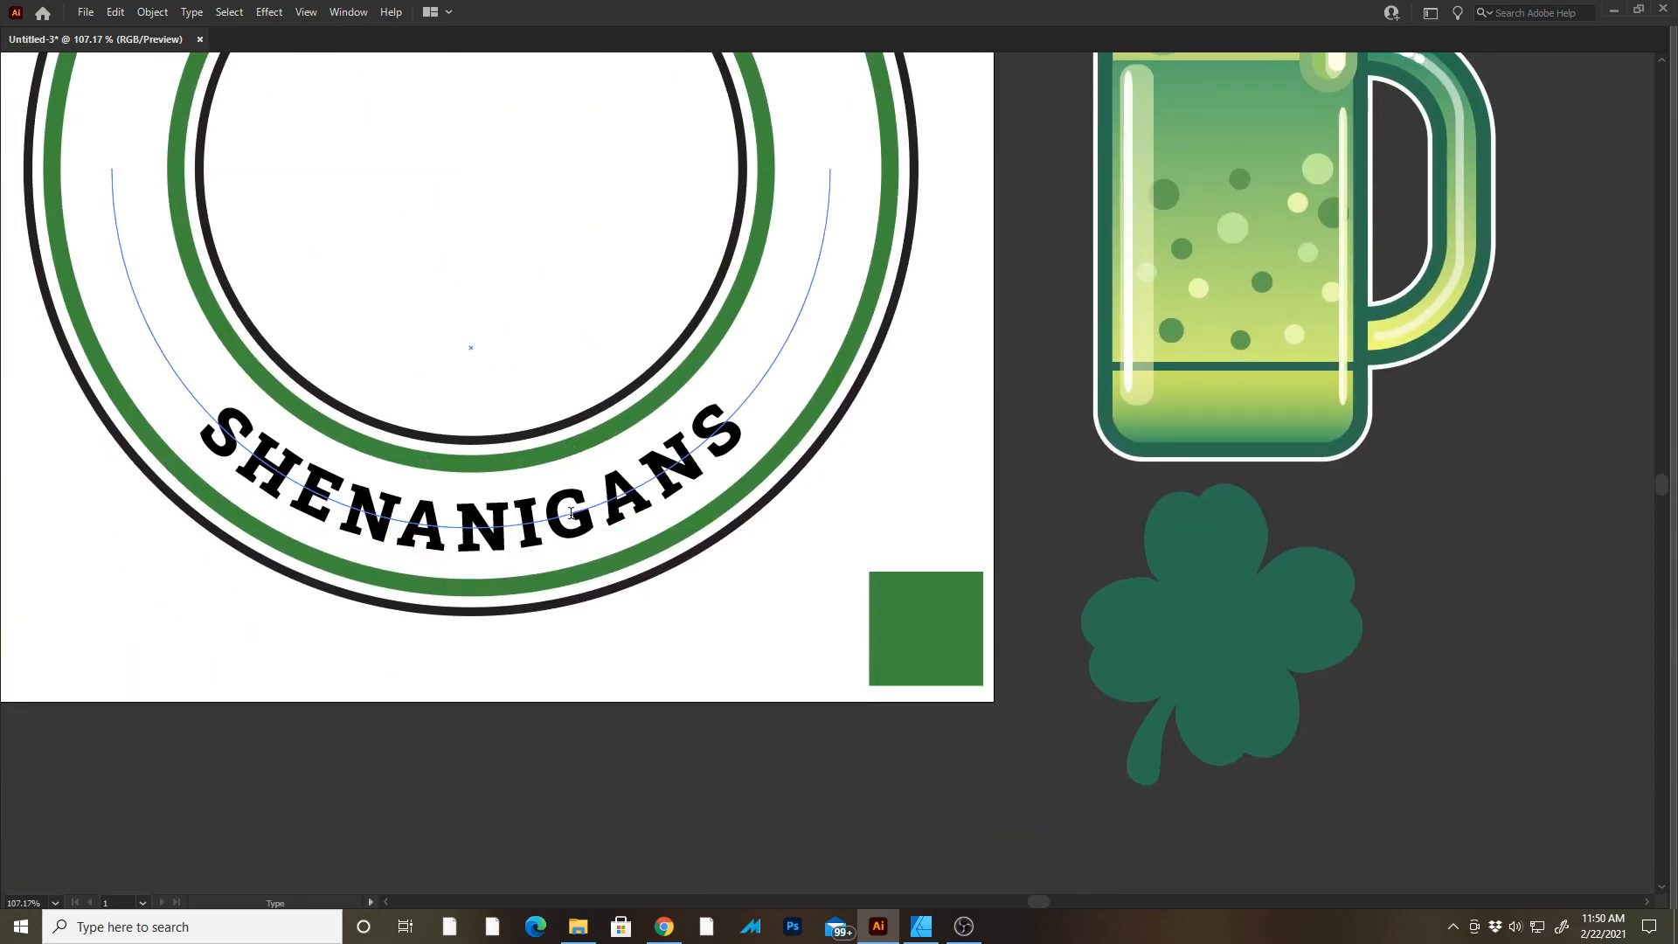
Match the SHENANIGANS path text's character styling to GREEN BEER AND using the Eyedropper.
left_click_drag(652, 504, 708, 749)
key("i")
left_click(356, 84)
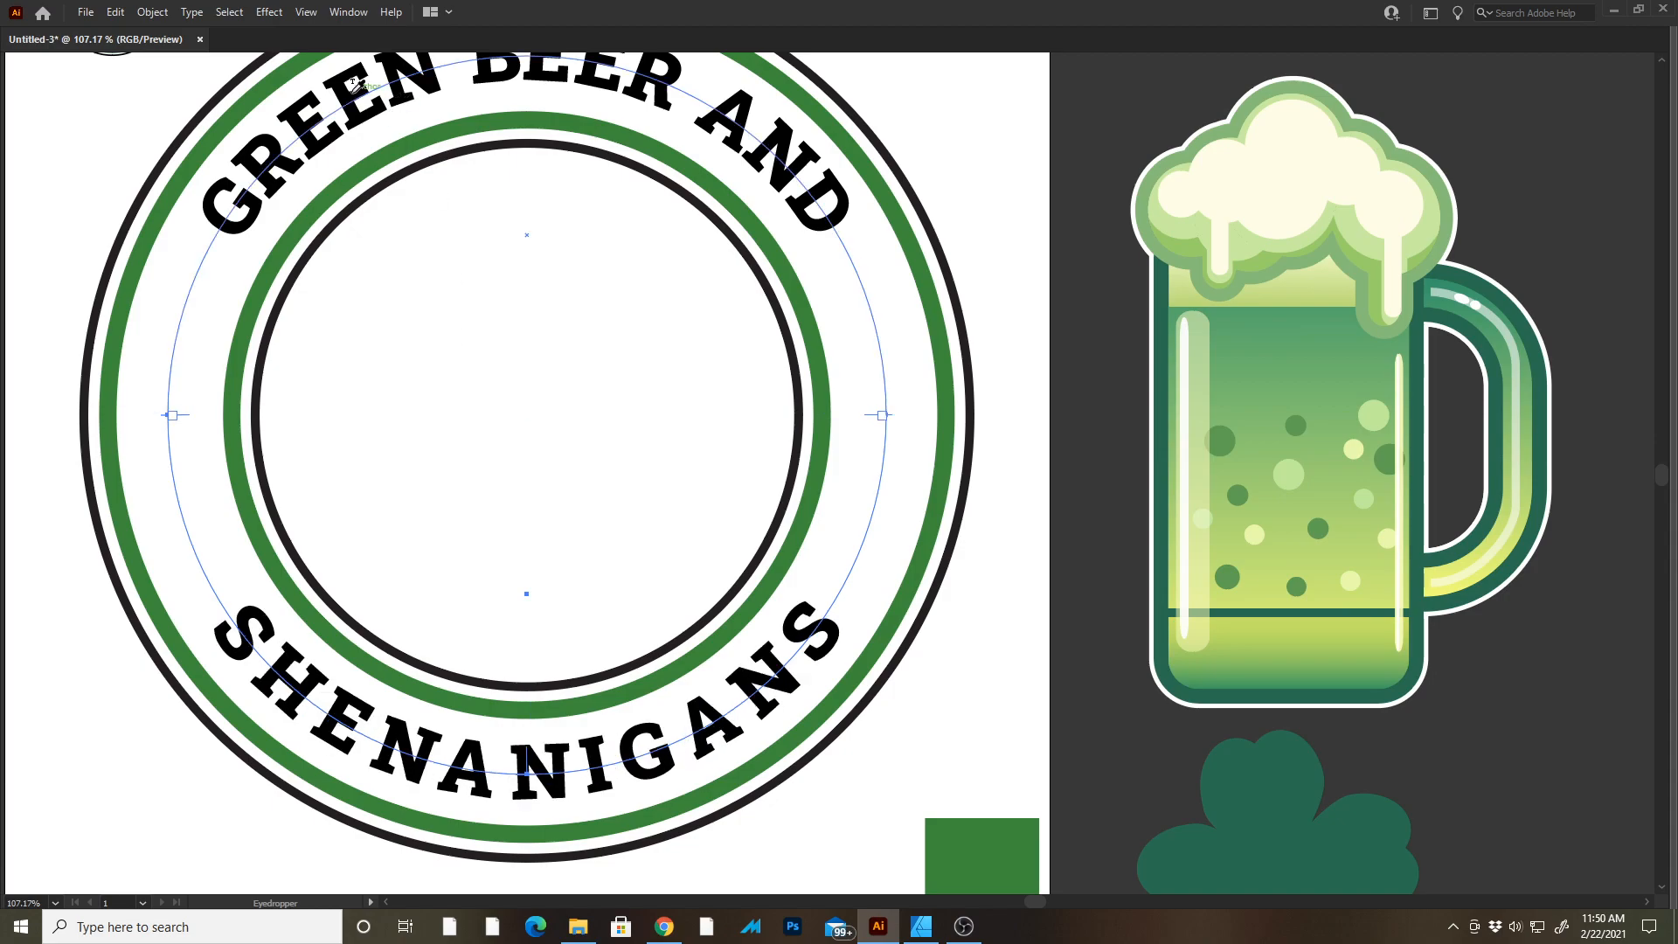
Select the SHENANIGANS path text and reduce its tracking to about 17.
key("v")
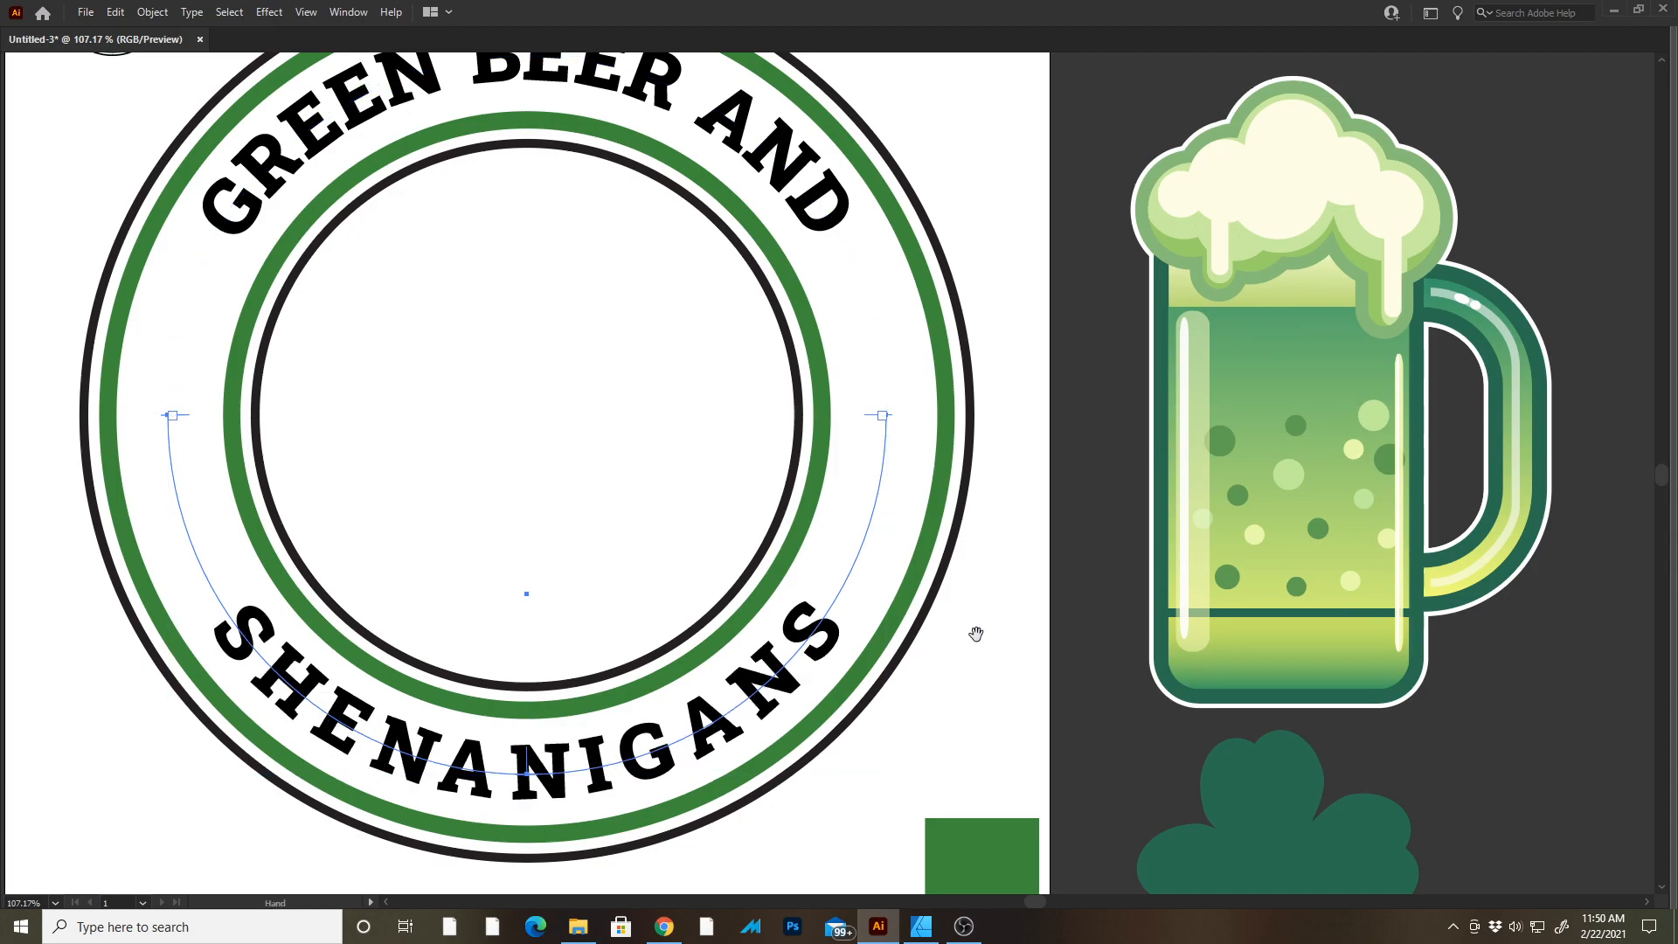
key("Tab")
key("i")
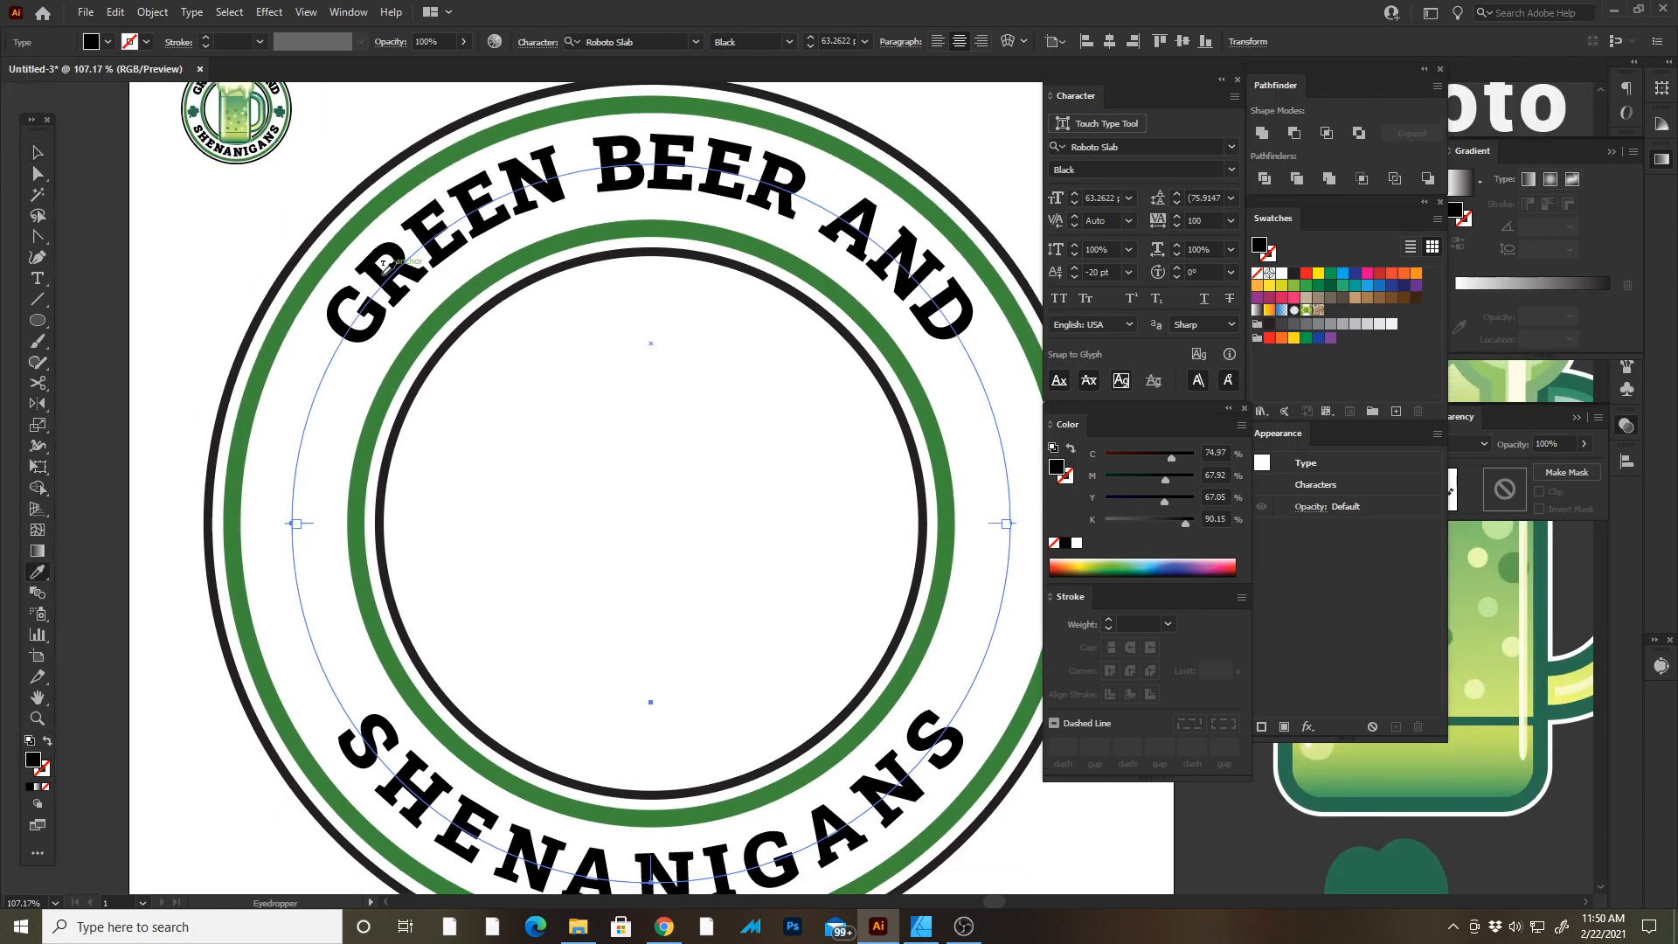
key("v")
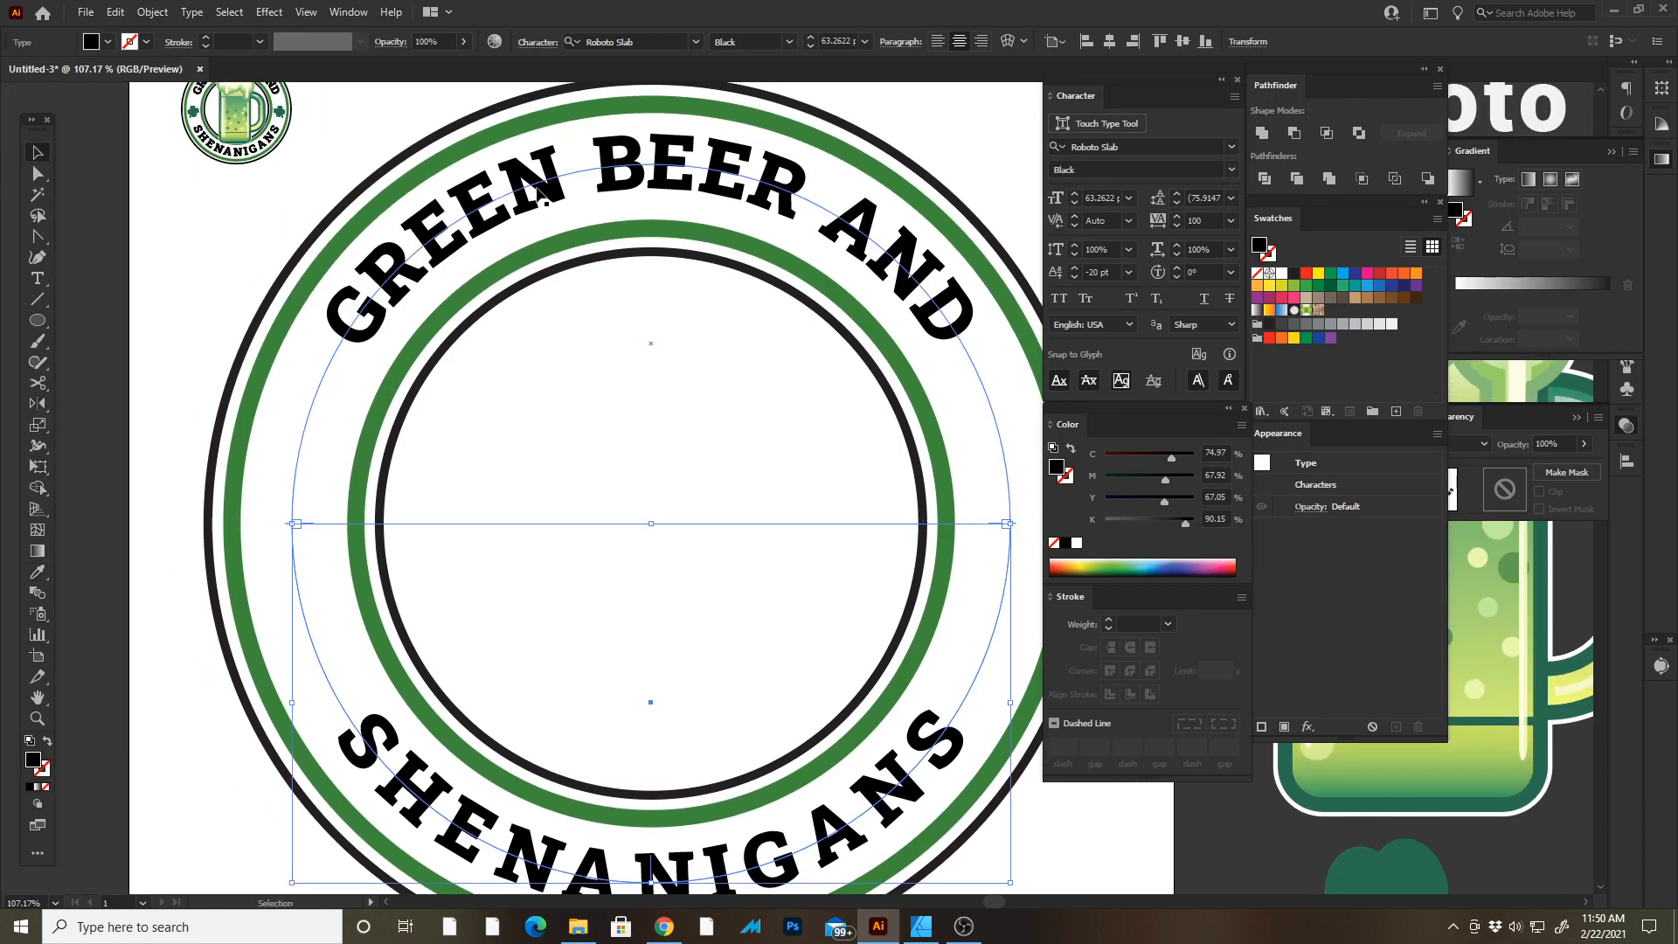
left_click_drag(601, 474, 596, 432)
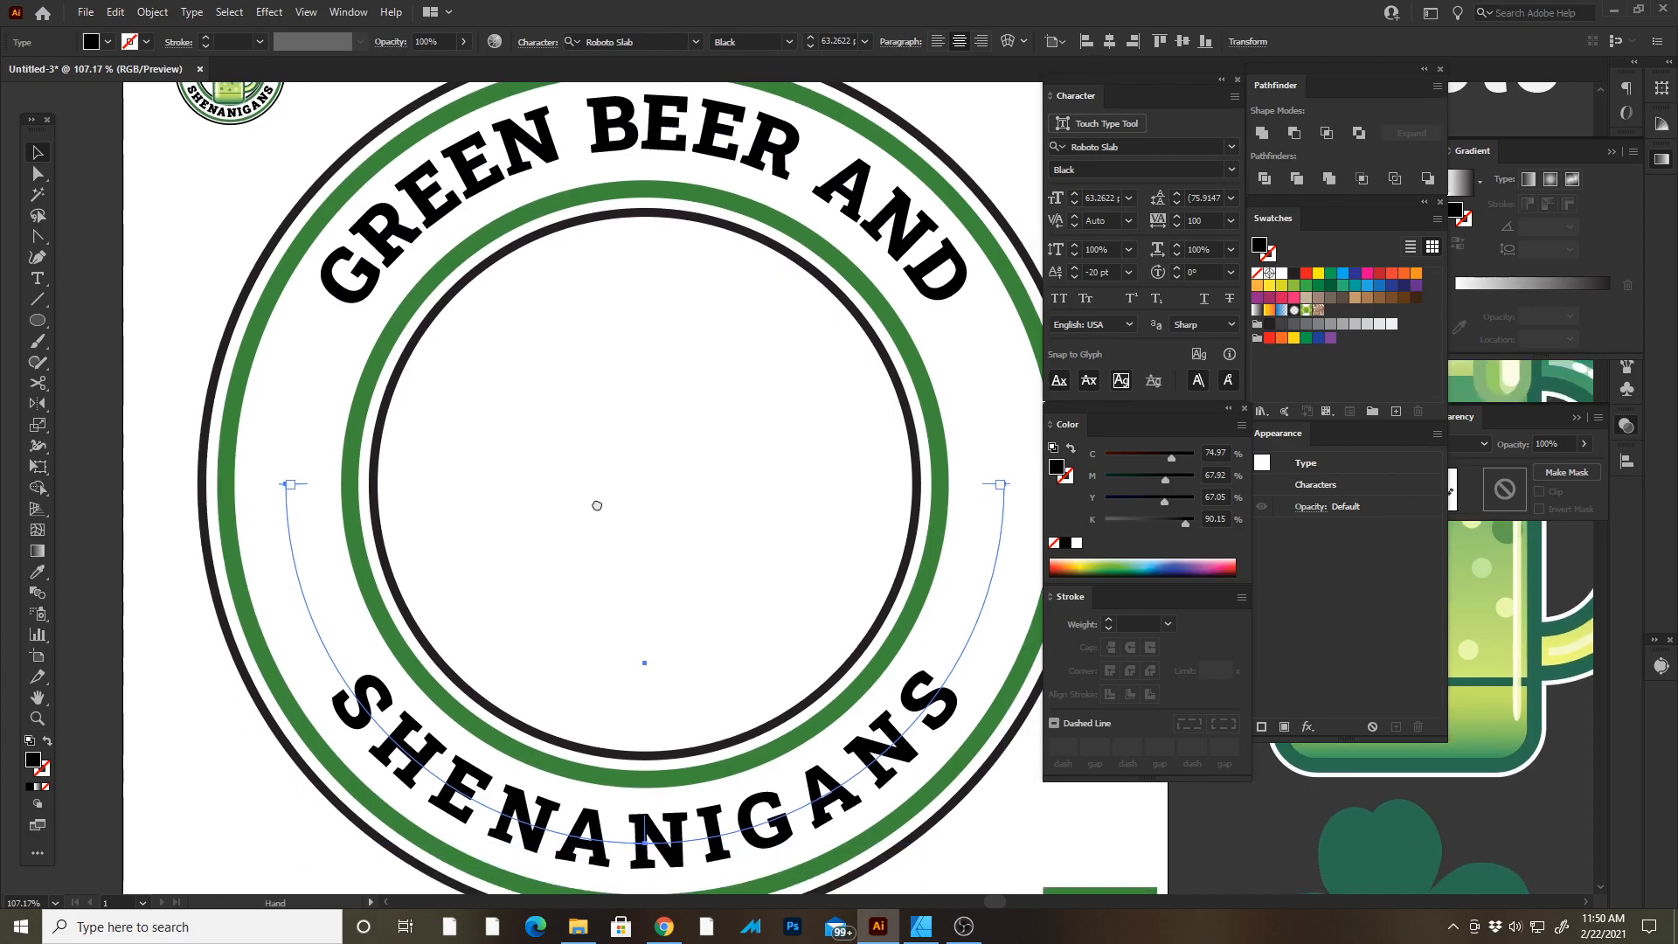
left_click_drag(600, 506, 572, 486)
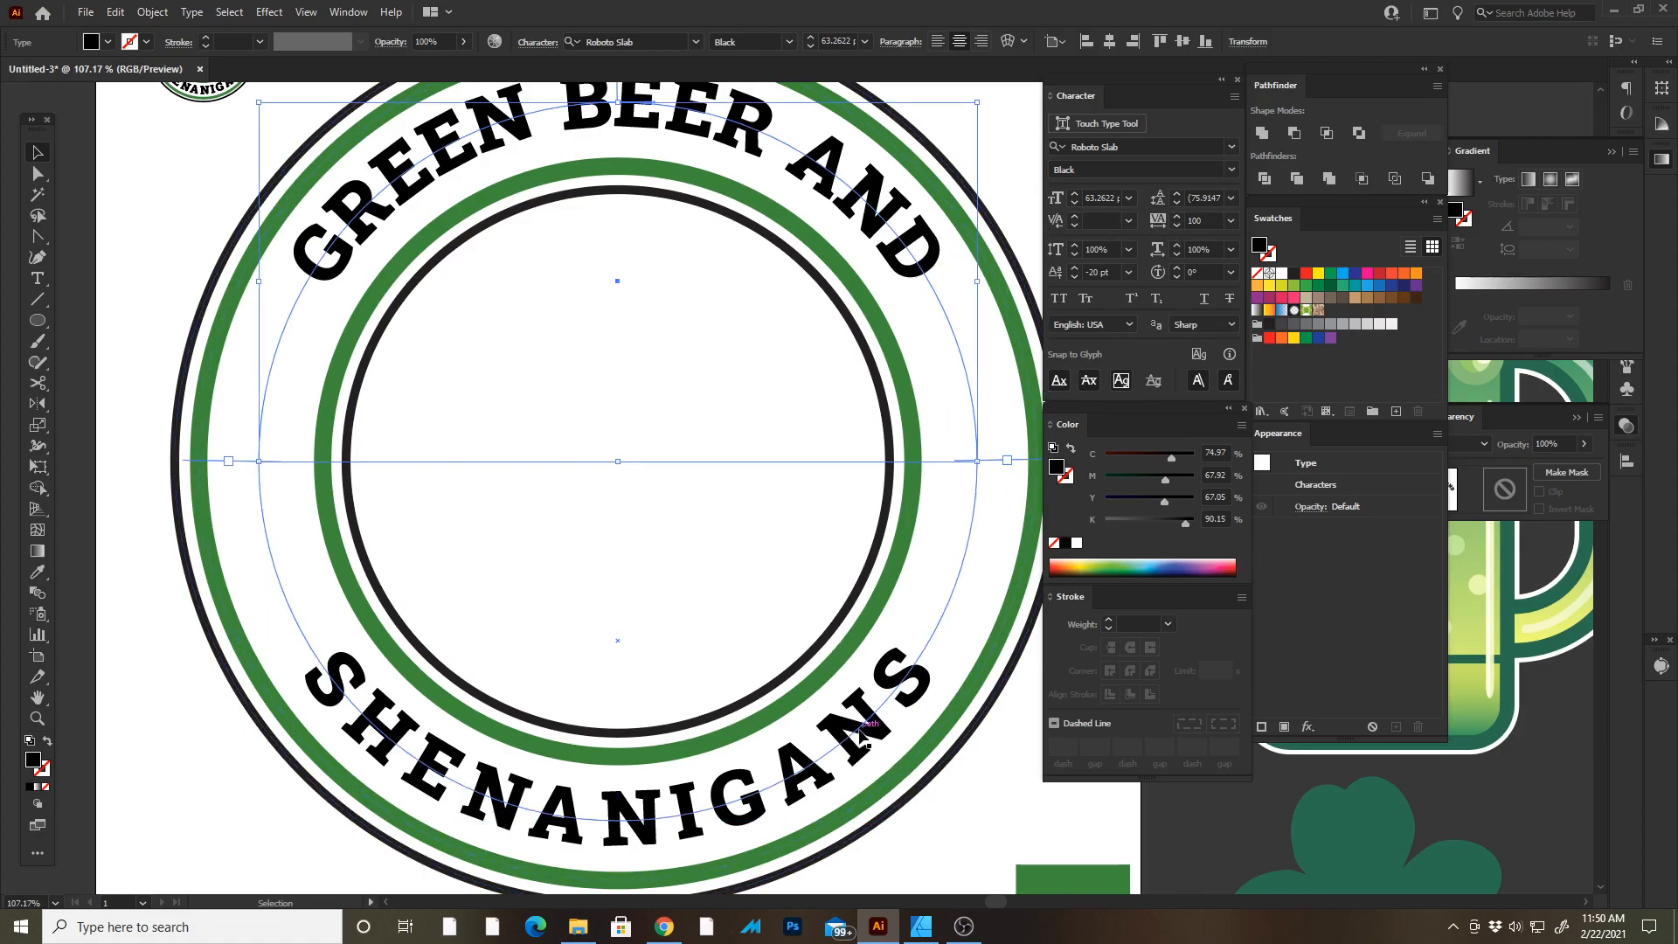
left_click(1194, 382)
scroll(1180, 224, "down", 13)
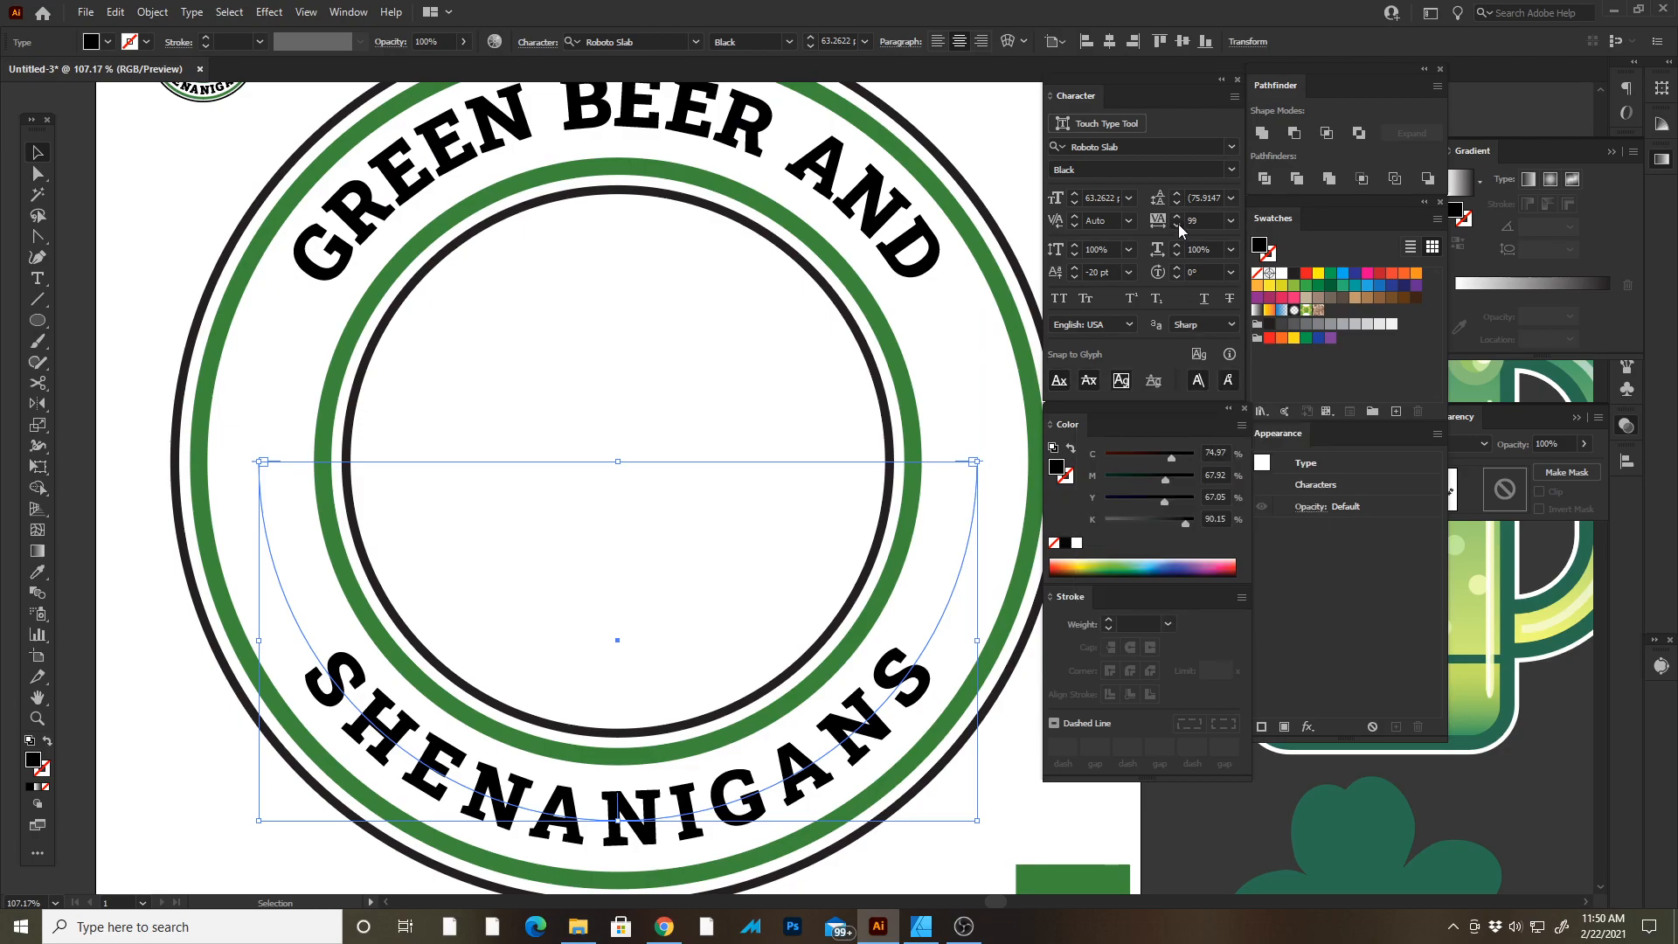
scroll(1177, 222, "down", 20)
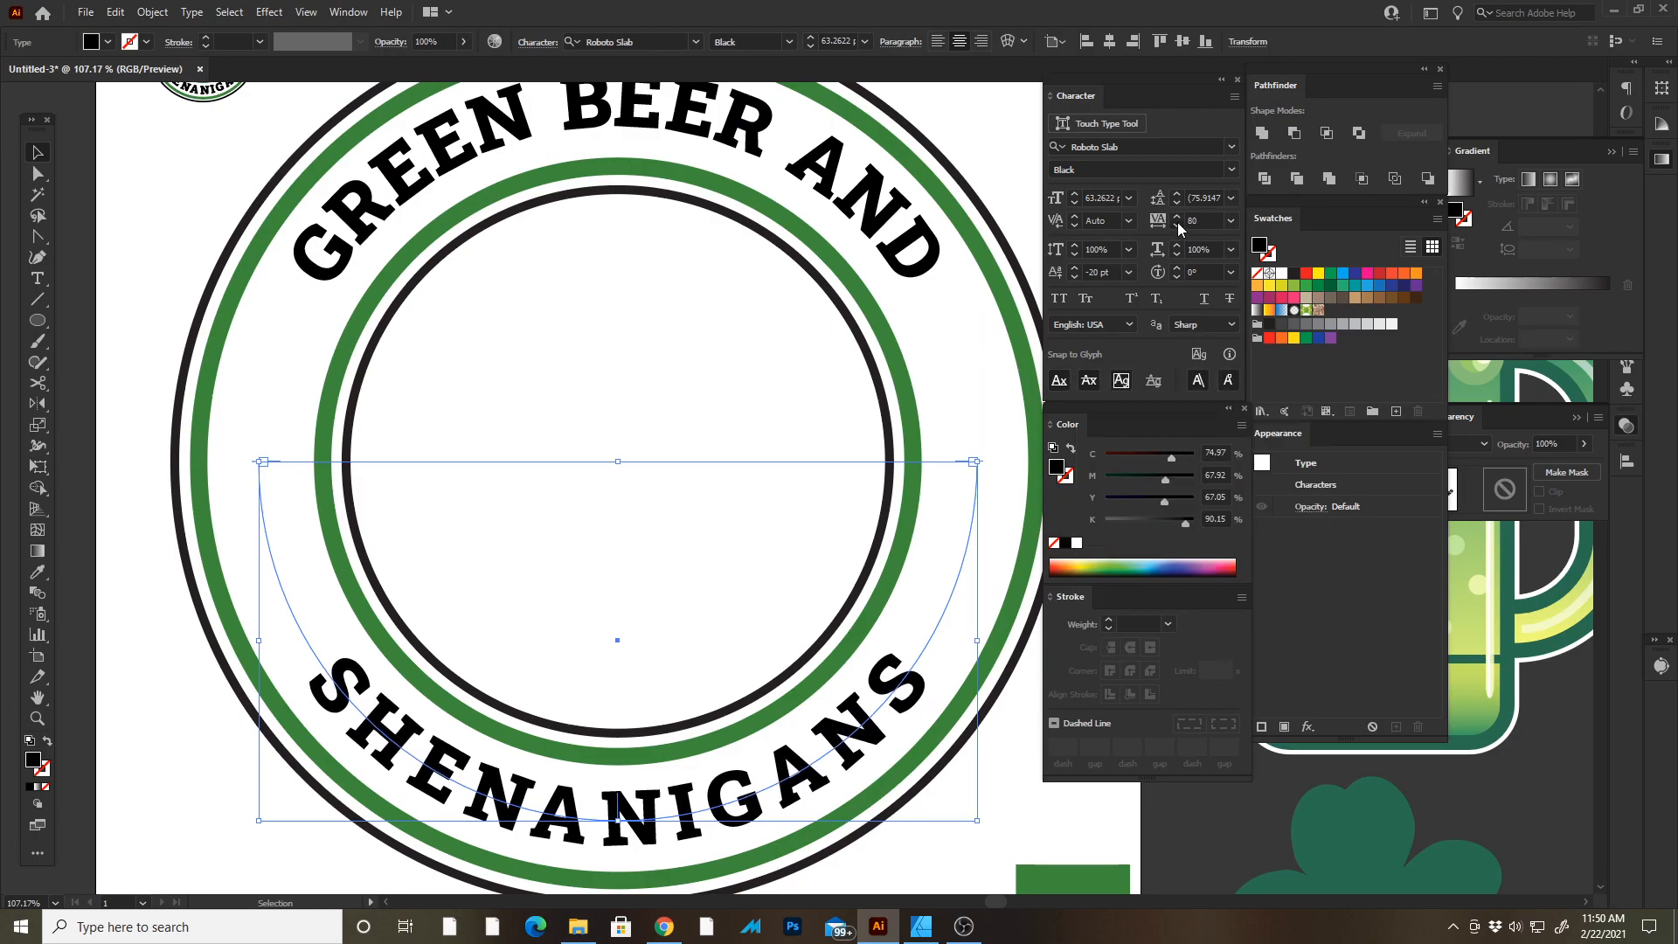
scroll(1178, 222, "down", 20)
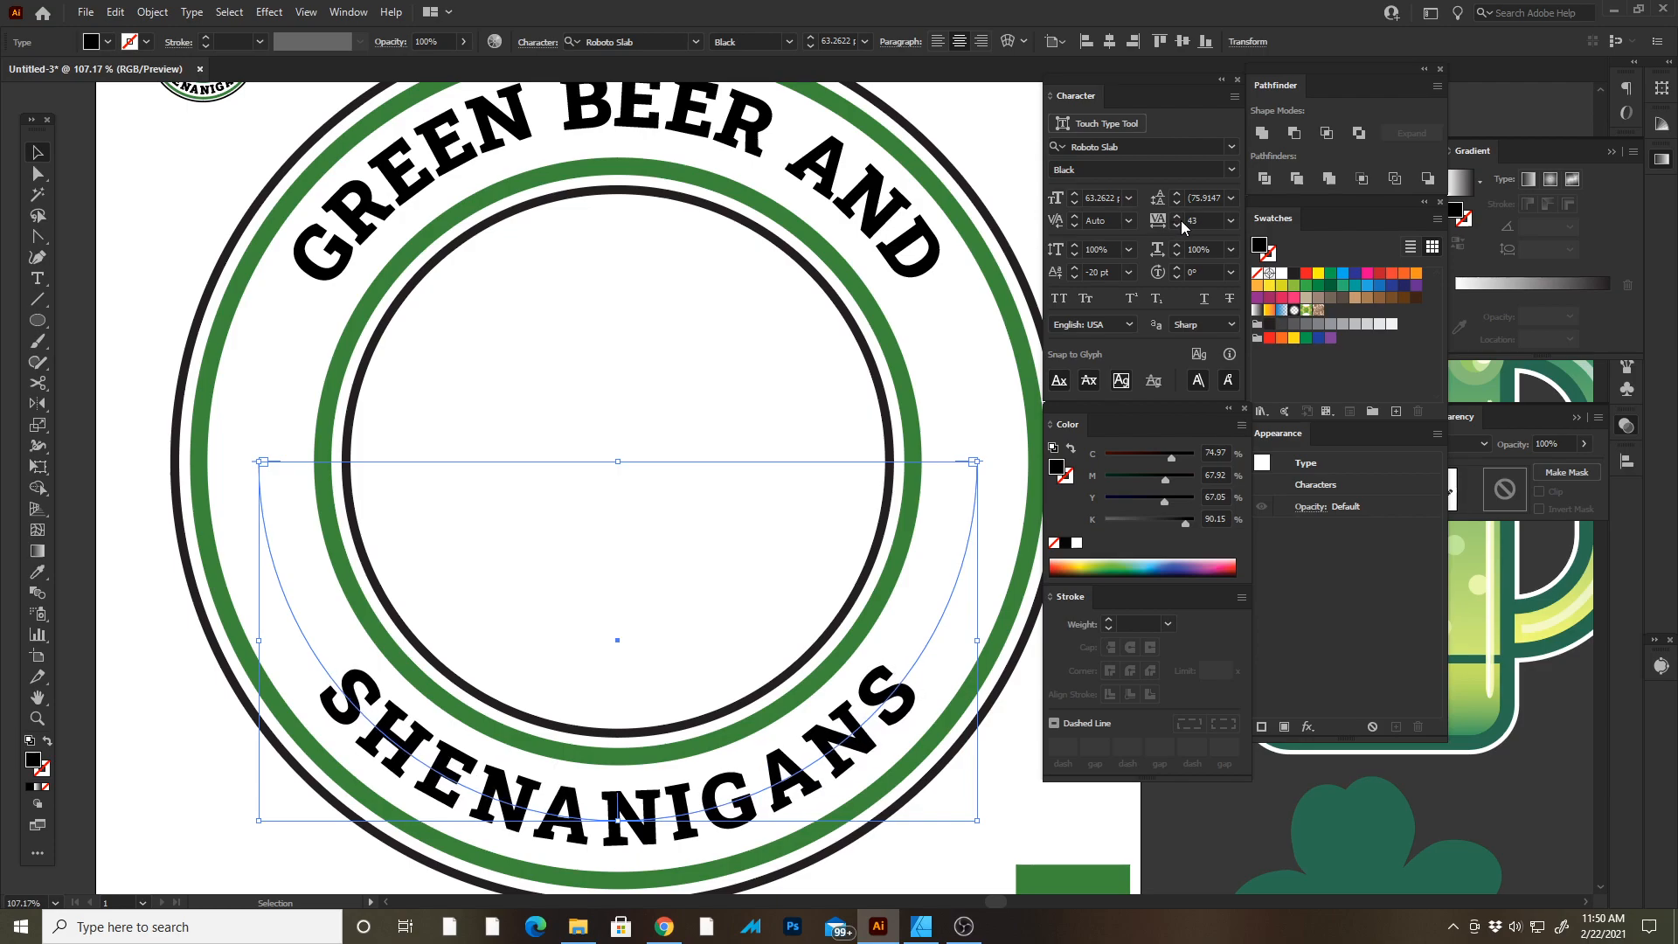
scroll(1181, 223, "down", 18)
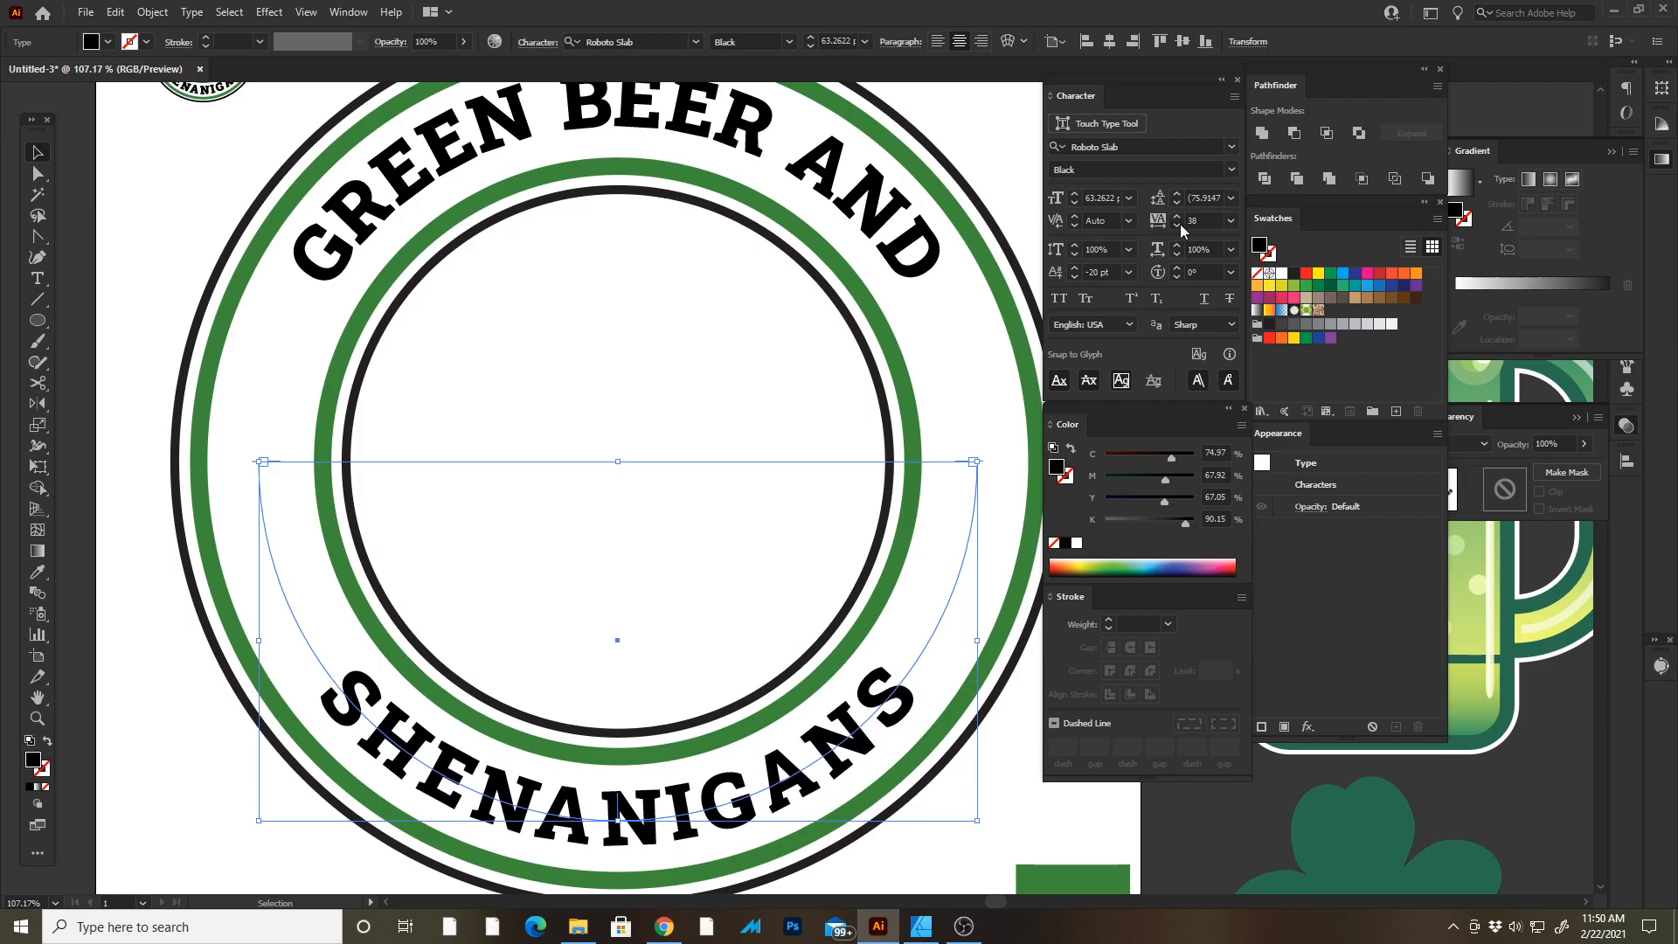
scroll(1179, 224, "down", 5)
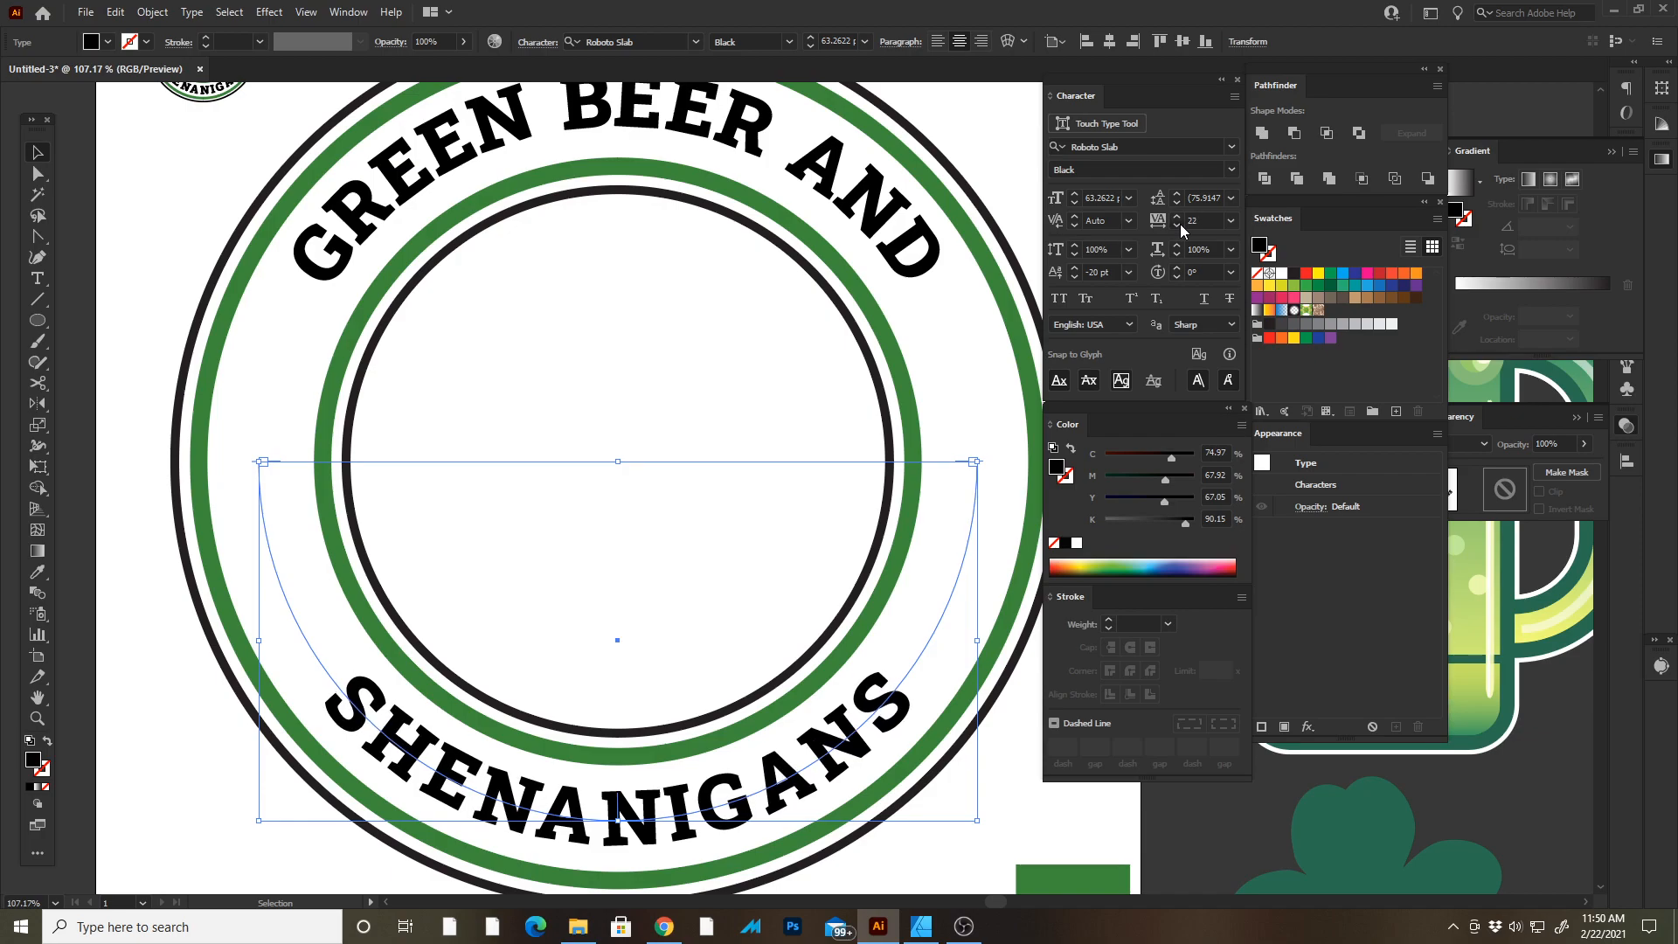
scroll(1181, 223, "down", 2)
Adjust the kerning between individual letters of SHENANIGANS to even out the spacing along the arc.
key("t")
left_click(702, 804)
key("alt+Left")
key("Right")
key("alt+Left")
key("alt+Left")
key("alt+Left")
key("alt+Left")
key("alt+Left")
key("Right")
key("alt+Left")
key("alt+Left")
key("alt+Left")
key("Right")
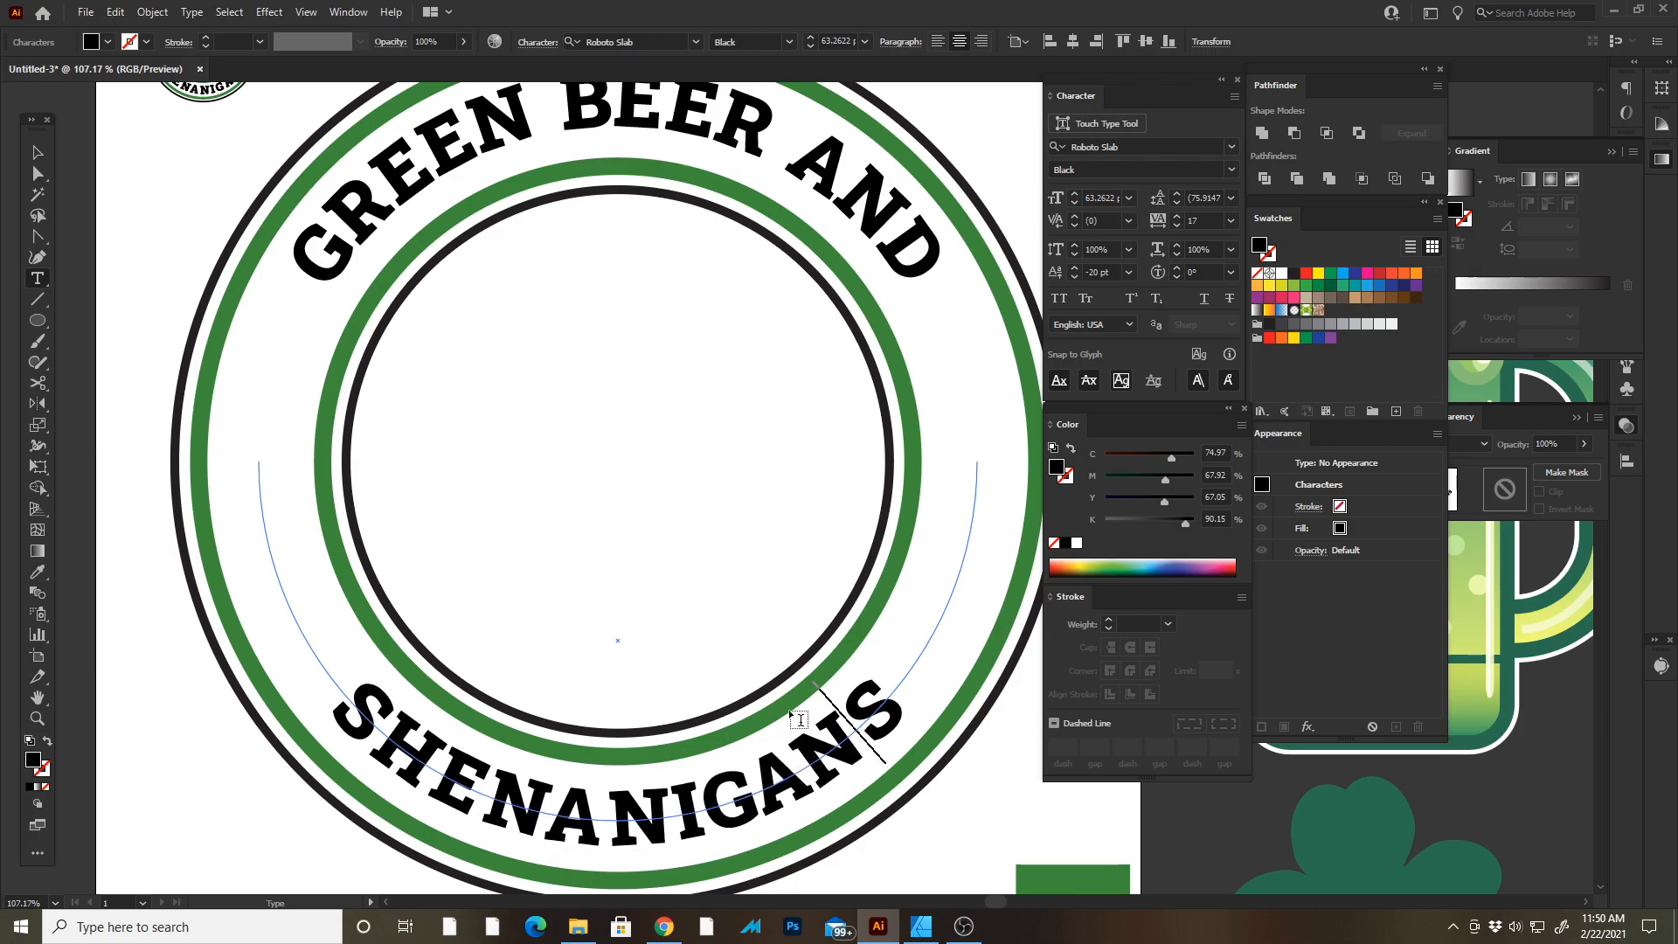
key("alt")
key("alt+Left")
key("alt+Left")
key("alt+Left")
key("alt+Left")
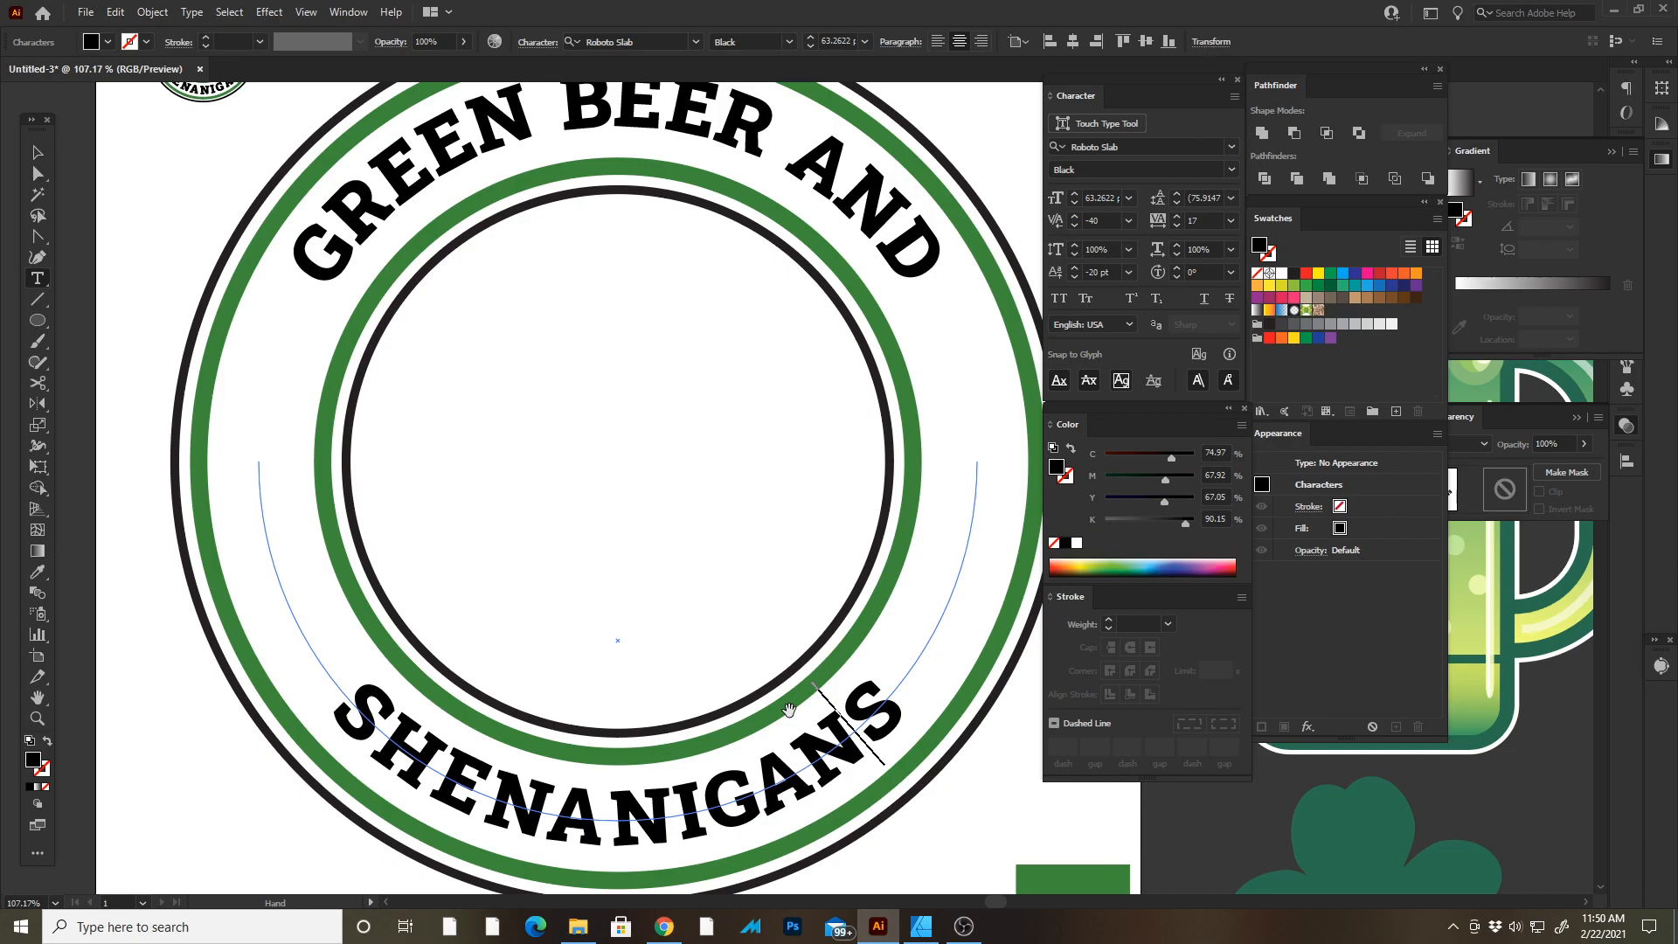
key("alt+Right")
key("alt+Right")
key("Left")
key("Left")
key("Left")
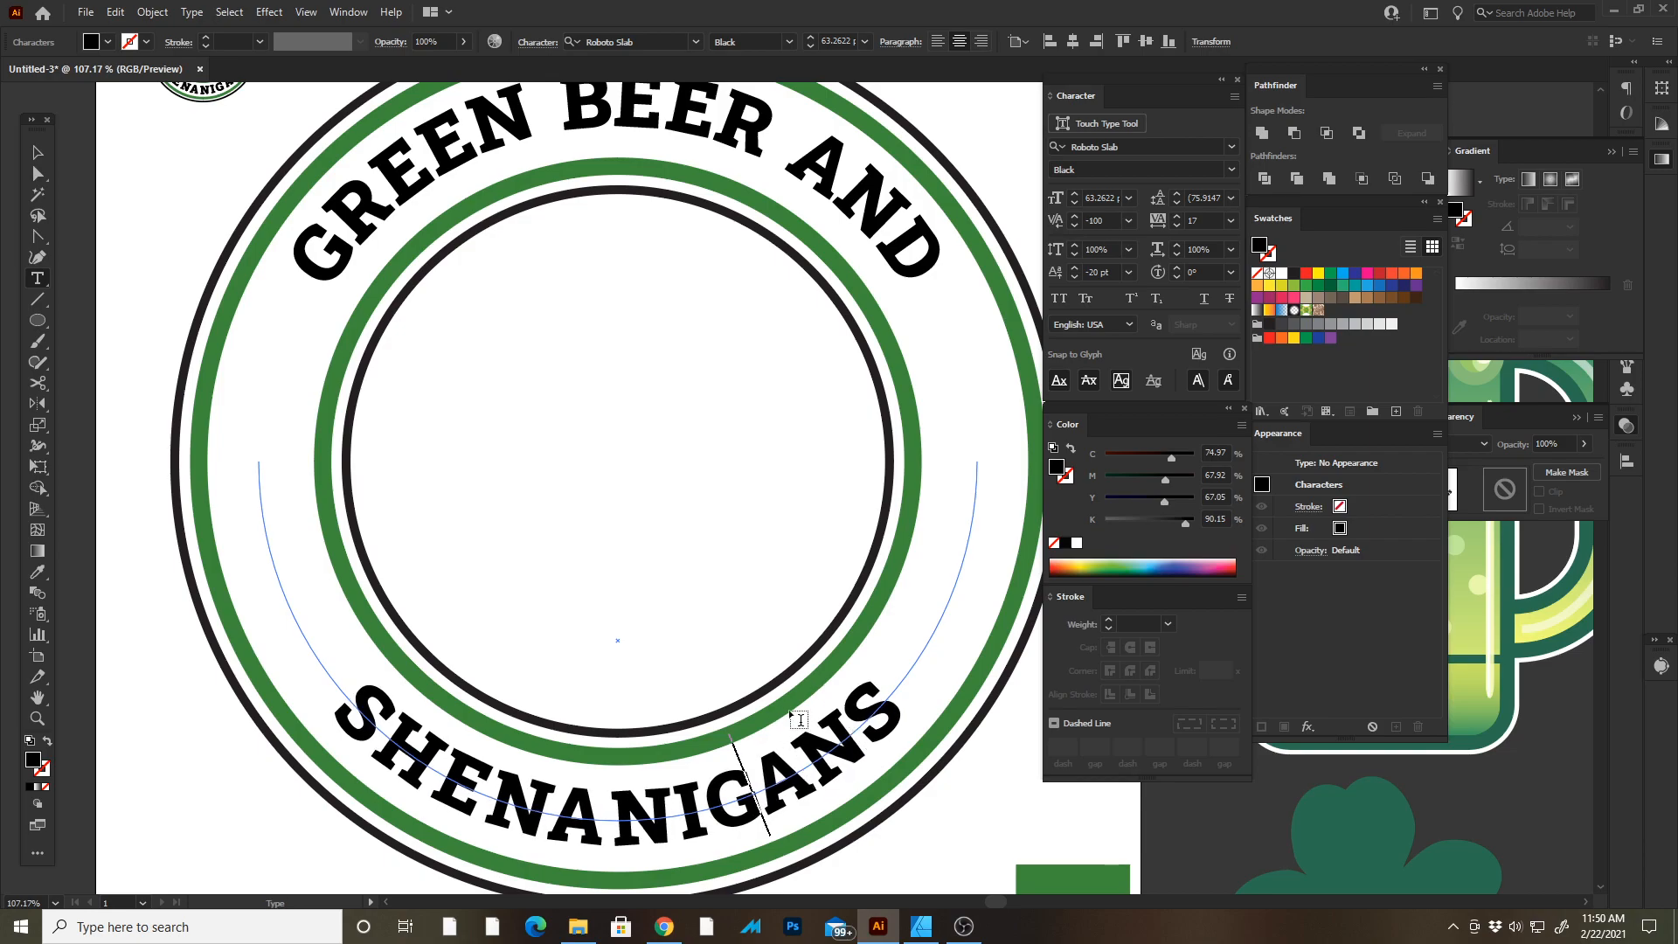
key("alt+Left")
key("alt+Left")
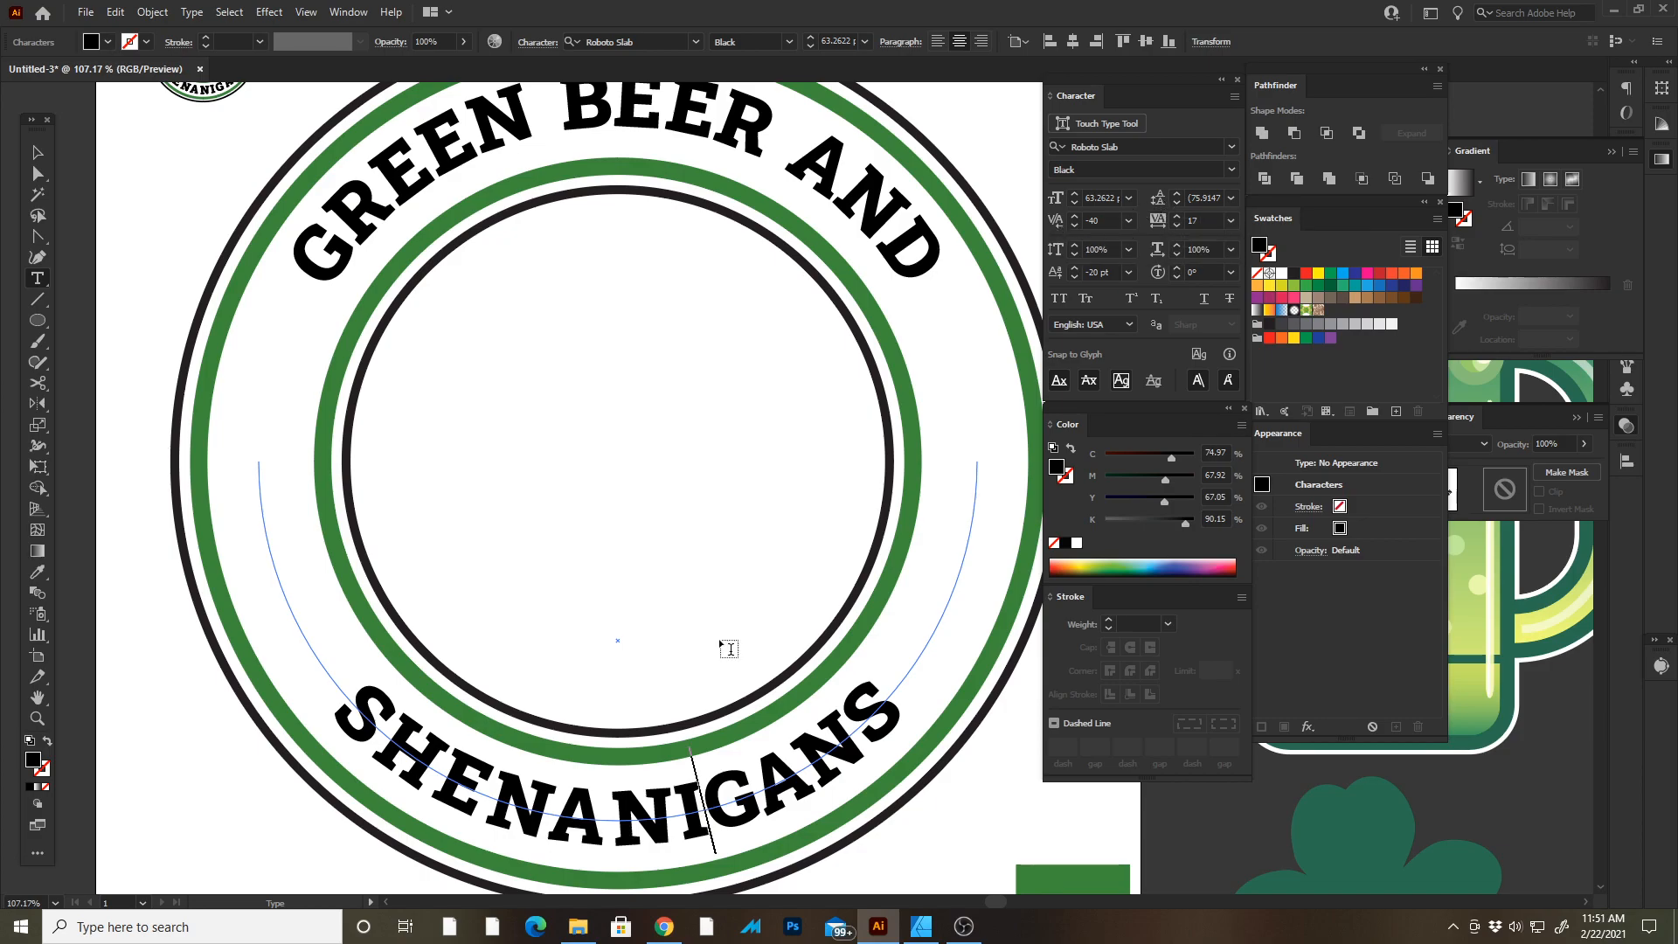
key("alt+Left")
key("Left")
key("Left")
key("Left")
key("Right")
key("alt+Left")
key("alt+Left")
key("Left")
key("Left")
key("Left")
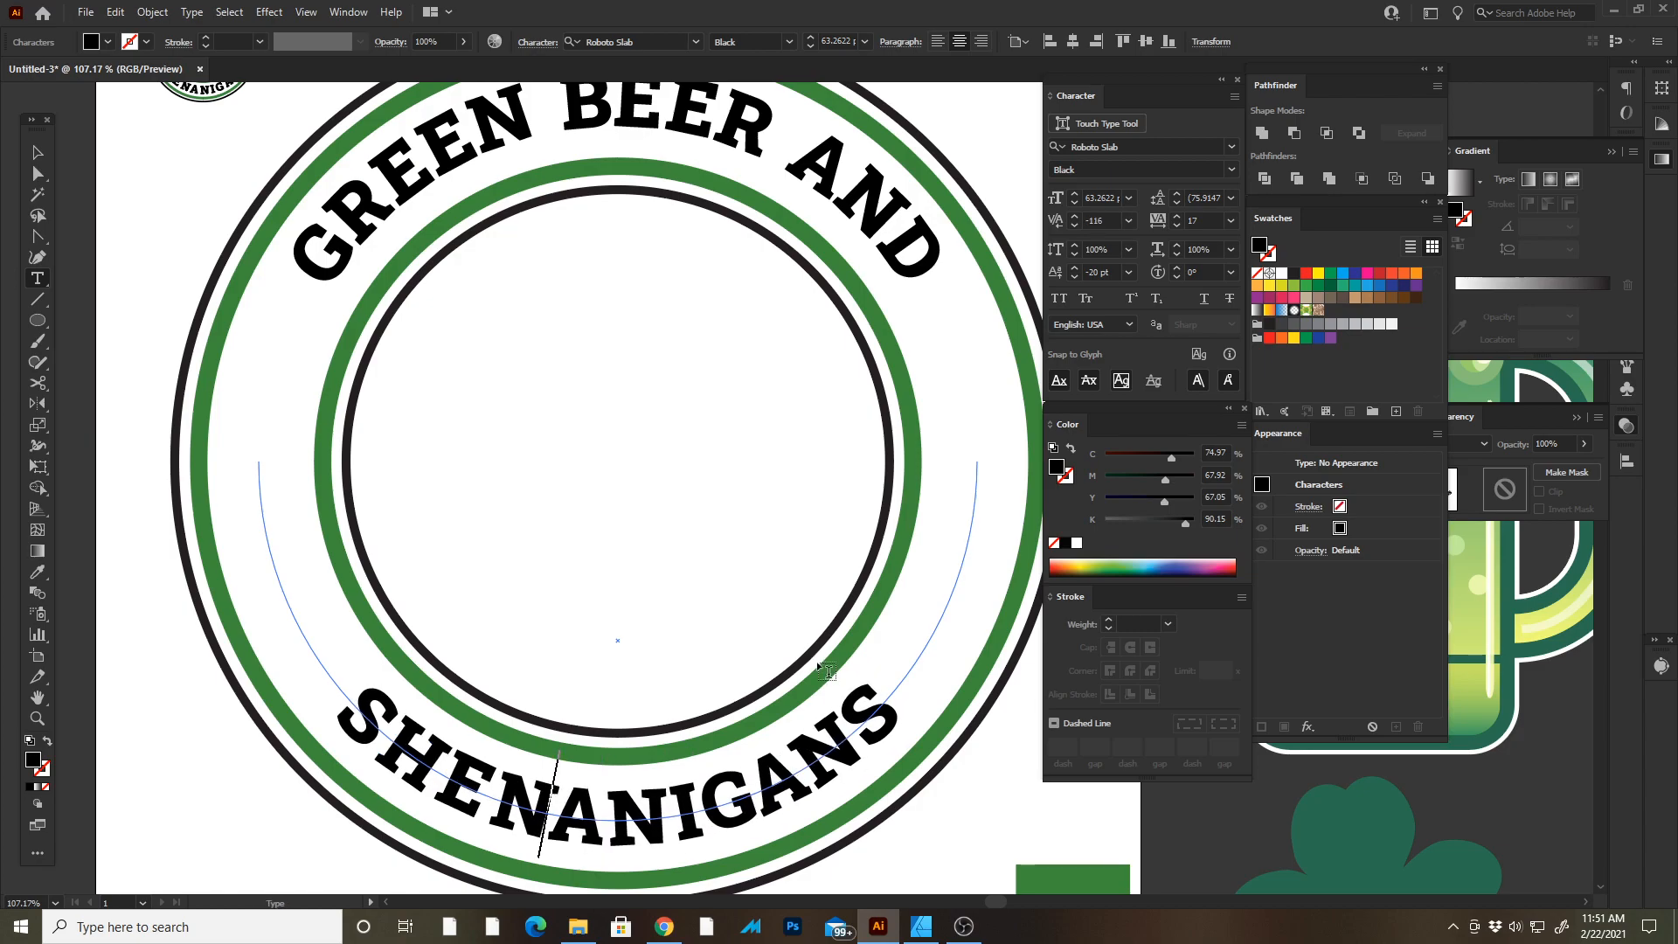
key("Left")
key("alt+Left")
key("Right")
key("alt+Right")
key("Right")
key("Escape")
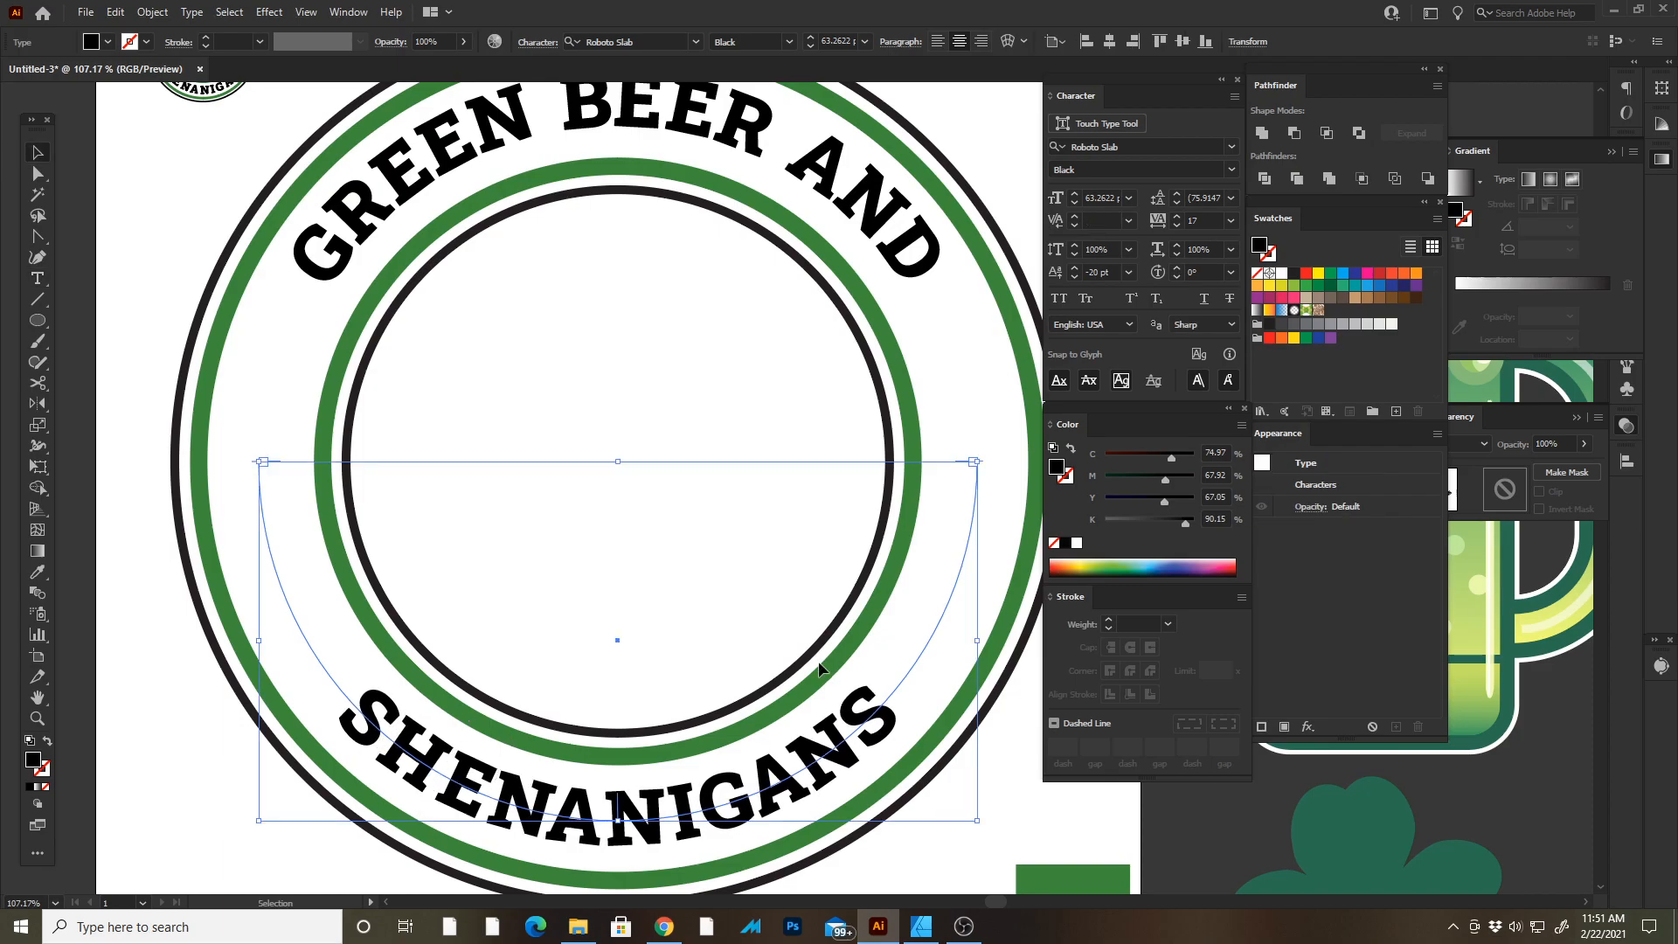
Increase the SHENANIGANS text's tracking to 37 and loosen the kerning before the final S.
key("alt+Right")
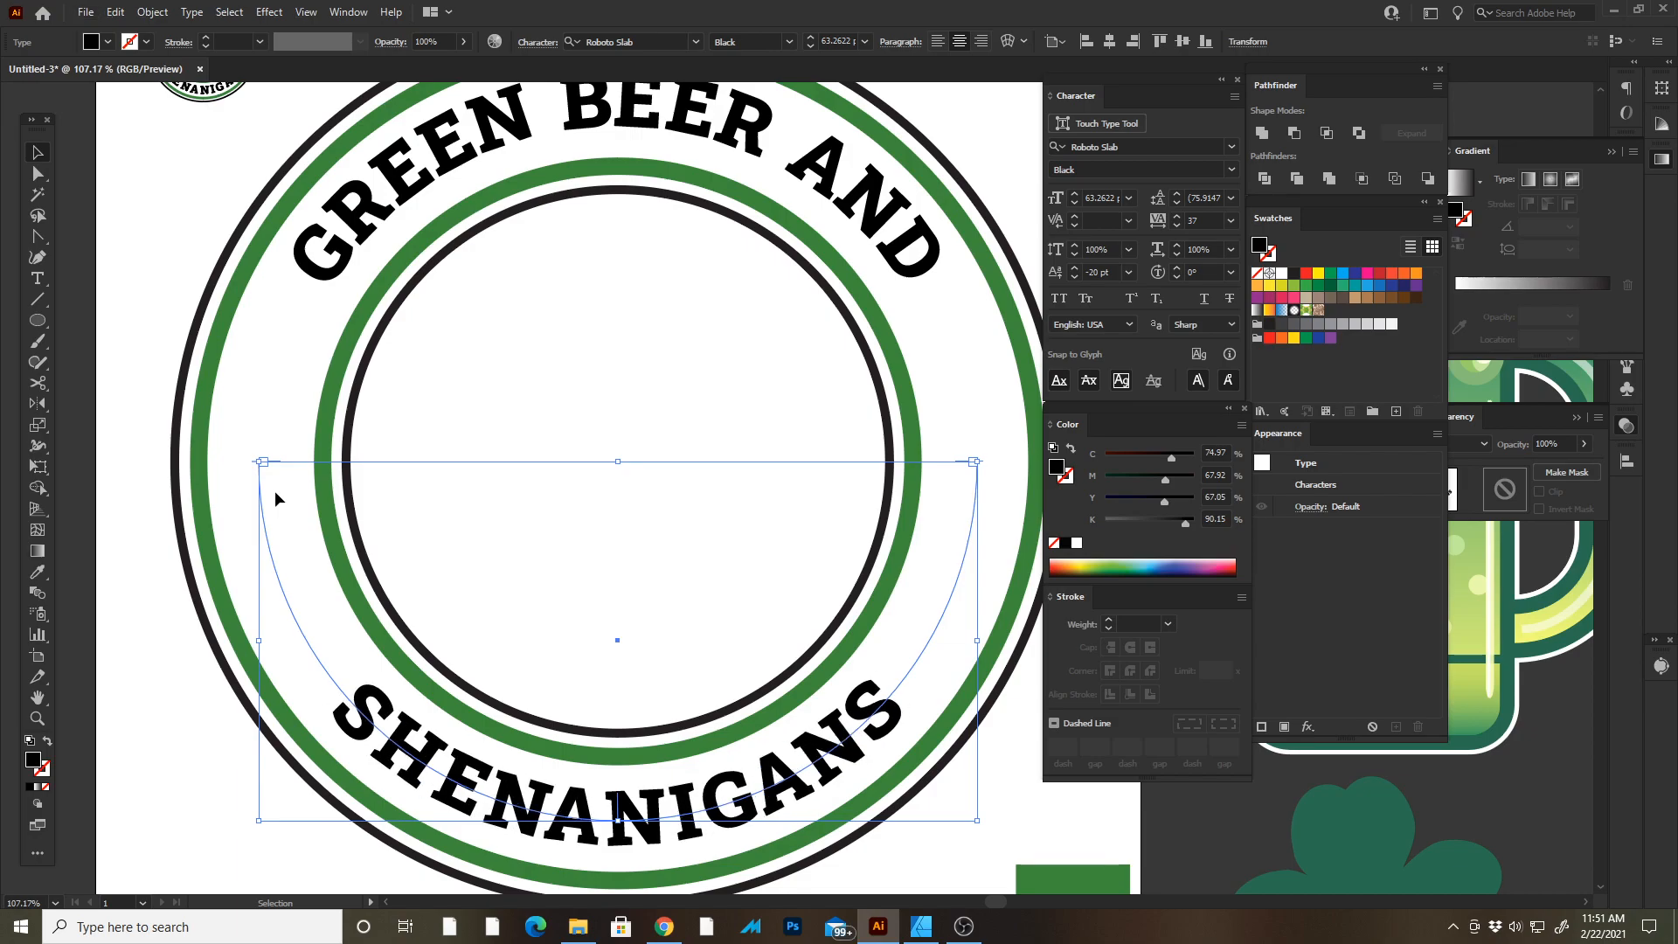
key("t")
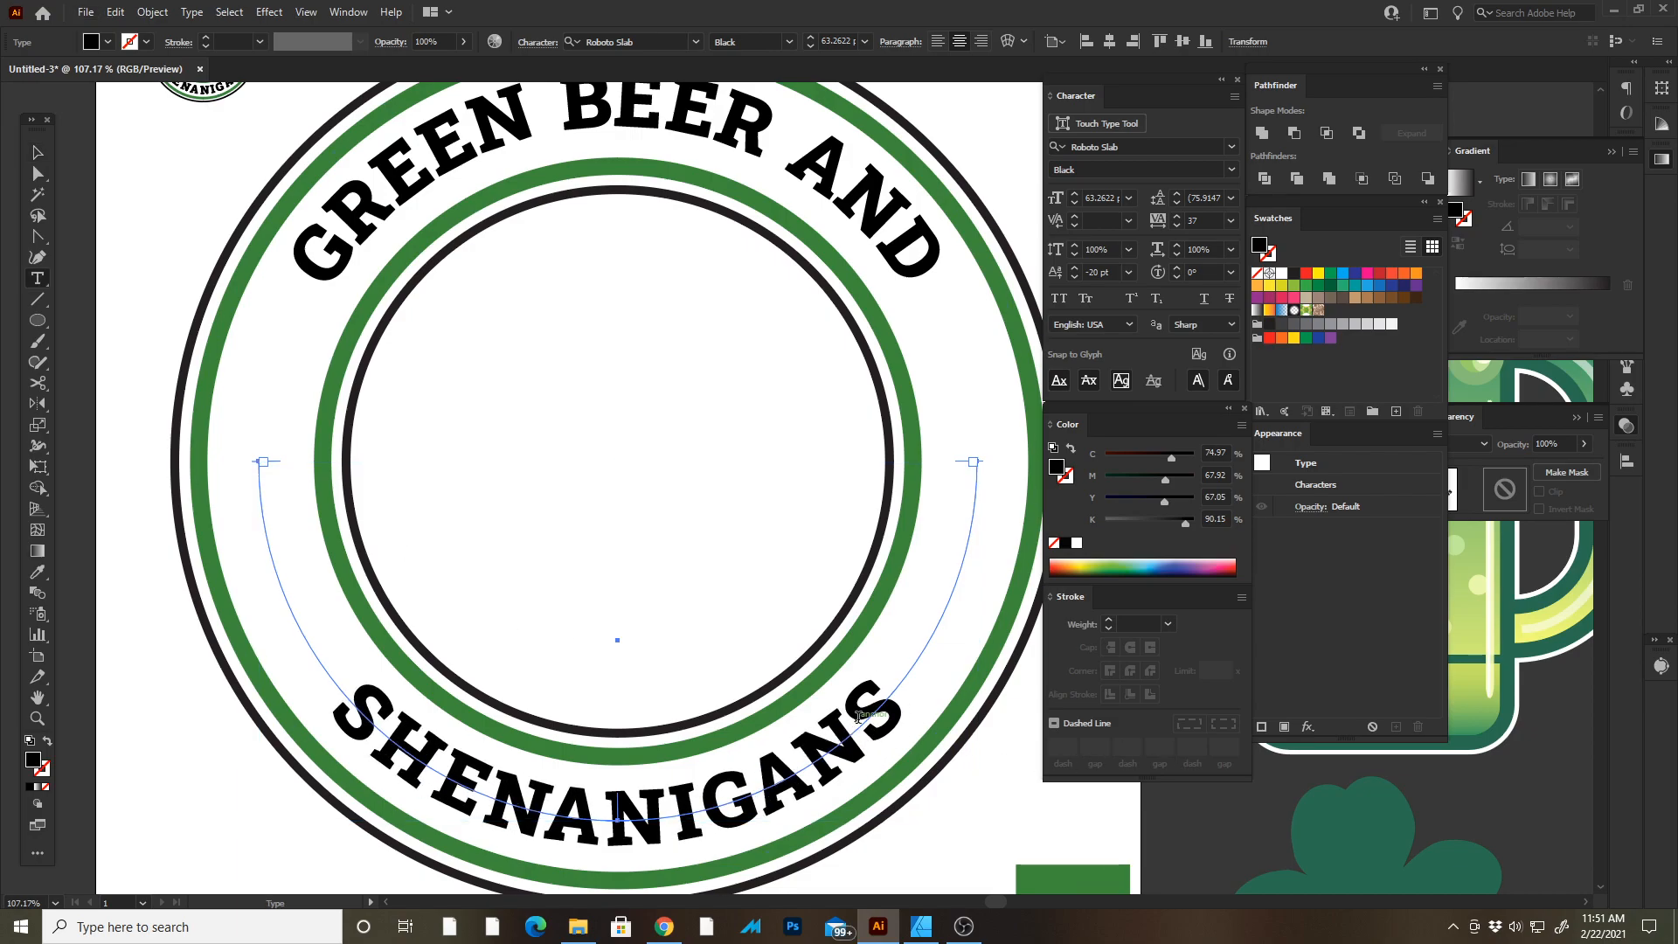
left_click(864, 741)
key("alt+Right")
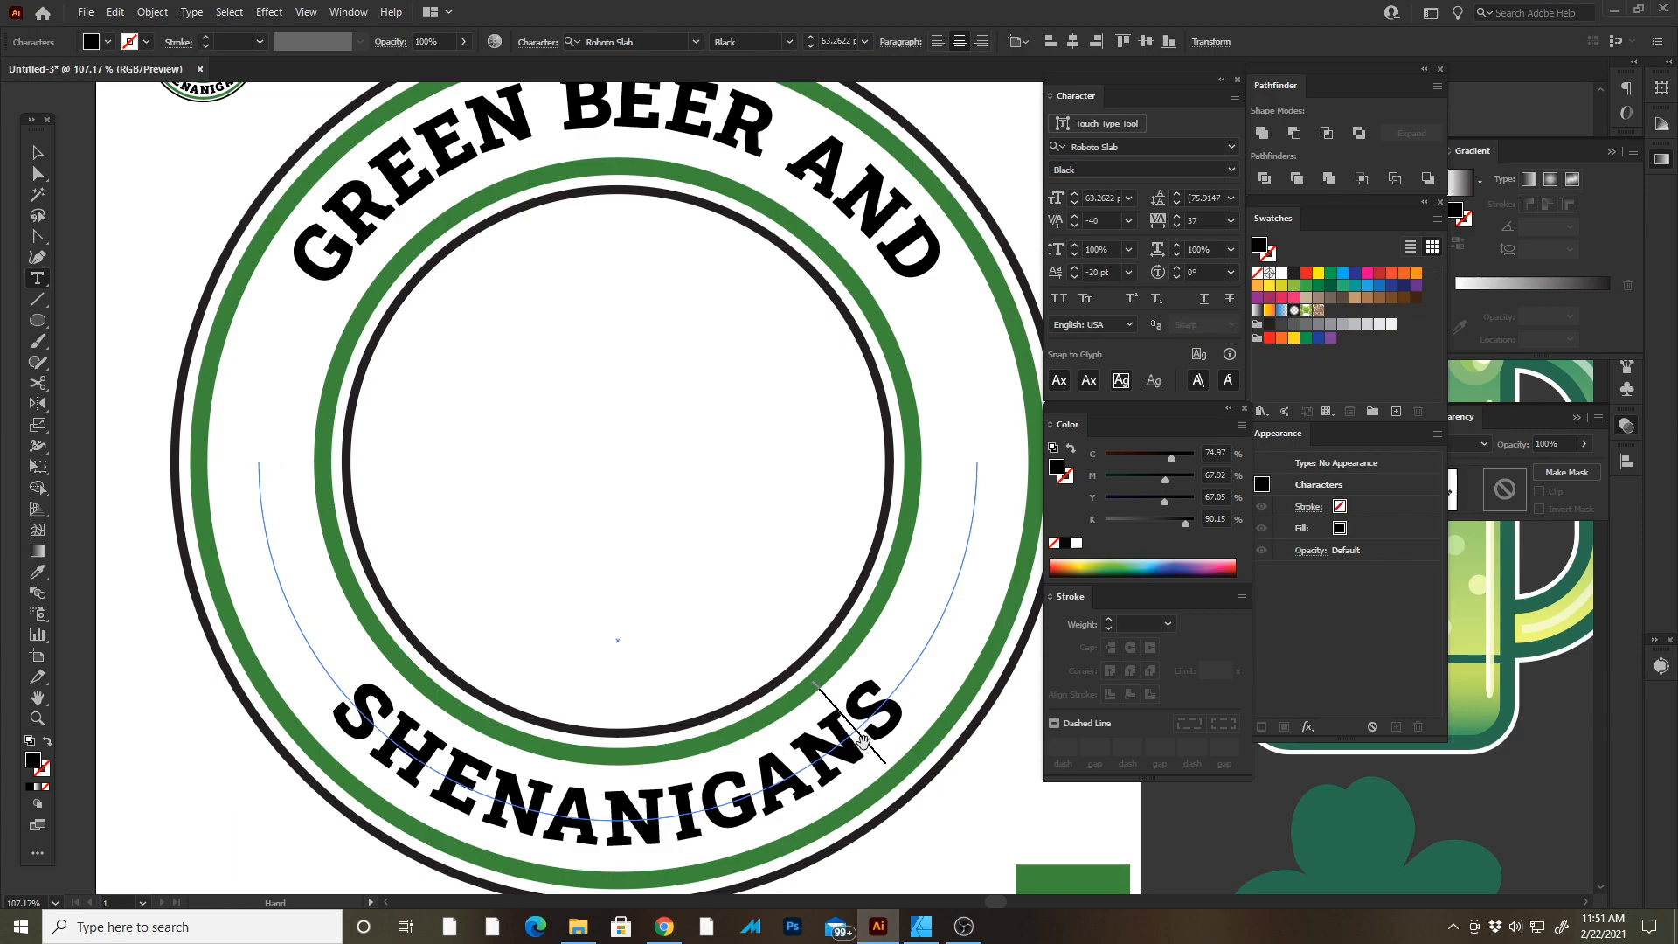
key("Escape")
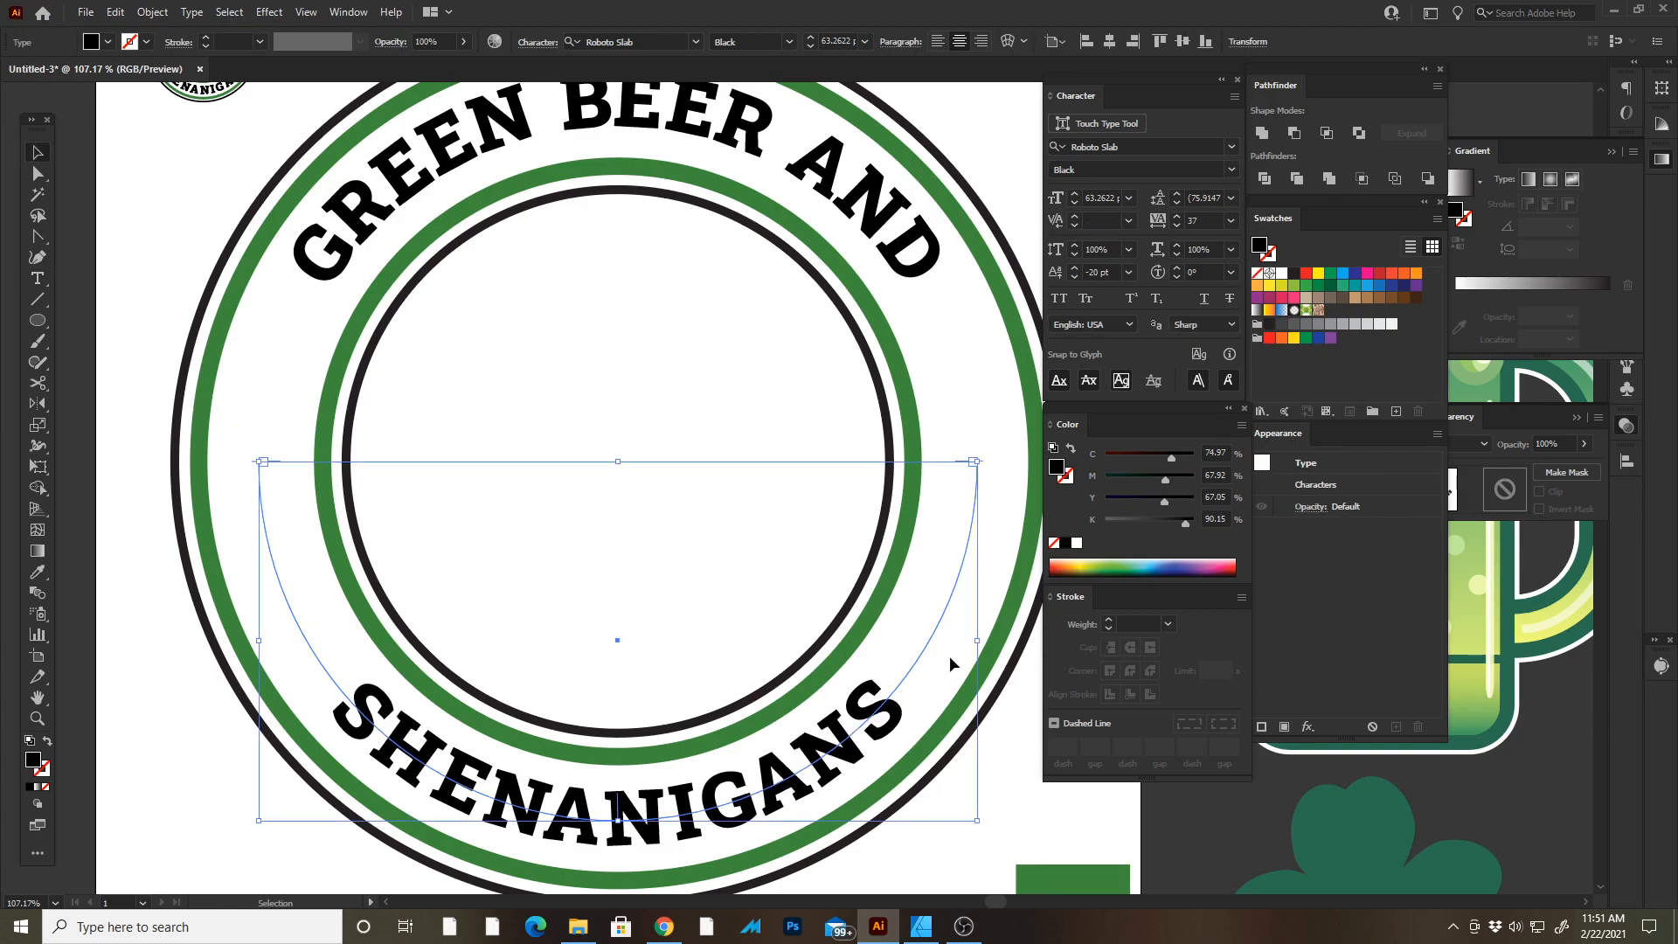
key("Tab")
key("z")
left_click(1108, 644)
key("ctrl+alt+0")
key("v")
left_click_drag(626, 404, 769, 437)
key("Tab")
left_click_drag(721, 458, 635, 449)
key("Tab")
key("v")
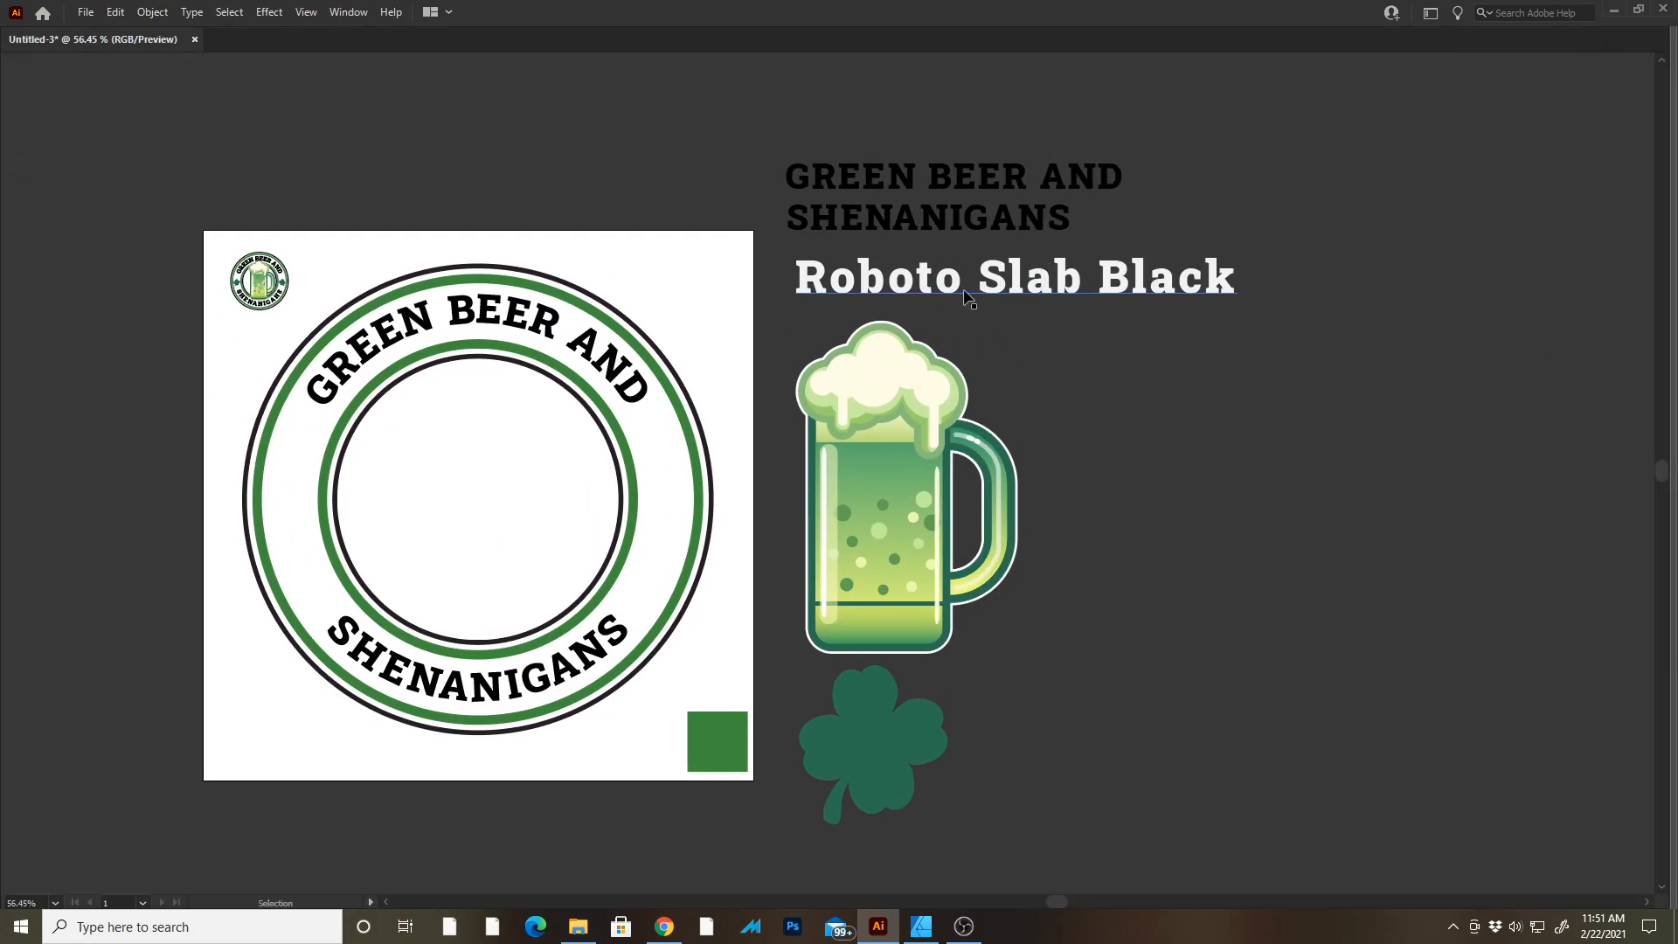
Nudge the Roboto Slab Black reference label up closer to the reference lettering.
left_click_drag(965, 295, 887, 290)
left_click(1173, 350)
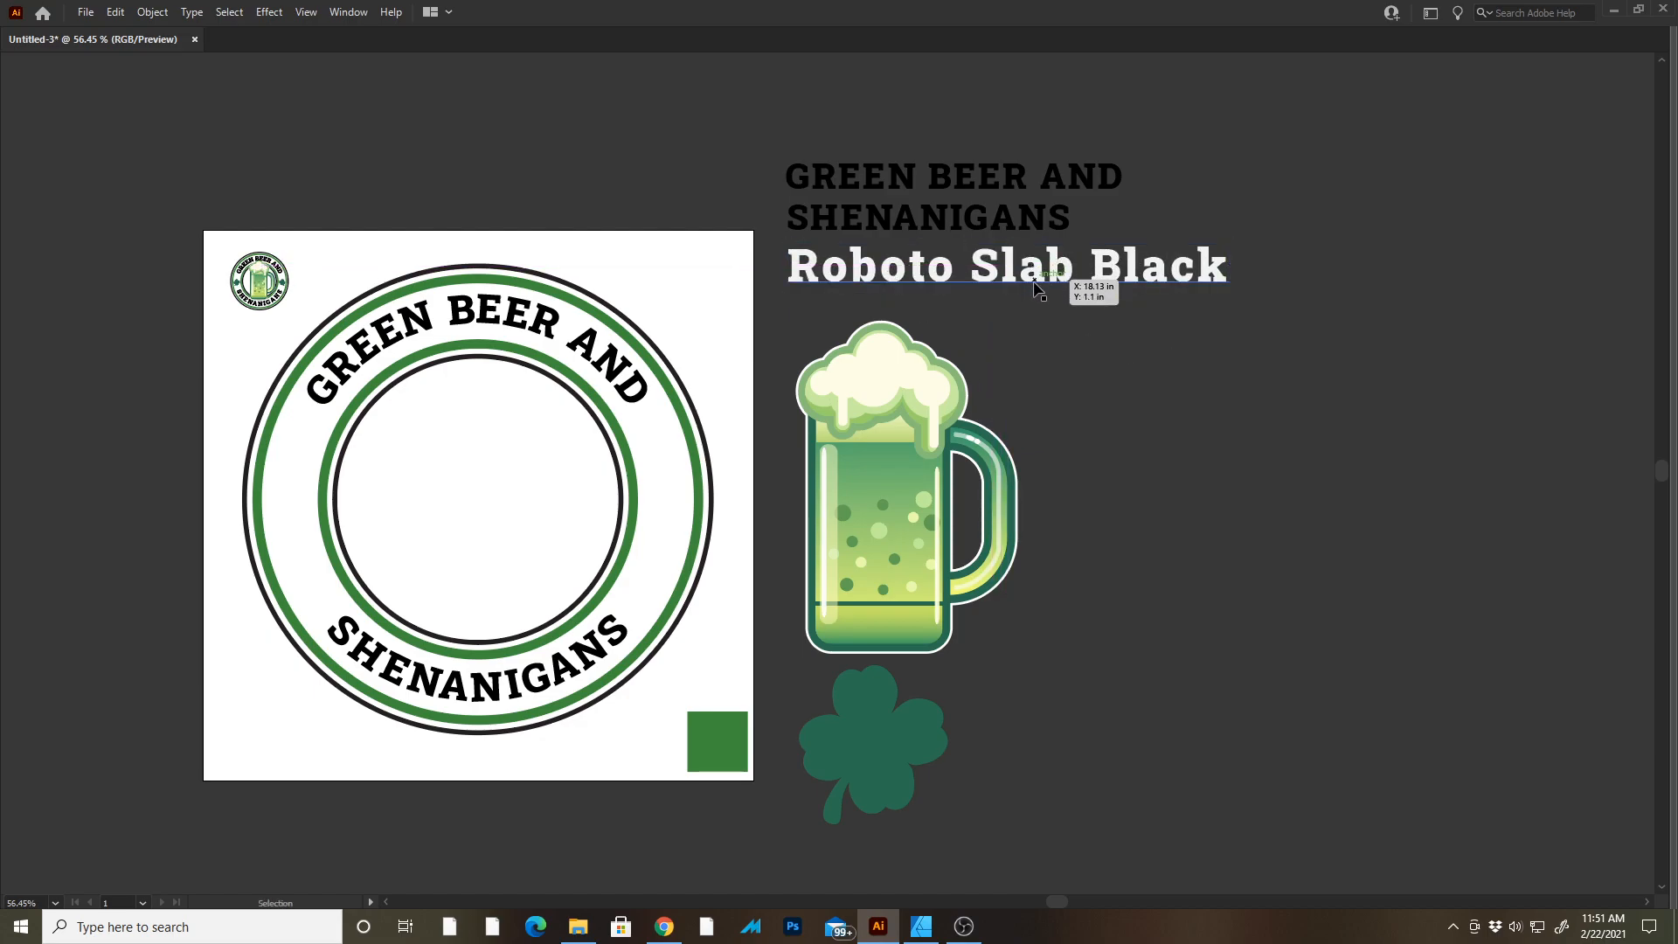
key("Tab")
left_click_drag(923, 307, 821, 265)
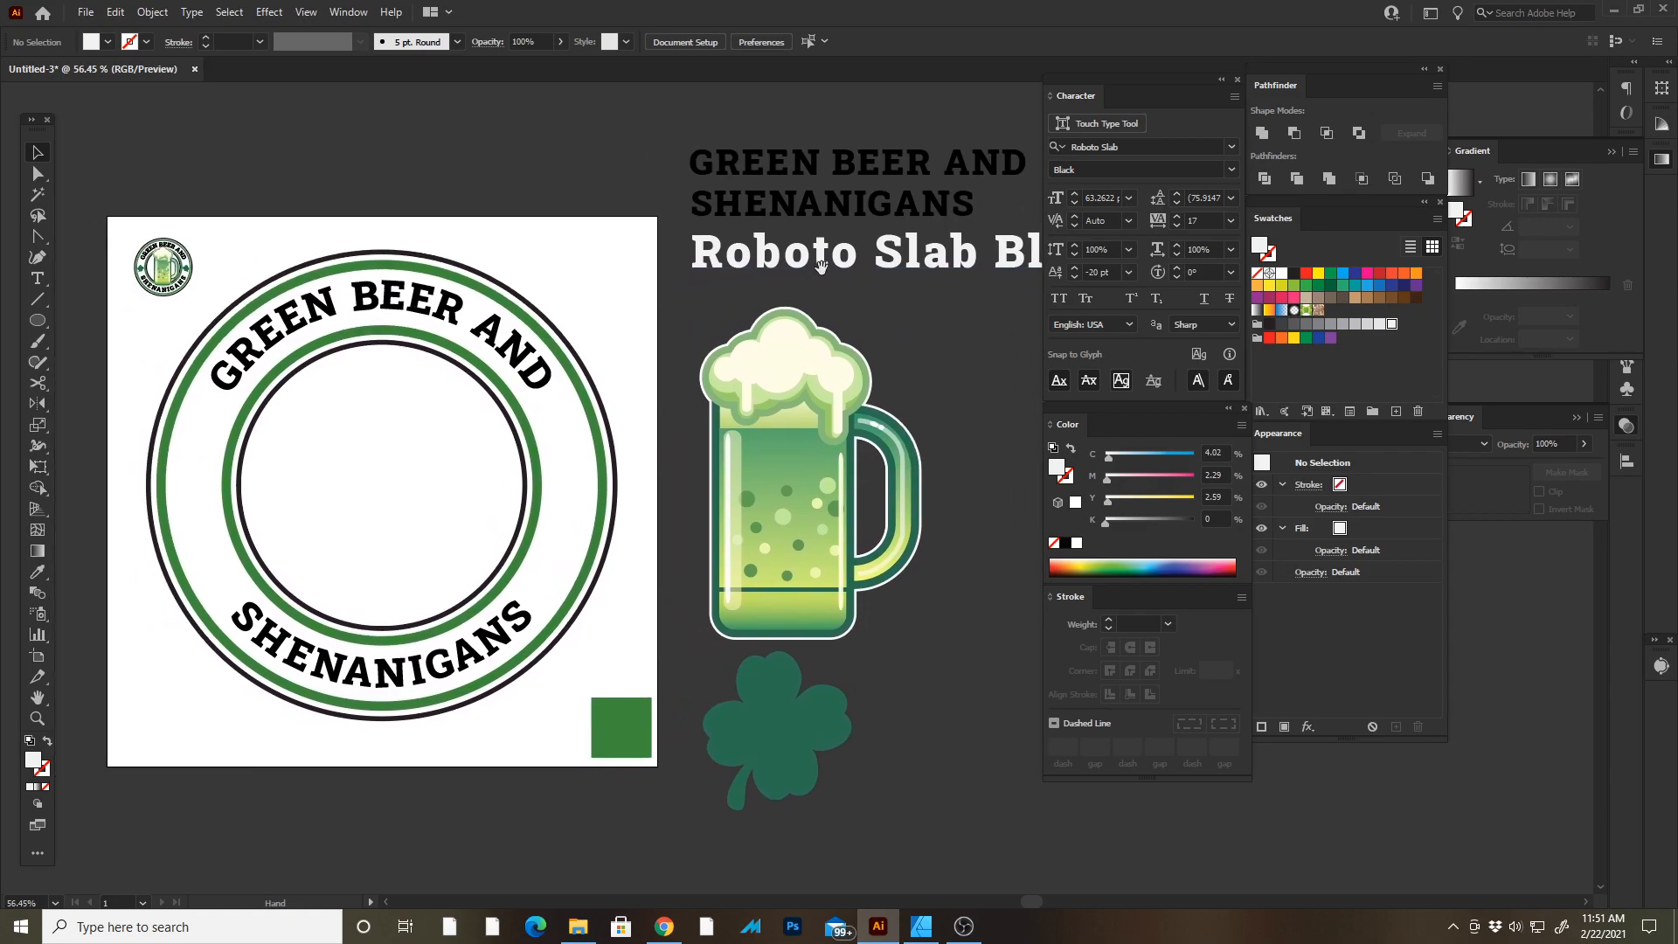
left_click(902, 281)
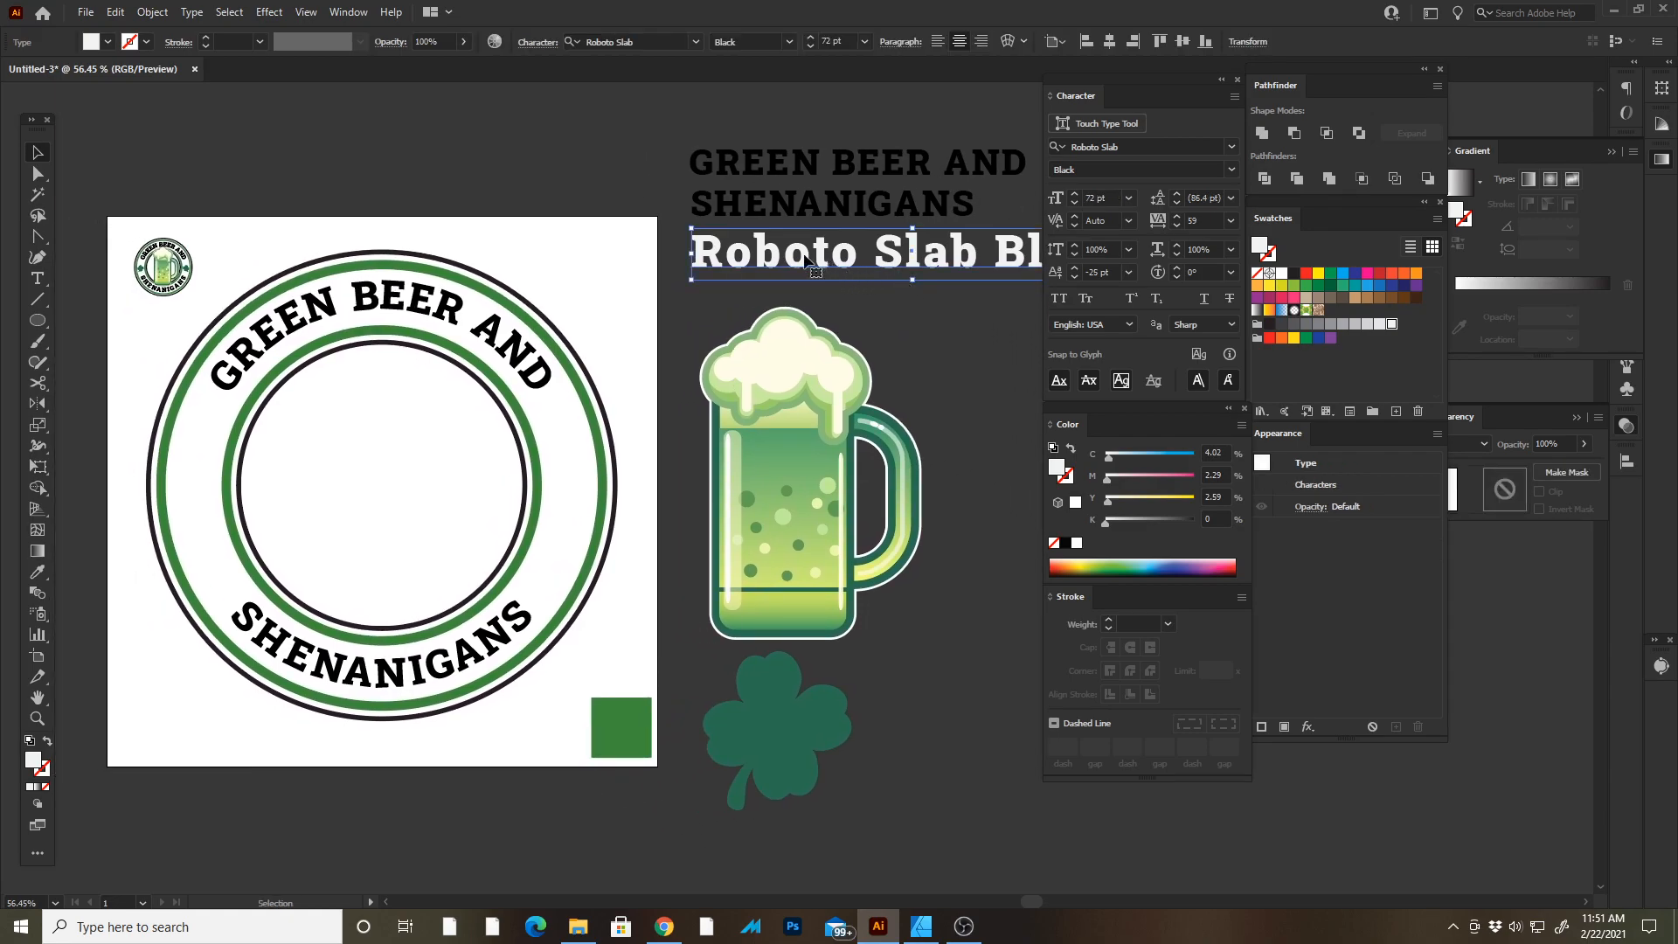
key("Tab")
left_click(1003, 379)
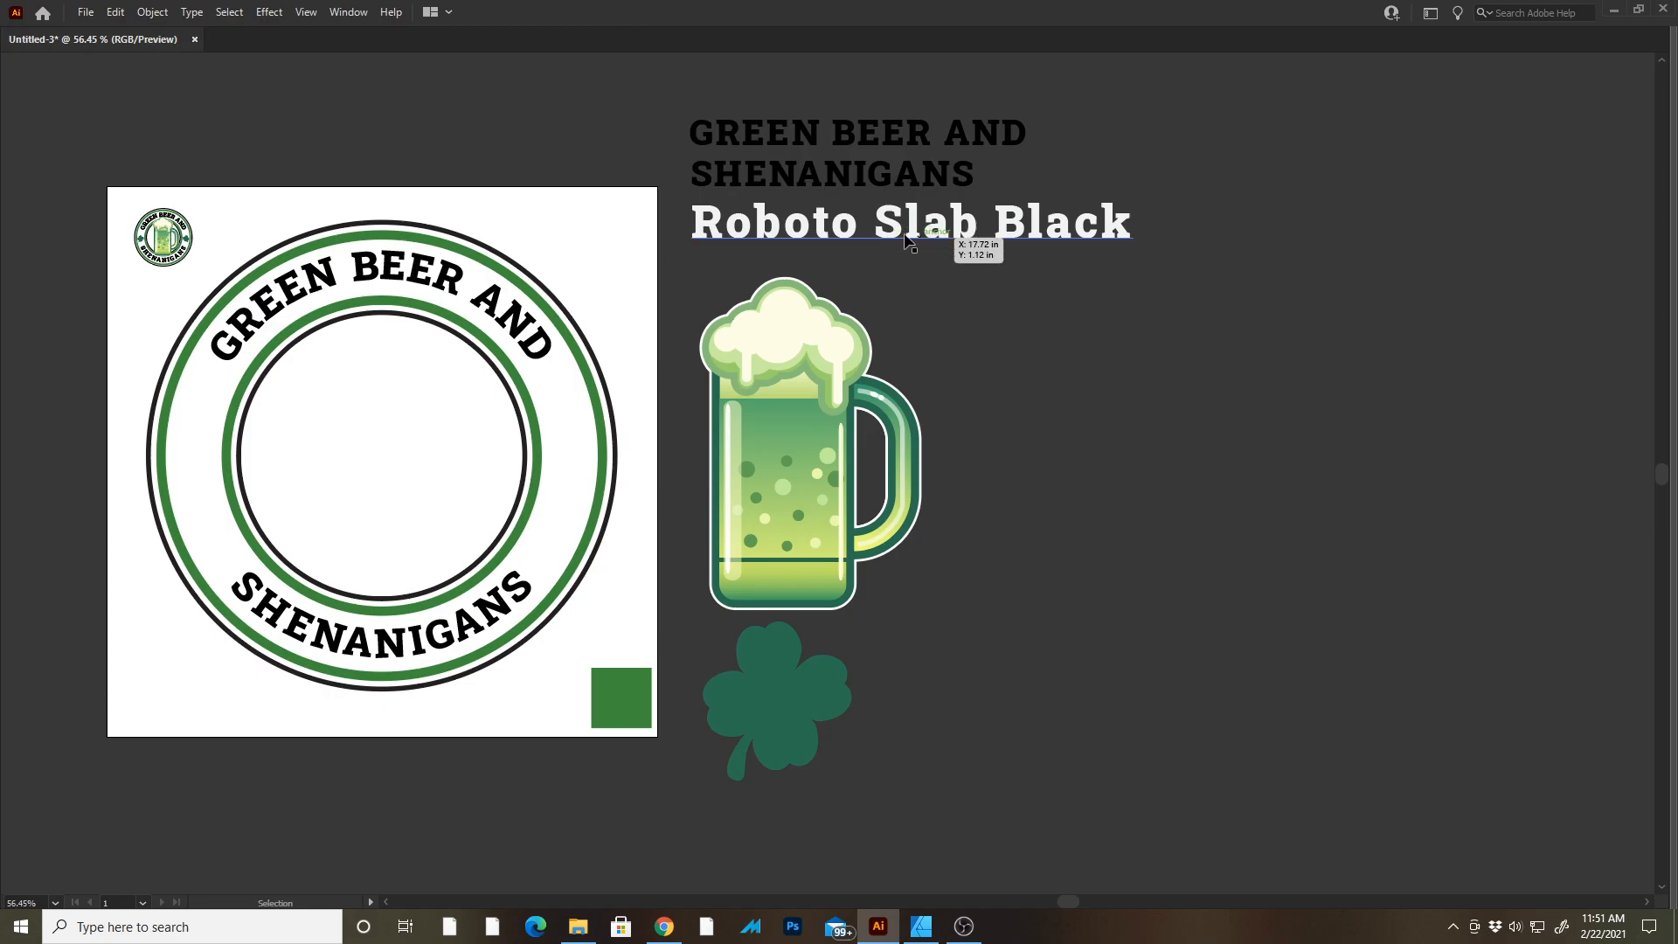
key("Tab")
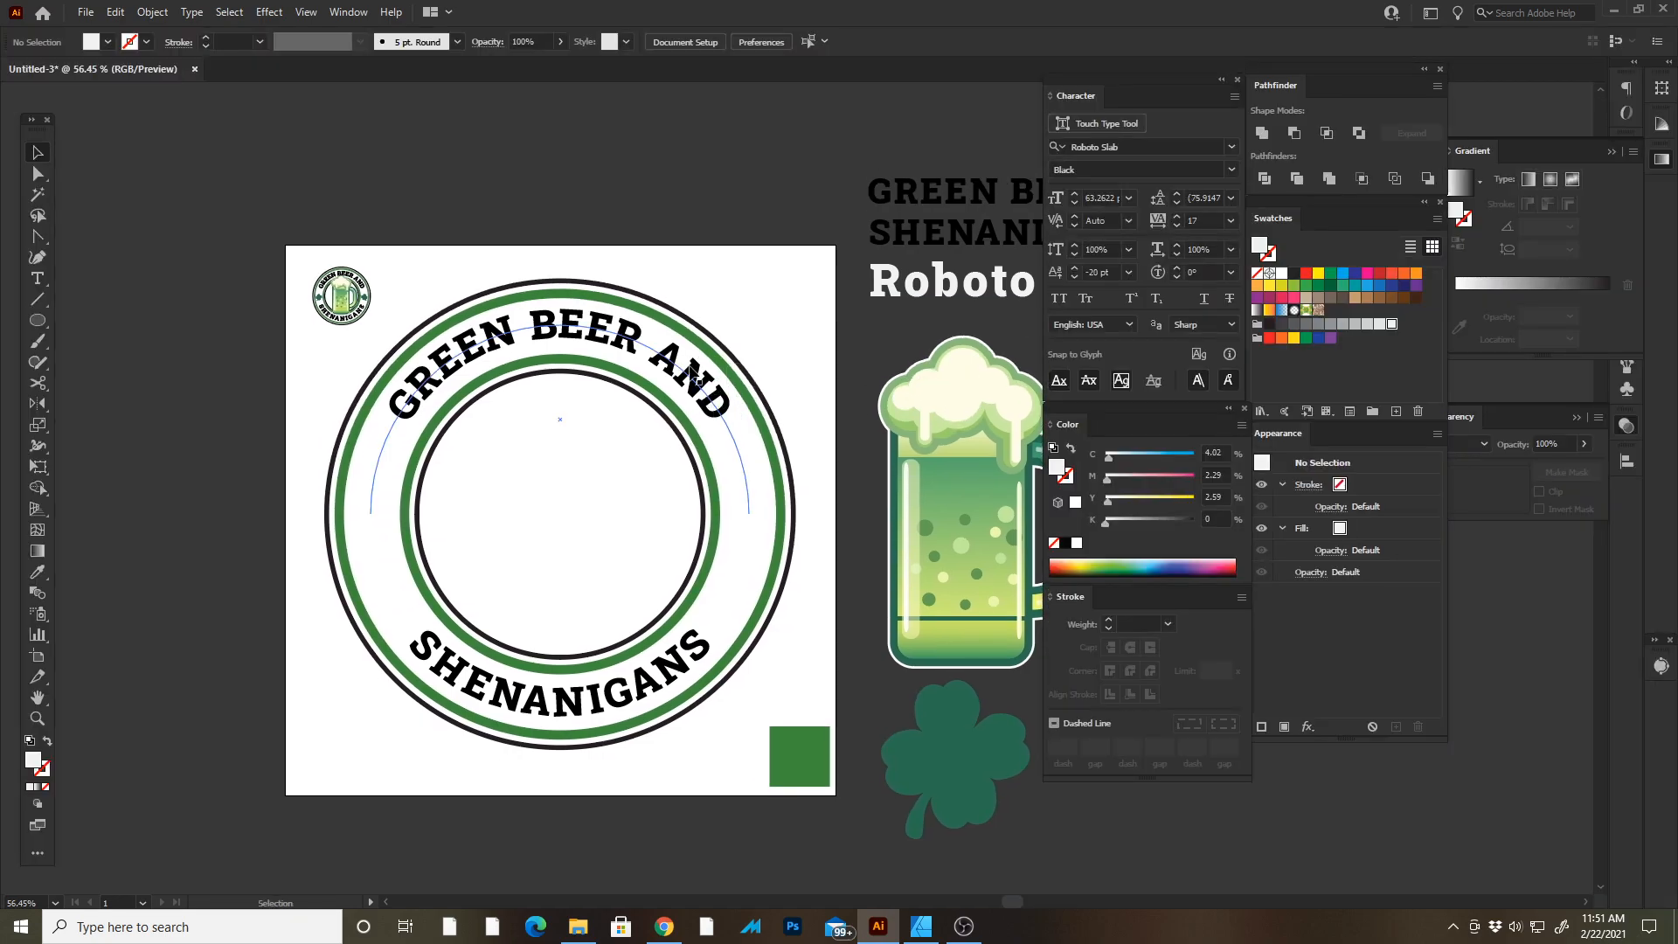
left_click(694, 377)
left_click(758, 281)
key("Tab")
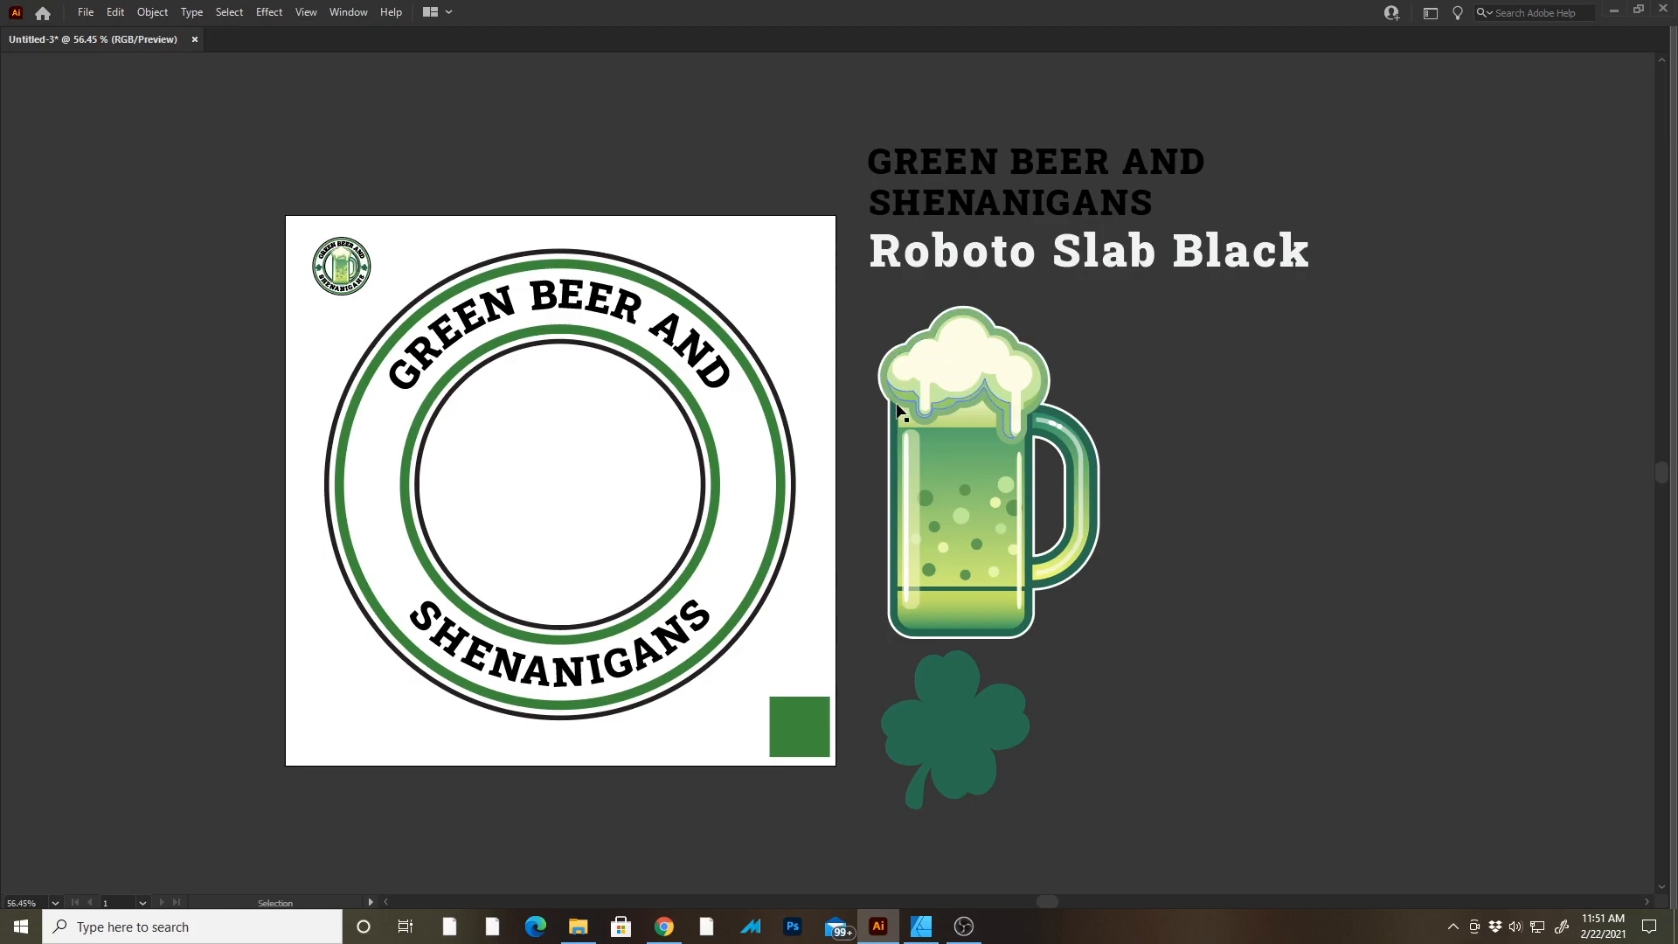
key("Tab")
Enlarge the SHENANIGANS path text to a font size of about 93 pt.
left_click(577, 717)
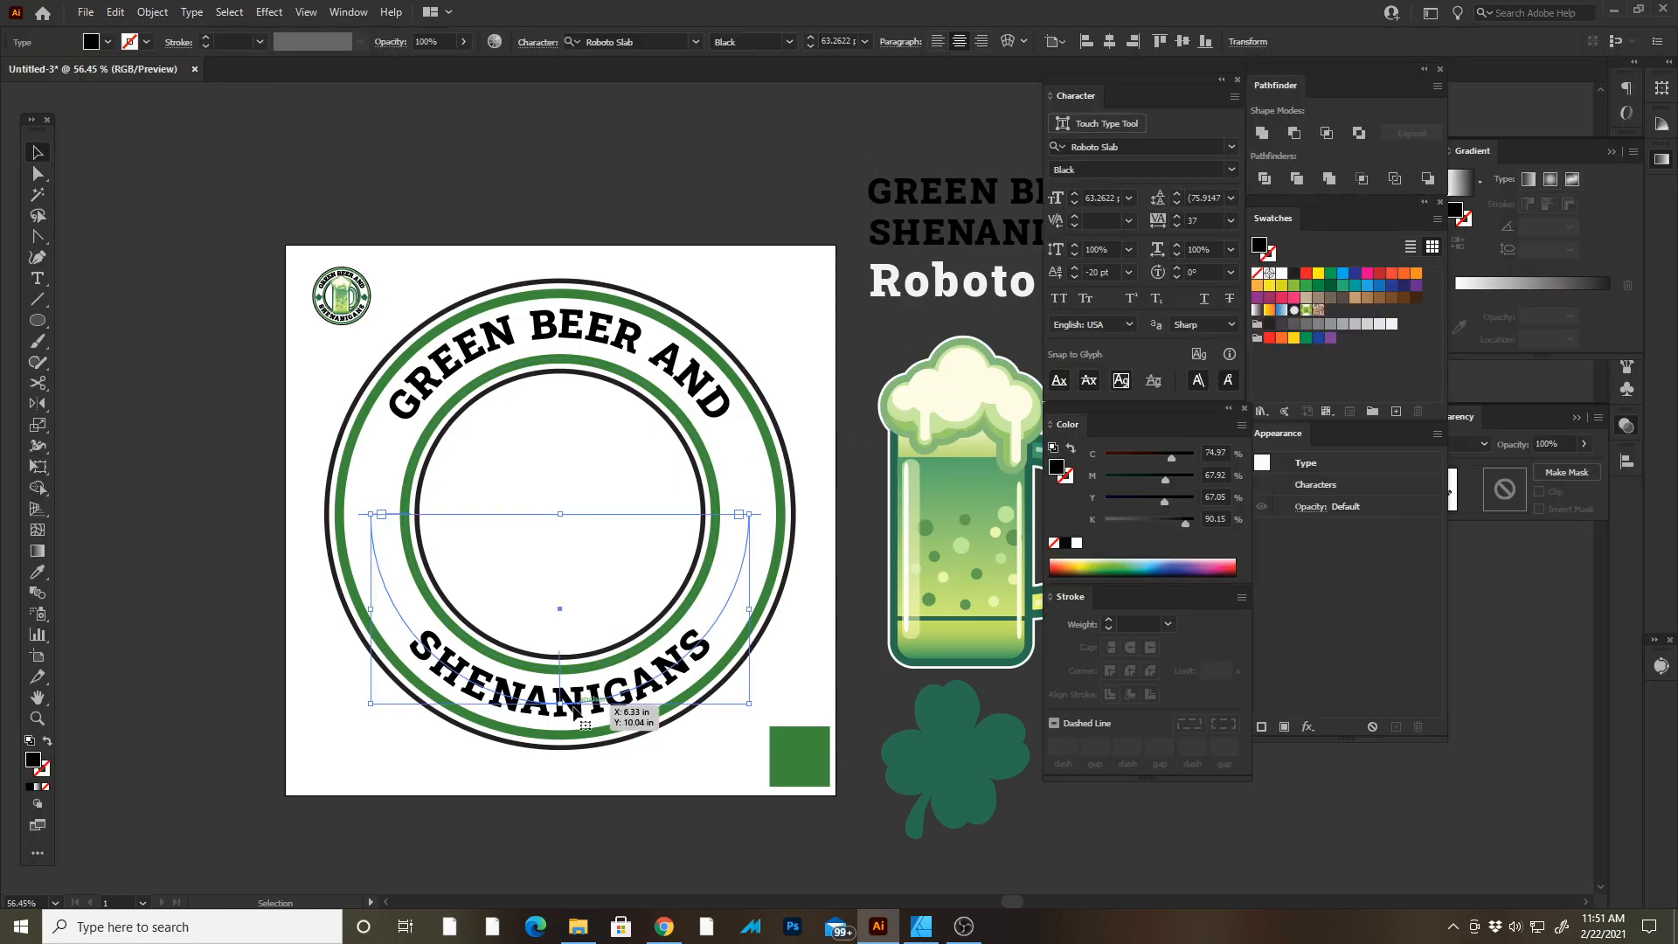
key("ctrl+shift+period")
key("ctrl+shift+period")
key("ctrl+shift+period")
key("ctrl+shift+period")
key("ctrl+shift+period")
key("ctrl+shift+period")
key("ctrl+shift+period")
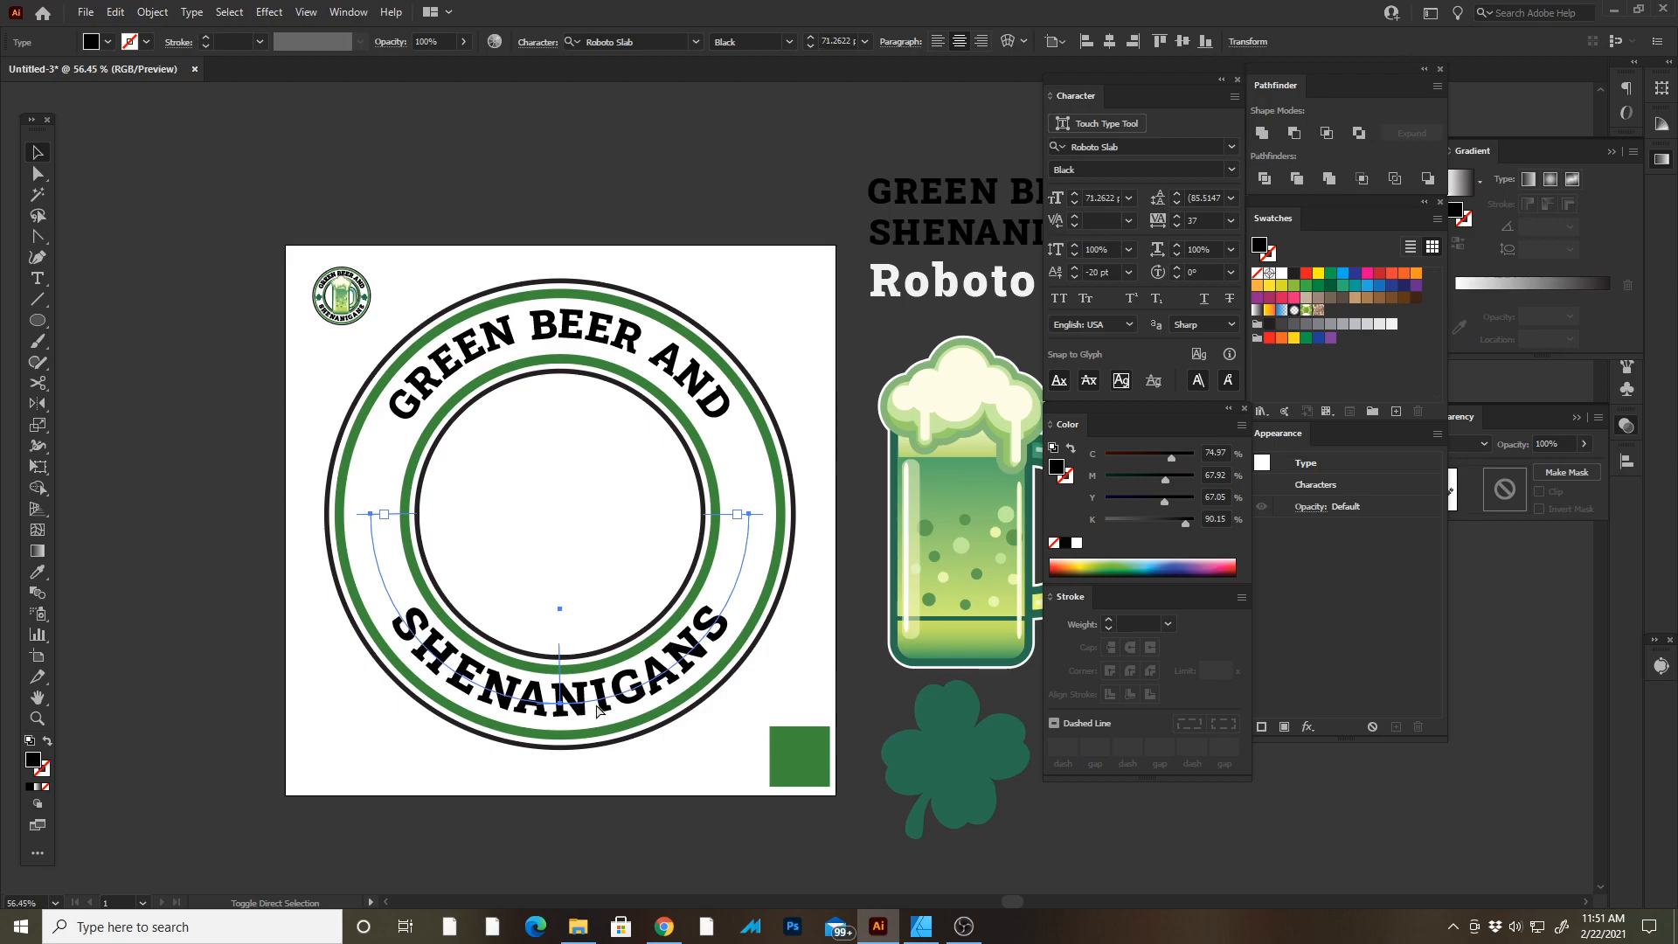
key("ctrl+shift+period")
key("ctrl+shift+period")
key("ctrl+shift+period")
key("ctrl+shift+period")
key("ctrl+shift+period")
key("ctrl+shift+period")
key("ctrl+shift+period")
key("ctrl+shift+period")
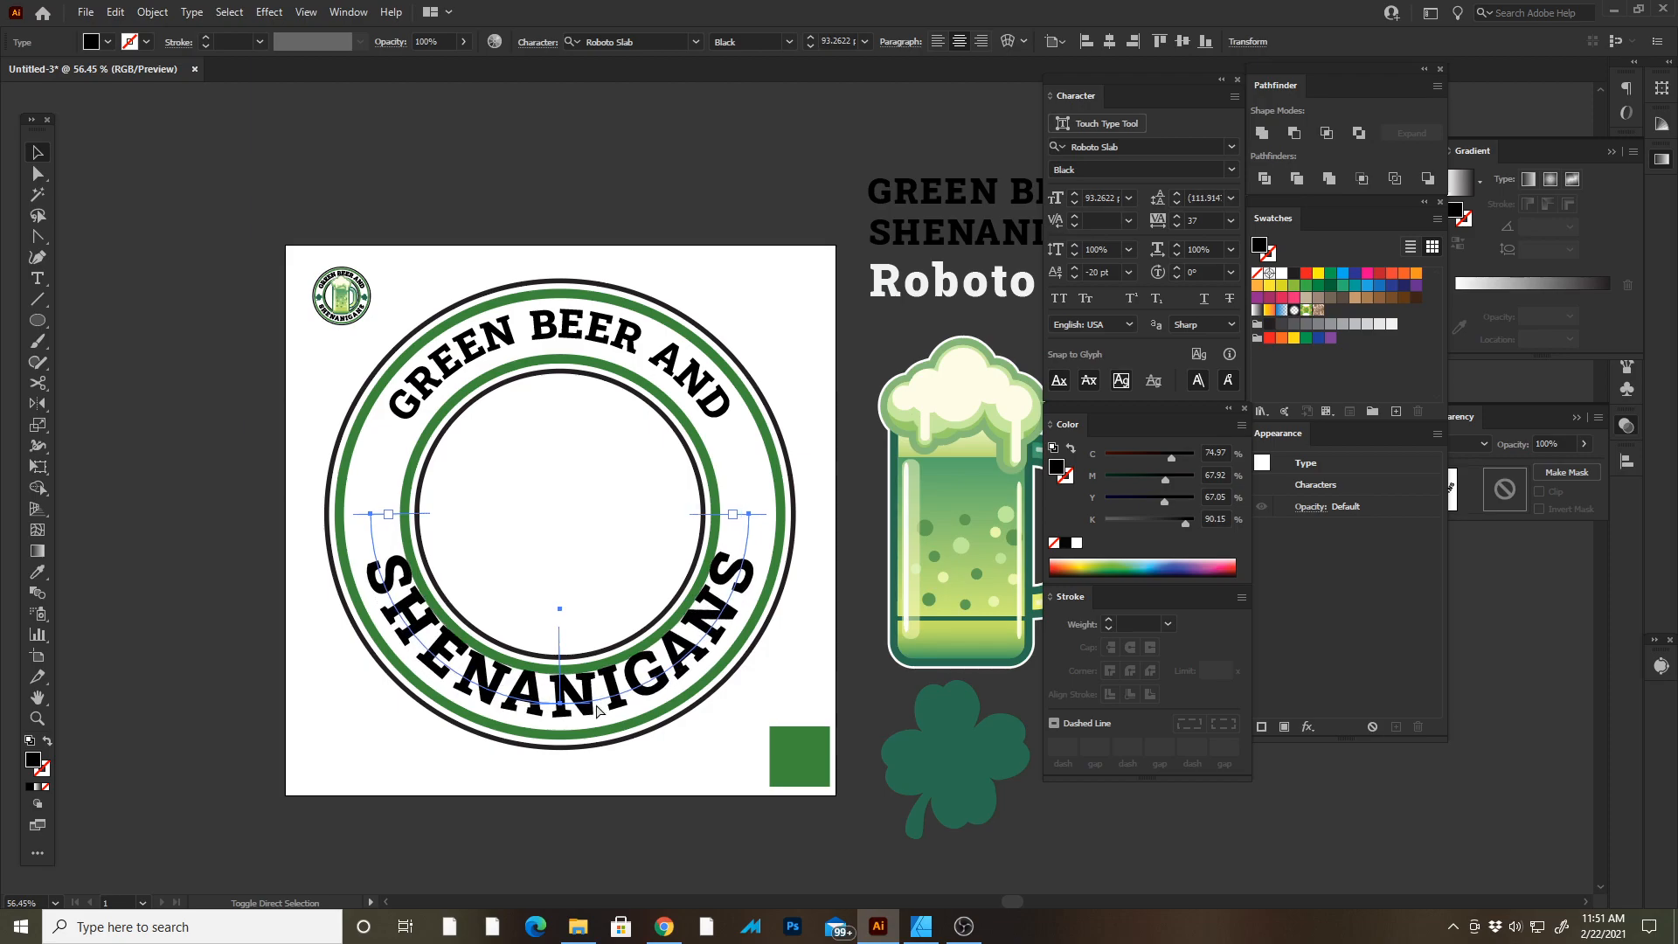
key("ctrl+shift+comma")
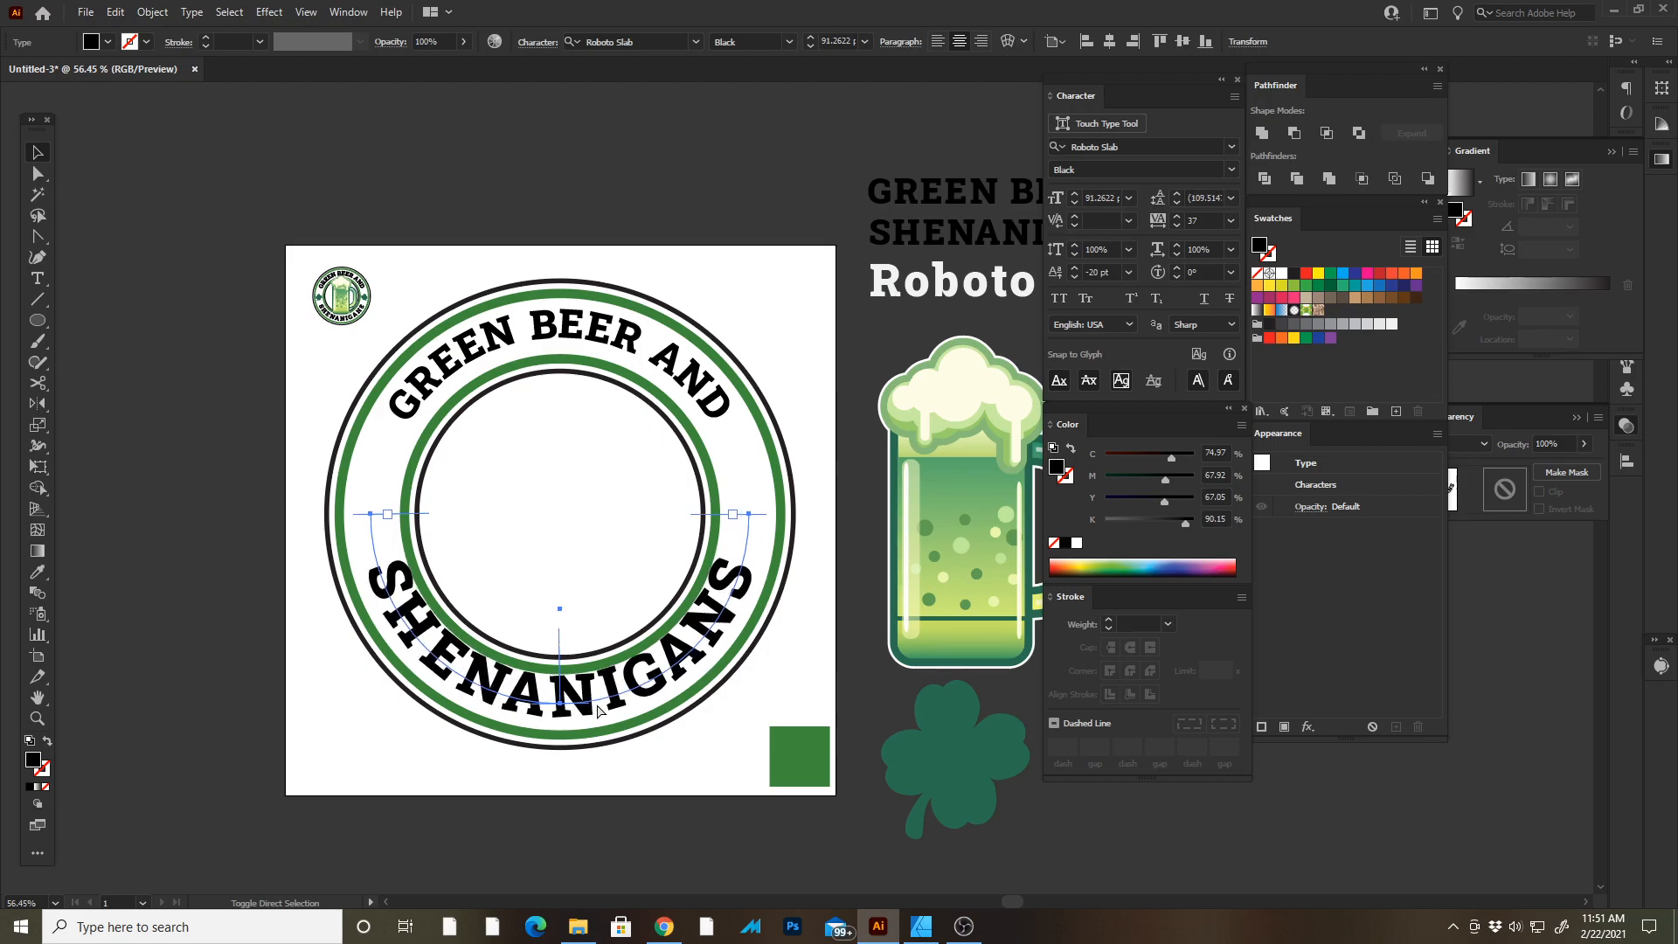
key("ctrl+shift+period")
key("ctrl+shift+period")
key("ctrl+shift+period")
key("ctrl+shift+period")
key("ctrl+shift+period")
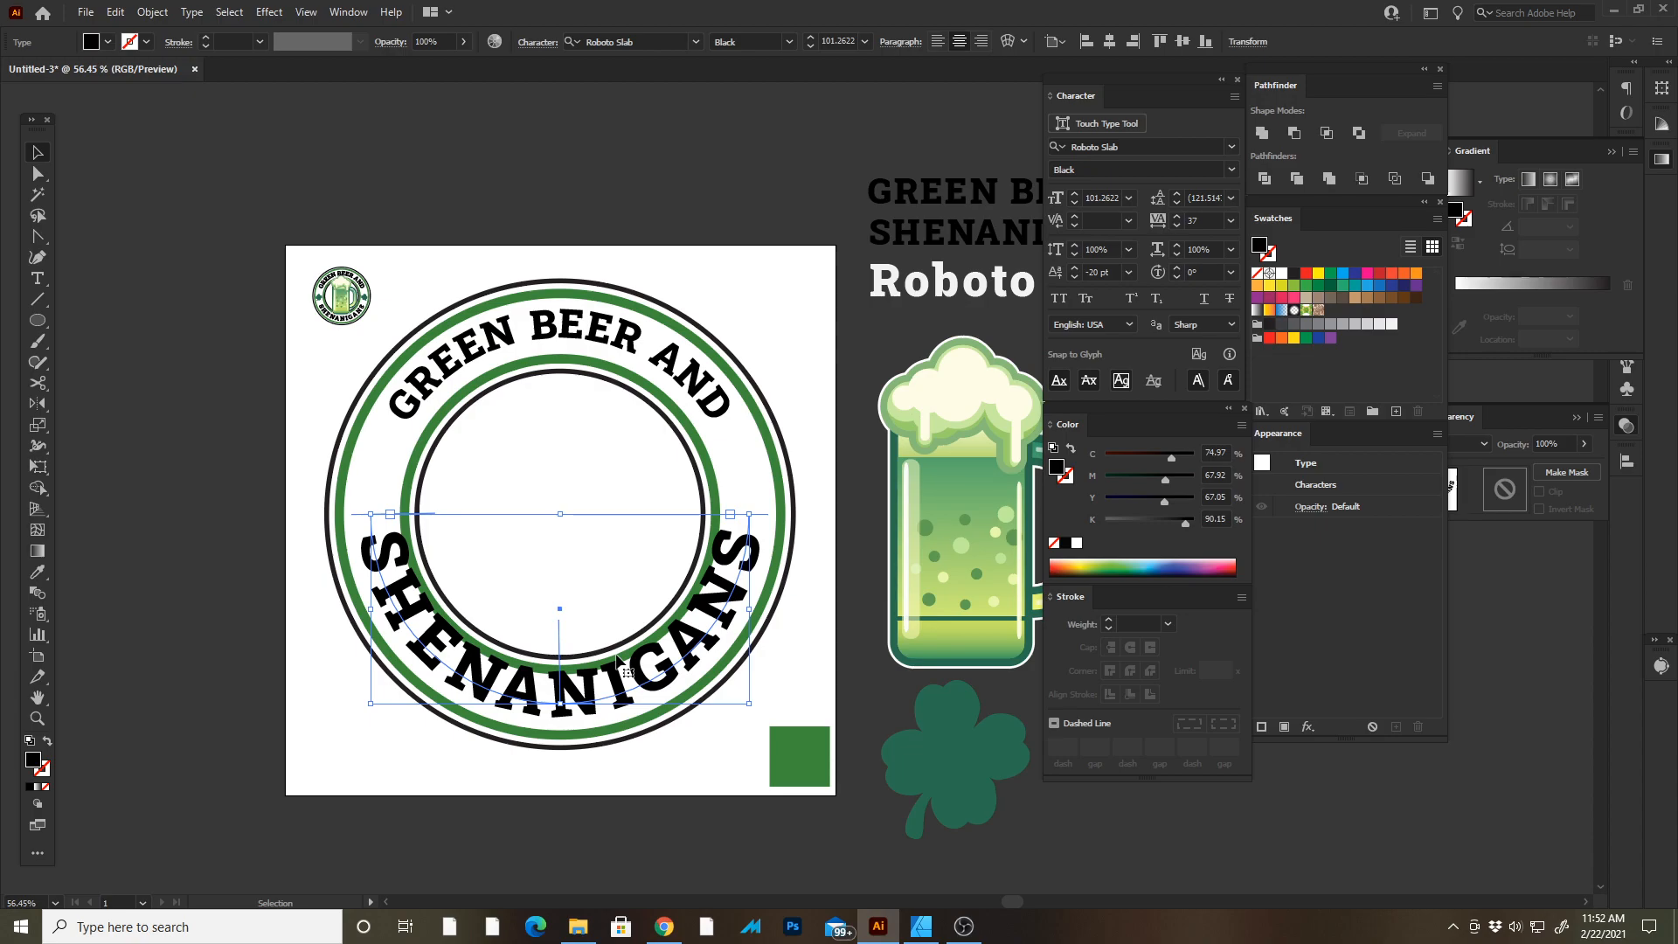
key("ctrl+shift+comma")
key("ctrl+shift+comma")
key("ctrl+shift+comma")
key("ctrl+shift+comma")
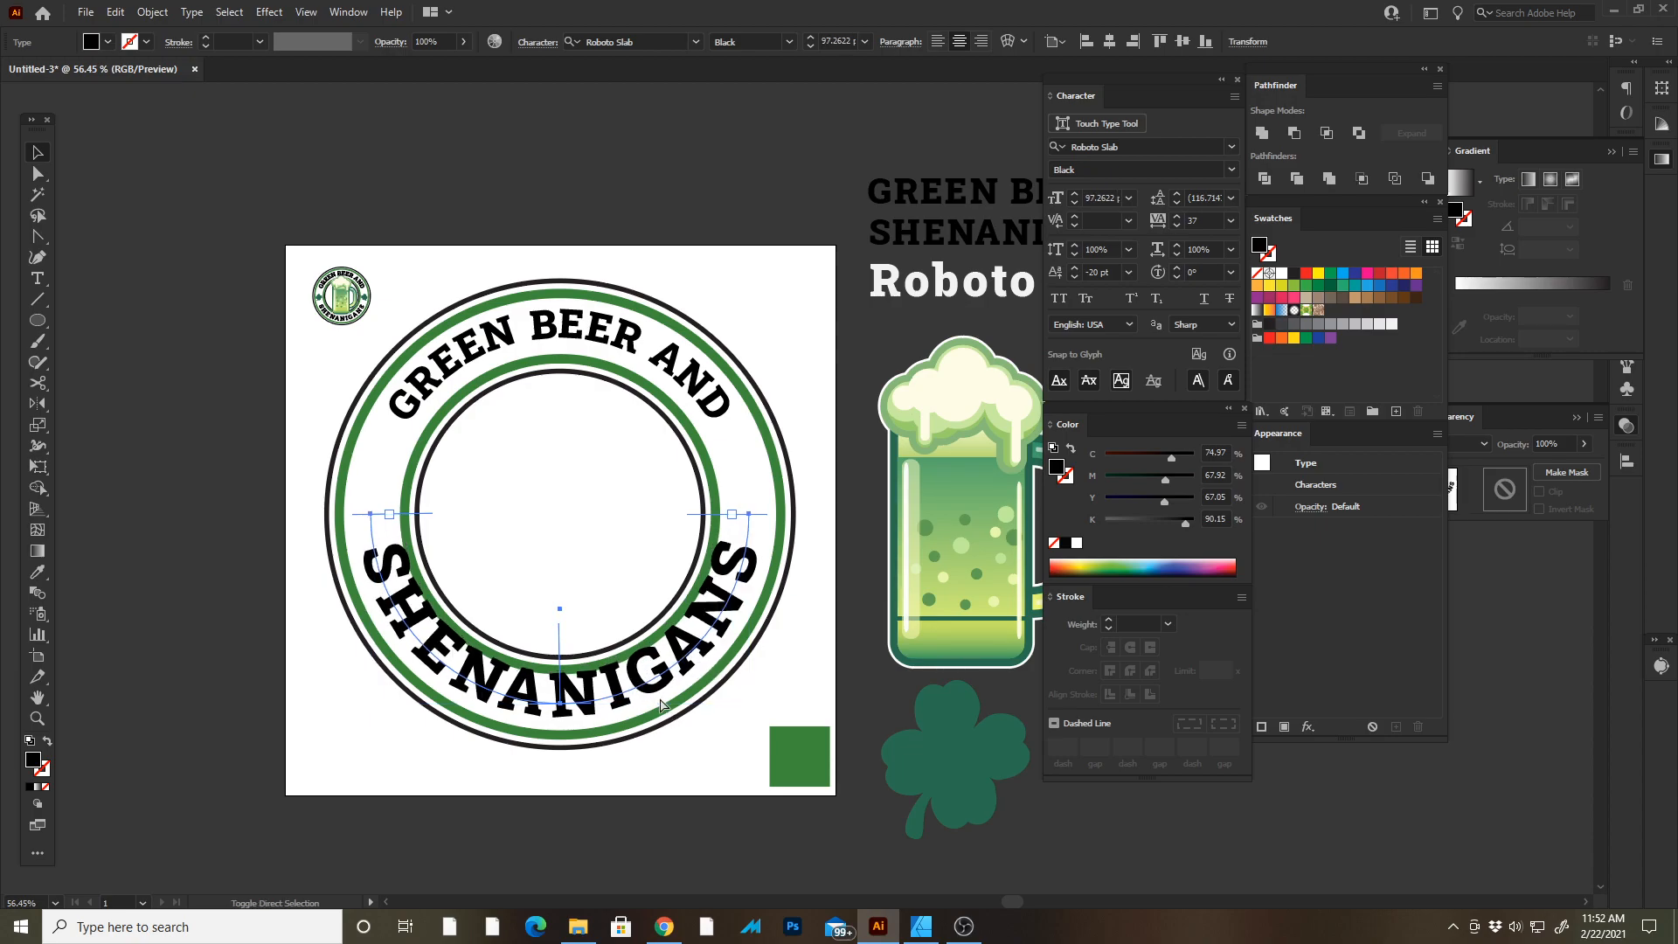
Lower the SHENANIGANS text's baseline shift to -33 pt.
left_click(1074, 277)
left_click(1074, 277)
left_click(1074, 277)
left_click(1074, 277)
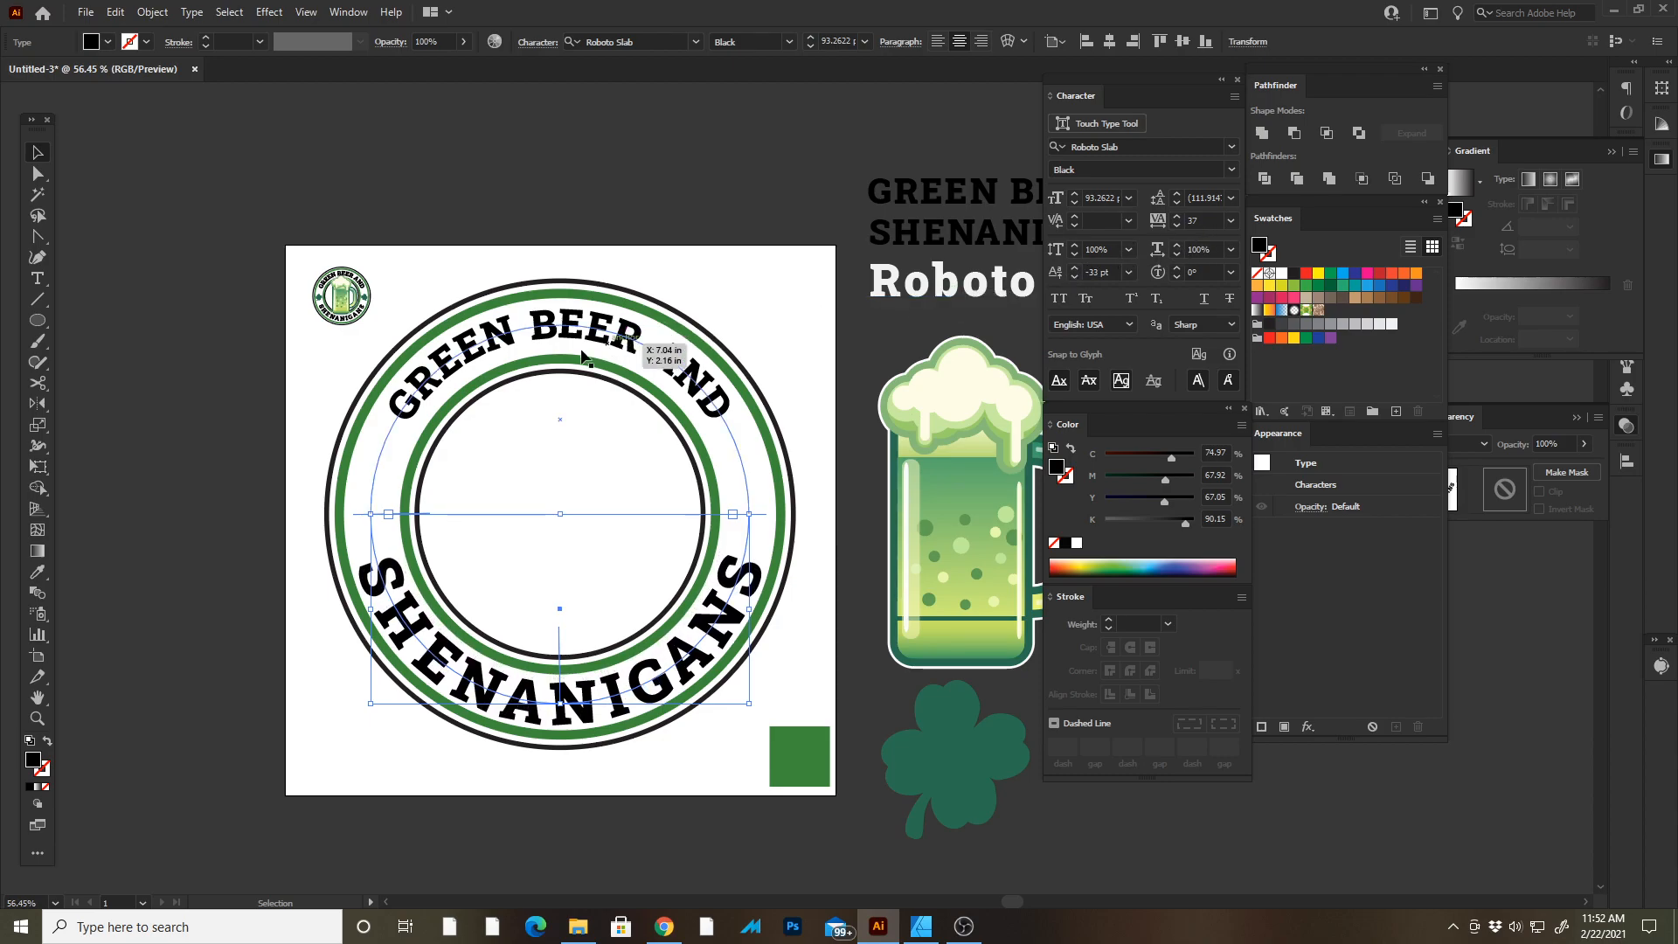
Try enlarging the GREEN BEER AND path text's font size to about 81 pt.
left_click(609, 331)
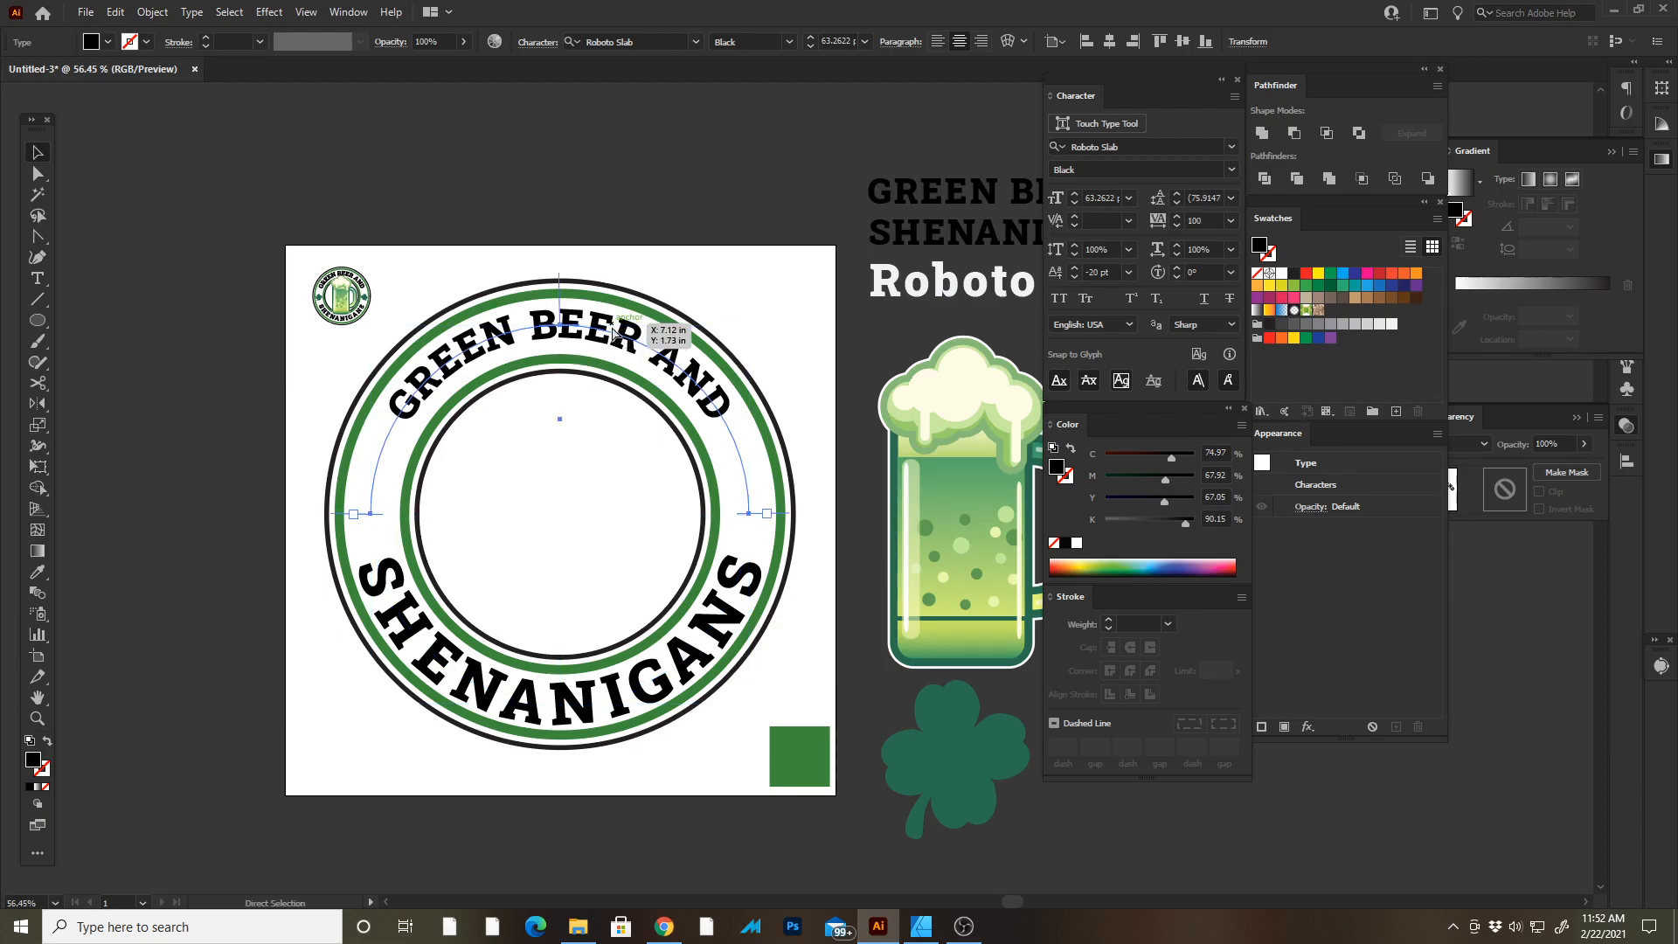
key("ctrl+shift+period")
key("ctrl+shift+period")
key("ctrl+shift+period")
key("ctrl+shift+period")
key("ctrl+shift+period")
key("ctrl+shift+period")
key("ctrl+shift+period")
key("ctrl+shift+period")
key("ctrl+shift+period")
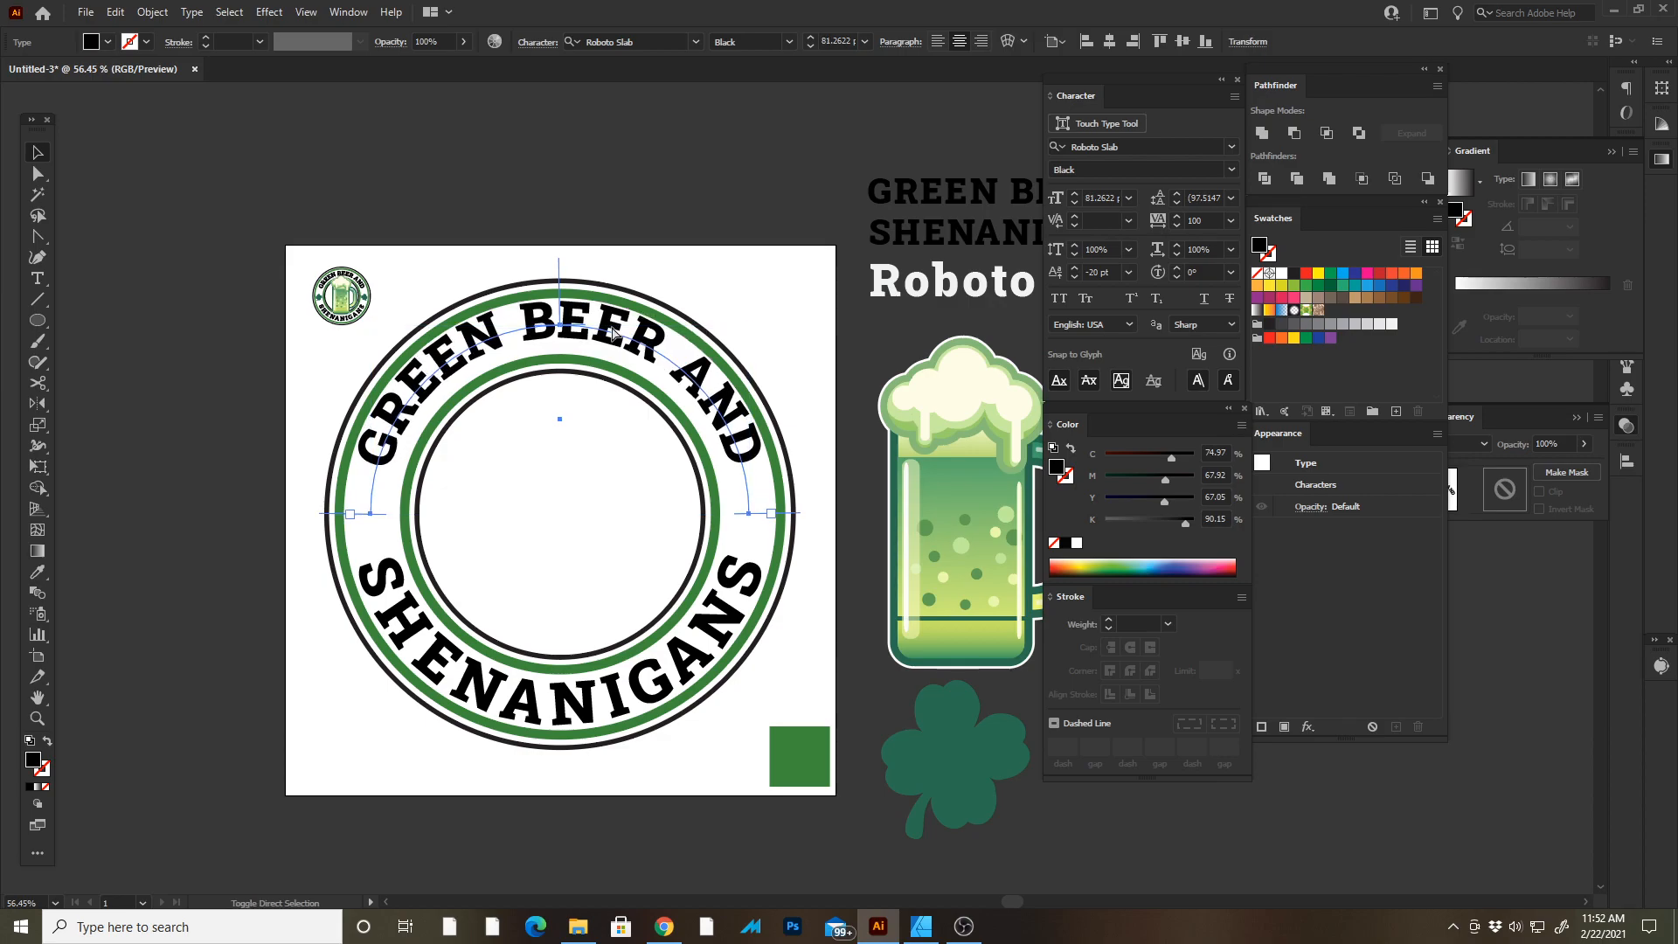
key("ctrl+shift+period")
key("ctrl+shift+period")
key("ctrl+shift+period")
key("ctrl+shift+period")
key("ctrl+shift+period")
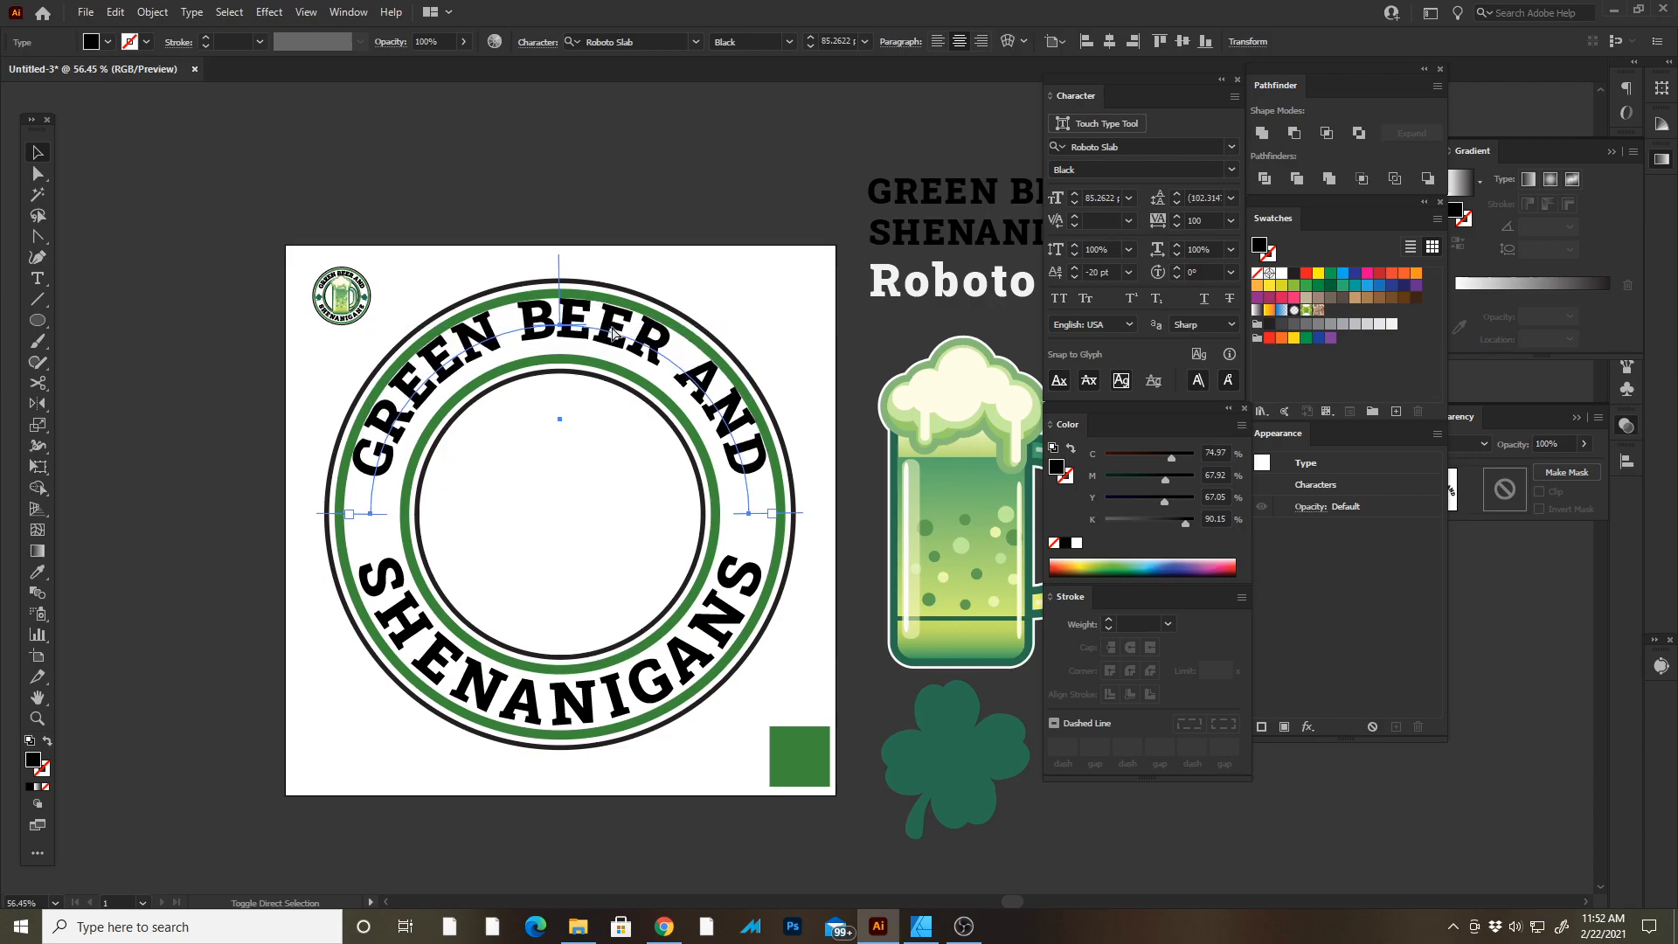
key("ctrl+shift+comma")
key("ctrl+shift+comma")
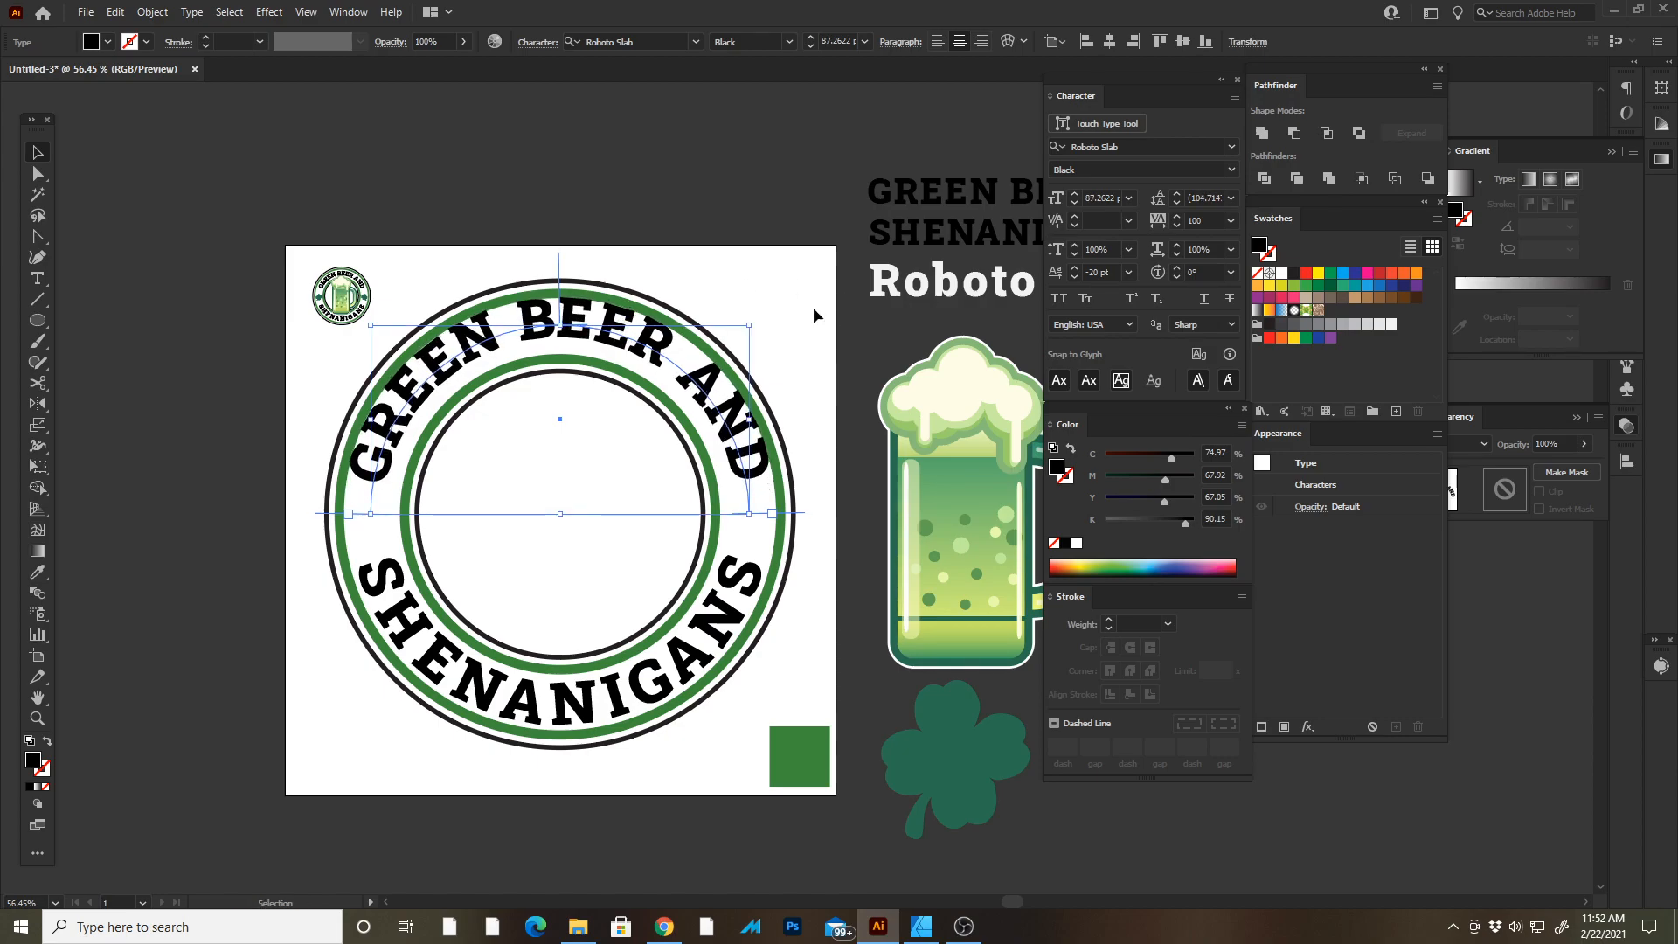
key("i")
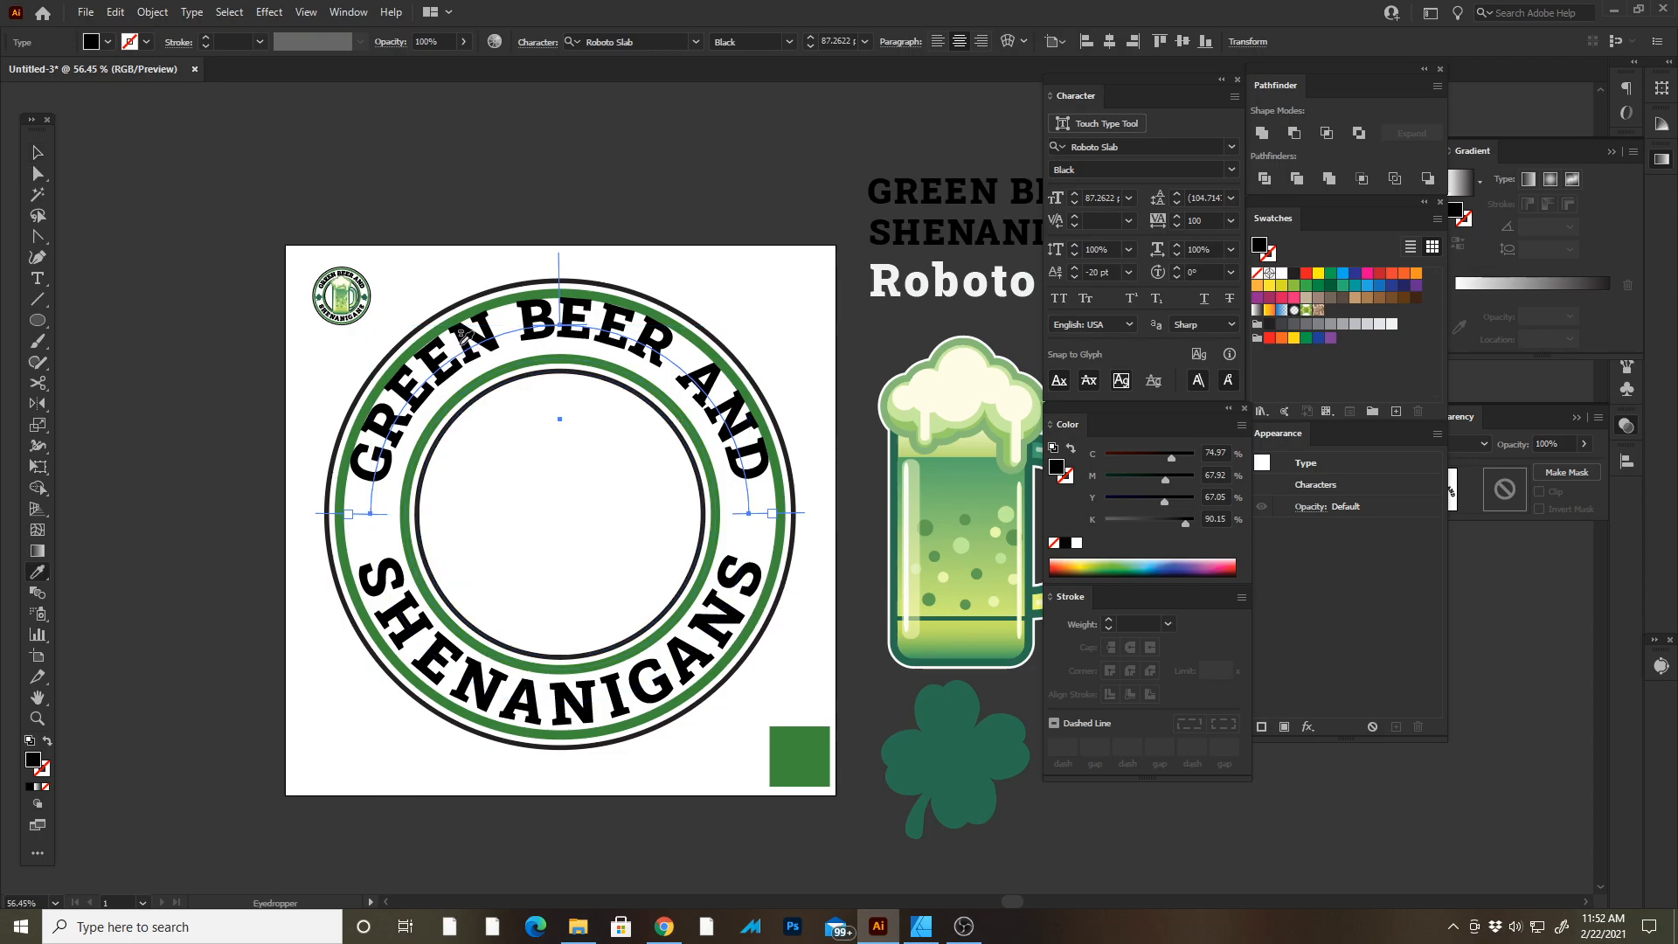
key("v")
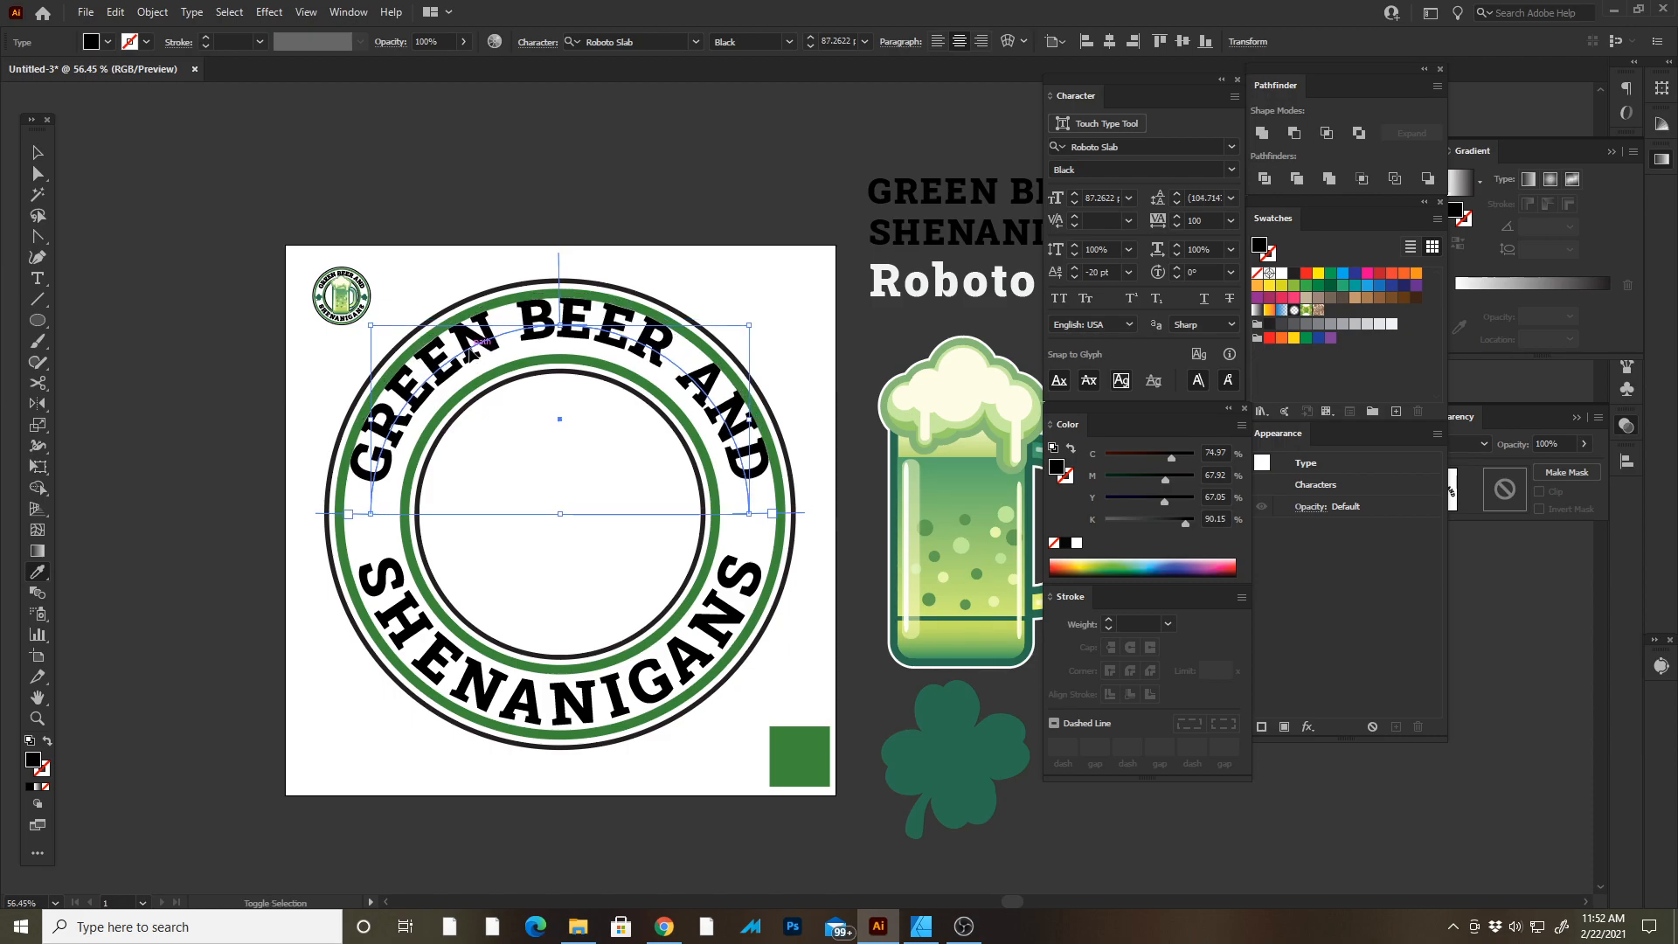
key("ctrl+alt+shift+comma")
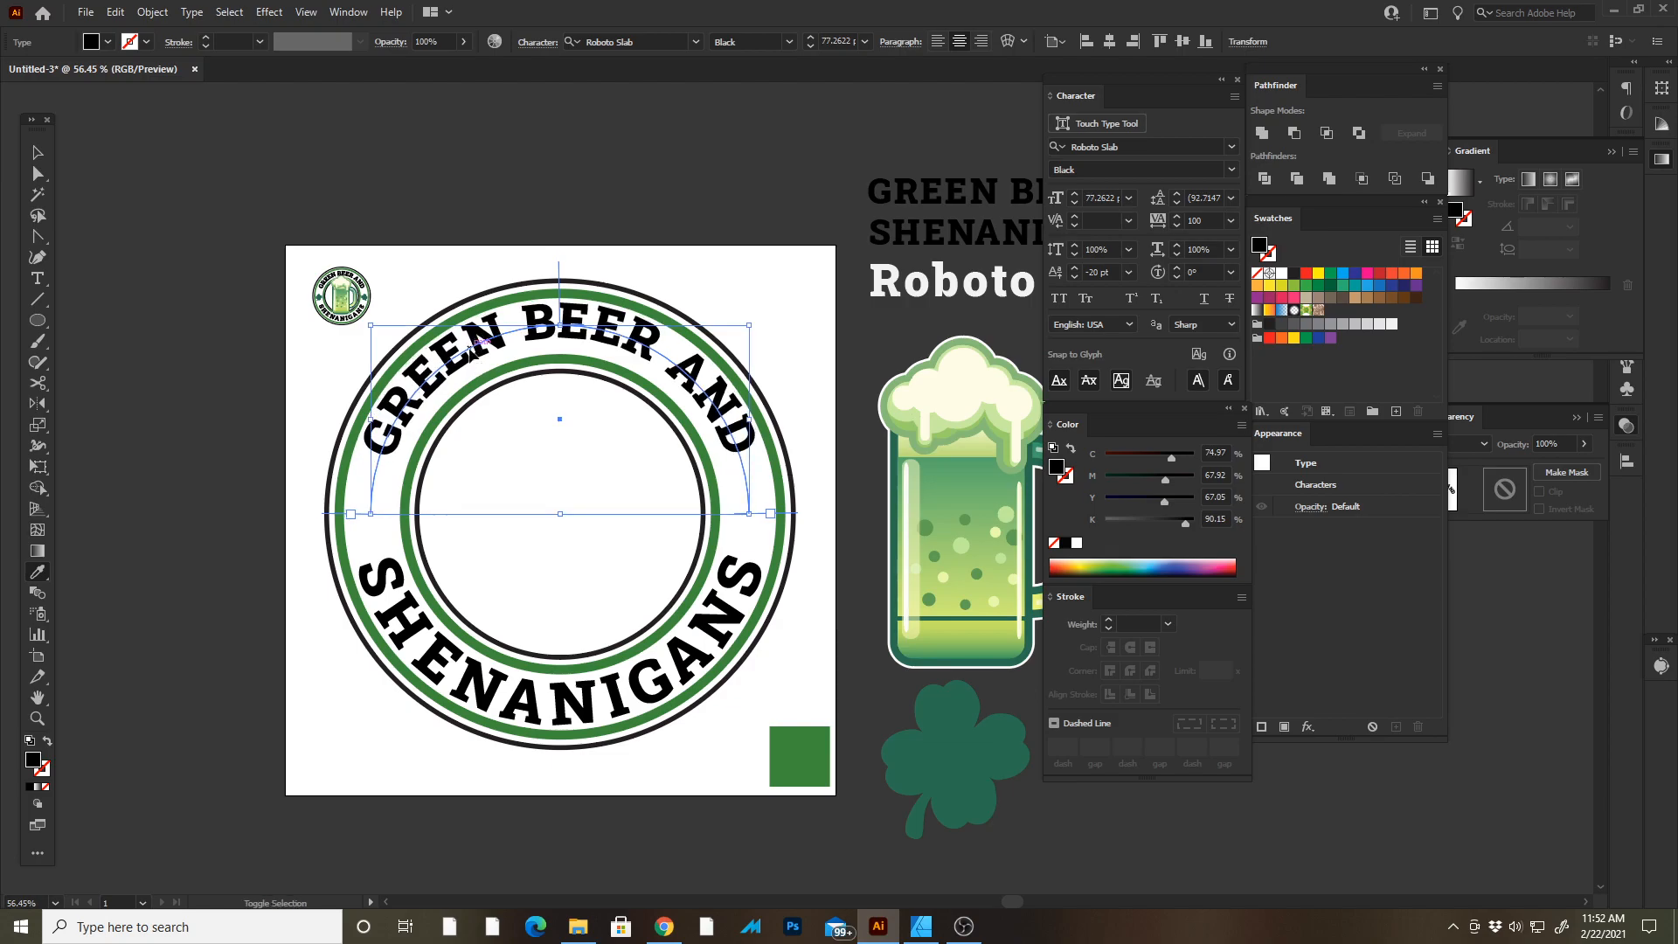
key("ctrl+shift+comma")
key("ctrl+shift+comma")
key("ctrl+shift+comma")
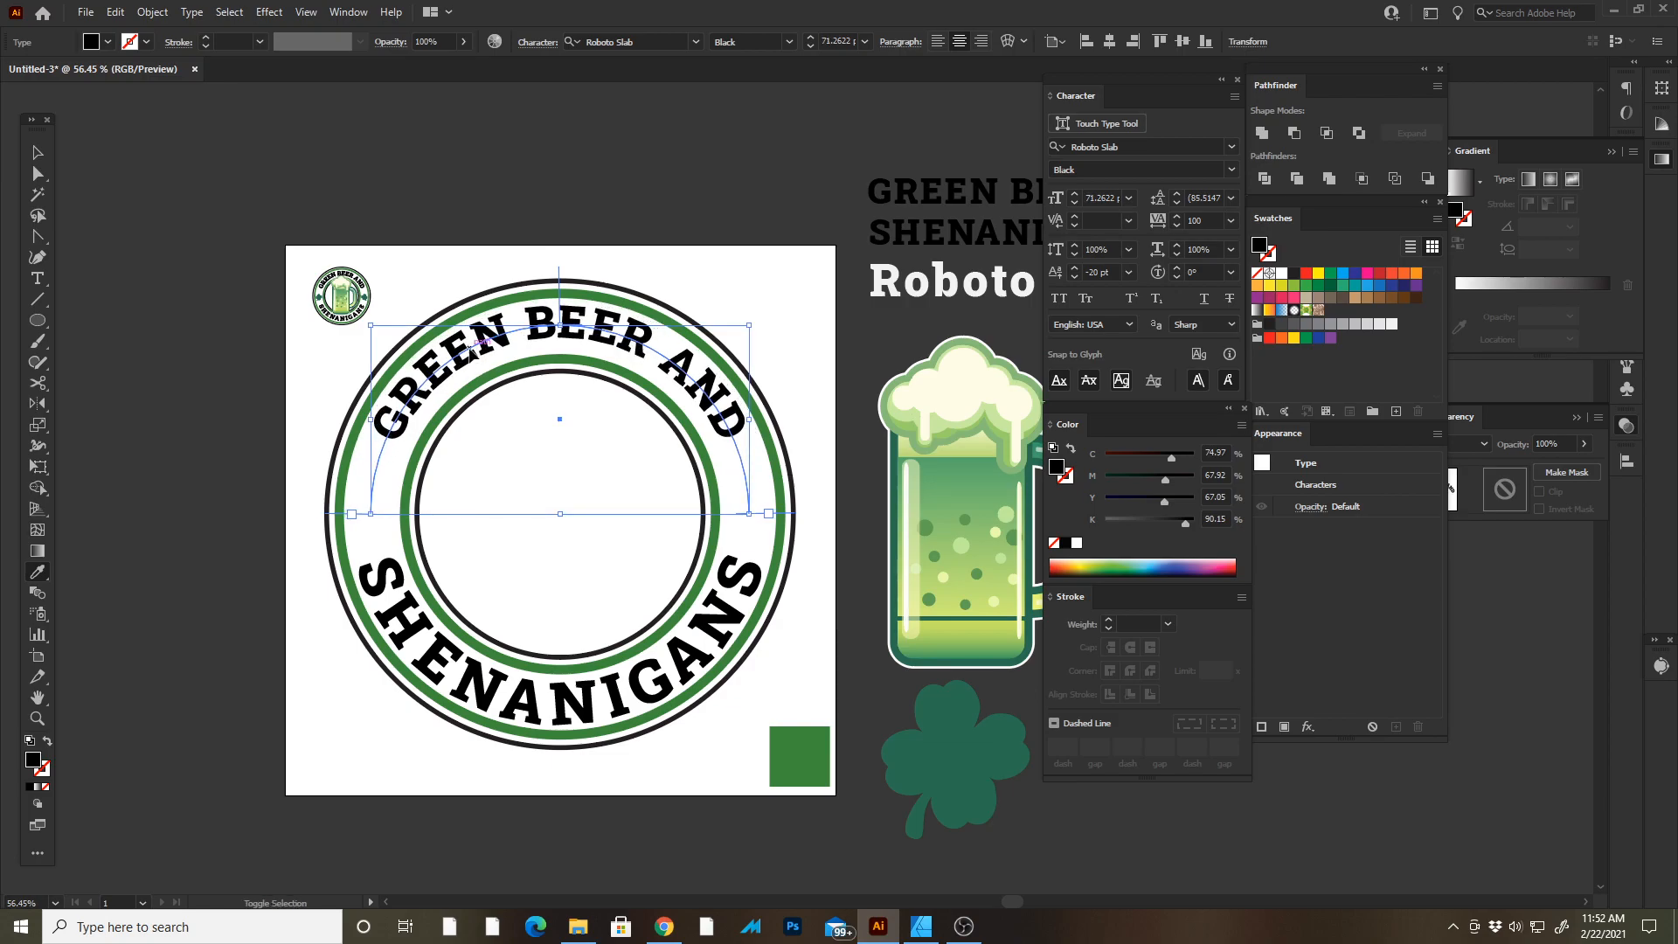
key("ctrl+shift+period")
key("ctrl+shift+period")
key("ctrl+shift+period")
key("ctrl+shift+period")
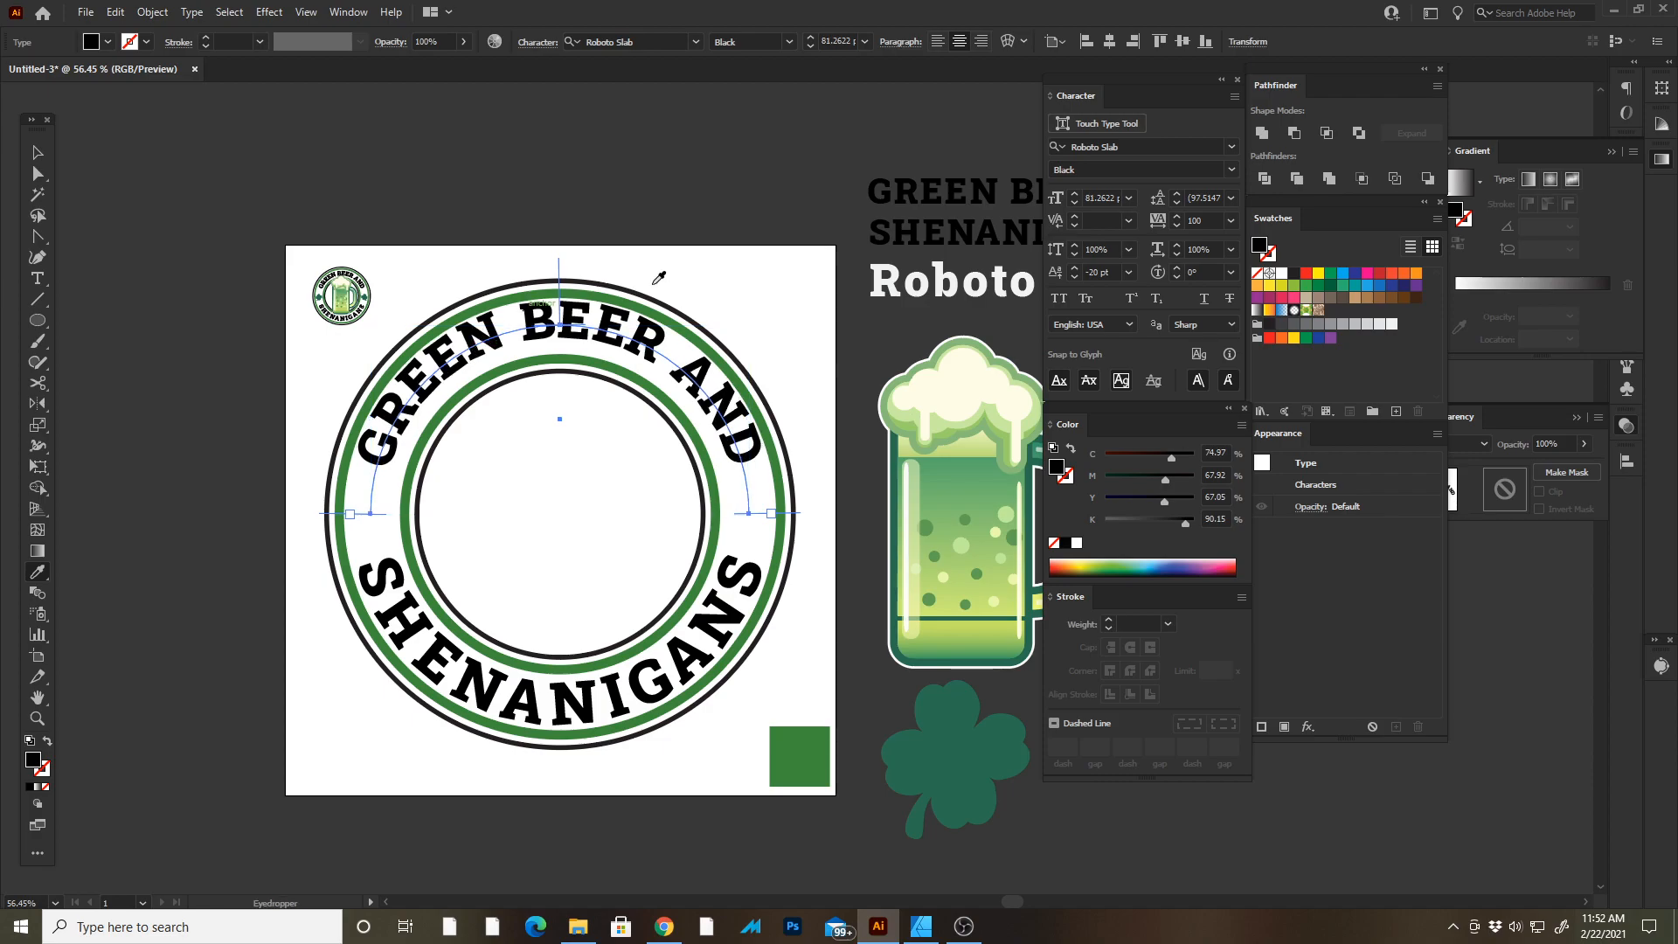
Copy the SHENANIGANS character formatting onto the GREEN BEER AND text with the Eyedropper.
key("v")
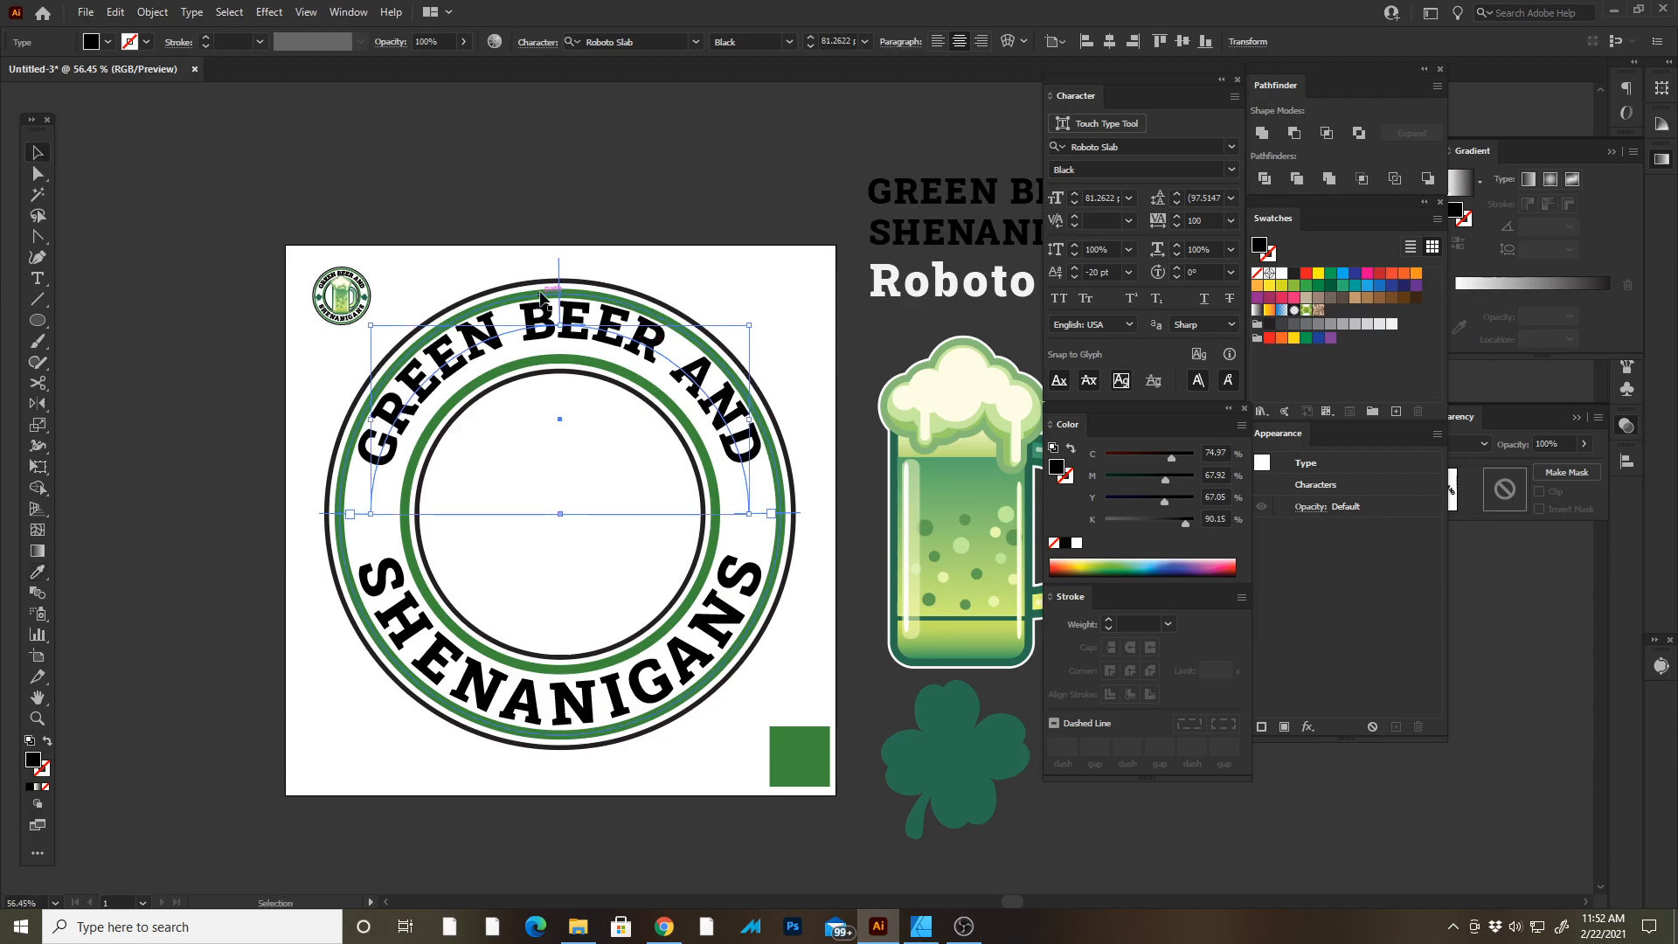
key("i")
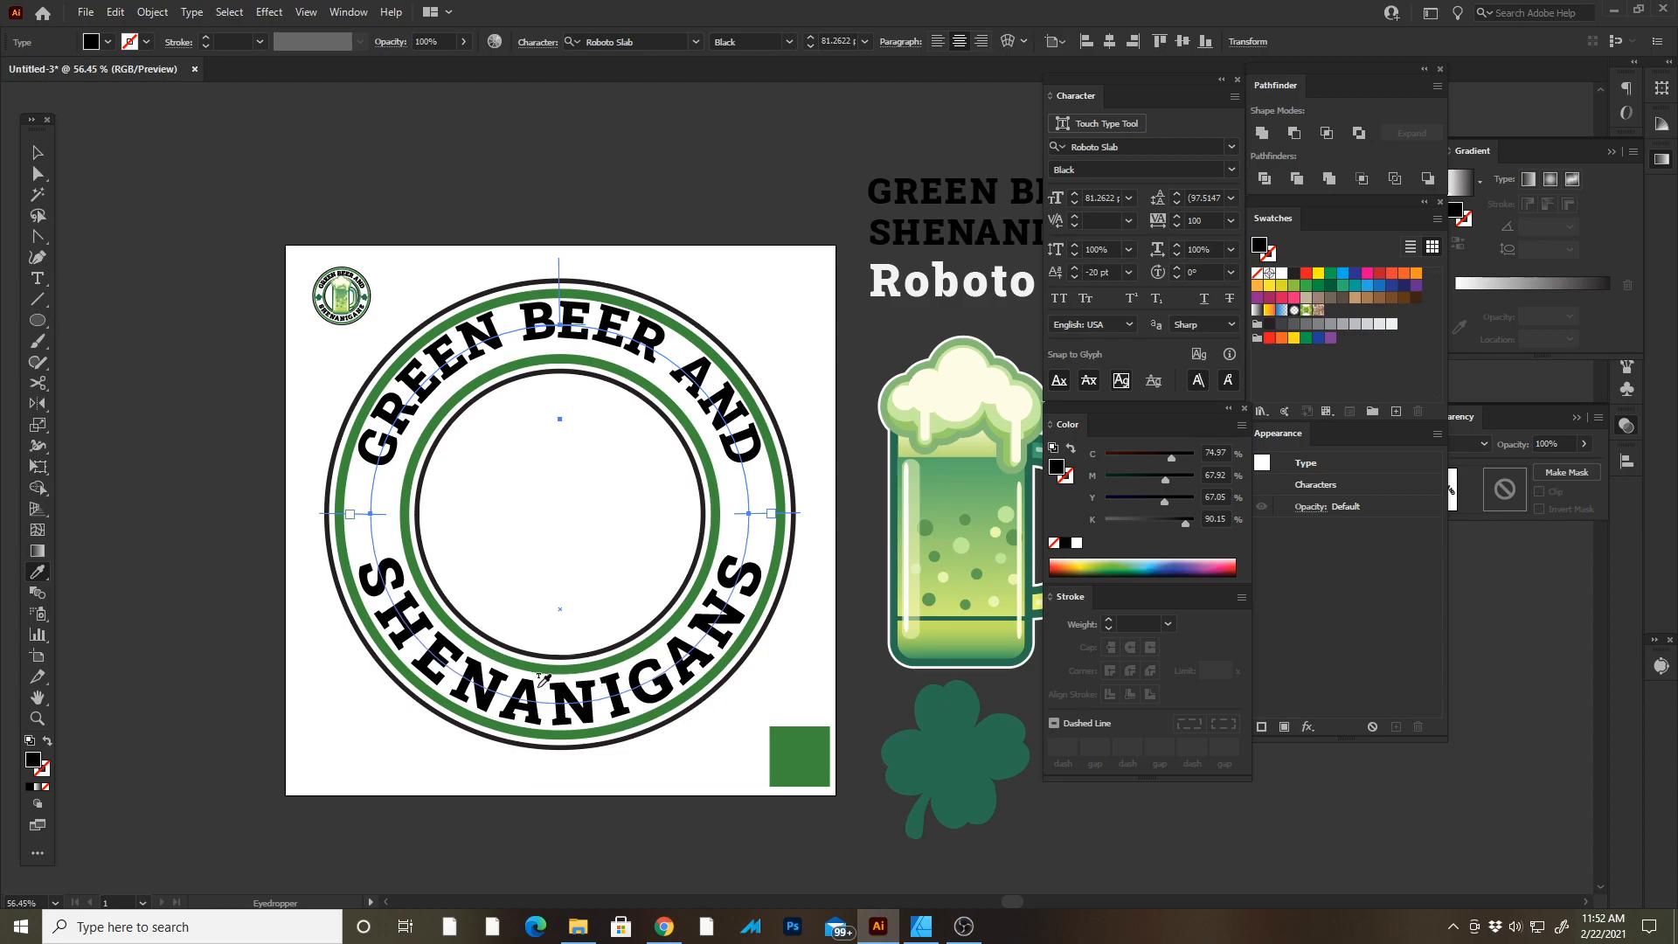
left_click(509, 680)
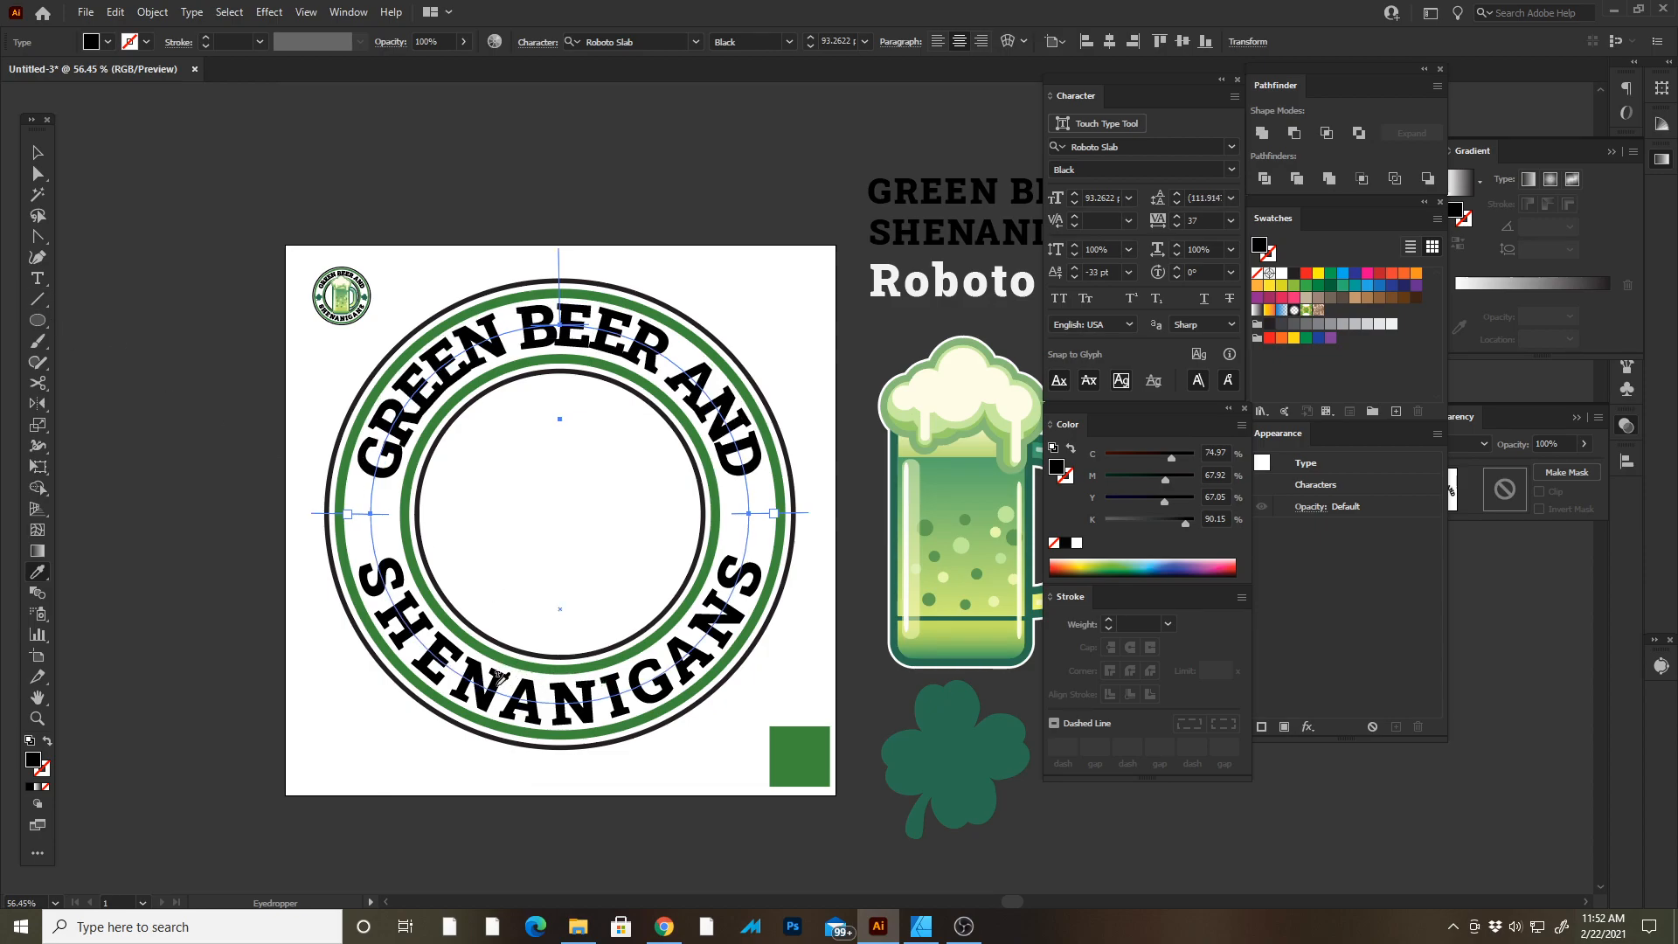
key("v")
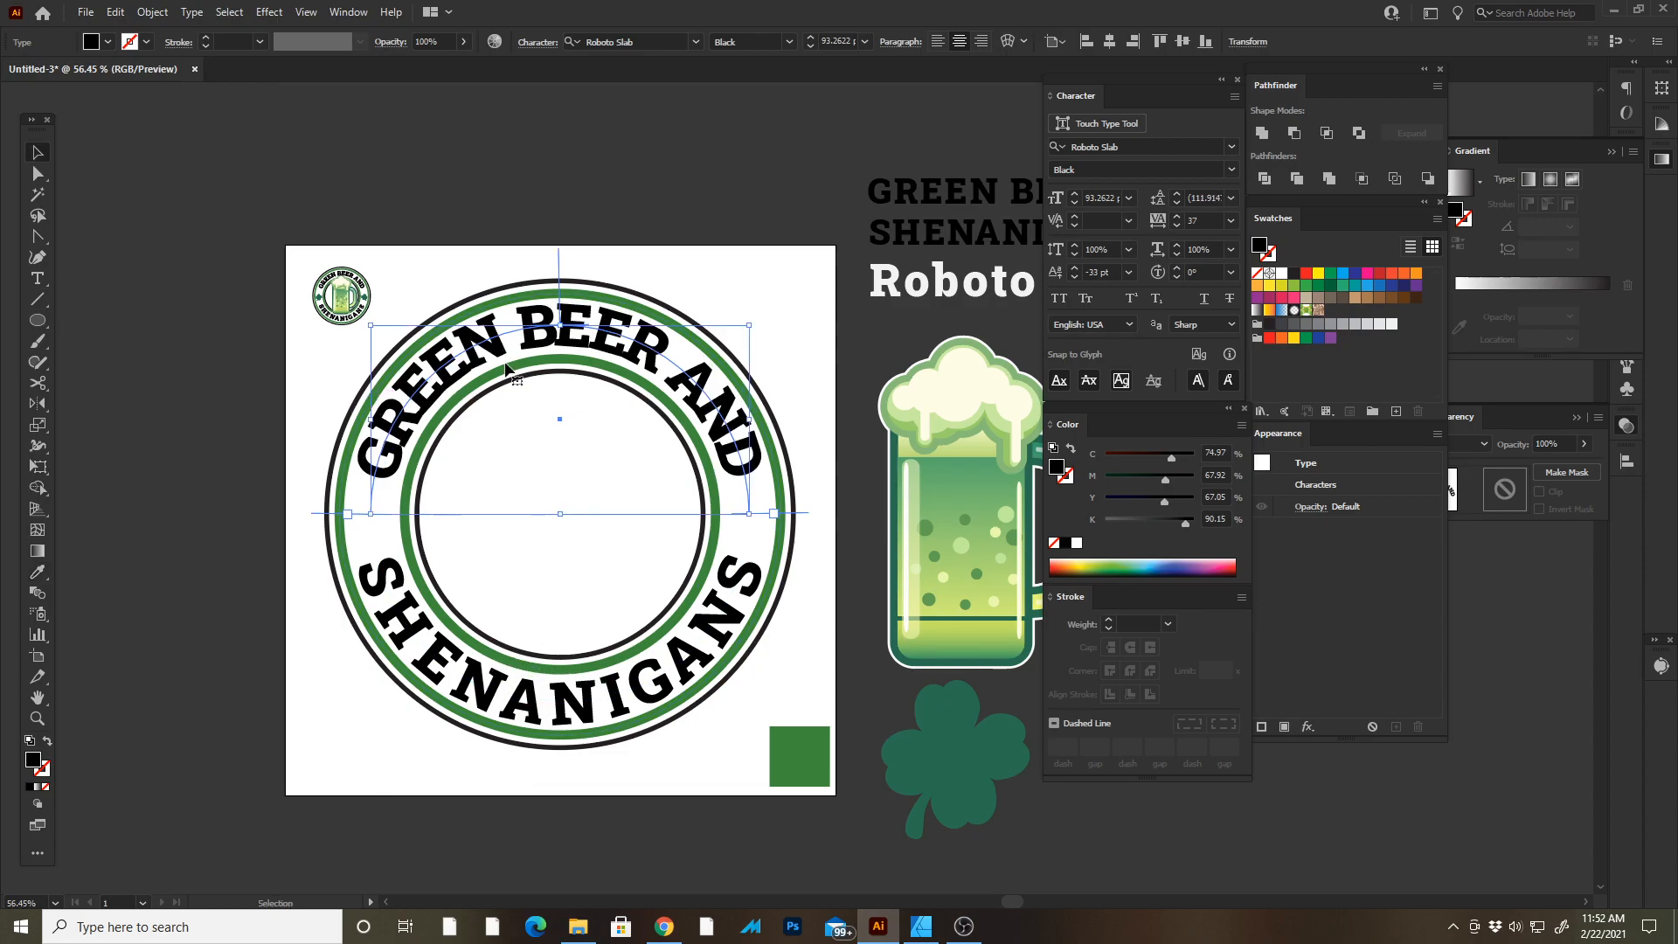
Increase the GREEN BEER AND text's tracking to 110.
key("Tab")
key("z")
left_click_drag(578, 337, 606, 293)
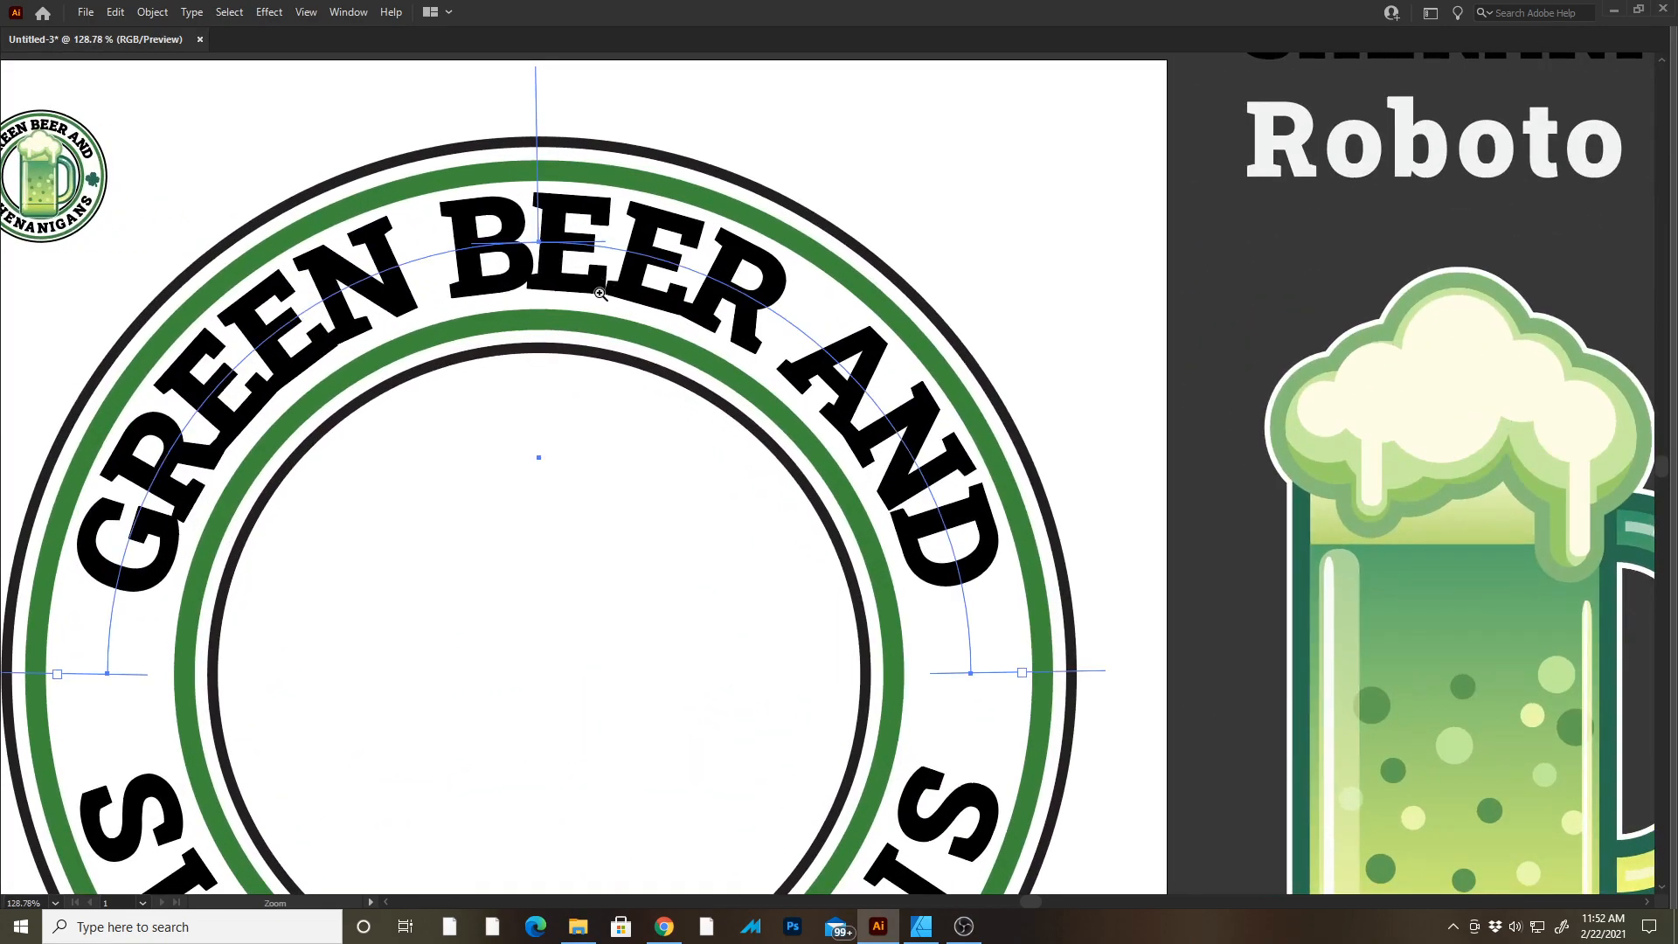
key("Tab")
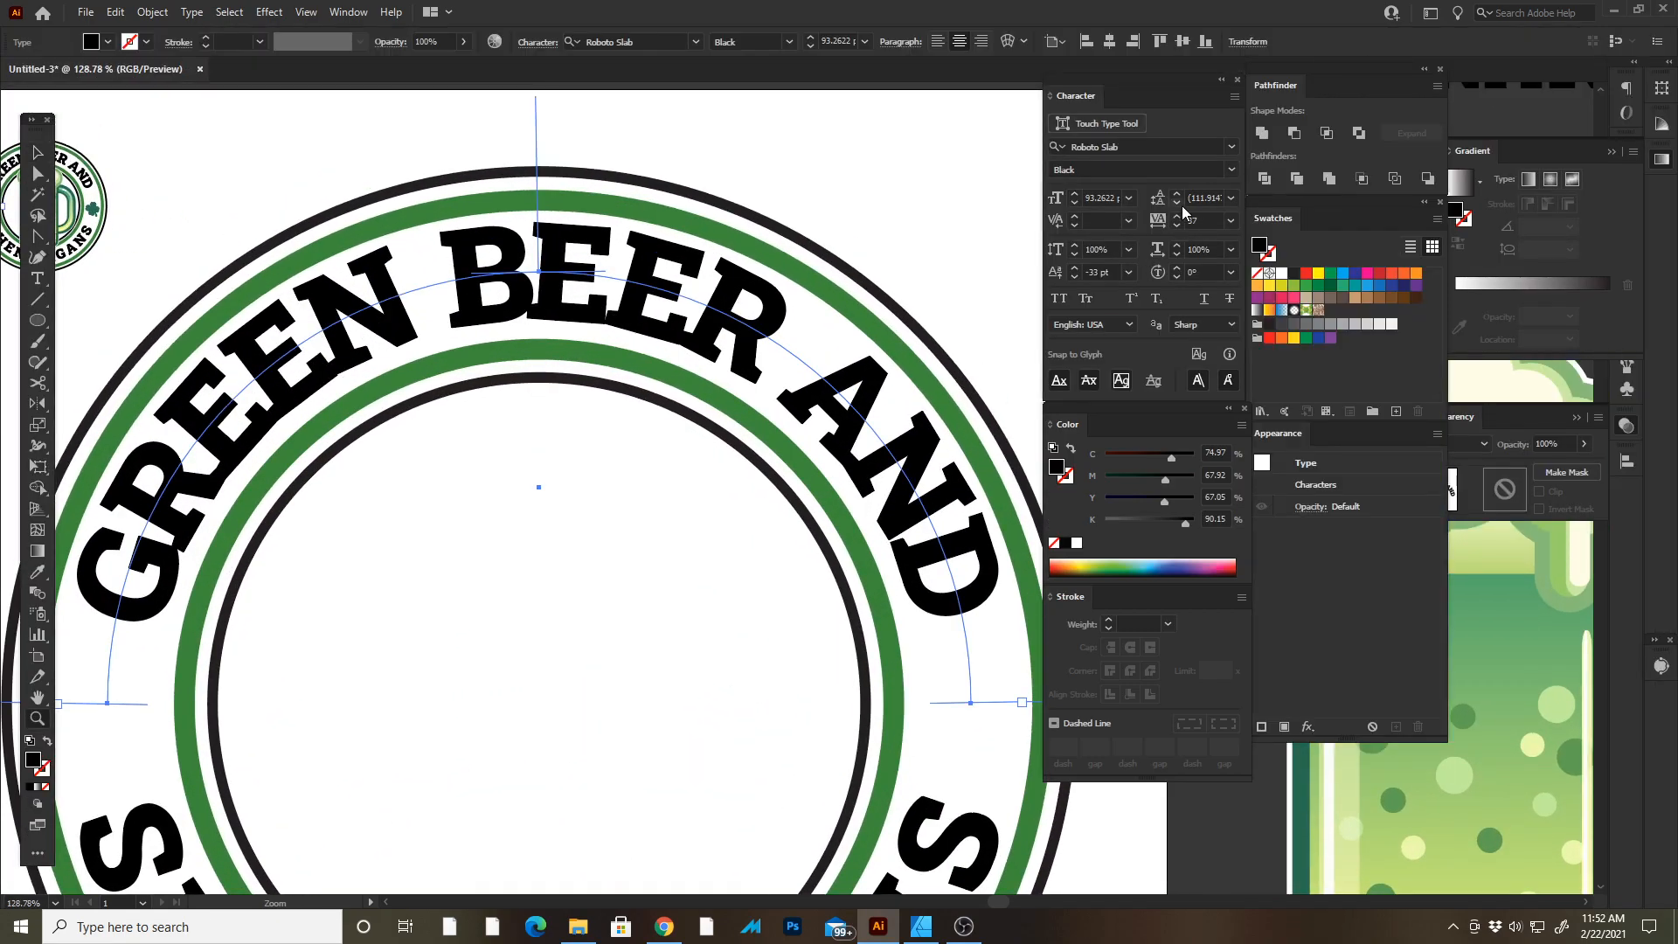
left_click(1176, 216)
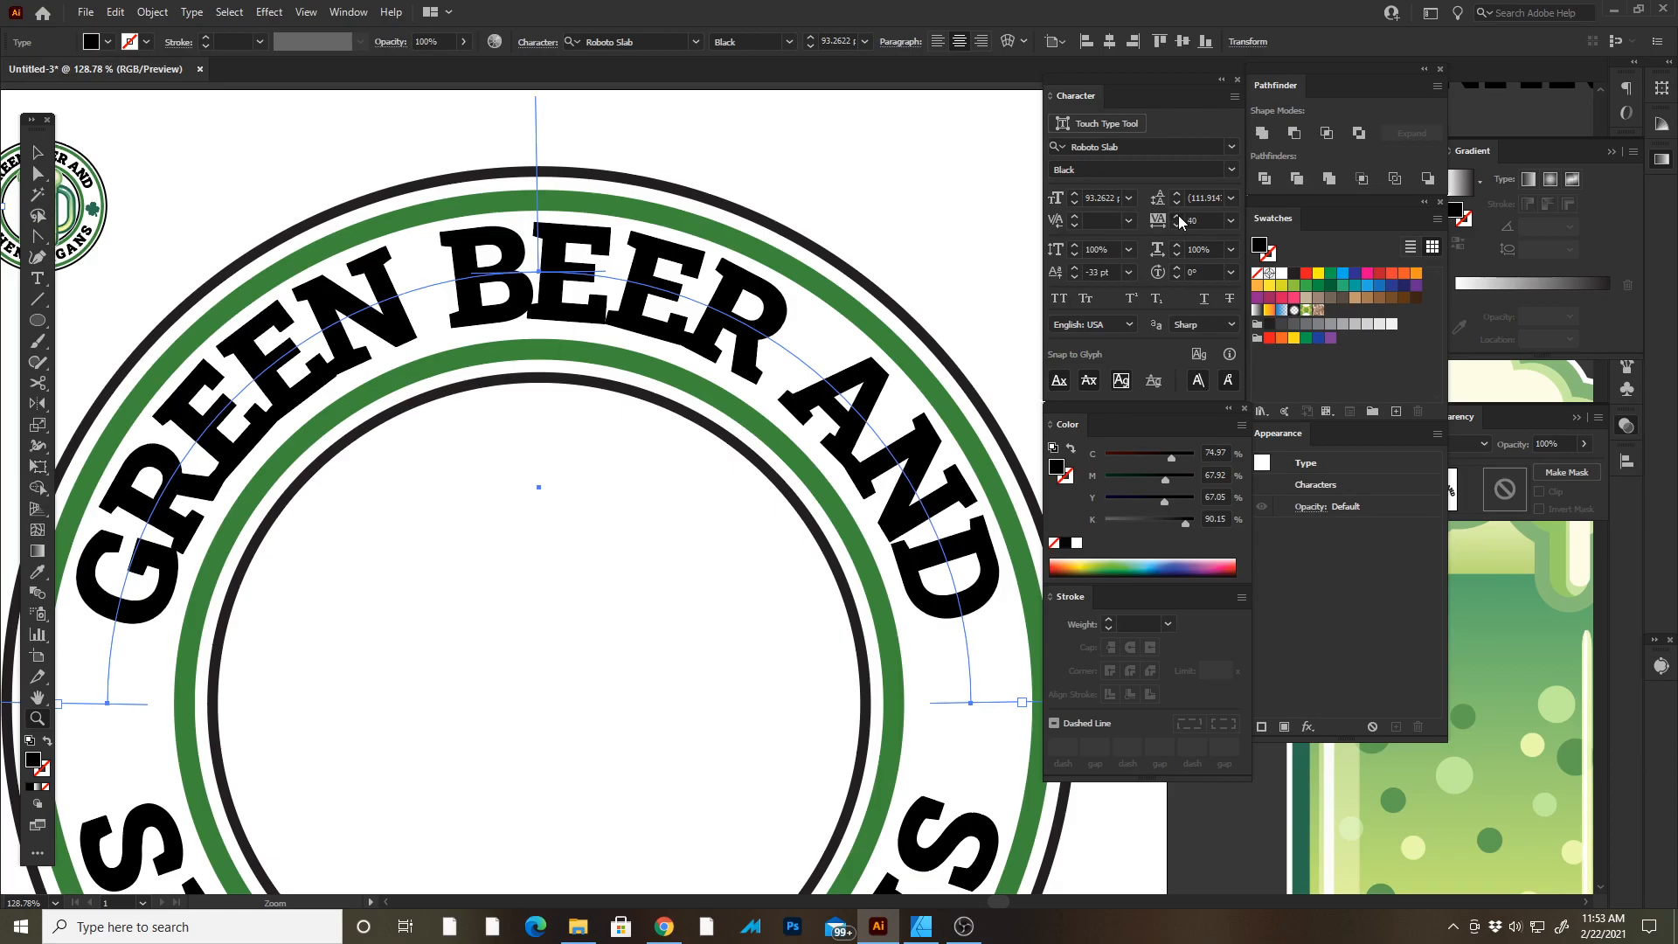
left_click(1178, 215)
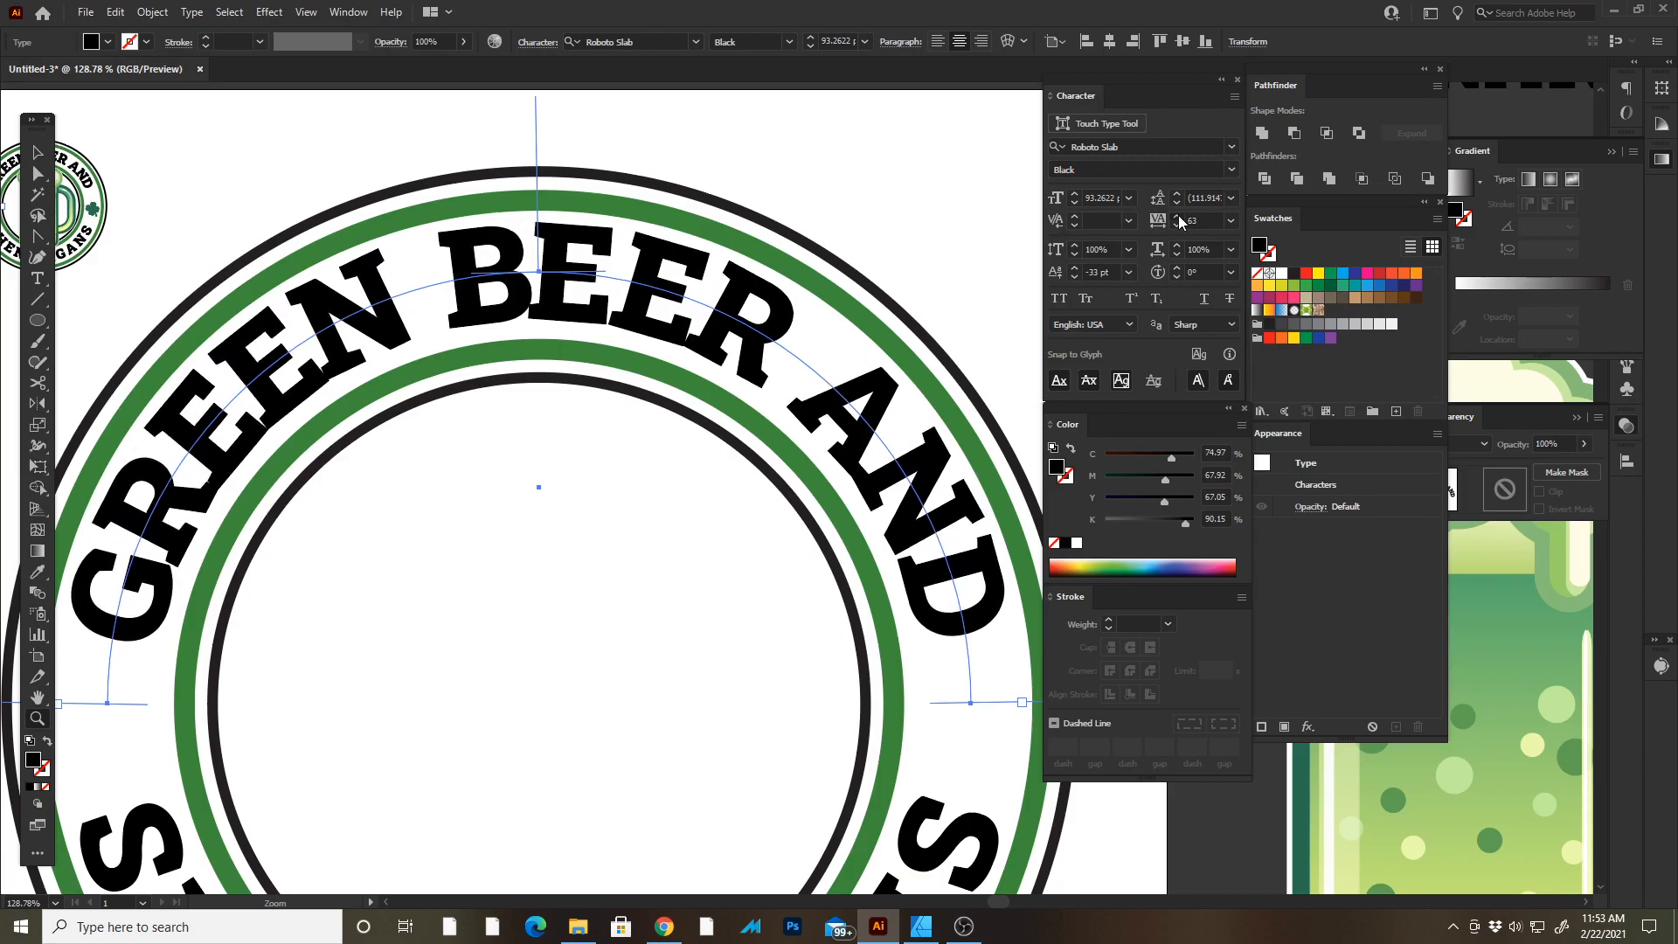
left_click(1177, 215)
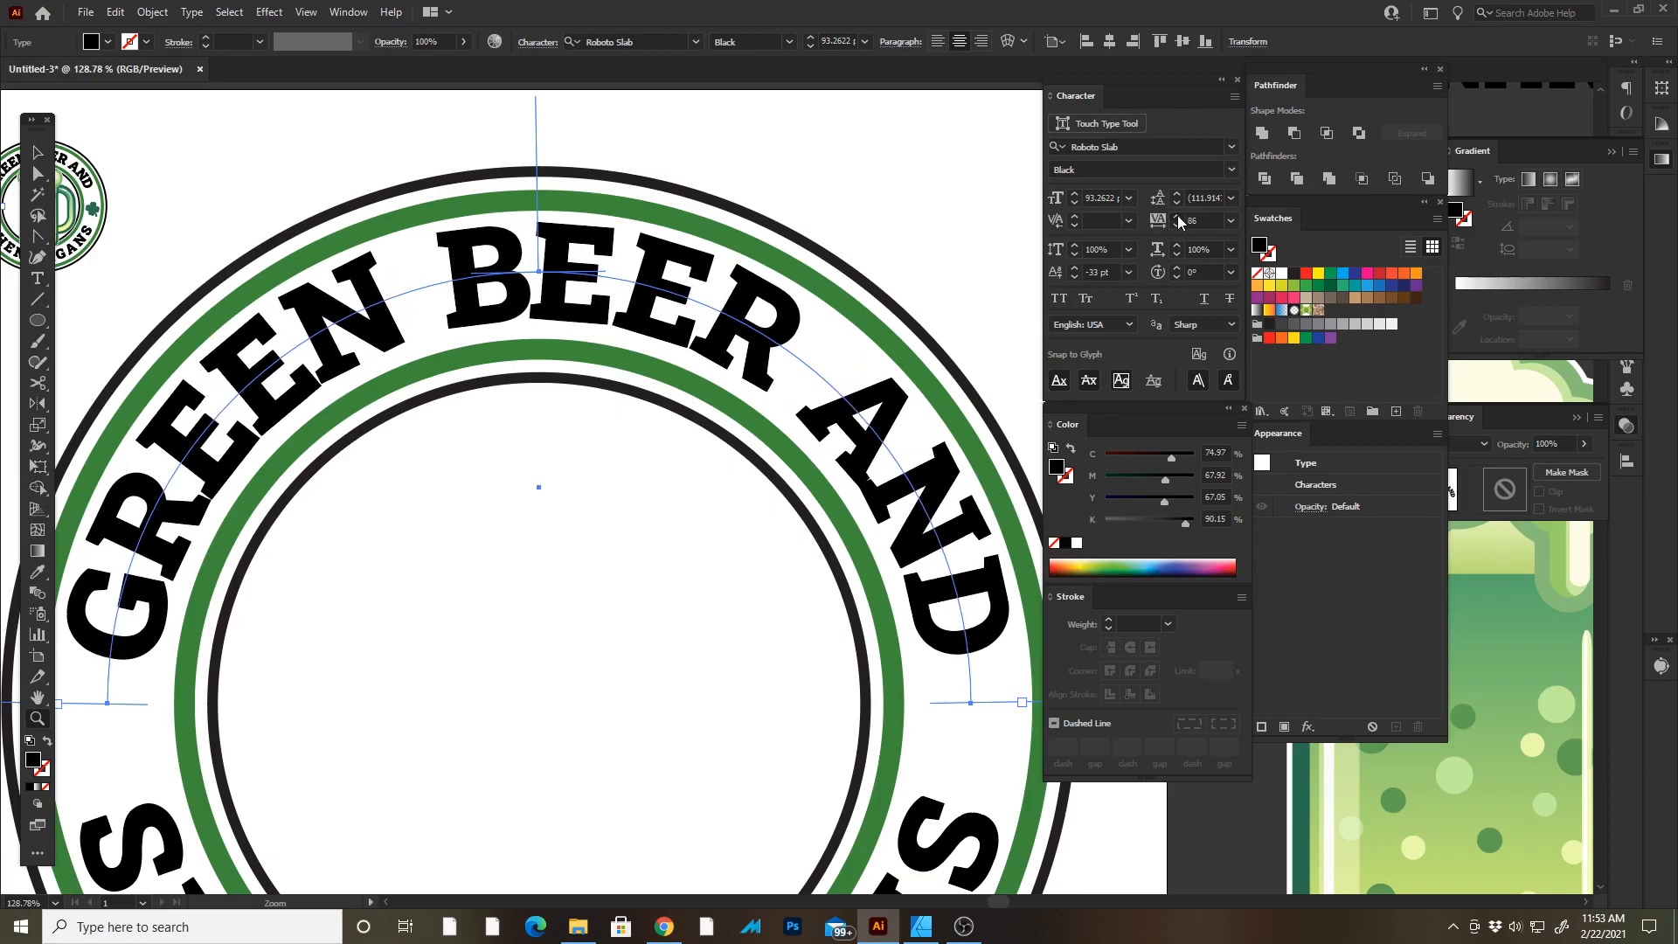
left_click(1177, 215)
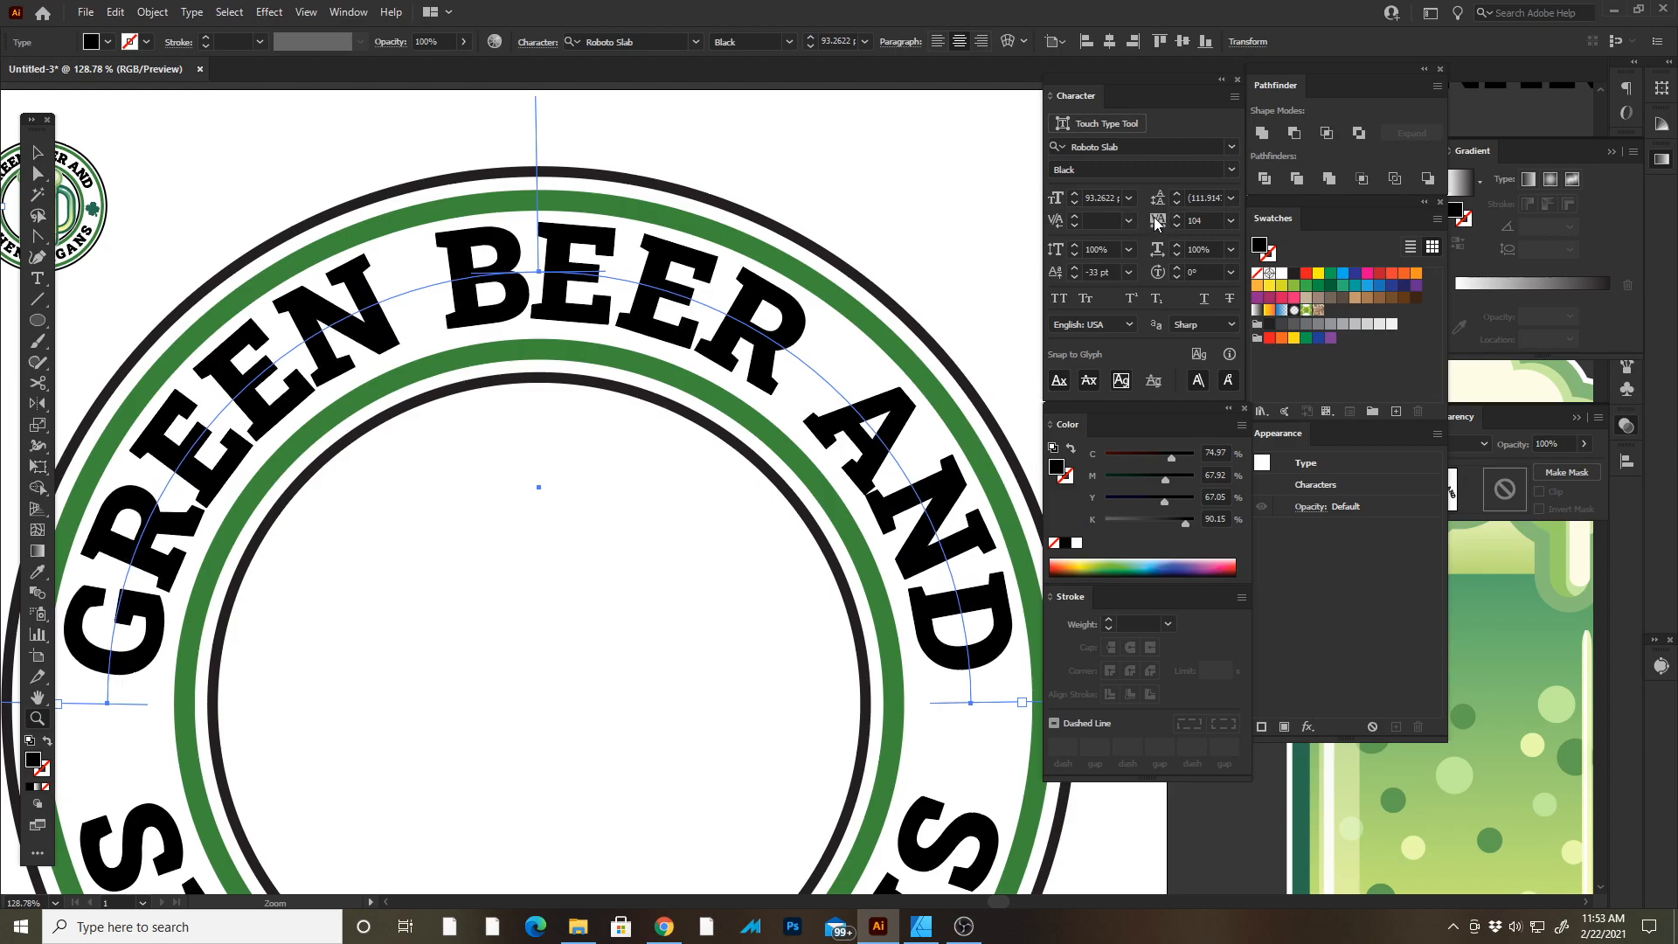
left_click(1176, 216)
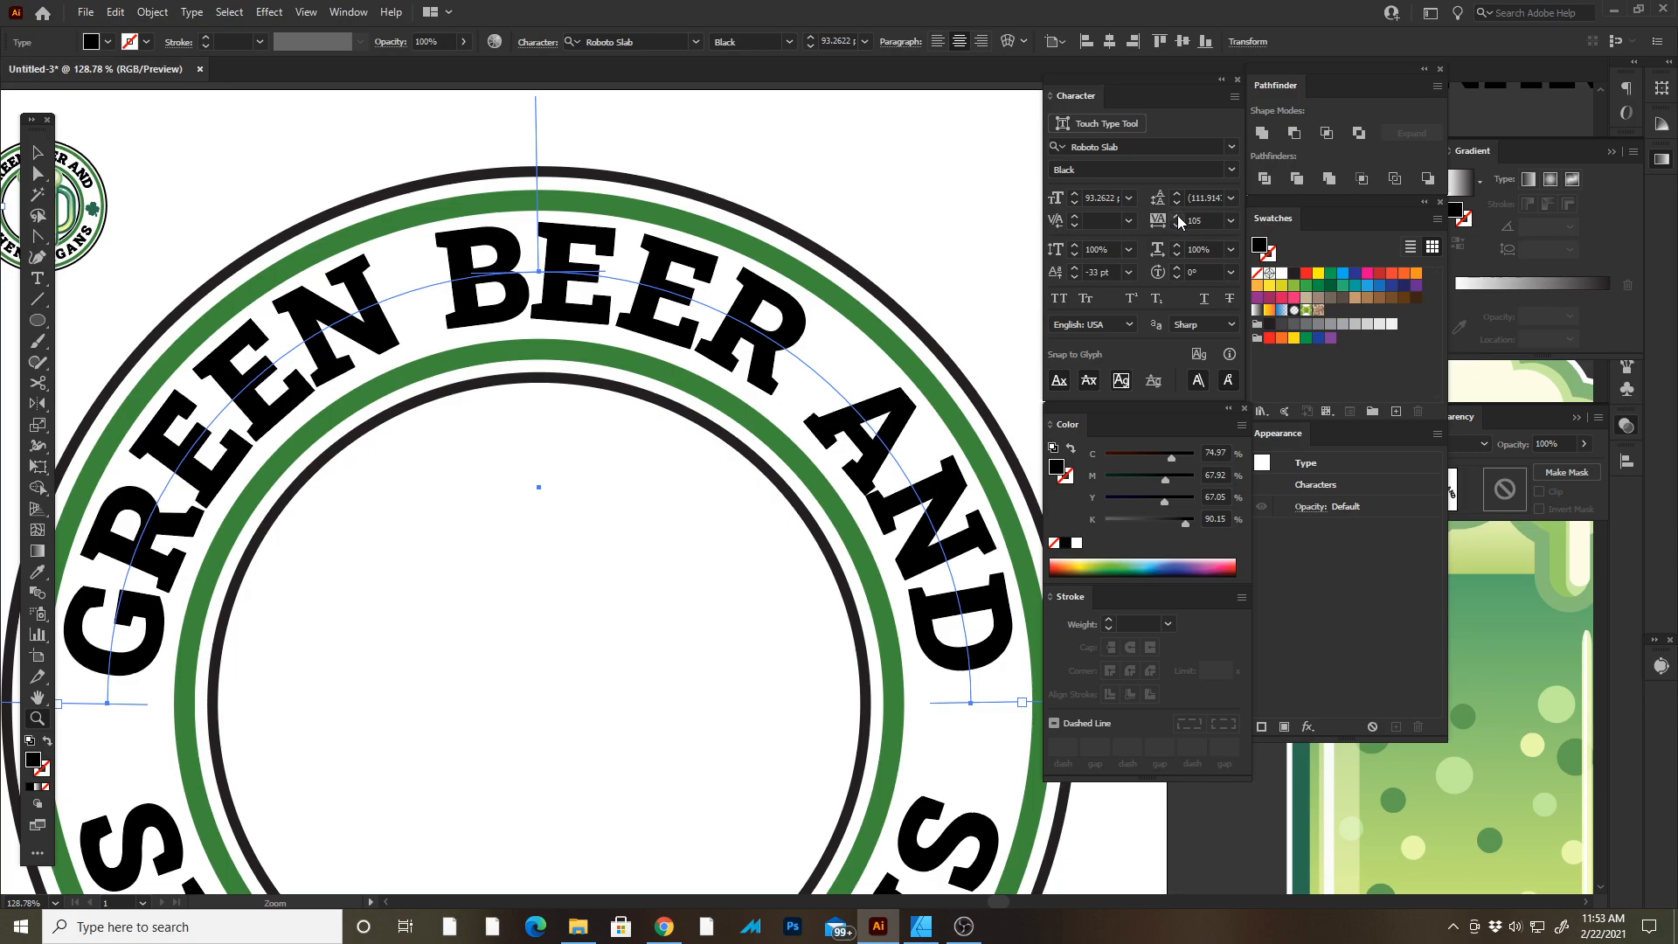
Tighten the kerning between the first letters of GREEN in the arched text.
double_click(873, 478)
key("Left")
key("Left")
key("Left")
key("Left")
key("Left")
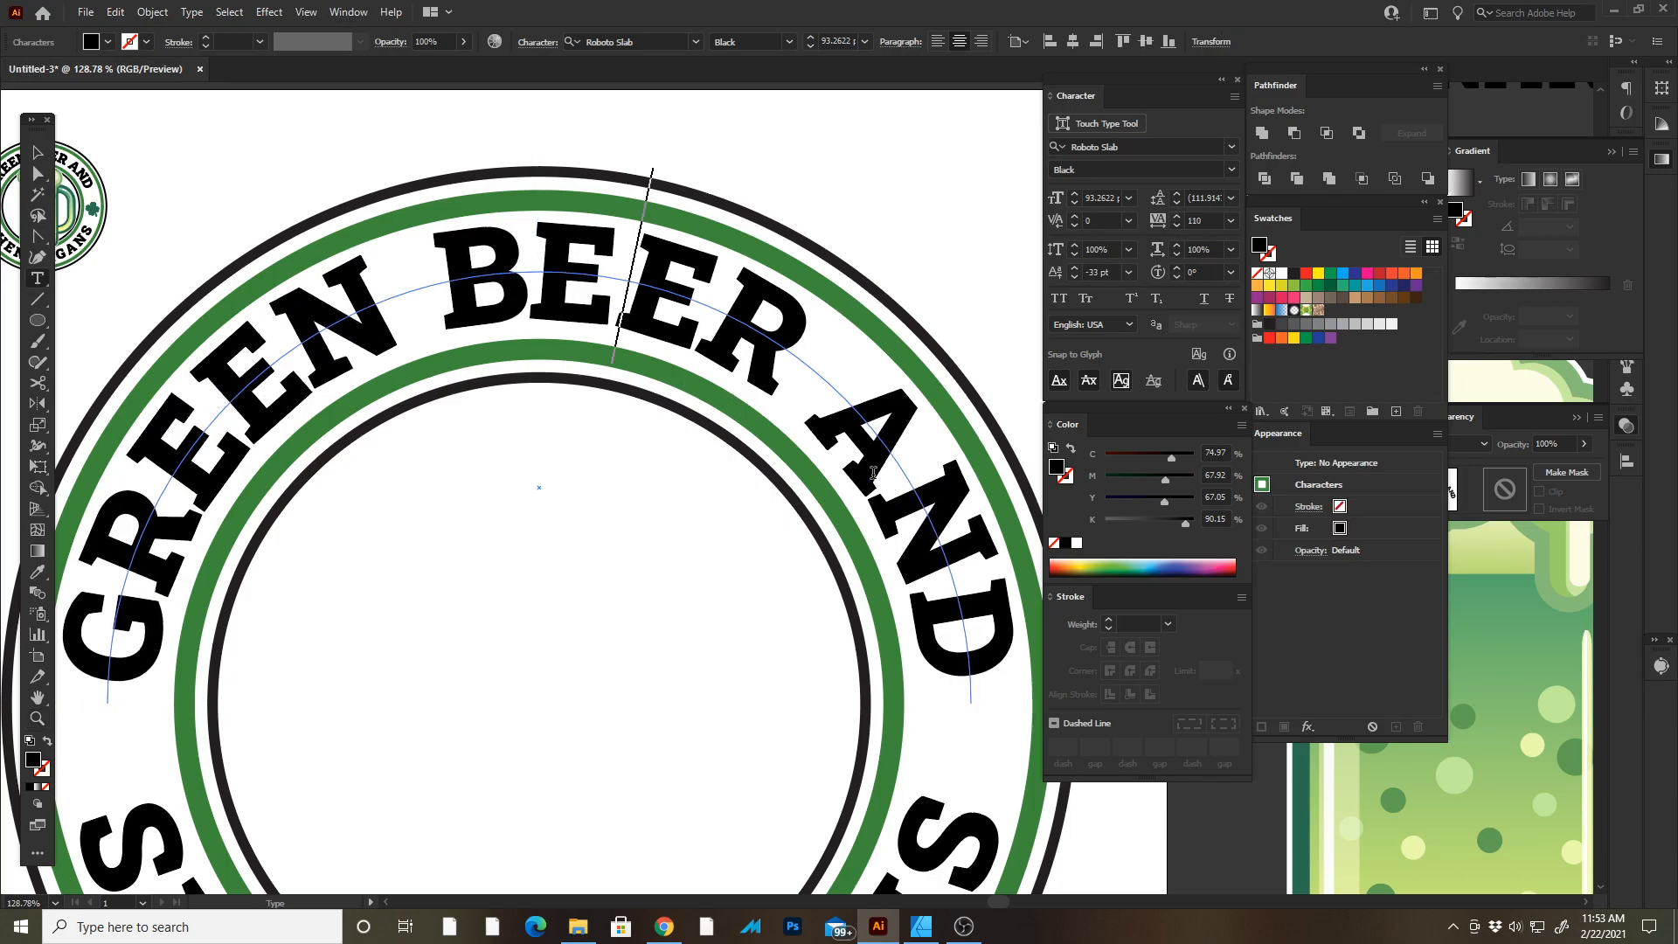
key("Left")
key("Left")
key("Left")
key("Left")
key("Left")
key("Left")
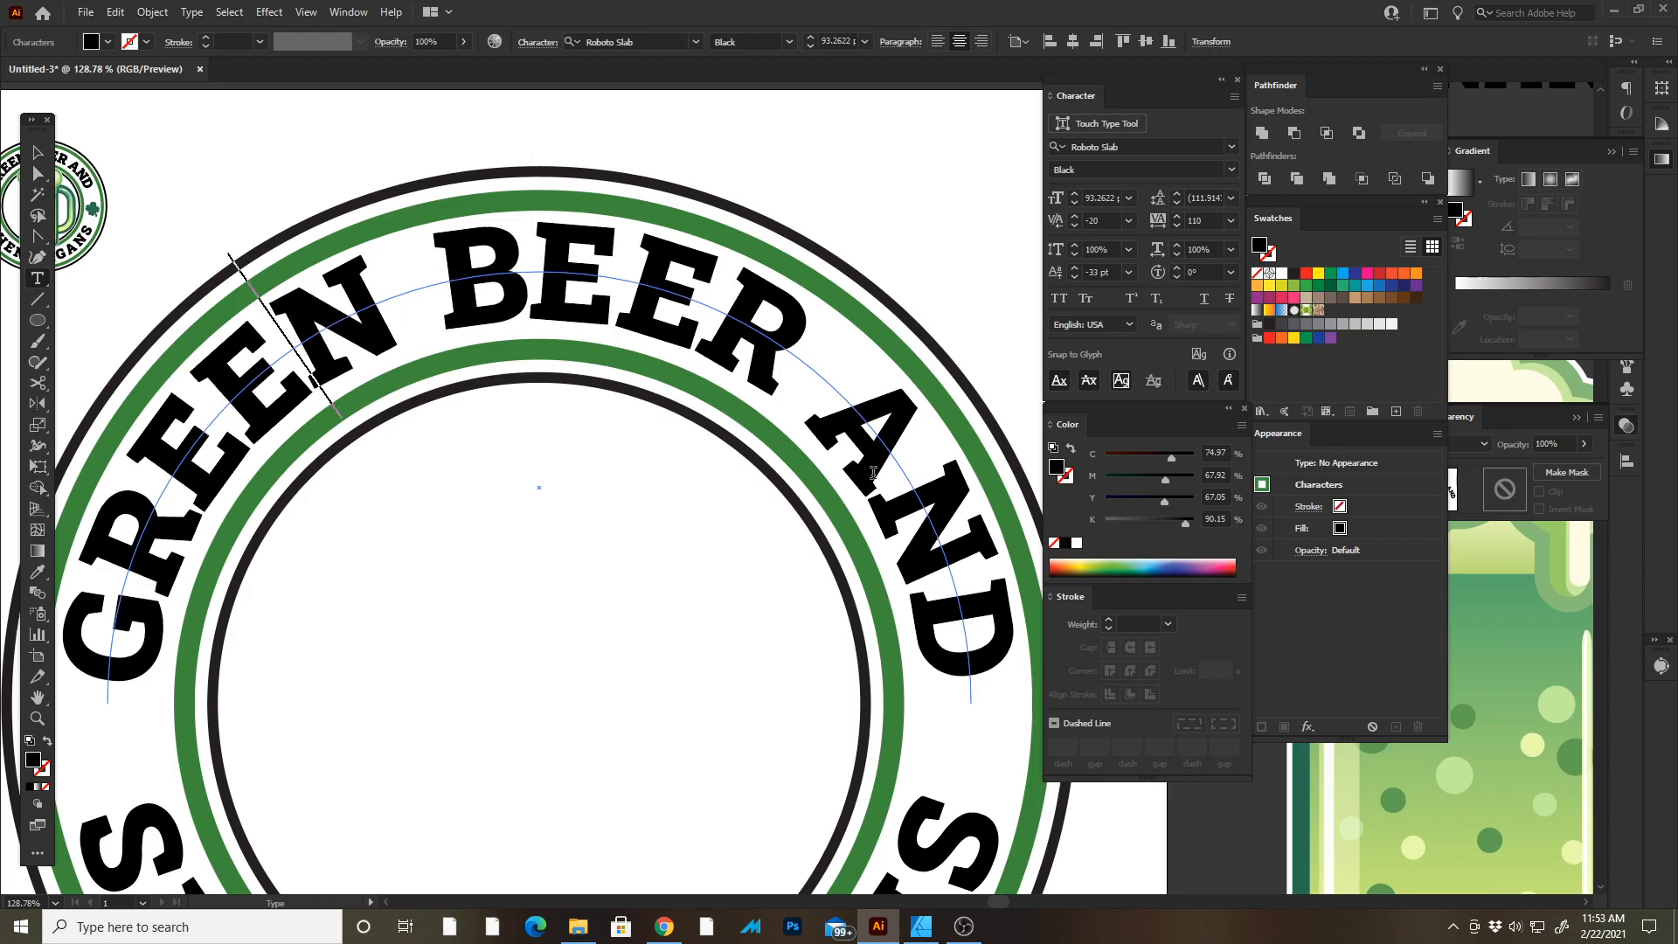
key("alt+Left")
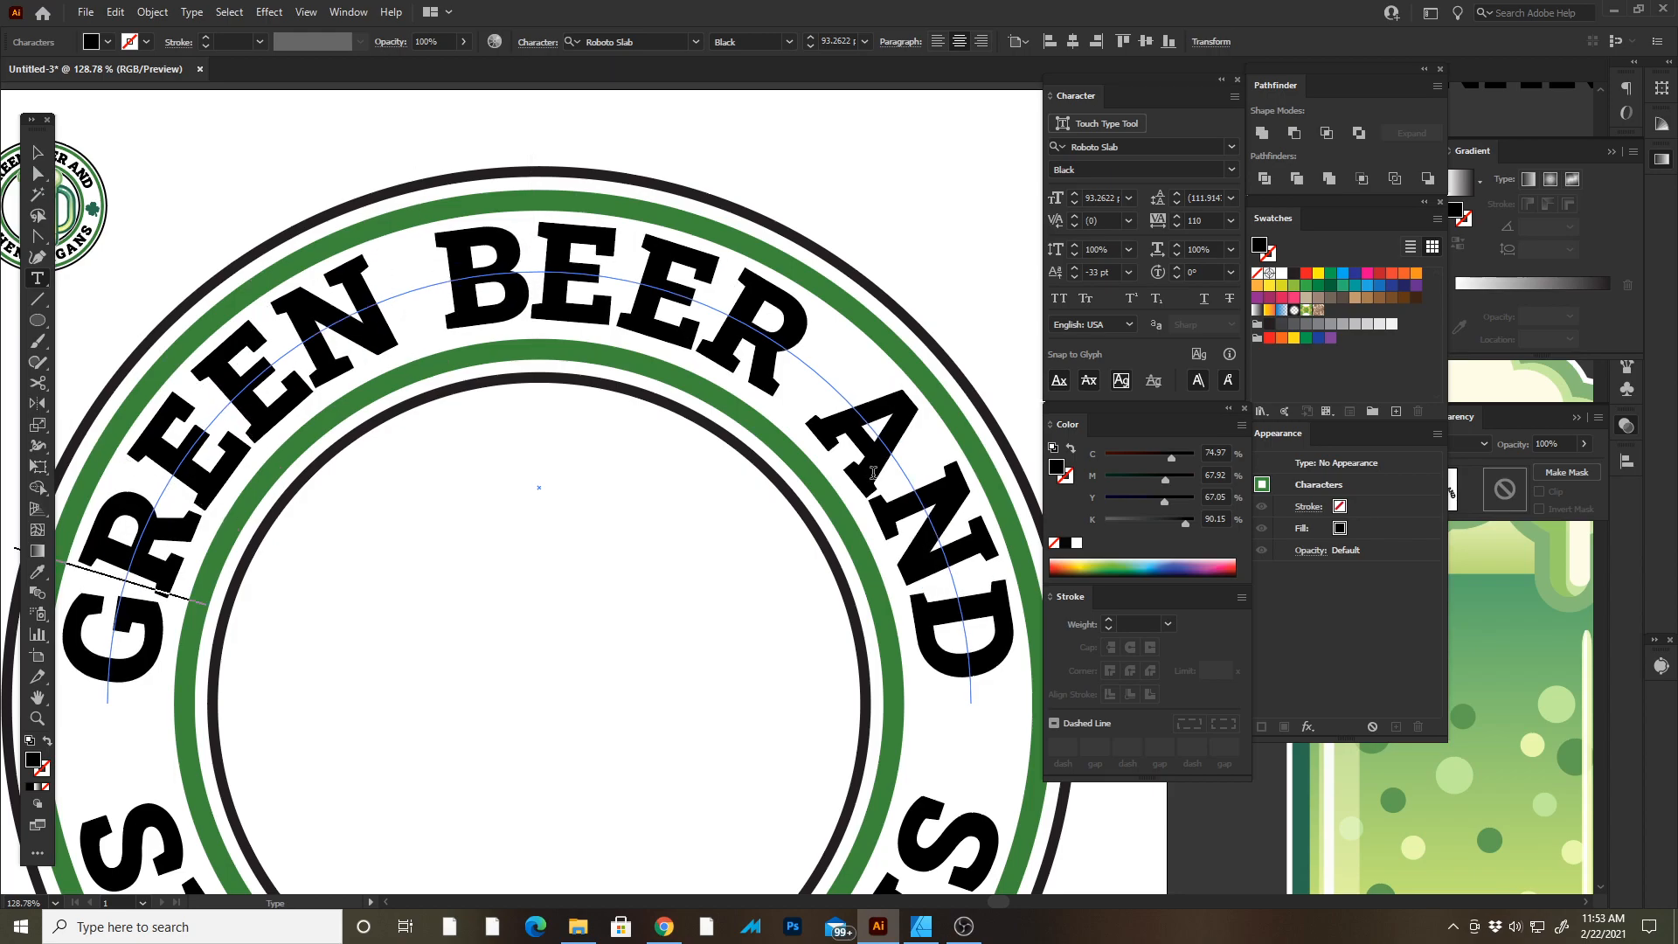
key("Escape")
key("Tab")
left_click_drag(1298, 450, 1126, 360)
left_click_drag(922, 726, 859, 508)
left_click(881, 616)
key("Tab")
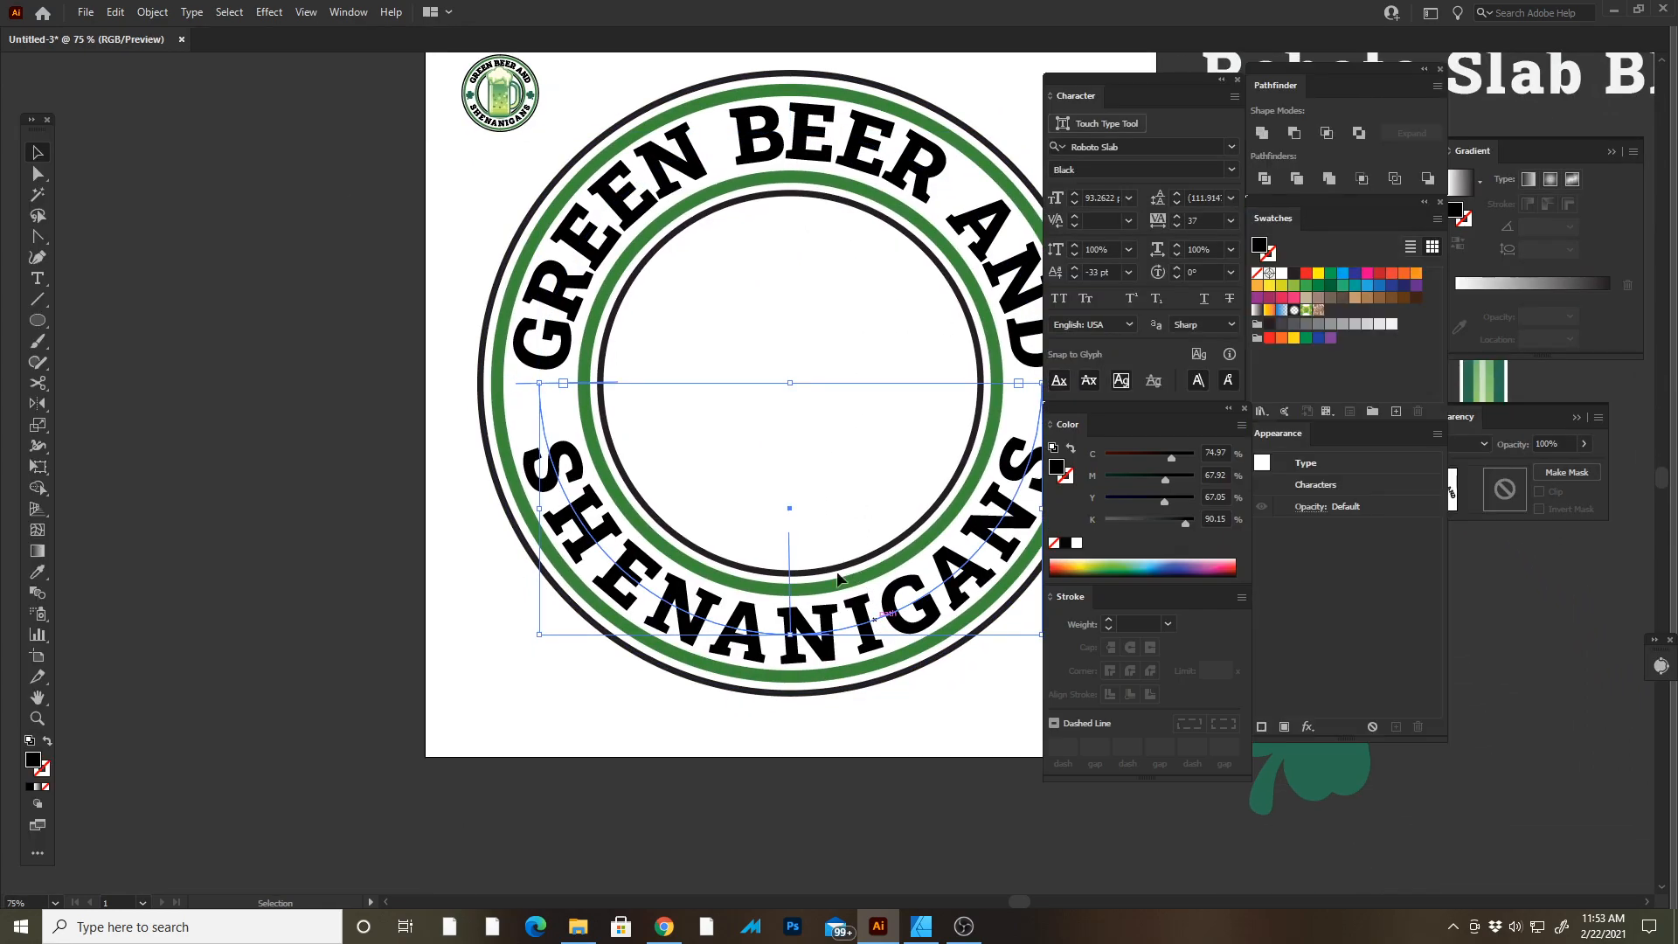
Tighten the kerning between letters of the SHENANIGANS arched text.
left_click(1182, 228)
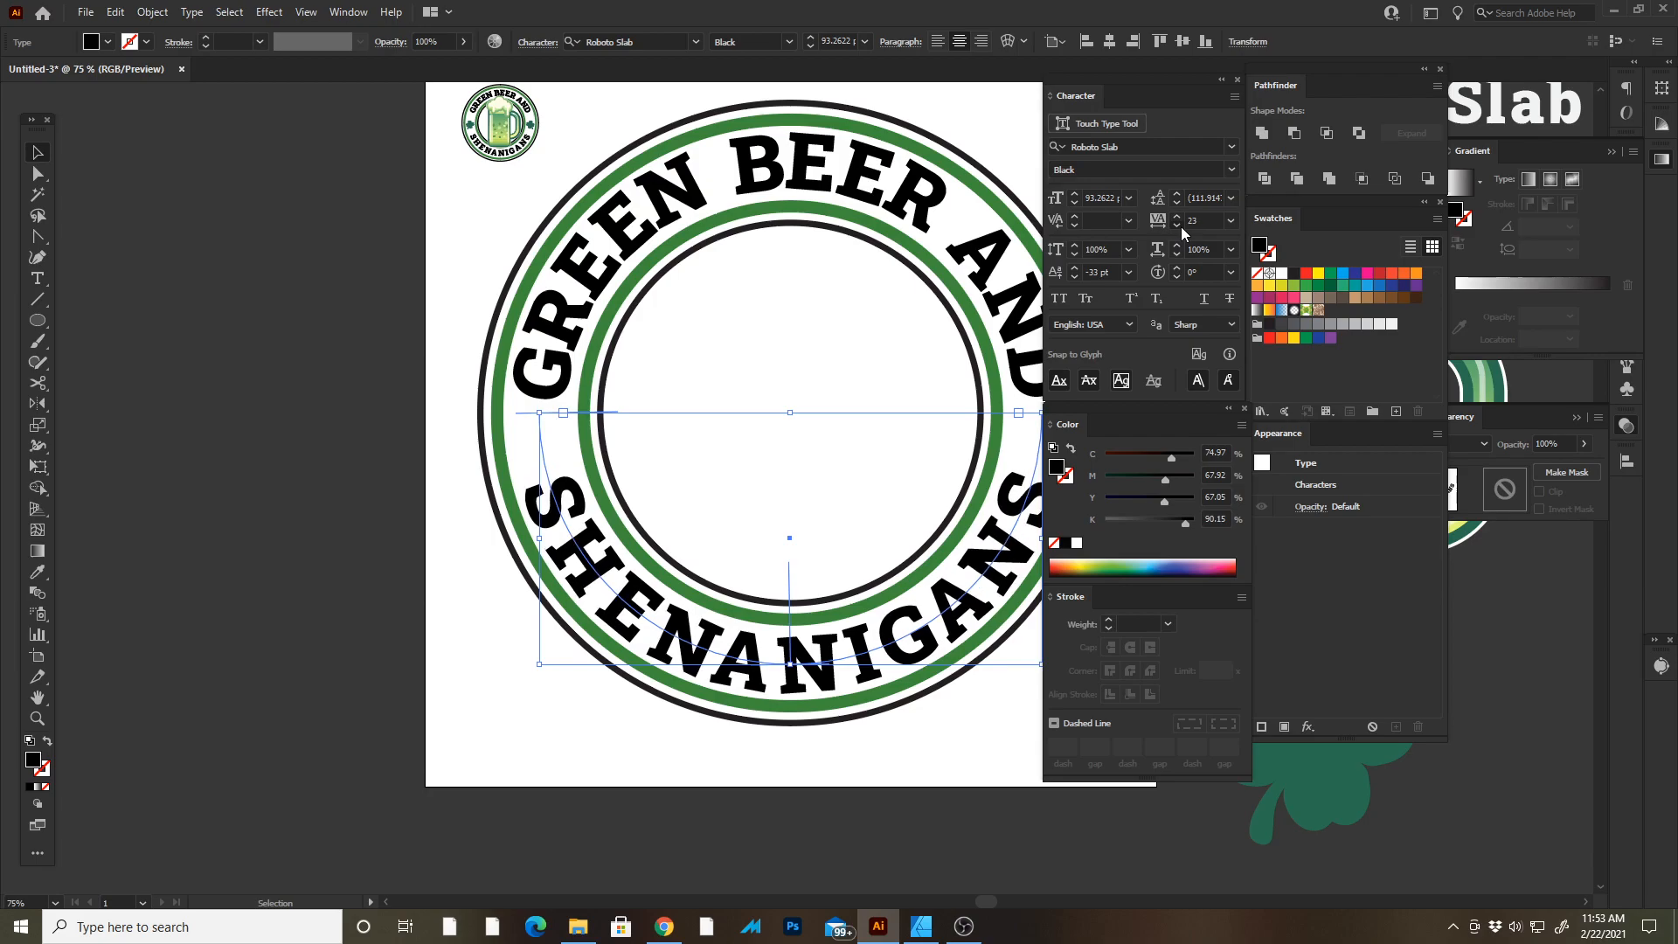
key("t")
left_click(776, 665)
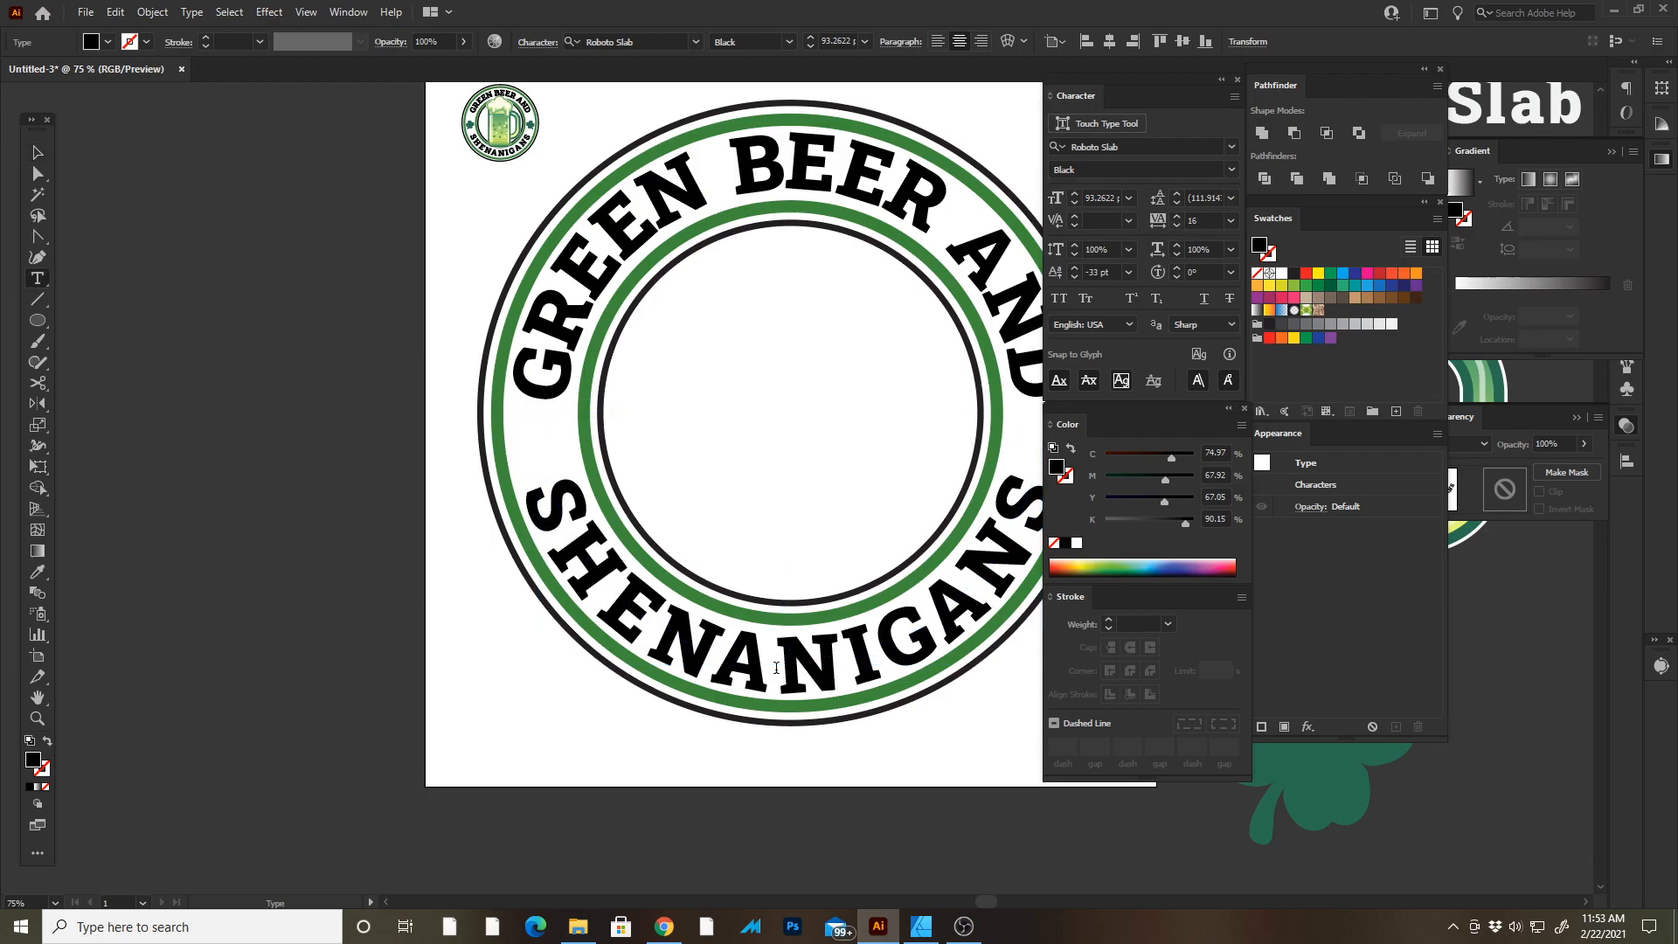
key("ctrl+z")
key("alt+Left")
key("alt+Left")
key("Right")
key("alt+Left")
key("Right")
key("Right")
key("alt+Left")
key("alt+Left")
key("alt+Left")
key("alt+Left")
key("alt+Left")
key("alt+Left")
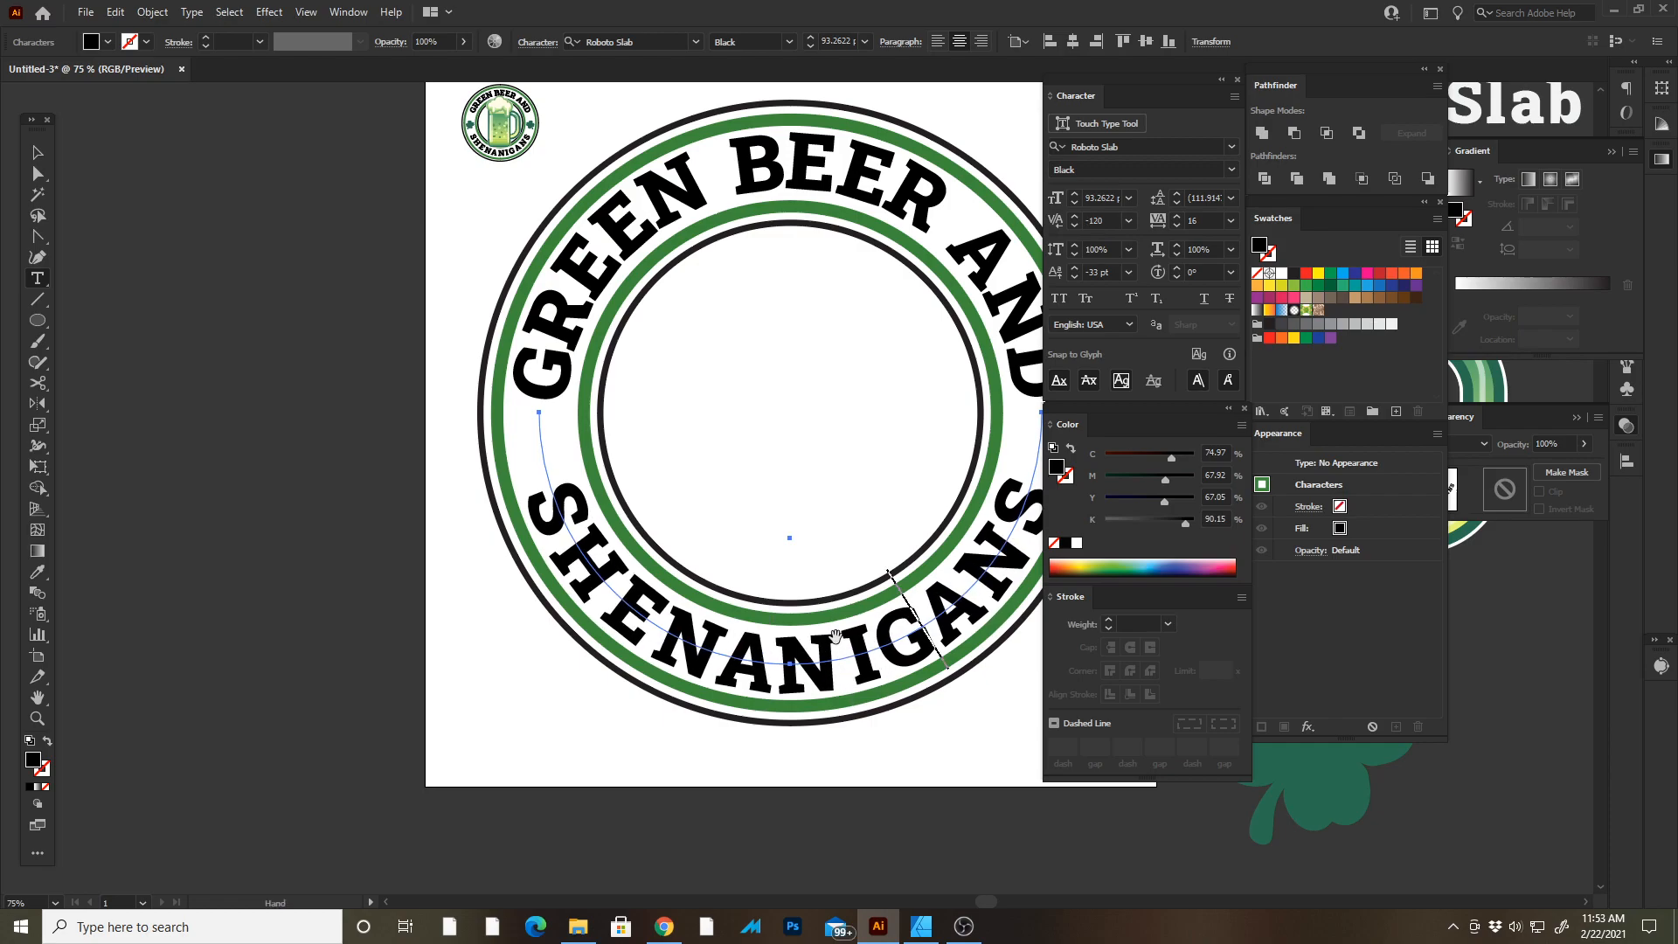
key("Right")
key("alt+Left")
key("alt+Left")
key("alt+Left")
key("Right")
key("alt+Left")
key("alt+Left")
key("alt+Left")
key("Left")
key("Left")
key("Left")
key("alt+Left")
key("Escape")
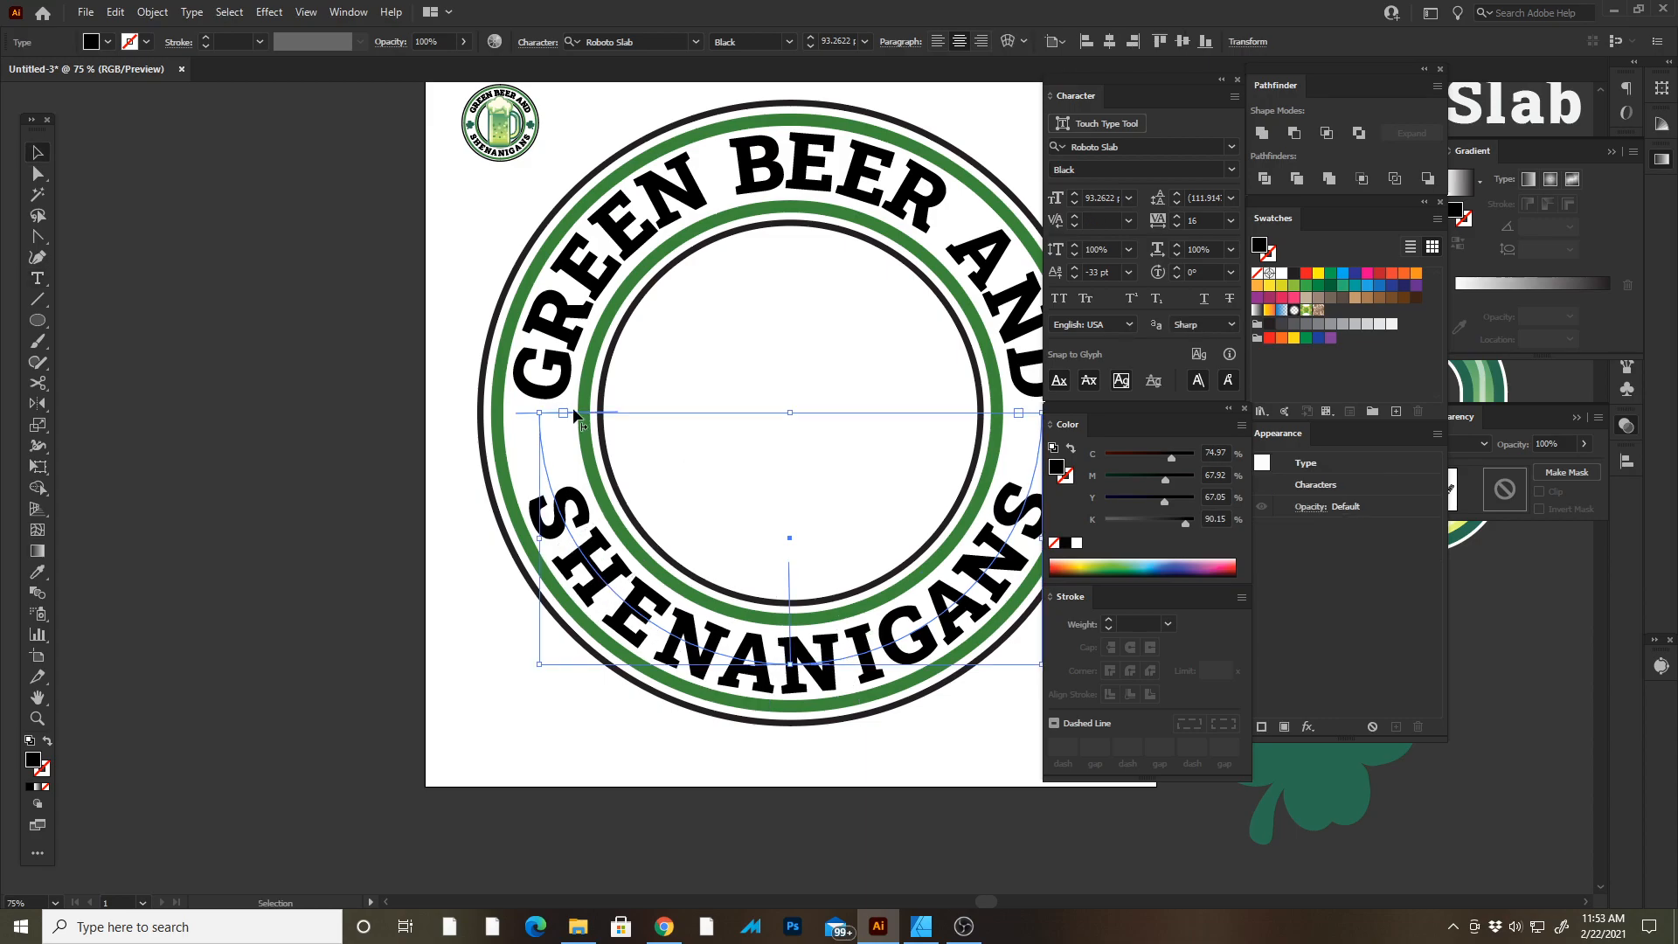
Place the shamrock in the left gap of the ring between GREEN and SHENANIGANS.
key("Tab")
left_click(341, 334)
key("Tab")
key("Tab")
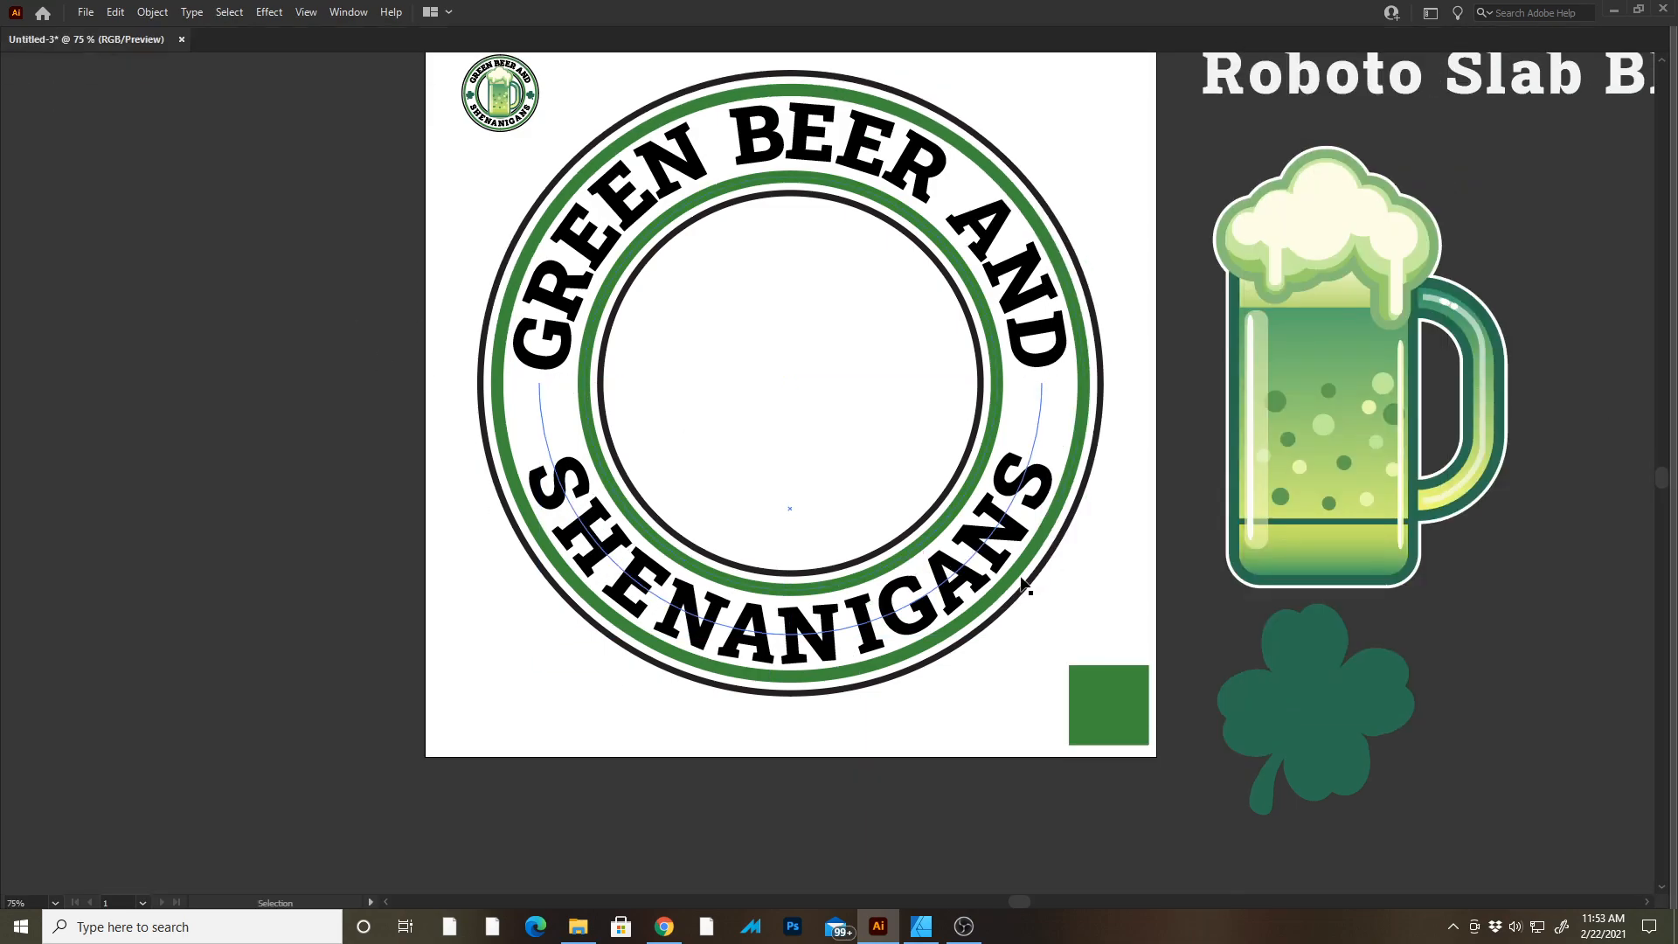
left_click_drag(1090, 569, 1074, 535)
left_click_drag(1074, 533, 1050, 477)
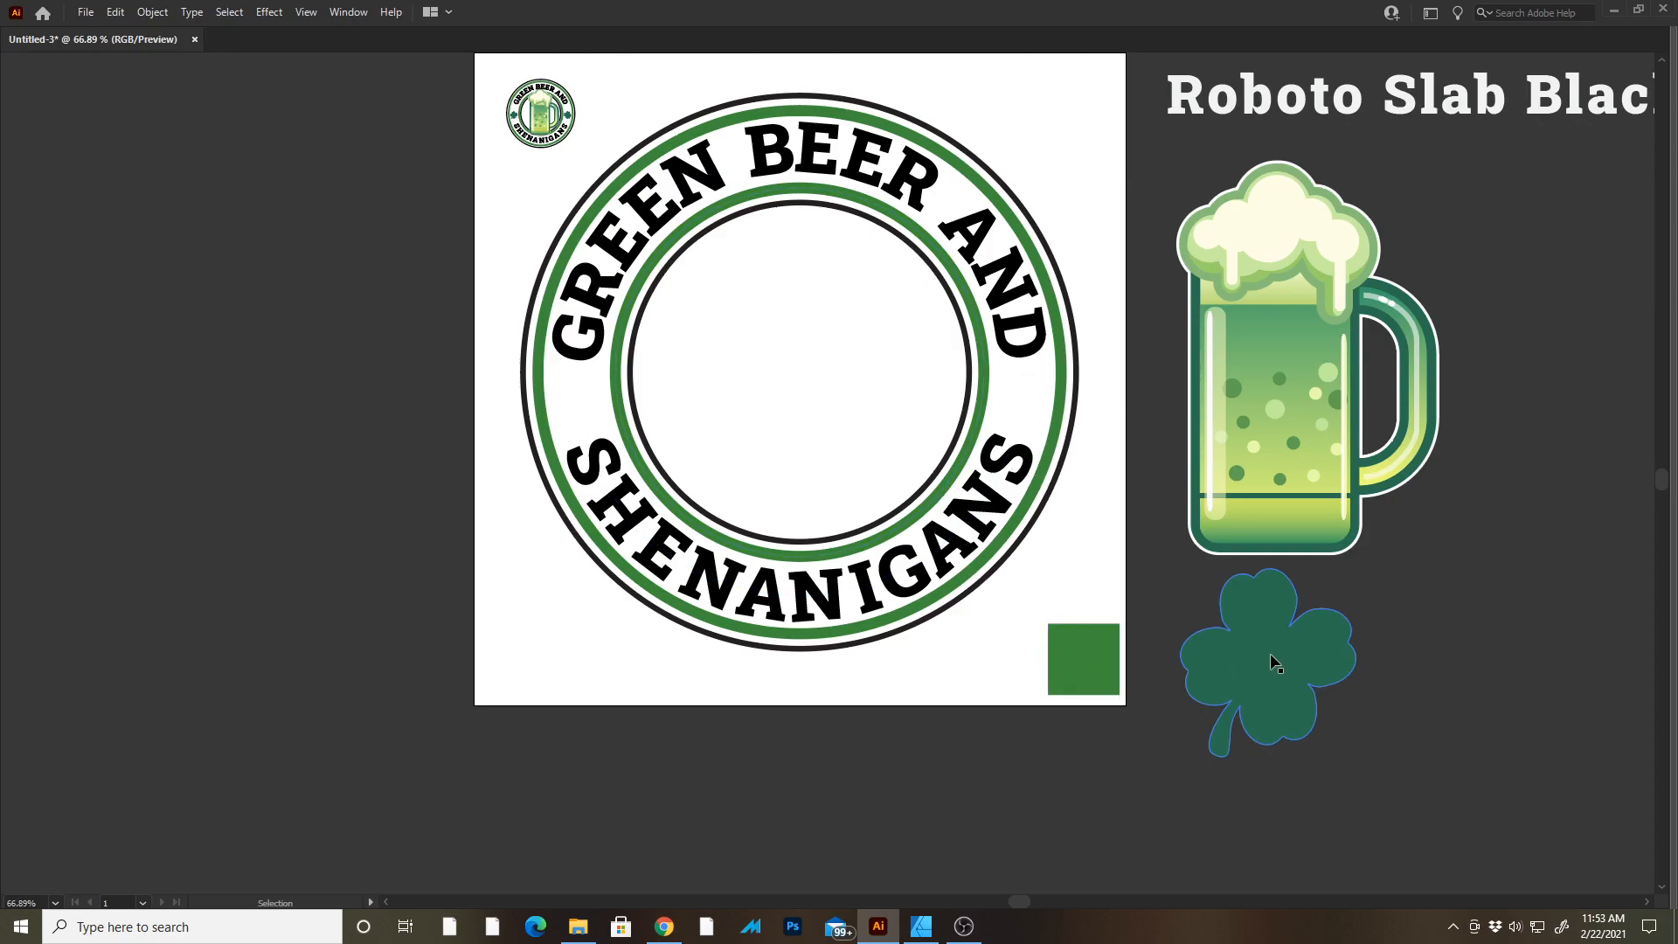
left_click_drag(1270, 651, 852, 376)
left_click_drag(965, 285, 792, 365)
scroll(751, 406, "up", 3)
left_click_drag(764, 467, 498, 419)
scroll(455, 390, "up", 2)
left_click(306, 367)
left_click(497, 438)
key("Right")
key("Right")
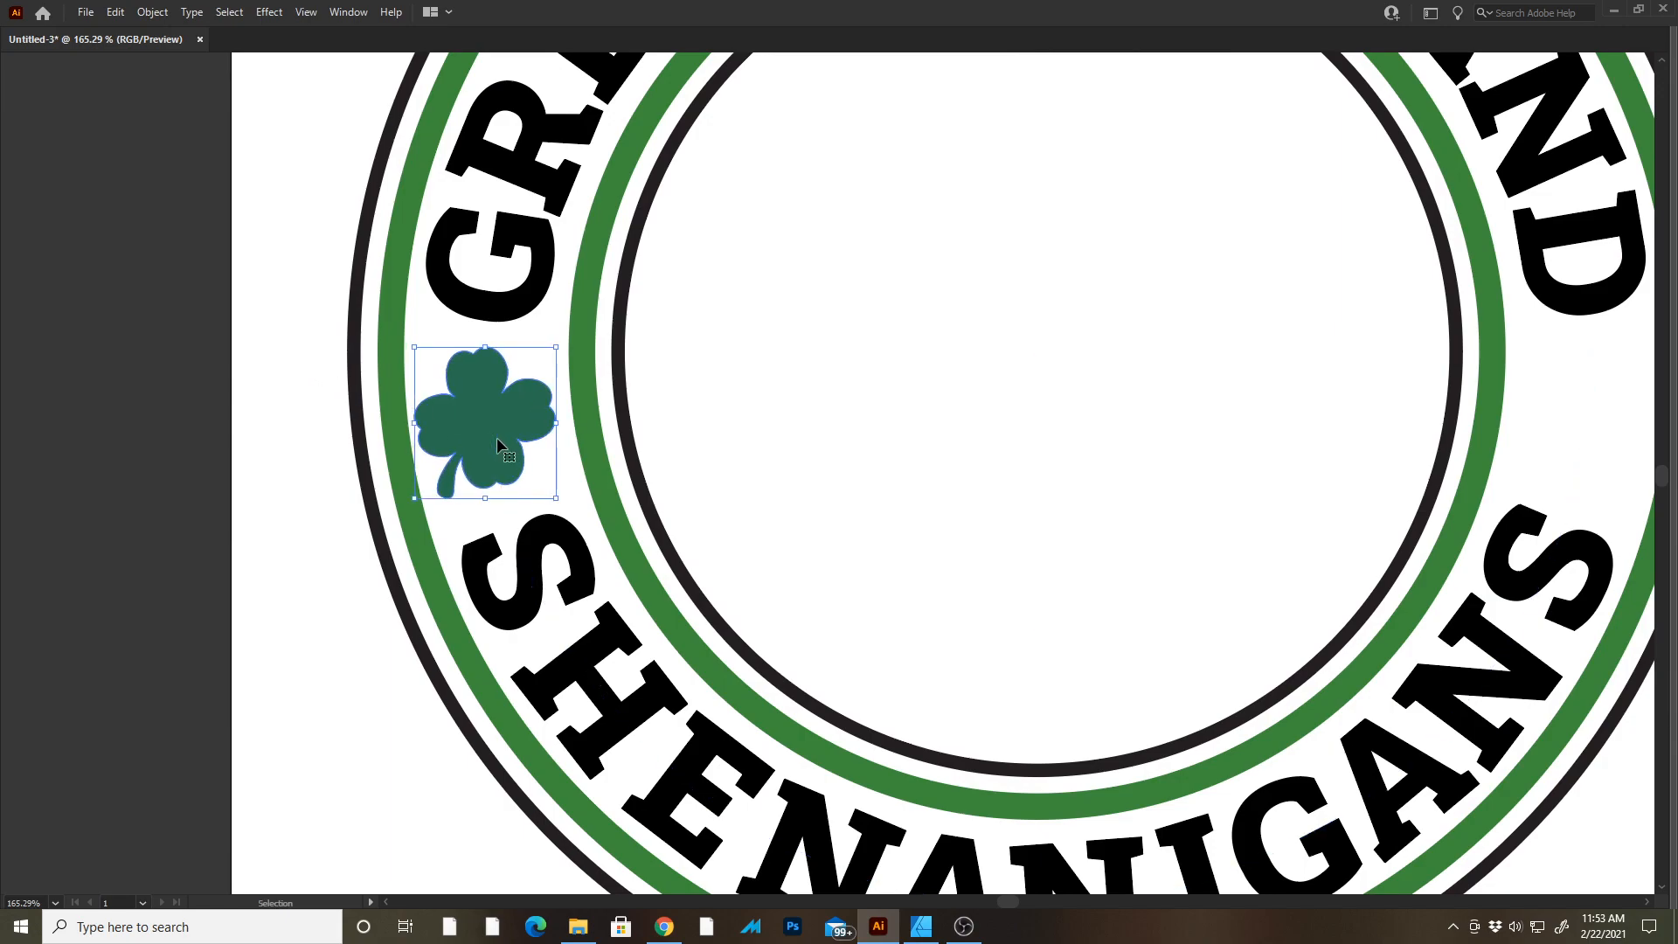
key("Right")
key("Right")
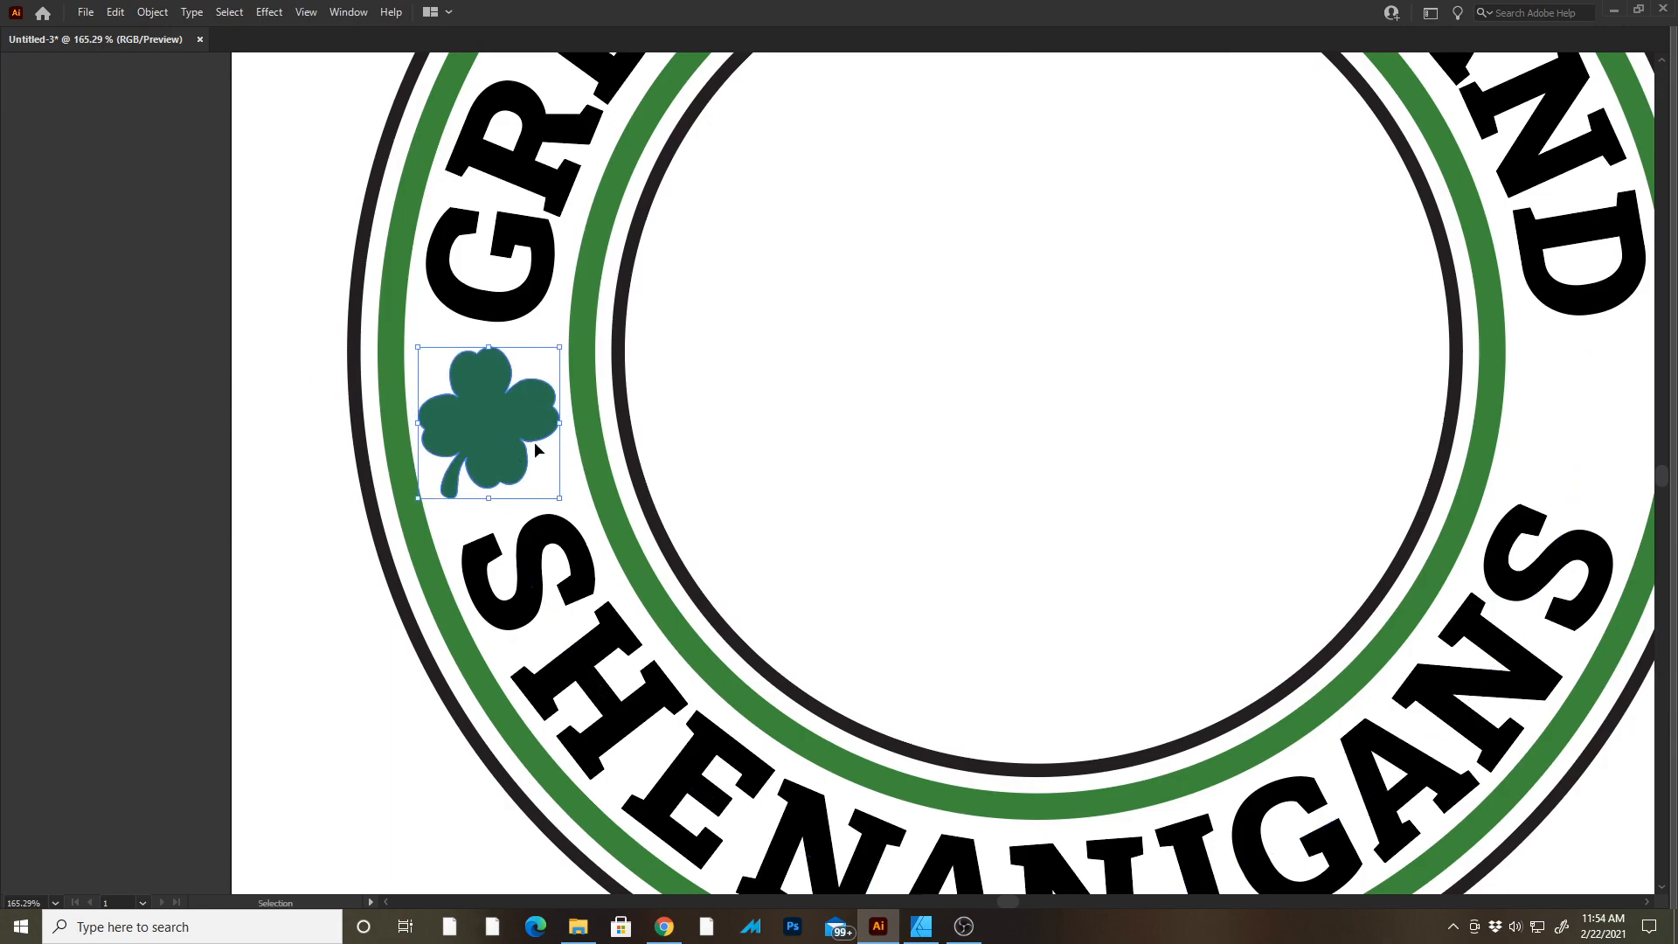
left_click(192, 362)
Make a vertically reflected copy of the shamrock with the Reflect tool.
scroll(602, 423, "down", 3)
left_click_drag(716, 398, 564, 386)
key("Tab")
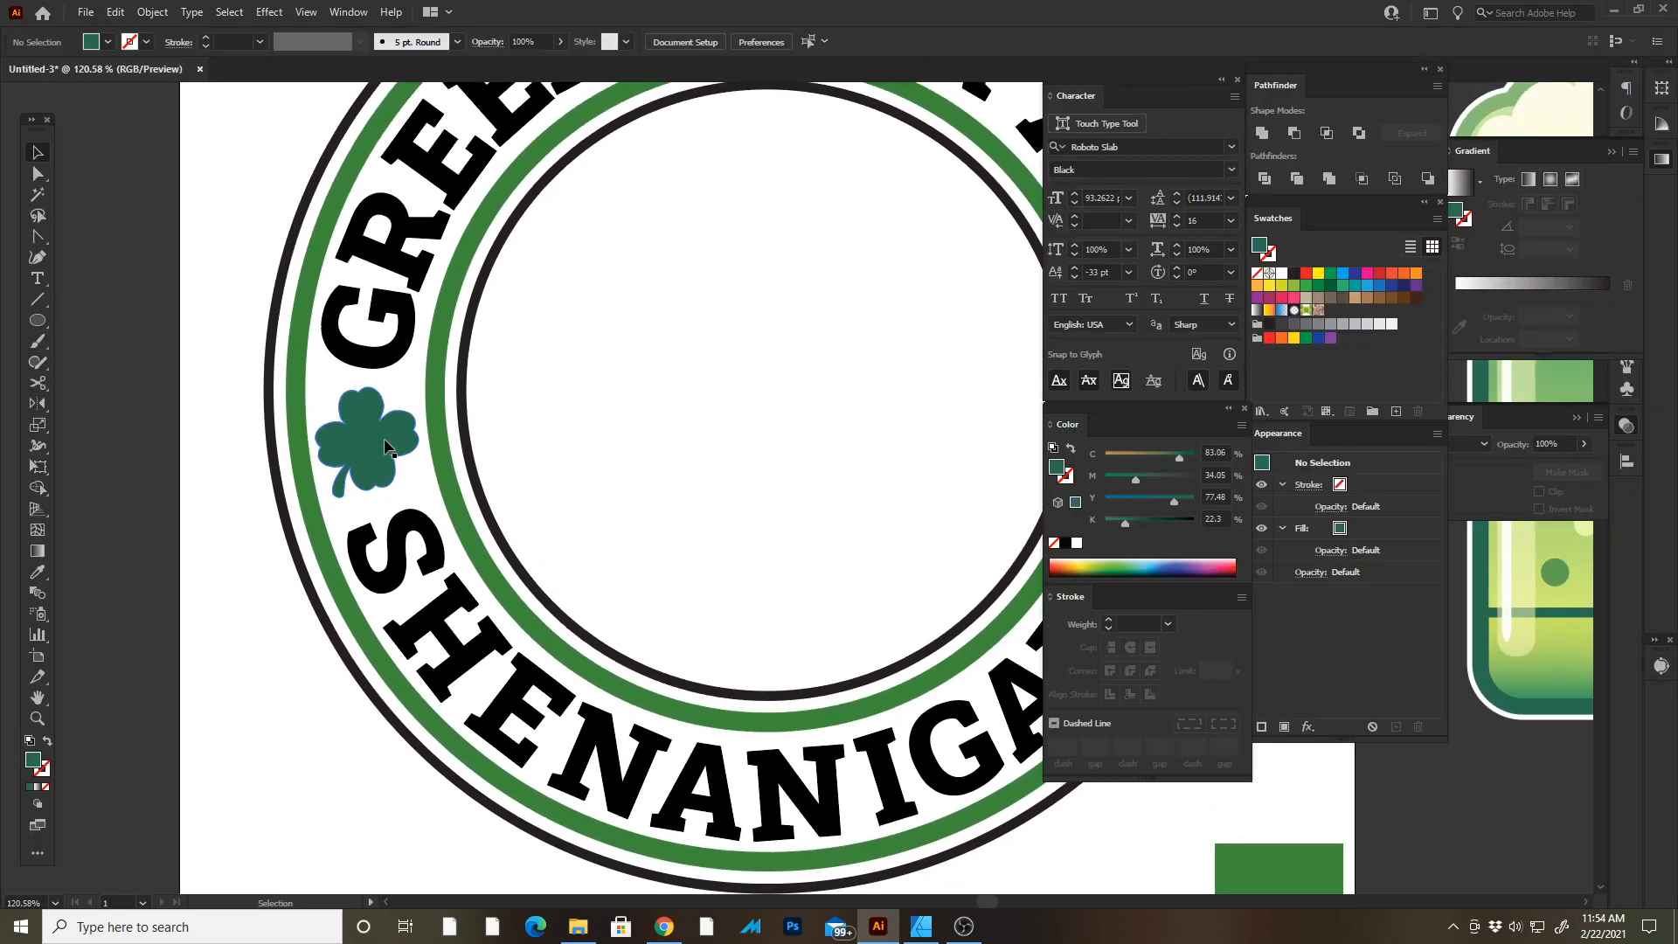
left_click(405, 451)
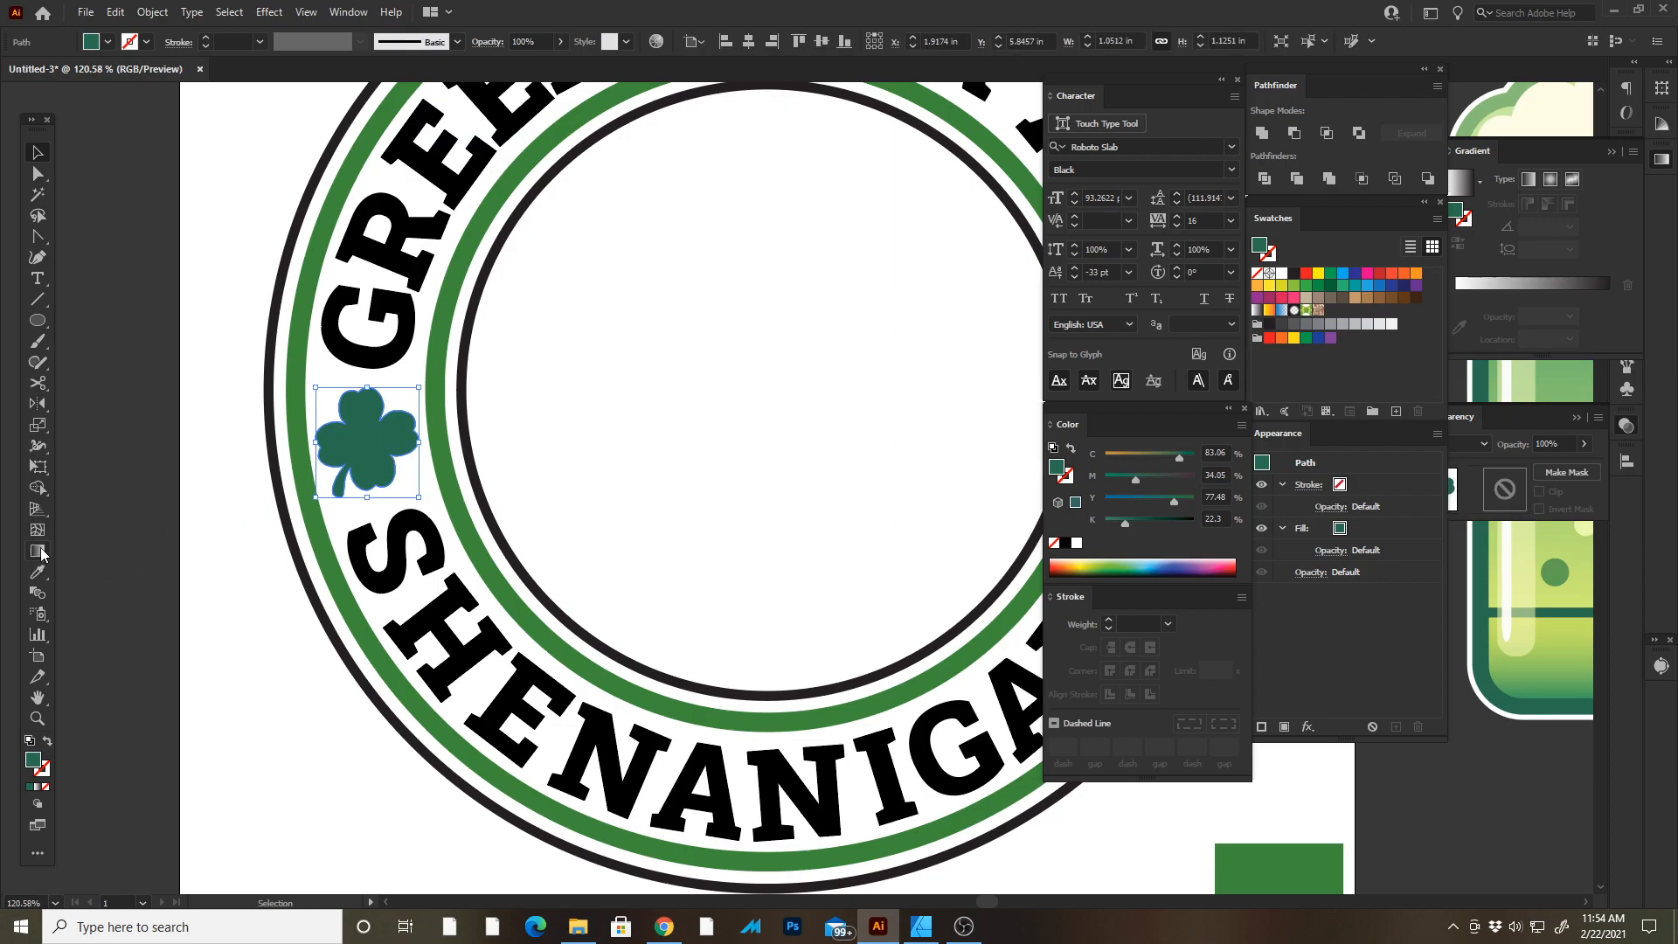
double_click(37, 406)
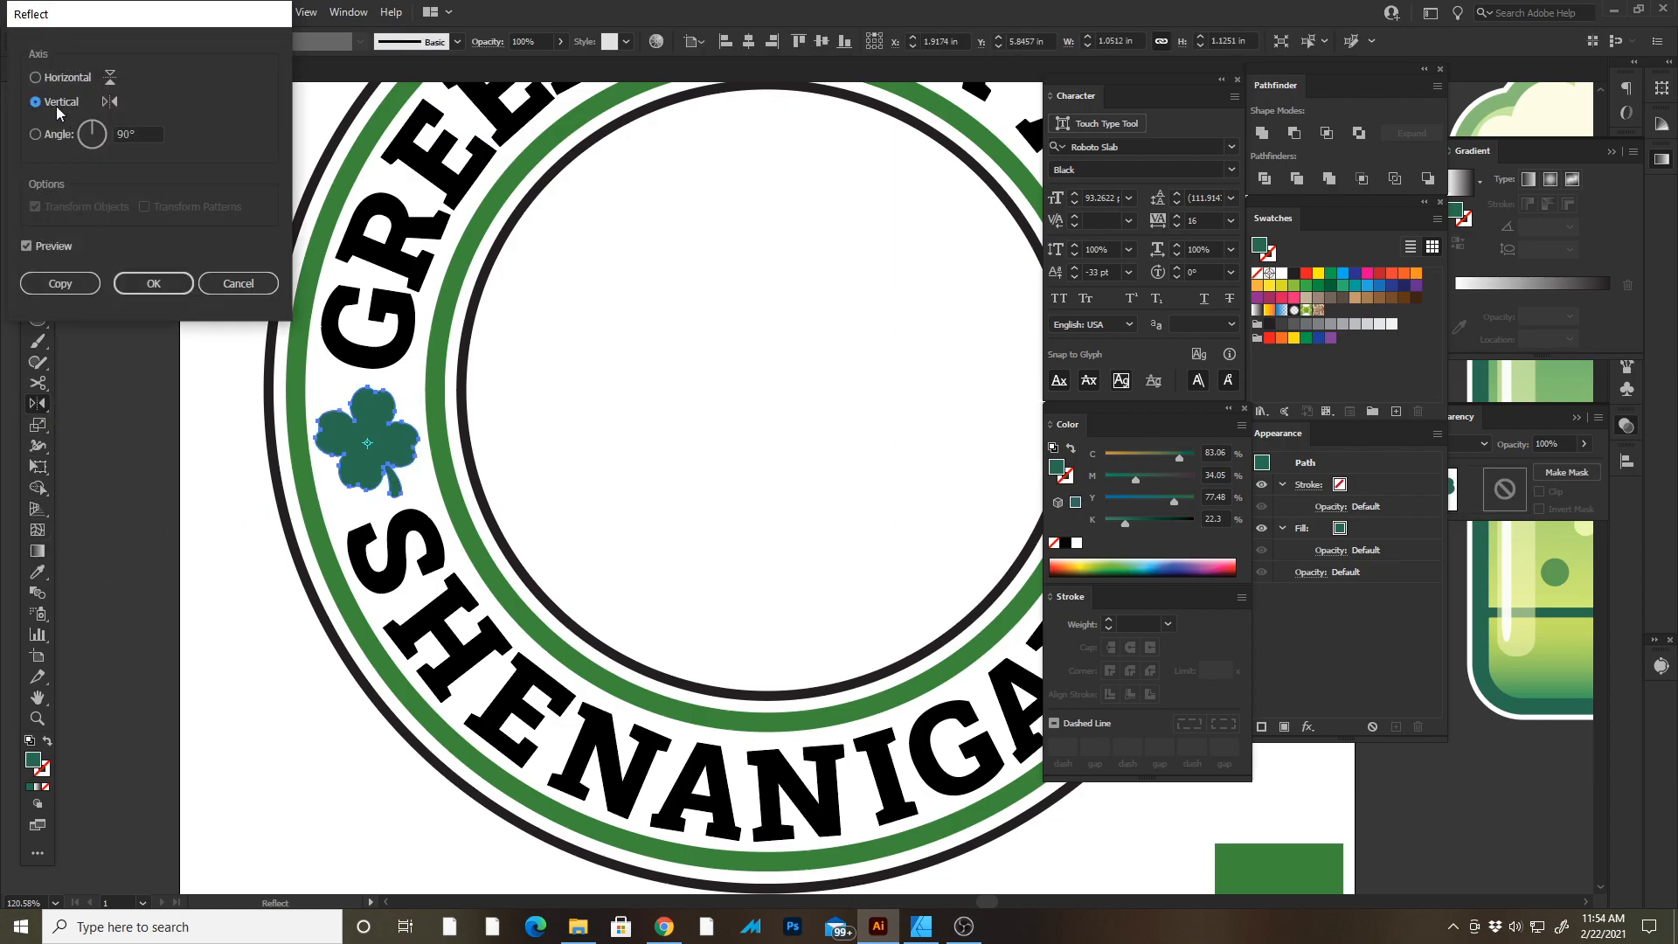
left_click(60, 283)
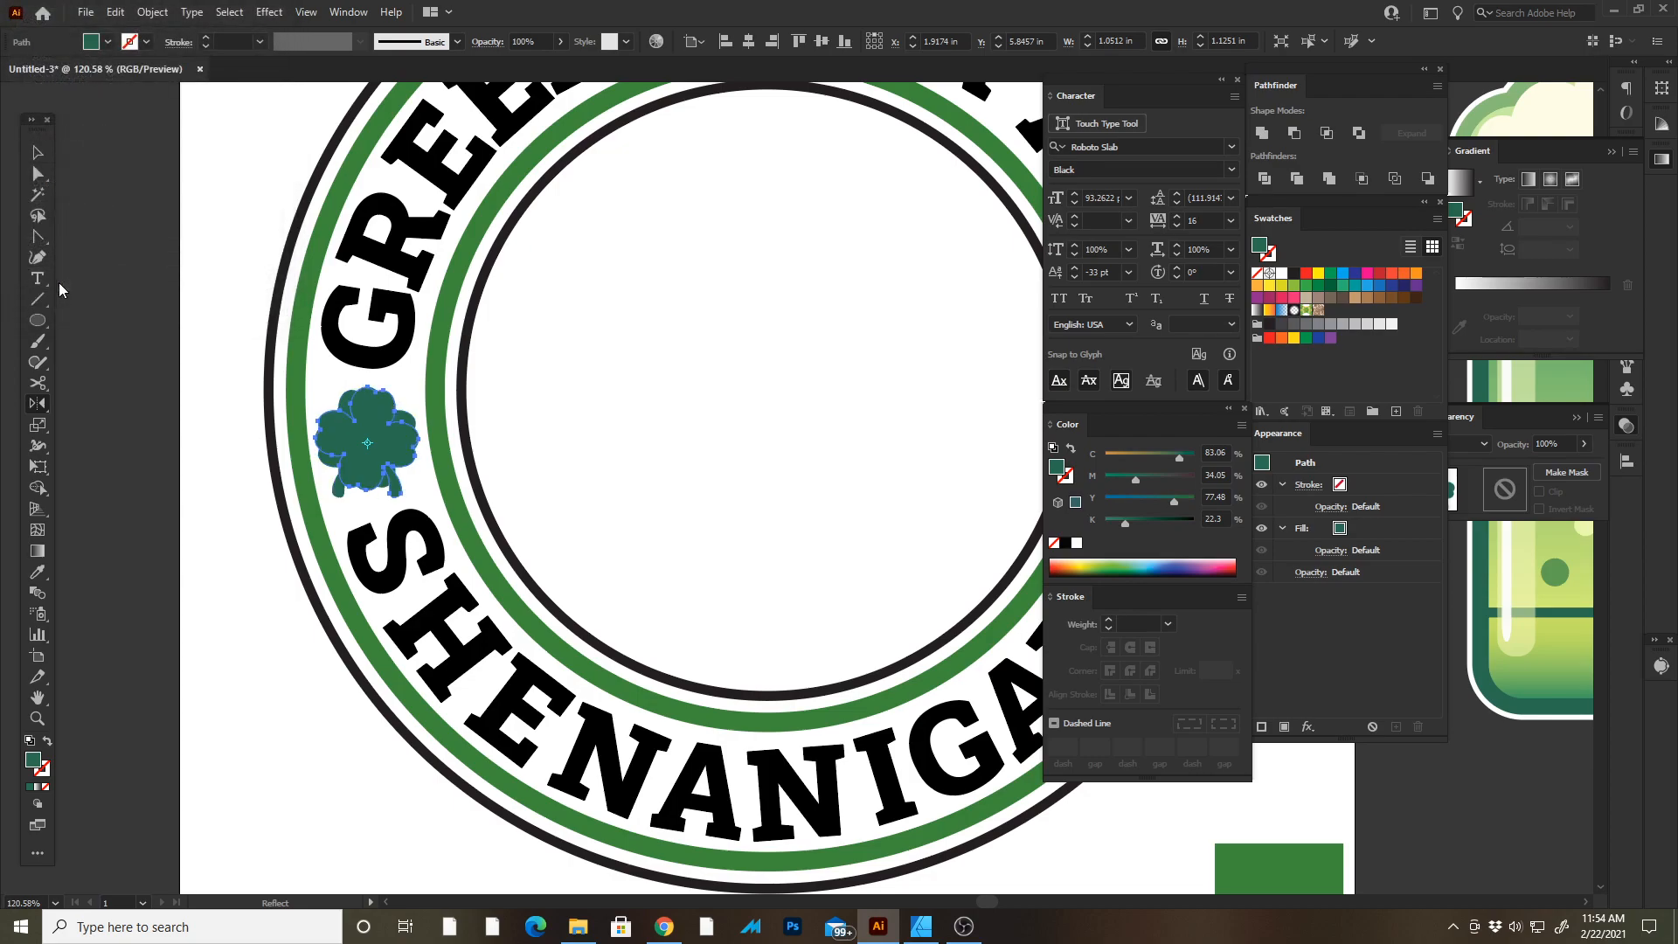
Move the reflected shamrock into the right gap of the ring, opposite the first one.
key("Tab")
key("Tab")
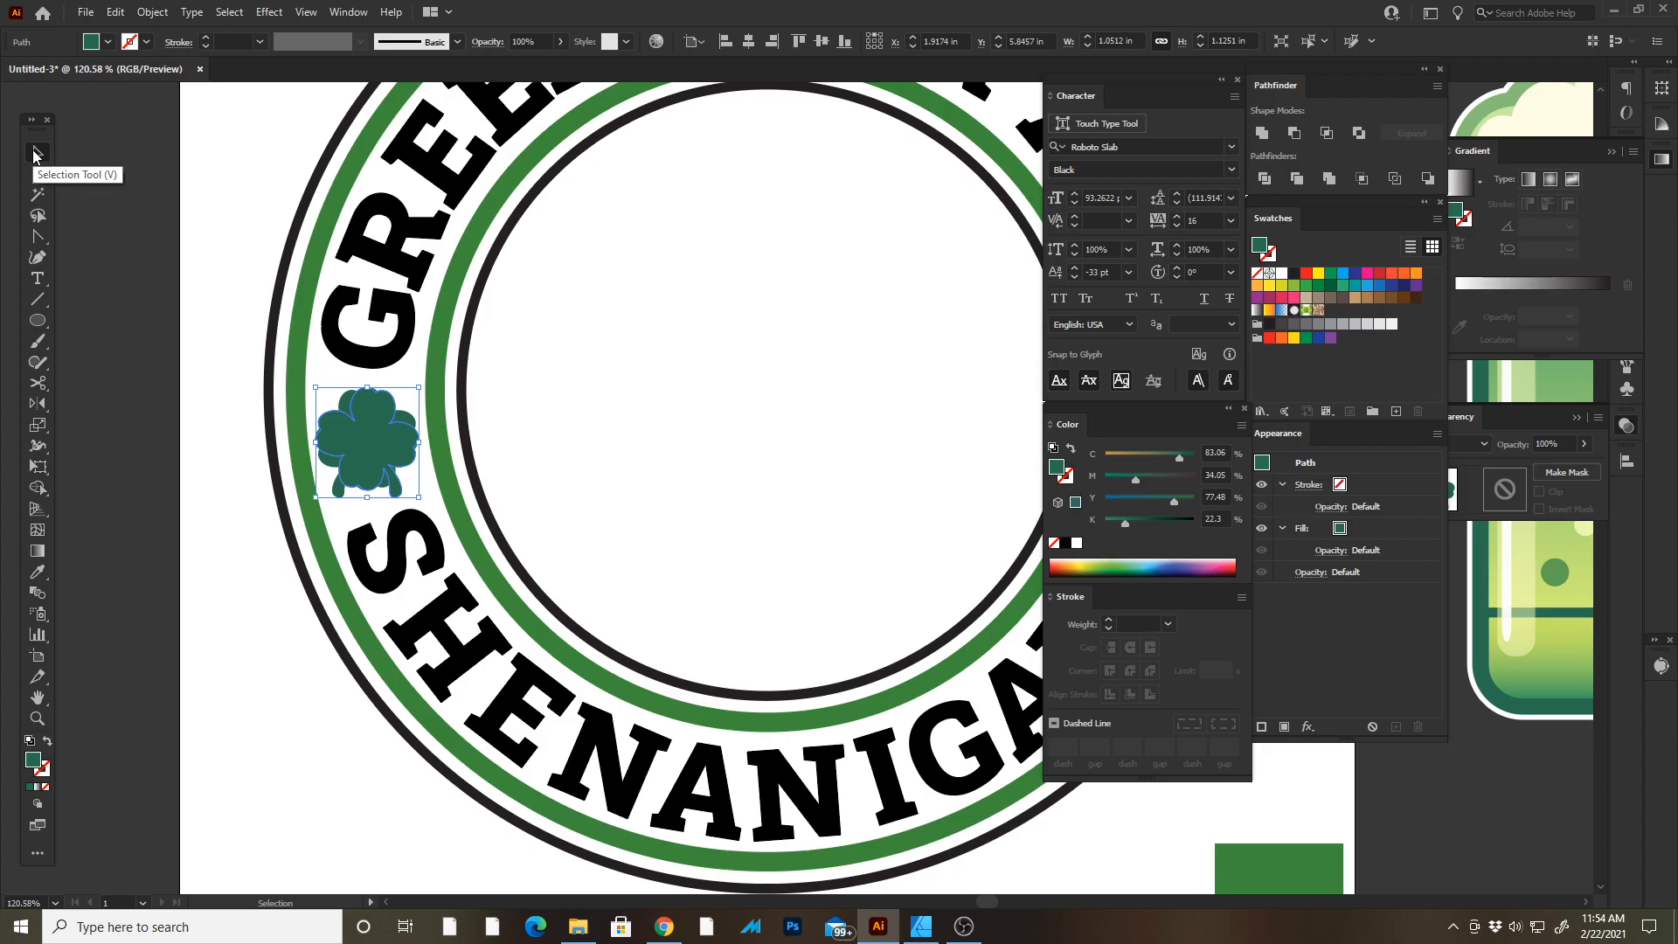
key("Tab")
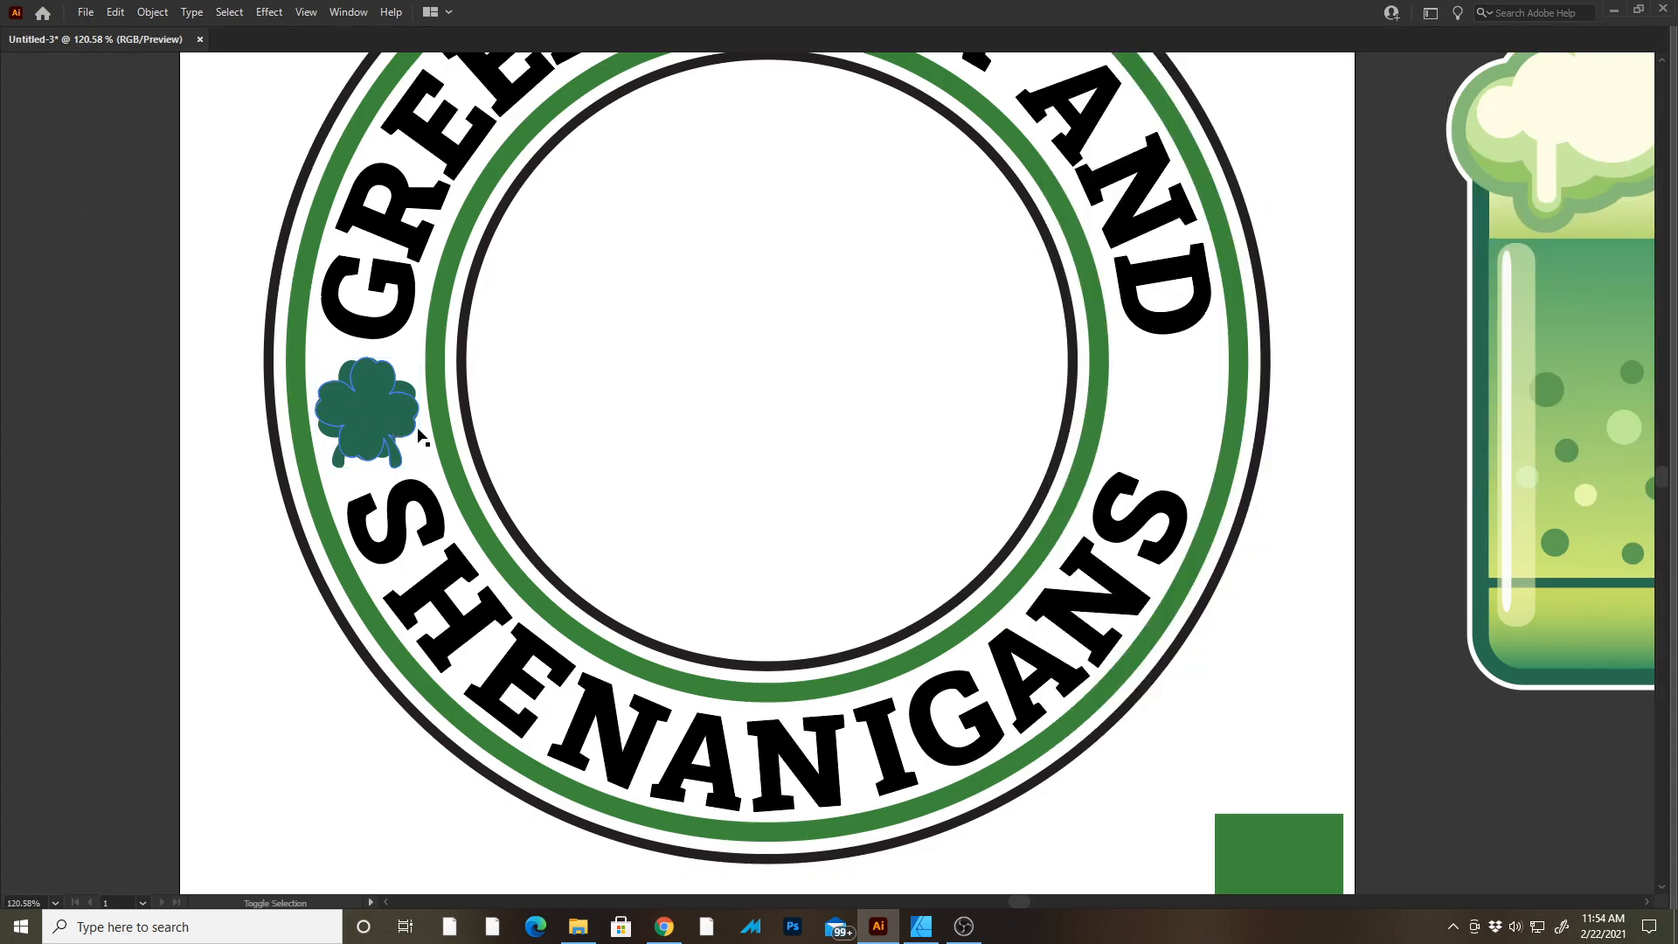
left_click_drag(357, 404, 1151, 411)
key("Tab")
key("Tab")
key("Right")
key("Right")
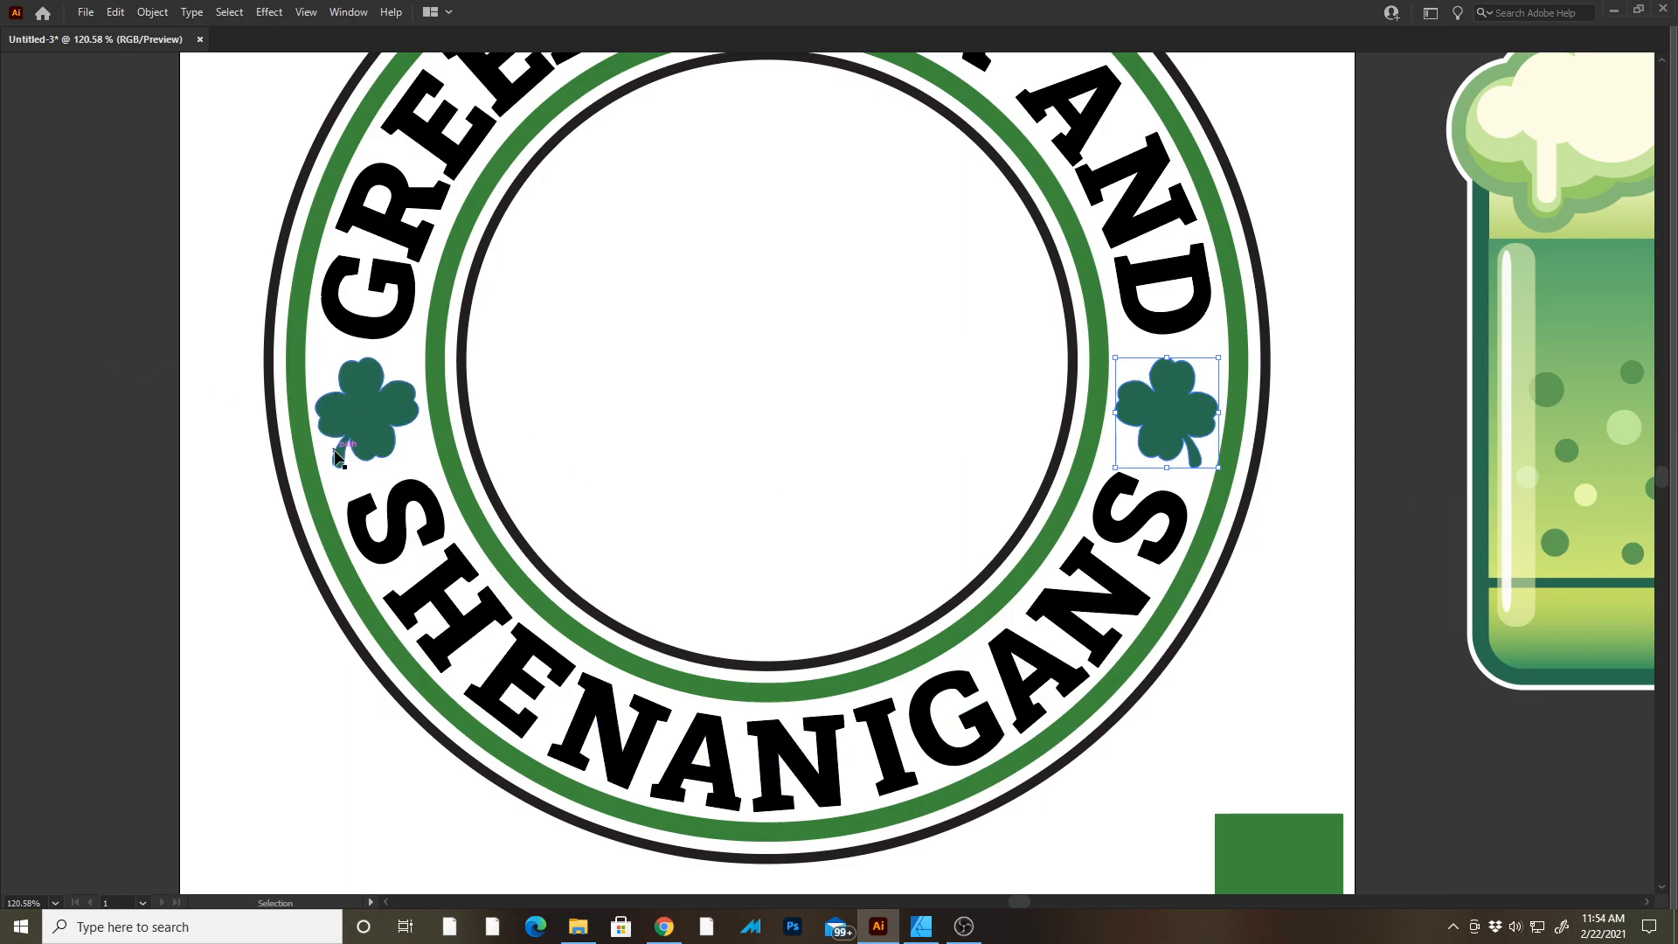
Move the beer mug into the centre of the badge and bring it to the front.
key("ctrl+shift+a")
key("z")
left_click_drag(555, 505, 536, 371)
left_click_drag(552, 437, 737, 436)
key("space")
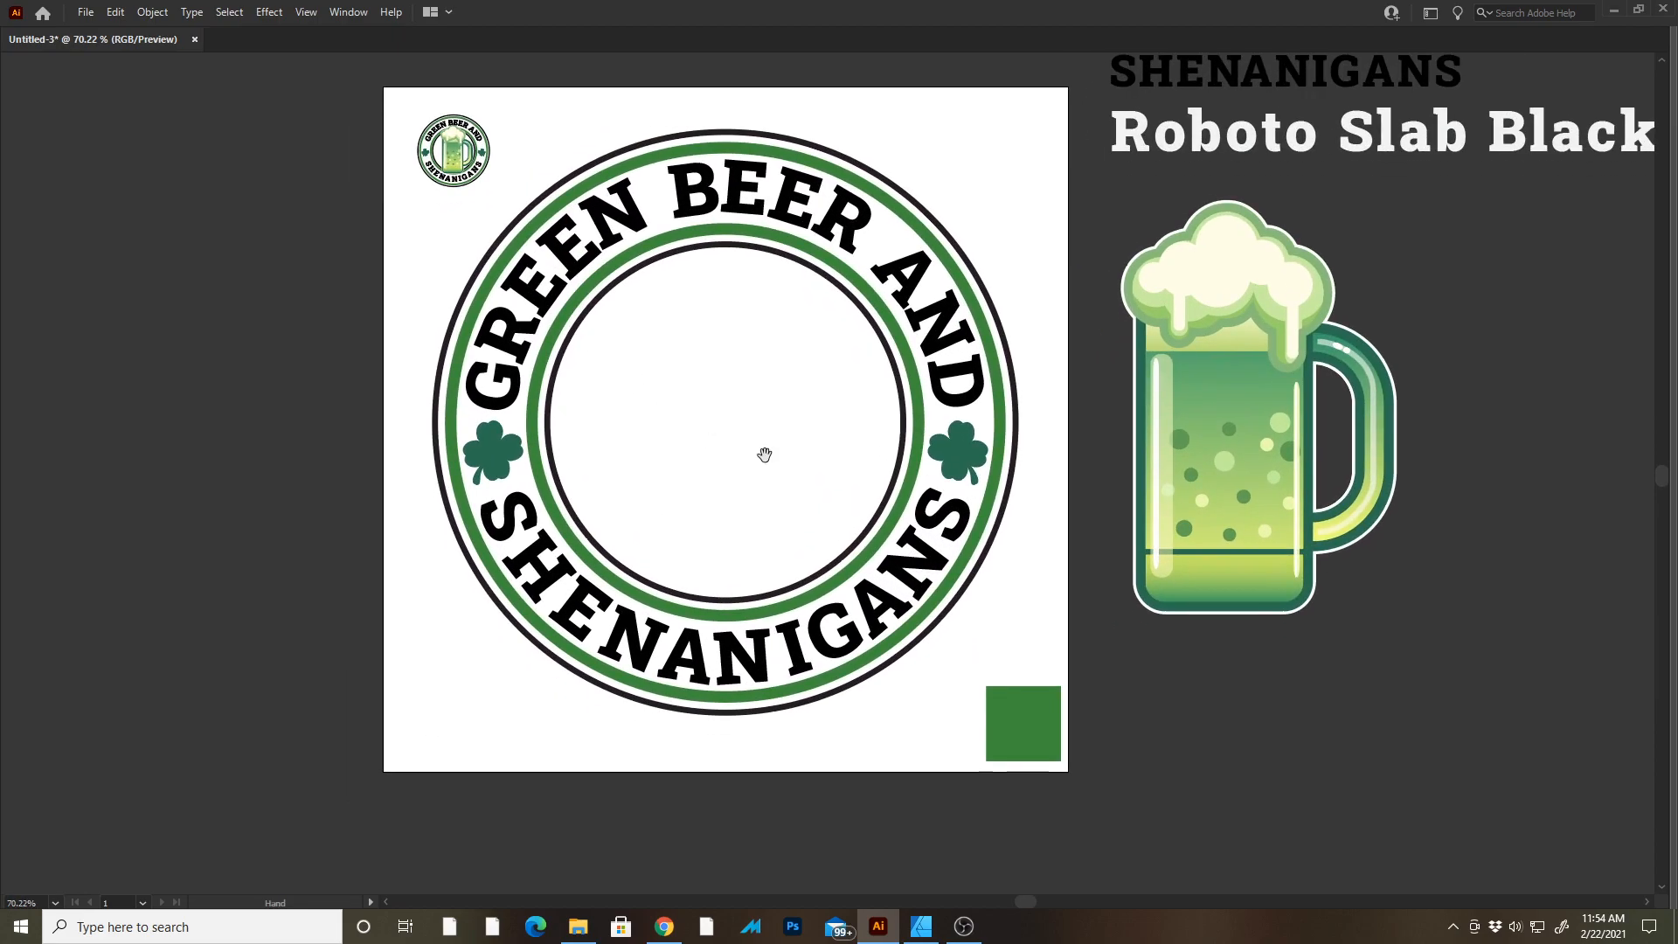
left_click(1240, 369)
left_click_drag(1244, 388, 739, 387)
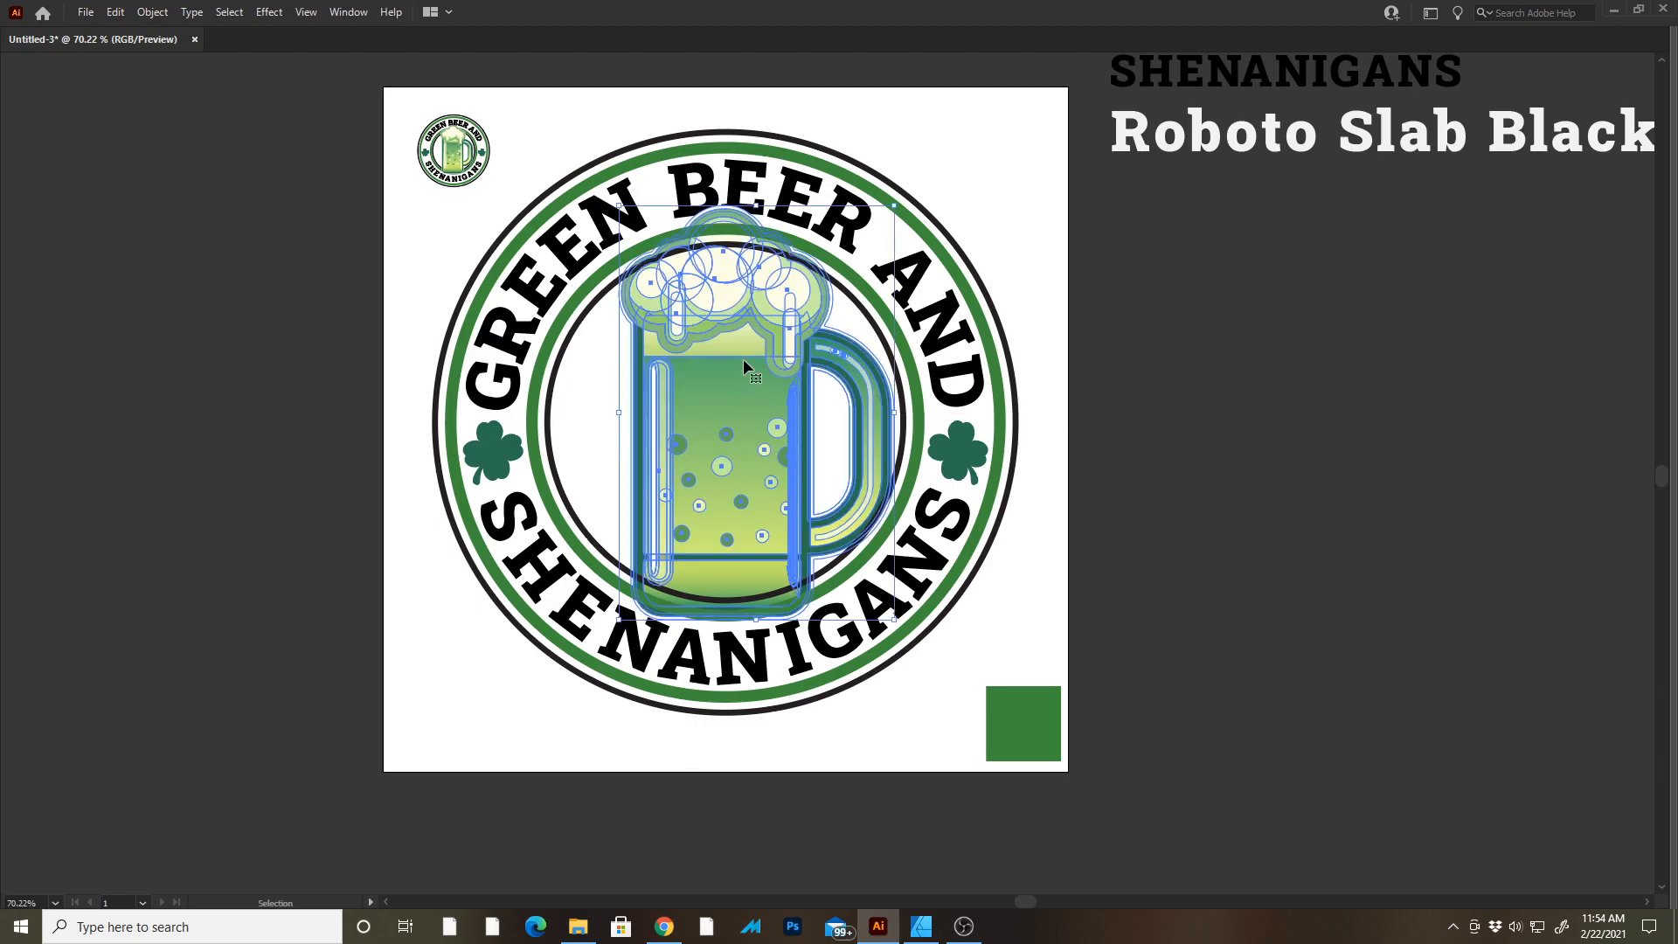
left_click(154, 15)
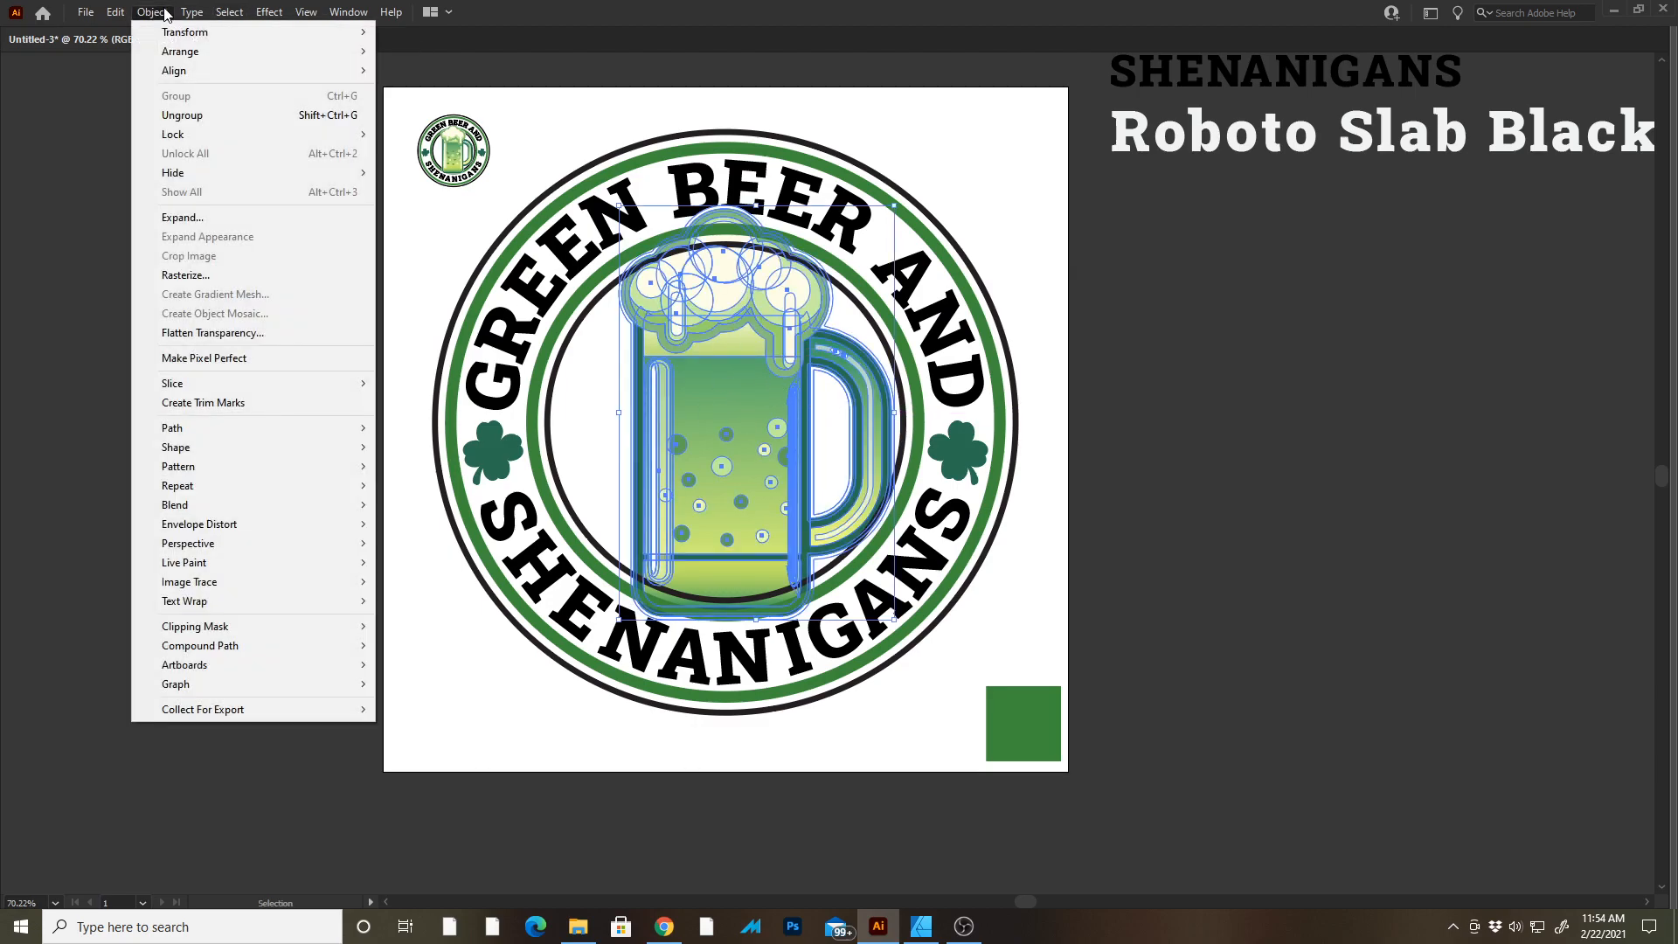
mouse_move(185, 55)
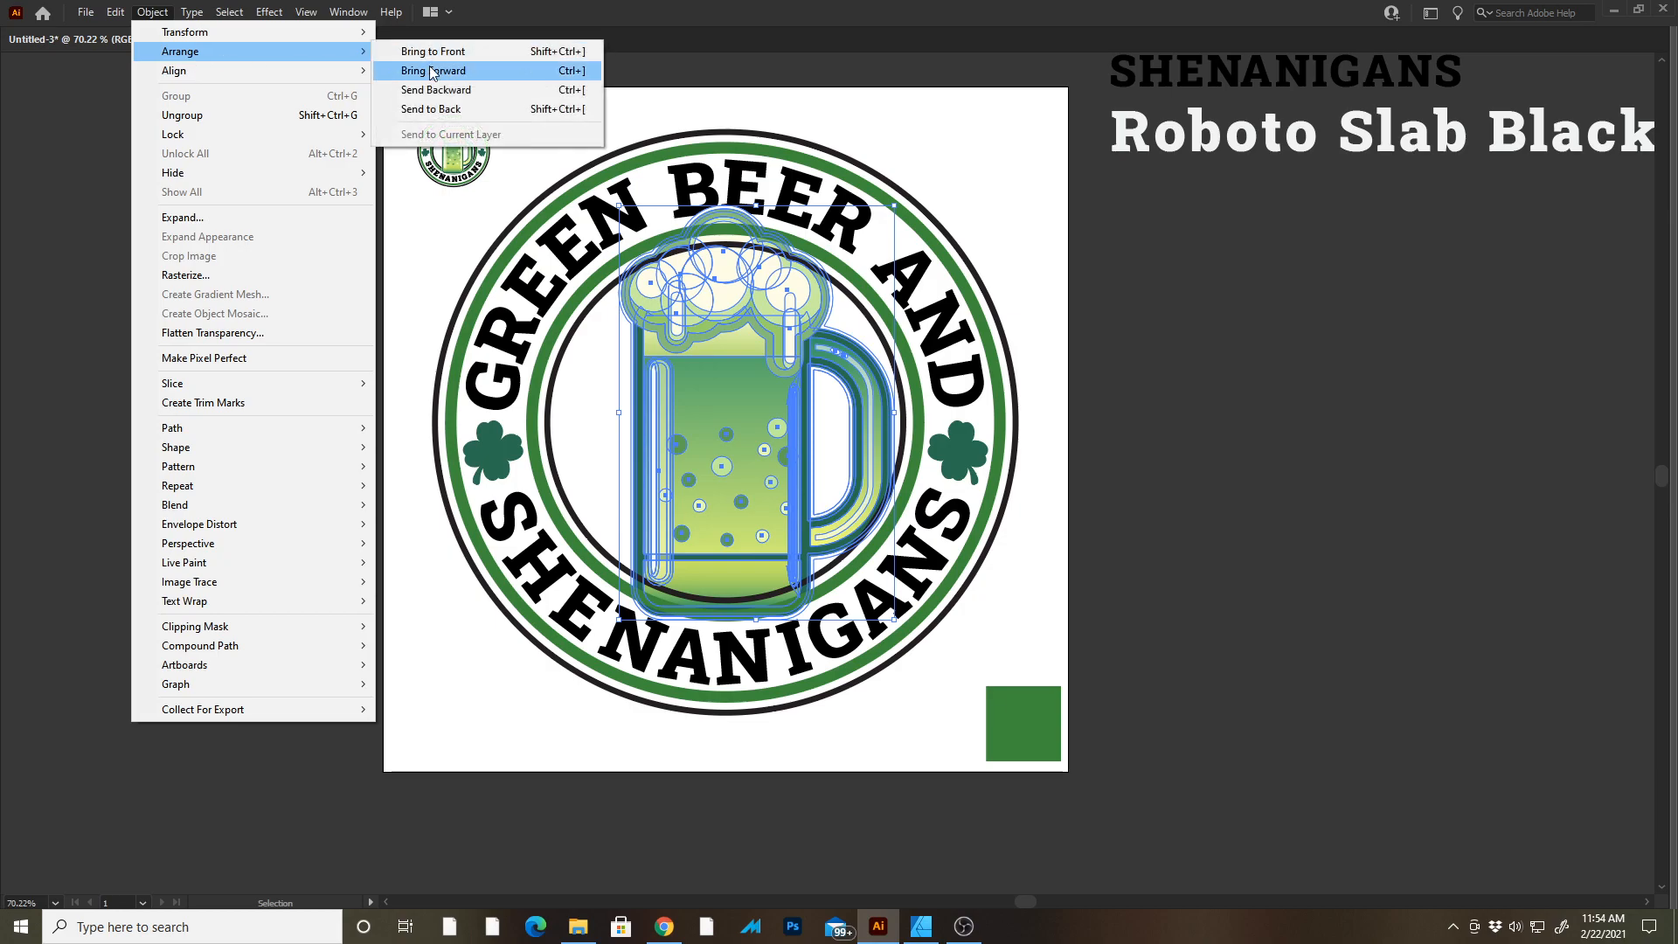
left_click(500, 53)
Scale the beer mug down slightly so it fits inside the inner ring.
key("Tab")
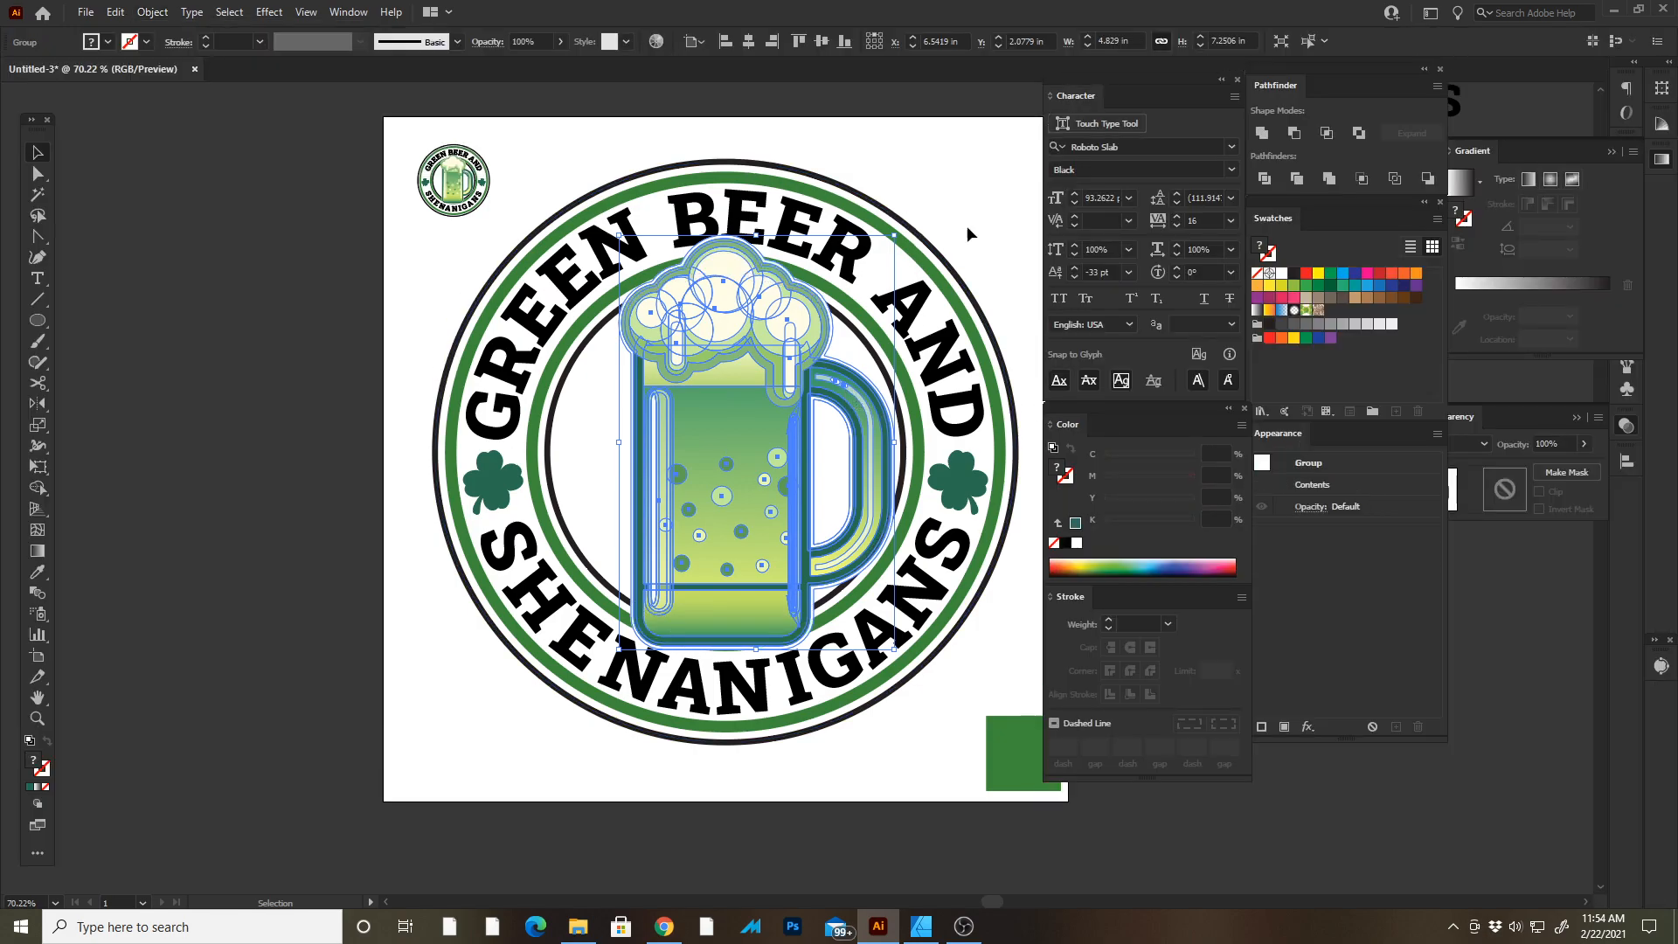
mouse_move(894, 235)
left_mouse_down()
mouse_move(875, 236)
mouse_move(882, 254)
left_mouse_up()
key("Tab")
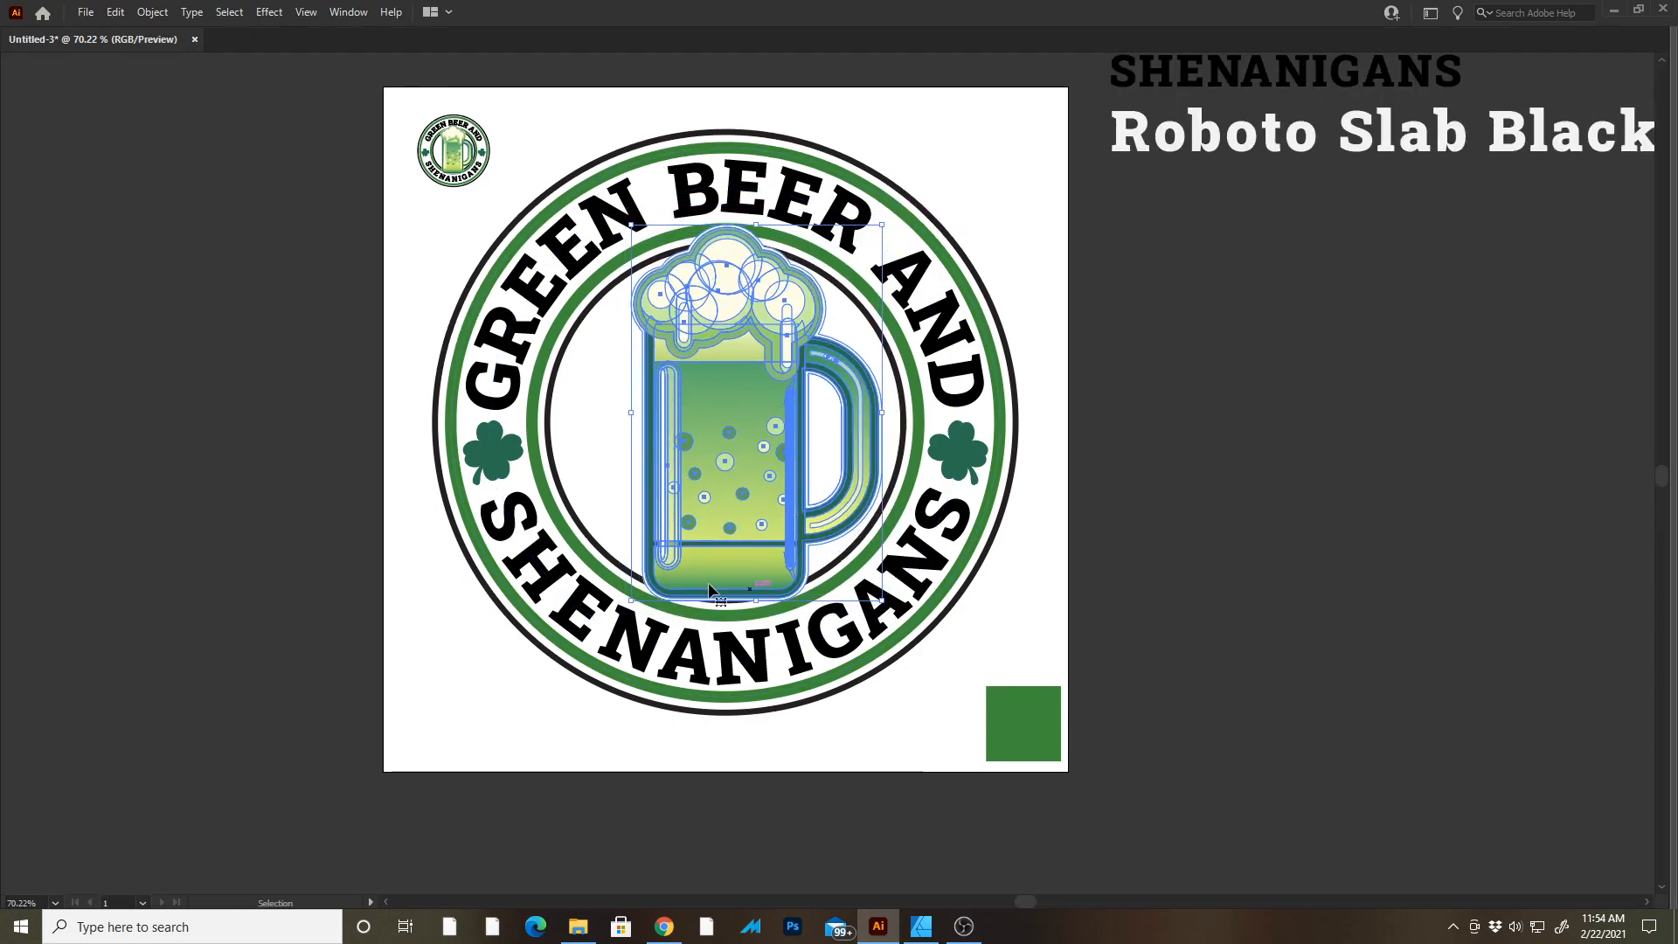
left_click_drag(631, 601, 611, 607)
left_click(1282, 440)
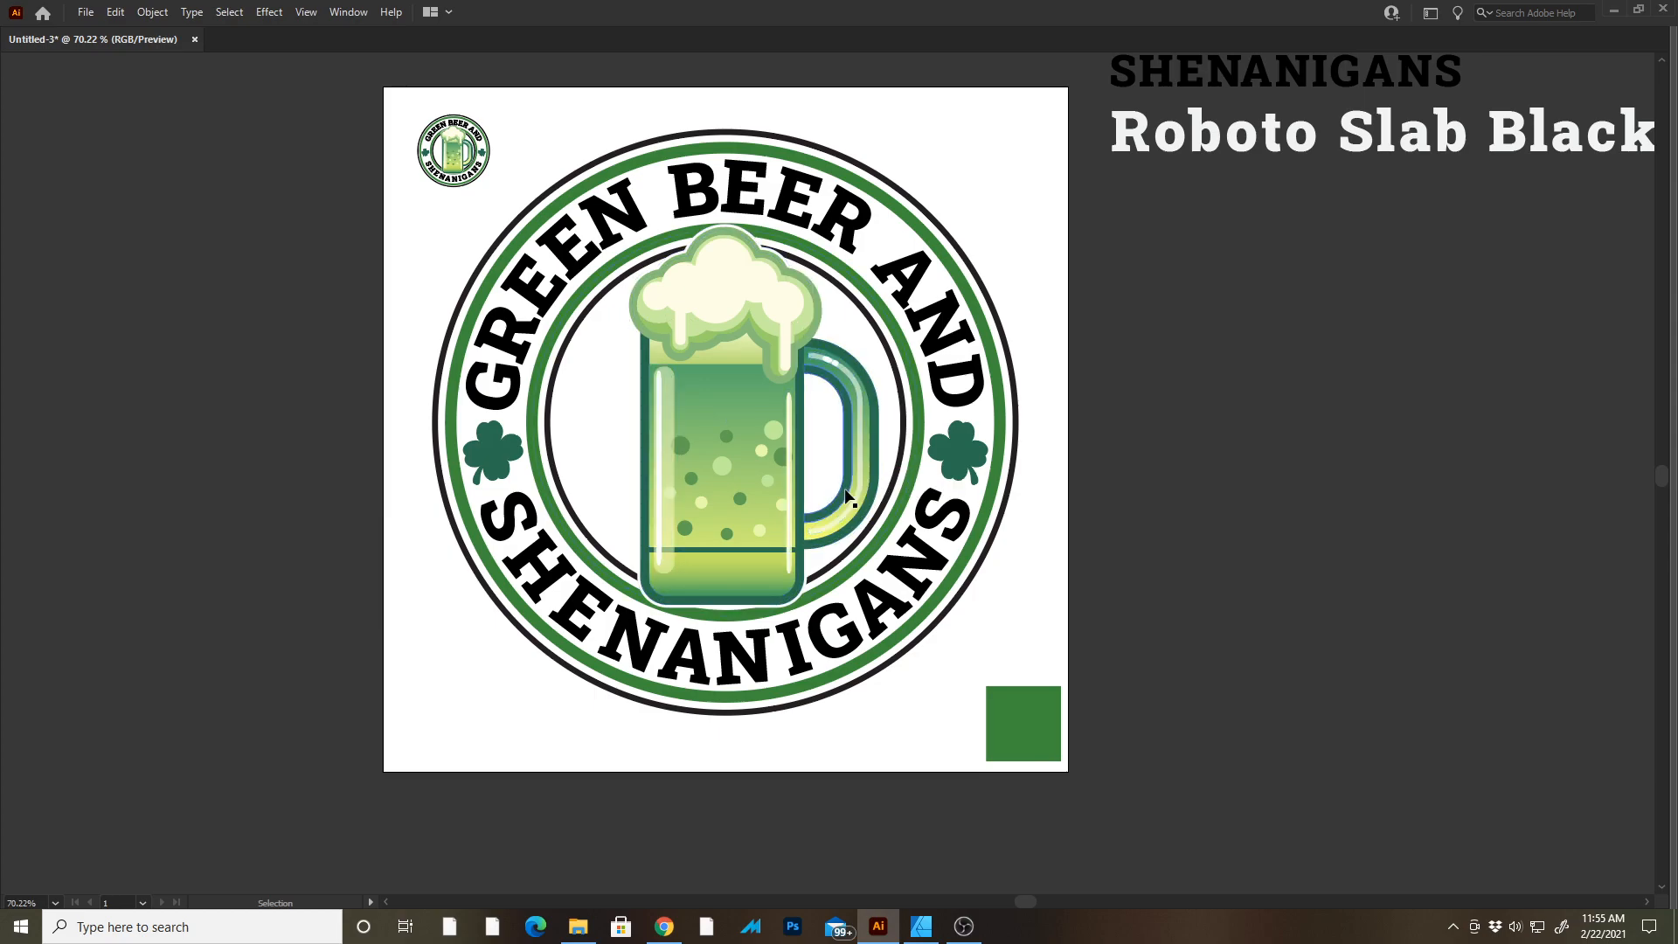
left_click_drag(758, 472, 745, 464)
left_click(1162, 469)
key("ctrl+z")
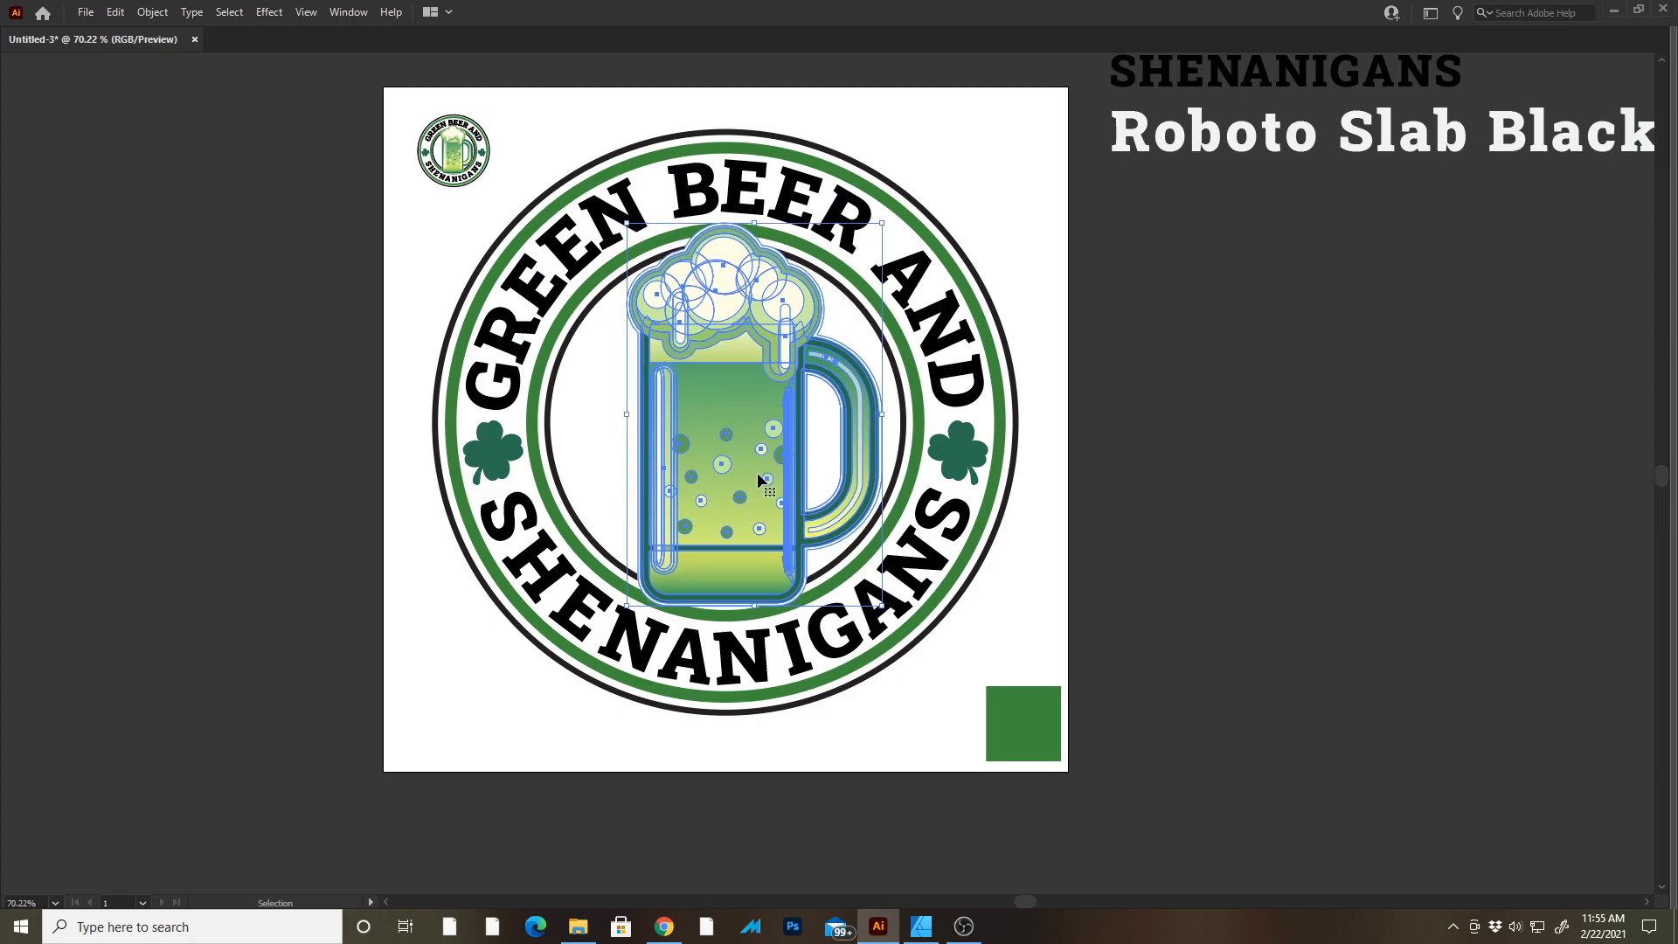
Zoom in to examine how the mug's foam and base sit against the inner rings.
left_click(1241, 535)
left_click(732, 413)
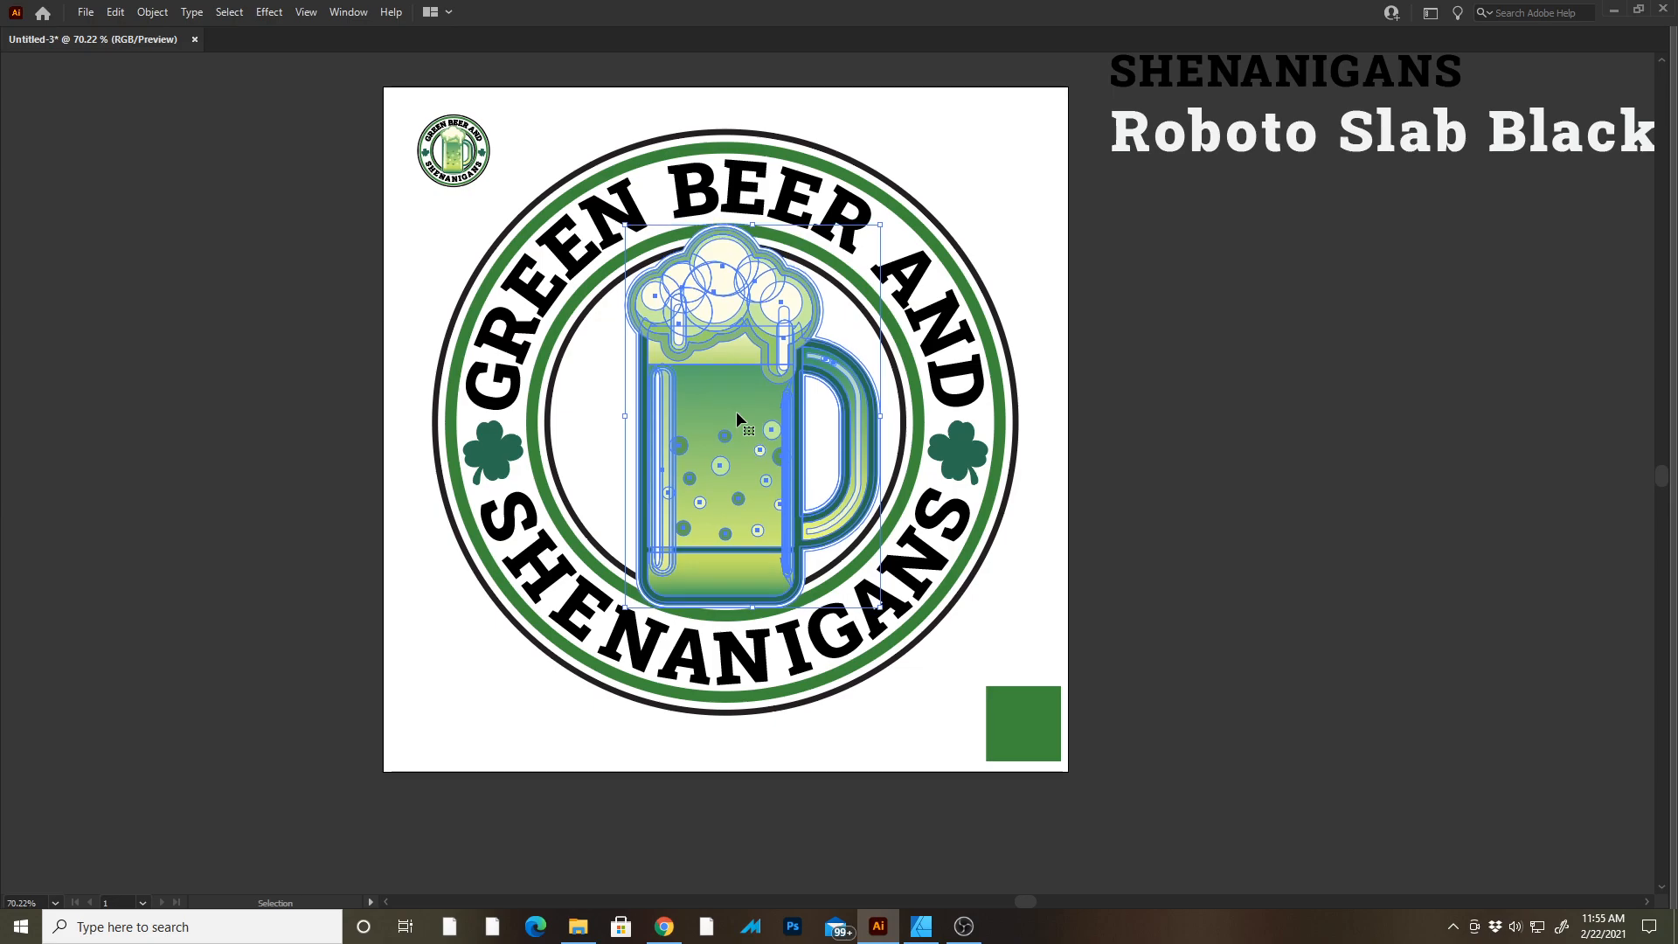
left_click(844, 265)
scroll(687, 204, "up", 5)
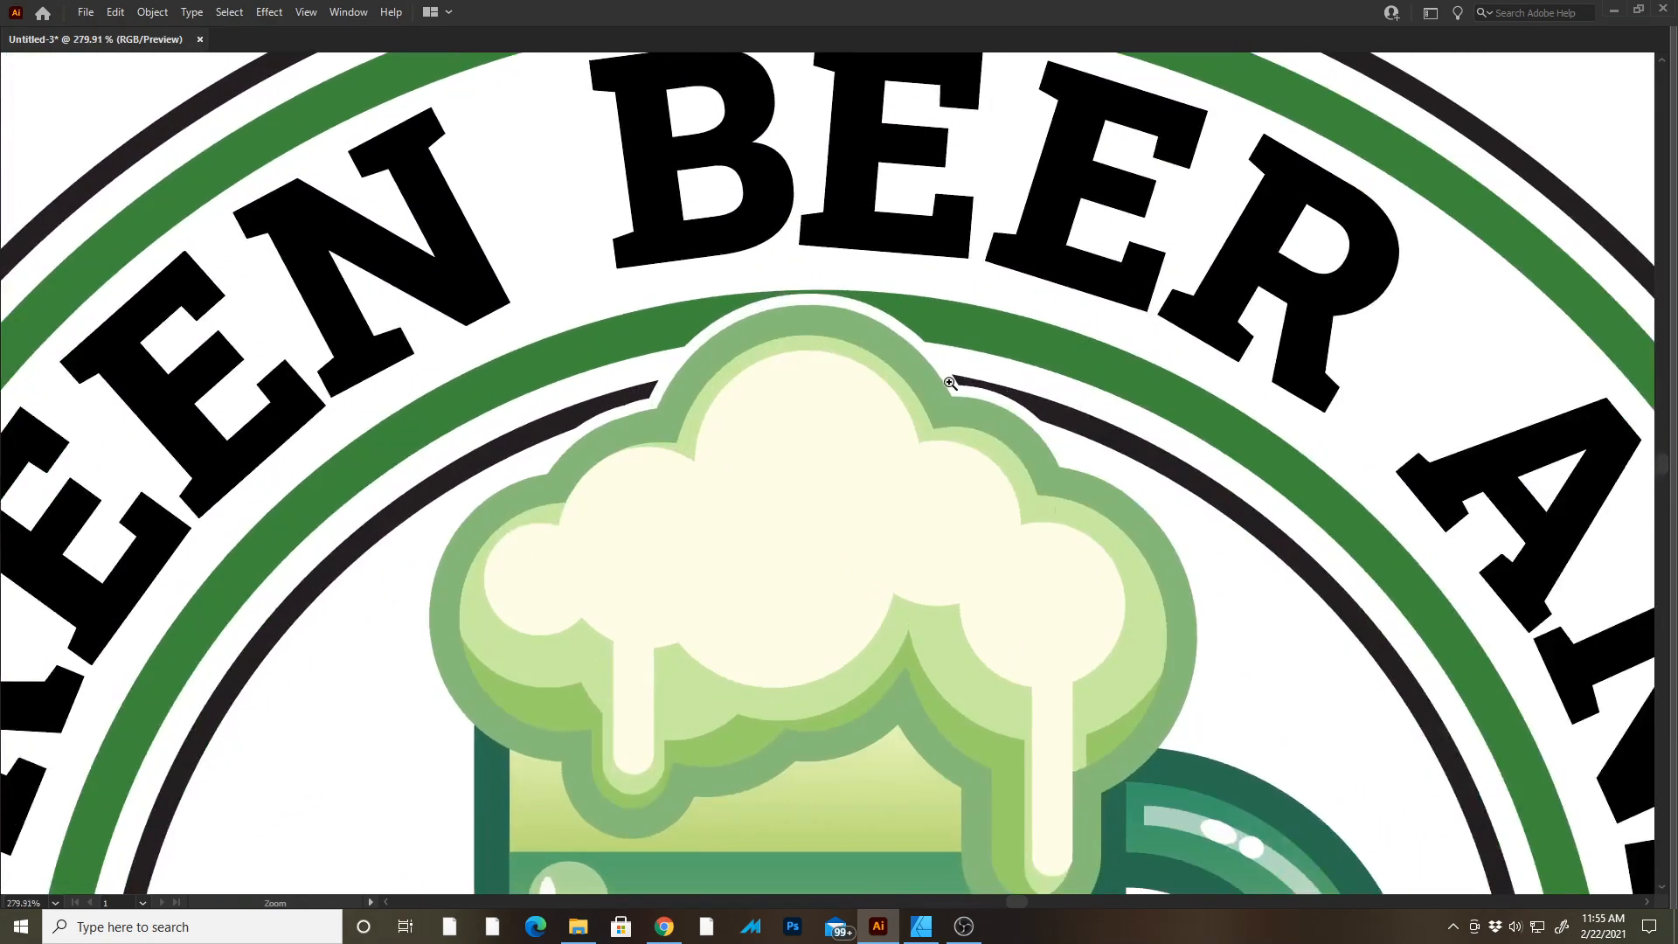
left_click(818, 354)
left_click_drag(959, 508, 726, 197)
key("a")
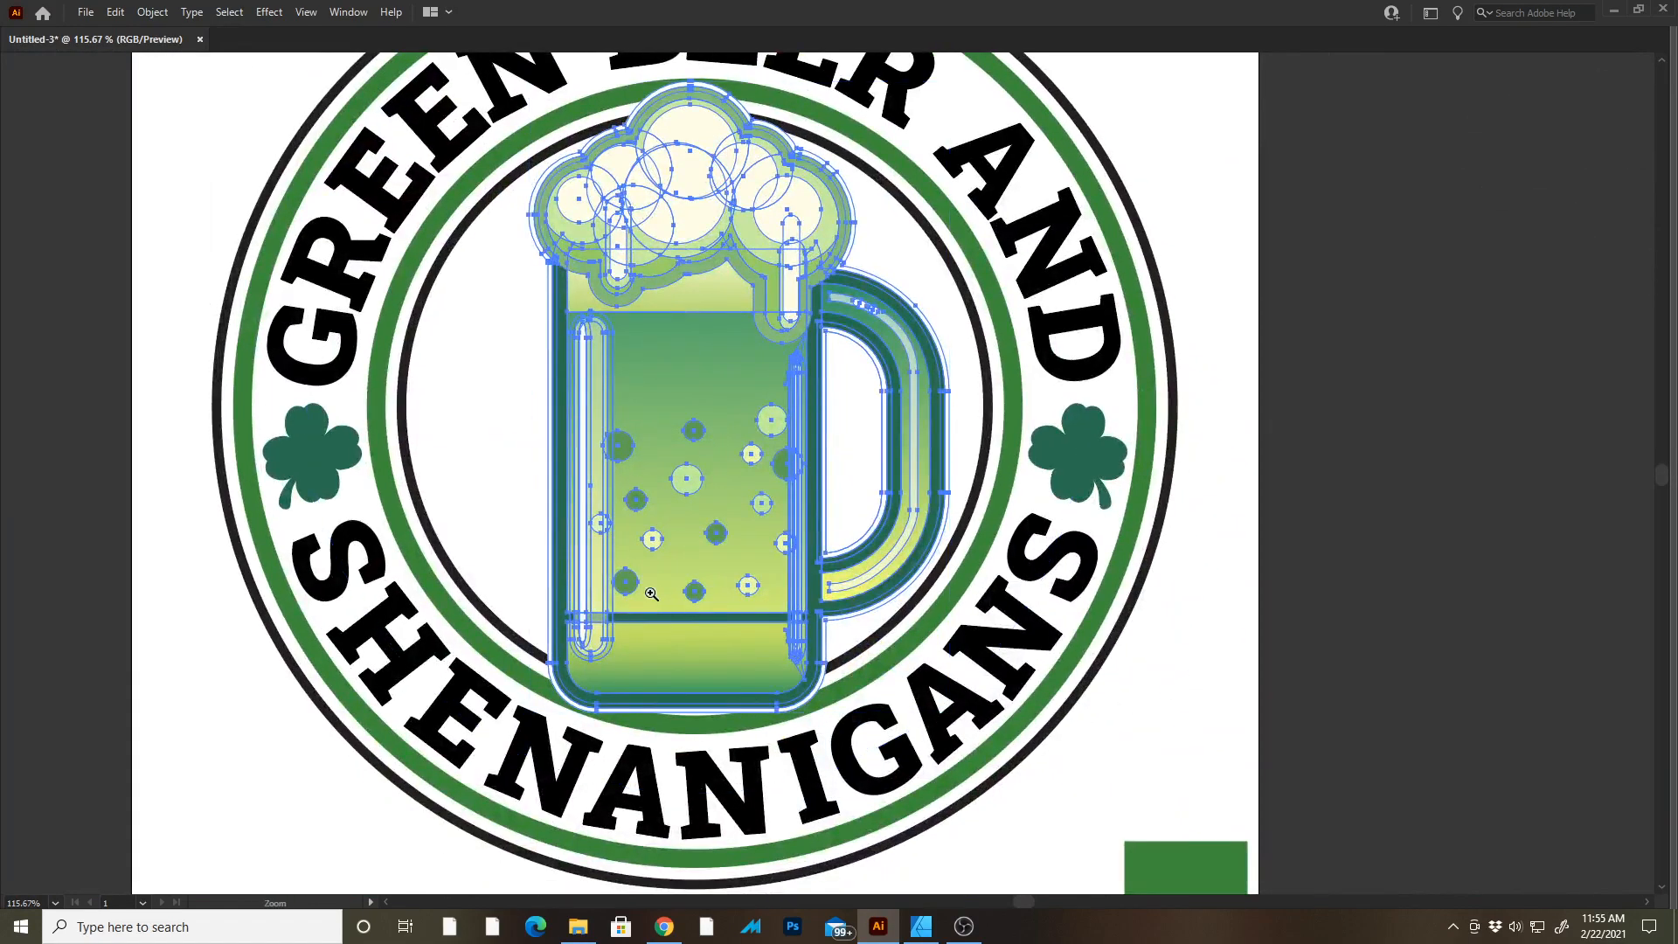
left_click_drag(691, 651, 831, 778)
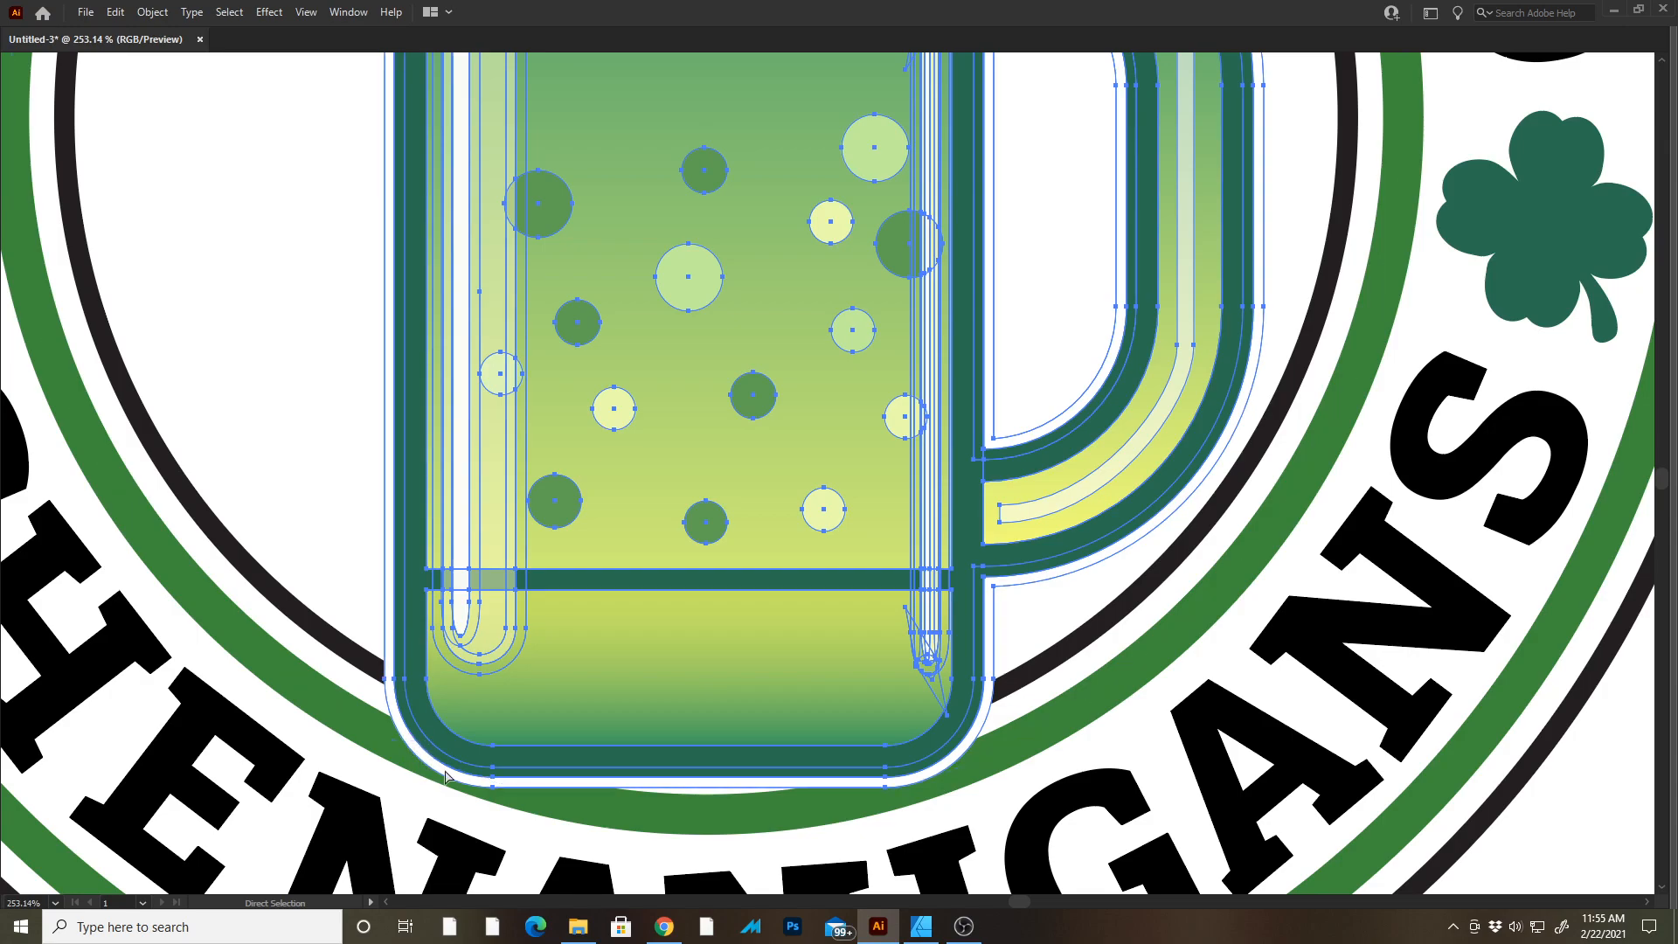
left_click_drag(968, 785, 791, 757)
key("v")
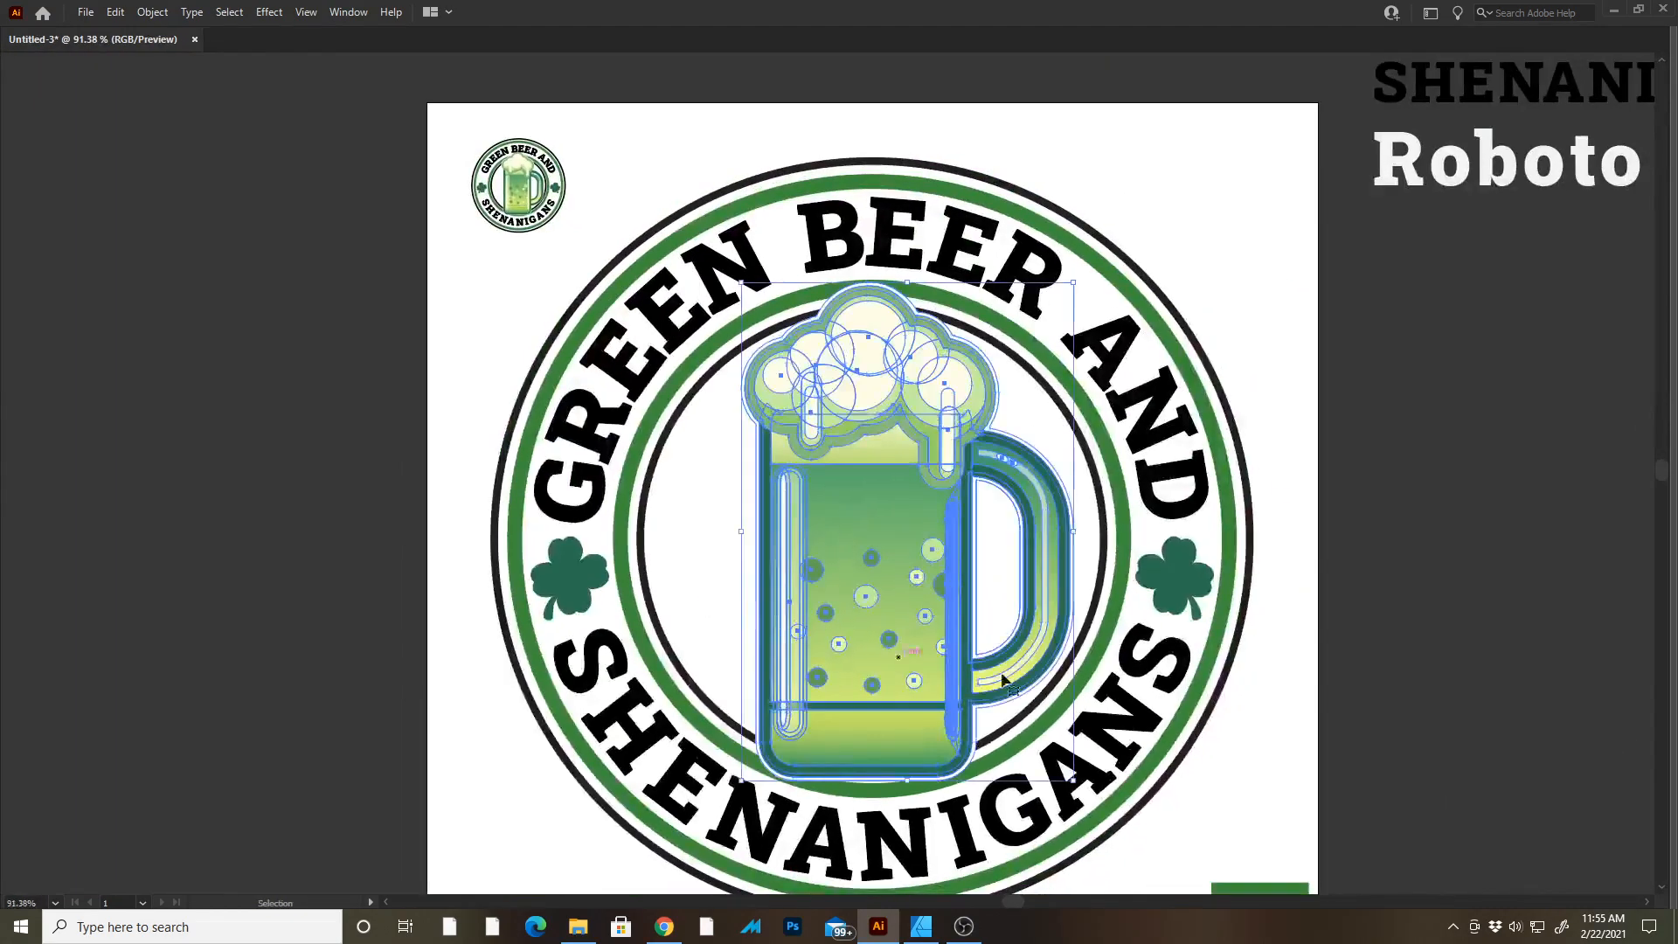
left_click(1420, 495)
left_click_drag(1311, 469, 1292, 457)
left_click_drag(907, 265, 1005, 297)
left_click_drag(605, 376, 612, 303)
left_click_drag(540, 118, 1045, 404)
left_click_drag(931, 498, 673, 303)
left_click_drag(942, 456, 917, 476)
left_click(1215, 334)
left_click_drag(1146, 334, 877, 76)
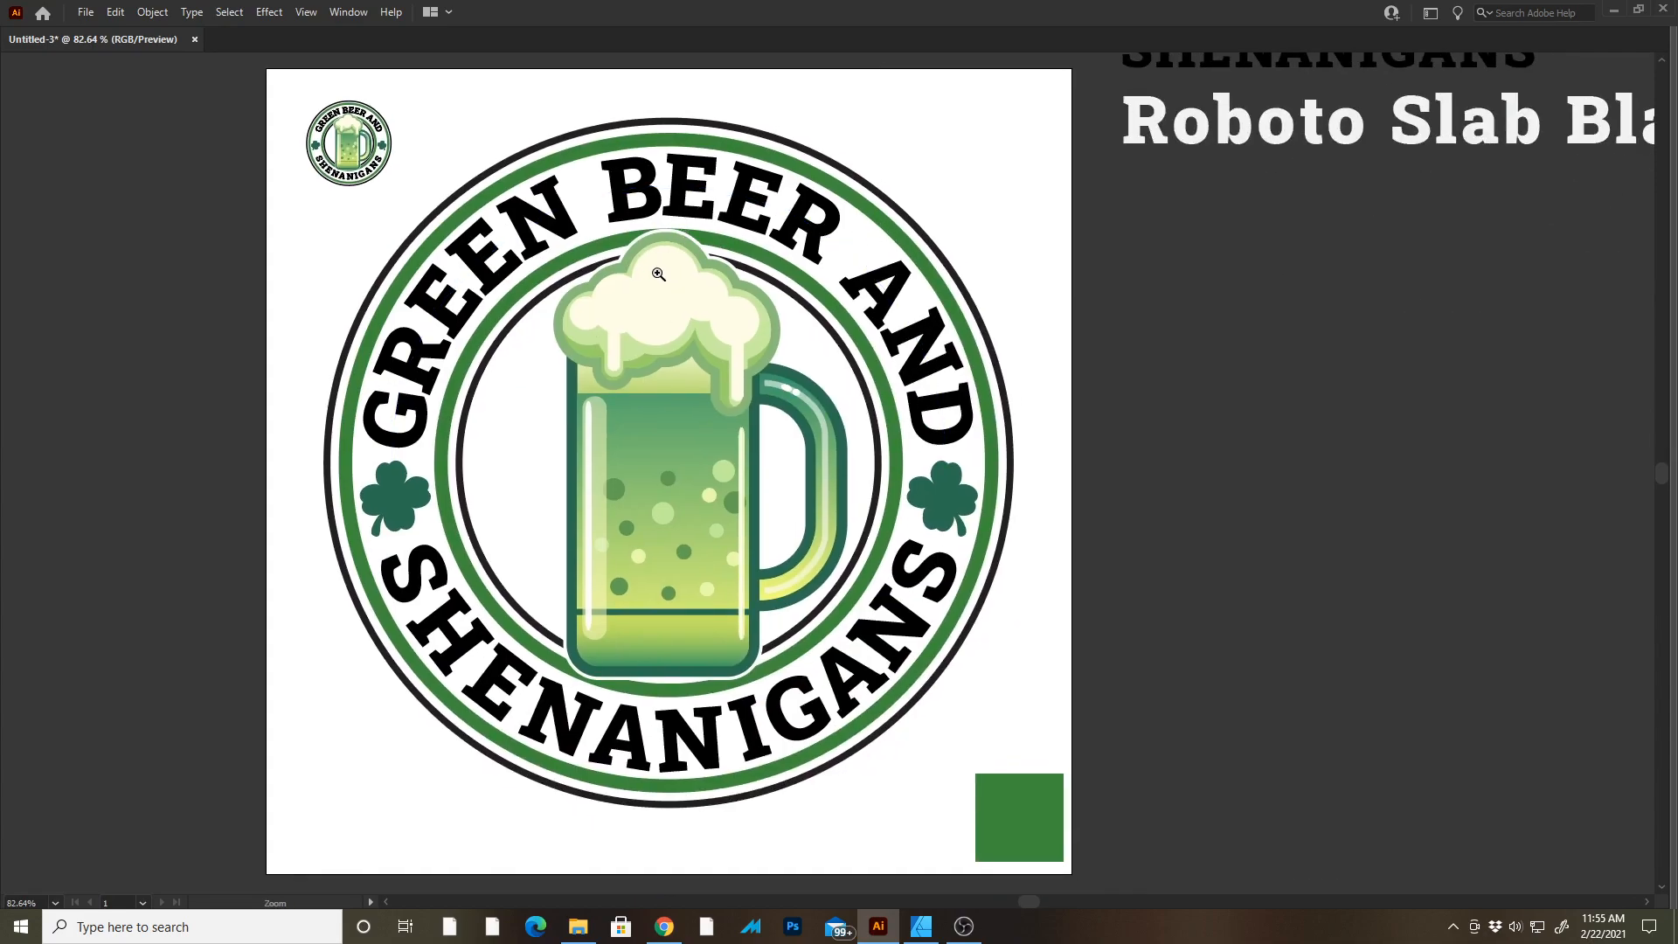
left_click_drag(674, 252, 787, 311)
key("v")
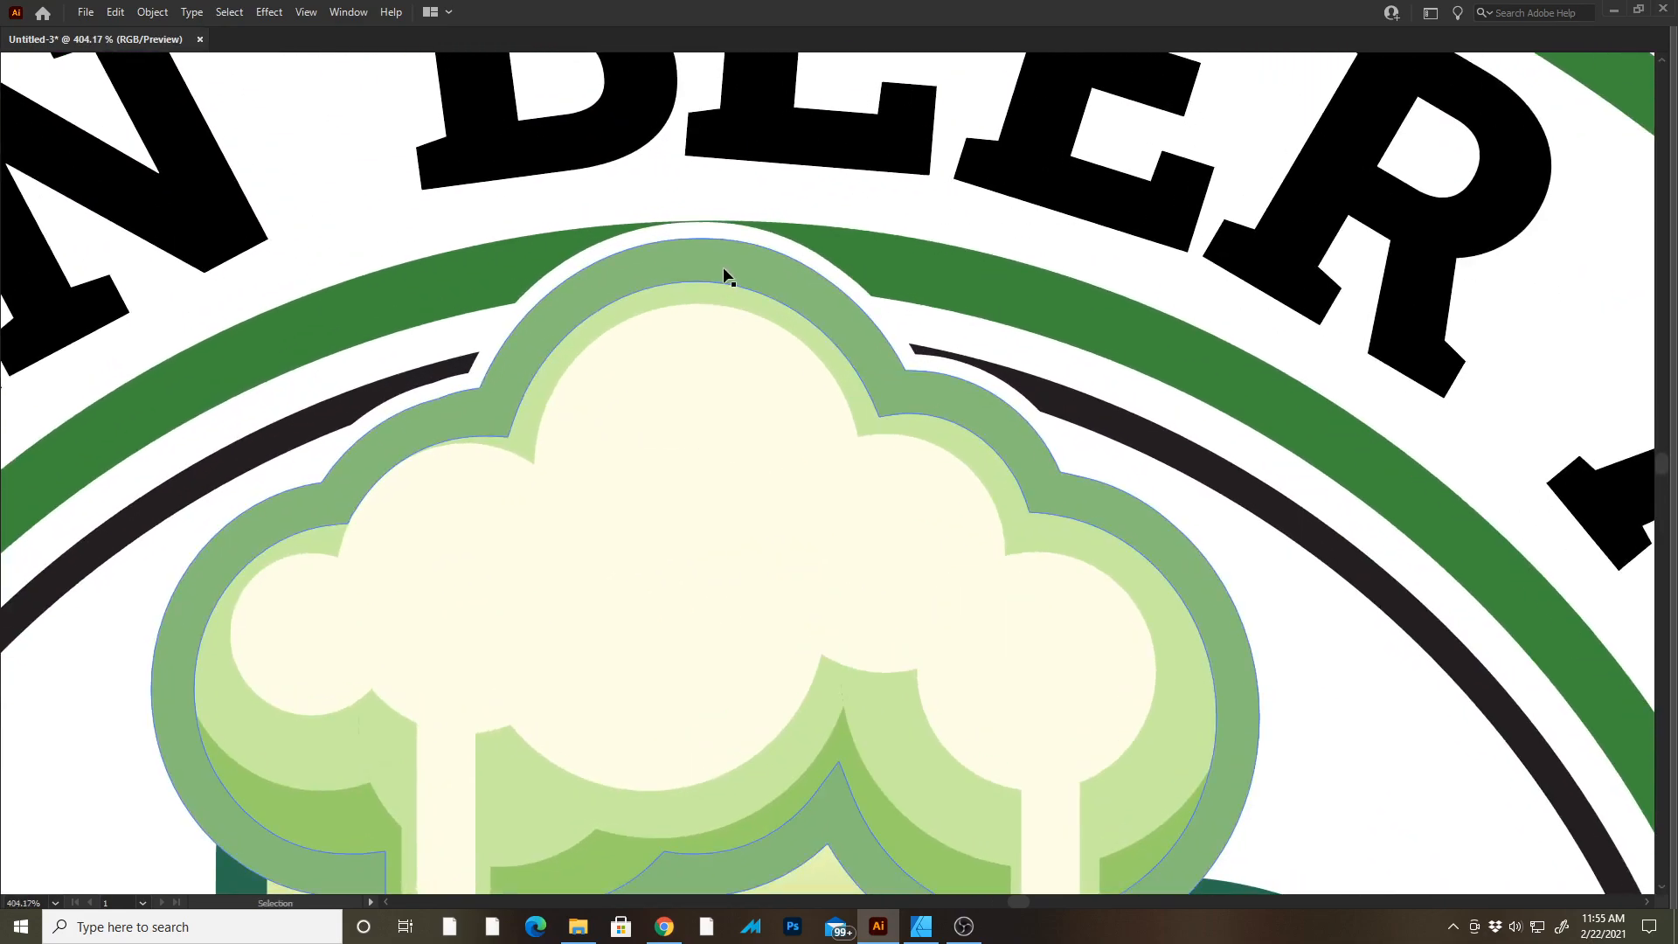
Try shifting the beer mug upward within the inner circle.
left_click(726, 268)
key("Tab")
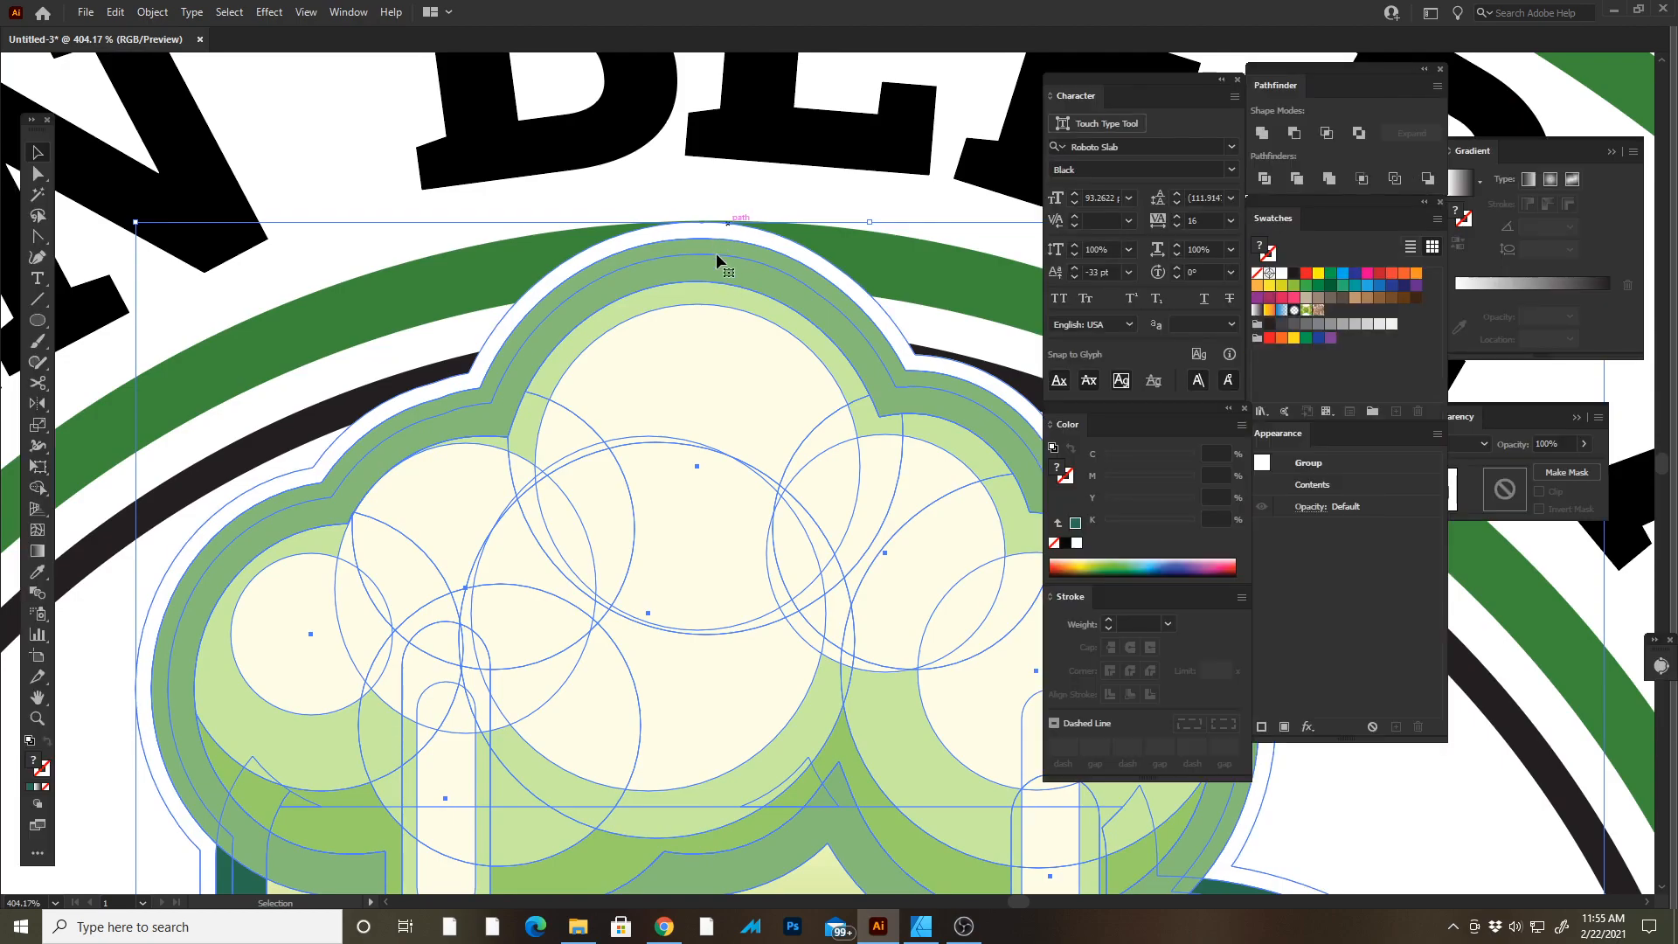
key("Tab")
left_click_drag(718, 277, 727, 198)
key("ctrl+shift+a")
left_click_drag(749, 333, 741, 428)
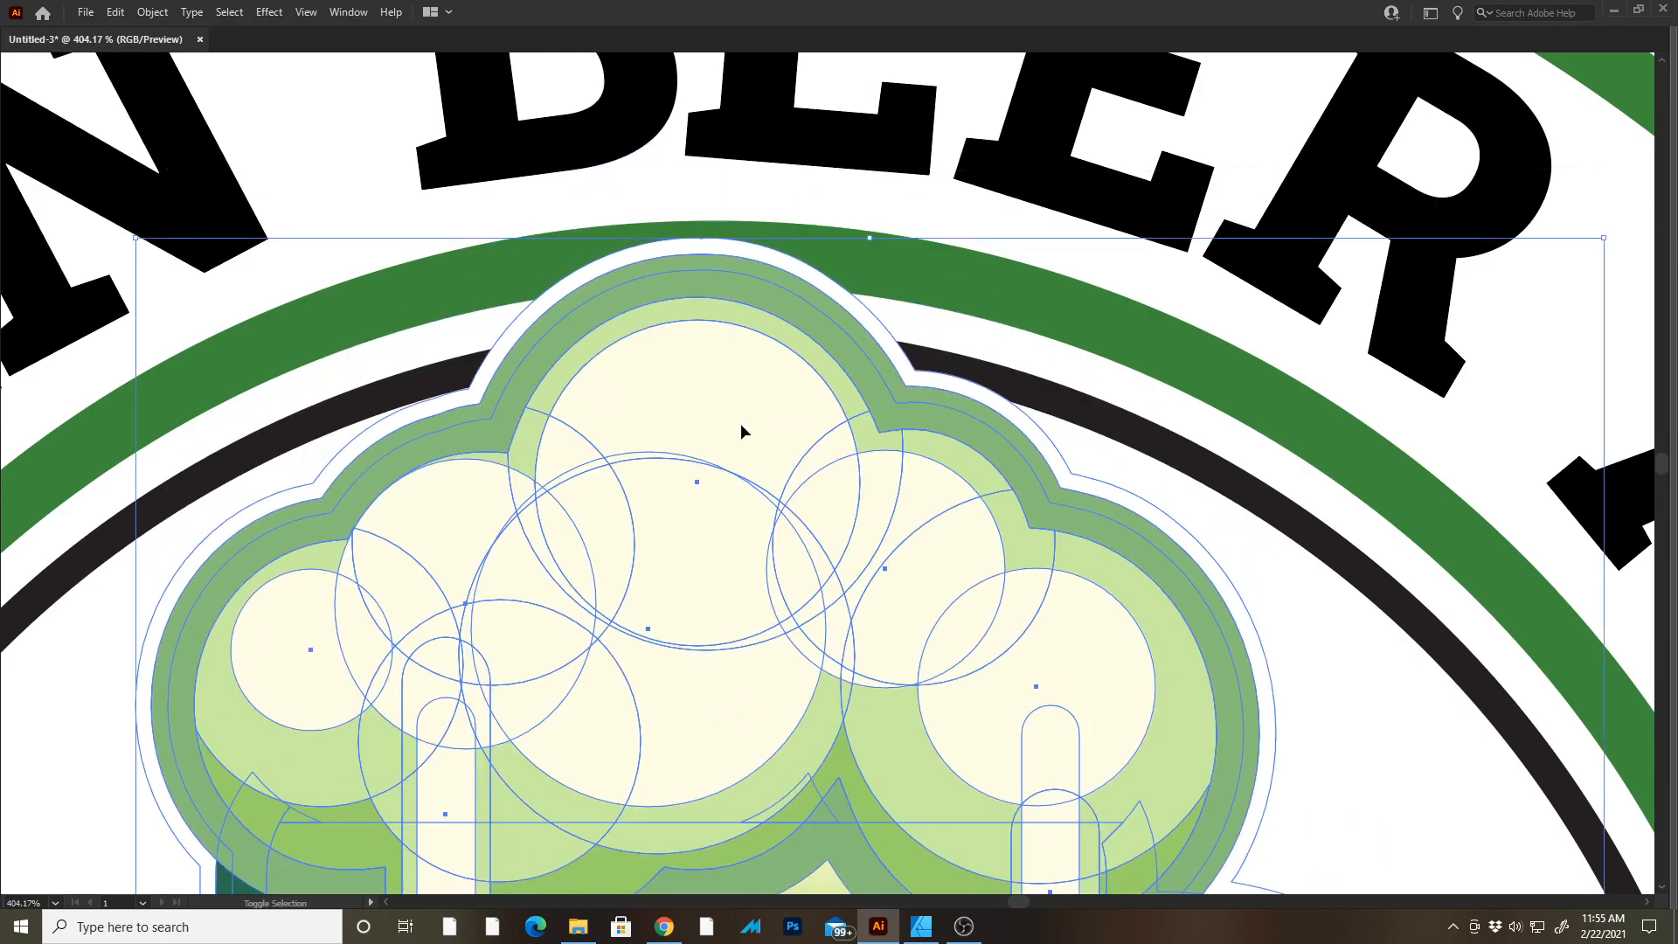
scroll(749, 502, "down", 4)
key("ctrl+z")
Adjust the beer mug's position within the inner circle.
left_click(1224, 247)
left_click(915, 363, "ctrl")
left_click_drag(893, 504, 769, 251)
left_click_drag(885, 369, 865, 329, "ctrl")
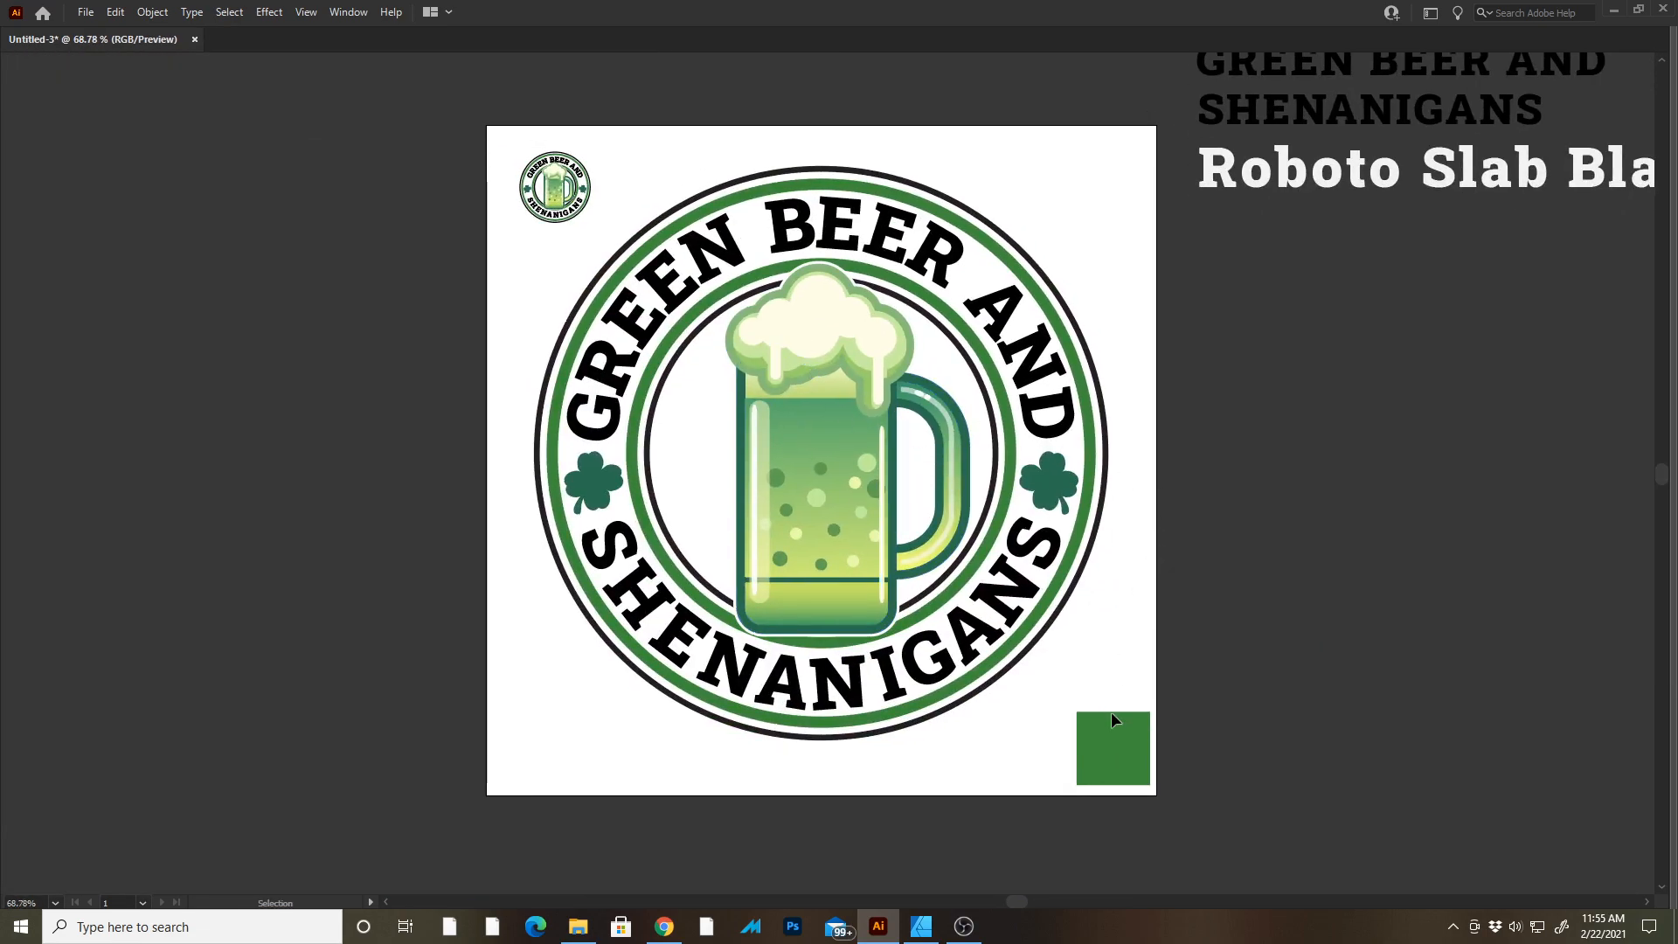
left_click_drag(1404, 178, 1361, 252)
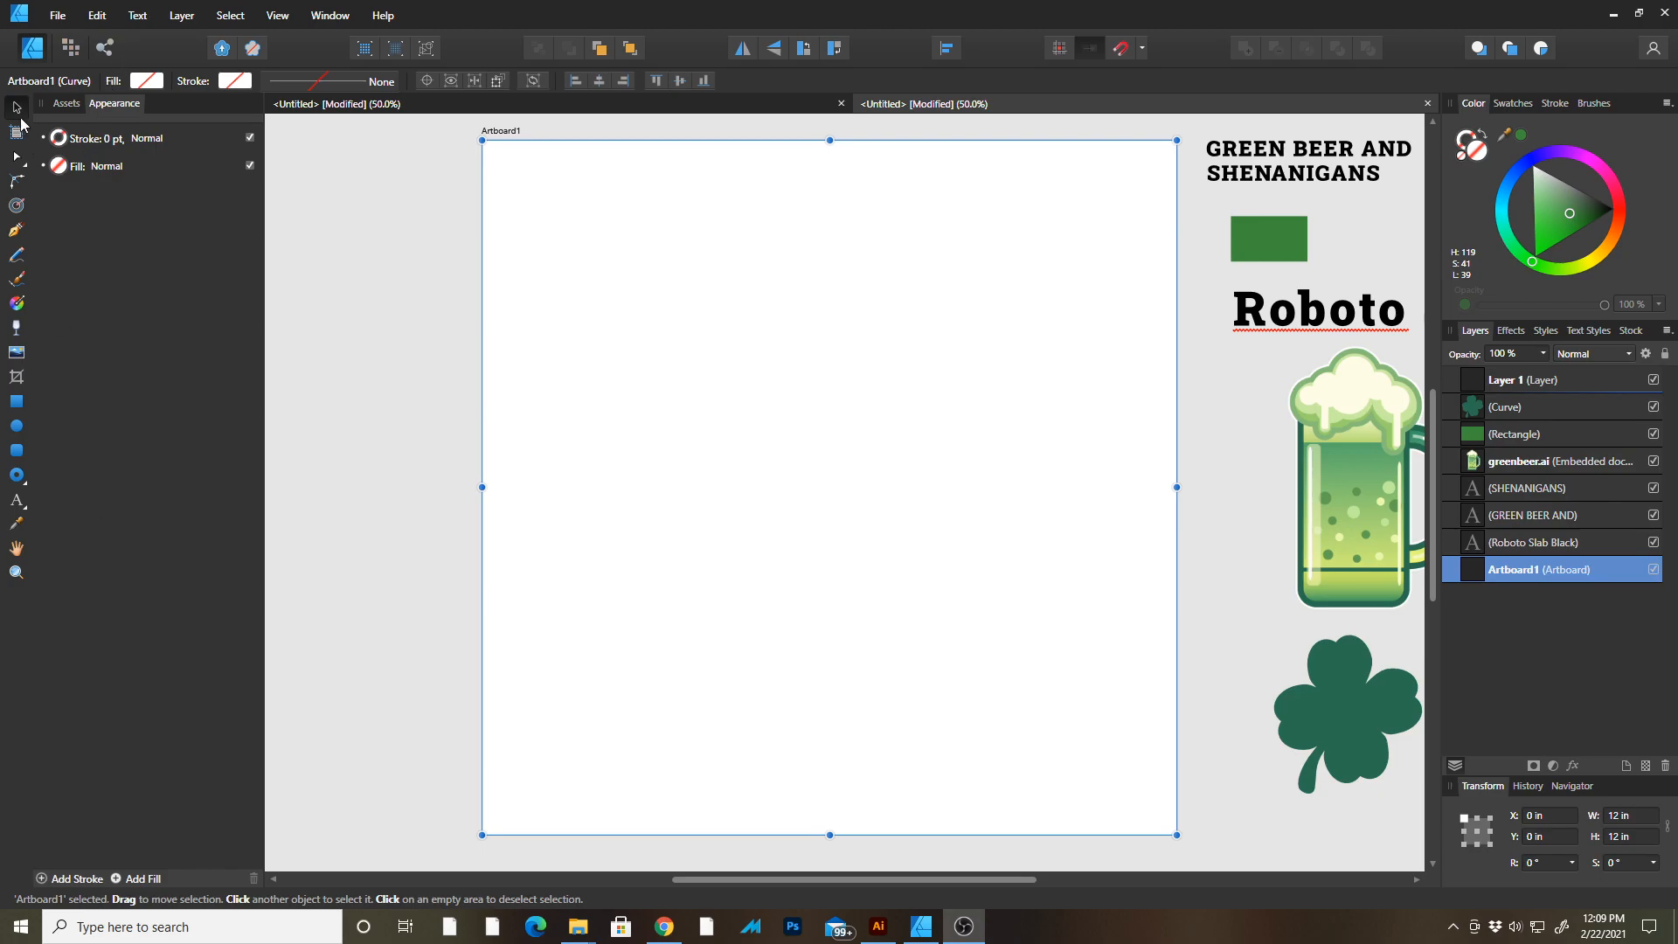
Switch to Affinity Designer and deselect the artboard.
left_click(333, 270)
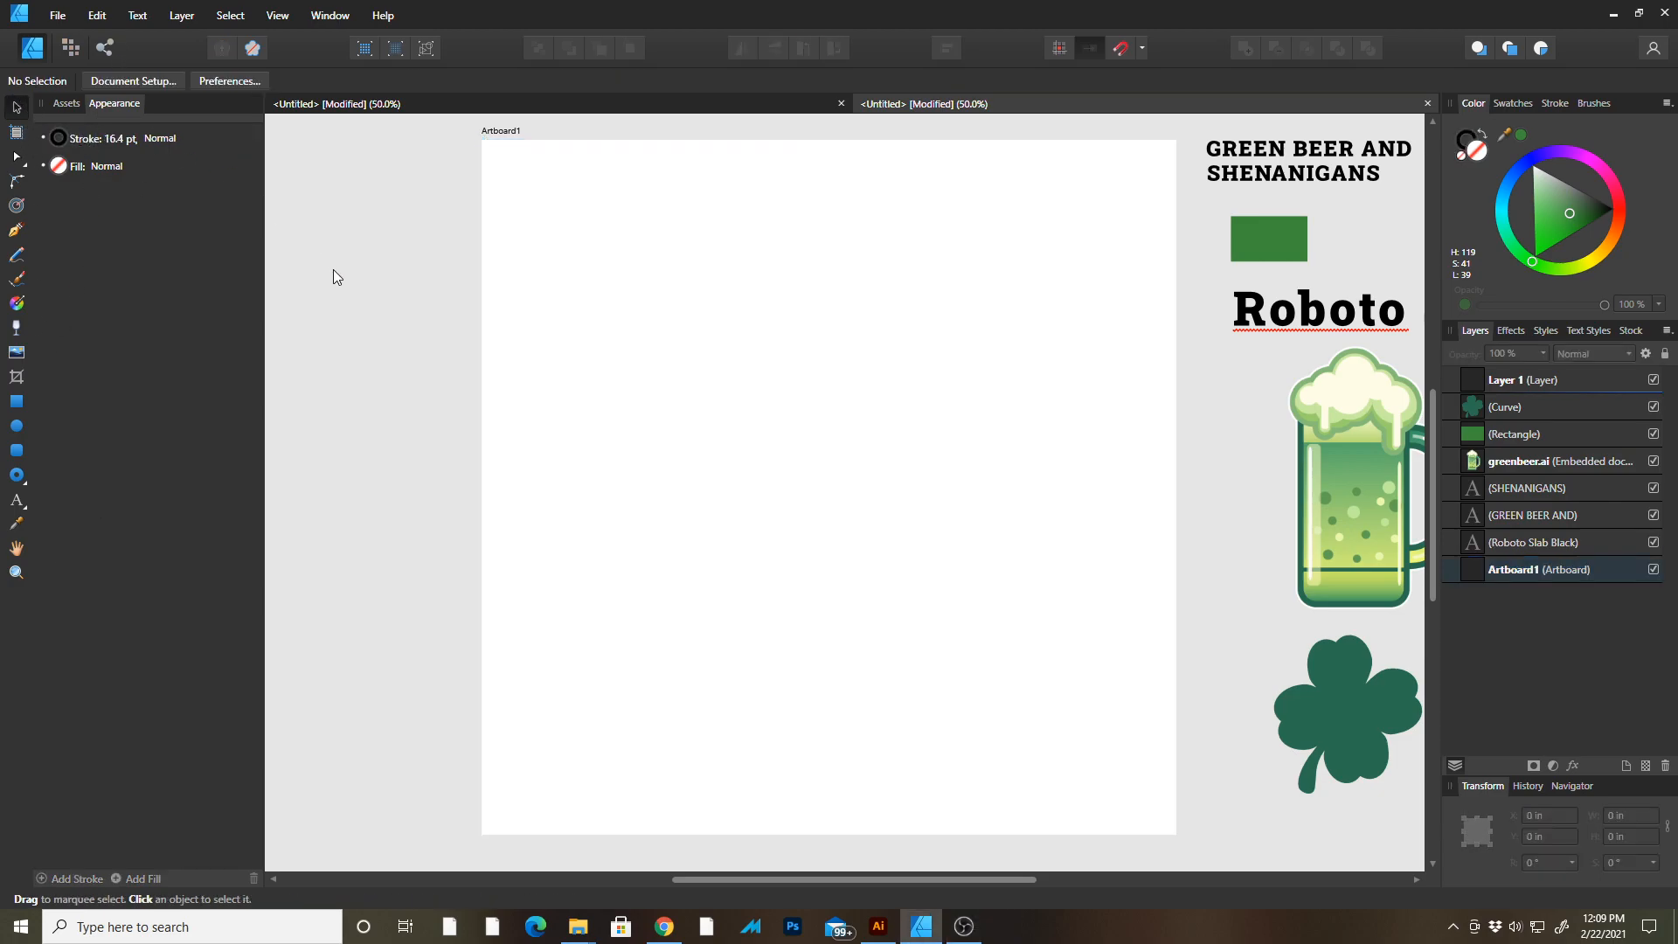
Draw a donut shape about 10.16 in across with the Donut tool, filling most of the artboard.
left_click(28, 484)
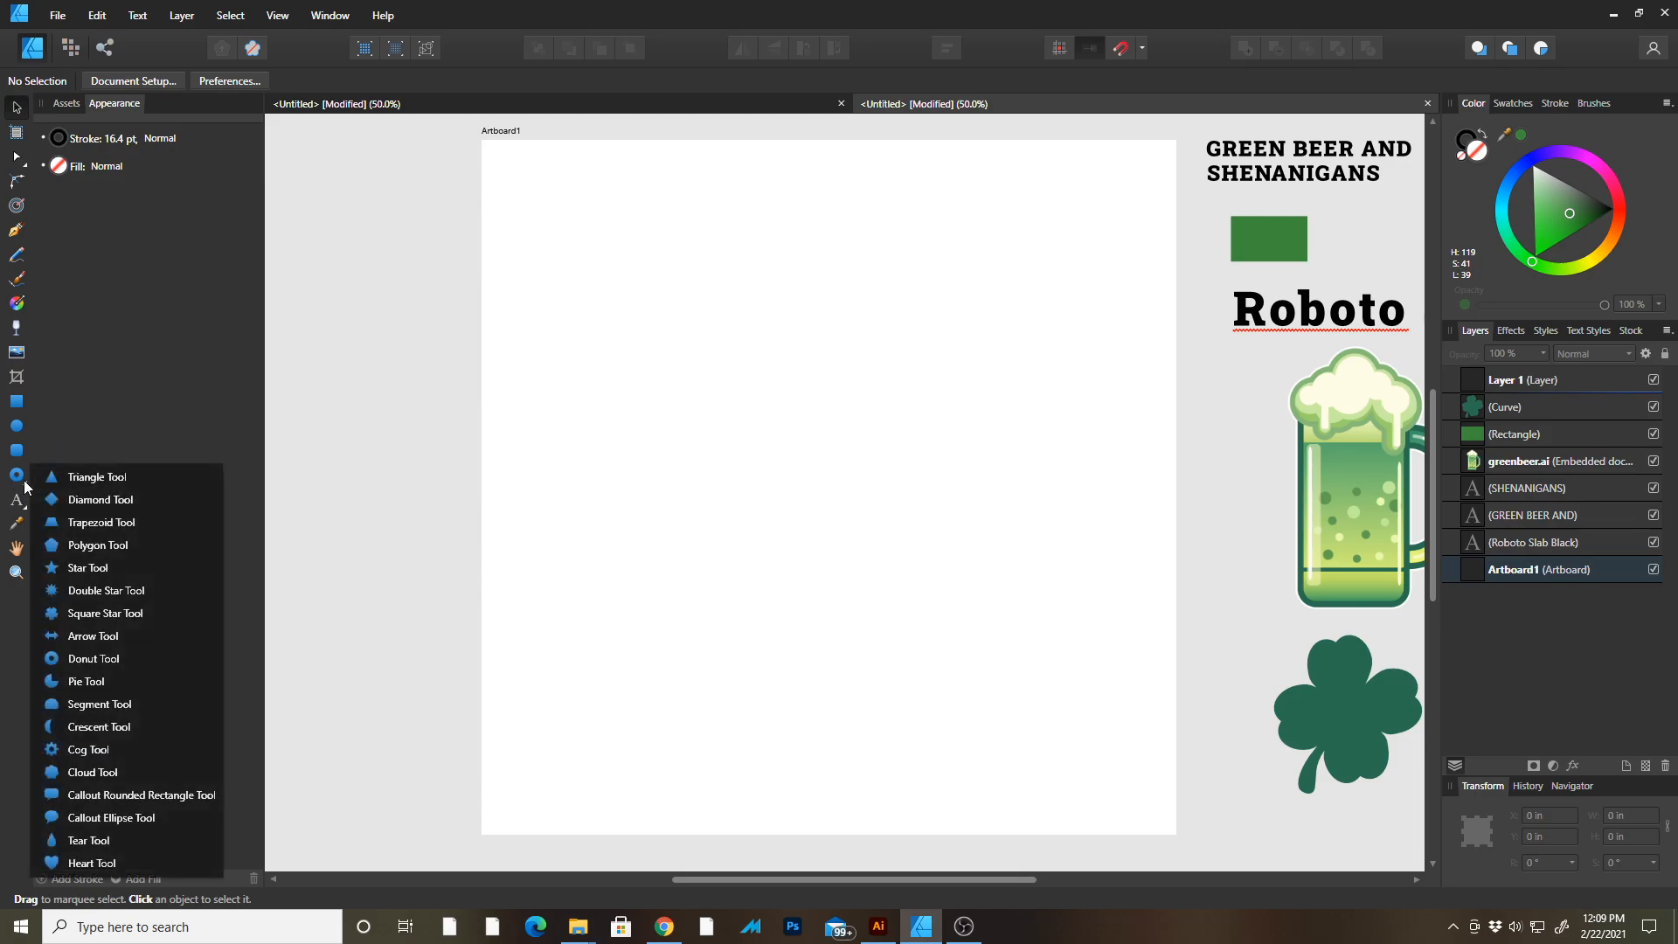
left_click(78, 475)
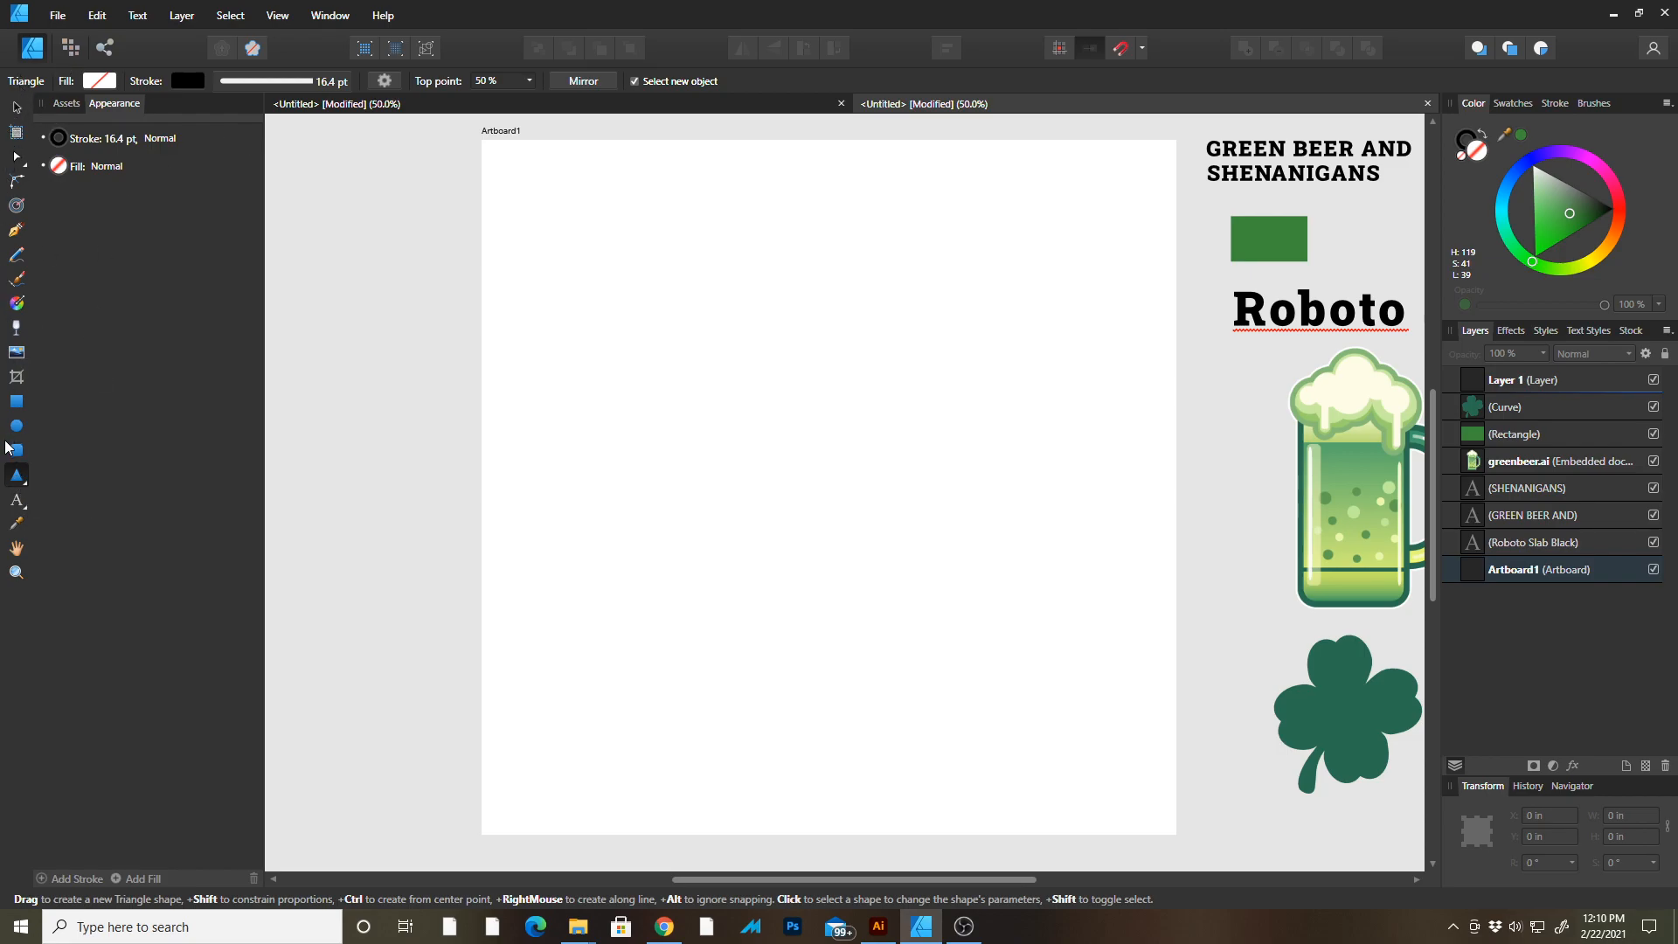
left_click(21, 483)
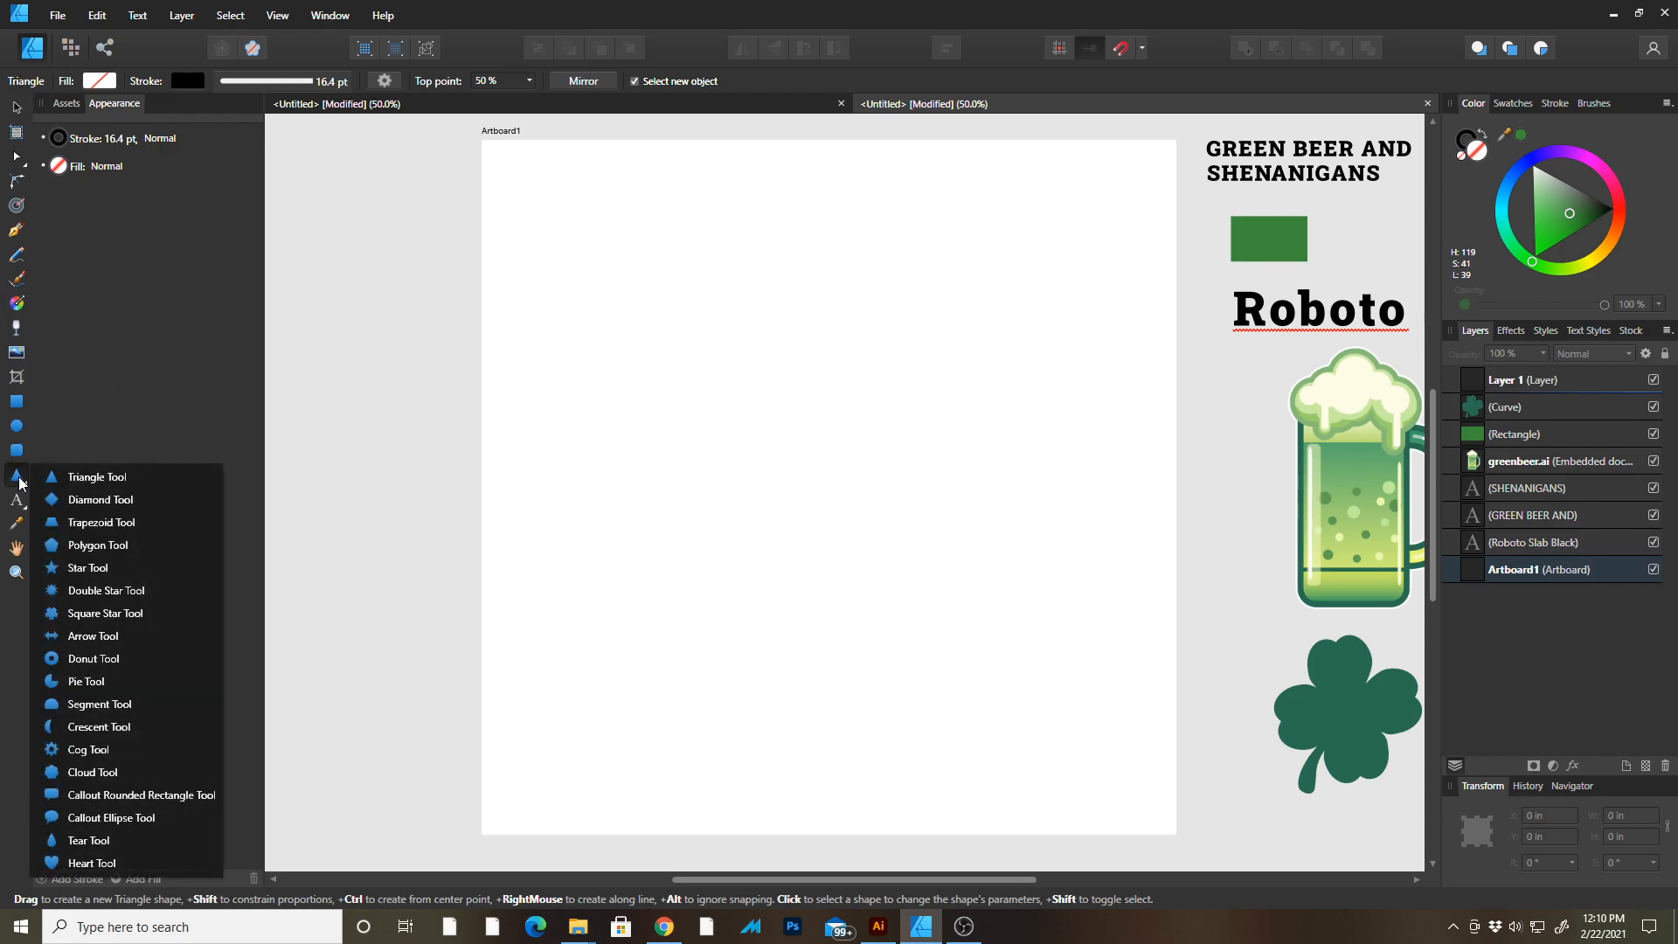
left_click(77, 659)
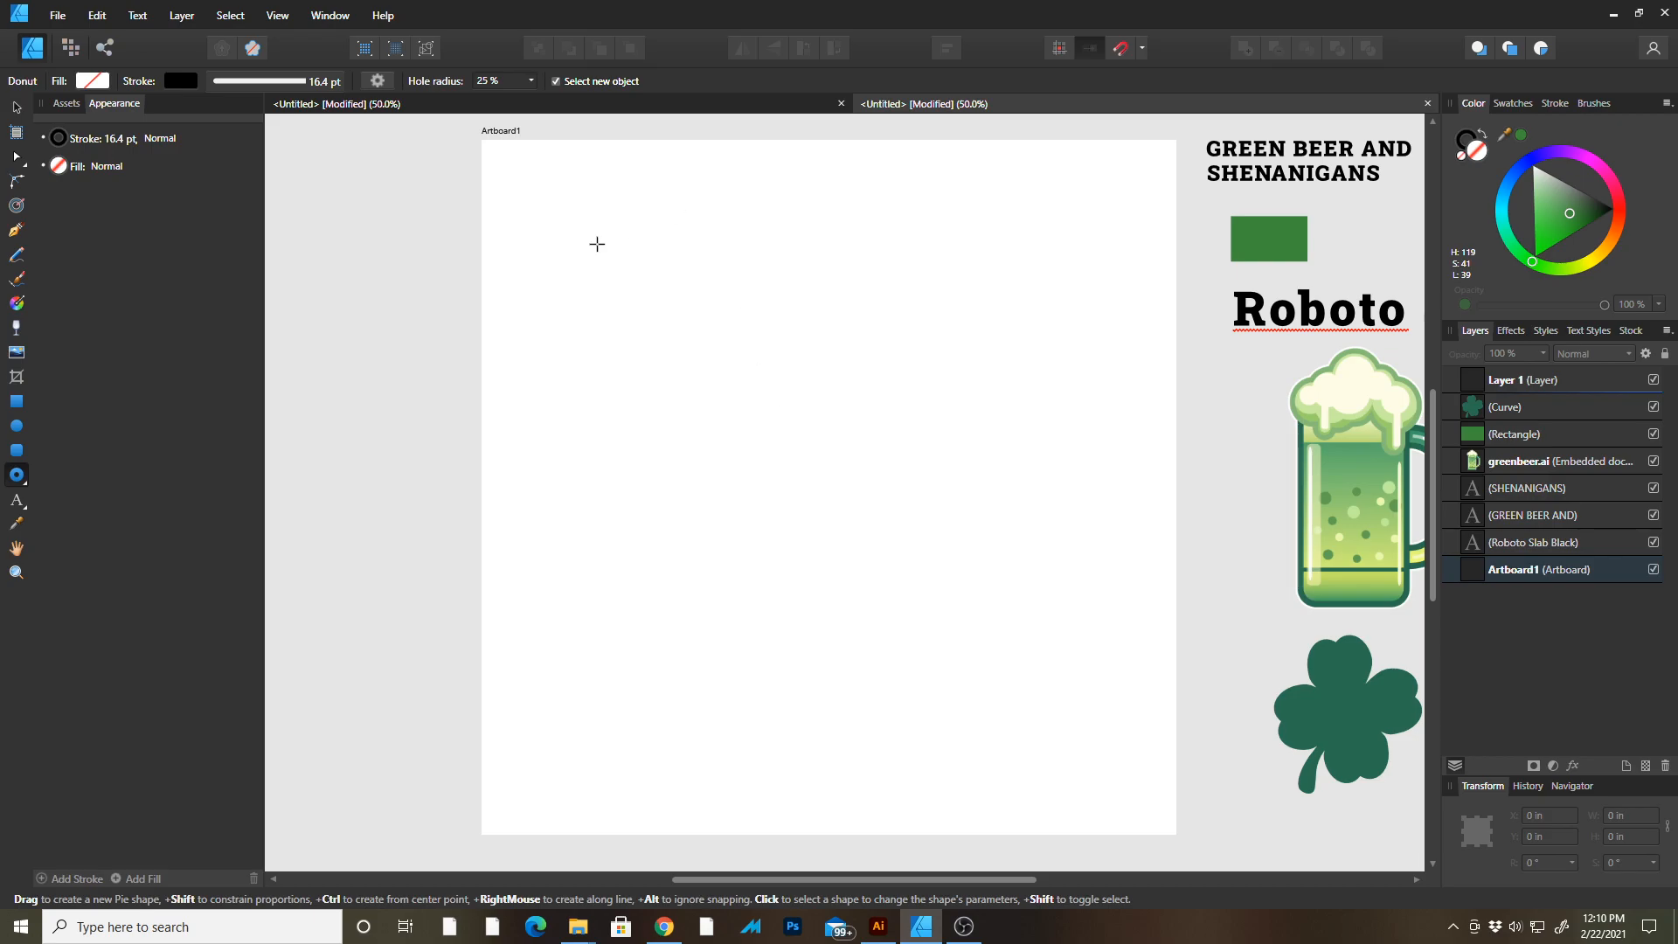
left_click_drag(805, 477, 1106, 745)
key("v")
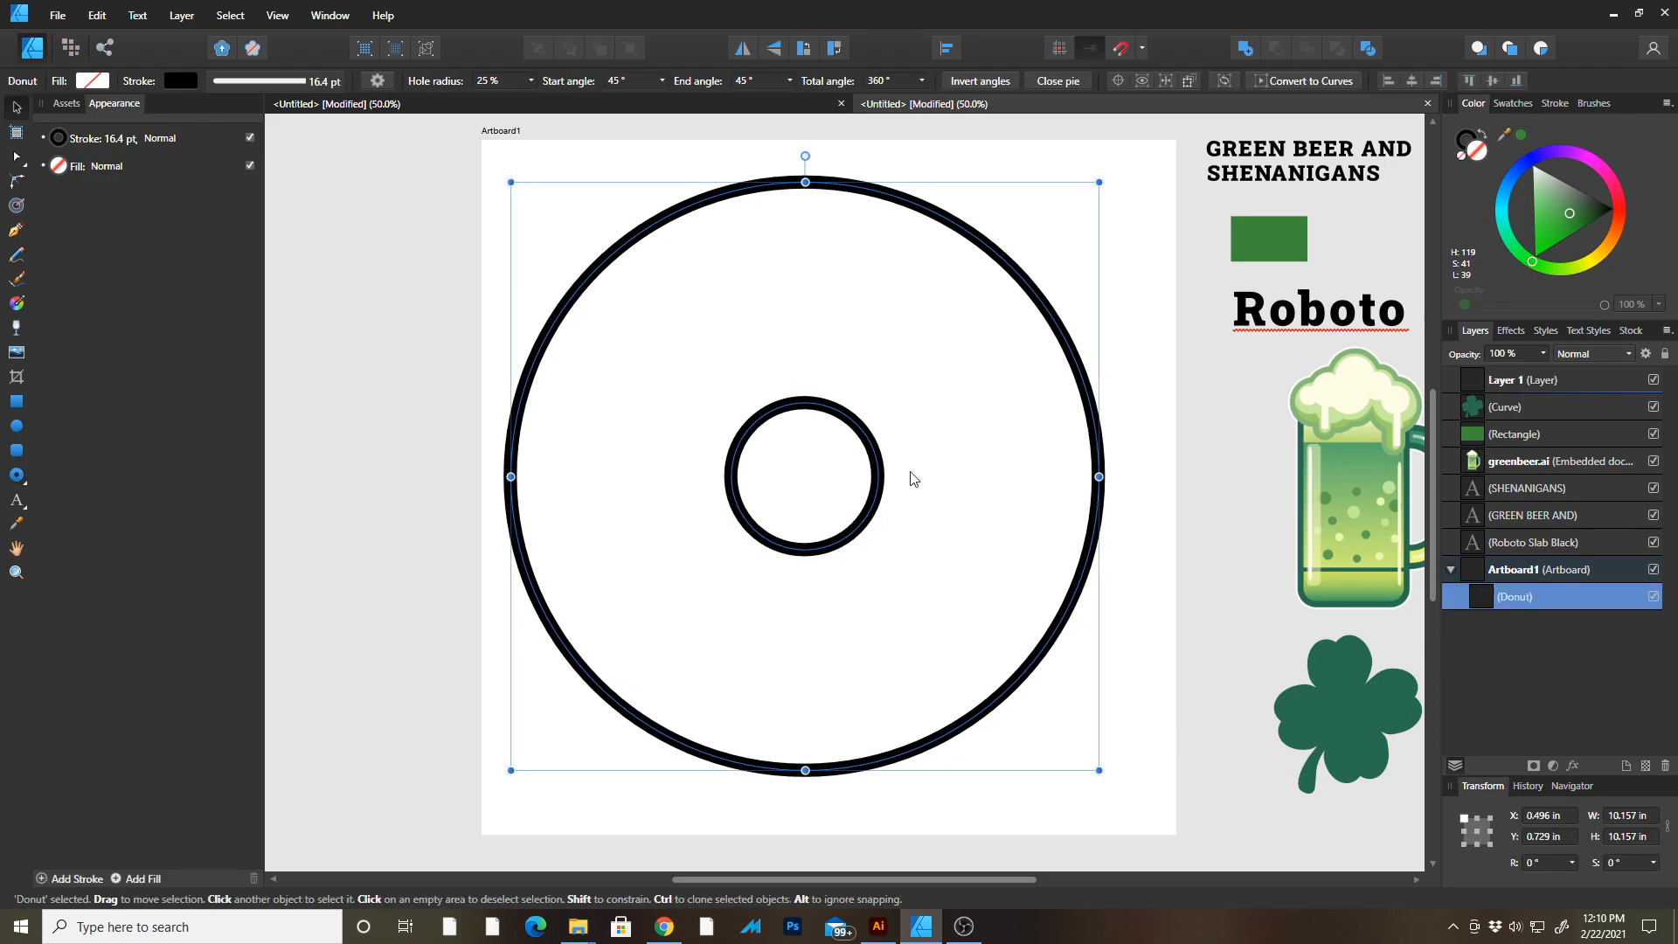
Move the donut so it sits centred on the artboard.
left_click_drag(870, 449, 901, 461)
left_click(433, 262)
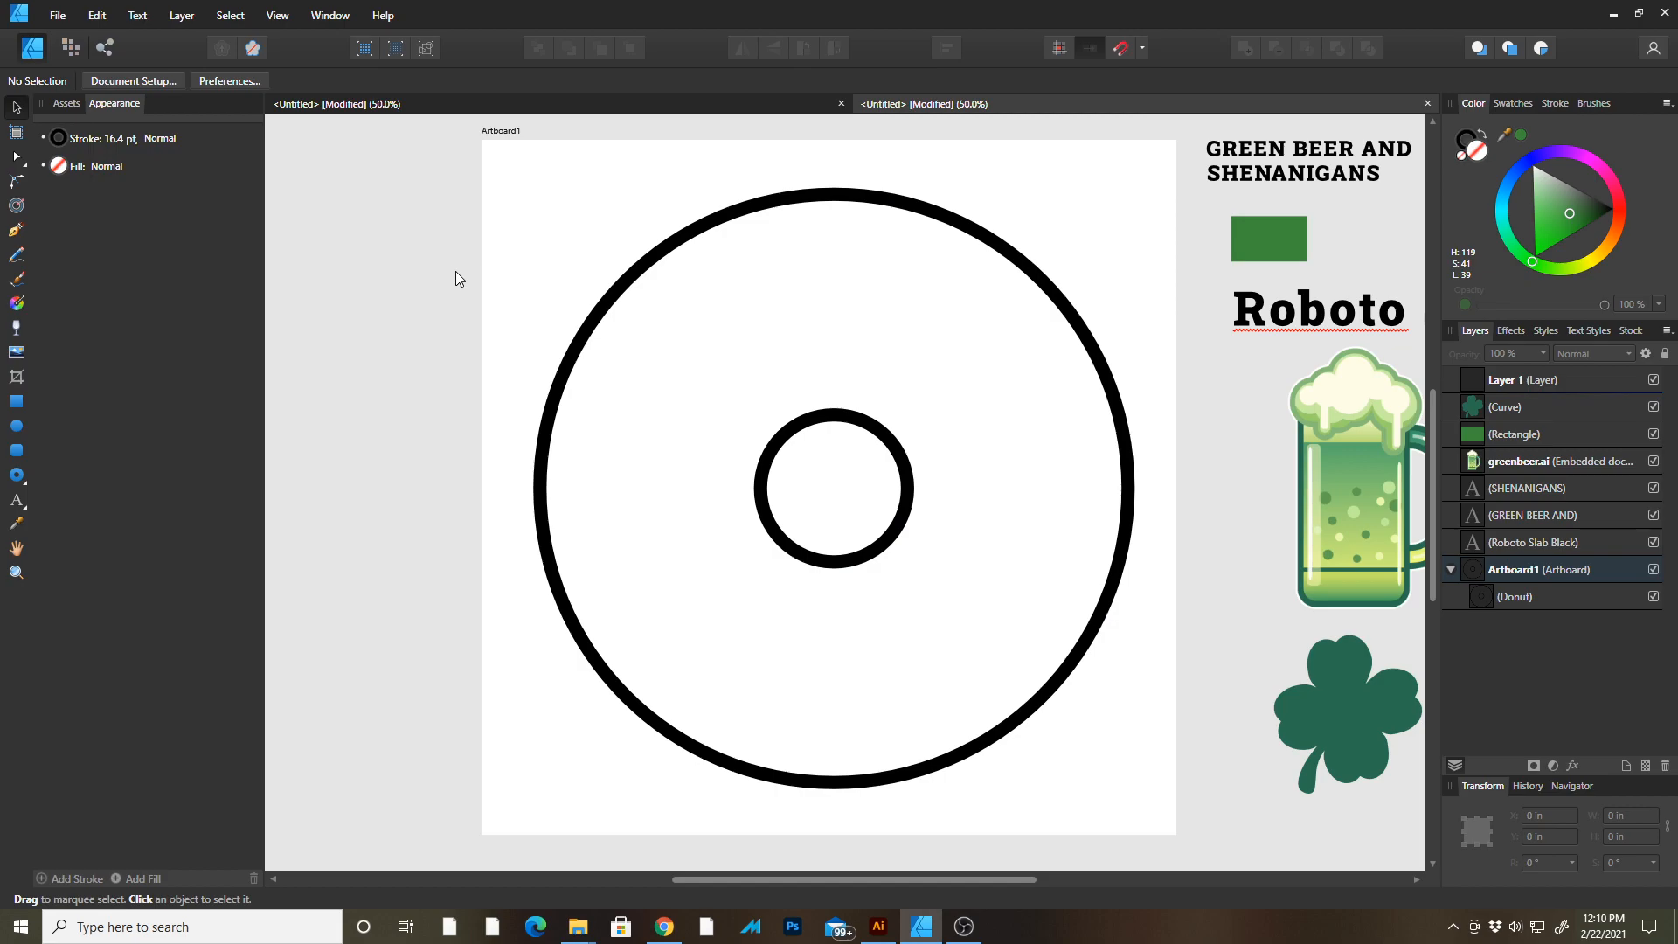
key("Tab")
left_click_drag(749, 327, 900, 387)
key("Tab")
left_click_drag(866, 551, 1054, 822)
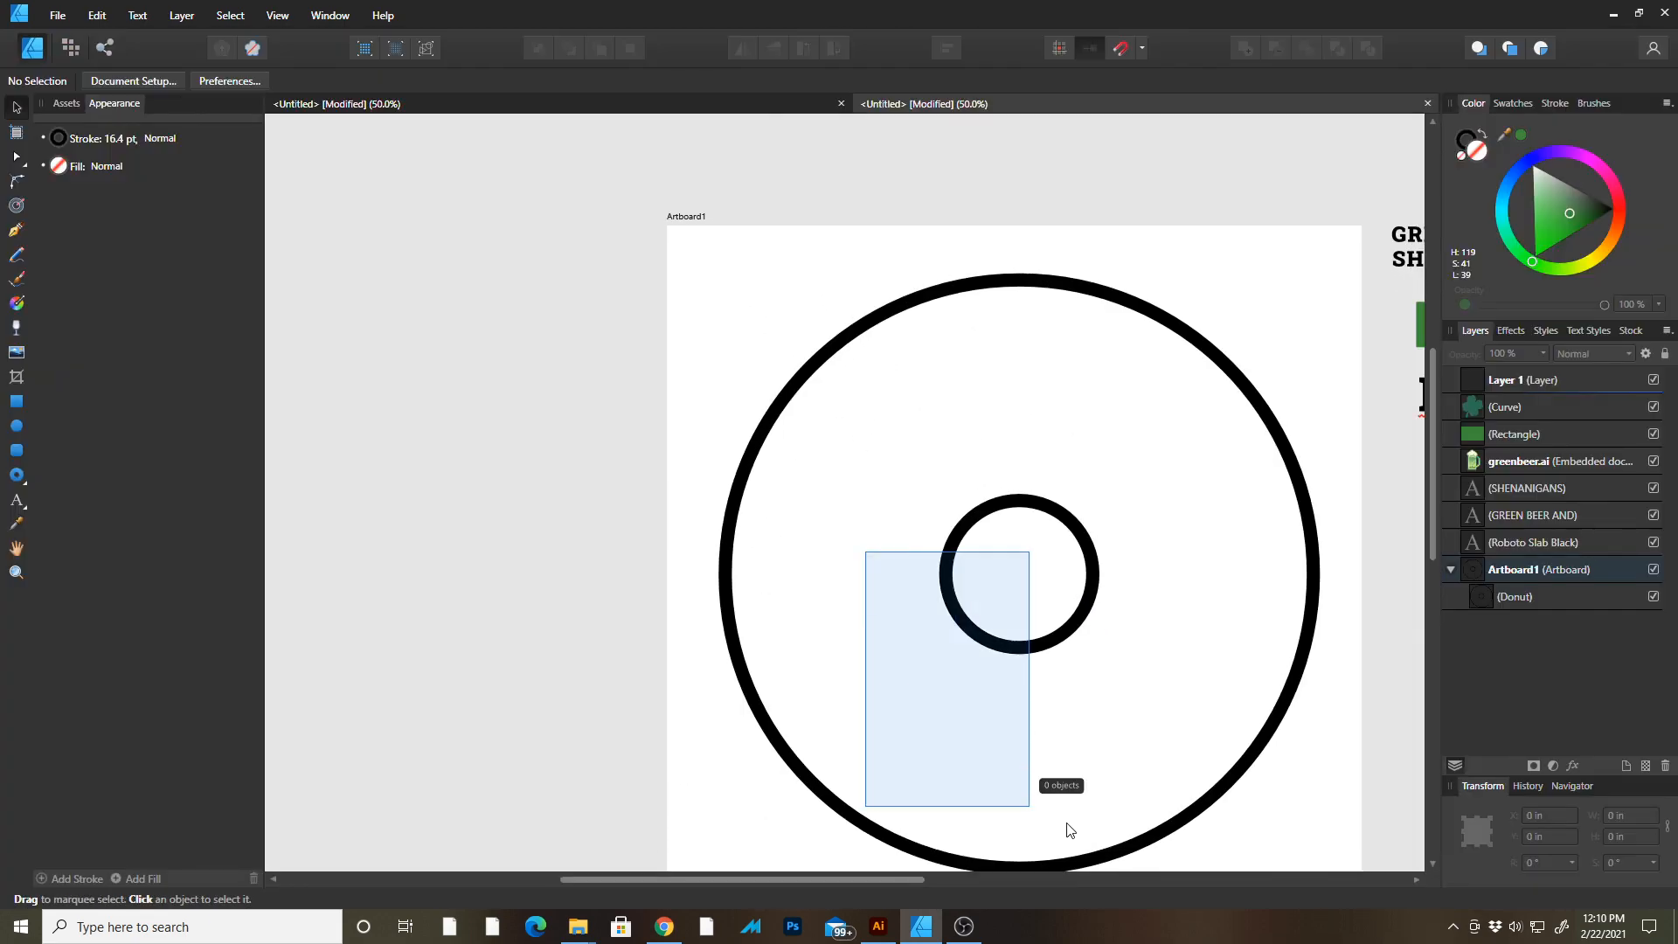
left_click(1072, 625)
left_click_drag(988, 444, 858, 387)
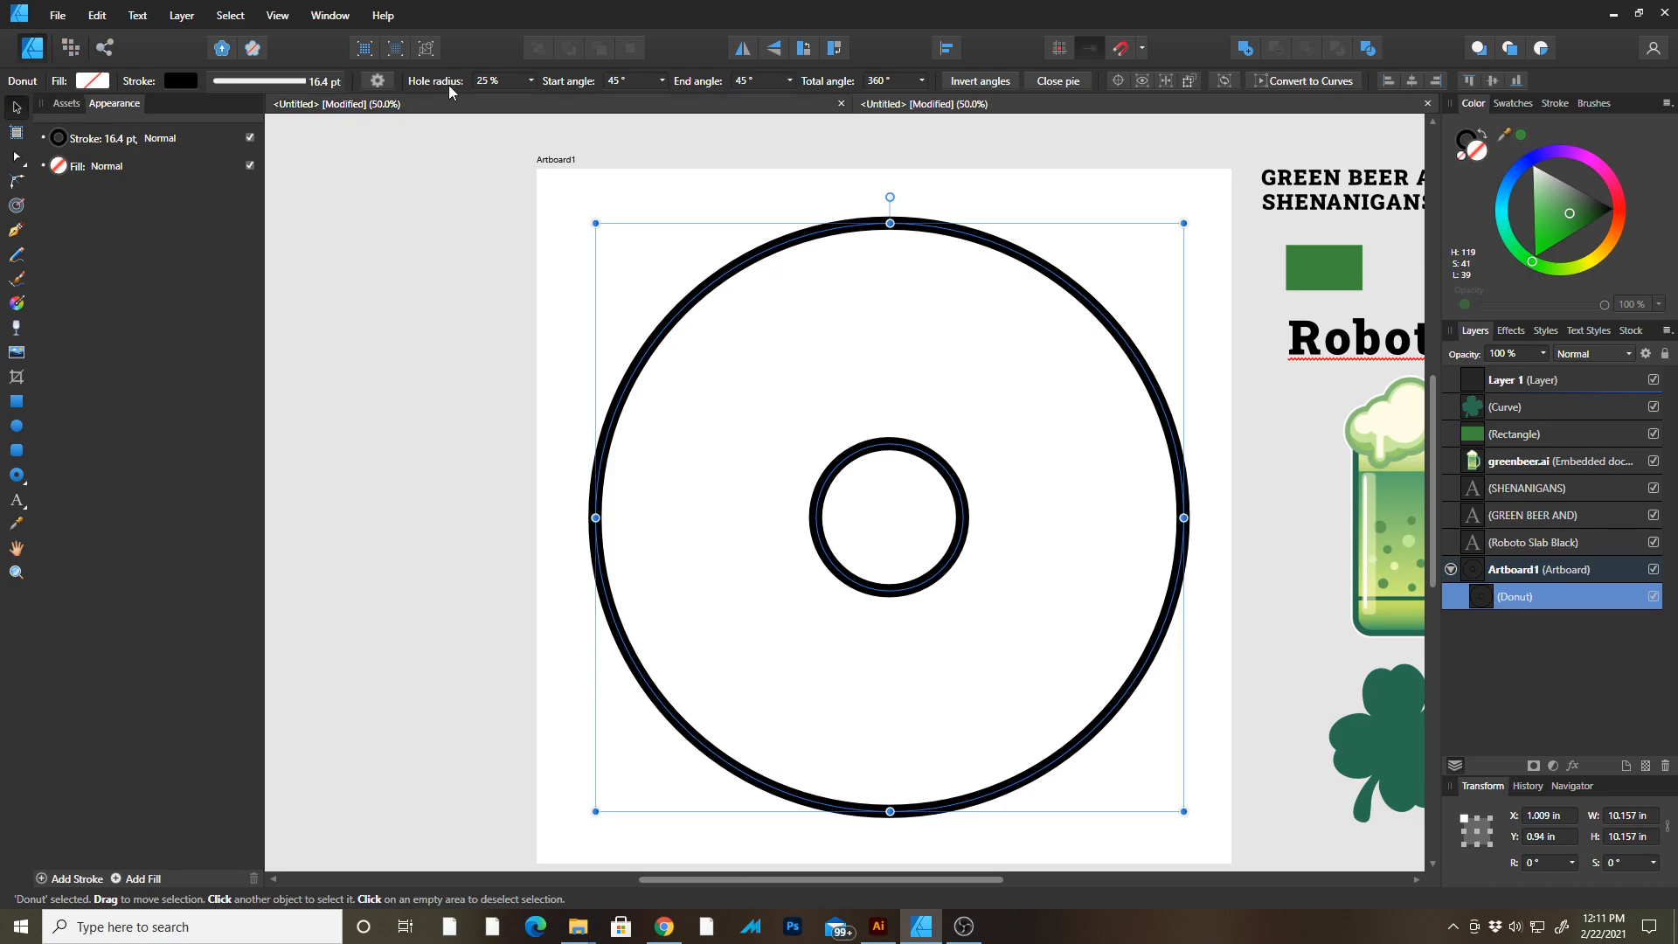
Set the donut's hole radius to 69%.
left_click_drag(432, 76, 429, 80)
left_click(530, 81)
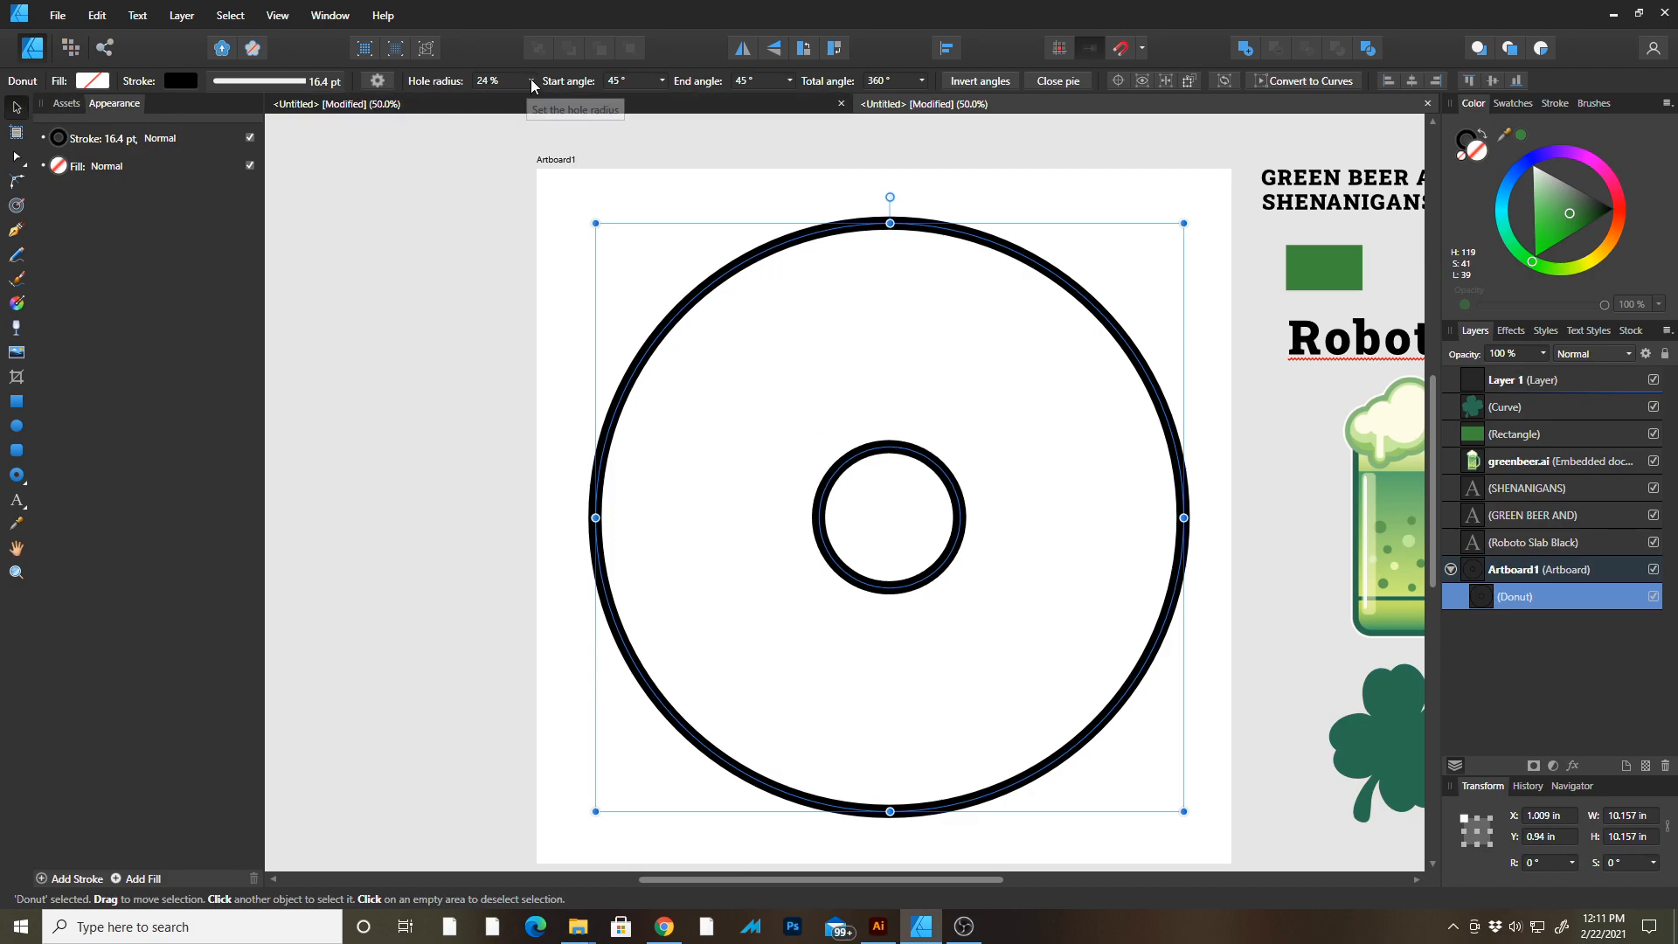
left_click_drag(534, 101, 590, 103)
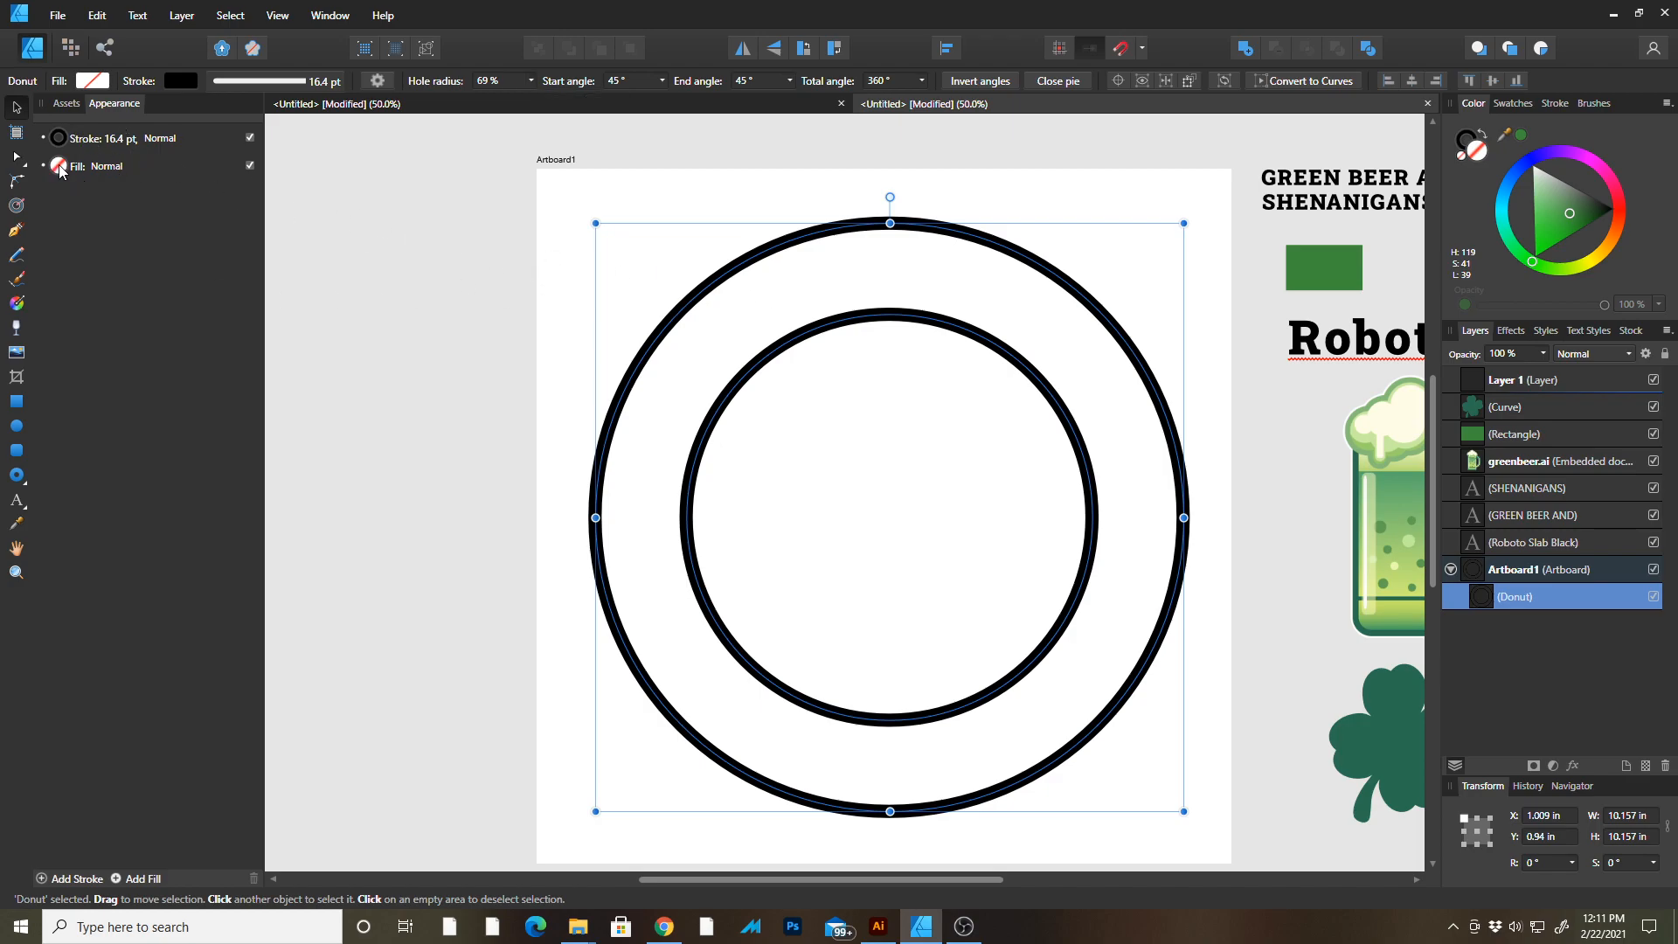
Set the donut's stroke width to 14 pt.
left_click(137, 141)
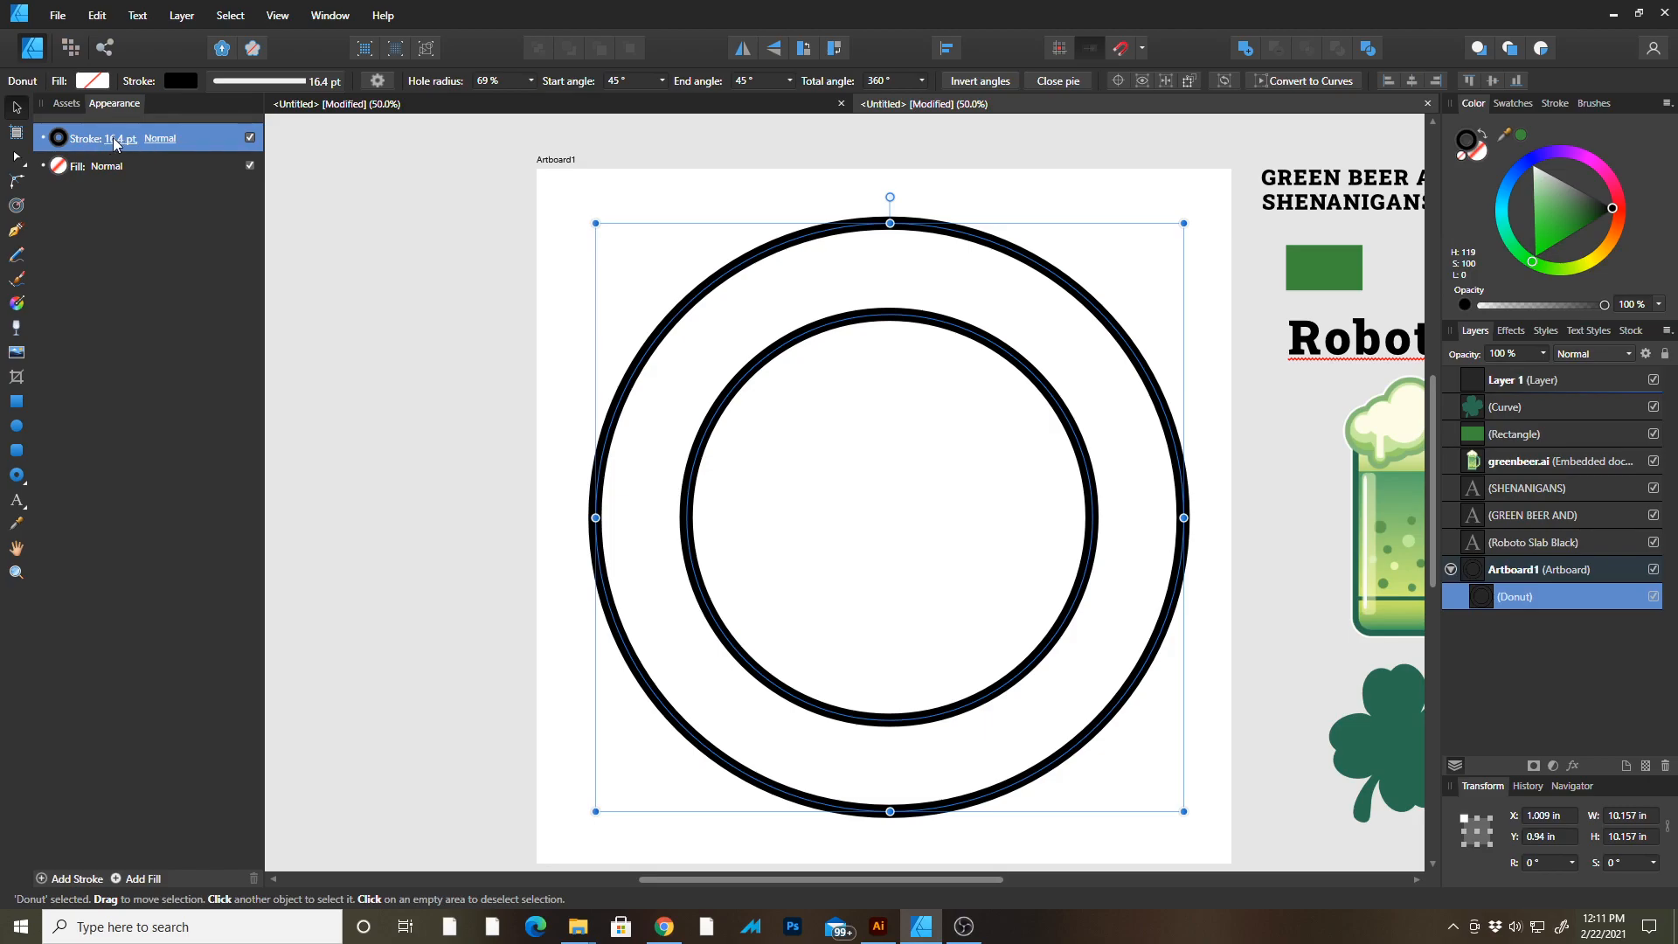
left_click(111, 142)
left_click_drag(108, 199, 108, 199)
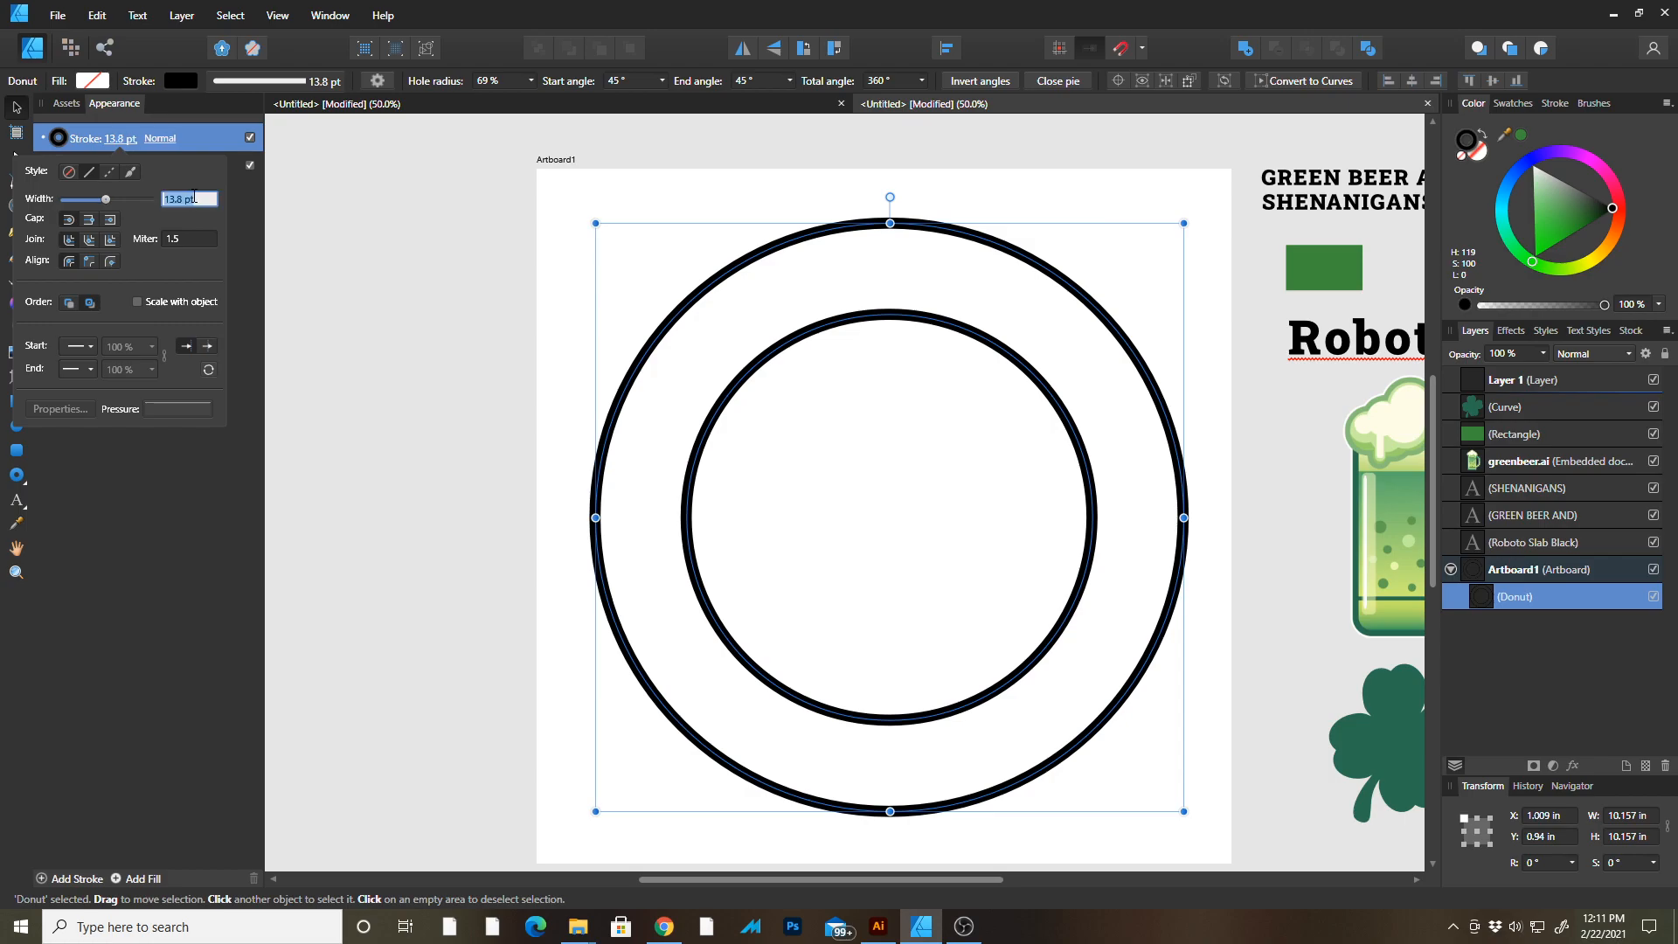
type("14")
key("Return")
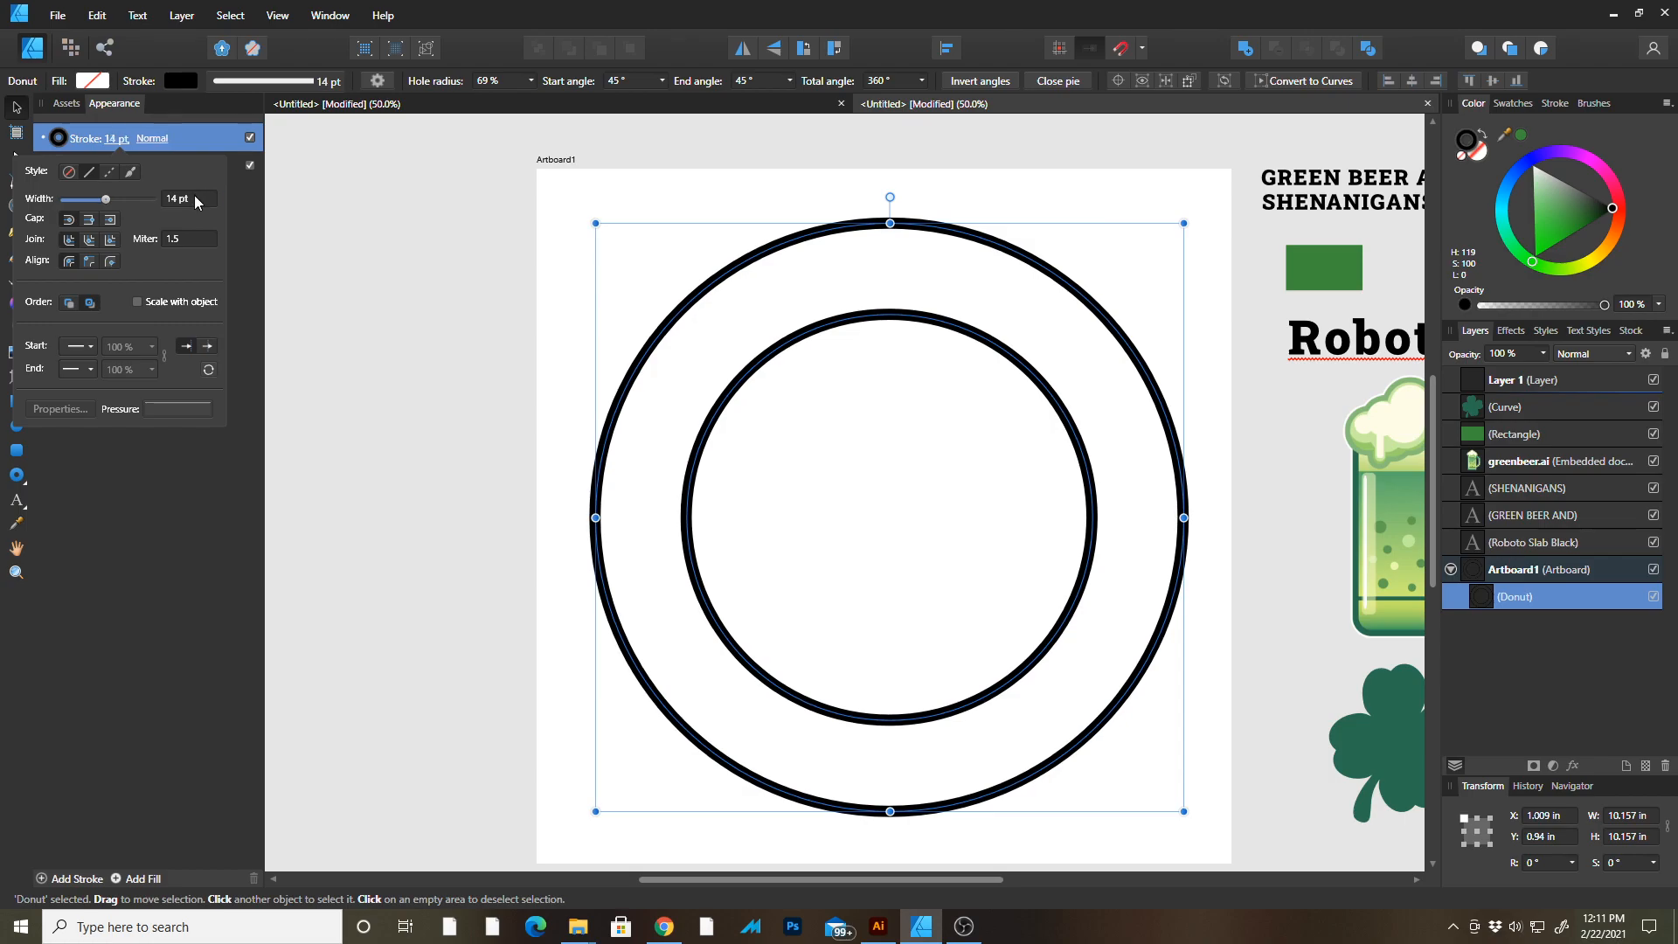
Fill the donut with the green sampled from the reference rectangle using the Color Picker.
left_click(60, 169)
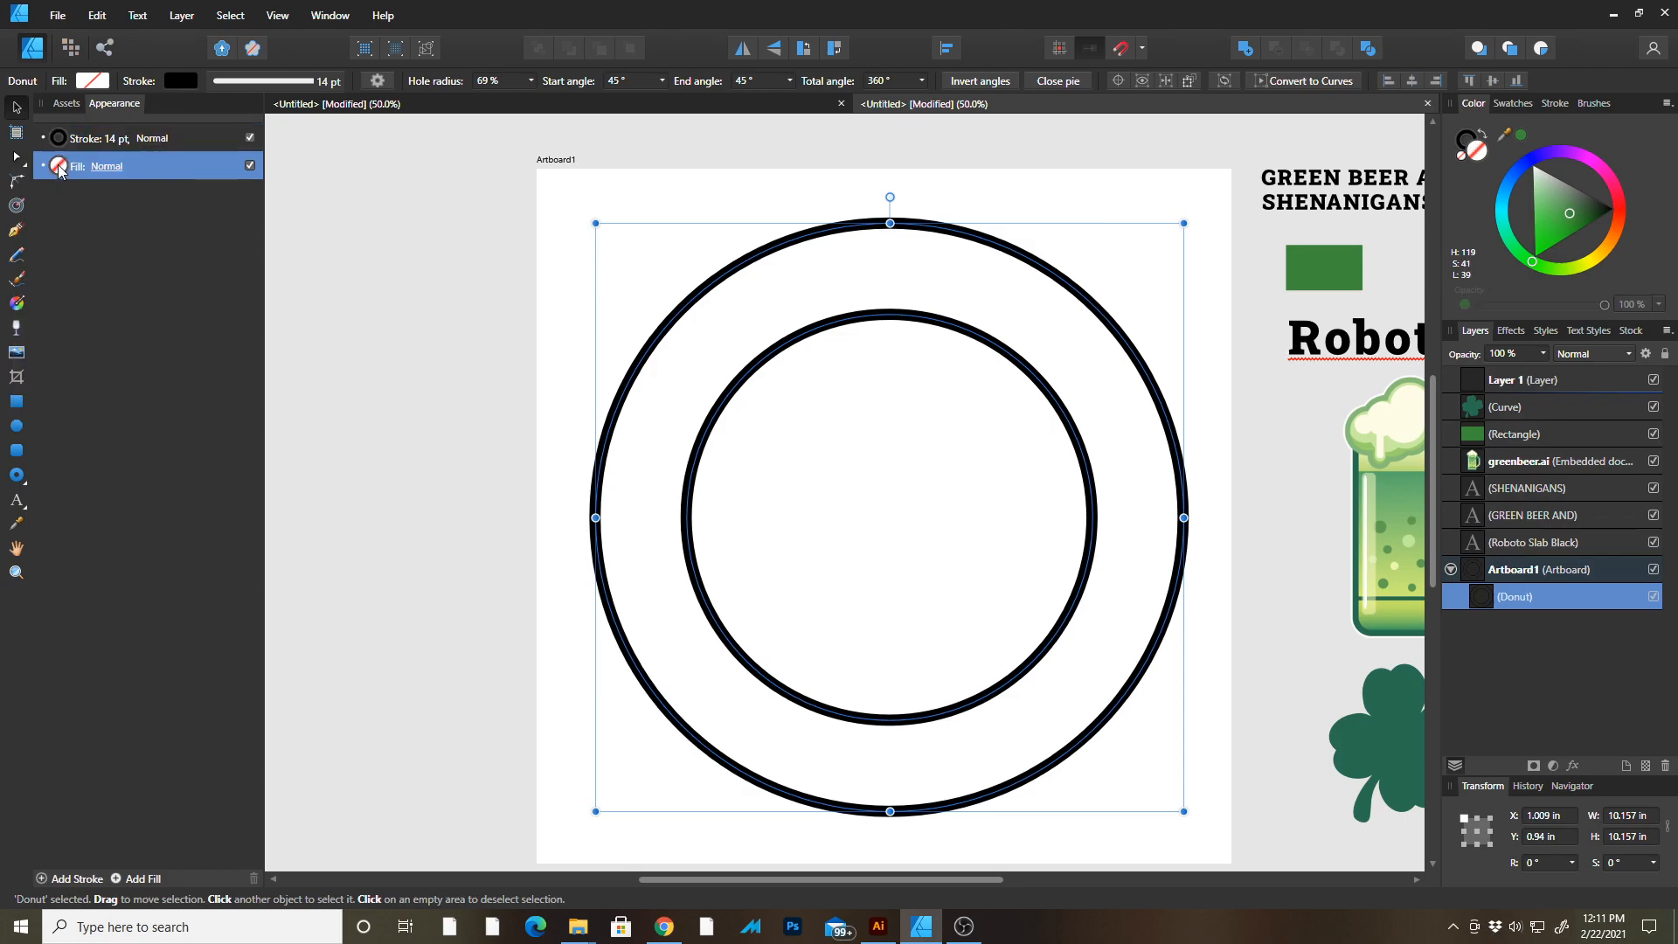
left_click(107, 166)
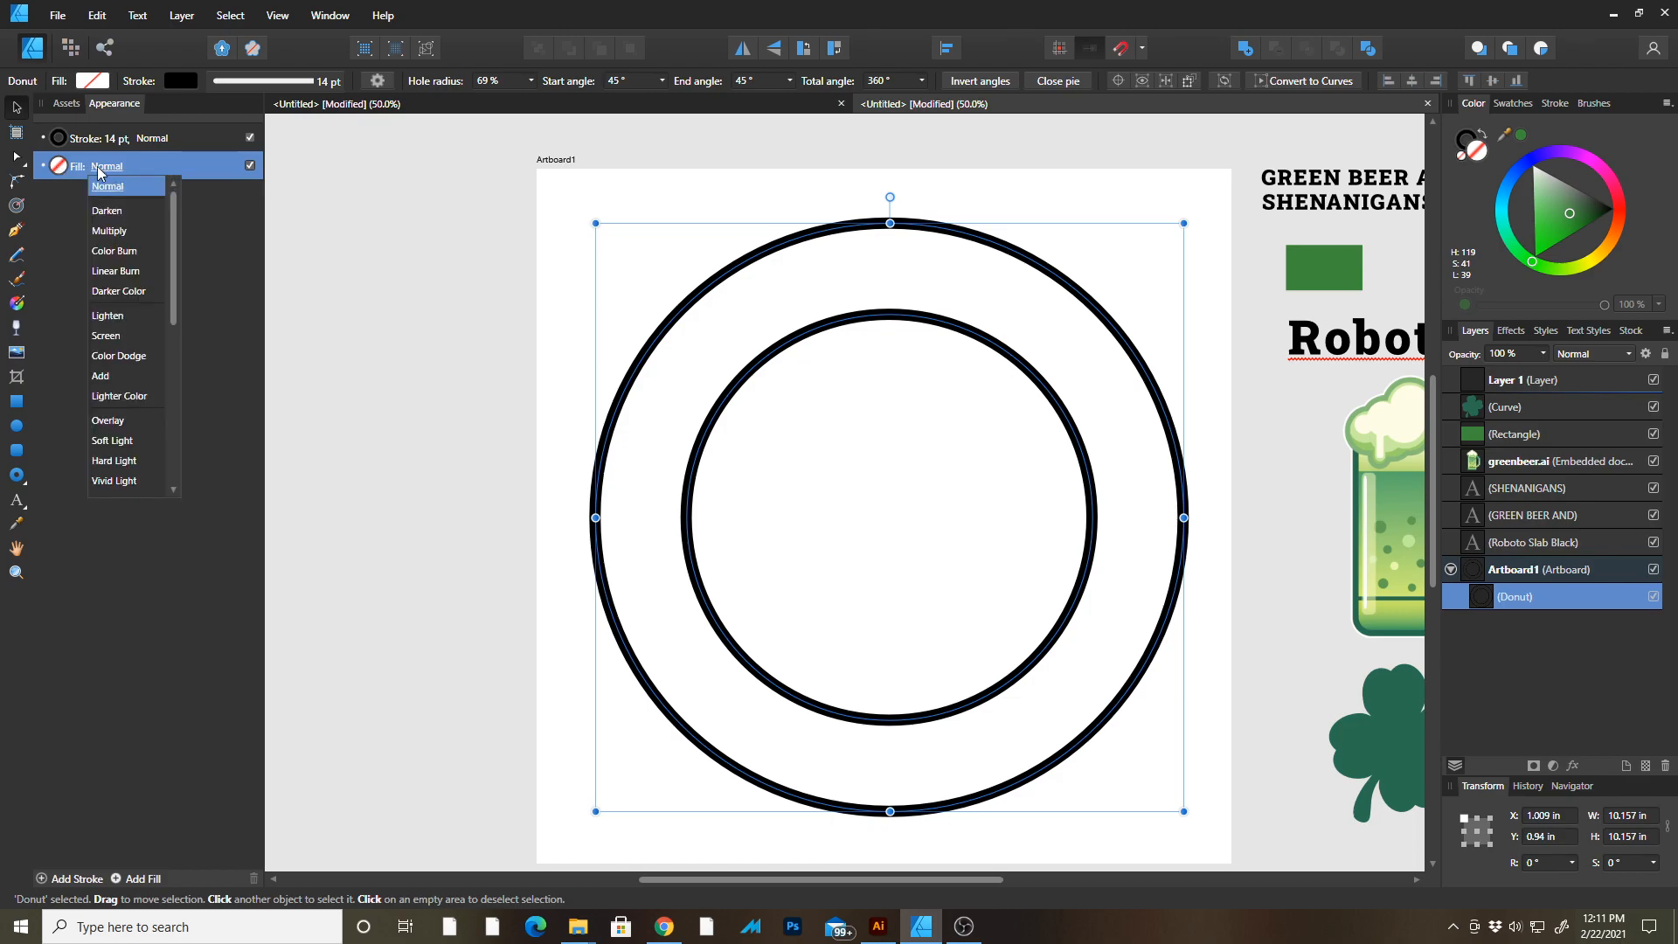
left_click(59, 166)
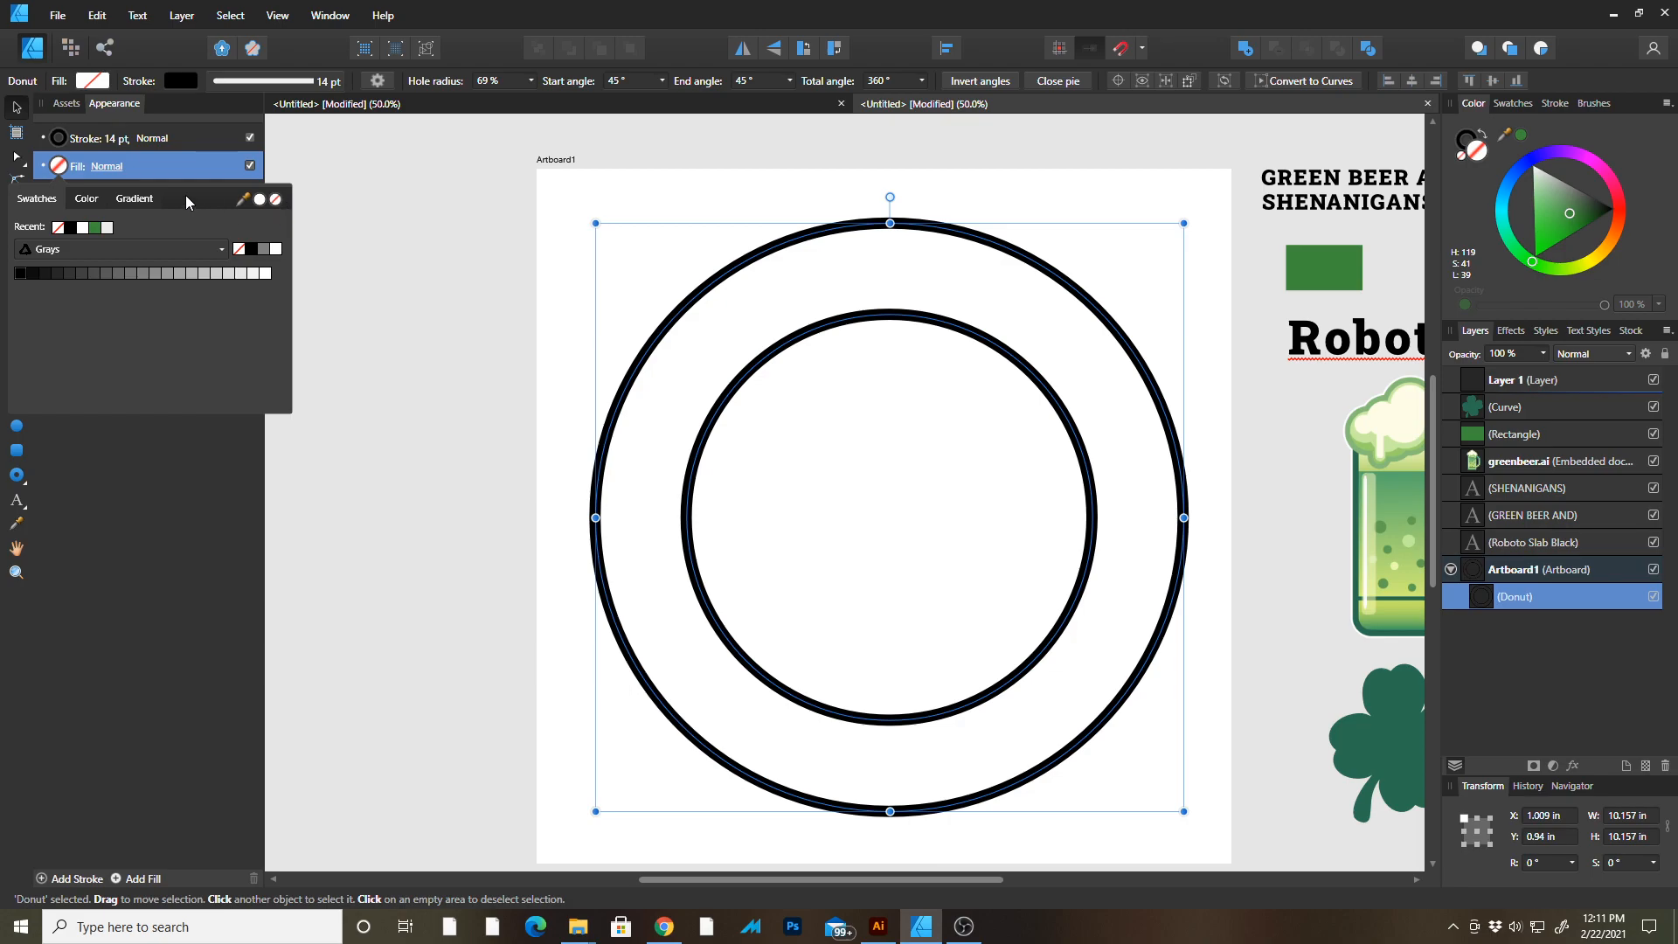
left_click(185, 145)
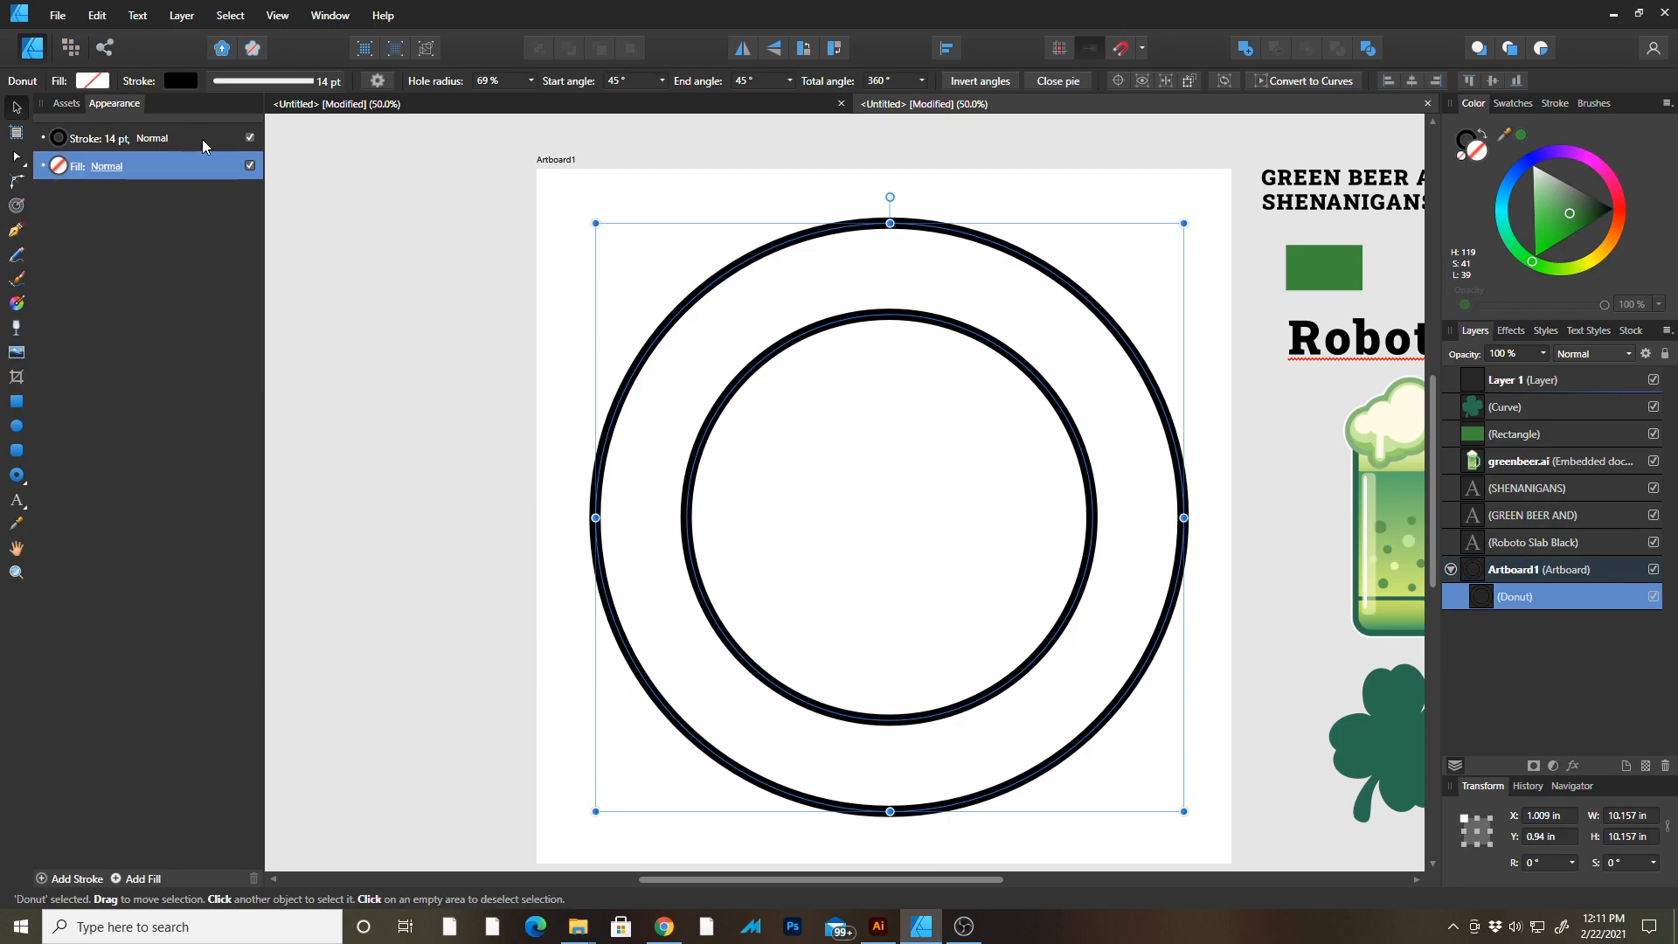
key("i")
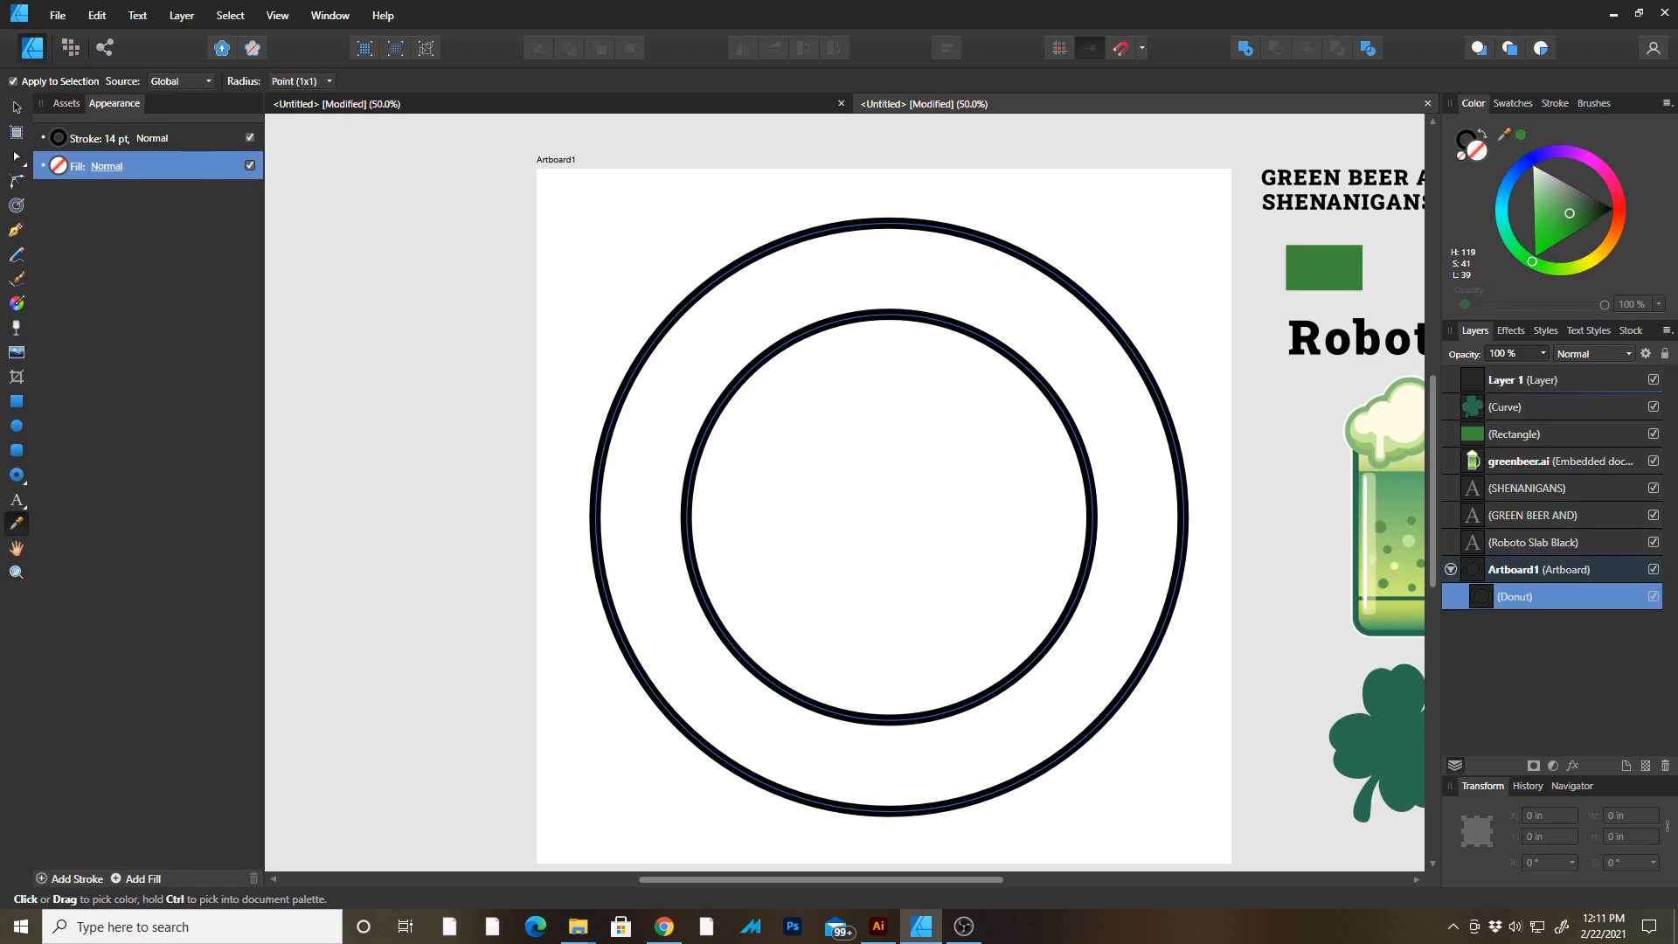
key("v")
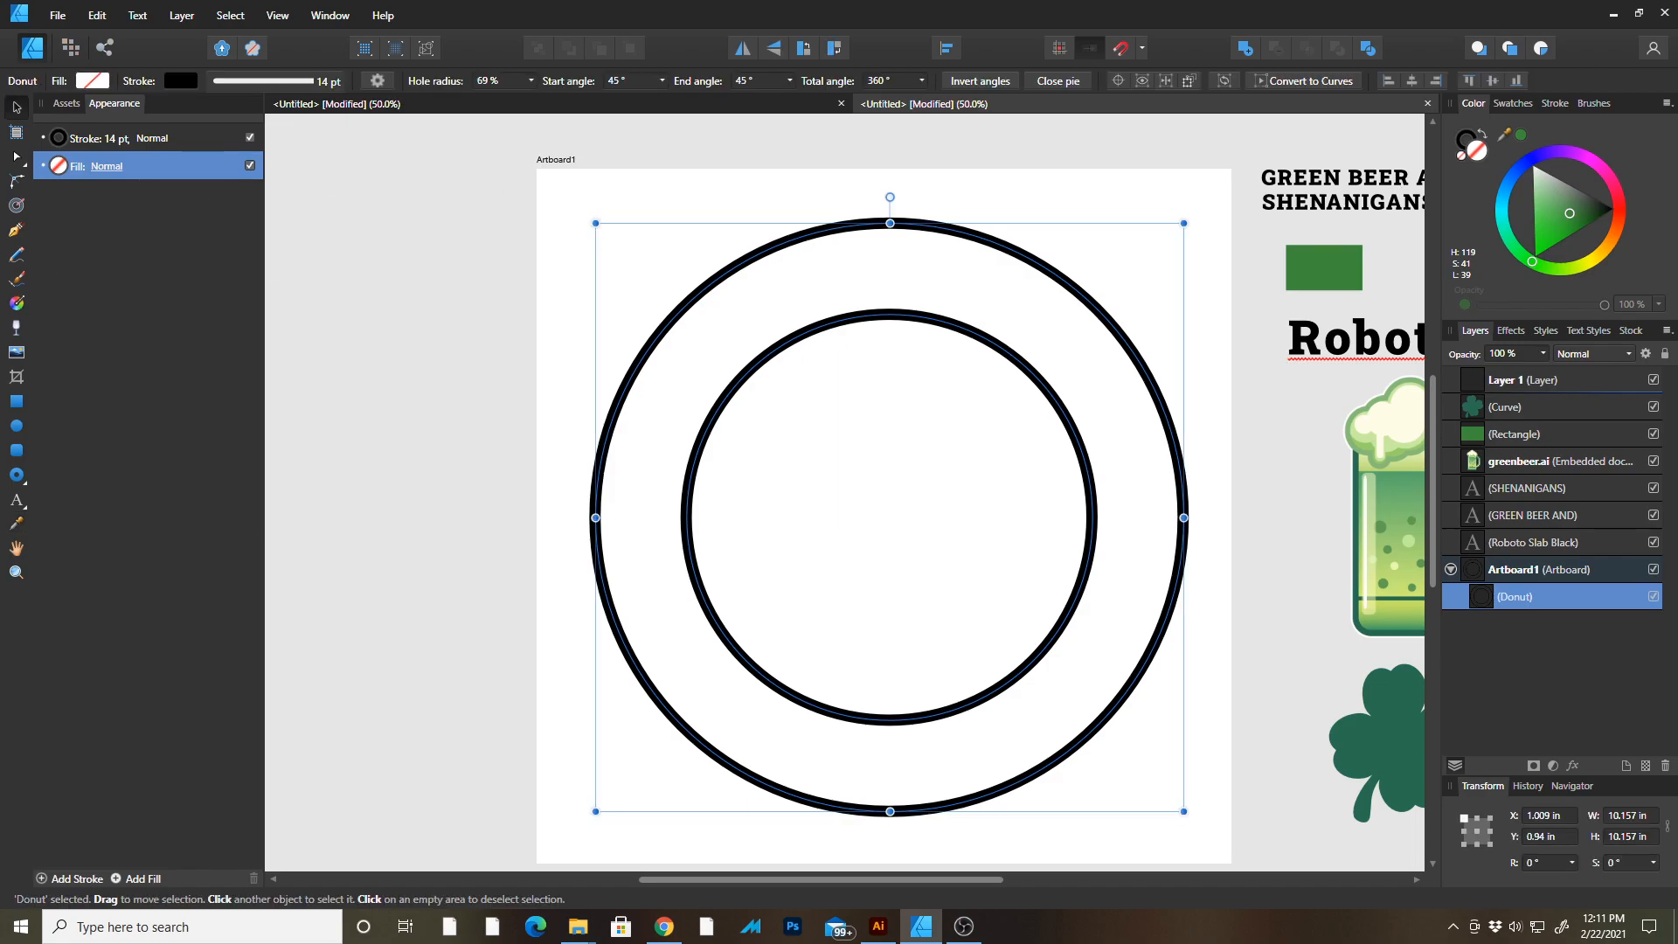
left_click(18, 528)
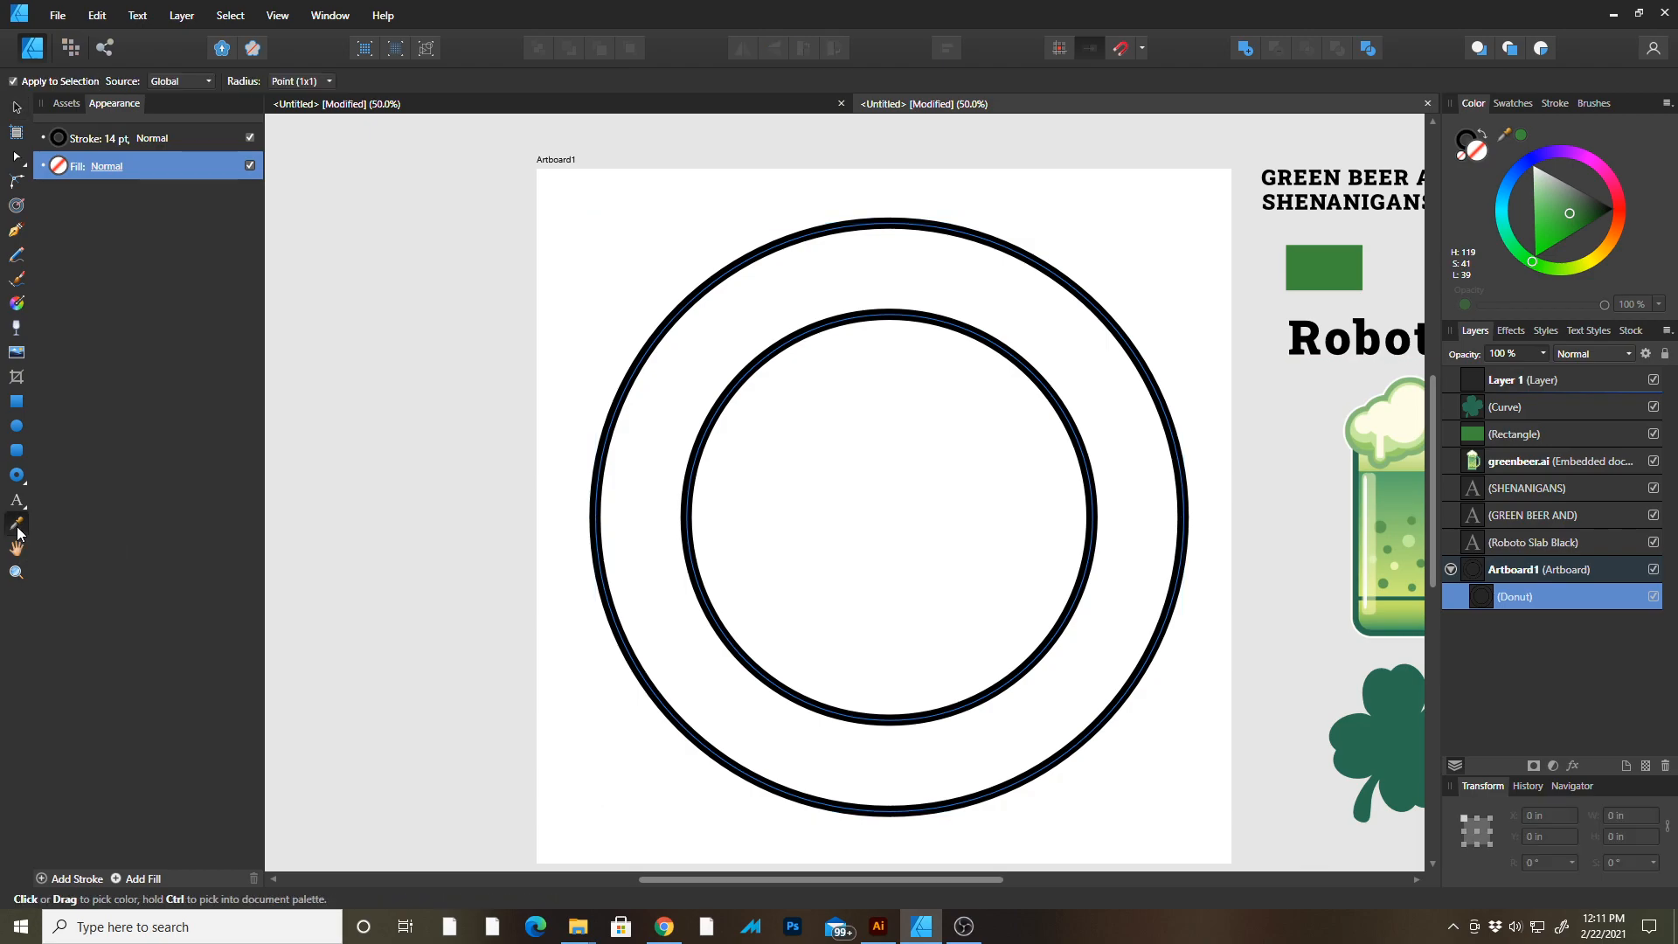
left_click(1329, 265)
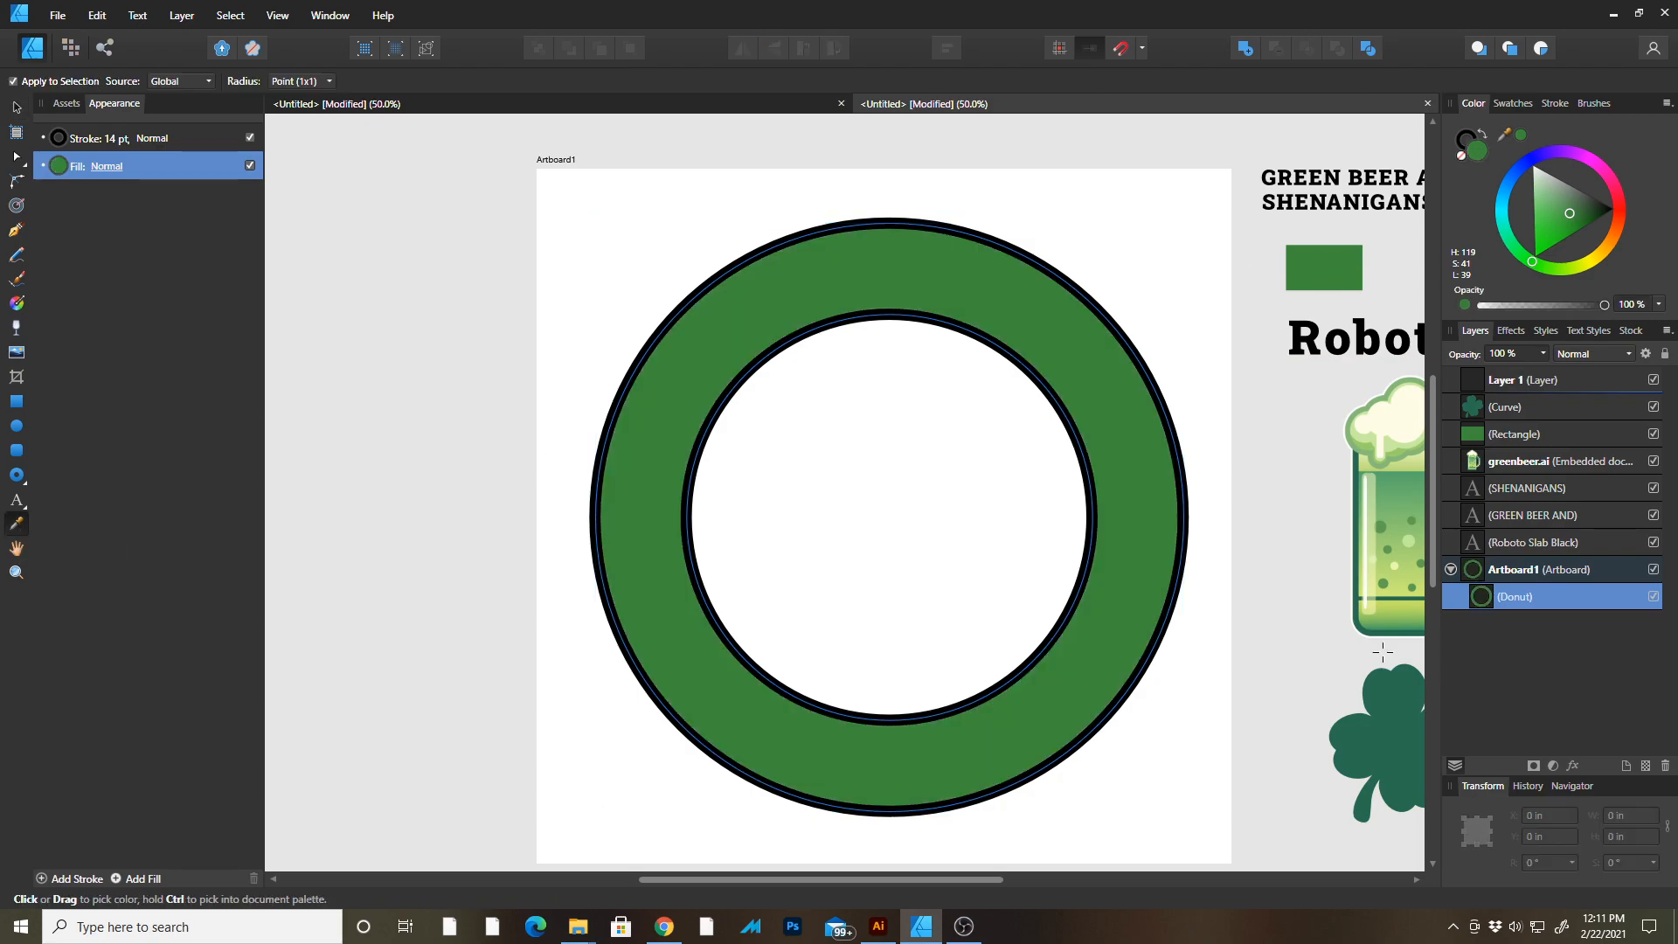
Swap the donut's fill and stroke colours, then remove the fill so only green outline rings remain.
scroll(1026, 446, "down", 3)
scroll(1027, 446, "right", 4)
key("v")
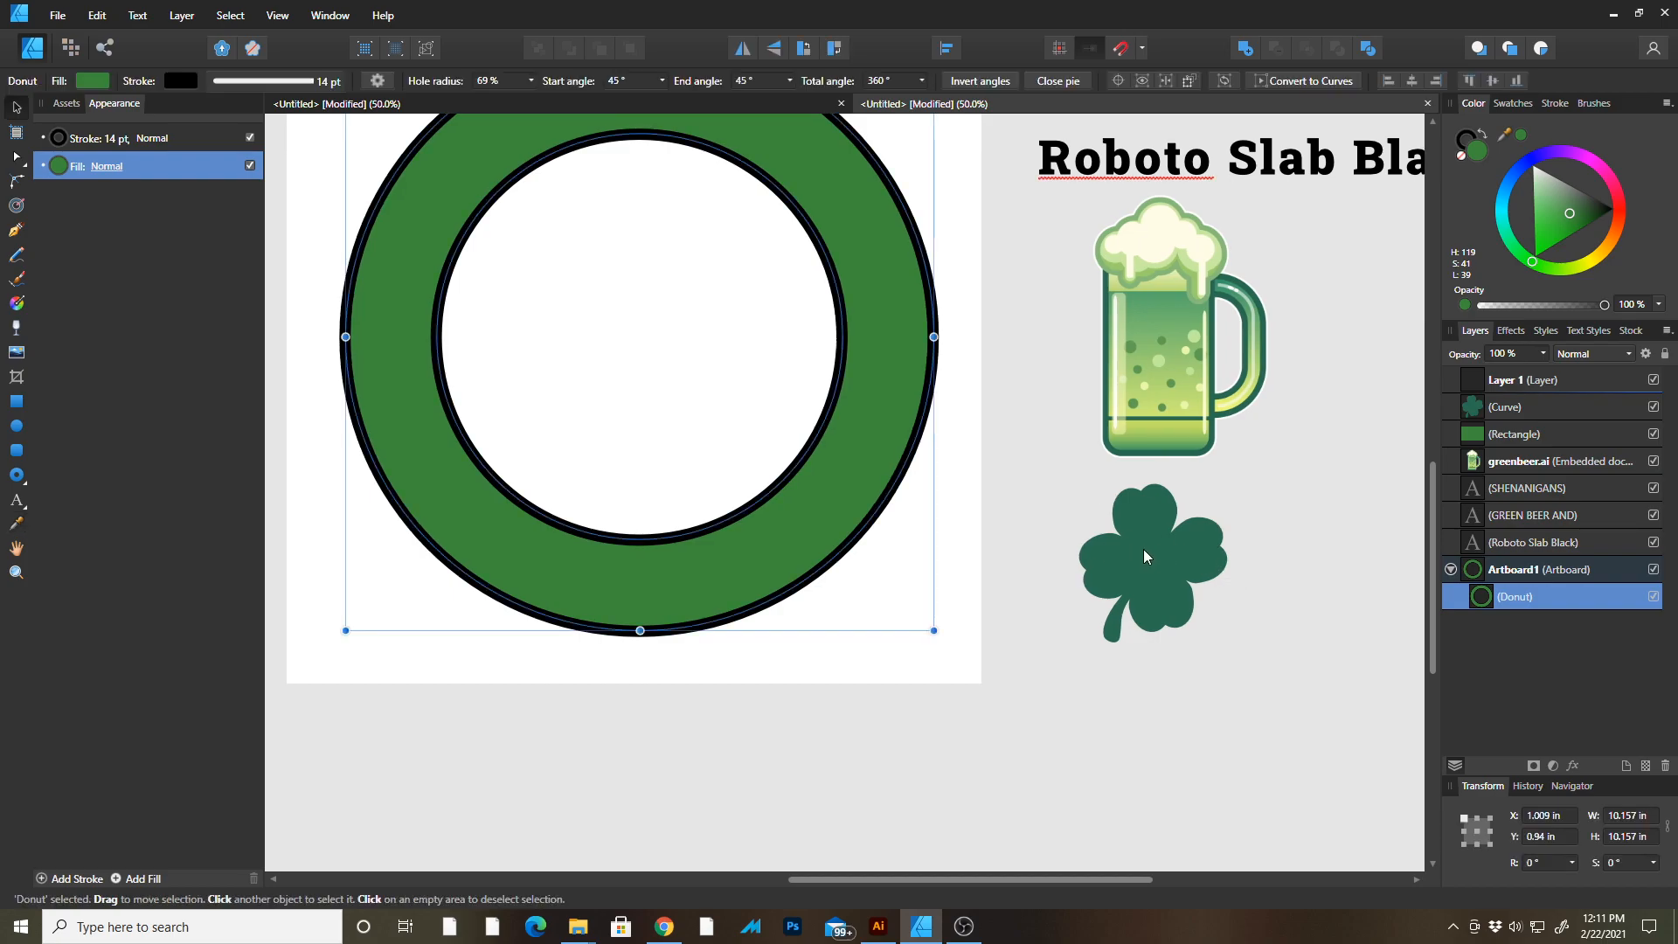
key("space")
left_click_drag(614, 195, 818, 318)
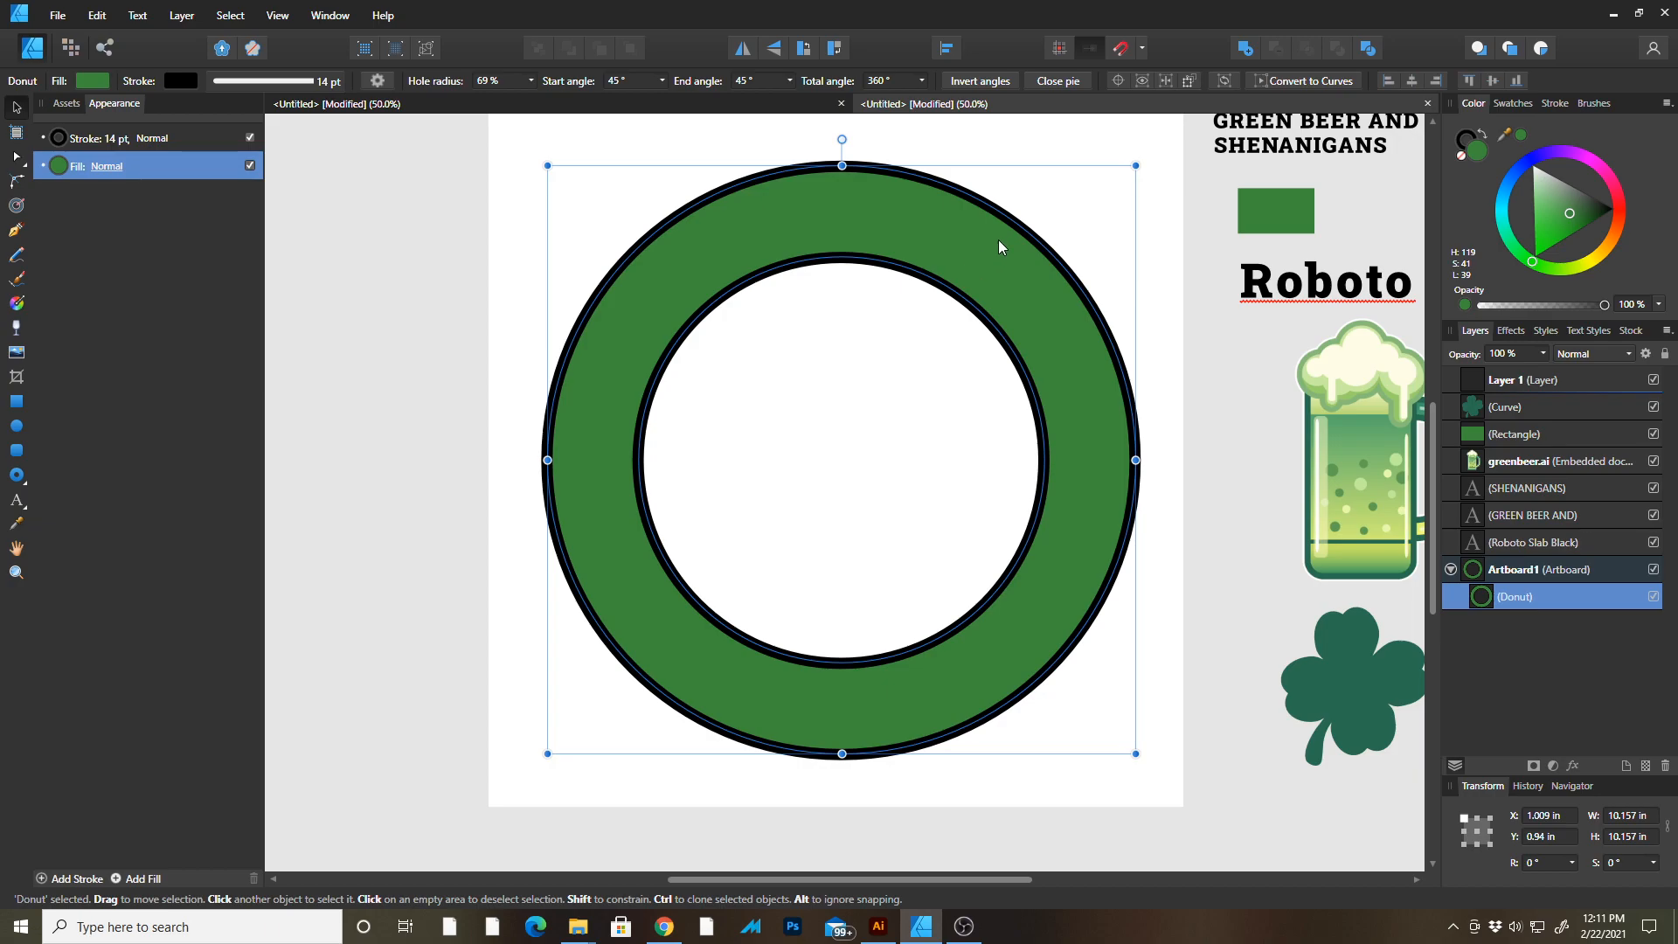
left_click(1282, 206)
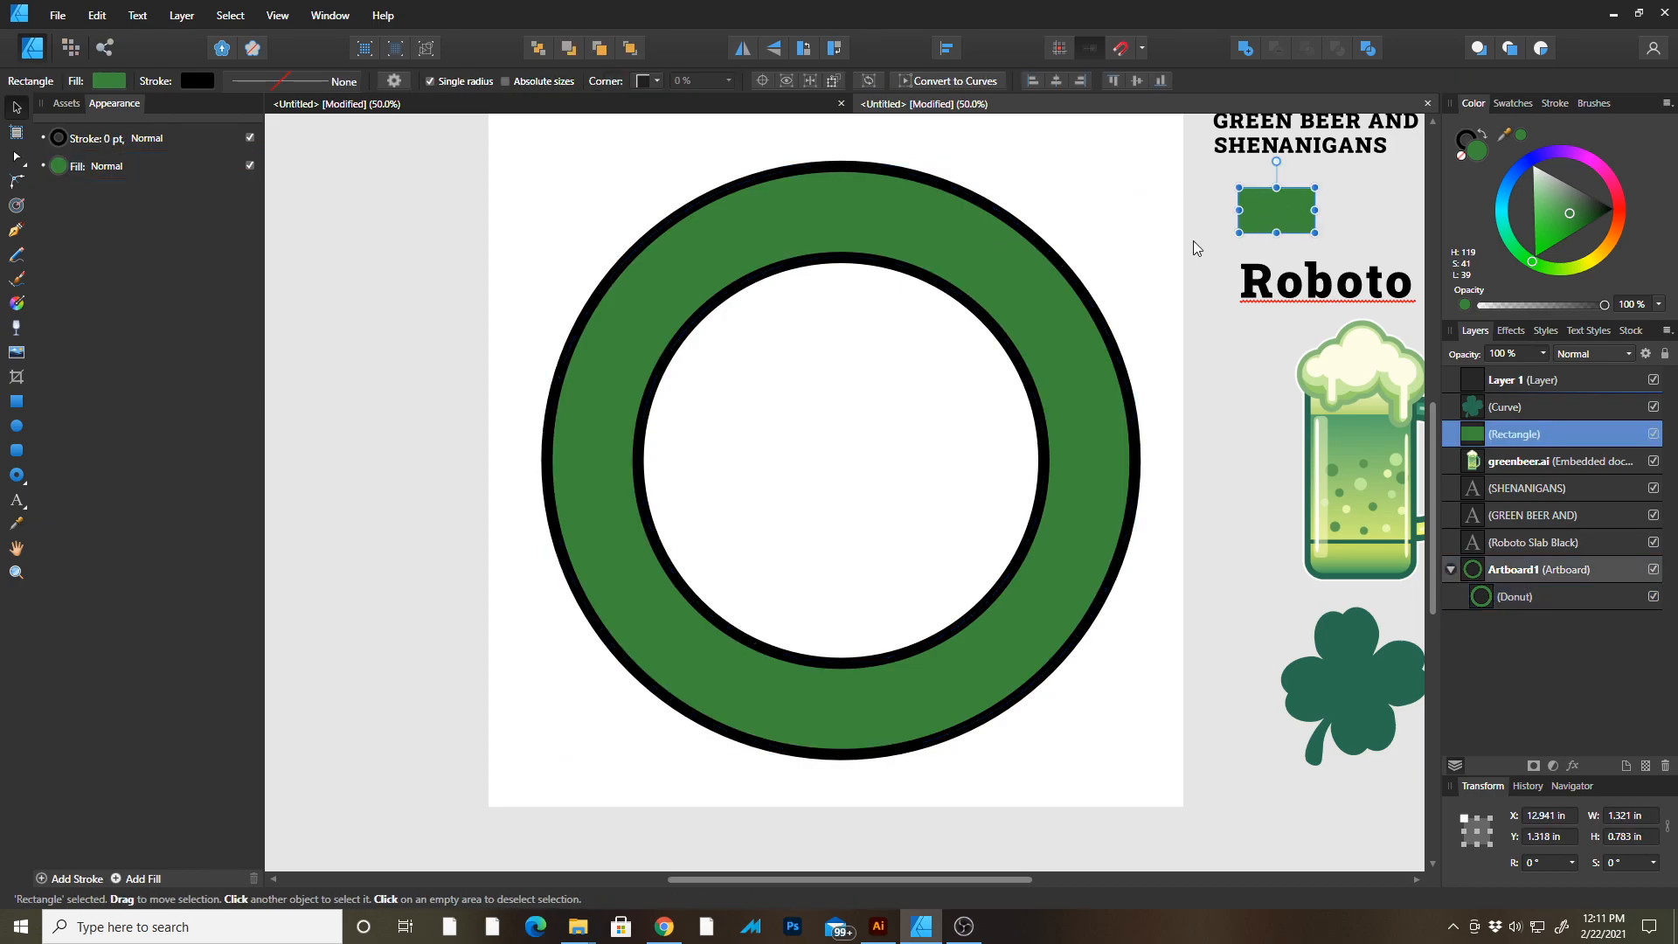
left_click(1019, 289)
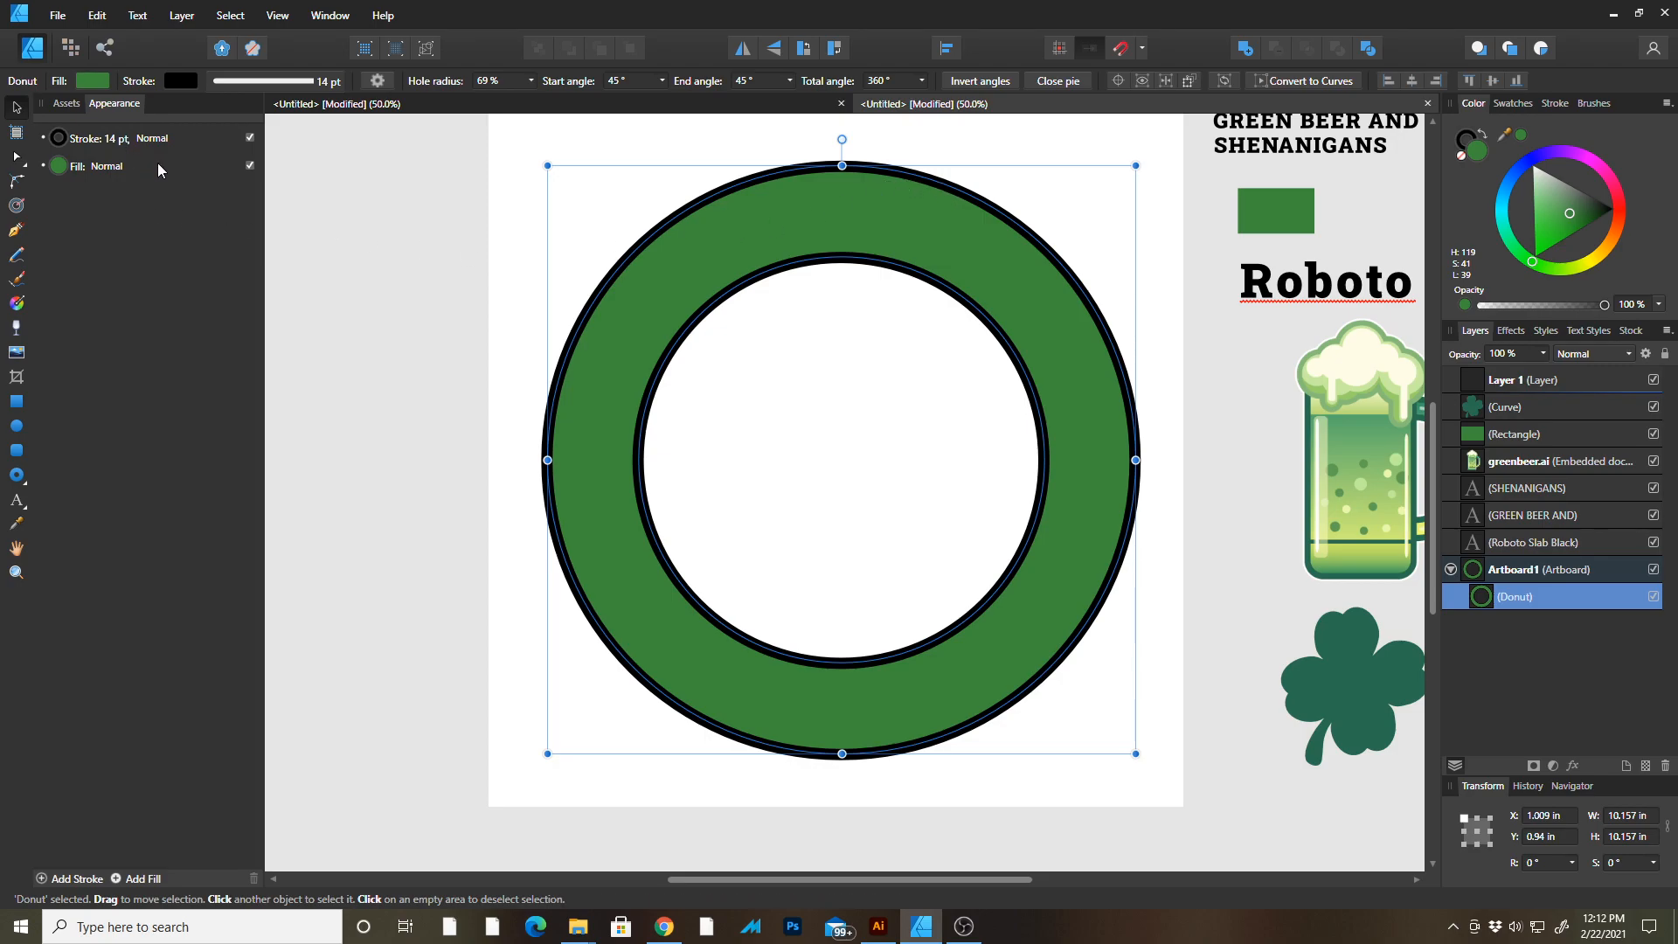
key("shift+x")
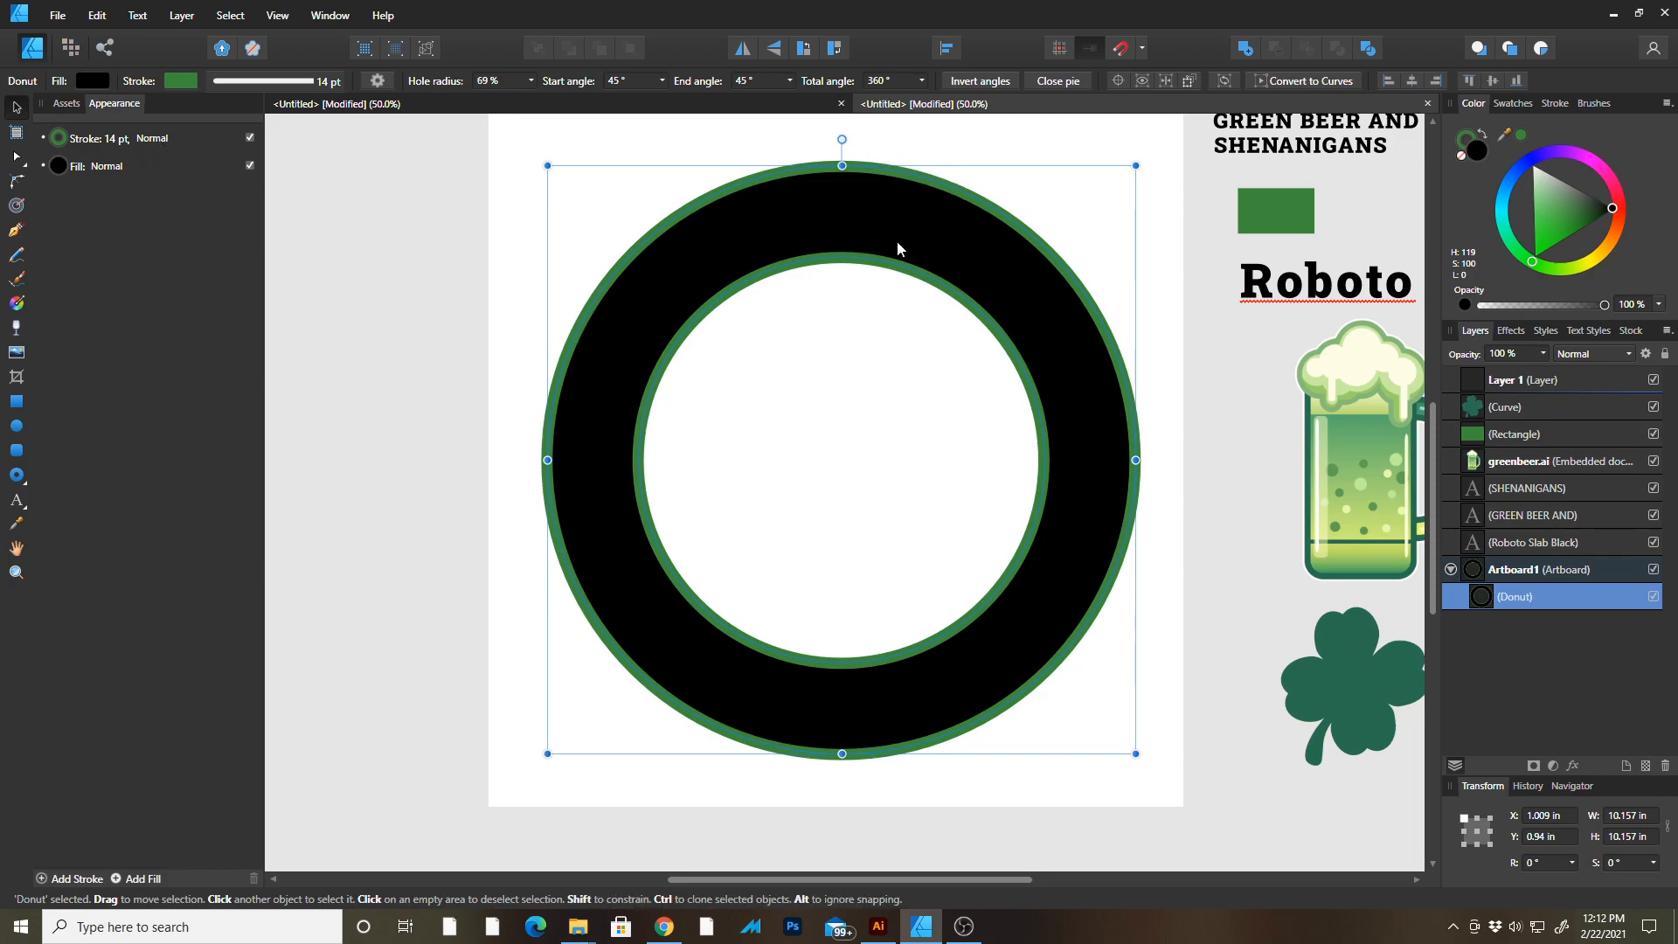
left_click(58, 167)
left_click(59, 168)
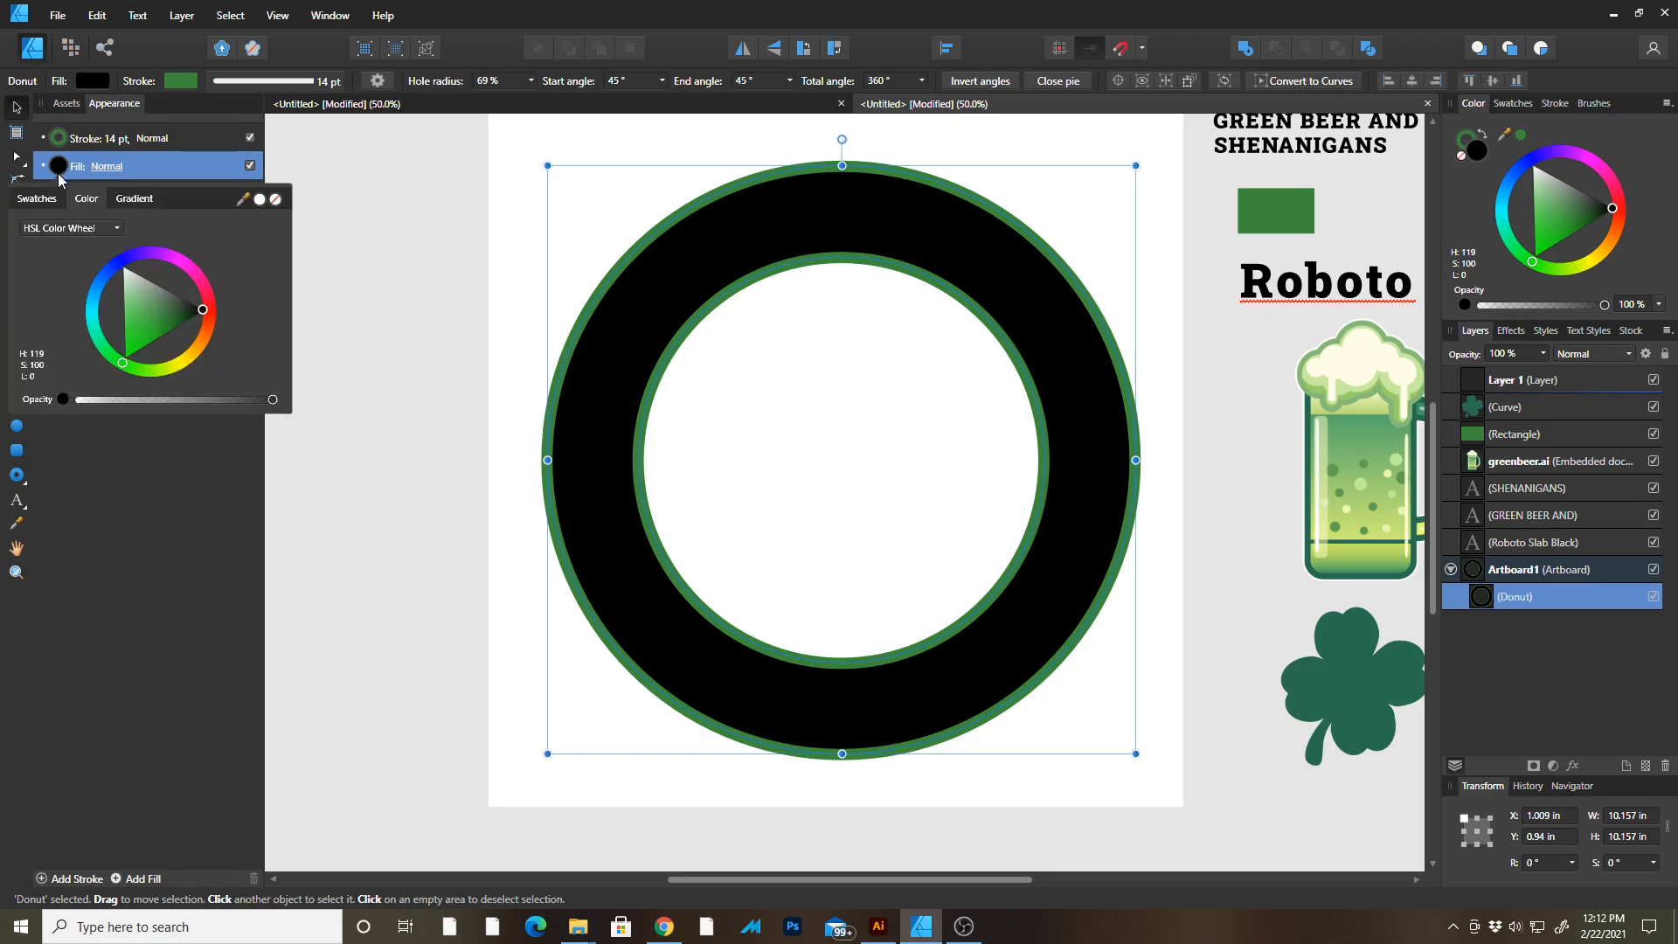
left_click(276, 201)
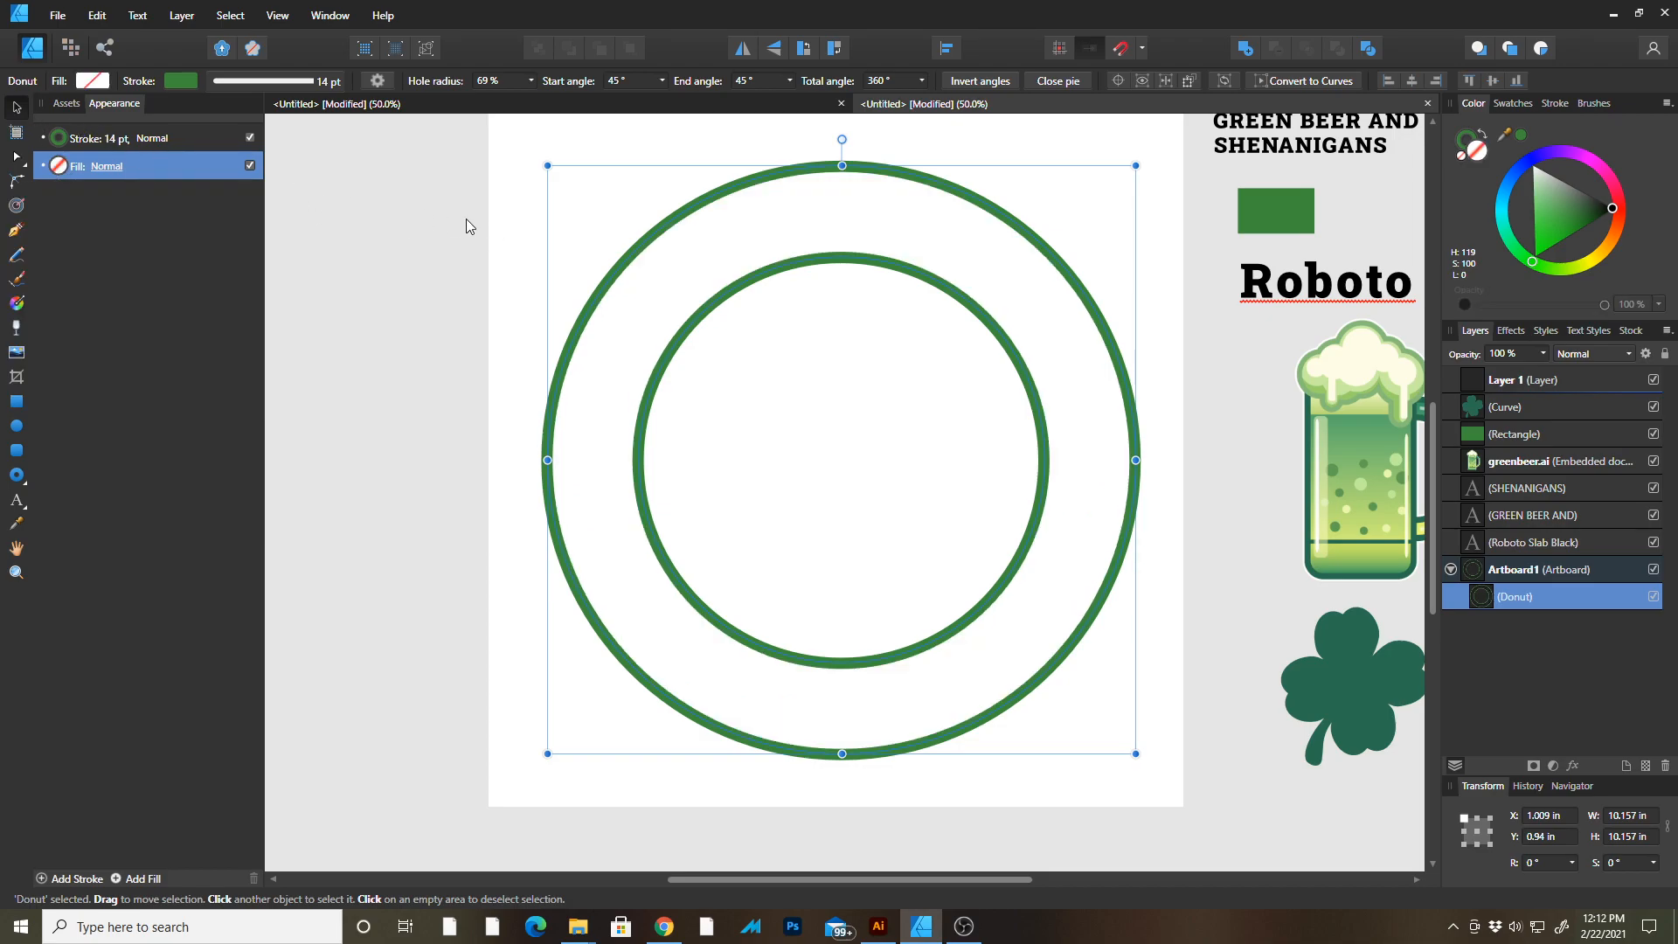
Copy and paste the donut, then enlarge the copy to about 10.73 in to form an outer ring.
left_click(500, 166)
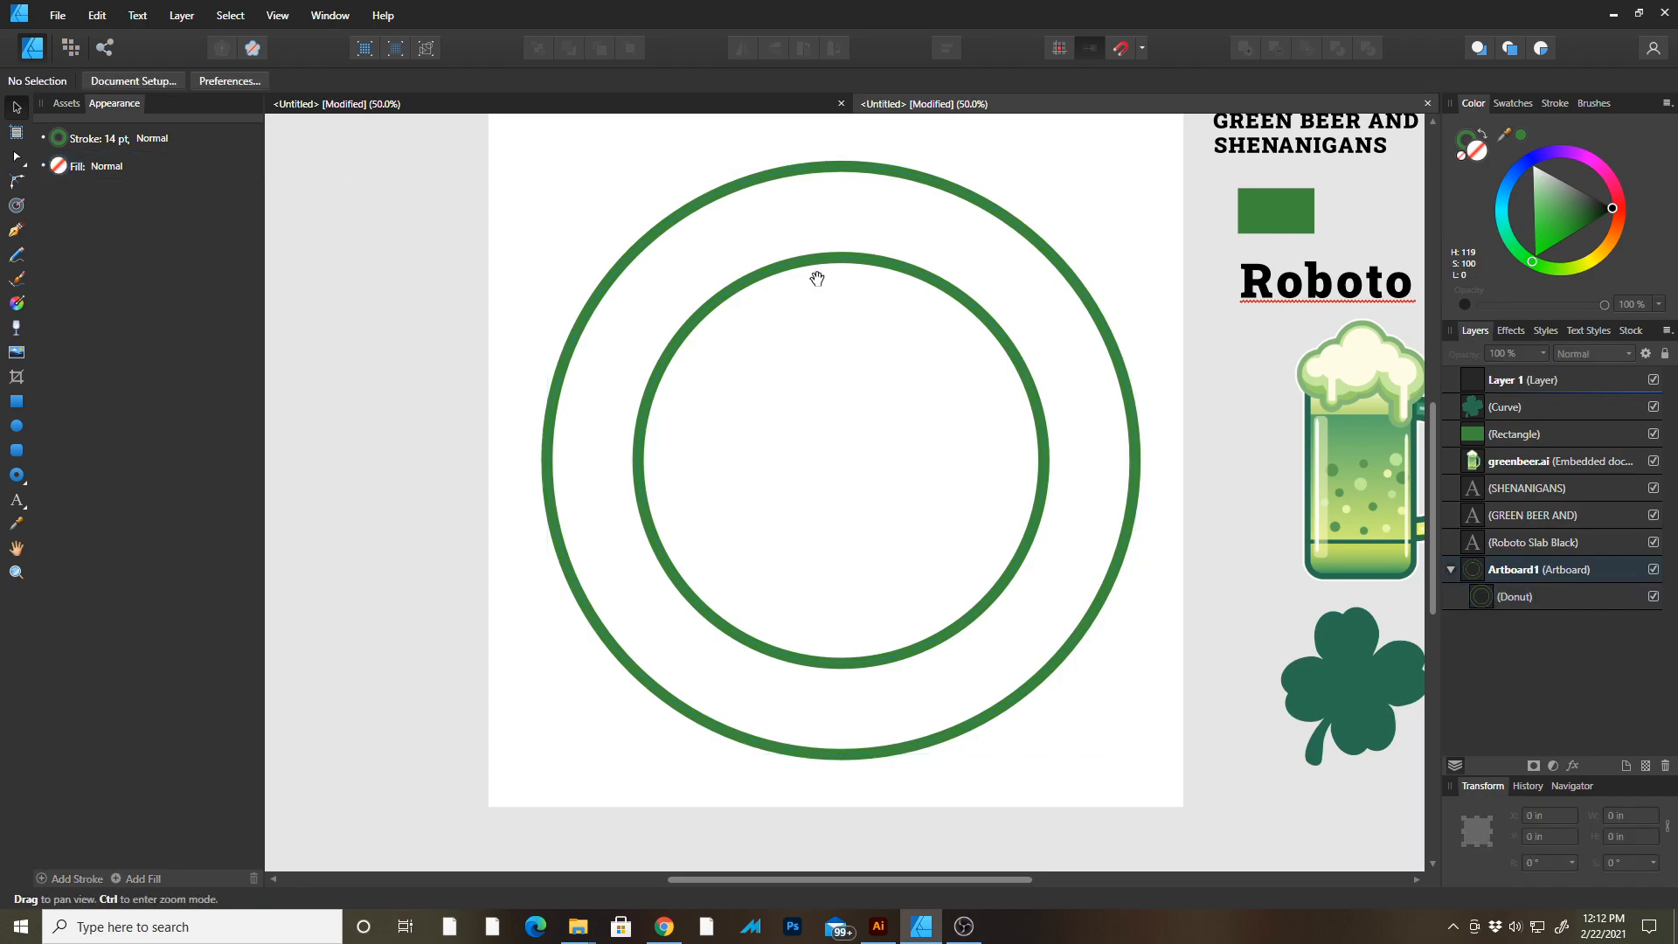
scroll(815, 282, "right", 3)
left_click(813, 287)
left_click_drag(824, 264, 941, 247)
mouse_move(1056, 193)
left_mouse_down()
mouse_move(967, 271)
mouse_move(1057, 198)
left_mouse_up()
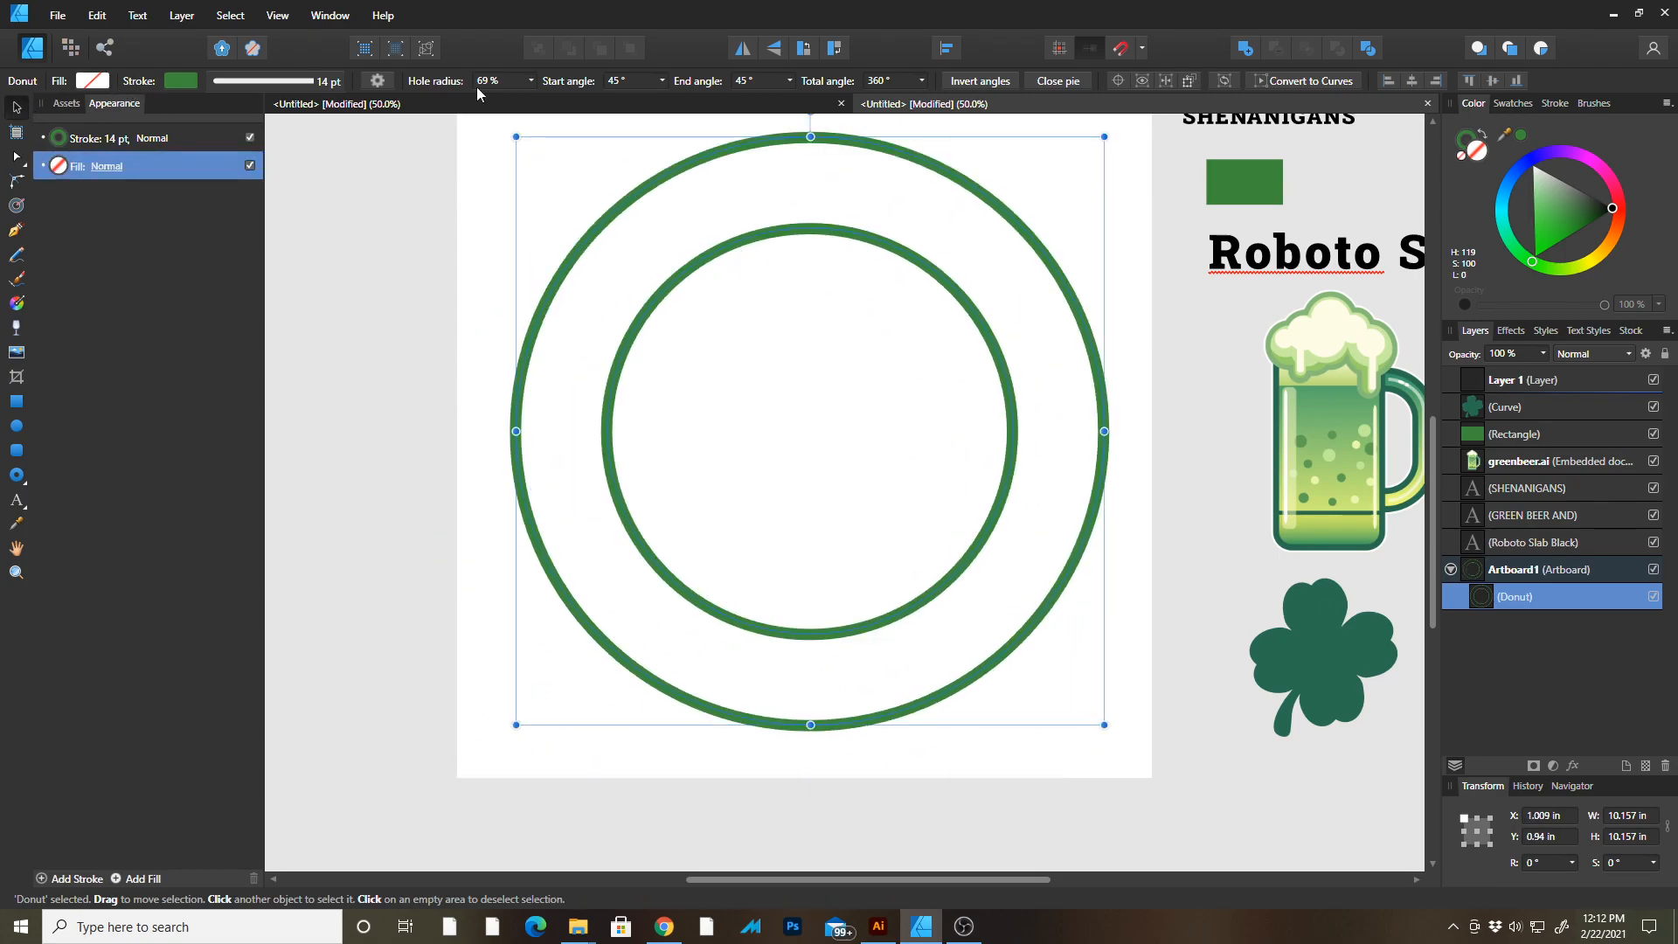
left_click(97, 15)
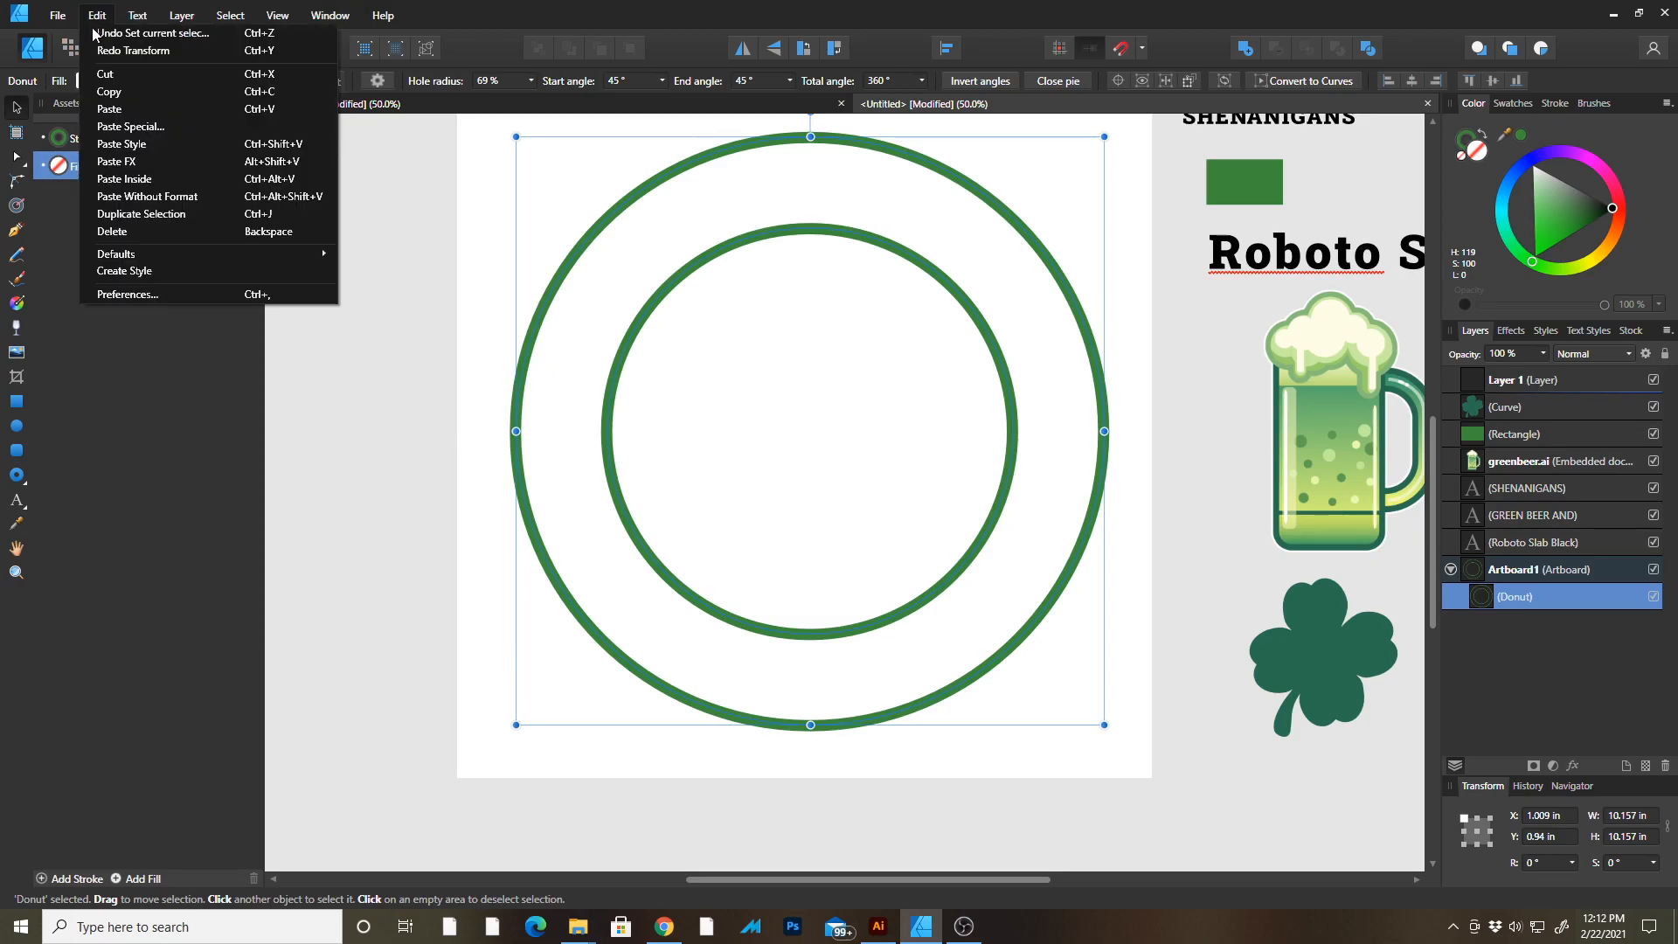
left_click(108, 94)
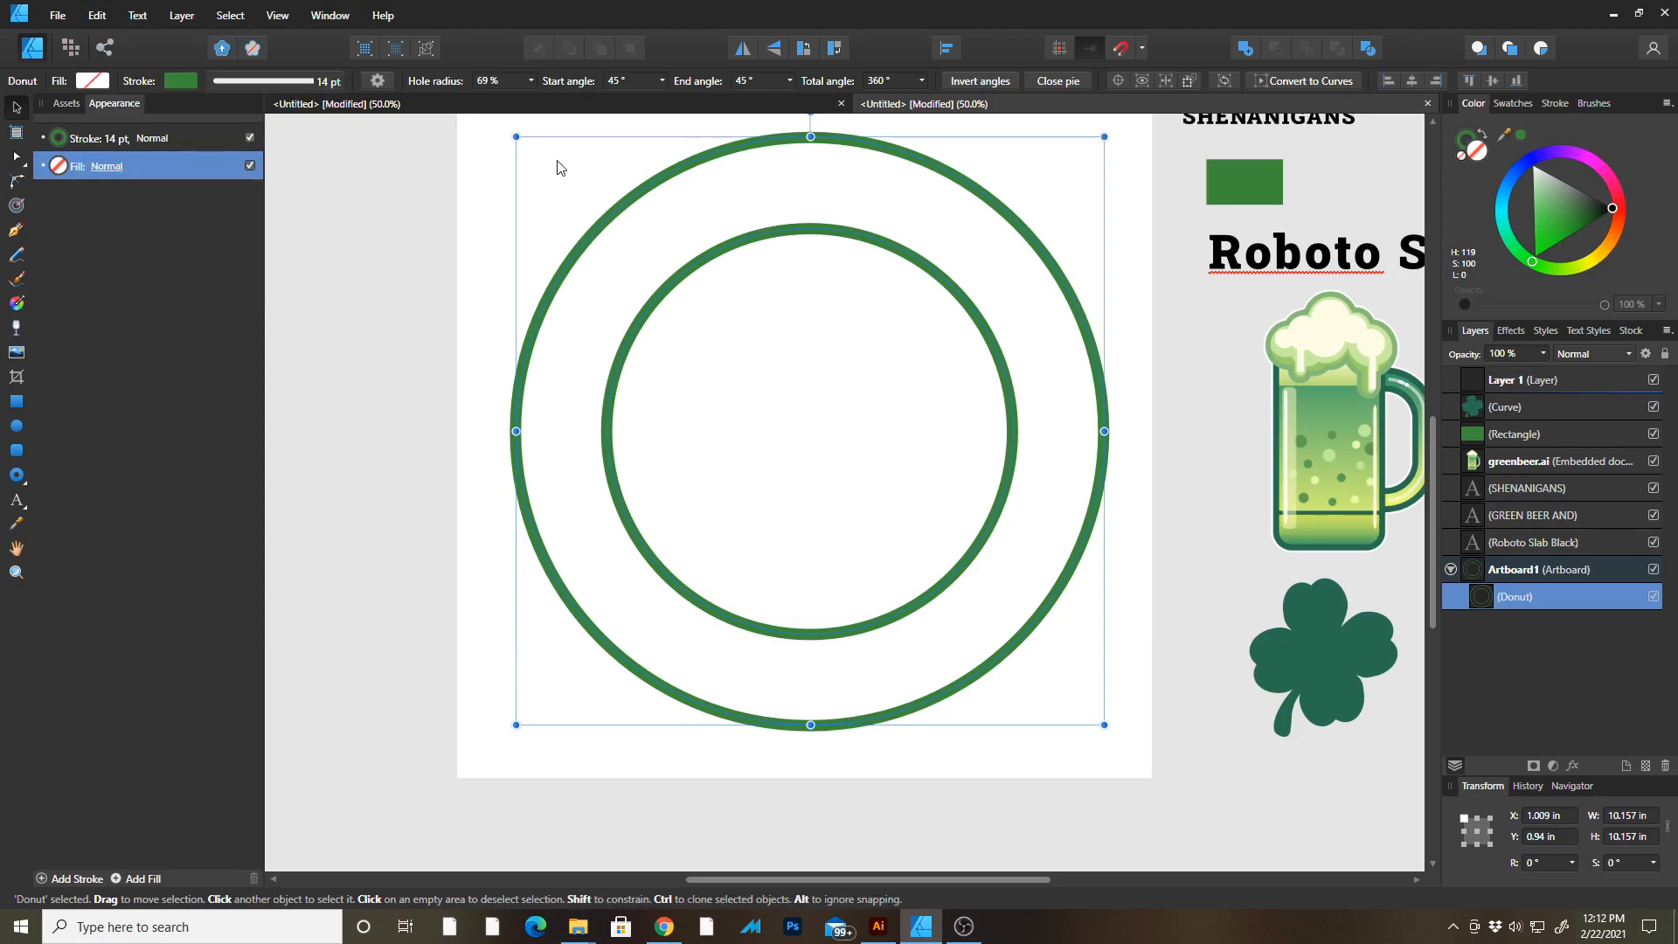
key("ctrl+v")
left_click_drag(896, 208, 834, 254)
mouse_move(1042, 180)
left_mouse_down()
mouse_move(1076, 157)
mouse_move(1063, 171)
left_mouse_up()
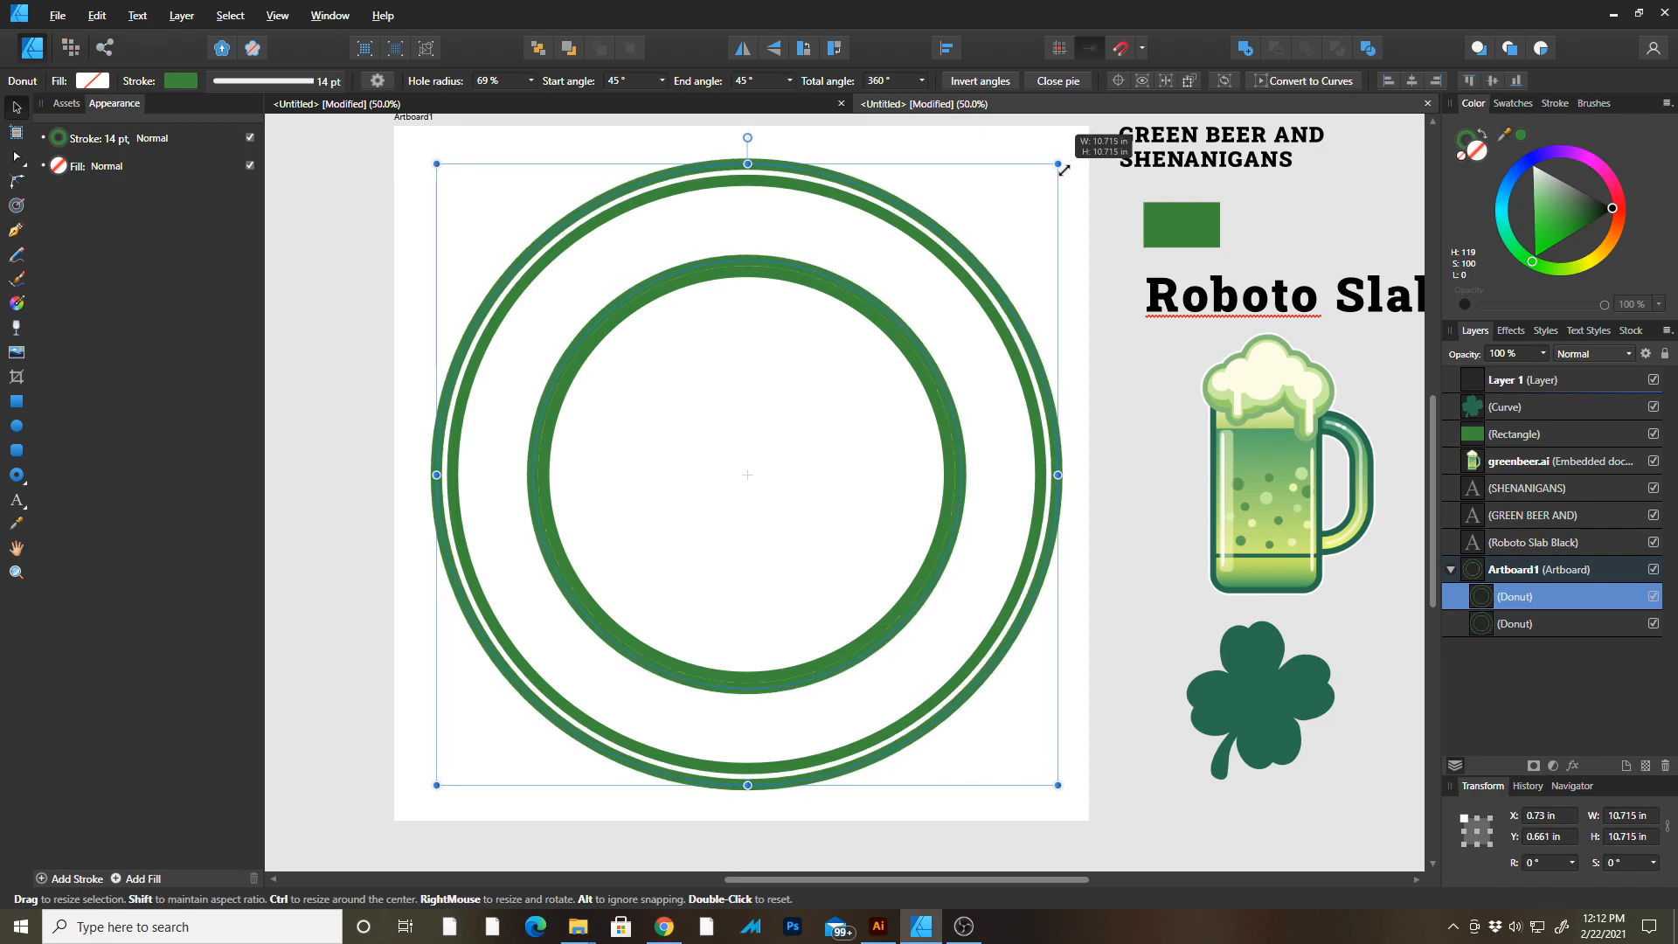
left_click_drag(1063, 171, 1065, 165)
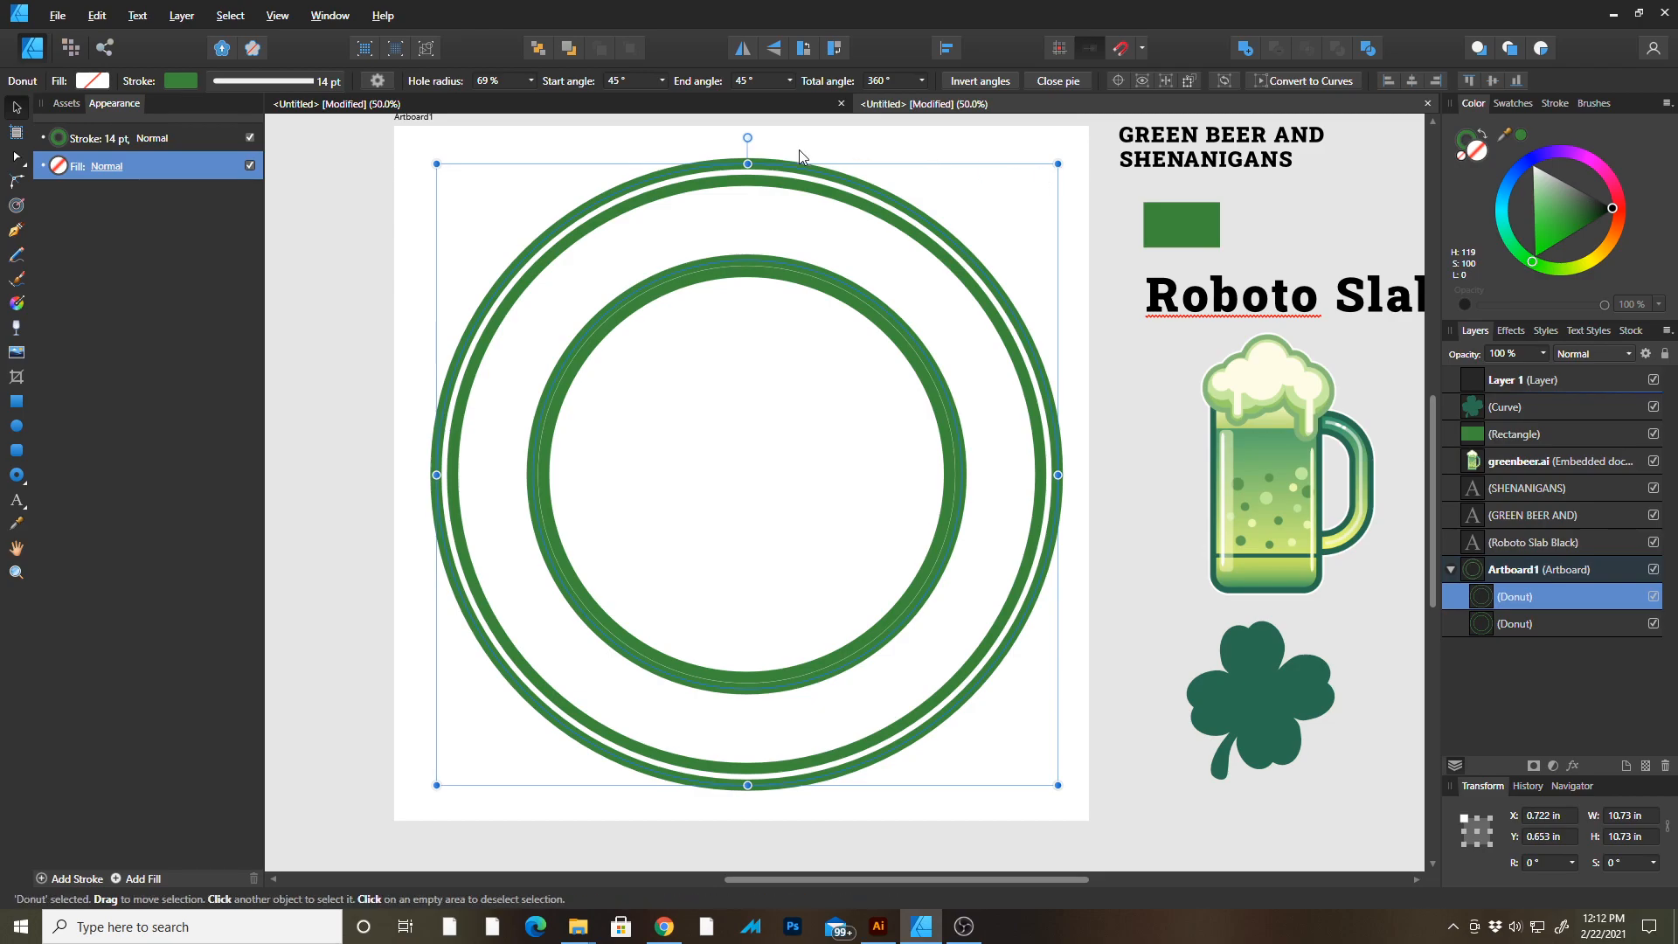
Make the enlarged outer ring's stroke black and set its width to 9 pt.
left_click(75, 135)
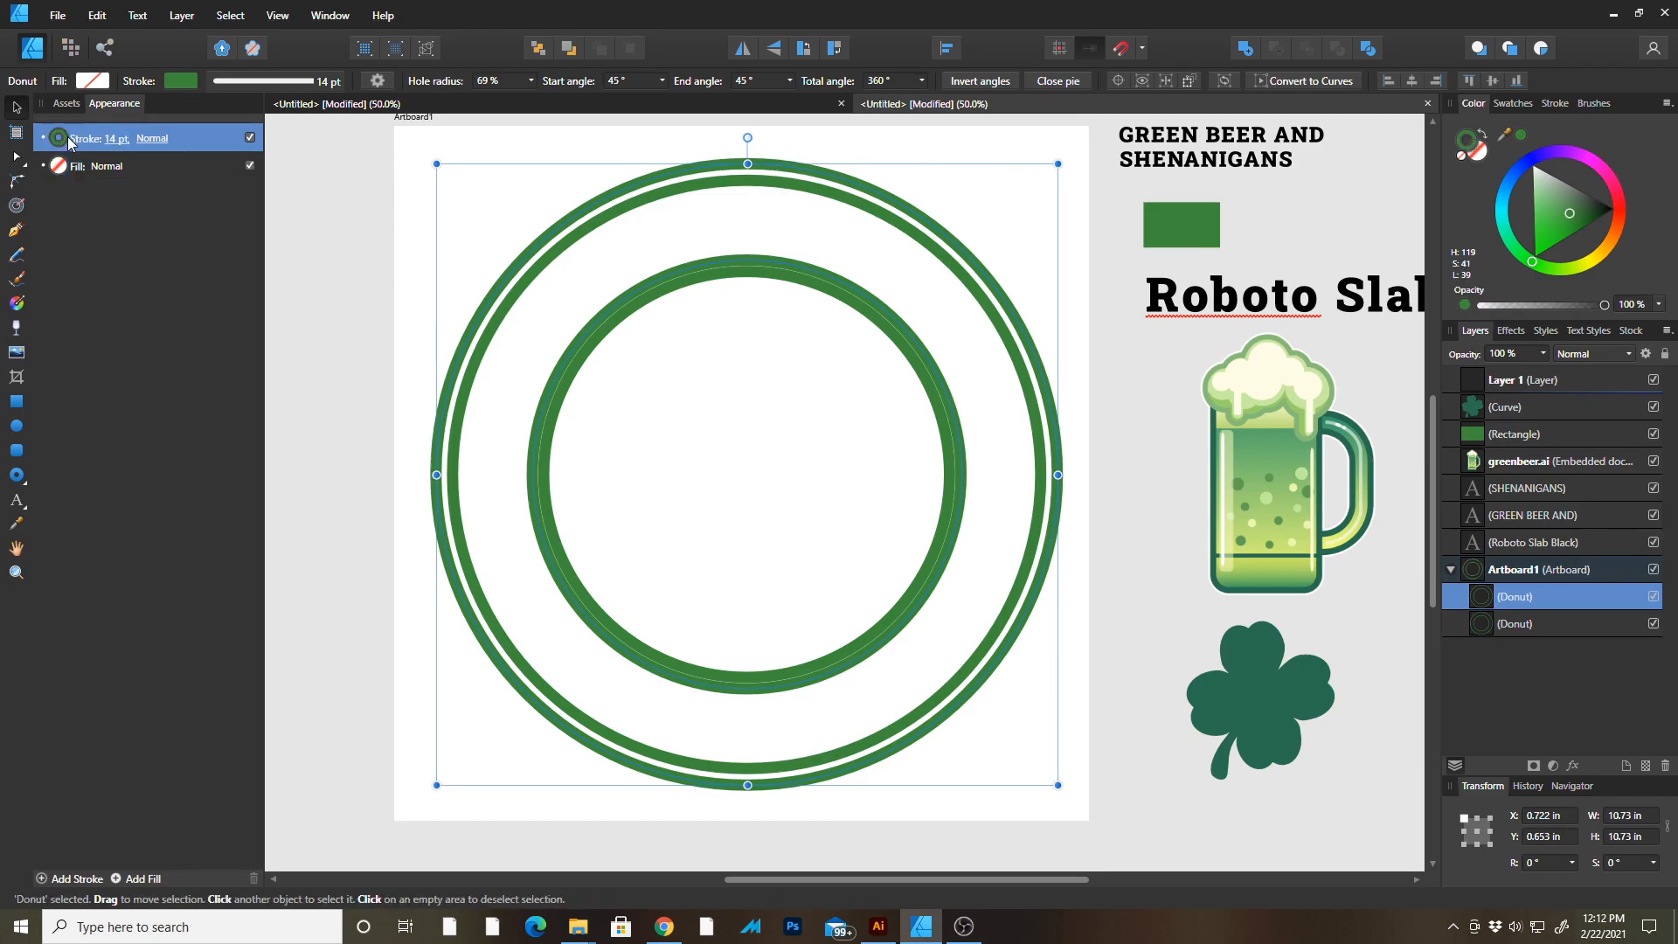
left_click(67, 137)
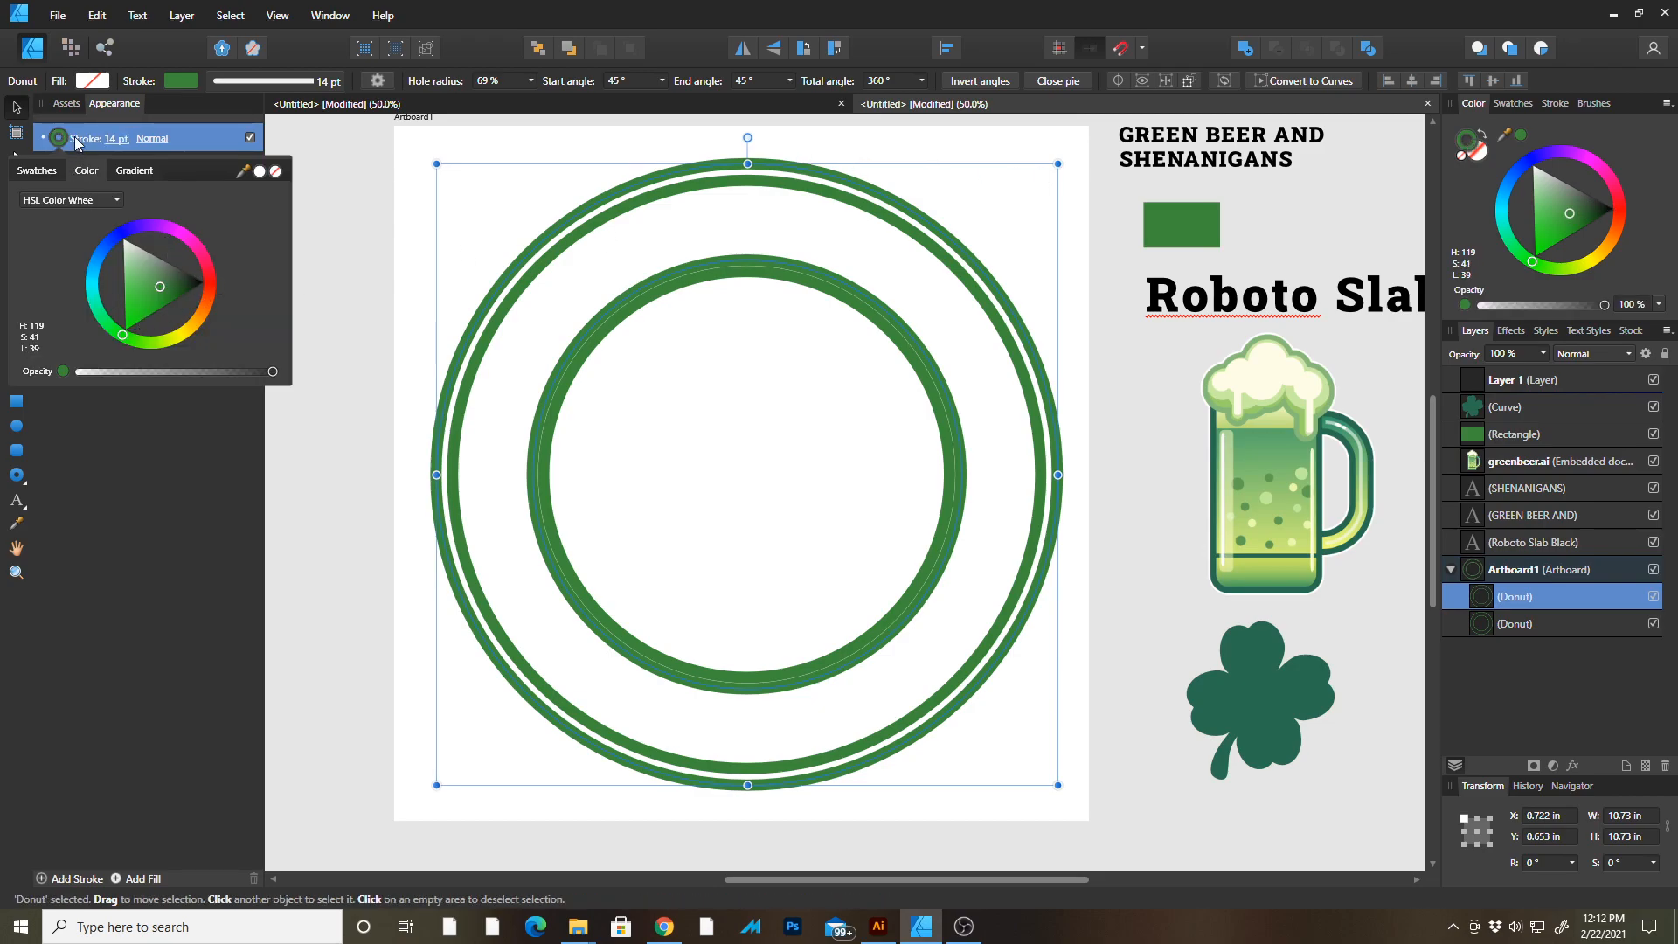
left_click(36, 170)
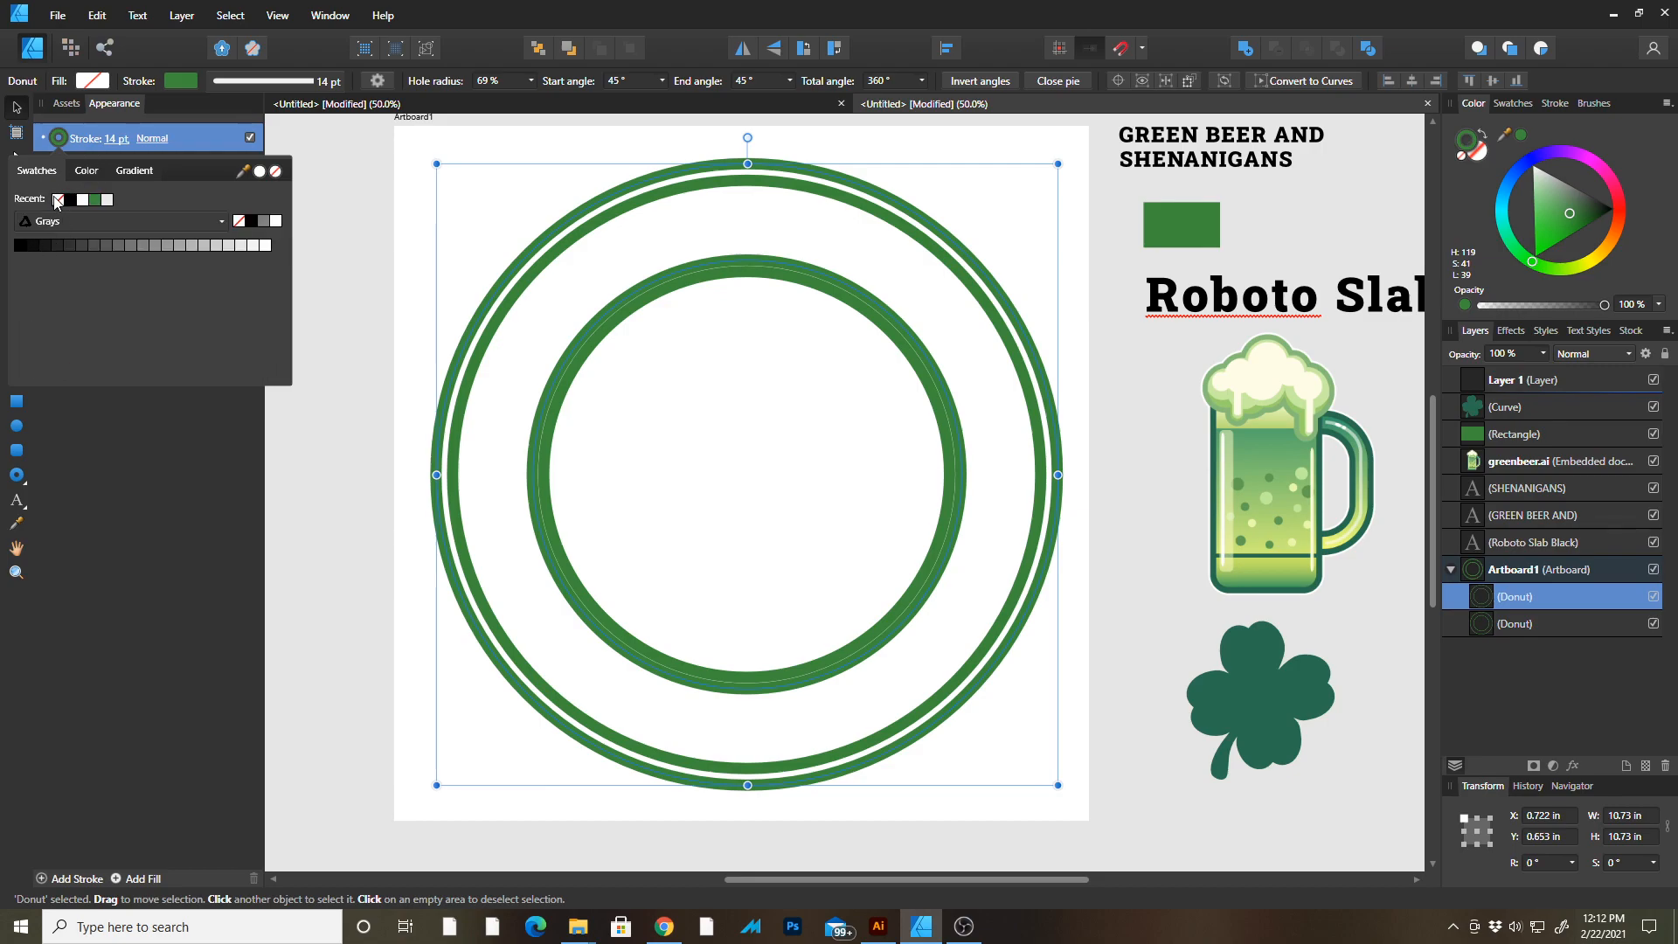
left_click(66, 202)
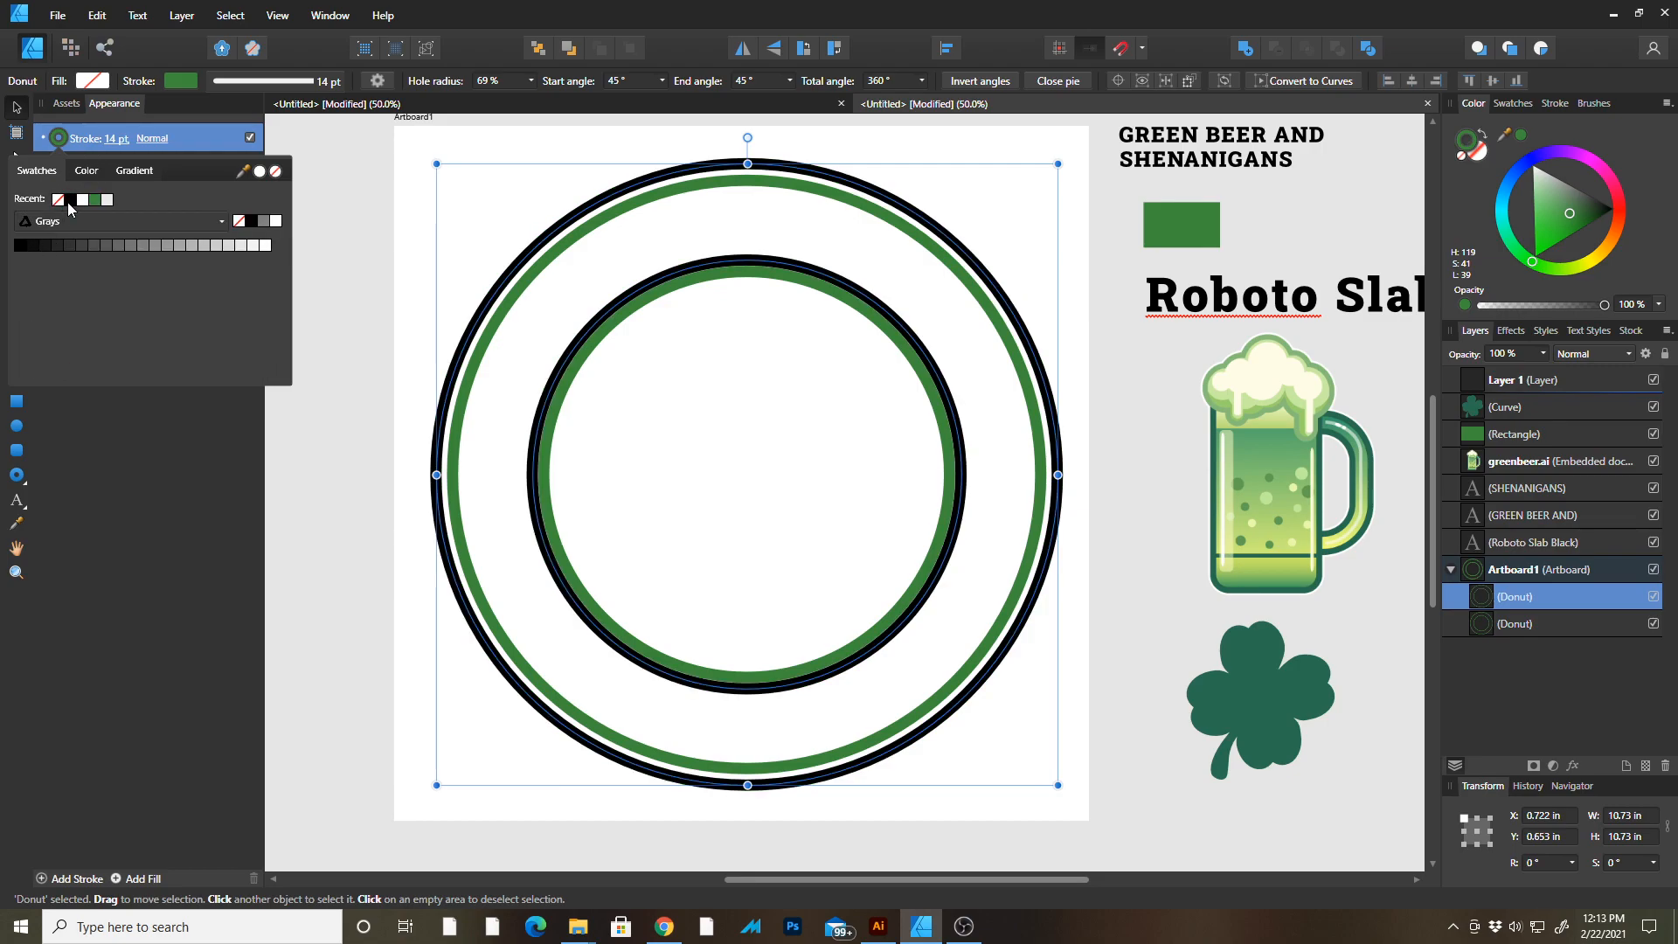
left_click(309, 84)
left_click_drag(261, 142, 255, 144)
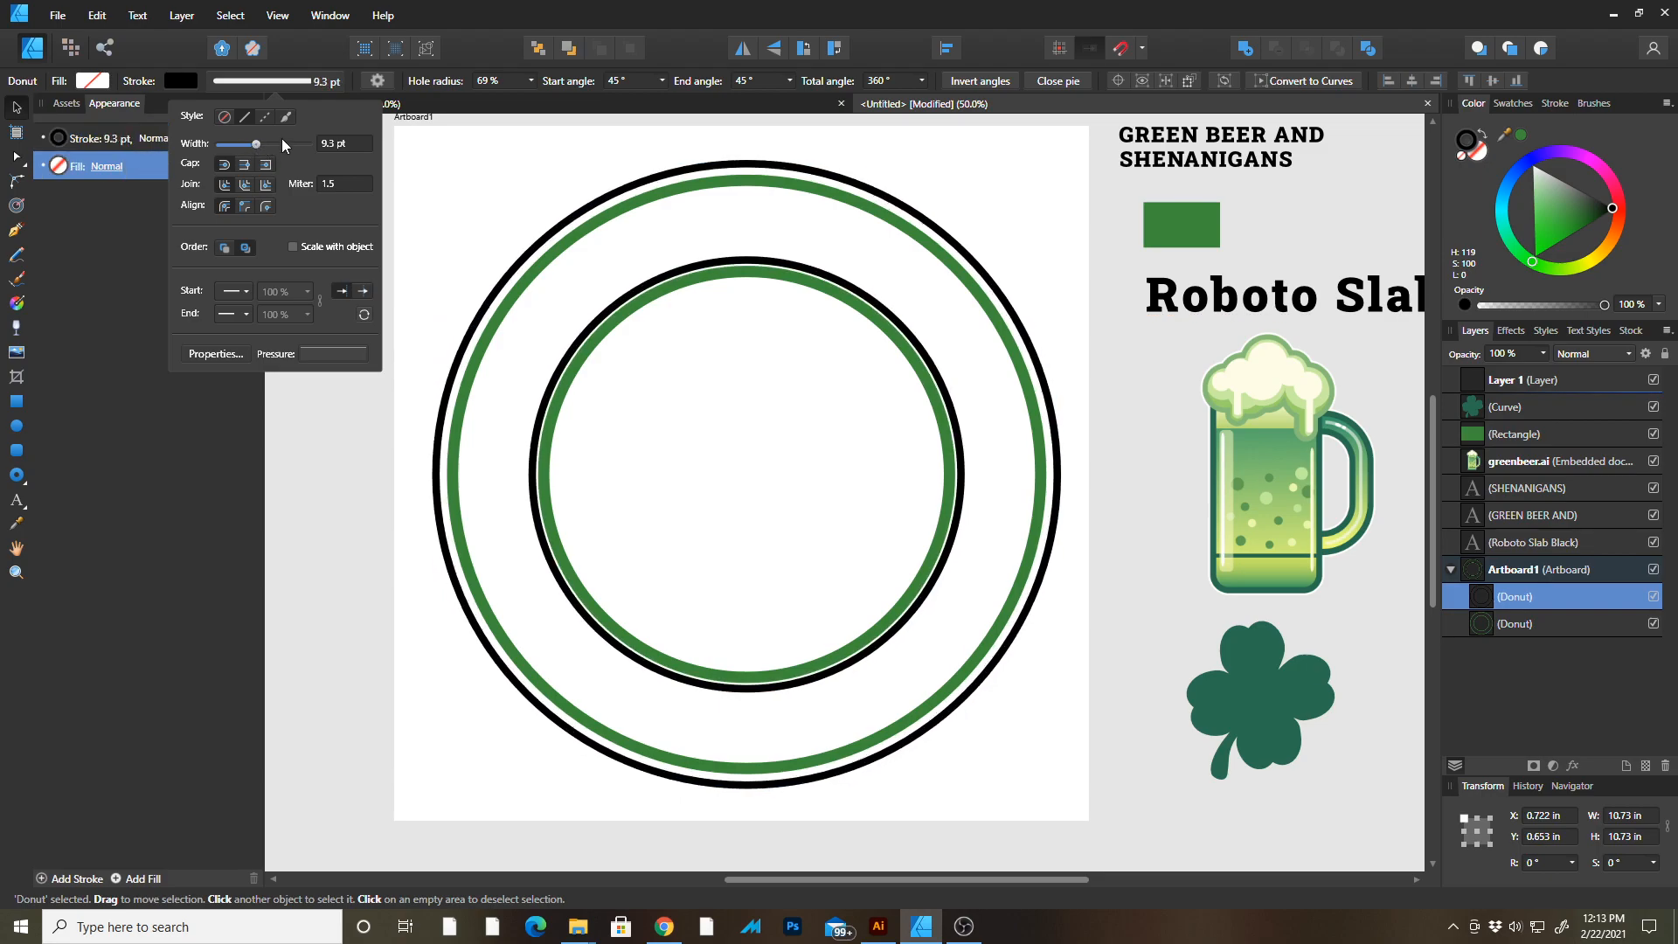
type("9")
key("Return")
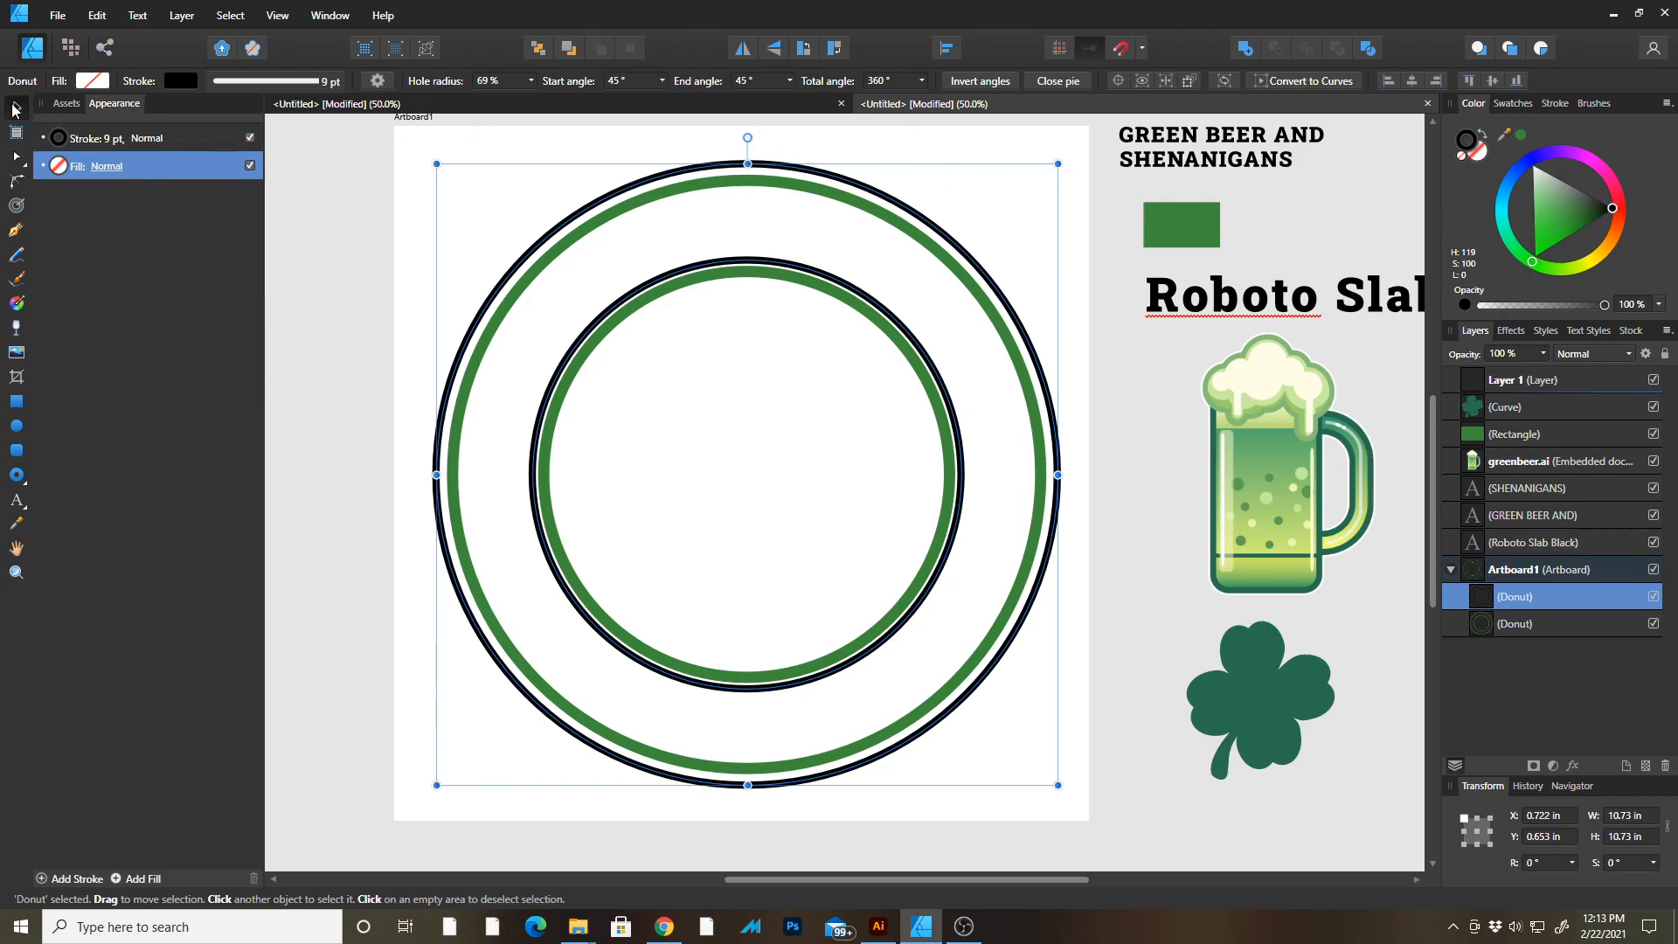
Shrink the outer ring slightly to about 10.66 in and reduce its hole radius to 61%.
left_click_drag(1056, 164, 1055, 163)
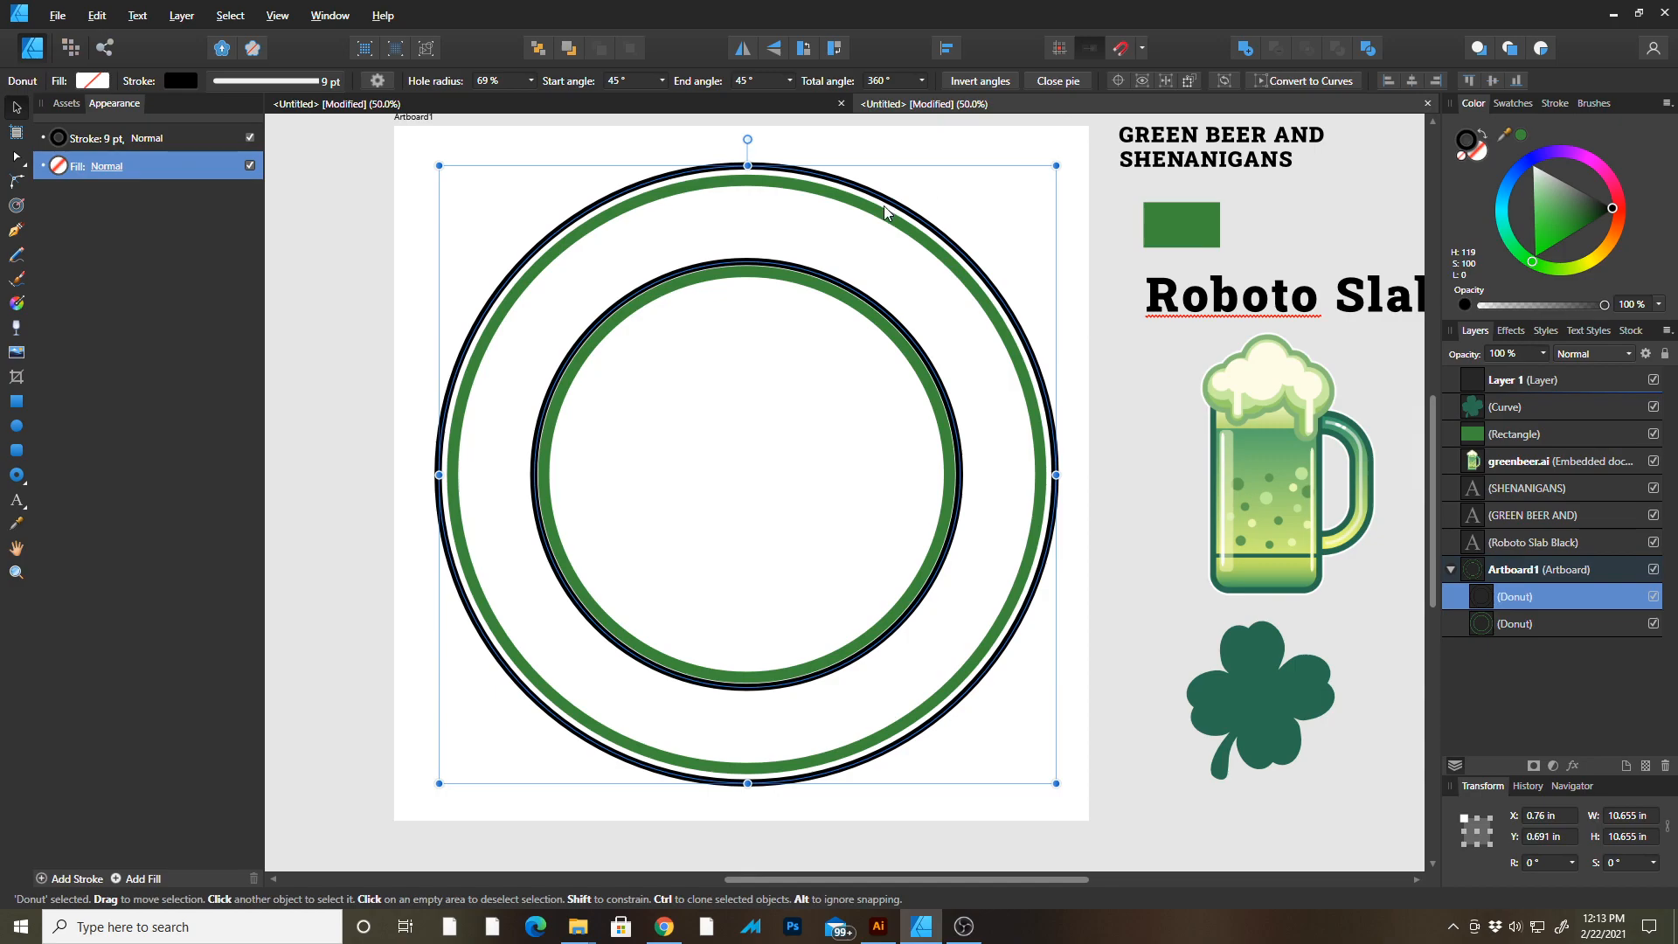
left_click(531, 81)
left_click_drag(536, 100, 525, 102)
left_click(1088, 185)
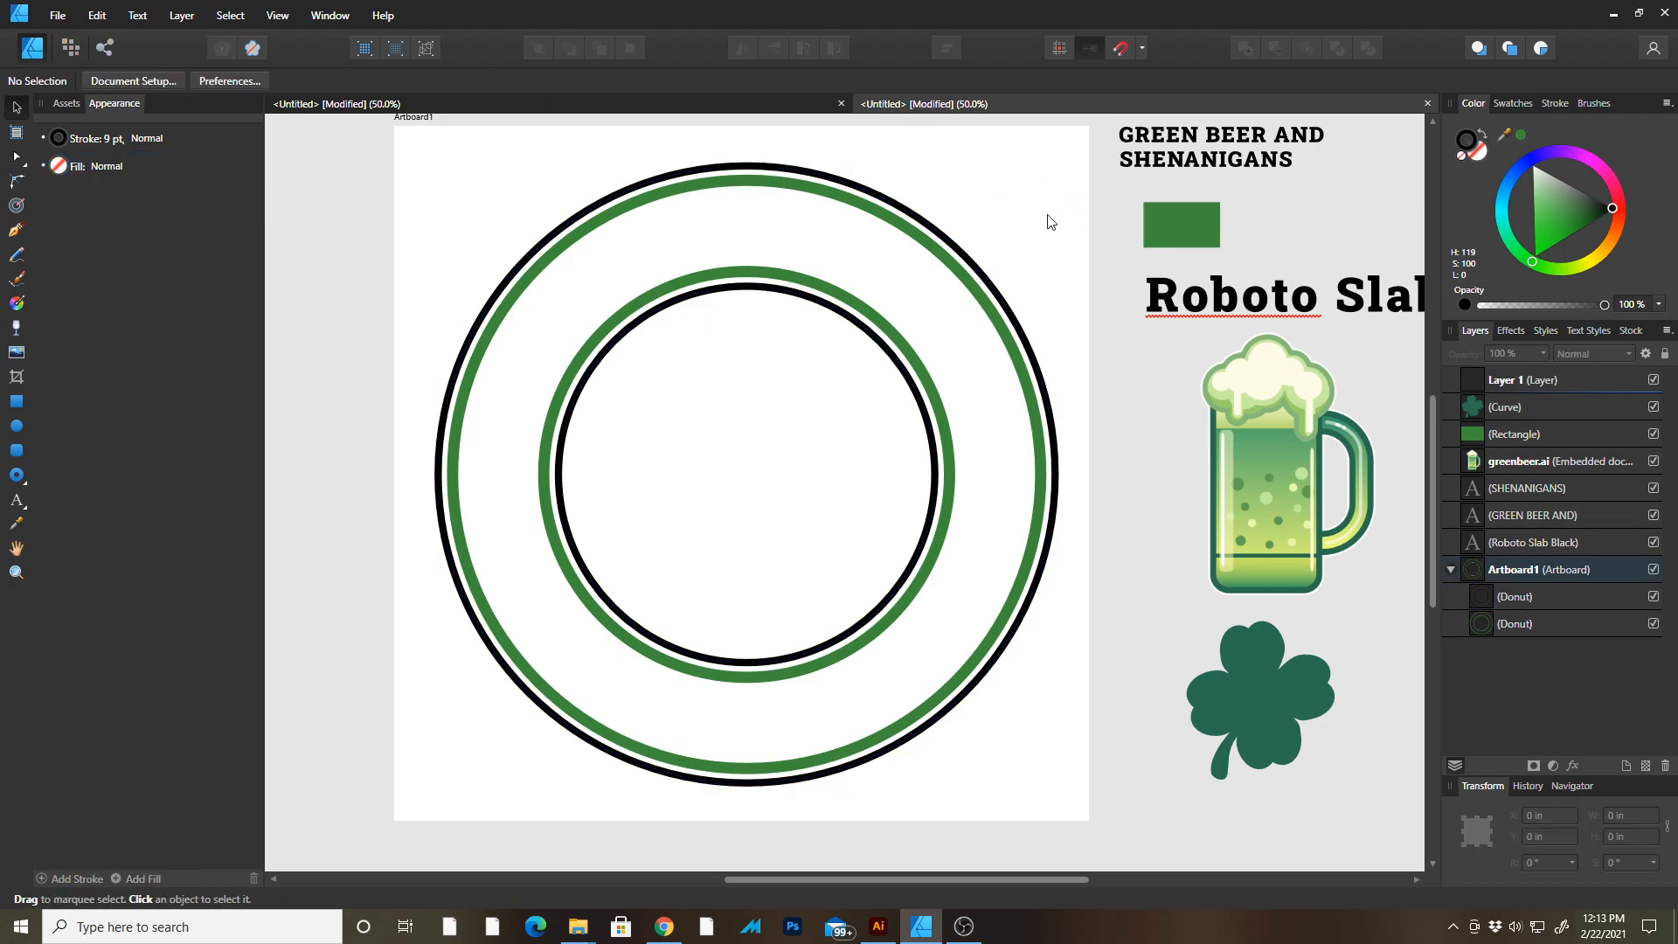
Draw a circle about 8.59 in wide with a 9 pt green stroke between the inner and outer rings.
key("Tab")
scroll(951, 160, "up", 3)
left_click_drag(959, 164, 975, 188)
left_click_drag(1012, 305, 947, 266)
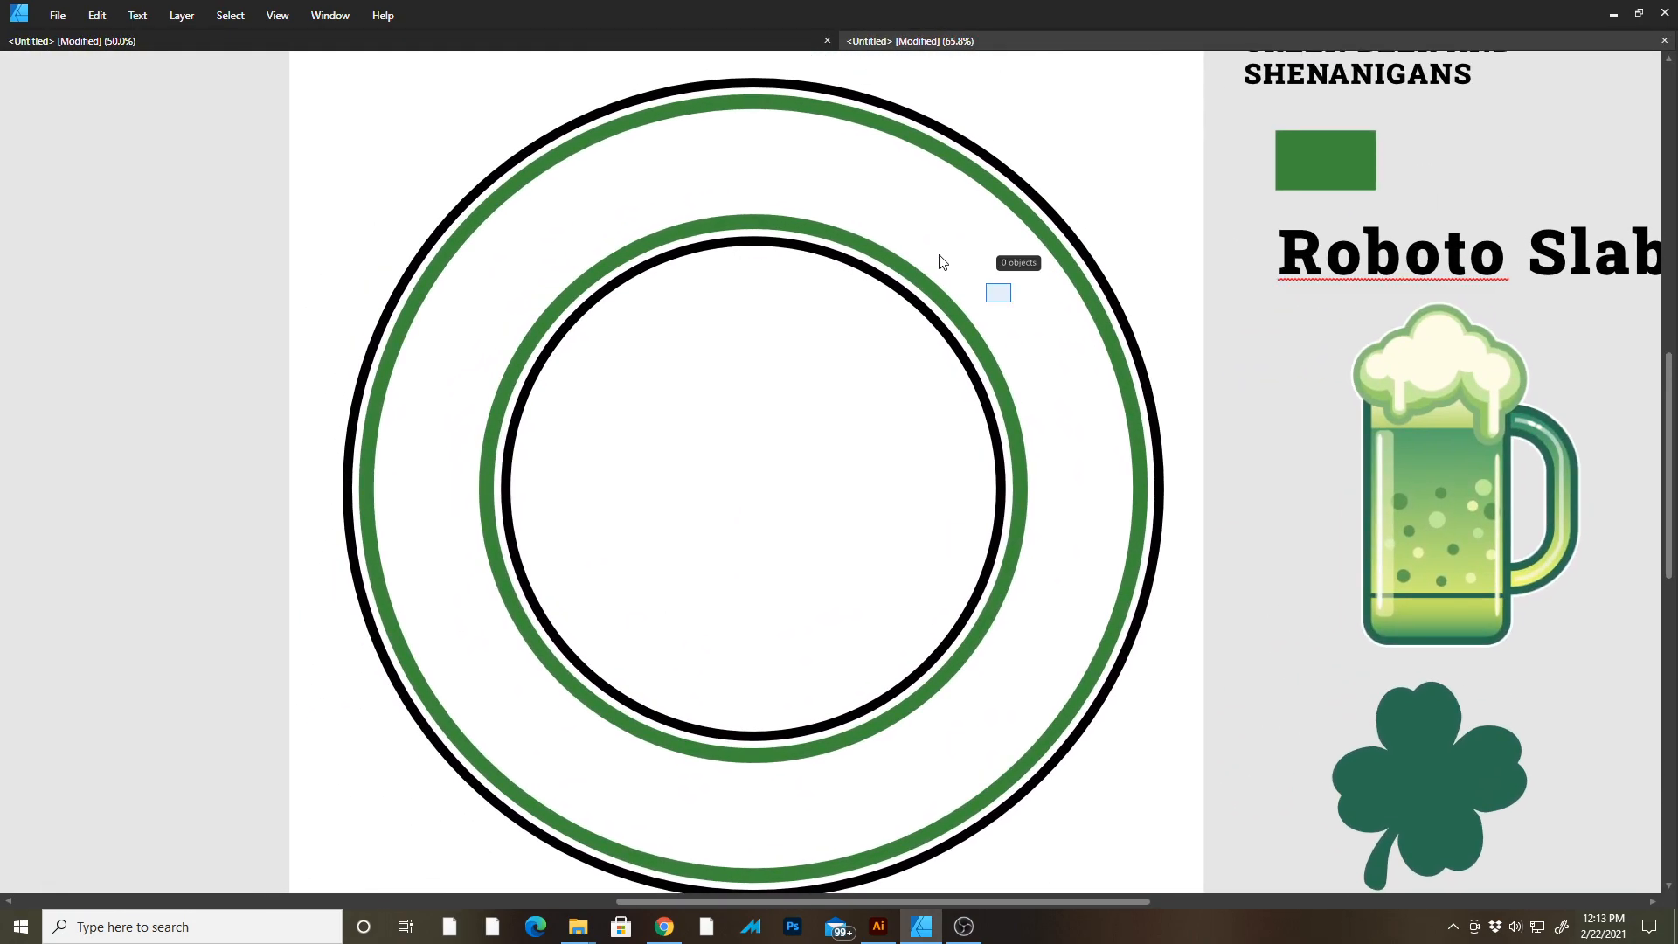
left_click_drag(950, 367, 719, 218)
left_click_drag(900, 321, 872, 269)
key("Tab")
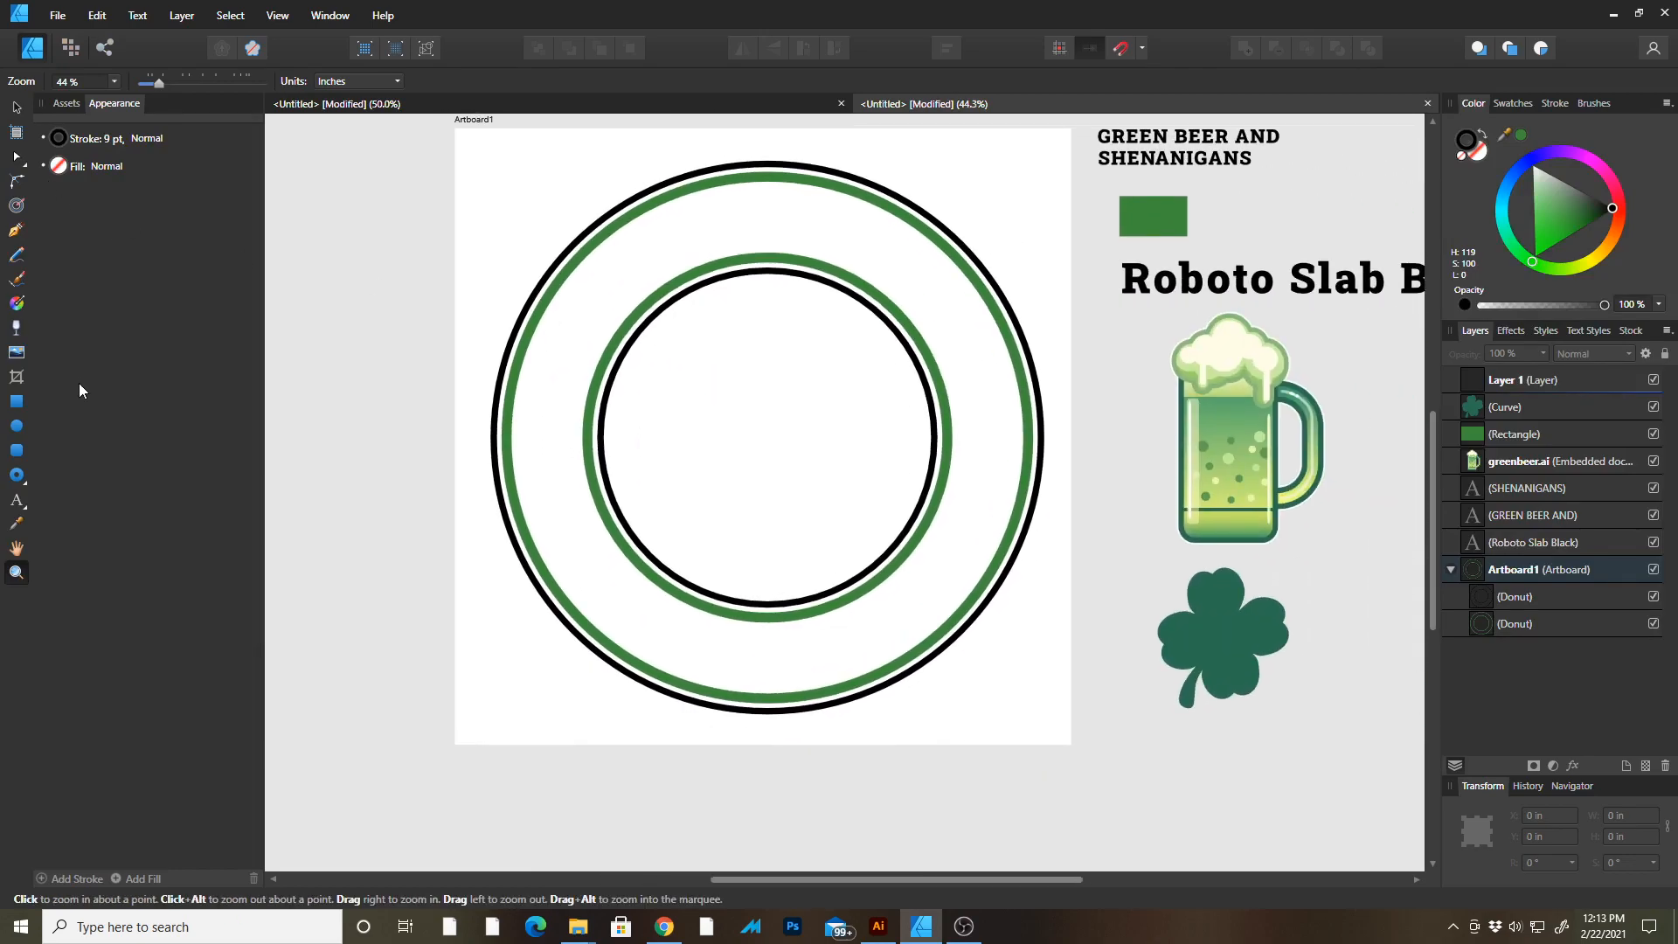
left_click(16, 430)
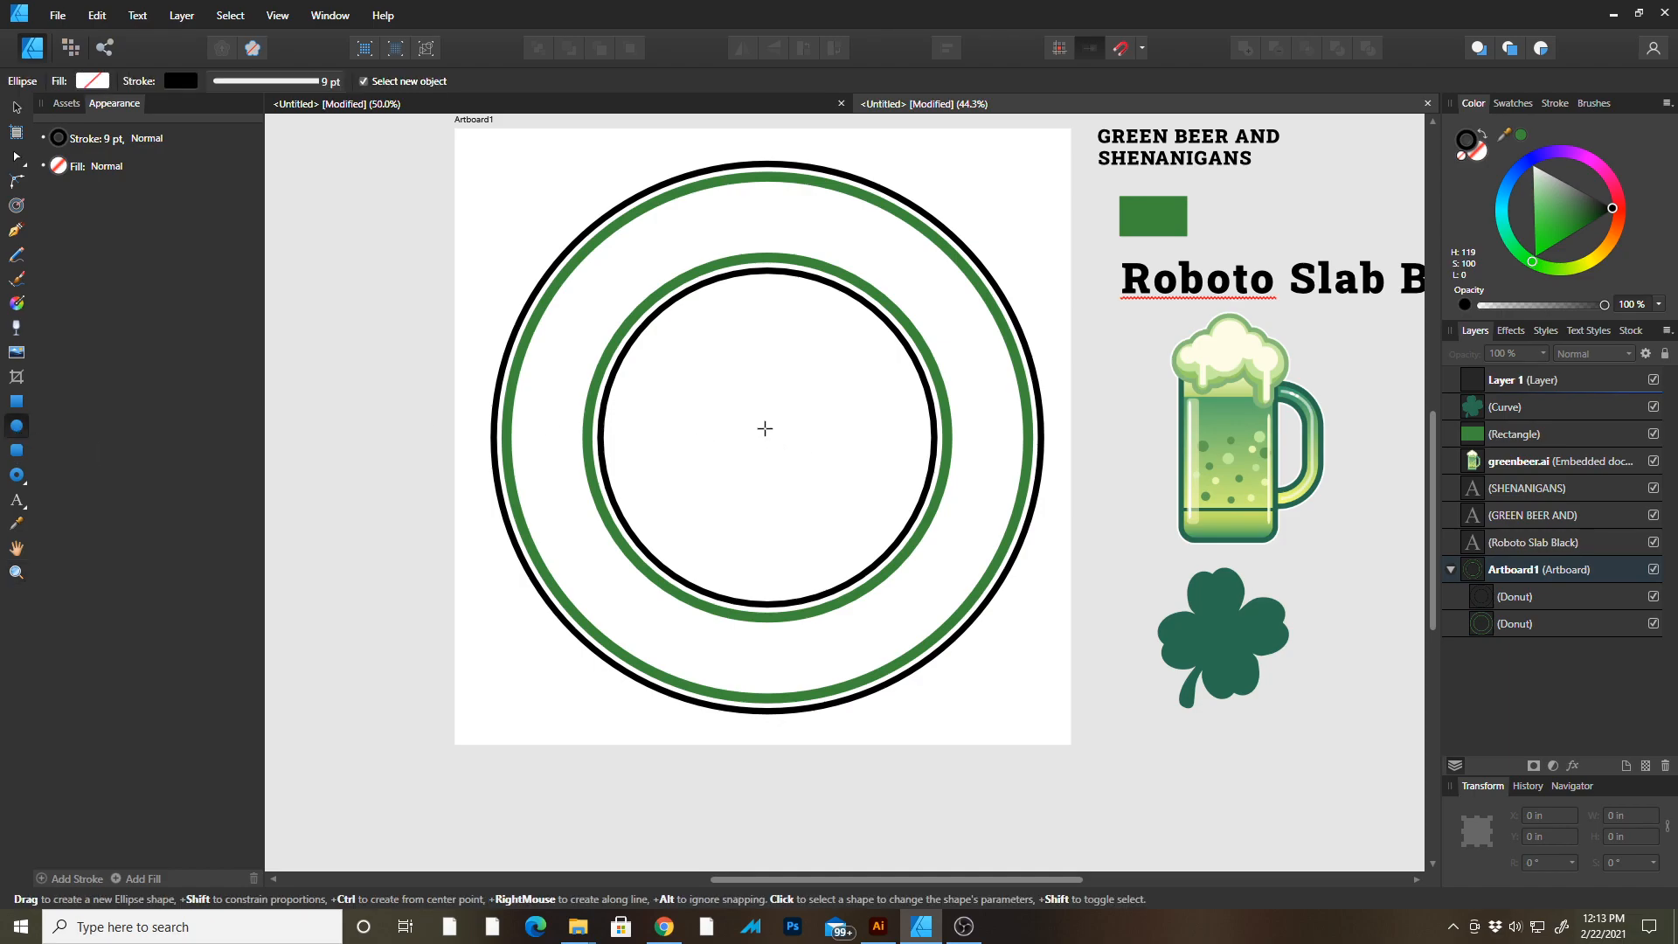
left_click(923, 375)
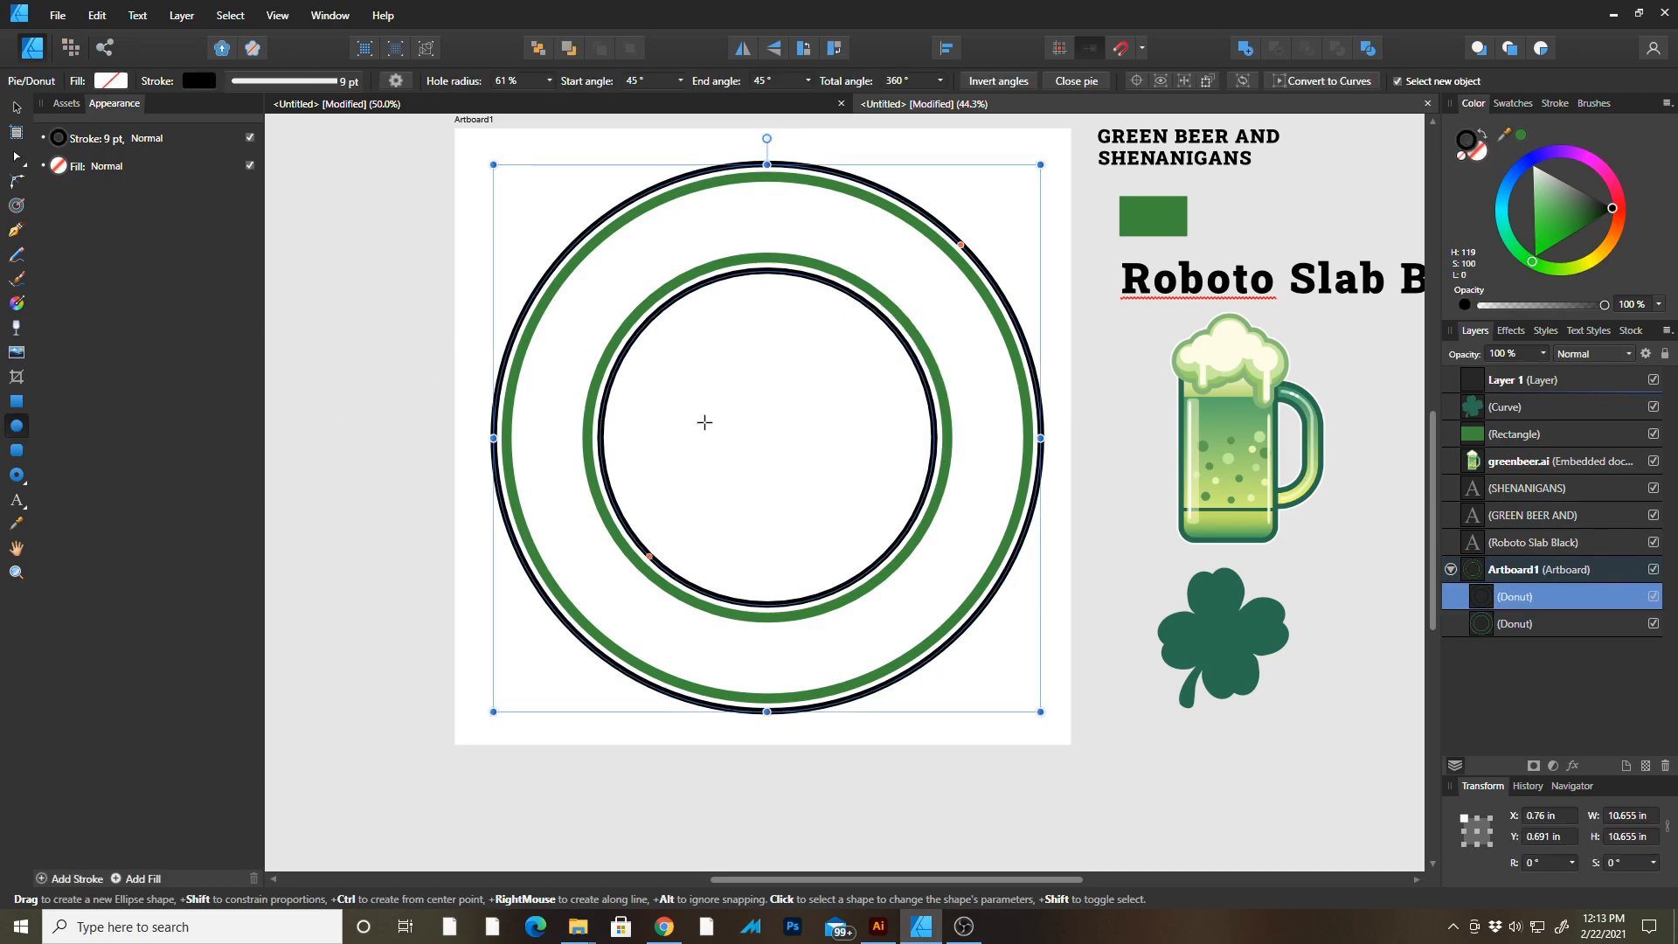
left_click_drag(773, 432, 1059, 584)
key("v")
left_click_drag(1031, 191, 428, 646)
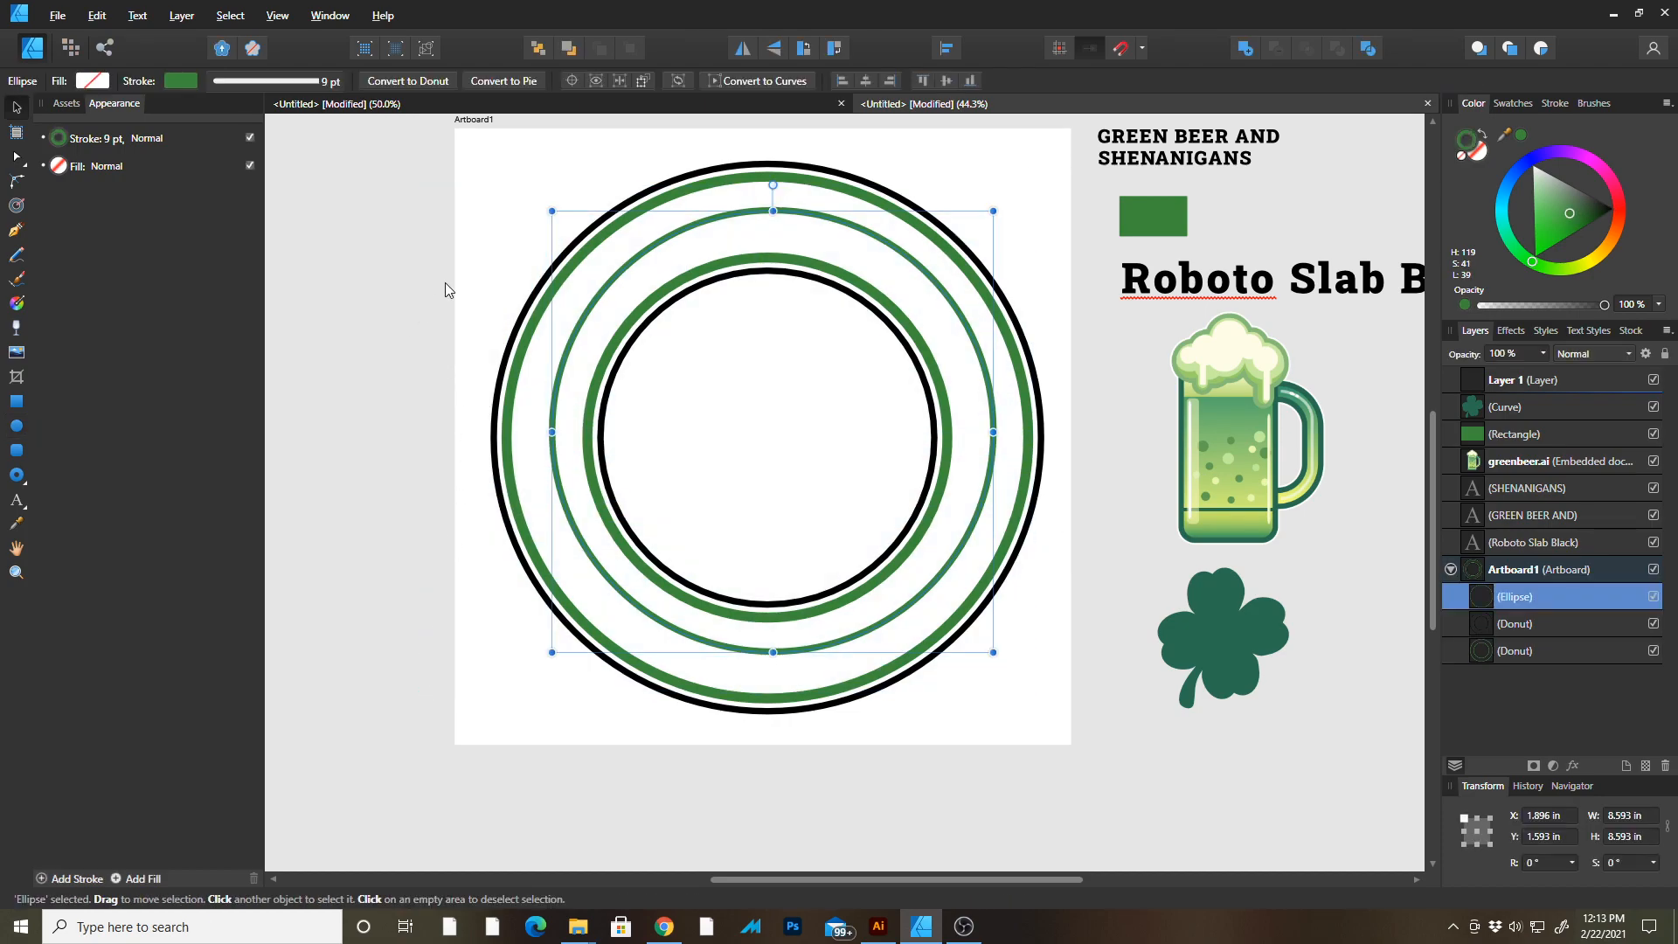
left_click(484, 285)
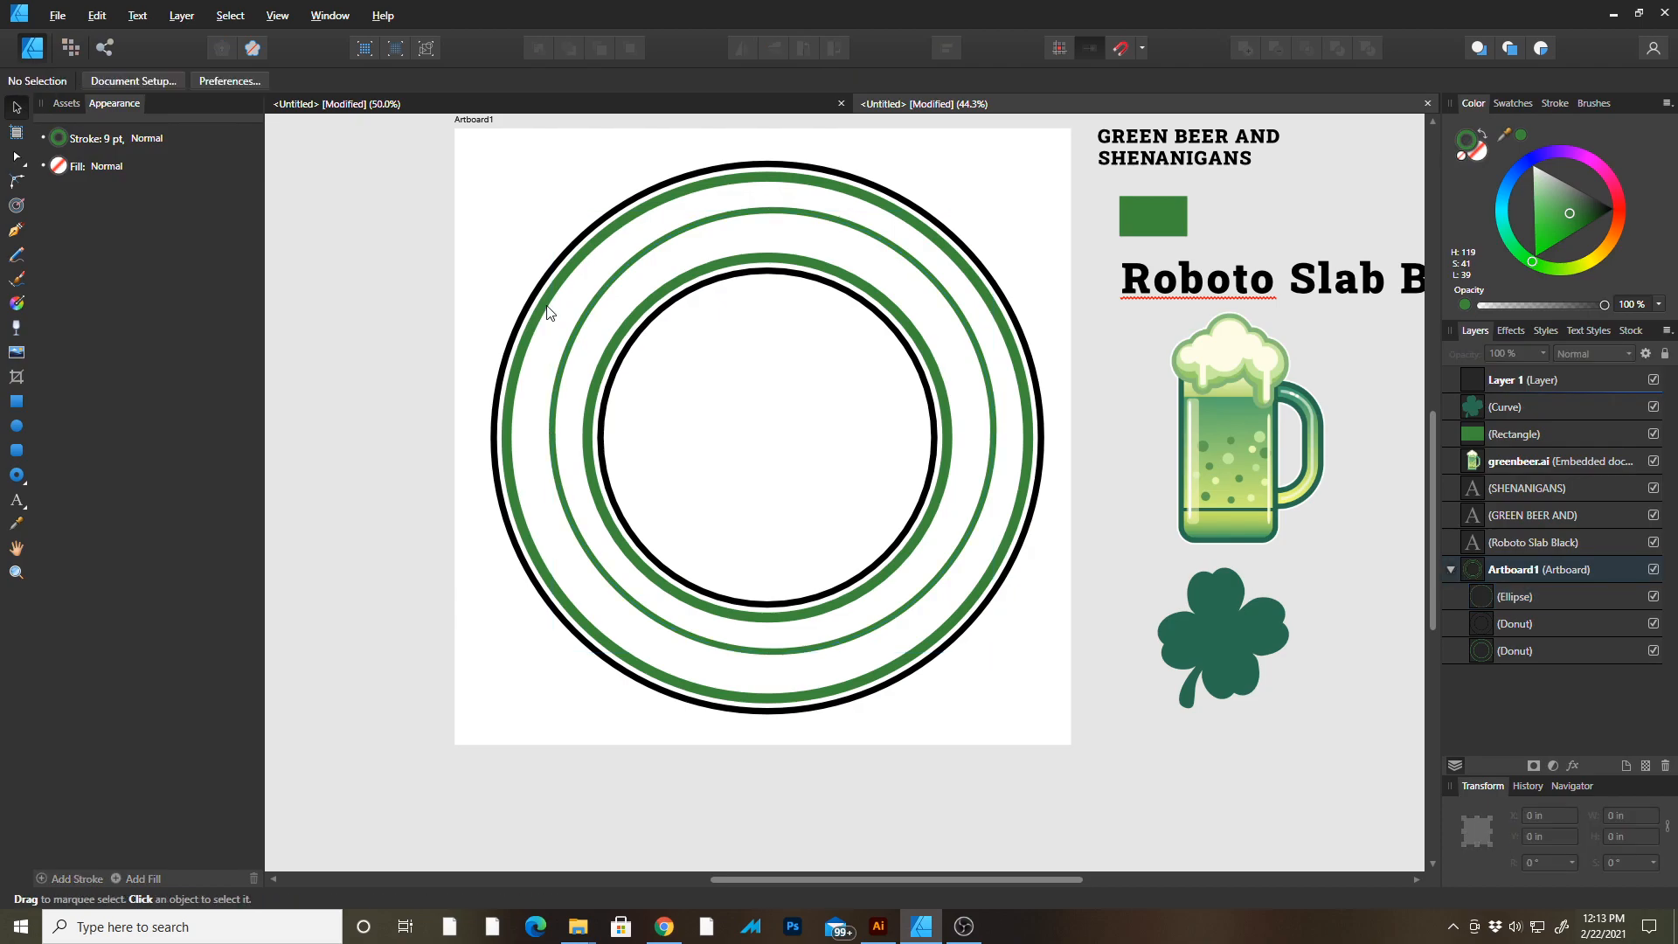
left_click(546, 312)
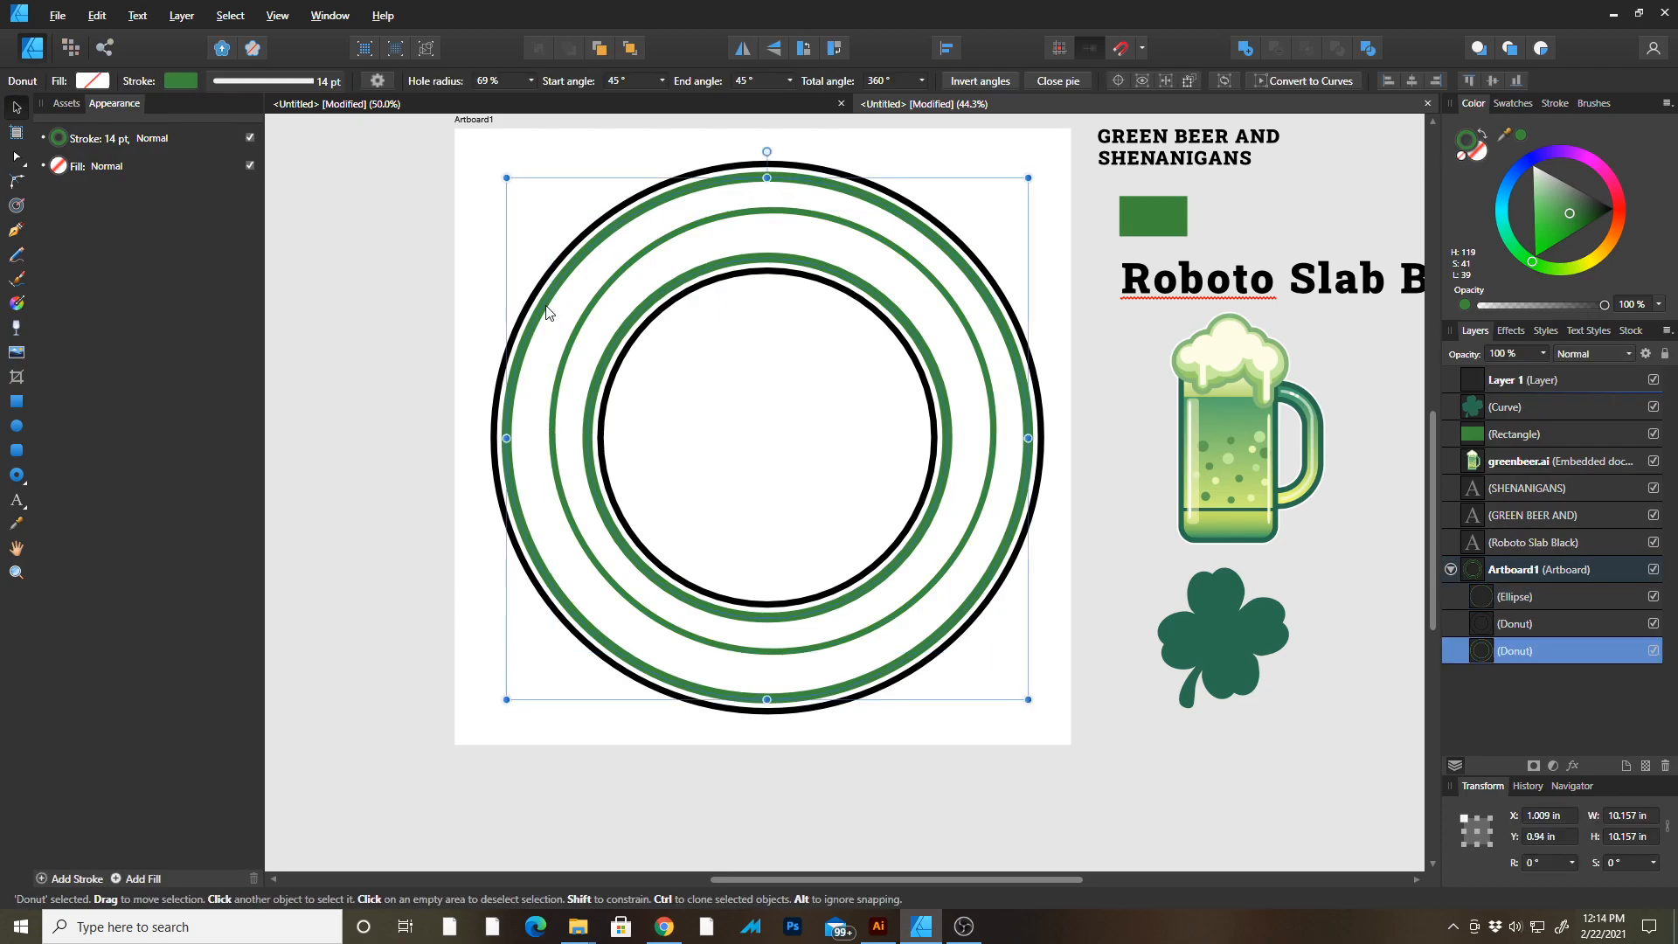
left_click(275, 9)
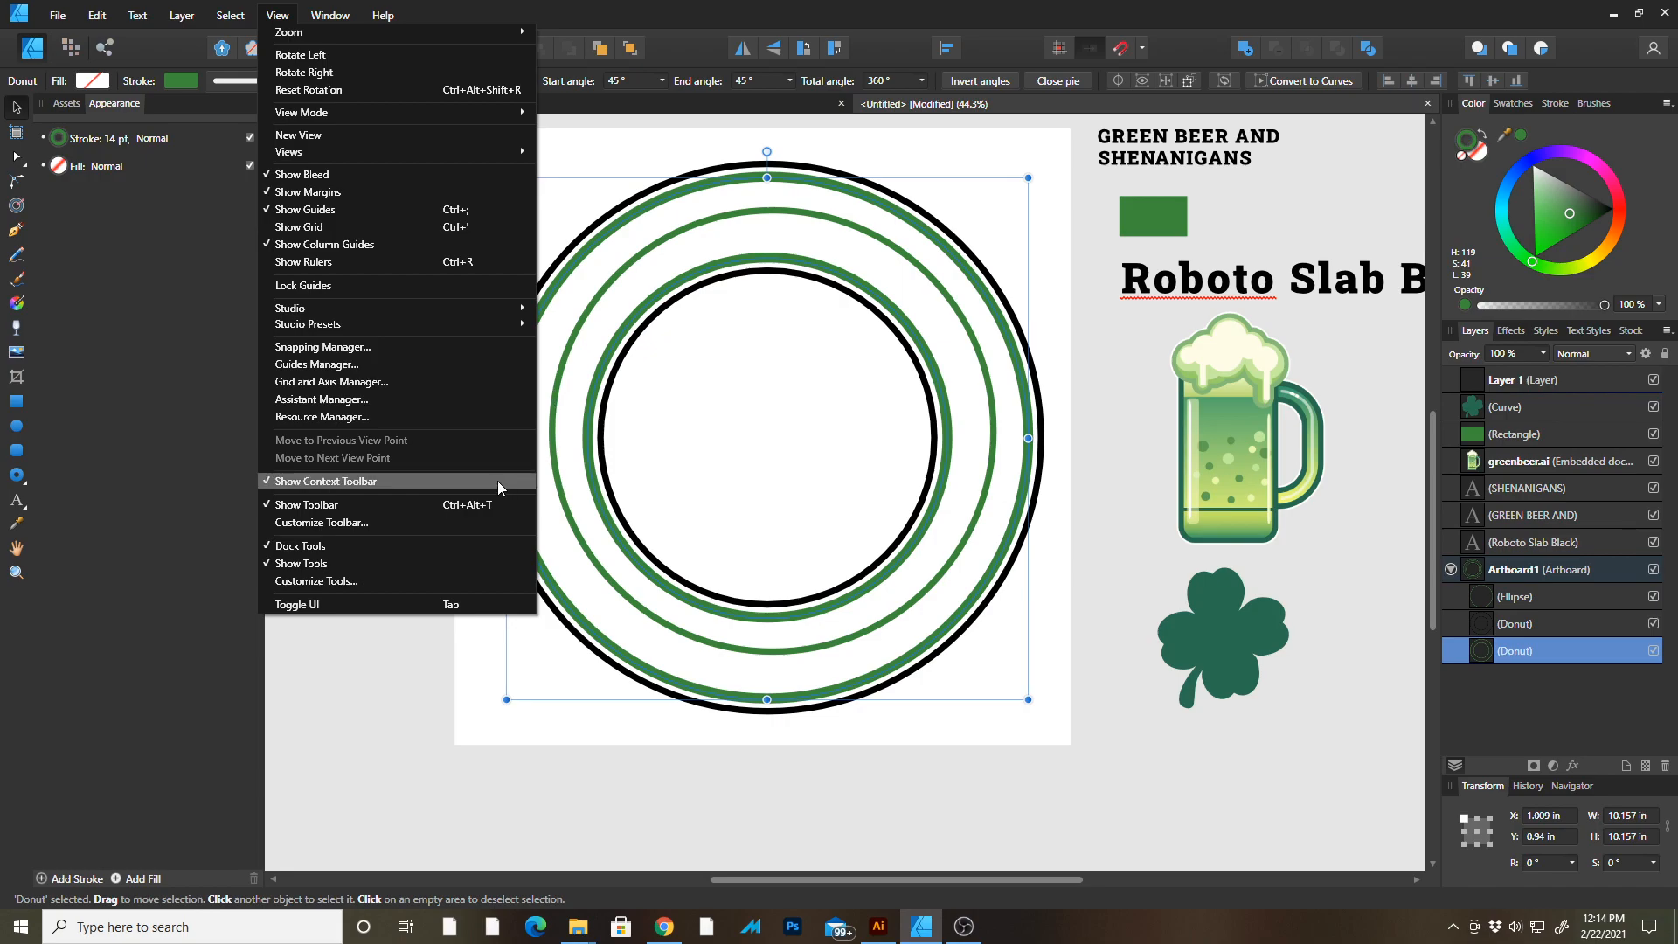
left_click(359, 648)
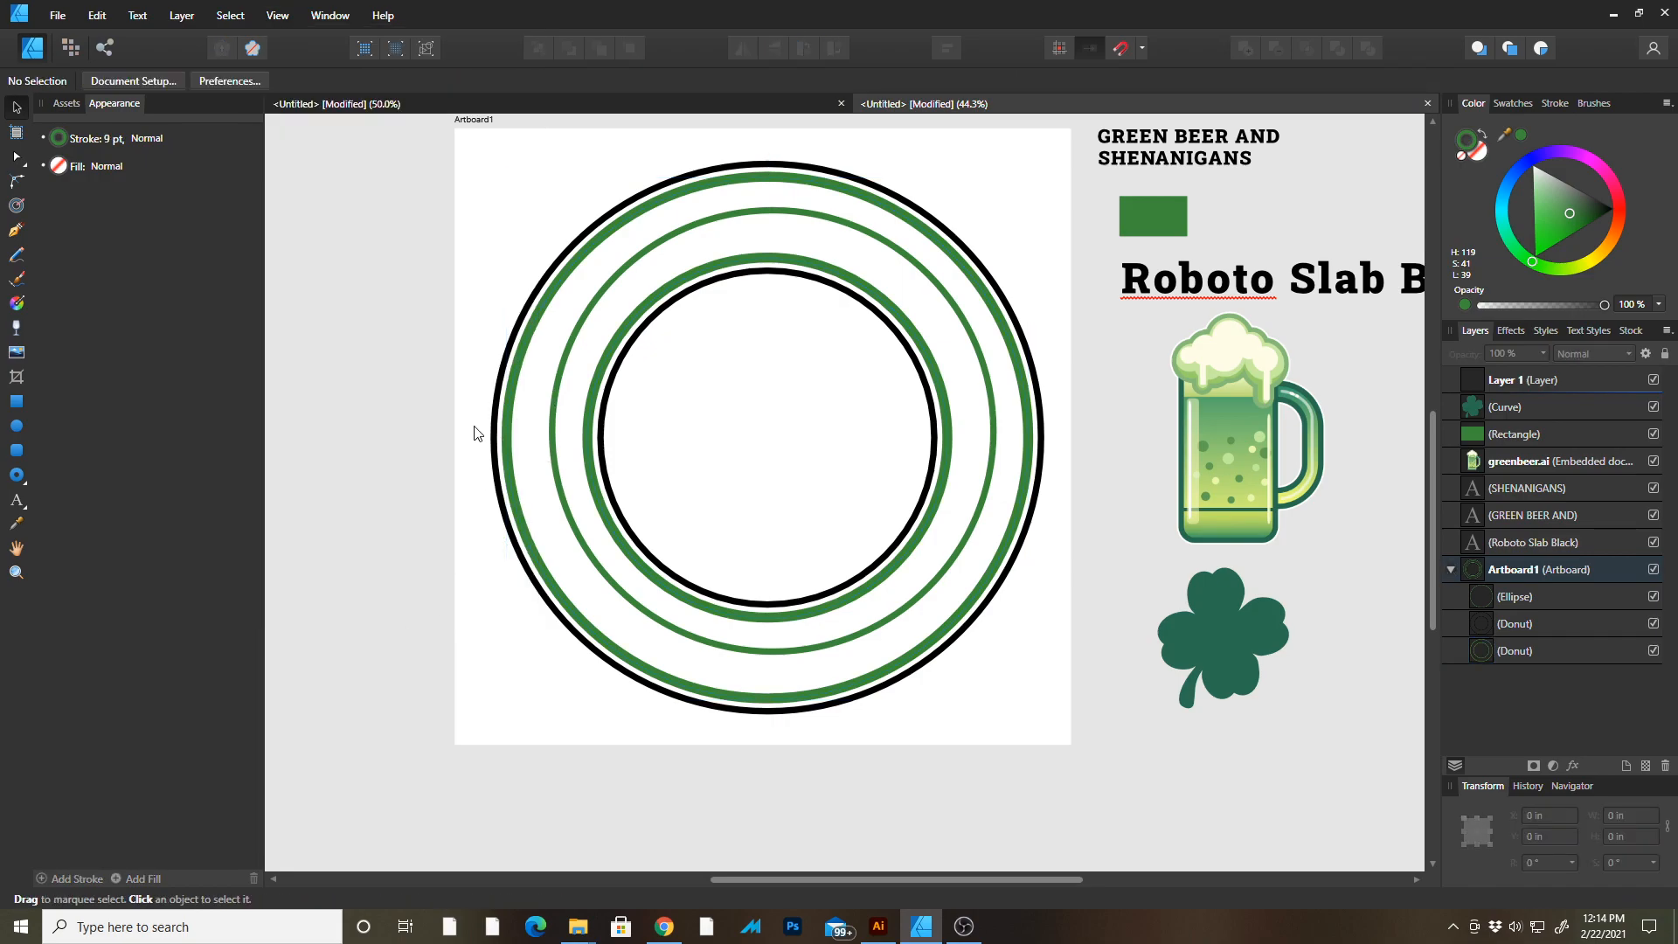
Select both rings and the new circle, then align them to each other's horizontal and vertical centres.
left_click(557, 280)
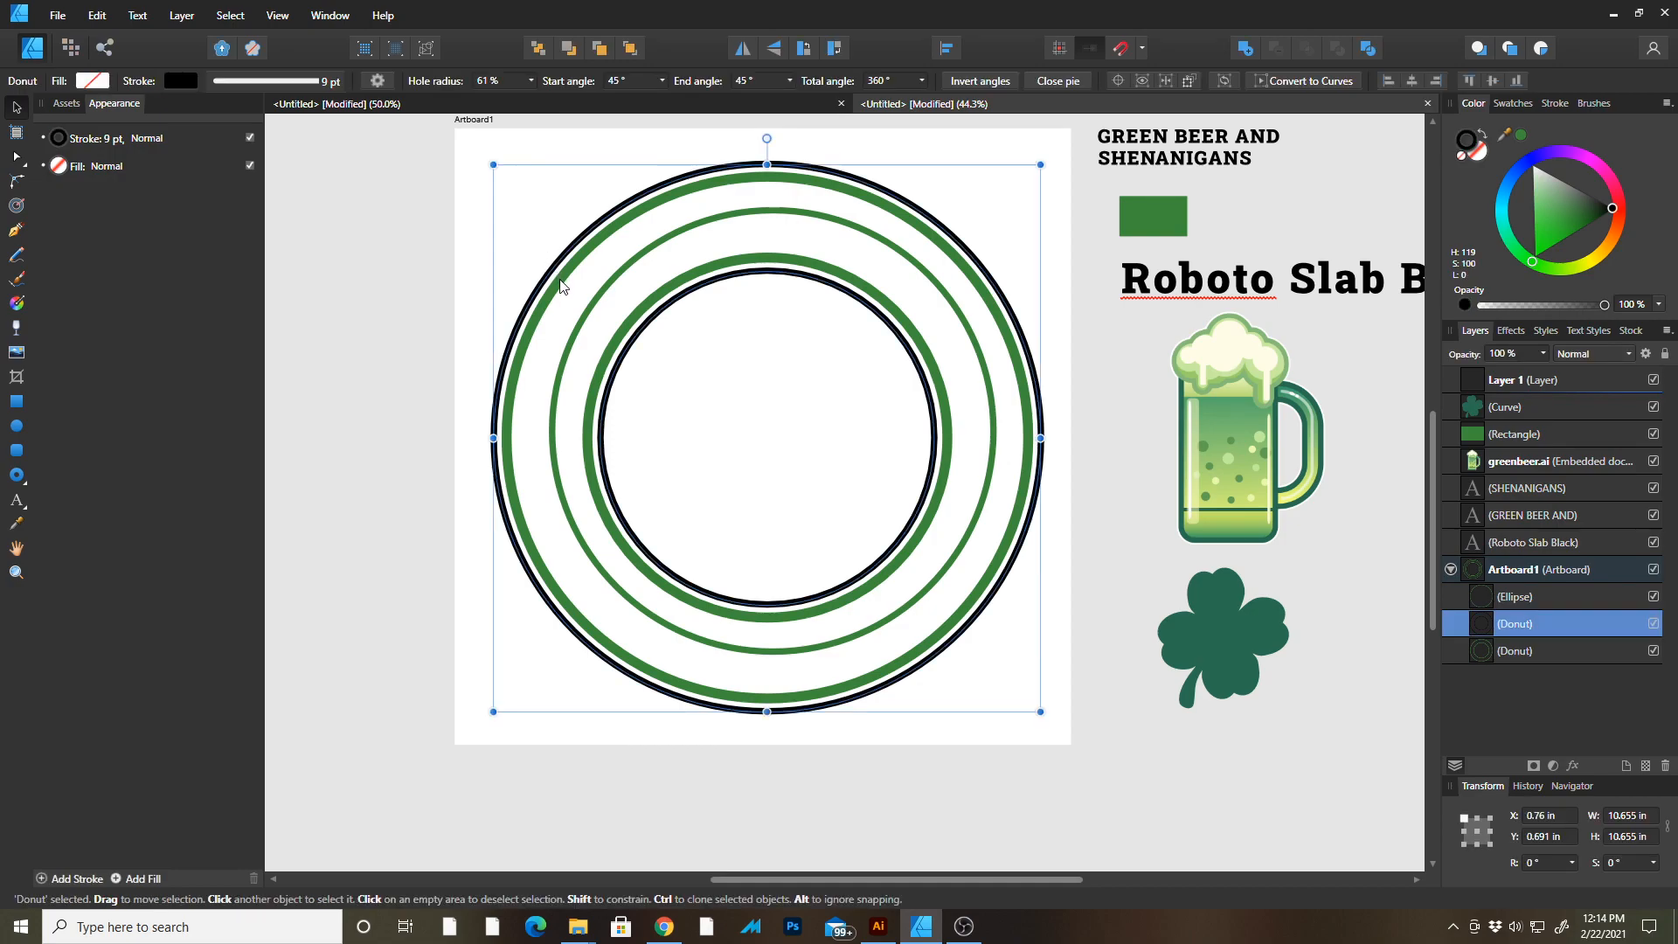
left_click(561, 287, "shift")
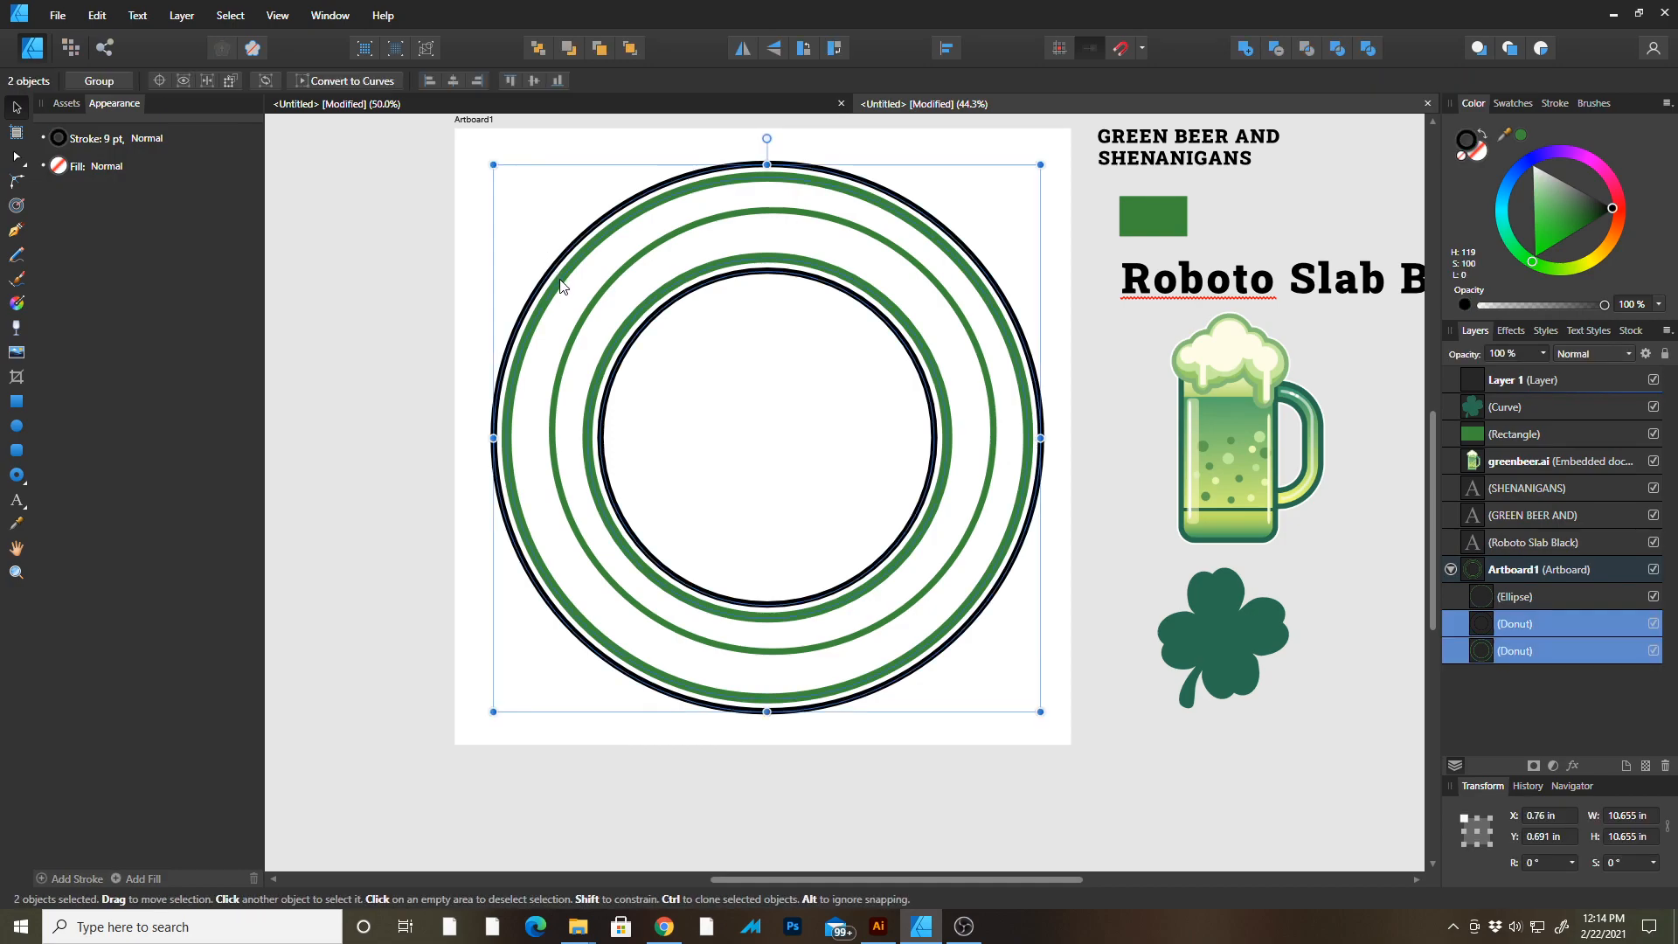
left_click(656, 251, "shift")
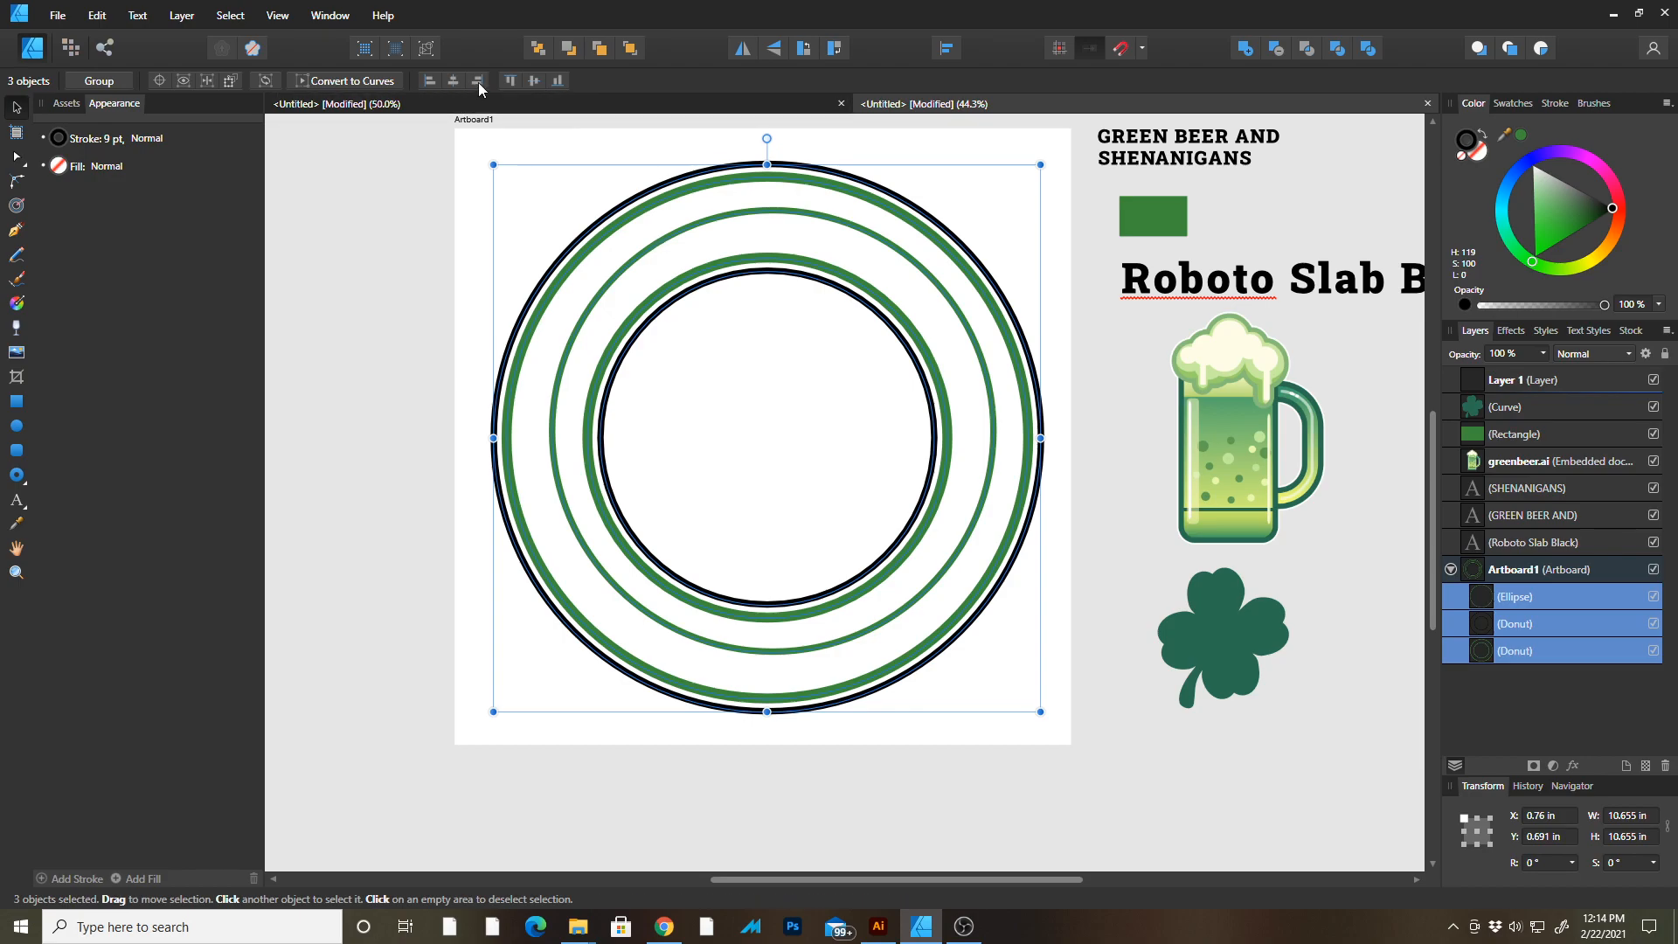
left_click(453, 80)
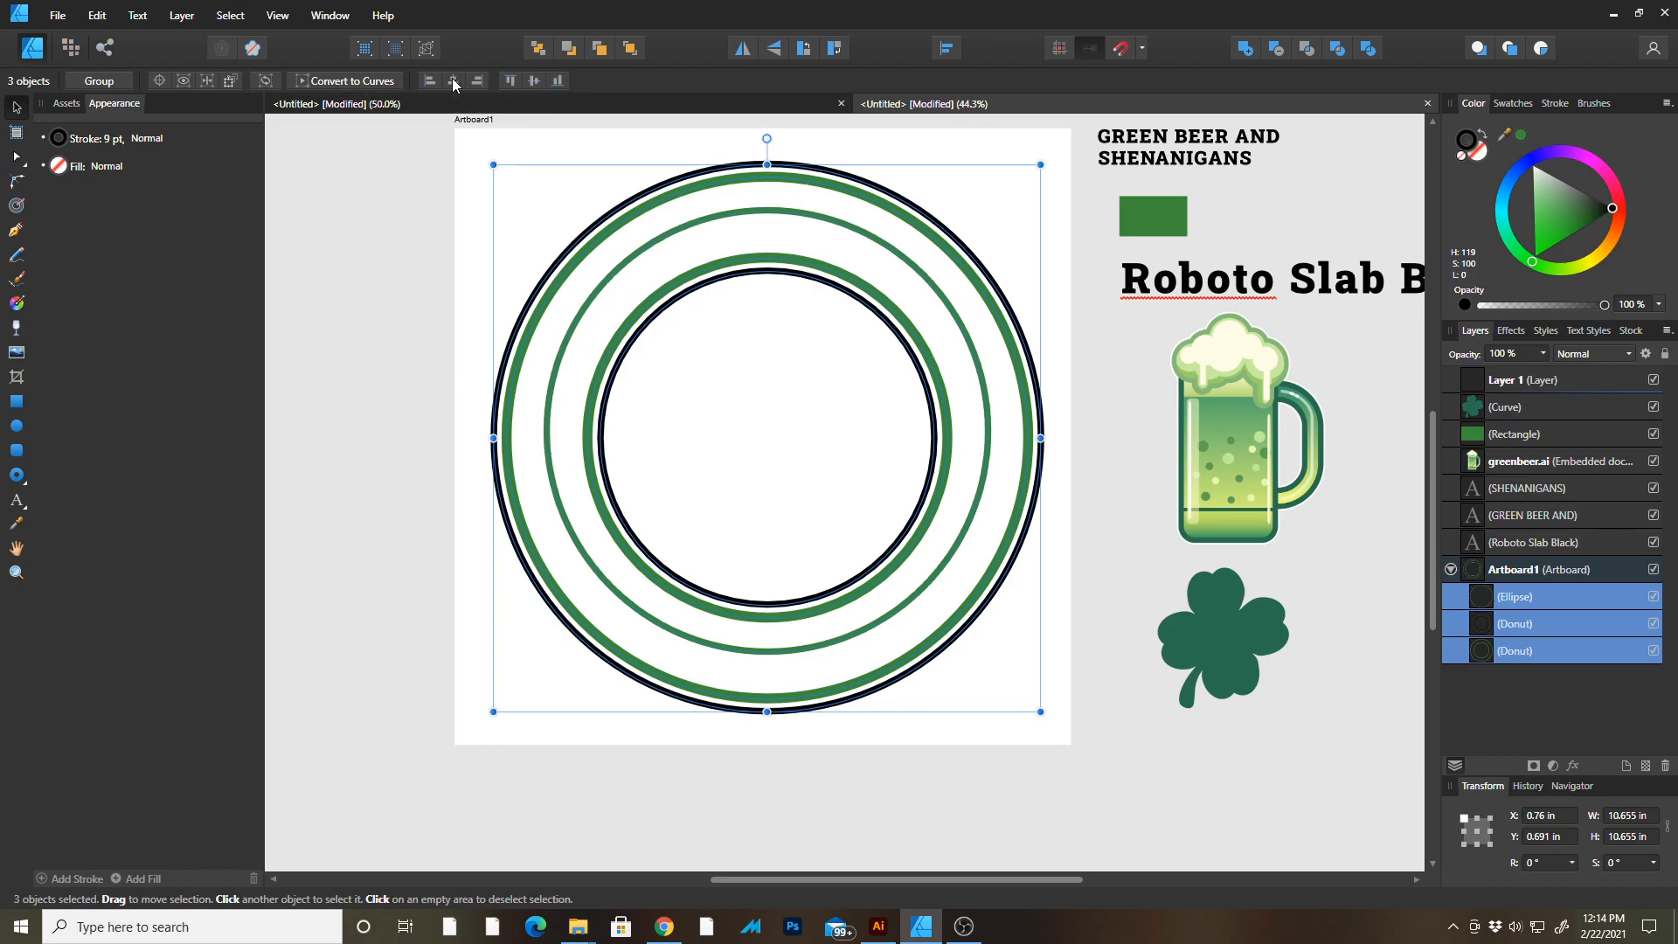
left_click(533, 81)
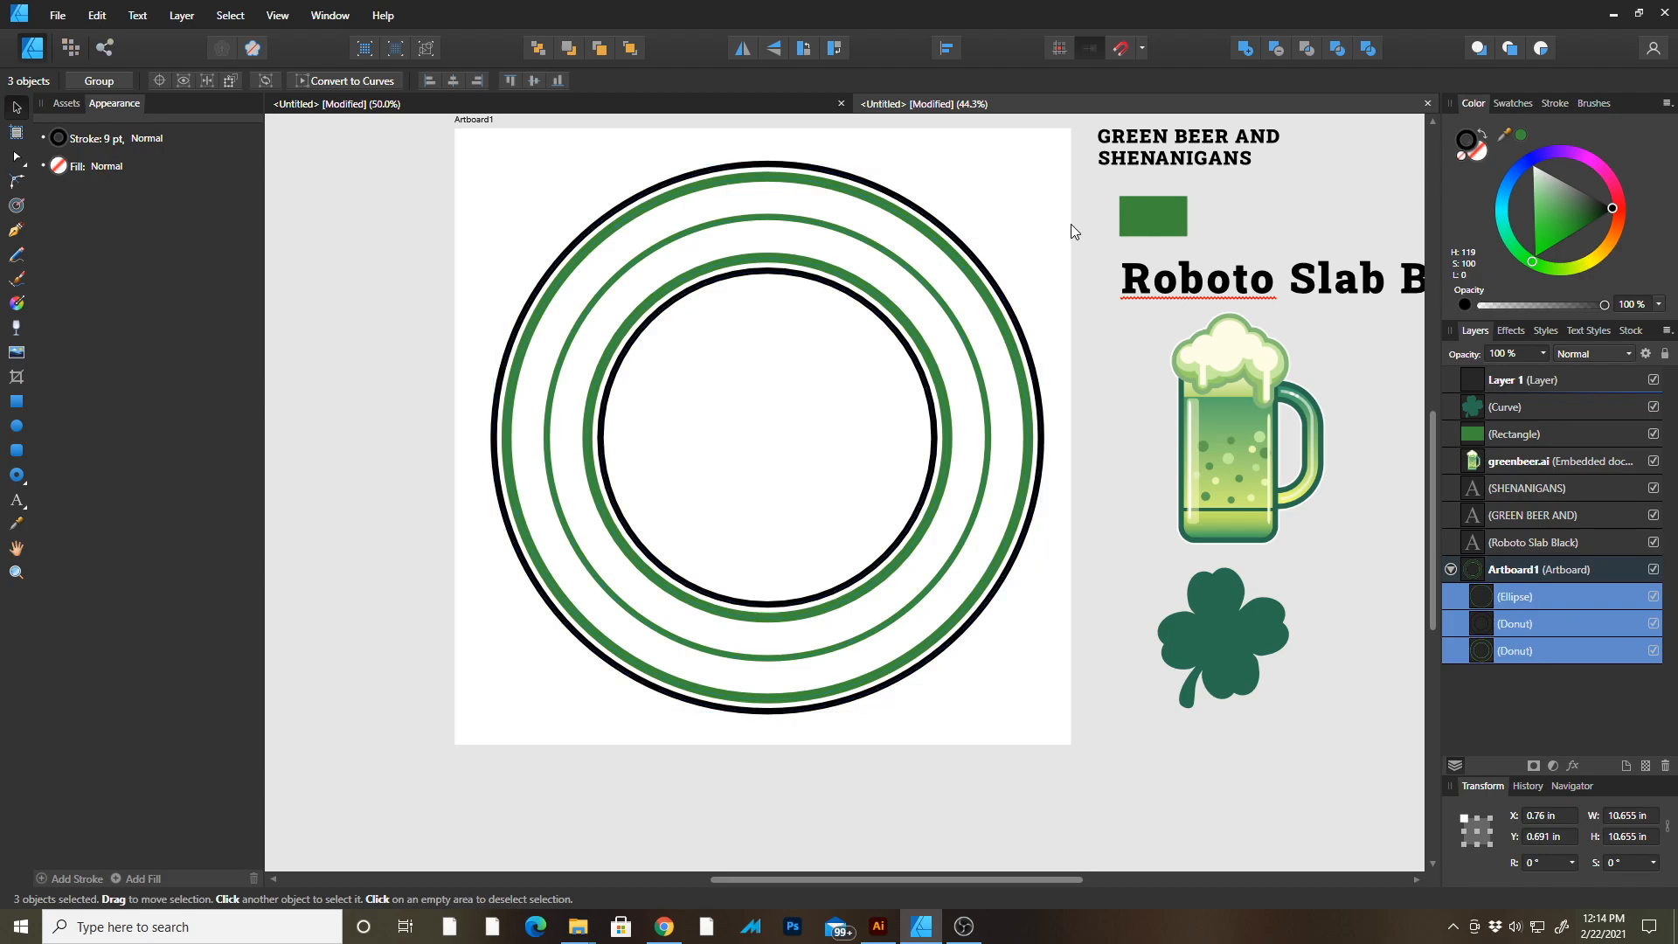
left_click(1079, 532)
left_click(951, 575)
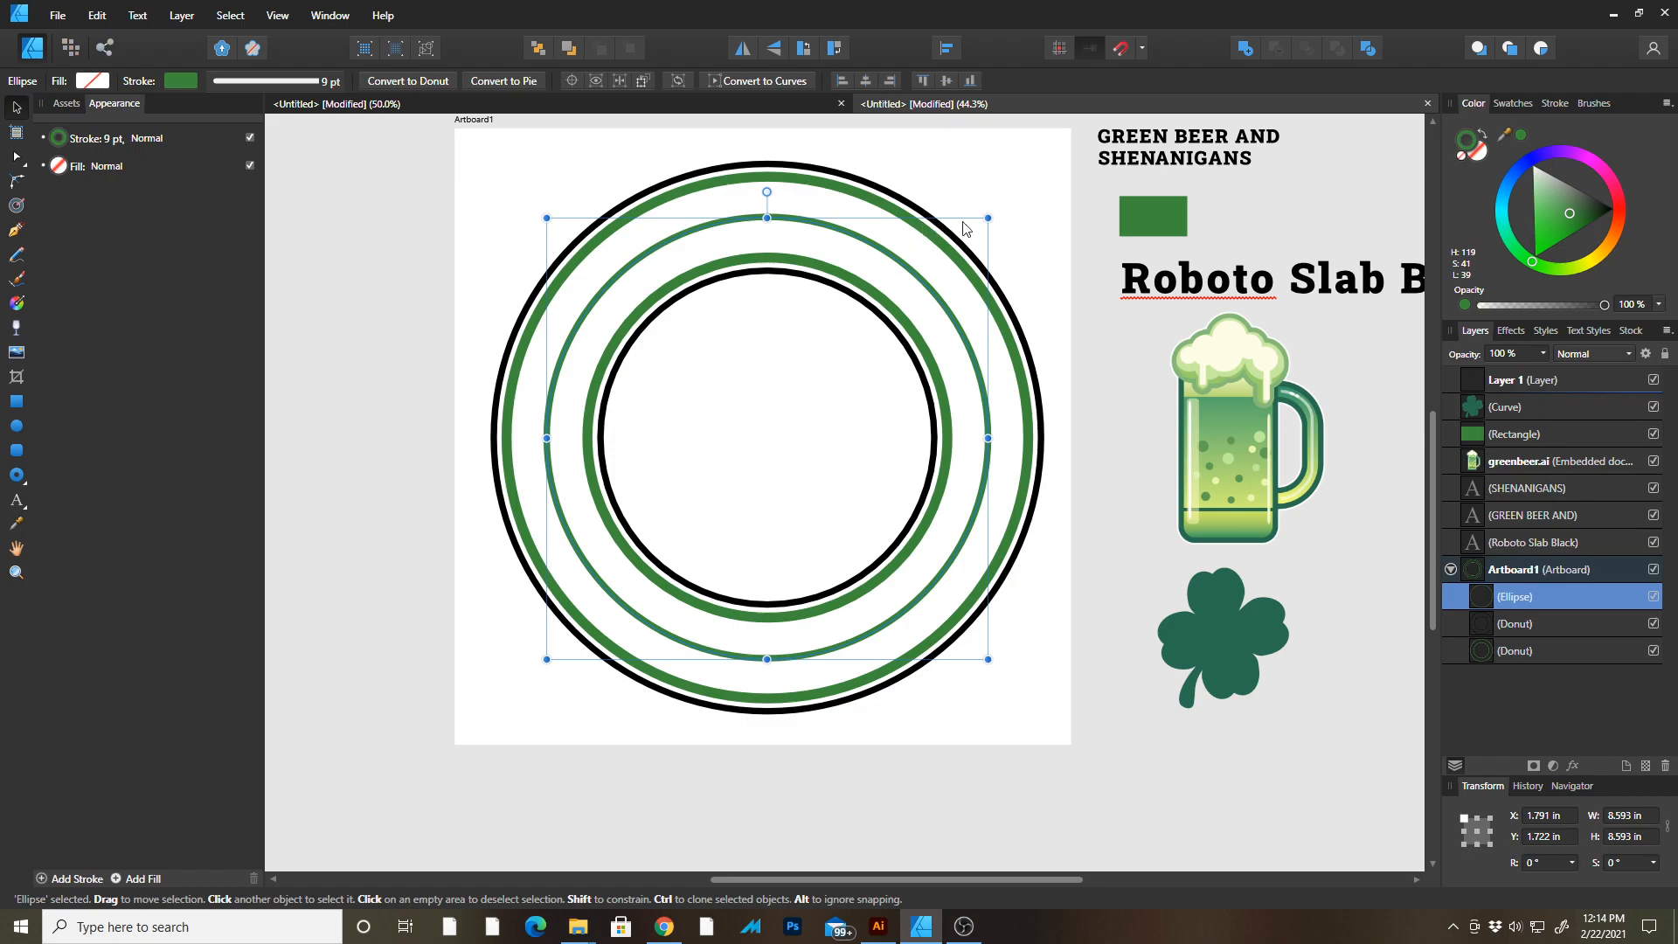
Enlarge the middle circle slightly to about 8.68 in and convert it to curves.
left_click_drag(991, 216, 993, 213)
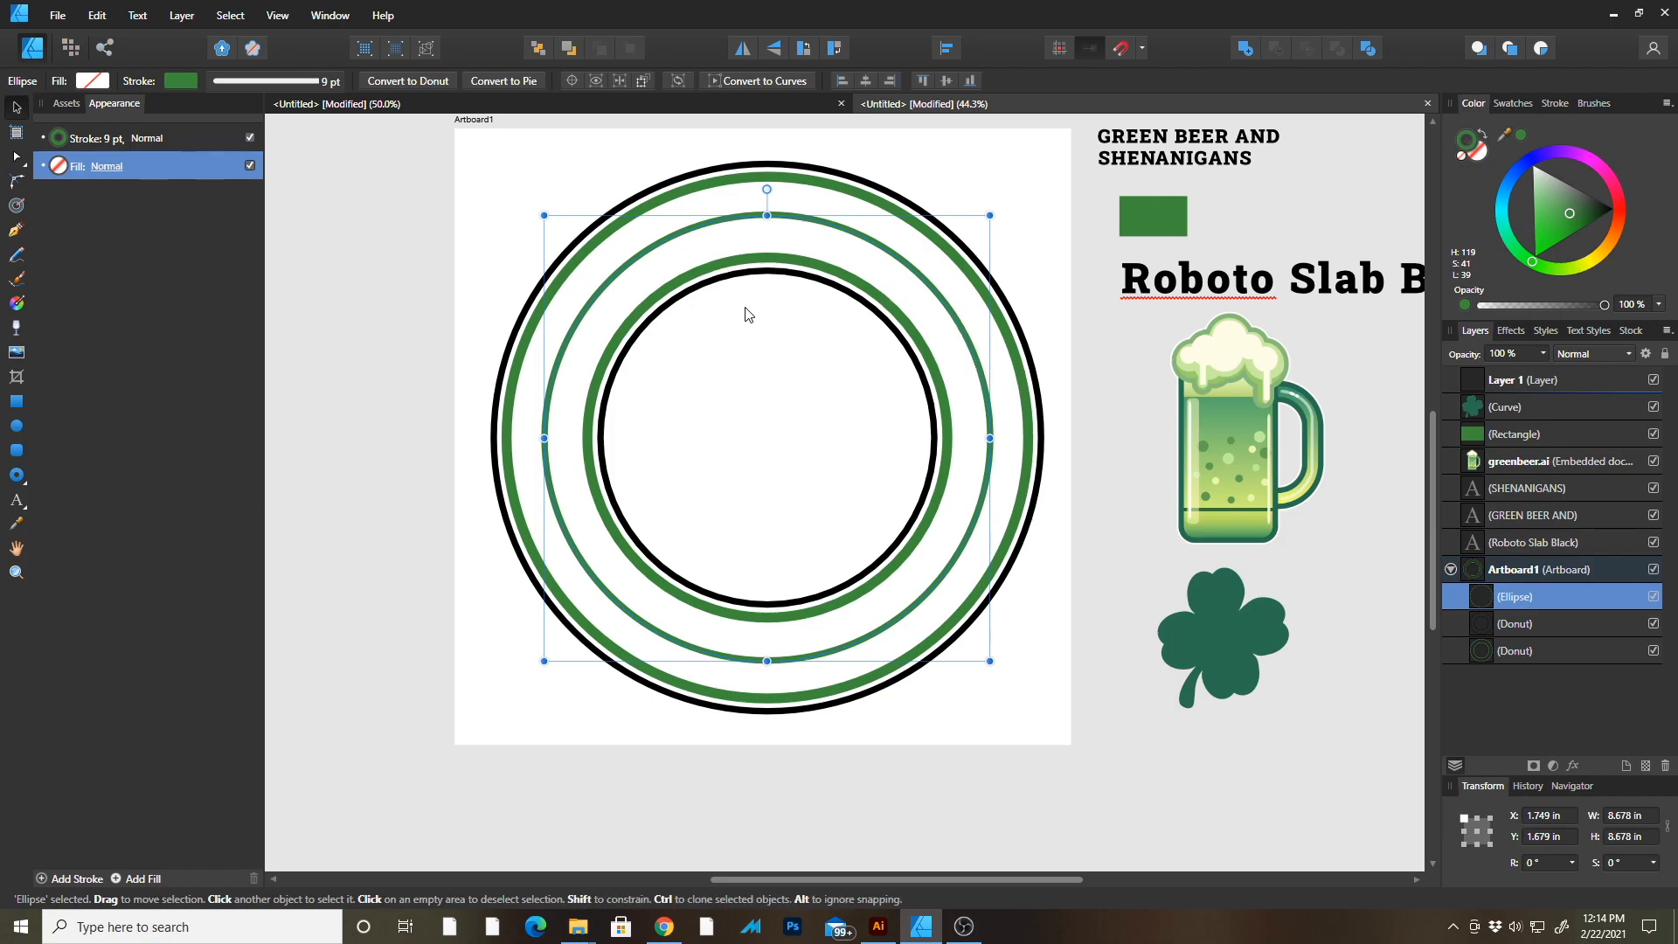
right_click(714, 230)
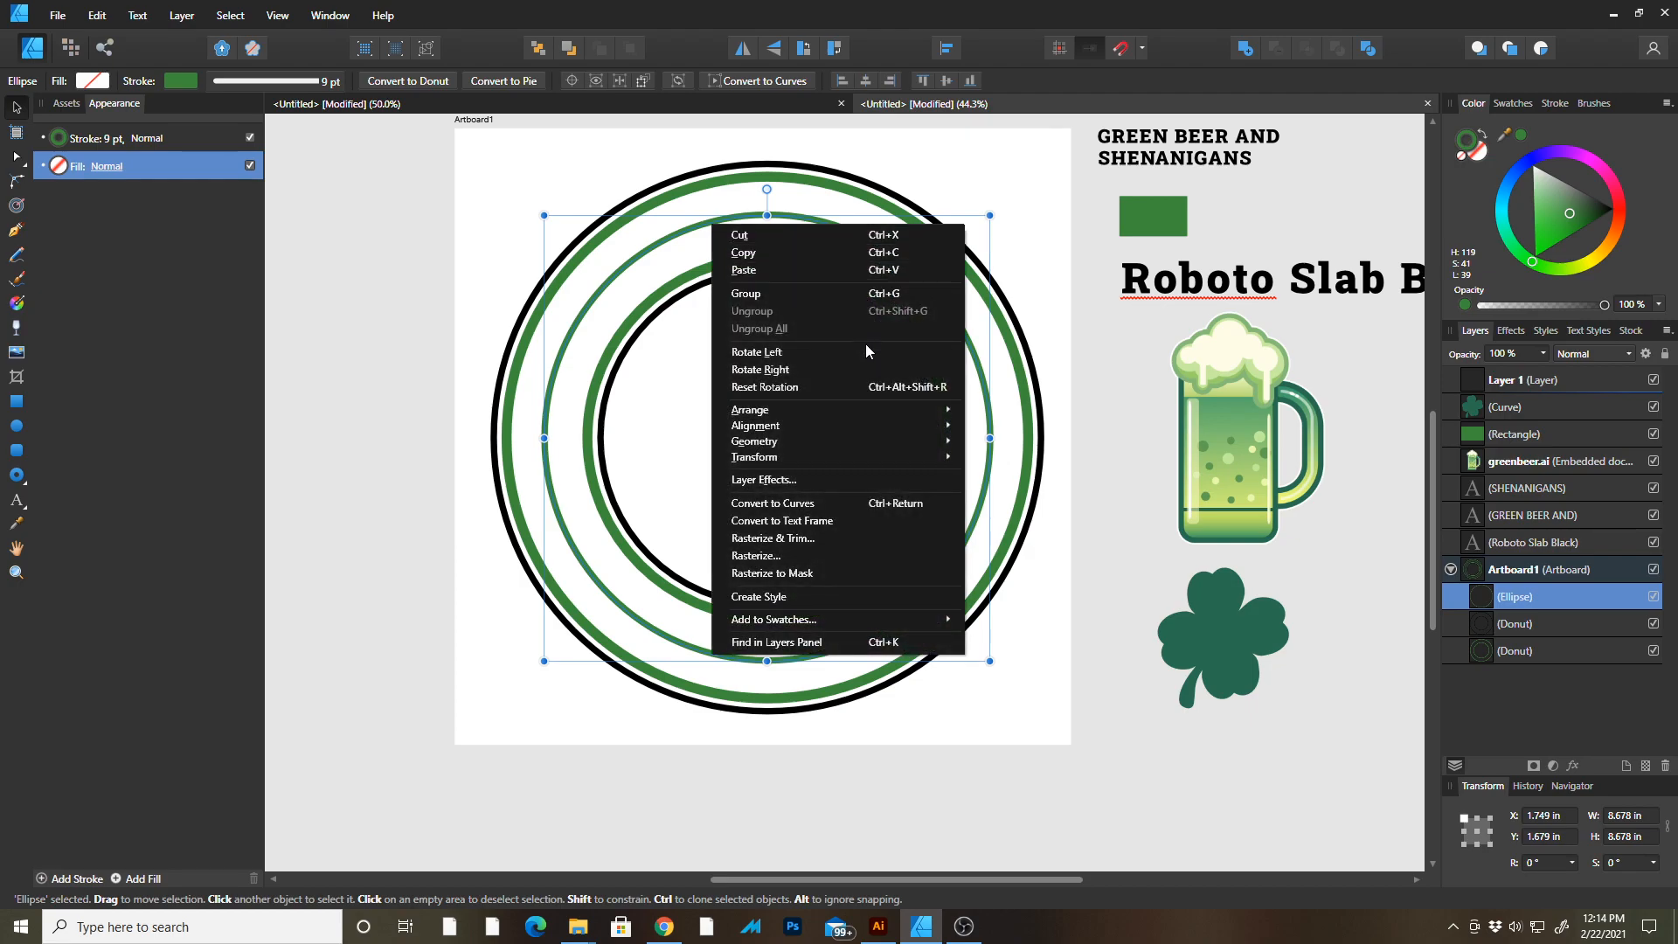
left_click(928, 503)
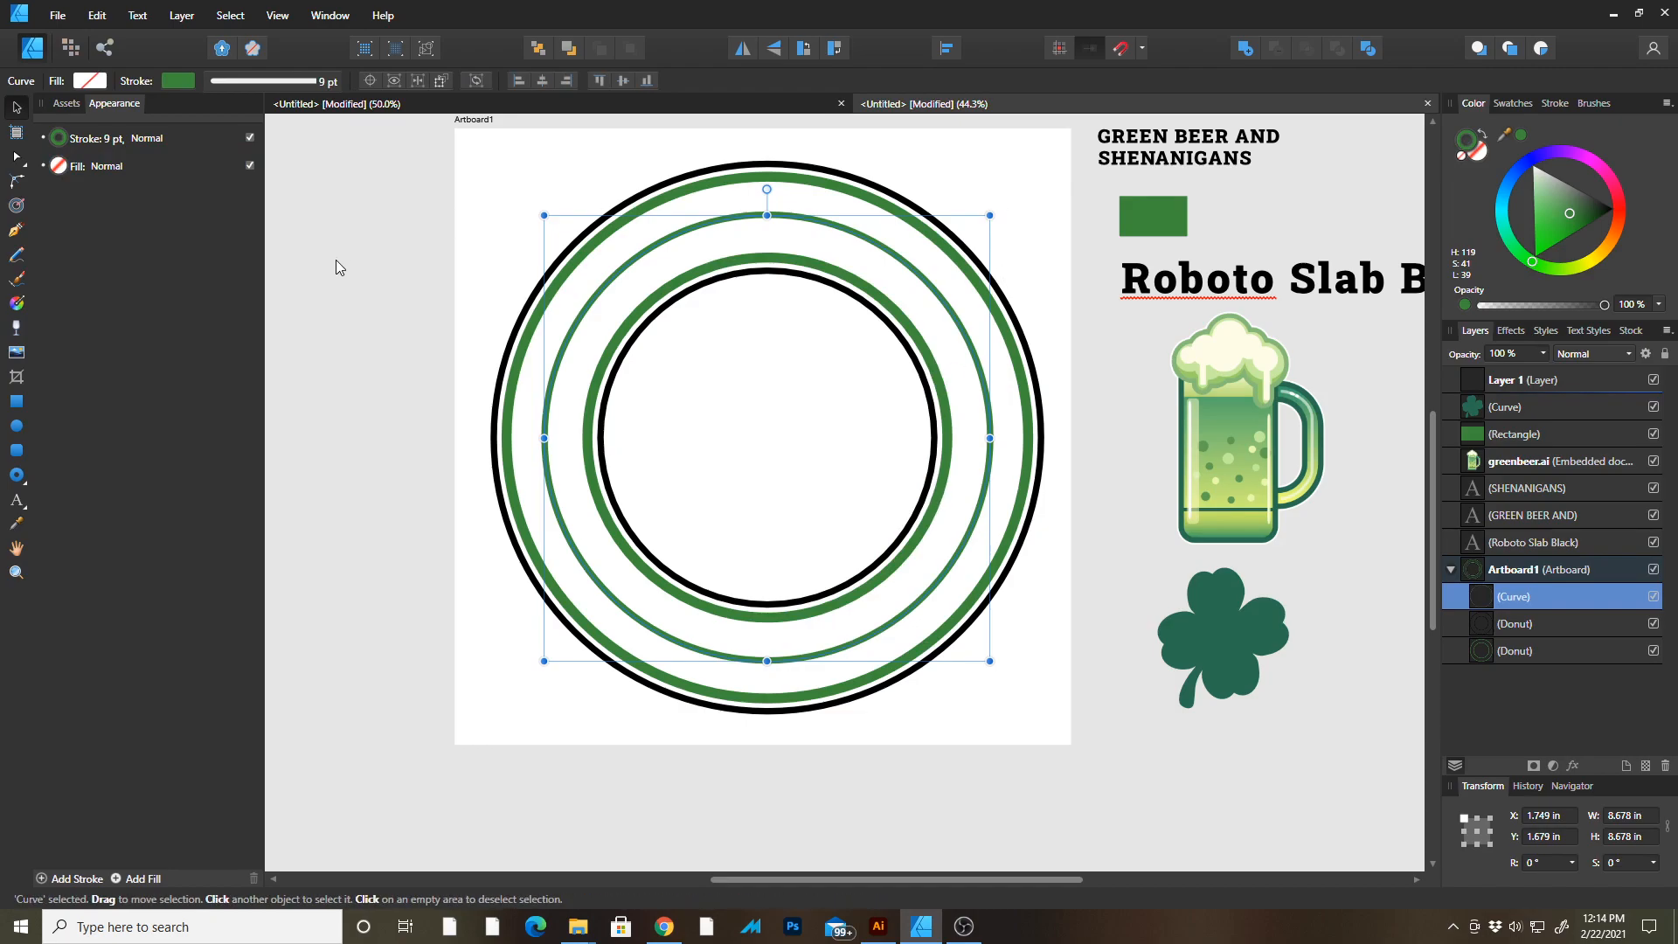
Break the circle's curve at its left and right nodes, splitting it into top and bottom halves.
scroll(382, 255, "up", 1)
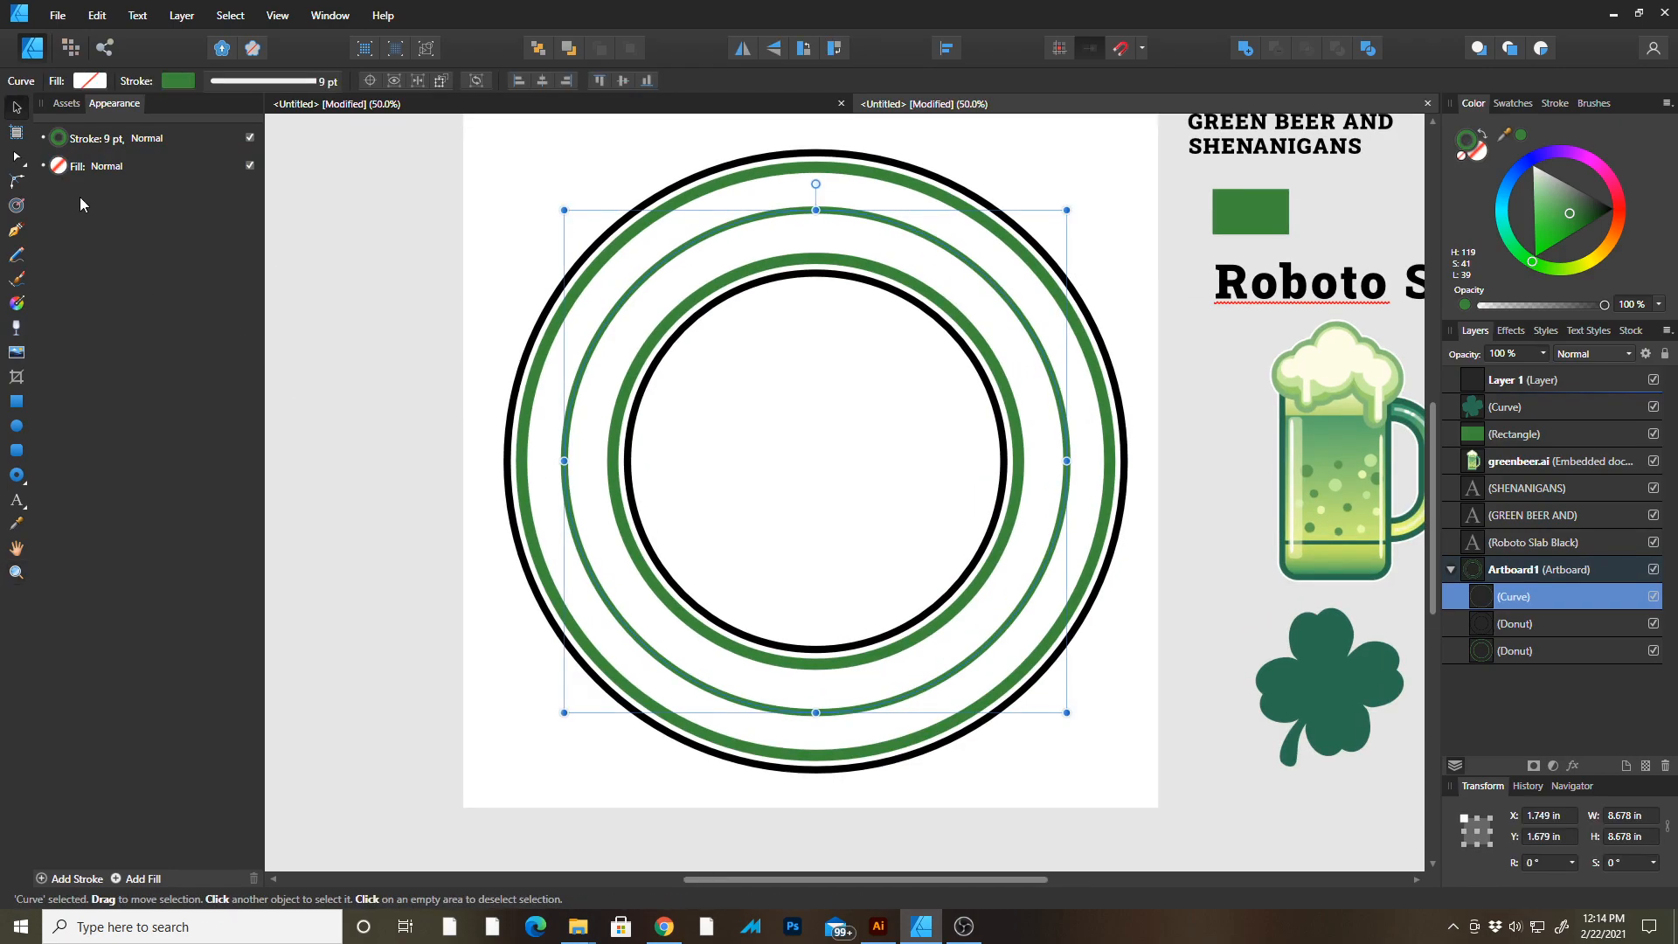
left_click(18, 161)
left_click(414, 346)
key("ctrl+space")
left_click_drag(563, 445, 579, 447)
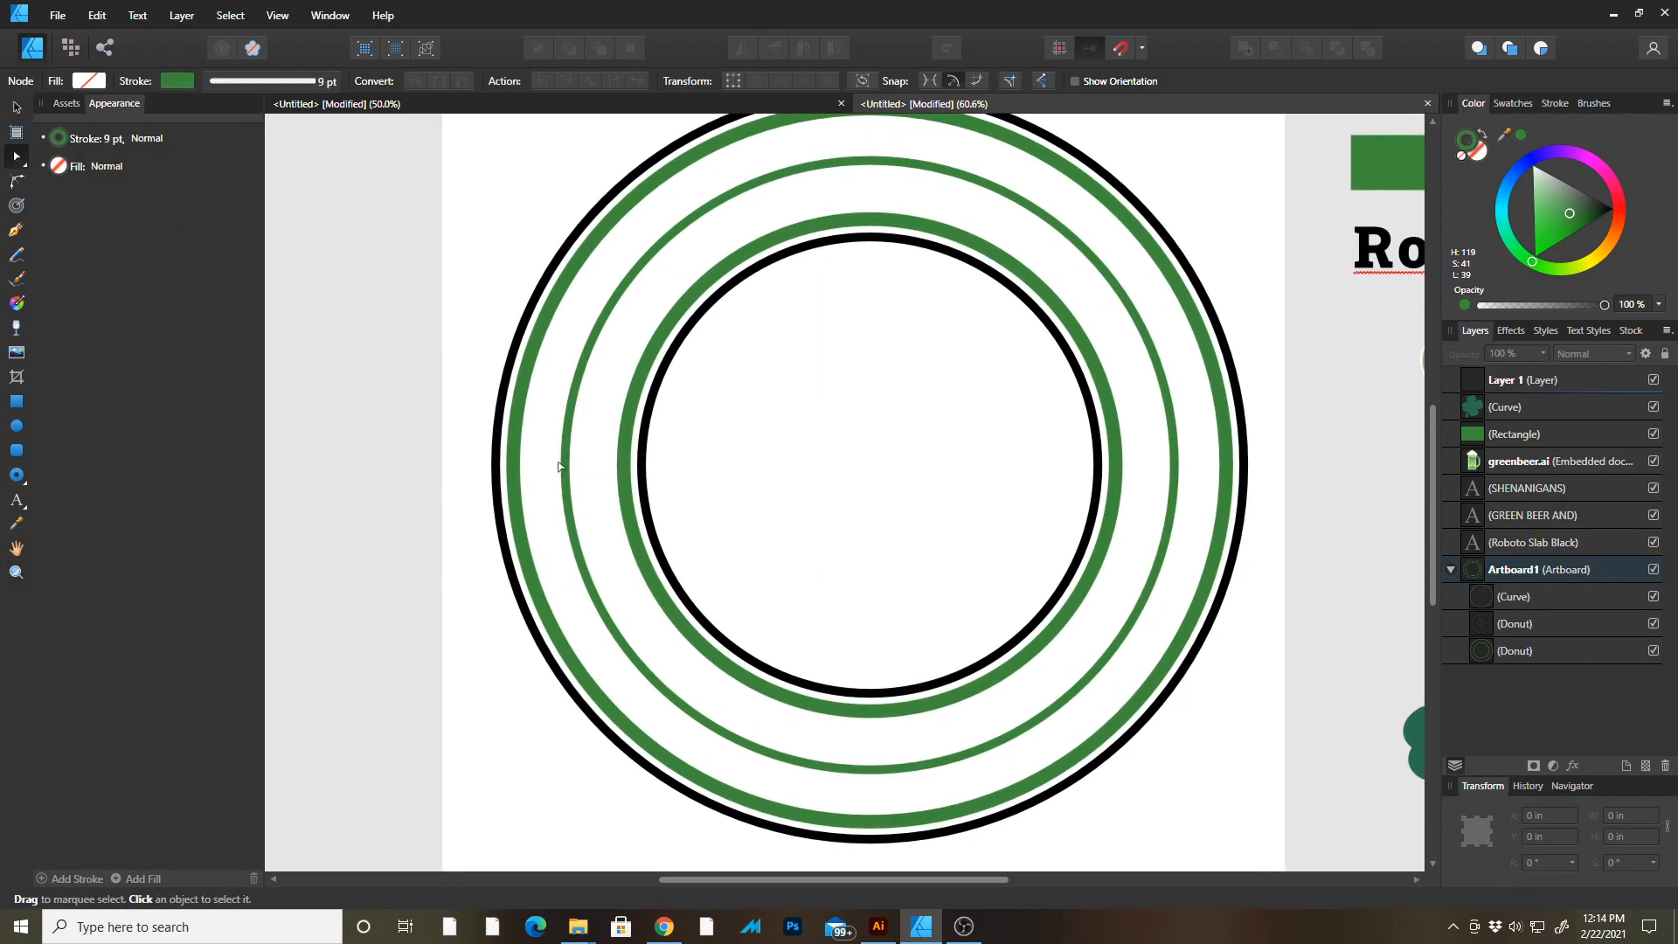
left_click(566, 468)
left_click(566, 466)
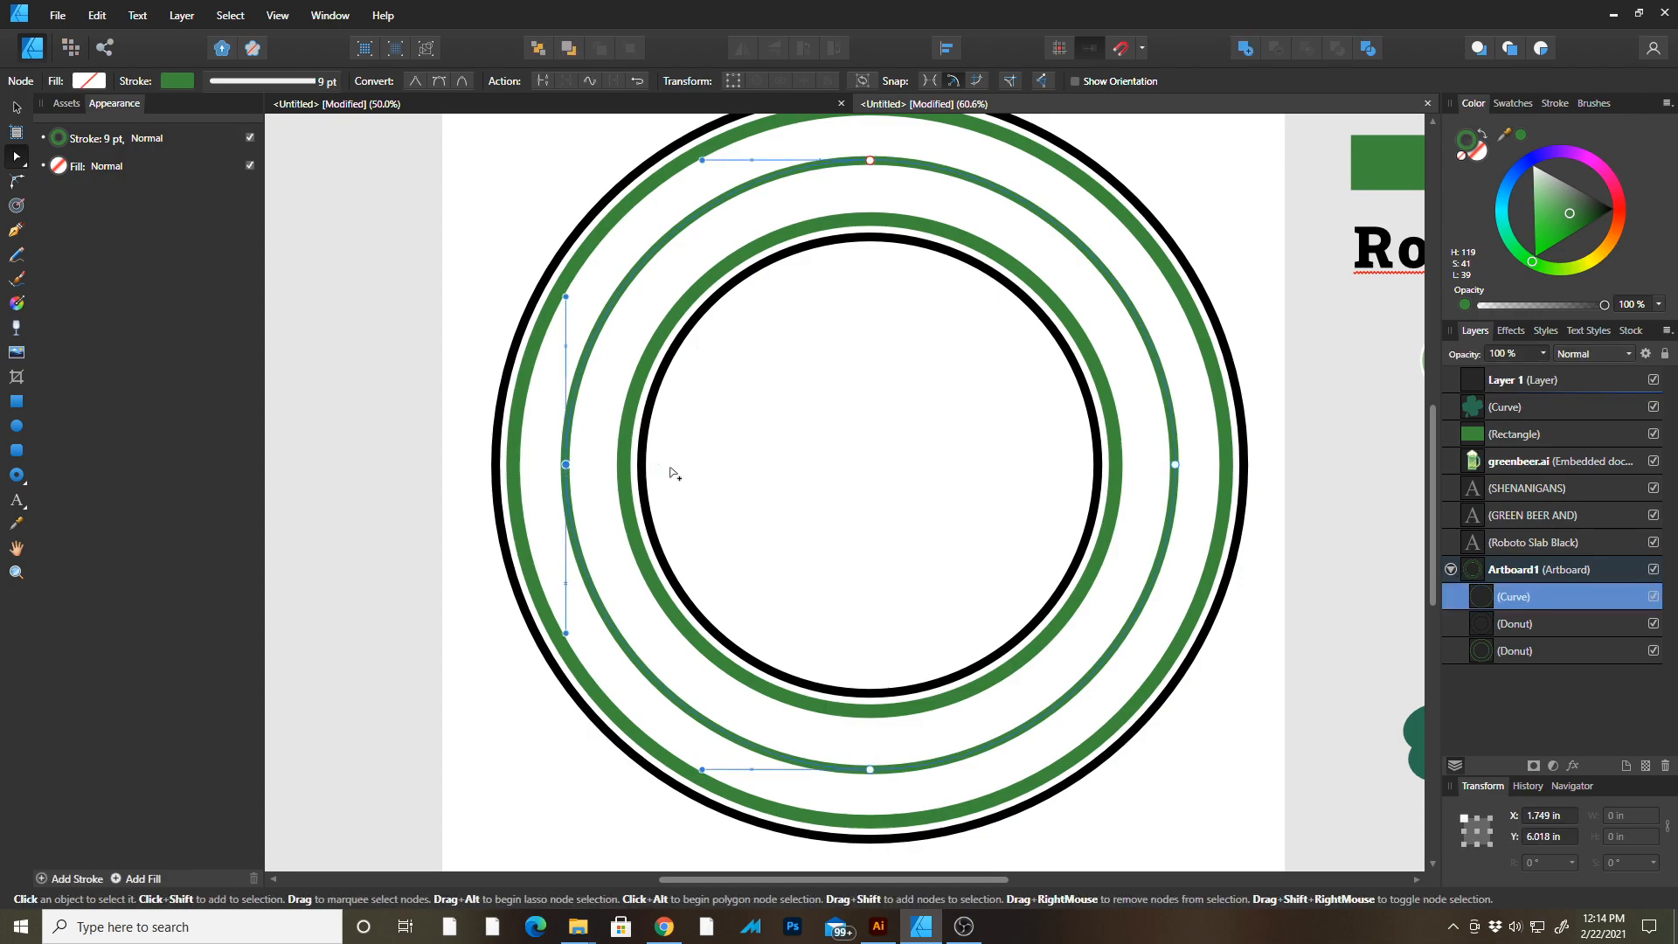
left_click(1175, 465, "shift")
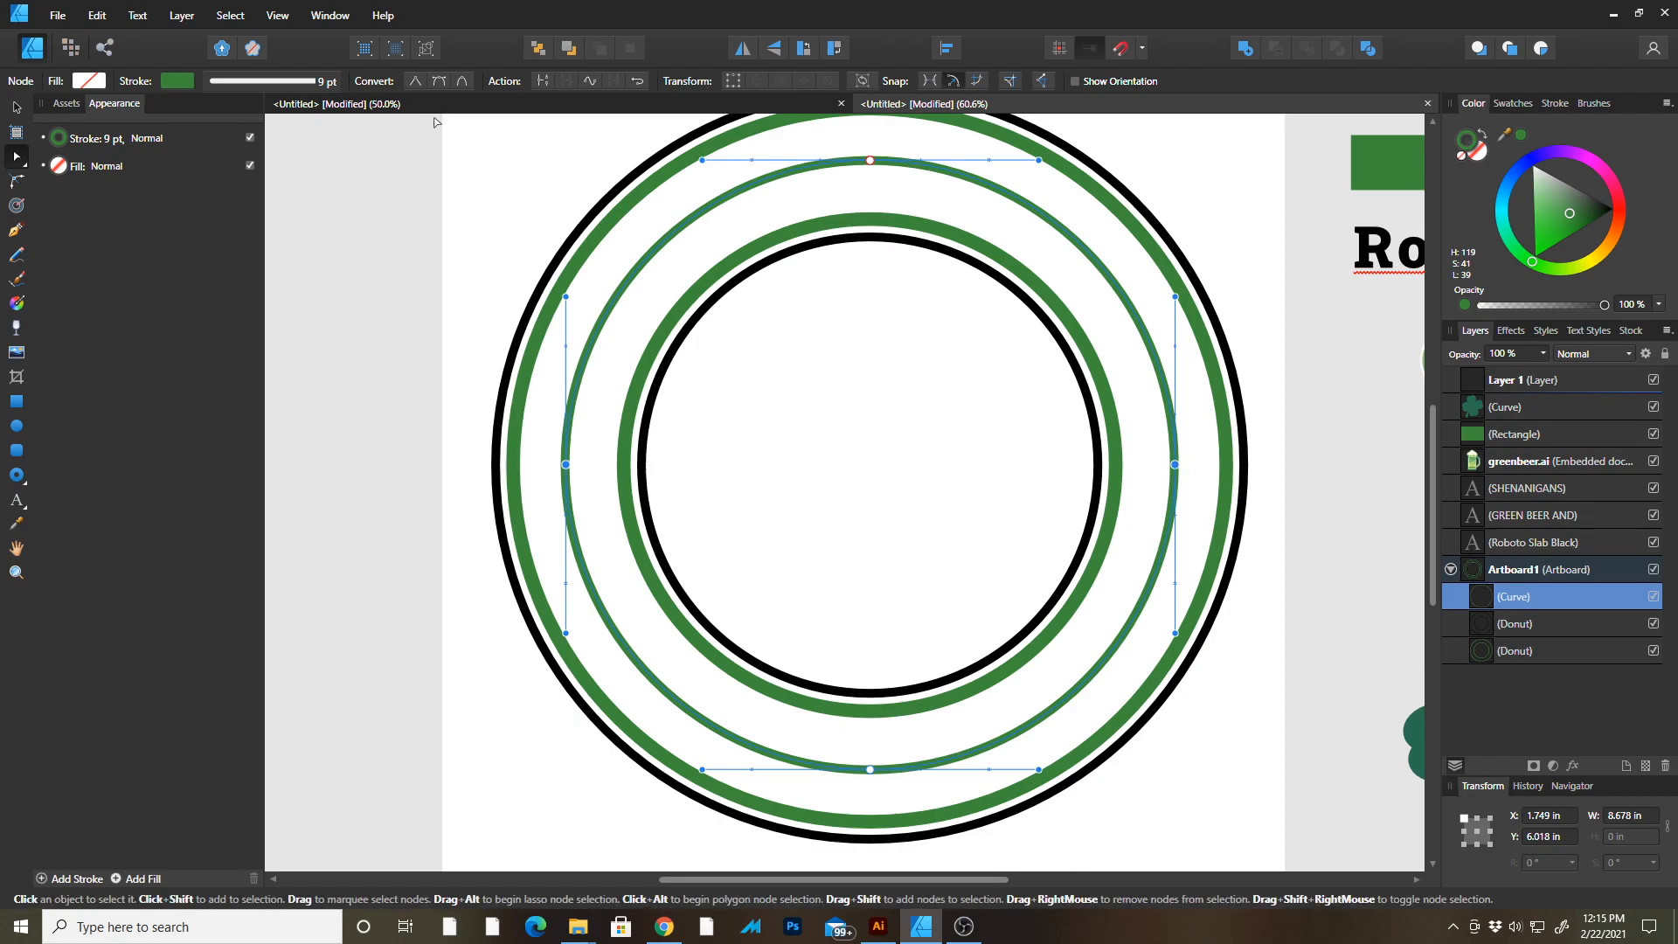
left_click(541, 81)
key("v")
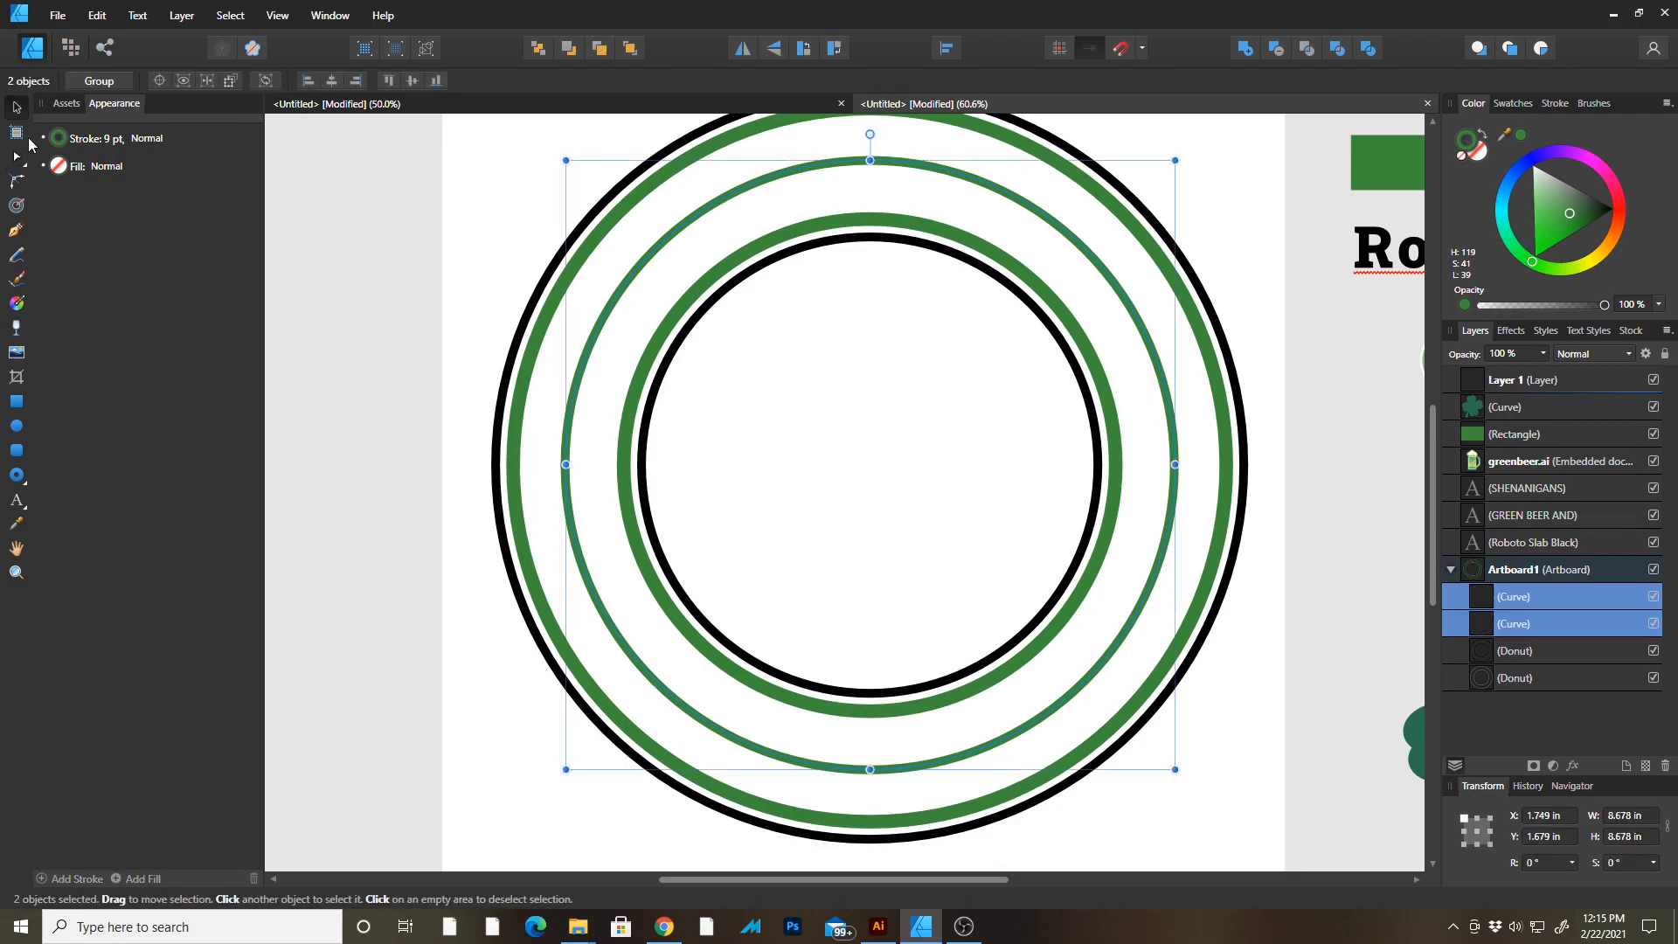
left_click(332, 236)
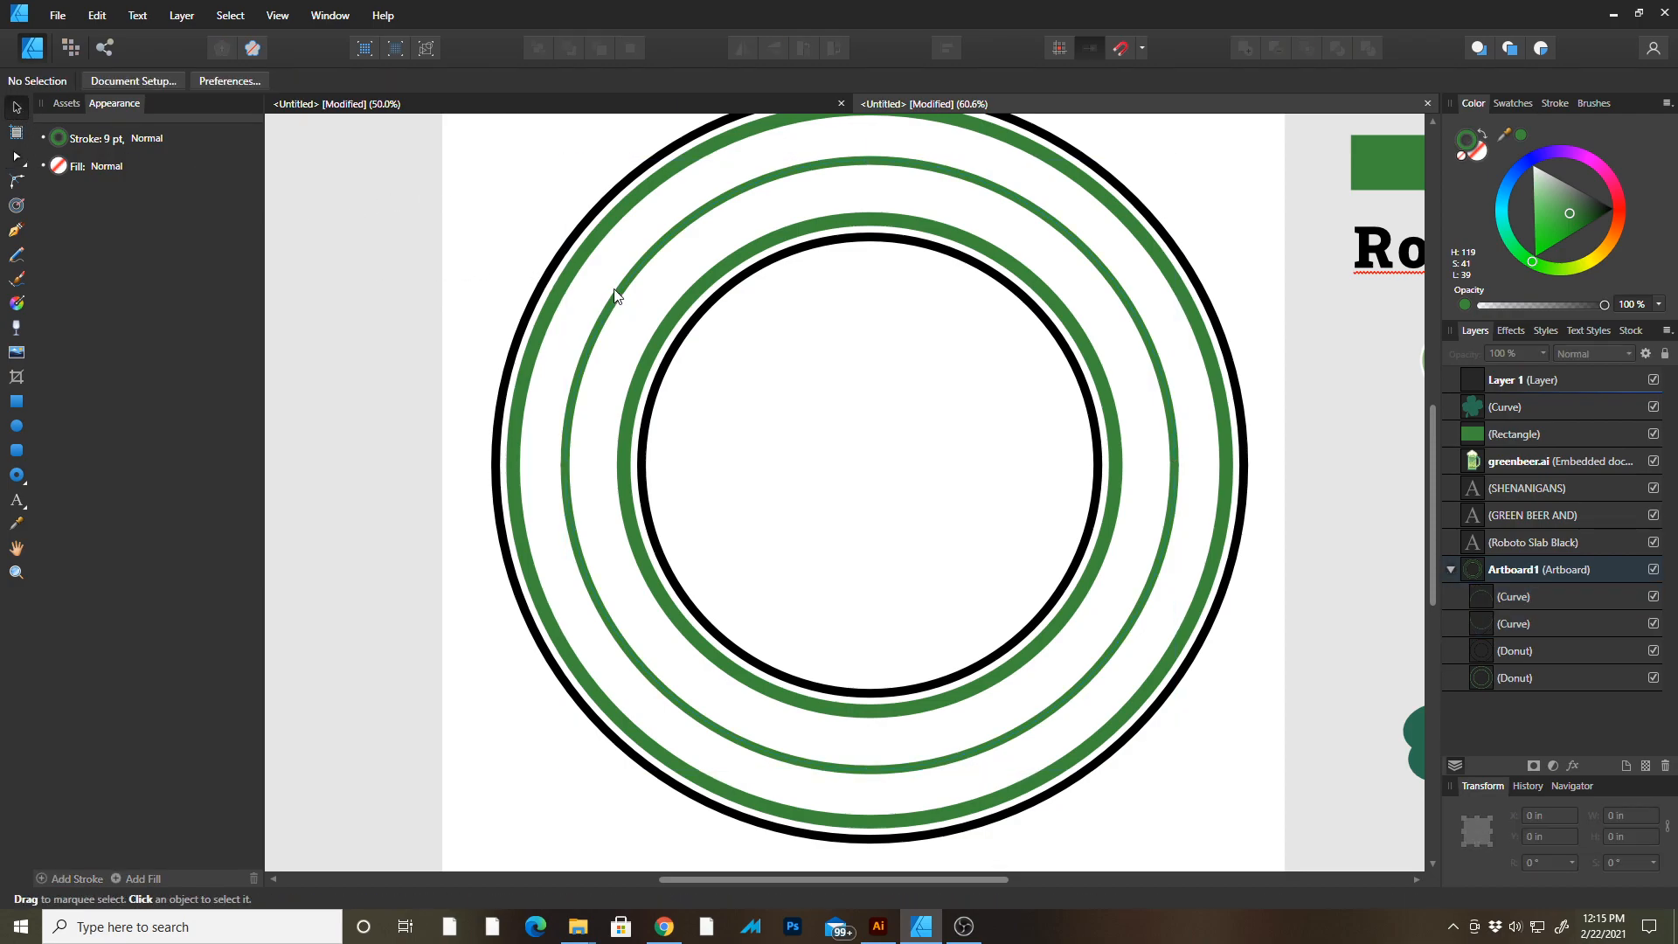
left_click_drag(639, 243, 585, 263)
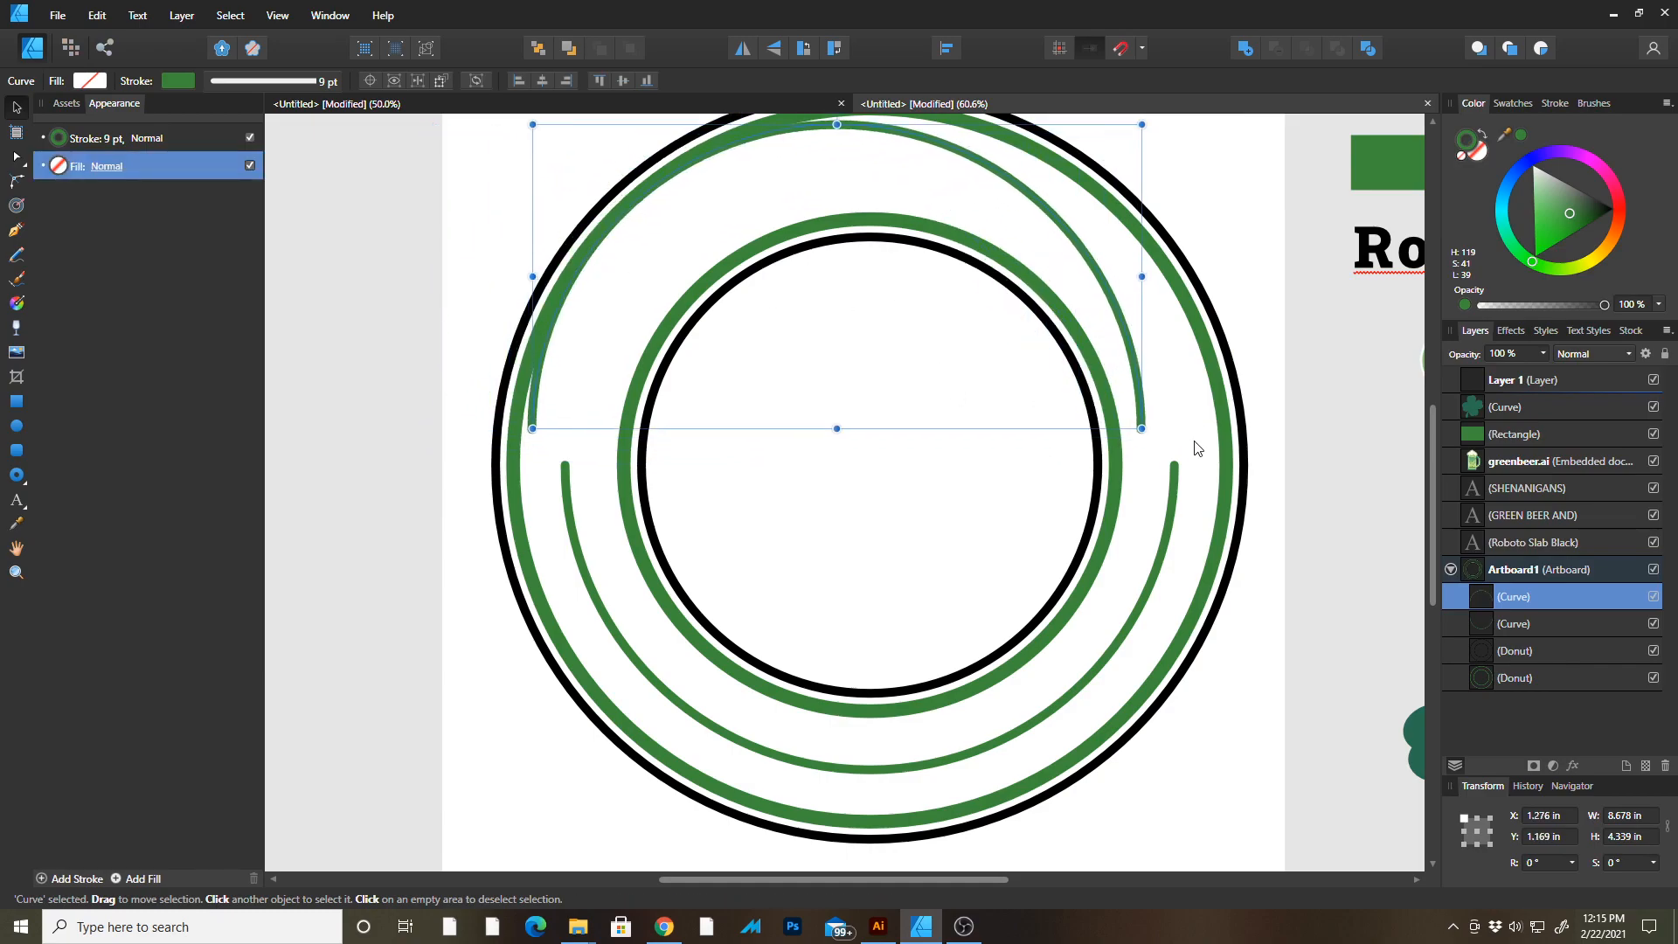
key("ctrl+z")
Copy the text of the GREEN BEER AND heading beside the artboard.
left_click_drag(1049, 500, 1020, 588)
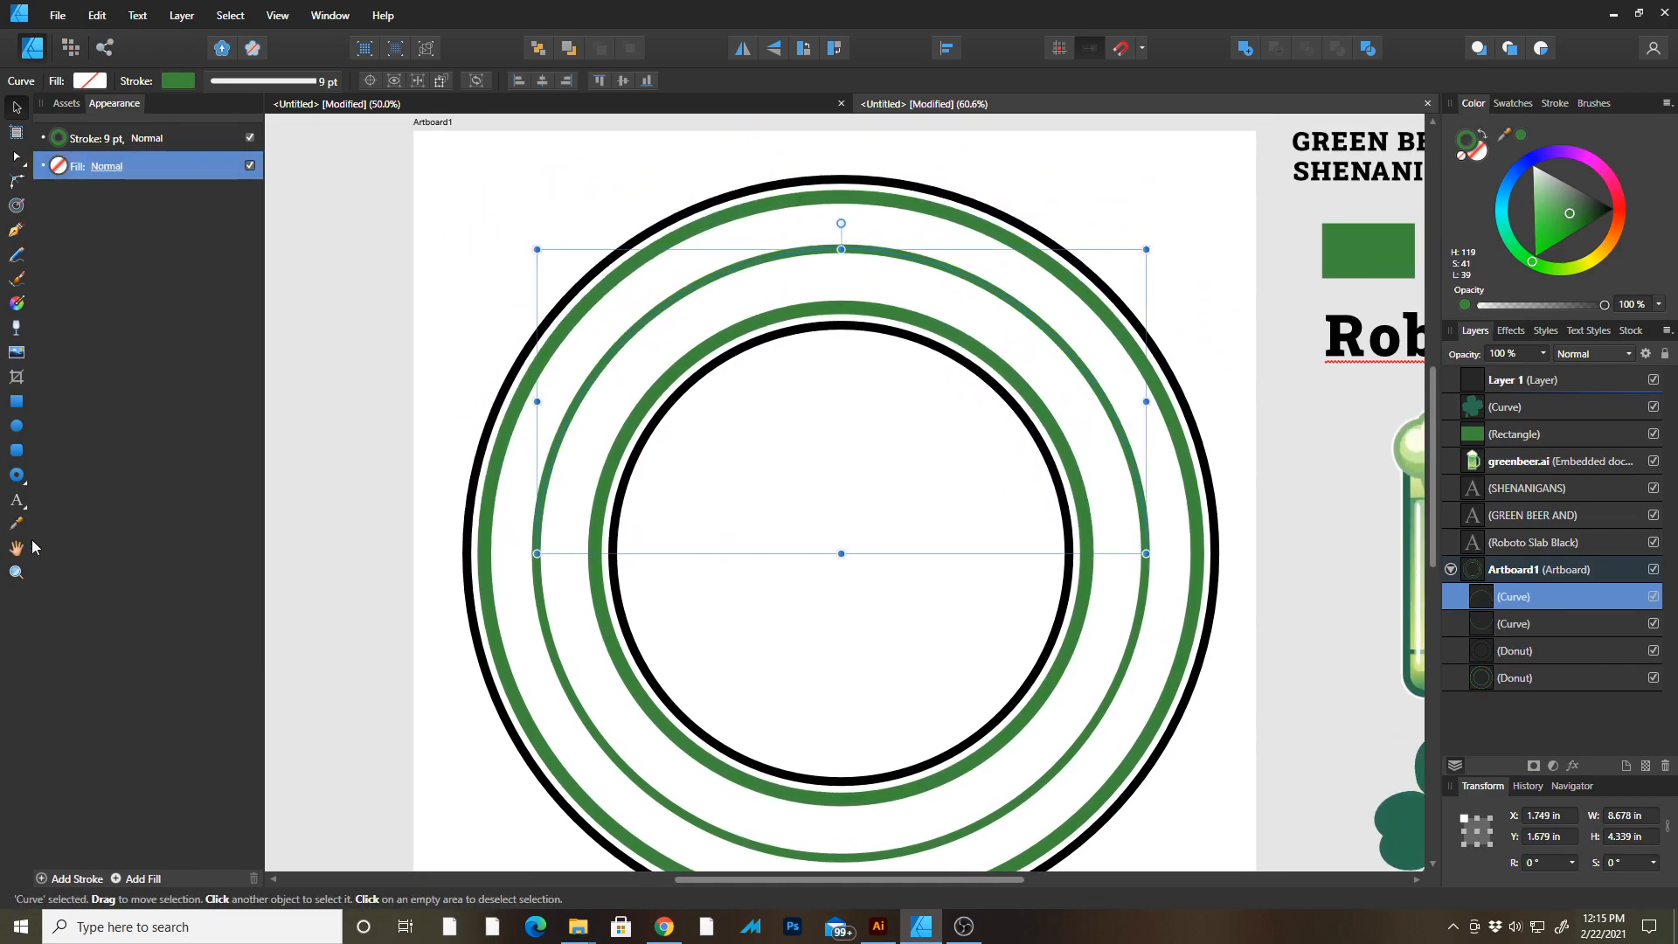
left_click(17, 509)
left_click_drag(966, 451, 621, 504)
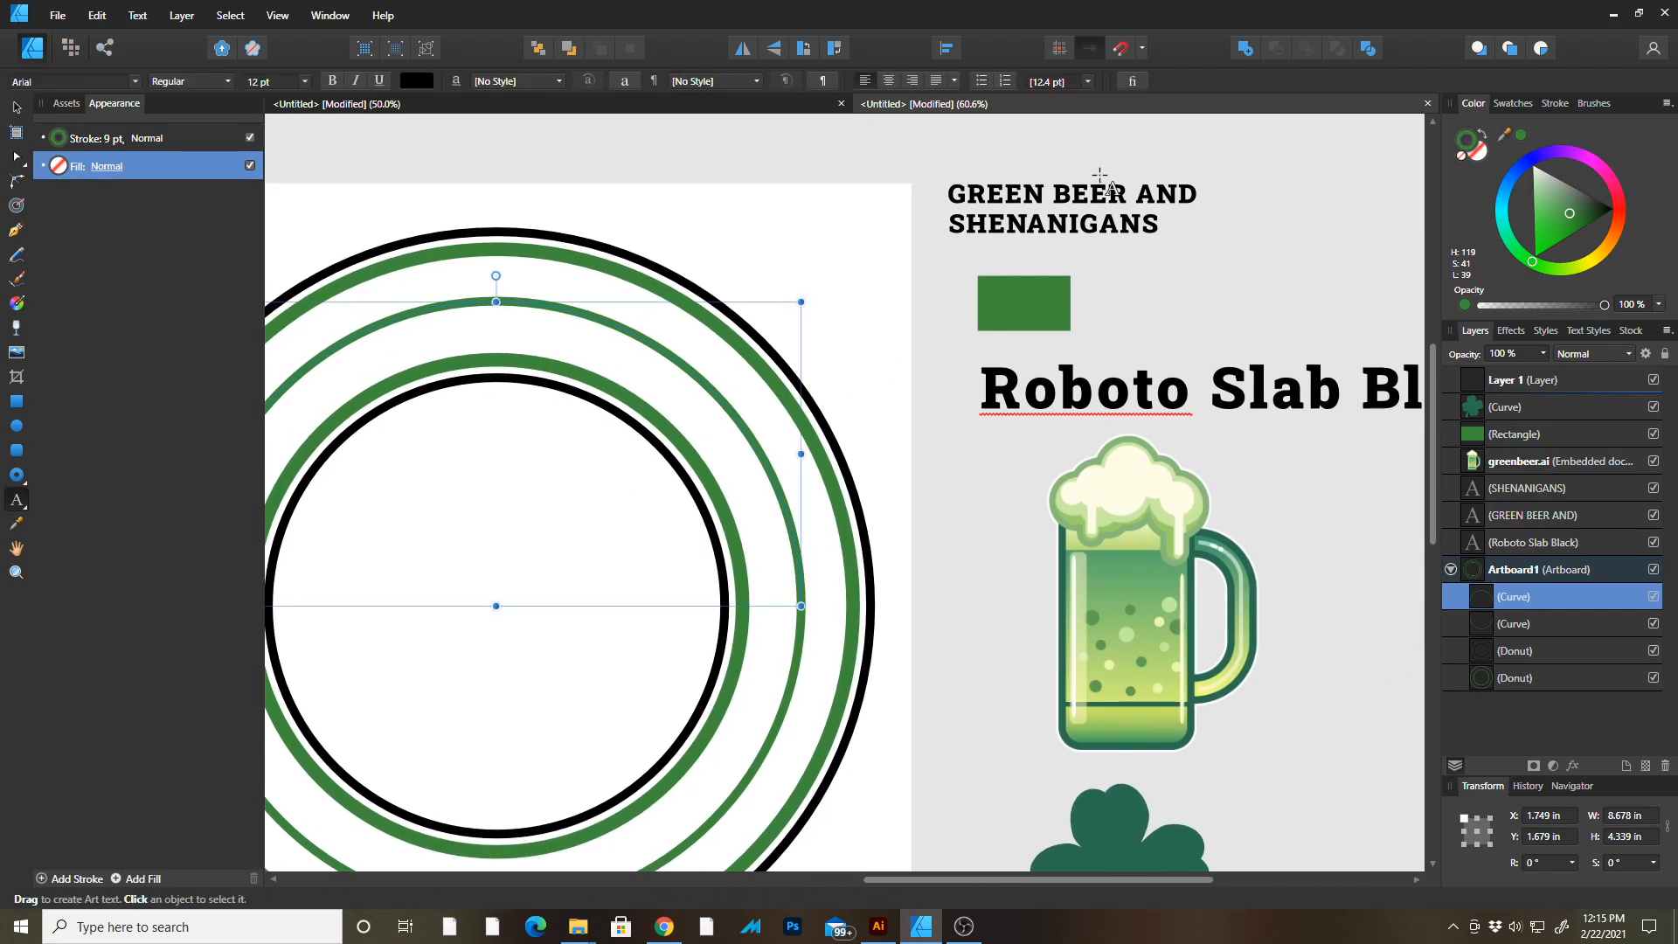
double_click(1104, 194)
key("ctrl+a")
key("ctrl+x")
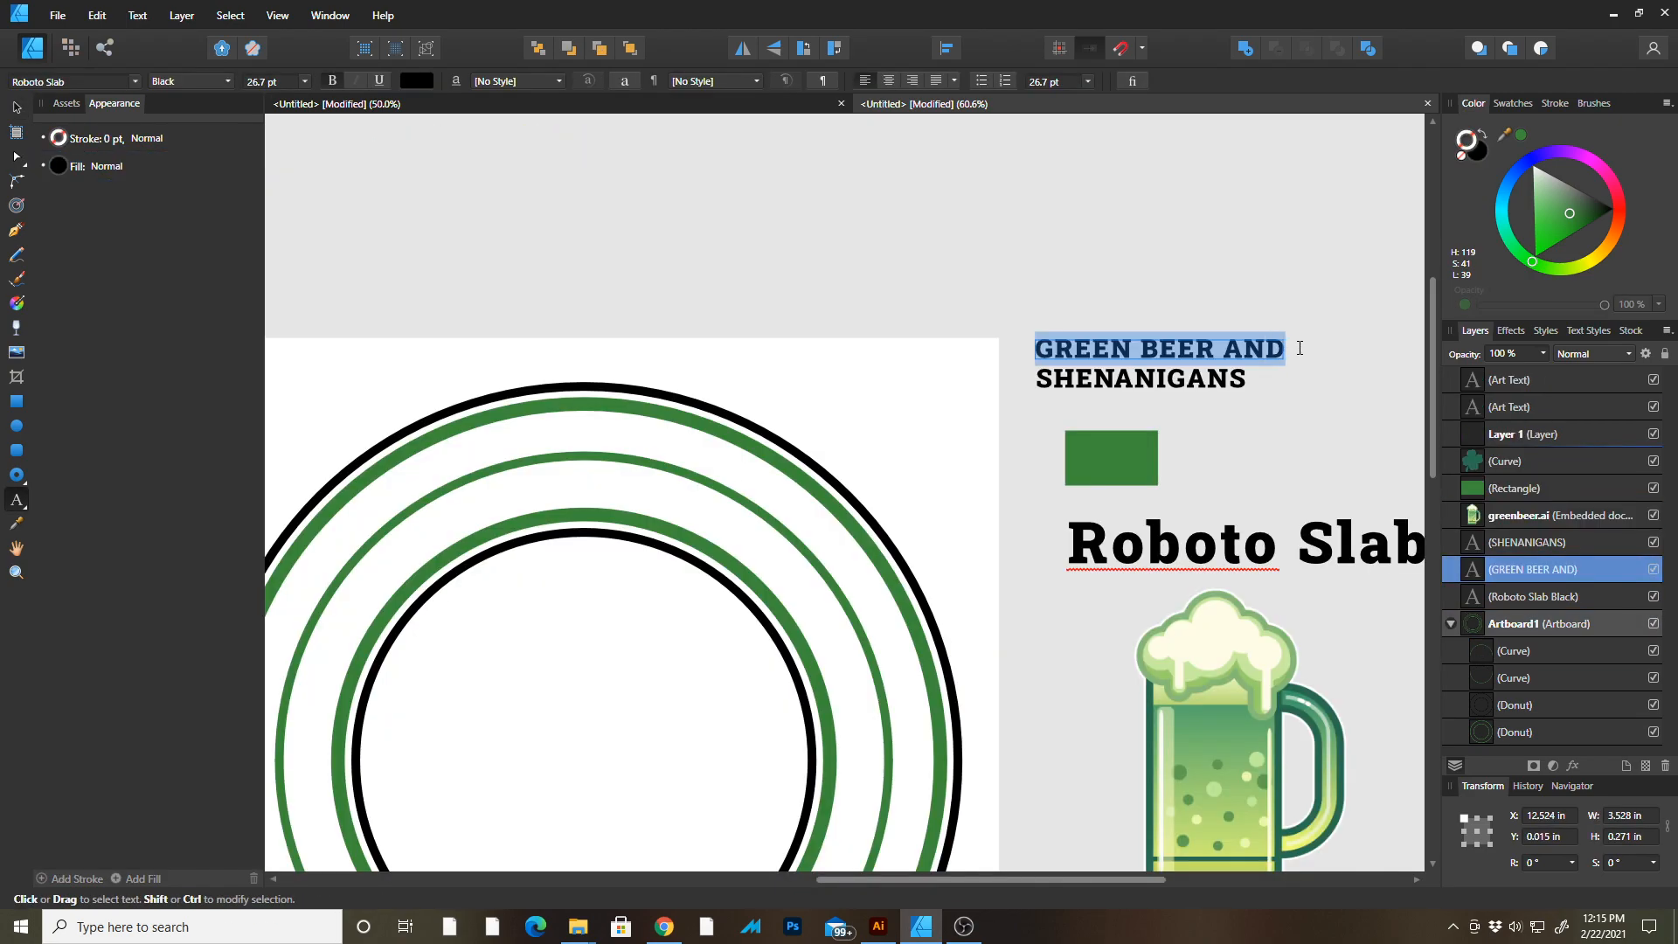
left_click_drag(1300, 349, 1304, 349)
key("ctrl+c")
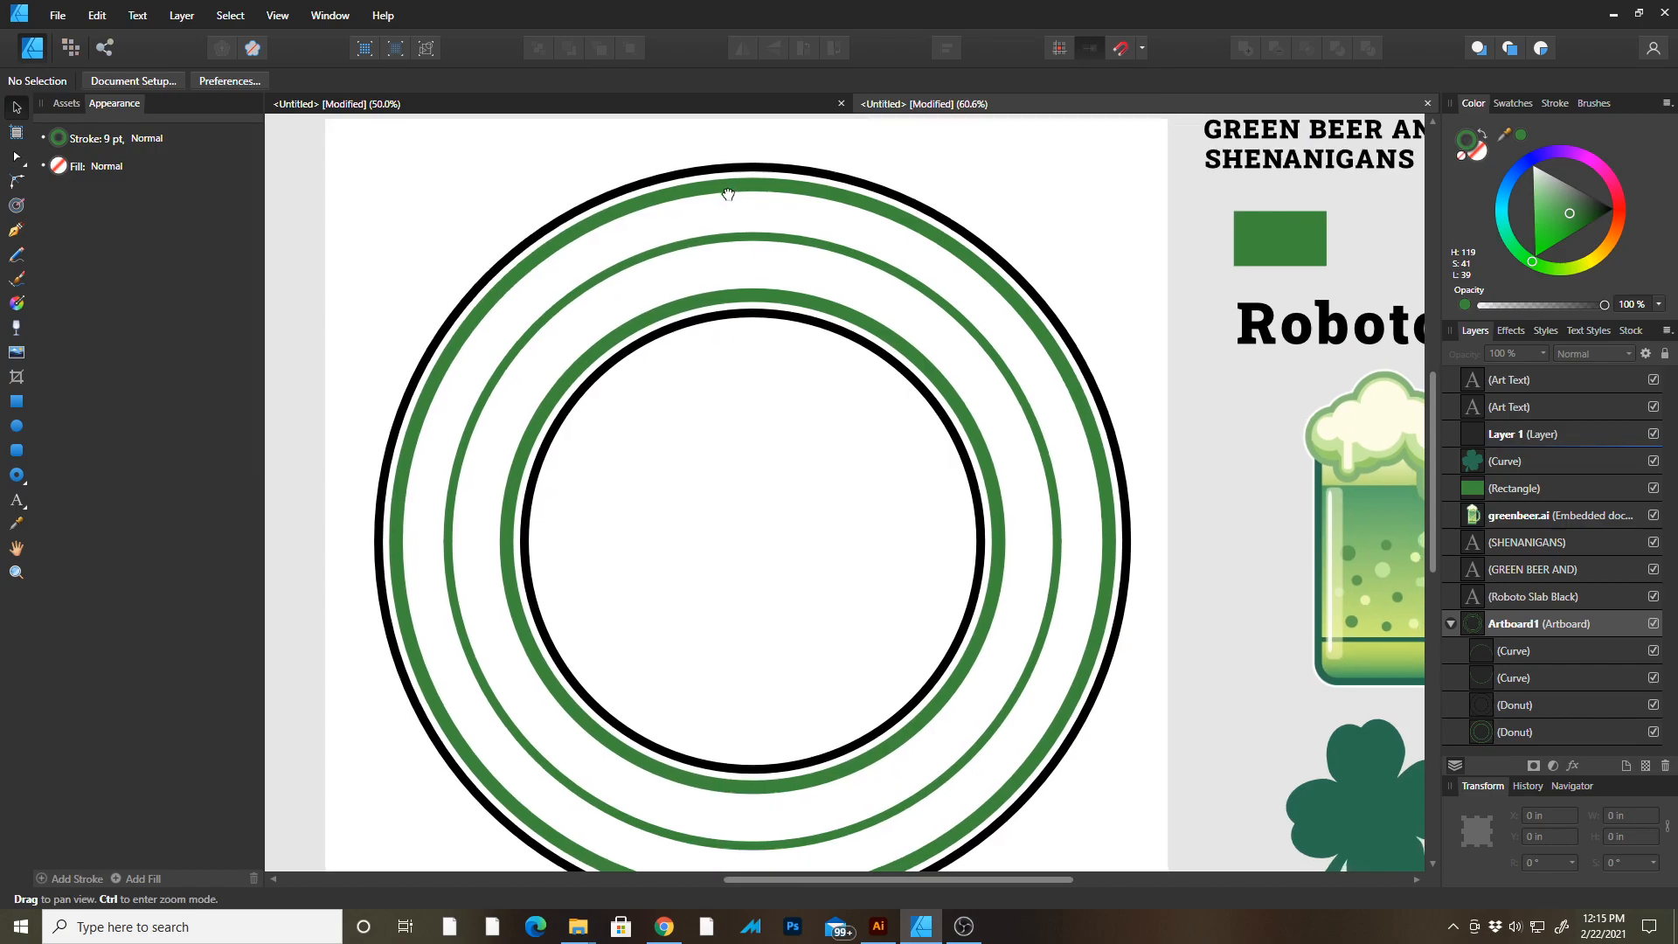
Turn the top half-circle into a text path and paste GREEN BEER AND onto it.
left_click_drag(728, 194, 723, 195)
left_click(17, 500)
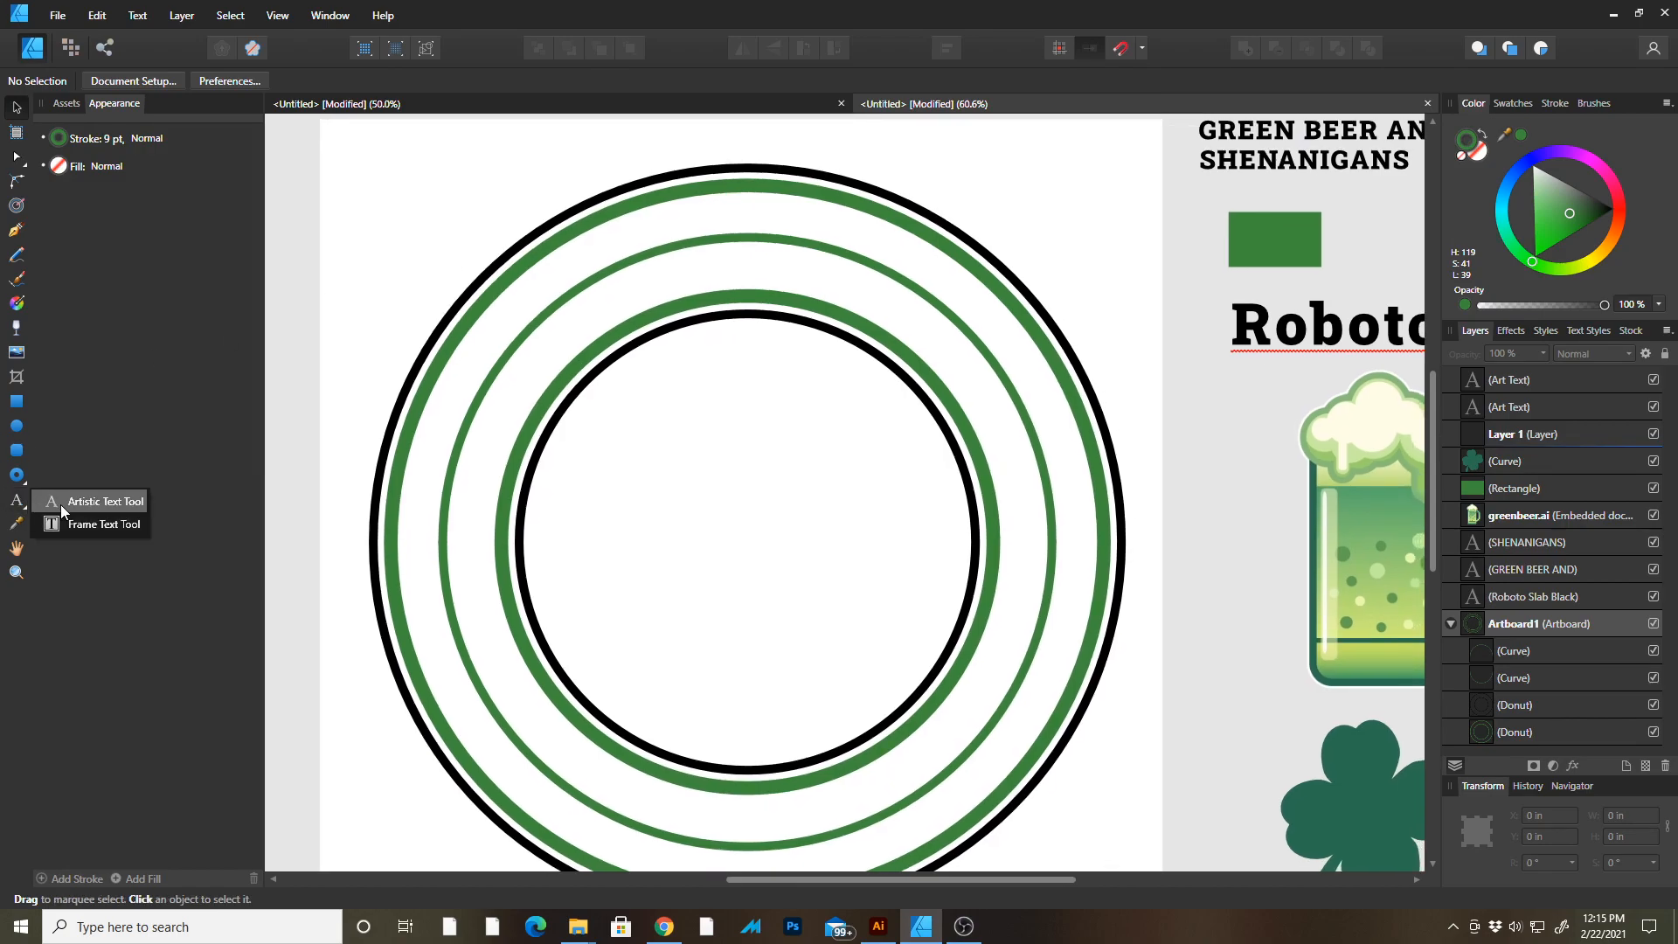
left_click(92, 501)
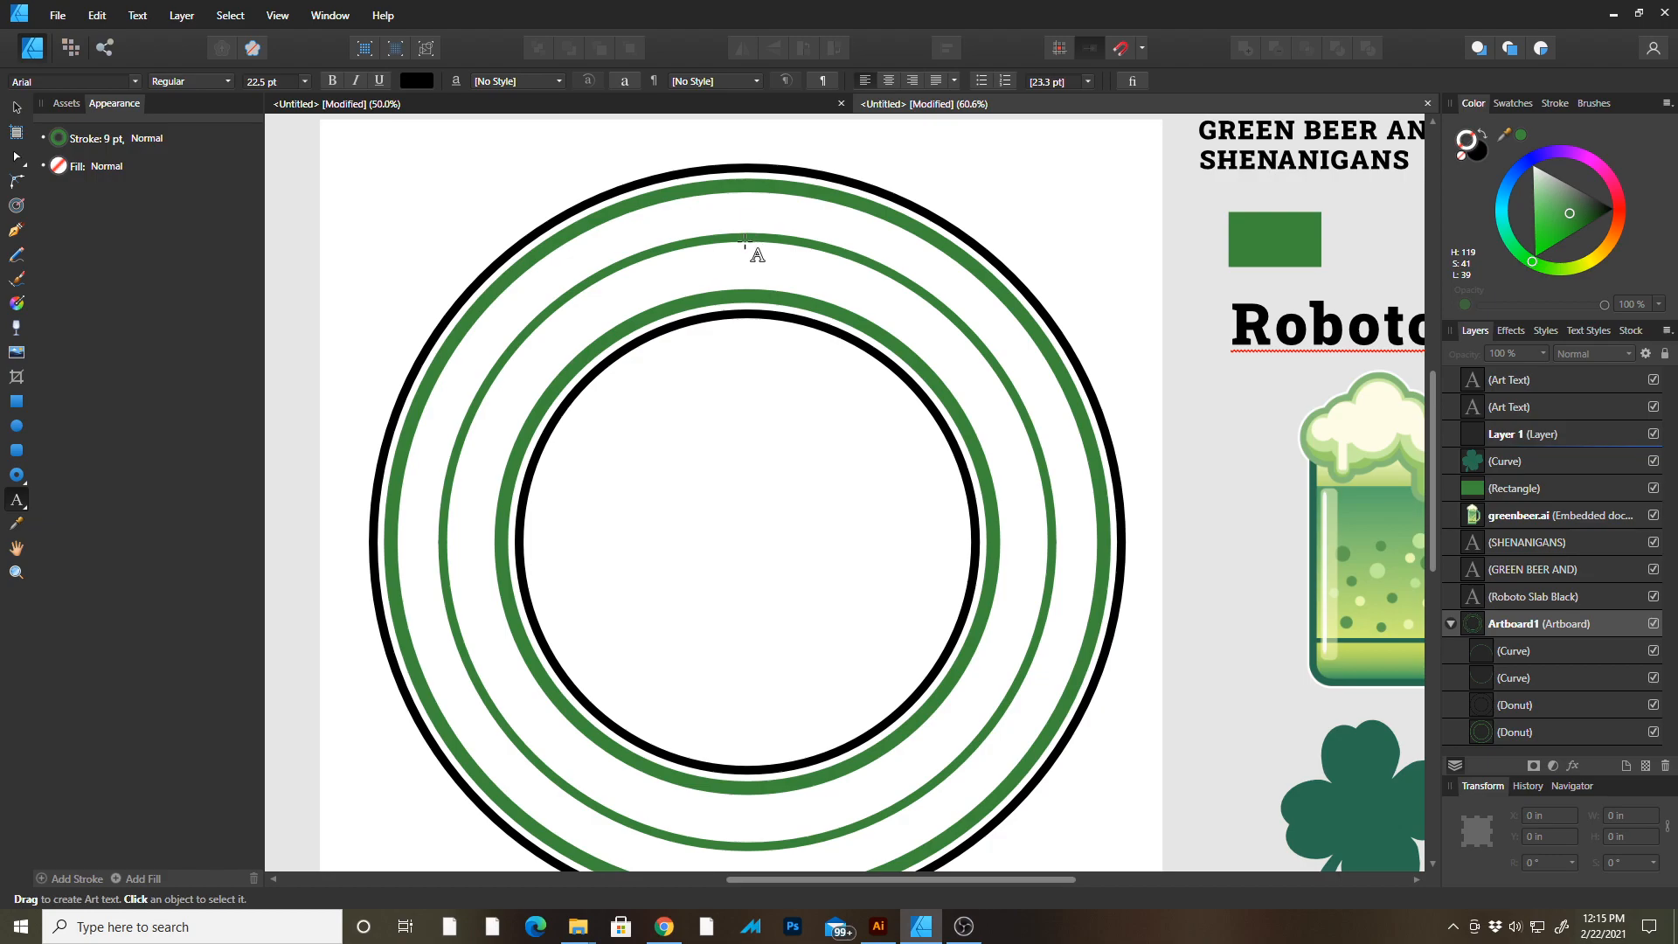
left_click(19, 110)
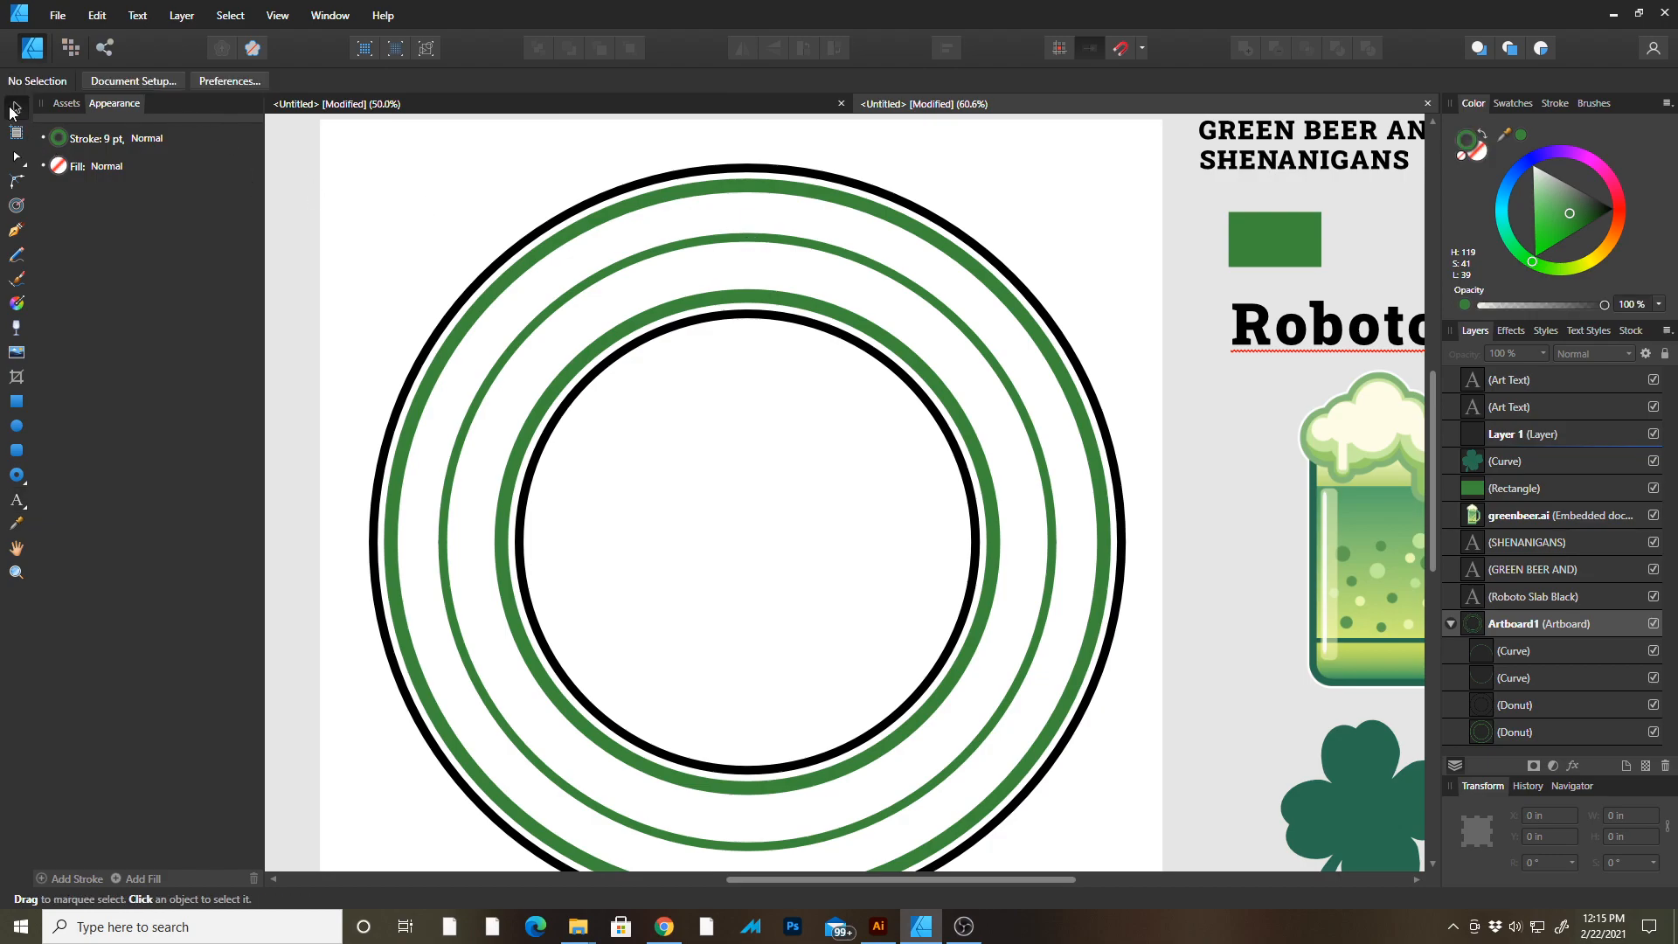
left_click(721, 239)
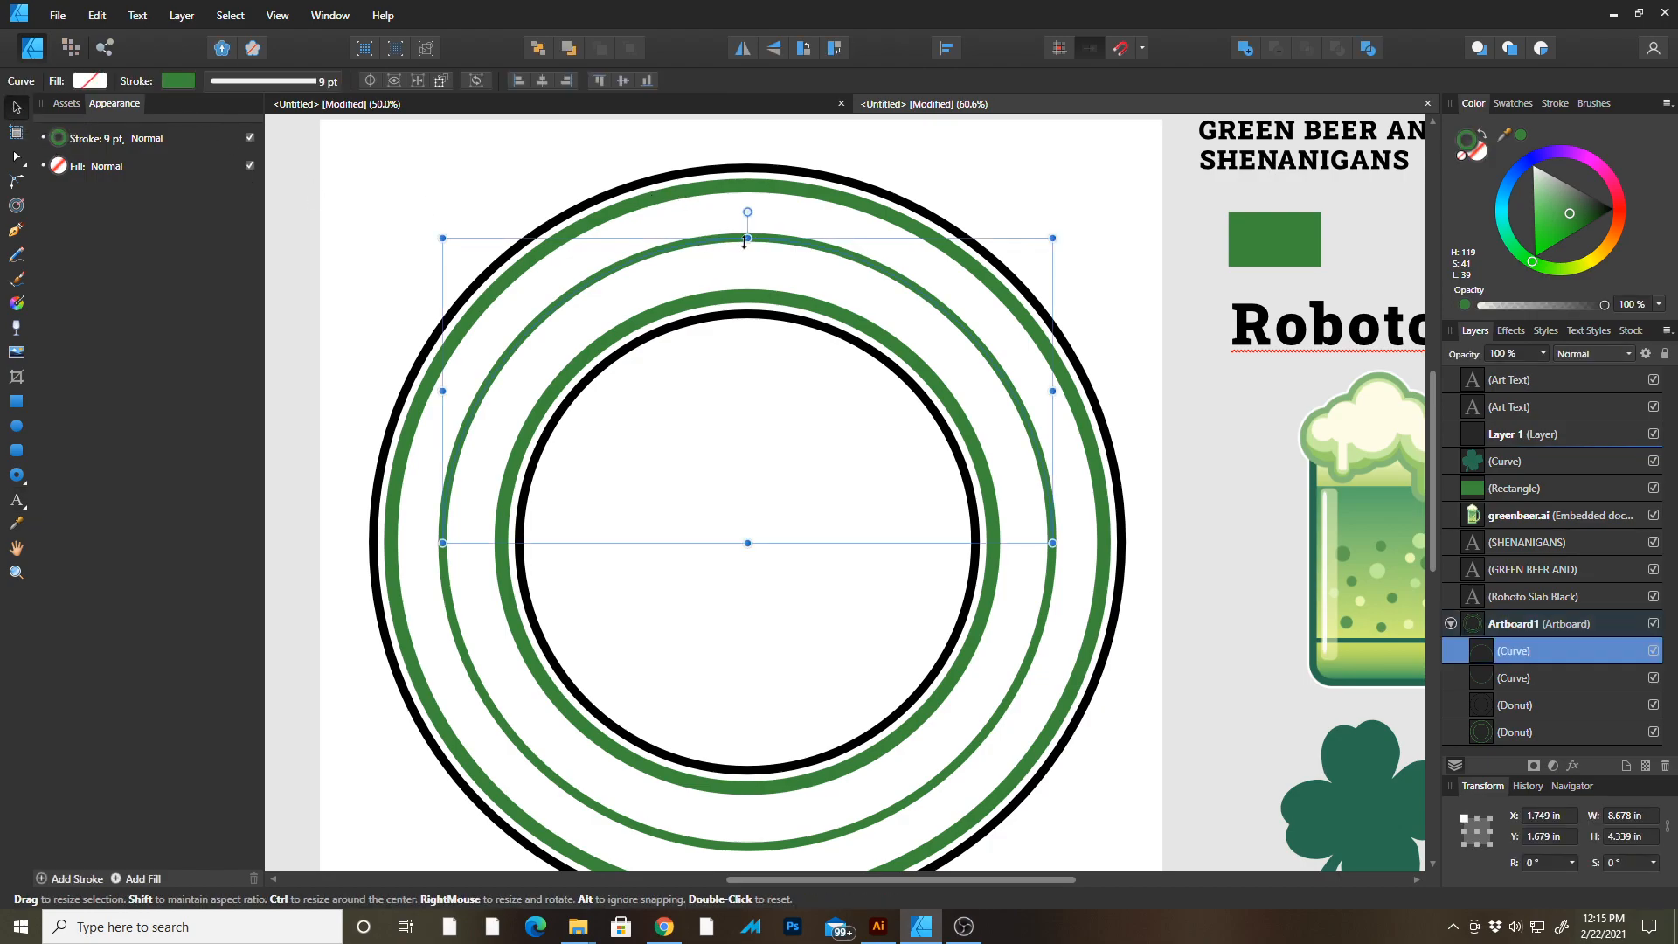
left_click(18, 501)
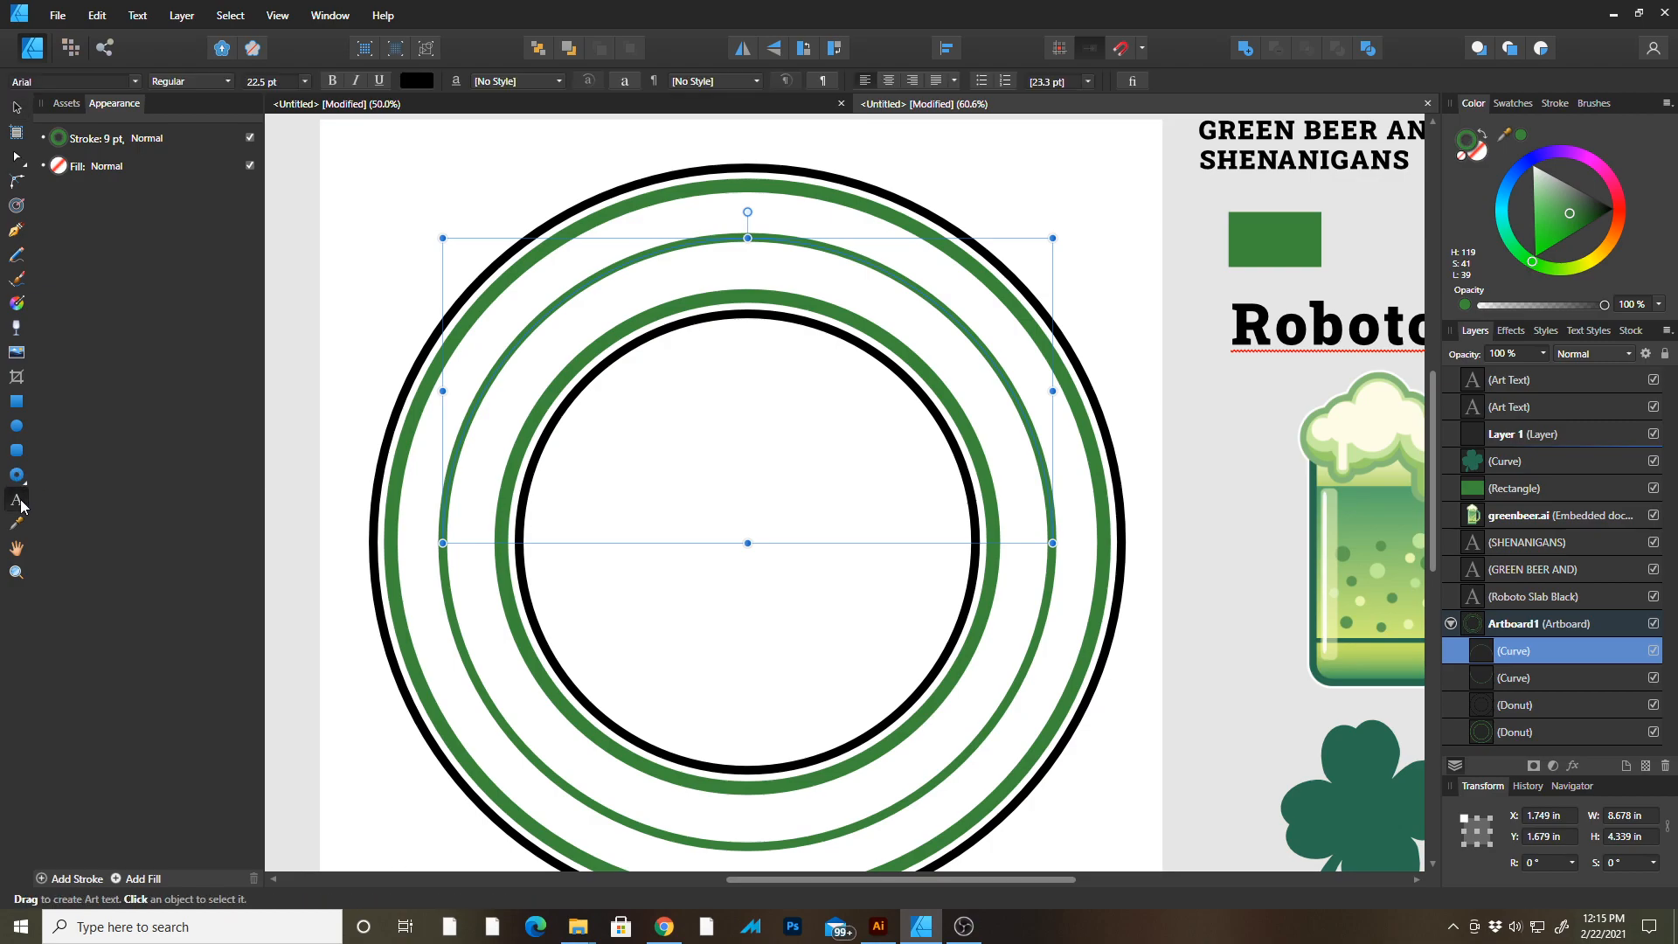
left_click(756, 253)
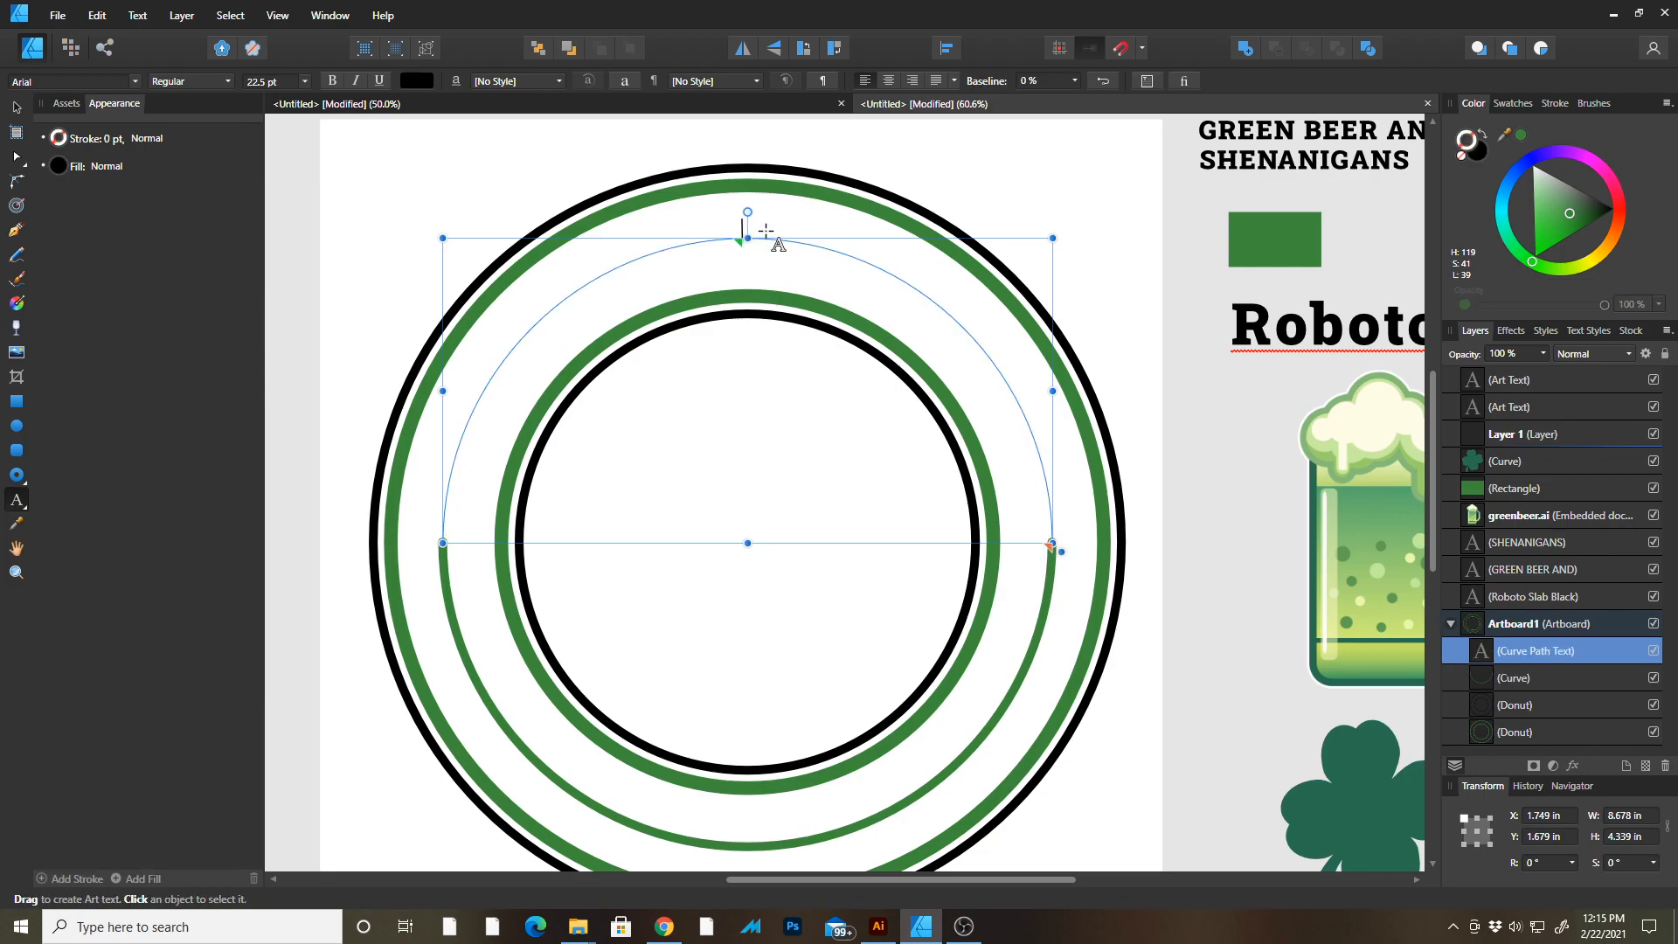
key("ctrl+v")
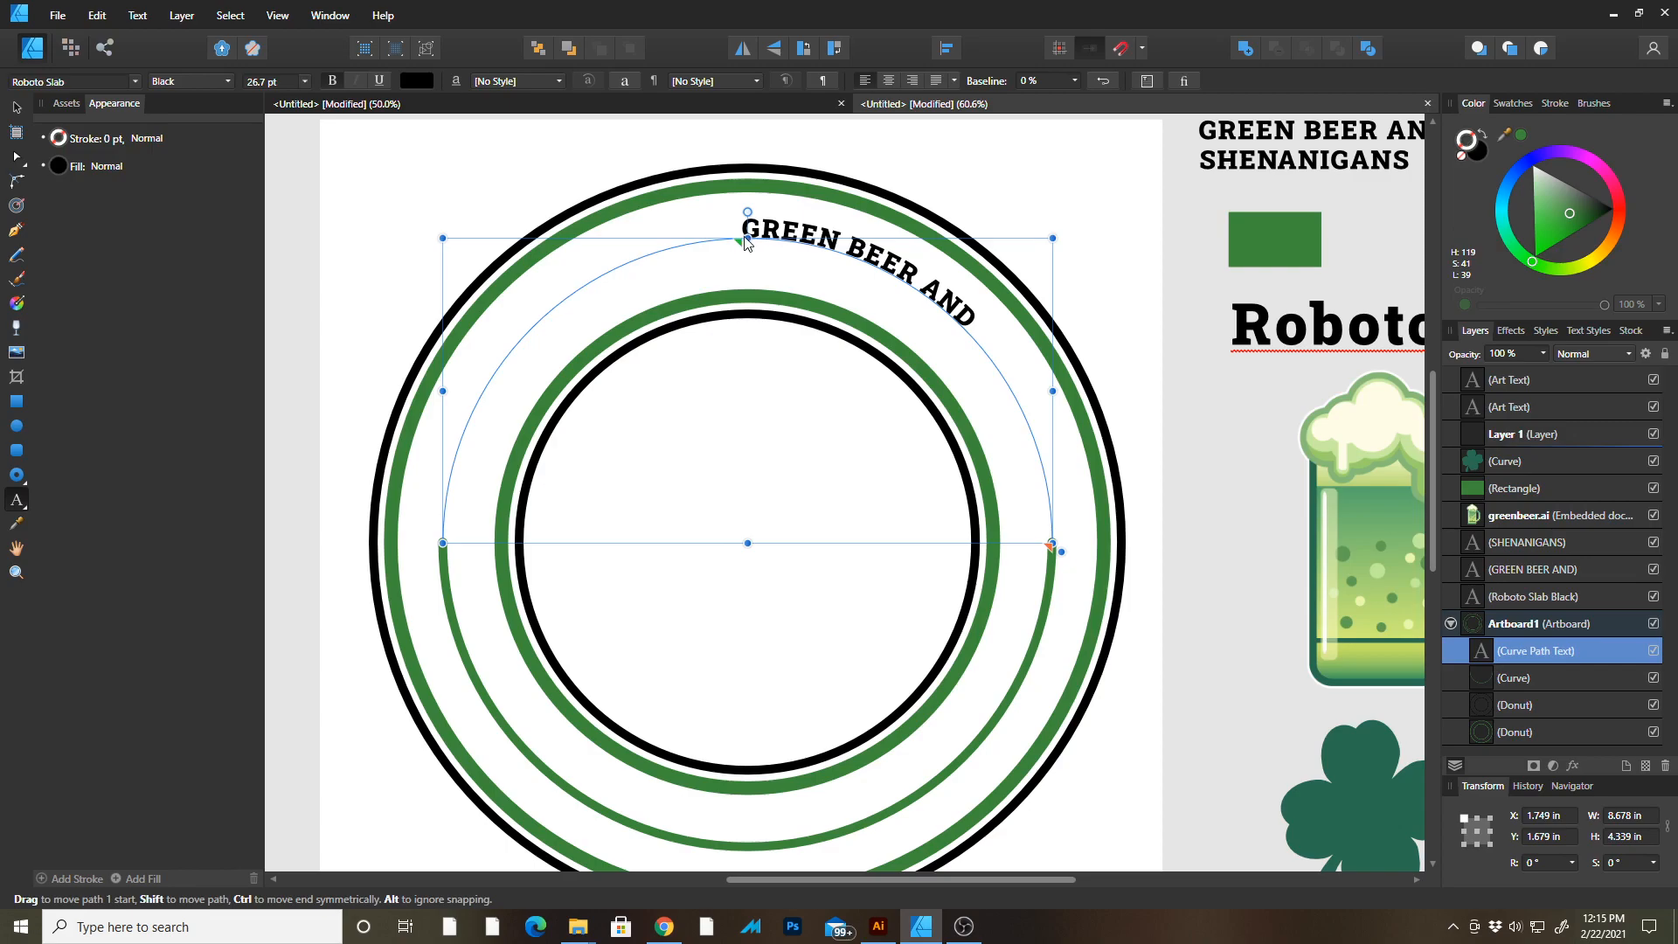
Move the text's start to the arc's left end and centre-align it along the arc.
left_click_drag(742, 245, 491, 555)
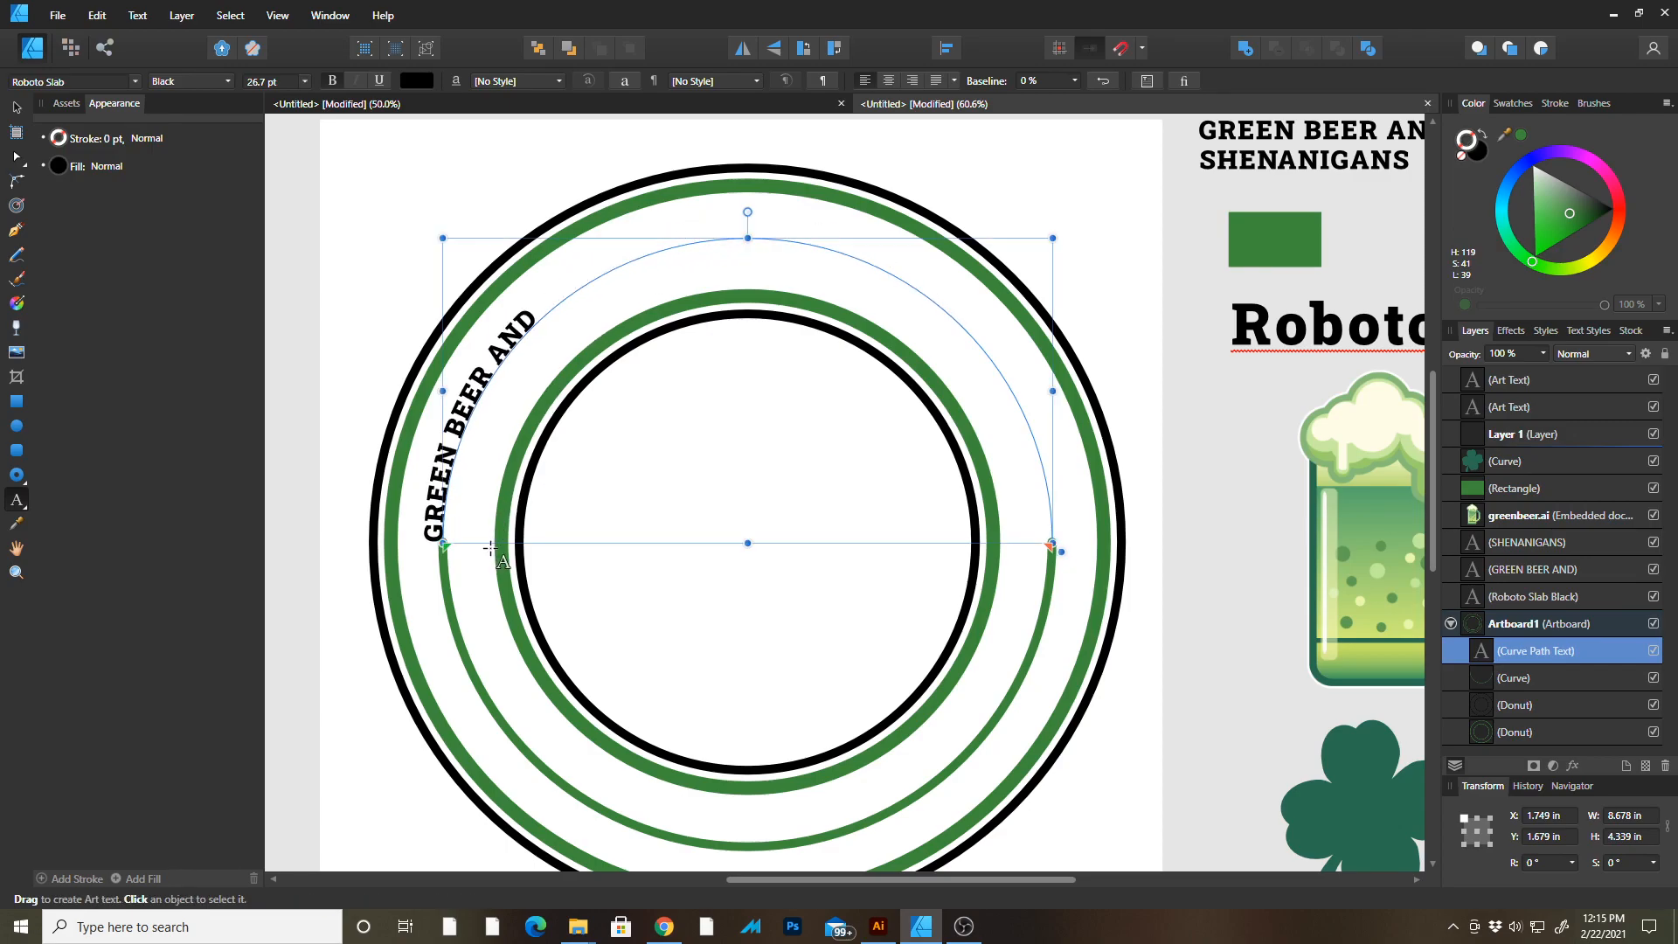
left_click(888, 81)
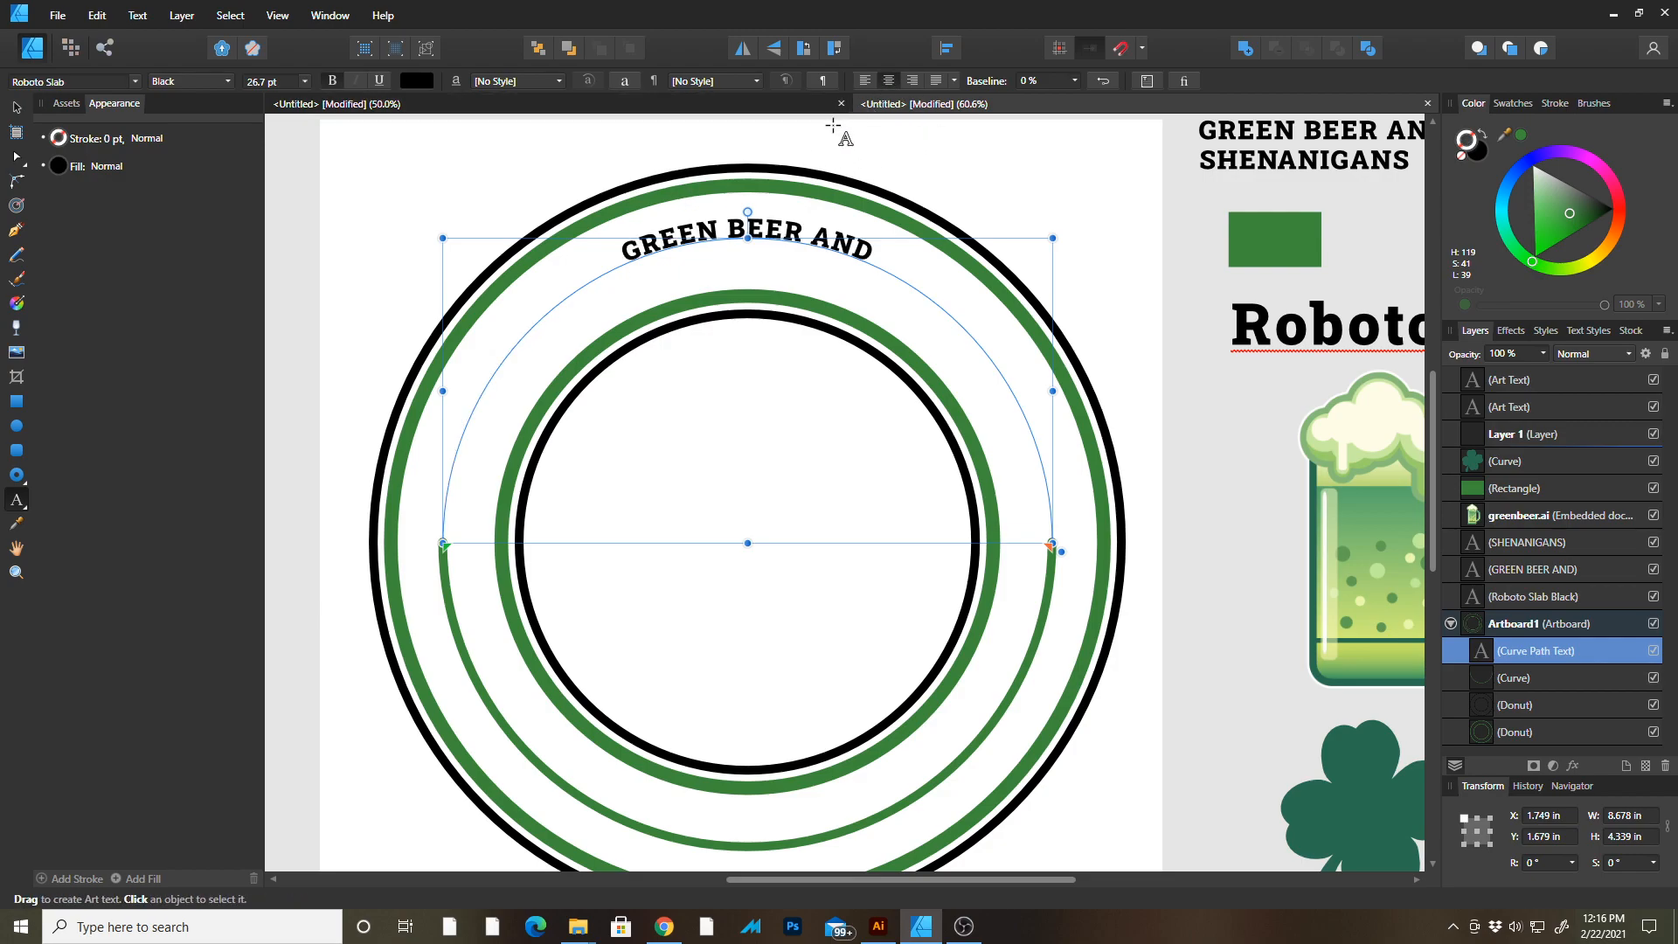
Increase the arched text's font size to 92 pt.
key("ctrl+shift+period")
key("ctrl+shift+period")
key("ctrl+shift+period")
key("ctrl+shift+period")
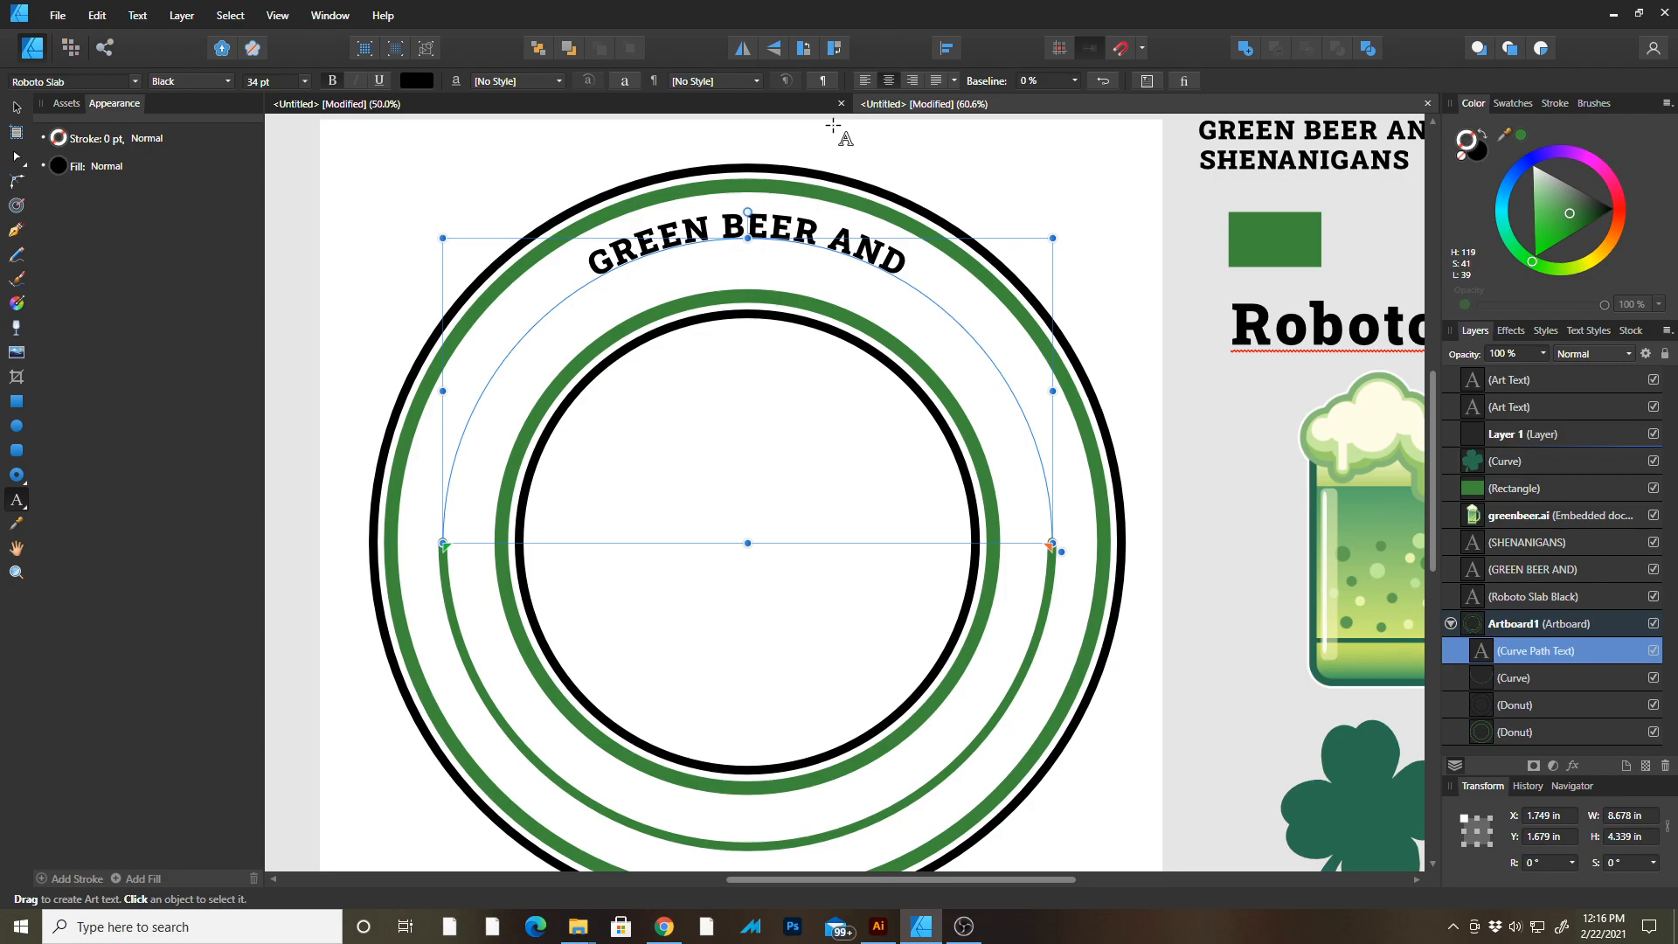
key("ctrl+shift+period")
key("ctrl+shift+period")
key("ctrl+shift+period")
key("ctrl+shift+period")
key("ctrl+shift+period")
key("ctrl+shift+period")
key("ctrl+shift+period")
key("ctrl+shift+period")
key("ctrl+shift+period")
key("ctrl+shift+period")
key("ctrl+shift+period")
key("ctrl+shift+period")
key("ctrl+shift+period")
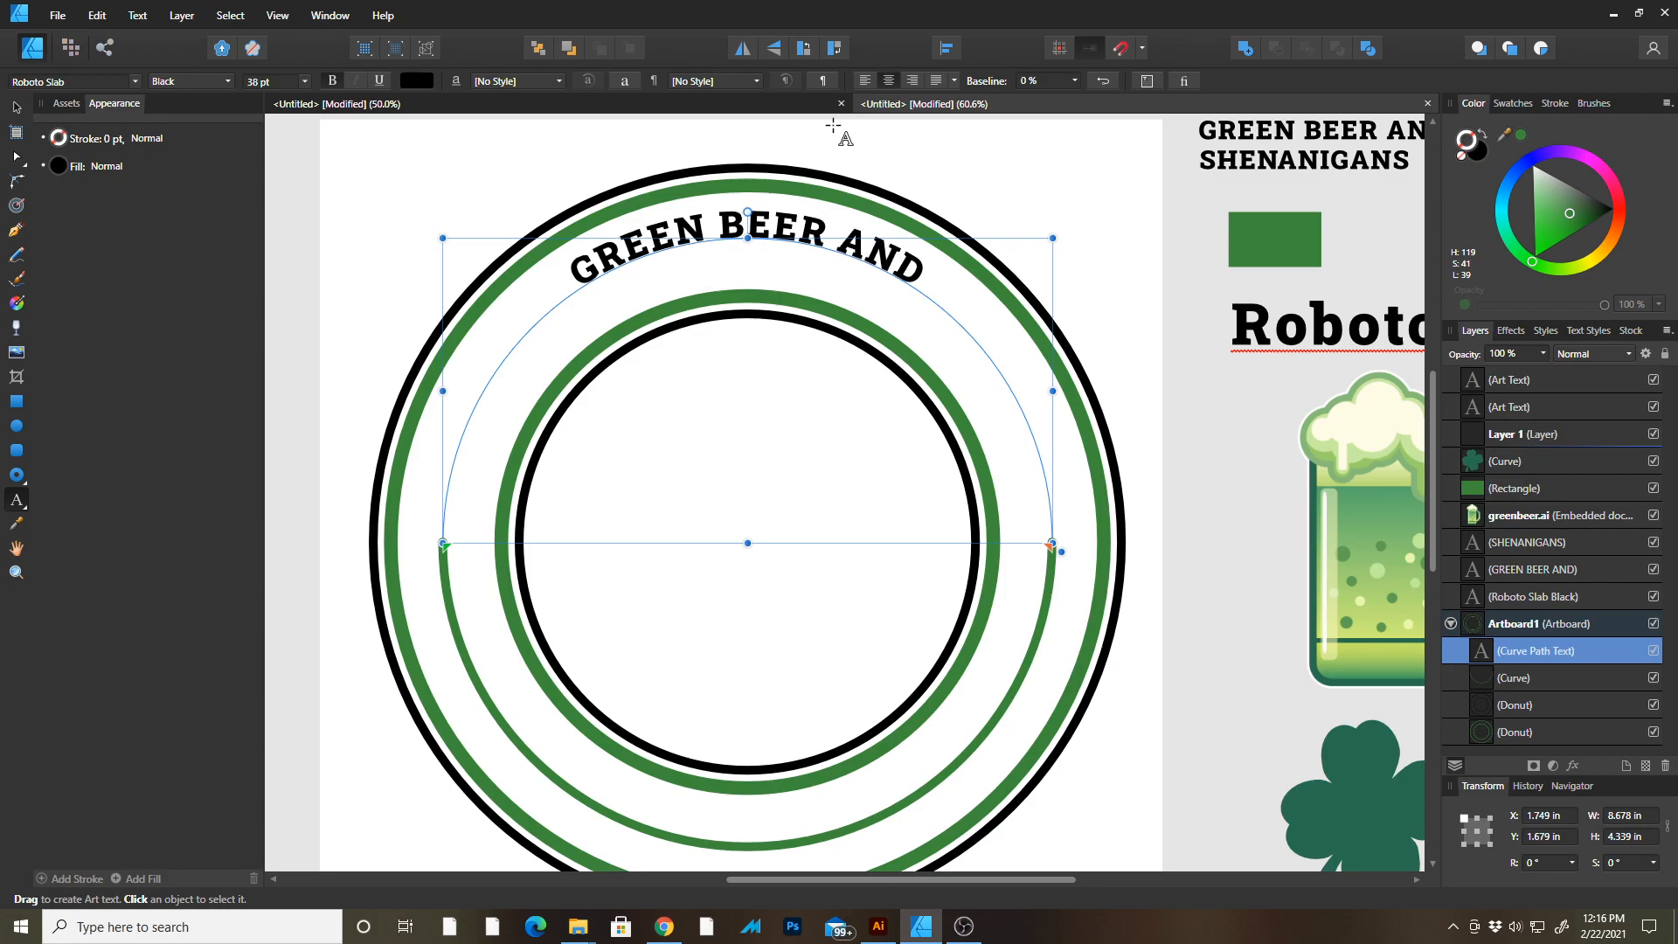
key("ctrl+shift+period")
key("ctrl+shift+period")
key("ctrl+shift+period")
key("ctrl+shift+period")
key("ctrl+shift+period")
key("ctrl+shift+period")
key("ctrl+shift+period")
key("ctrl+shift+period")
key("ctrl+shift+period")
key("ctrl+shift+period")
key("ctrl+shift+period")
key("ctrl+shift+period")
key("ctrl+shift+period")
key("ctrl+shift+period")
key("ctrl+shift+period")
key("ctrl+shift+period")
key("ctrl+shift+period")
key("ctrl+shift+period")
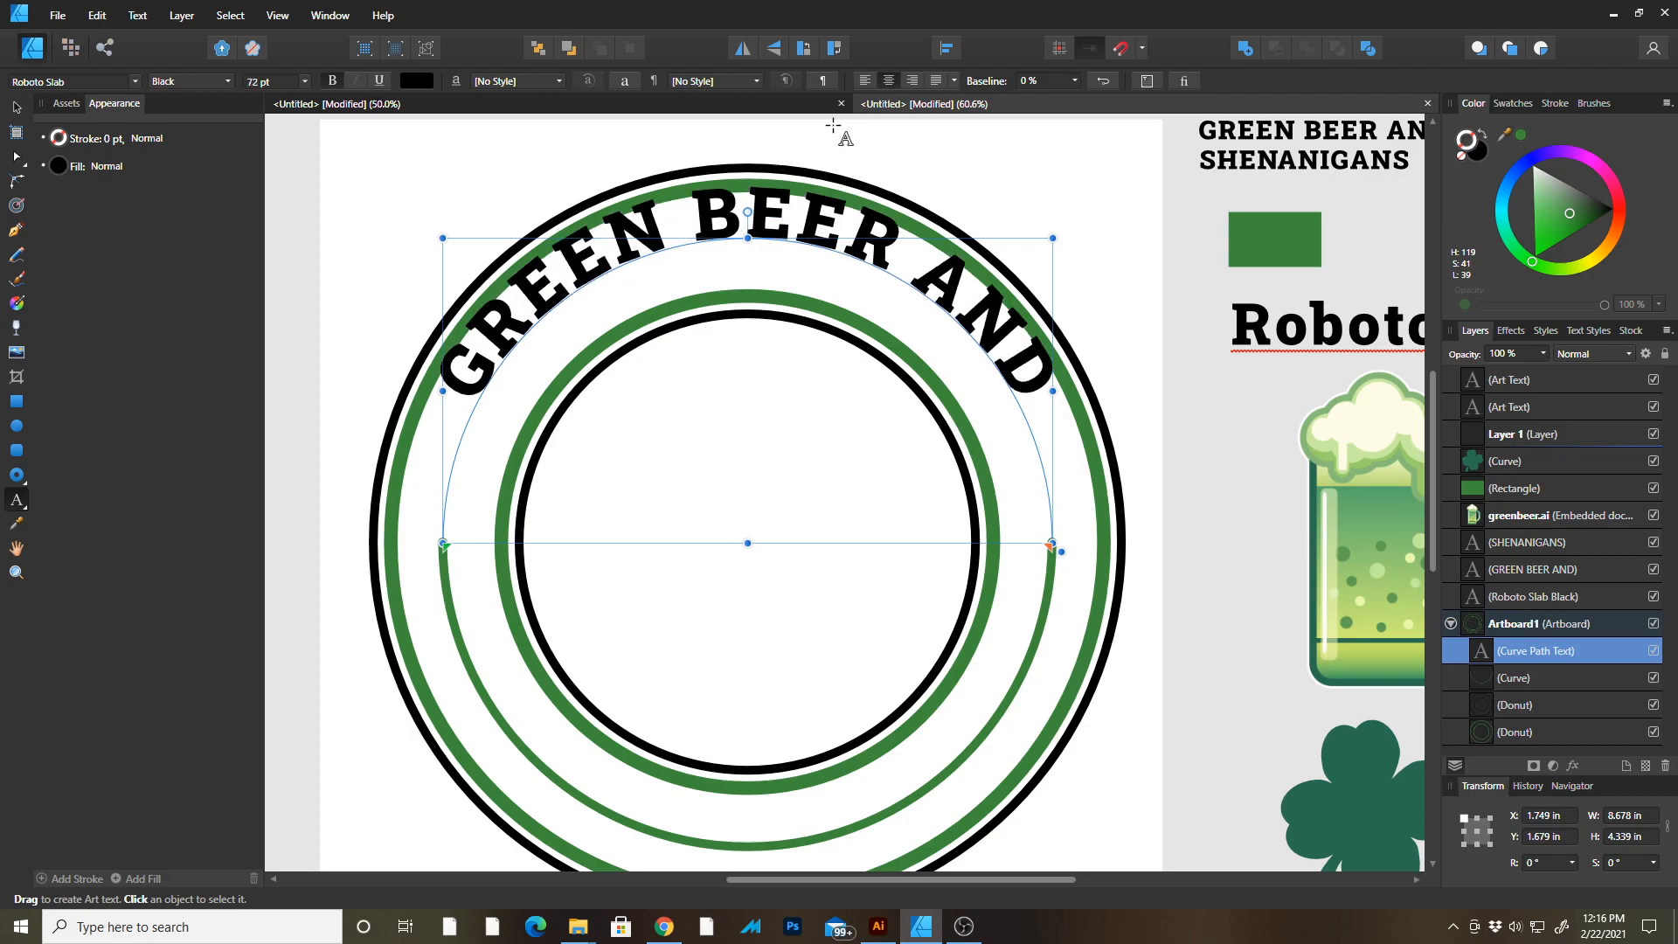
key("ctrl+shift+comma")
key("ctrl+shift+comma")
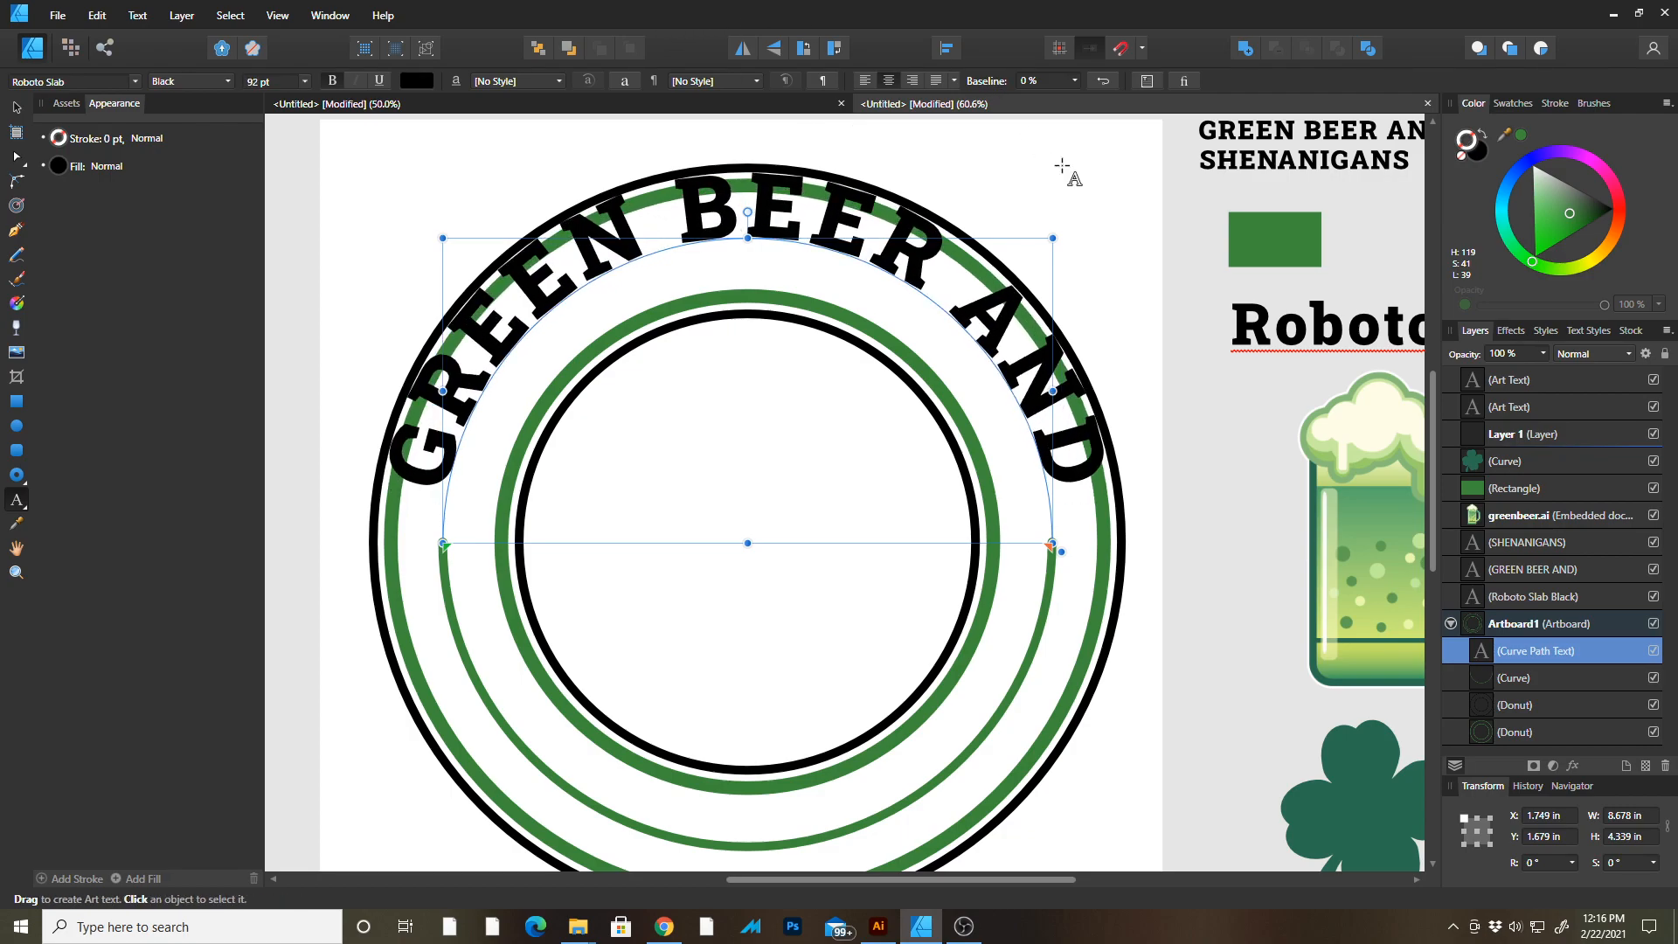
Set the arched text's baseline shift to 36%.
left_click(1075, 81)
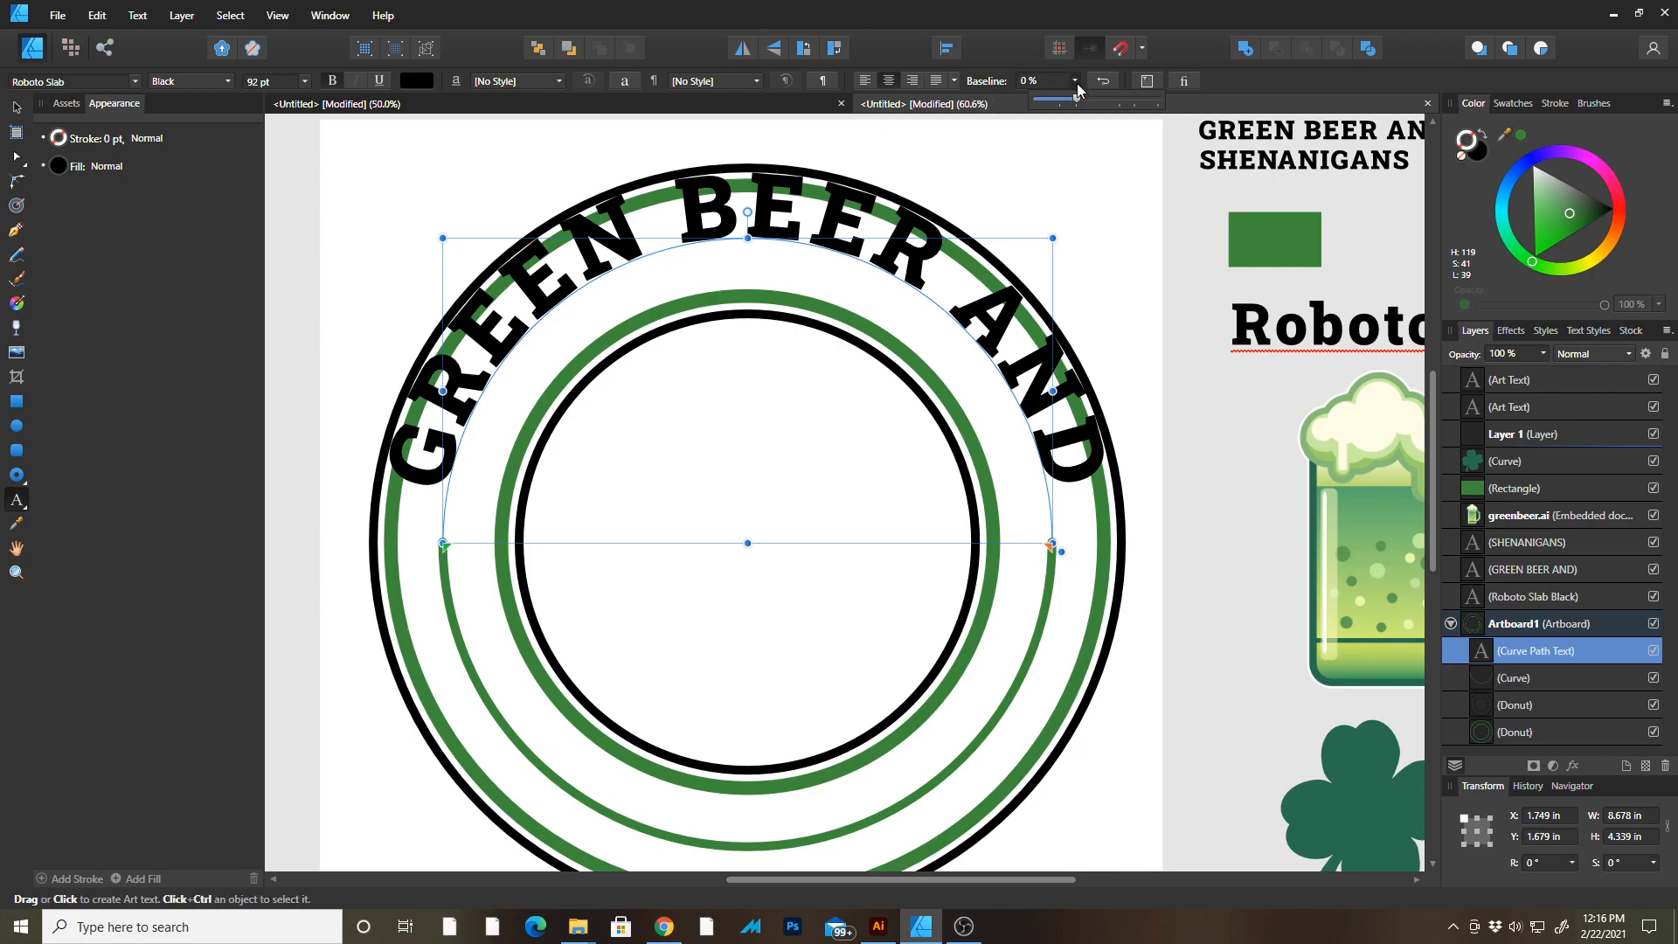
left_click_drag(1078, 101, 1107, 102)
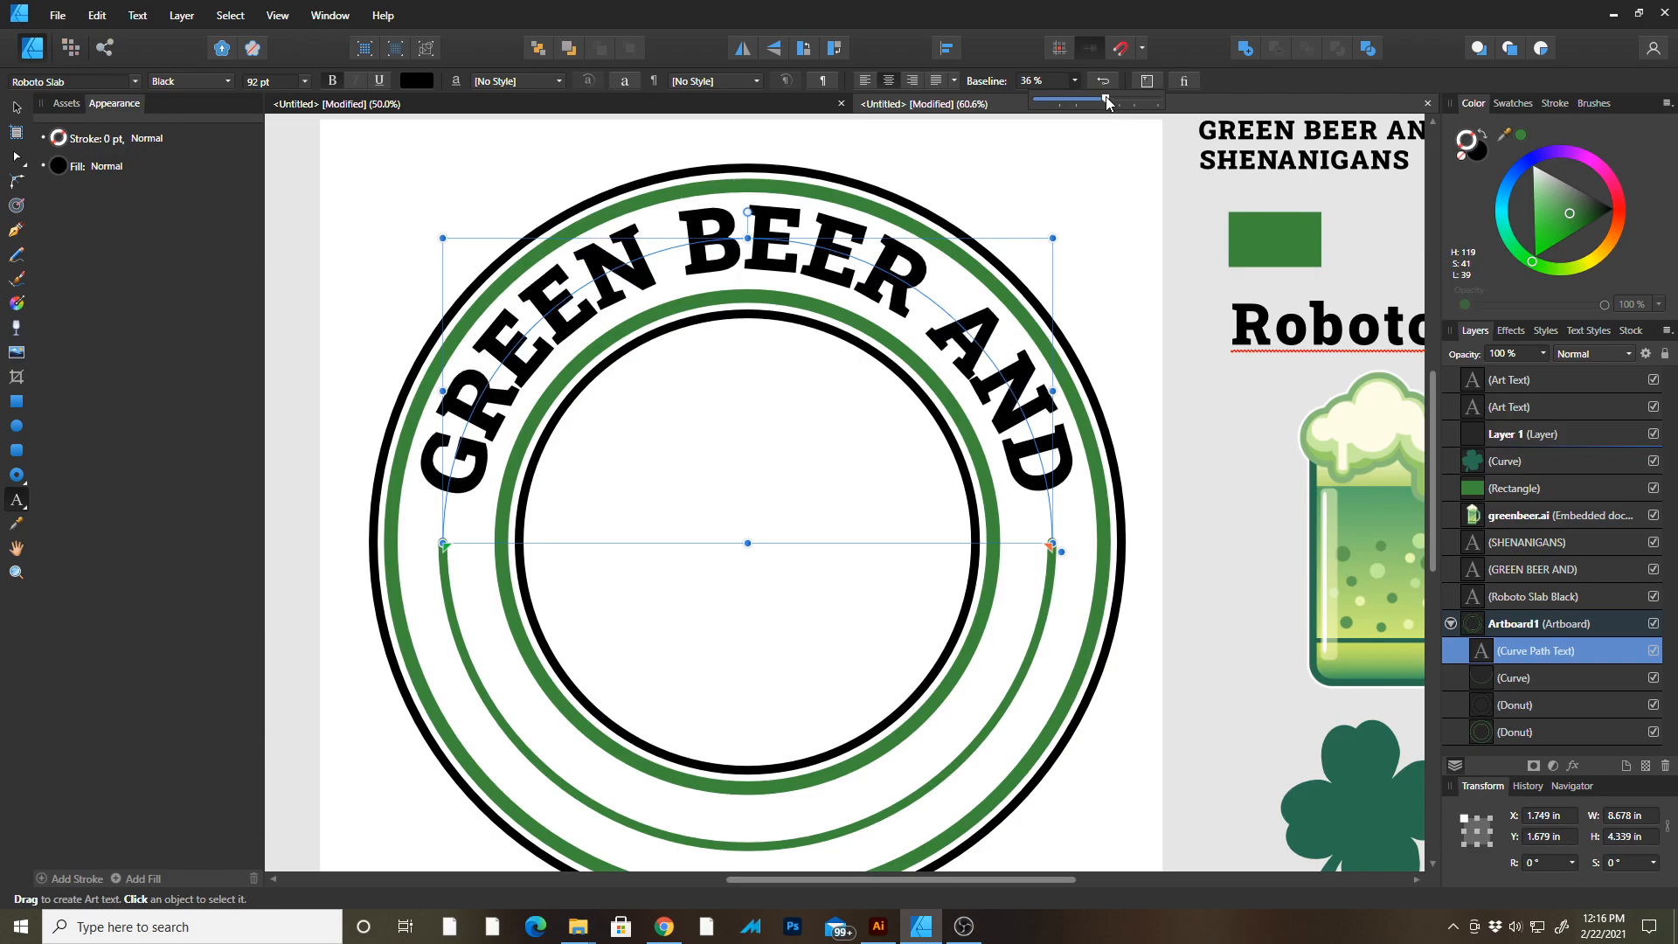
left_click(987, 372)
type("t")
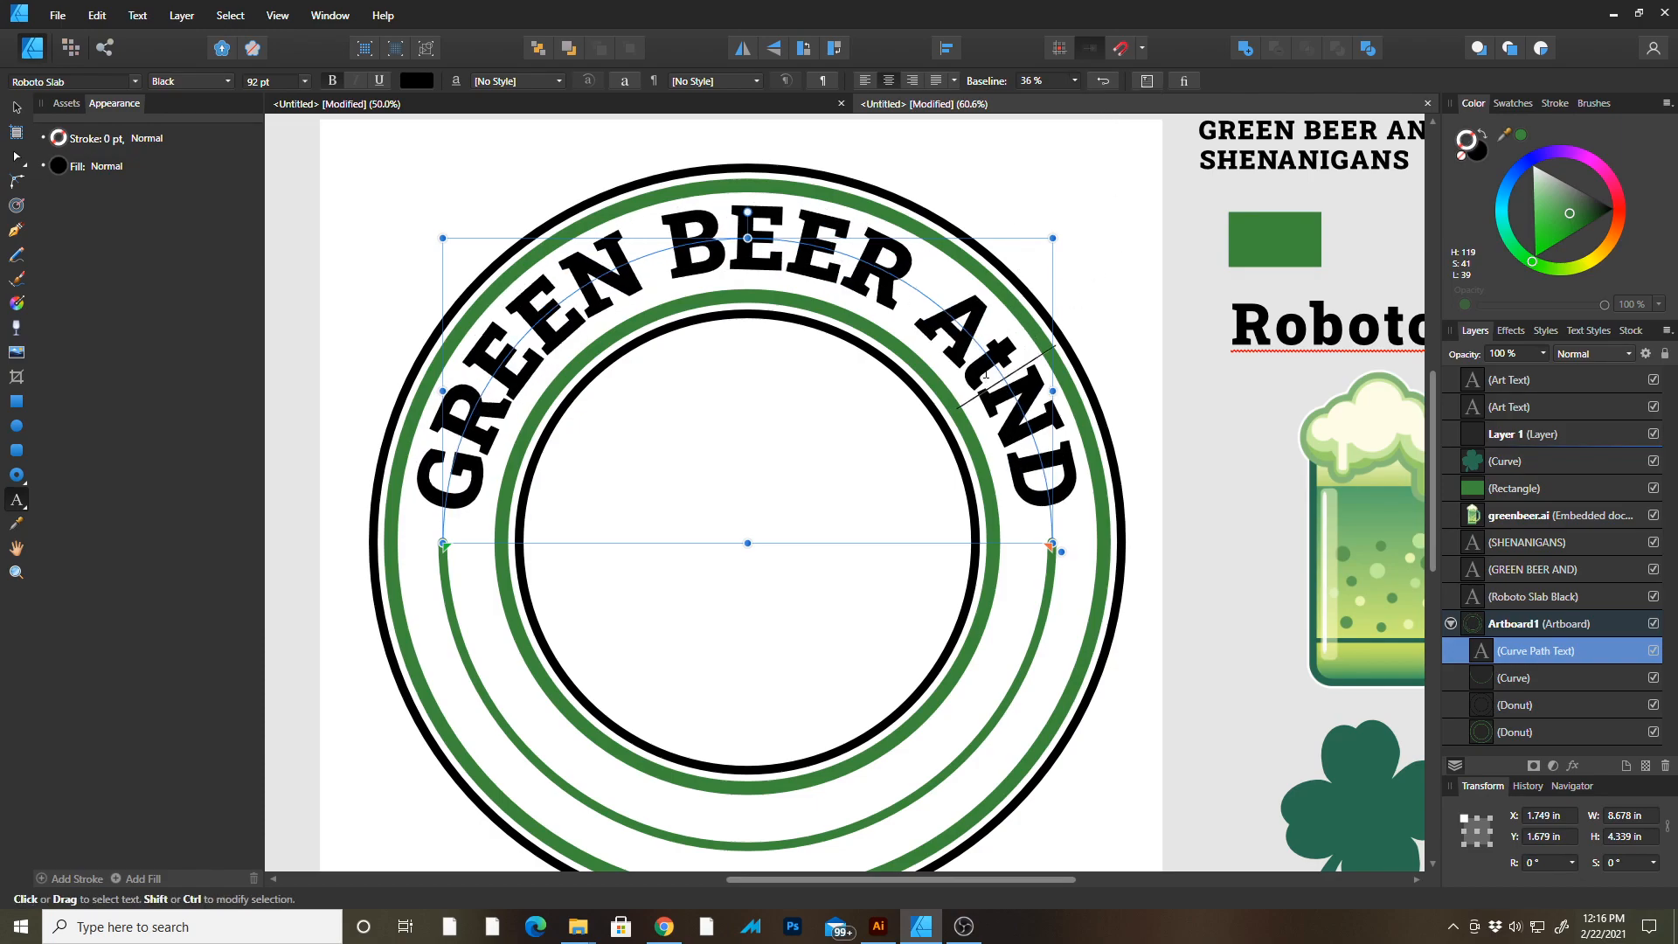
key("BackSpace")
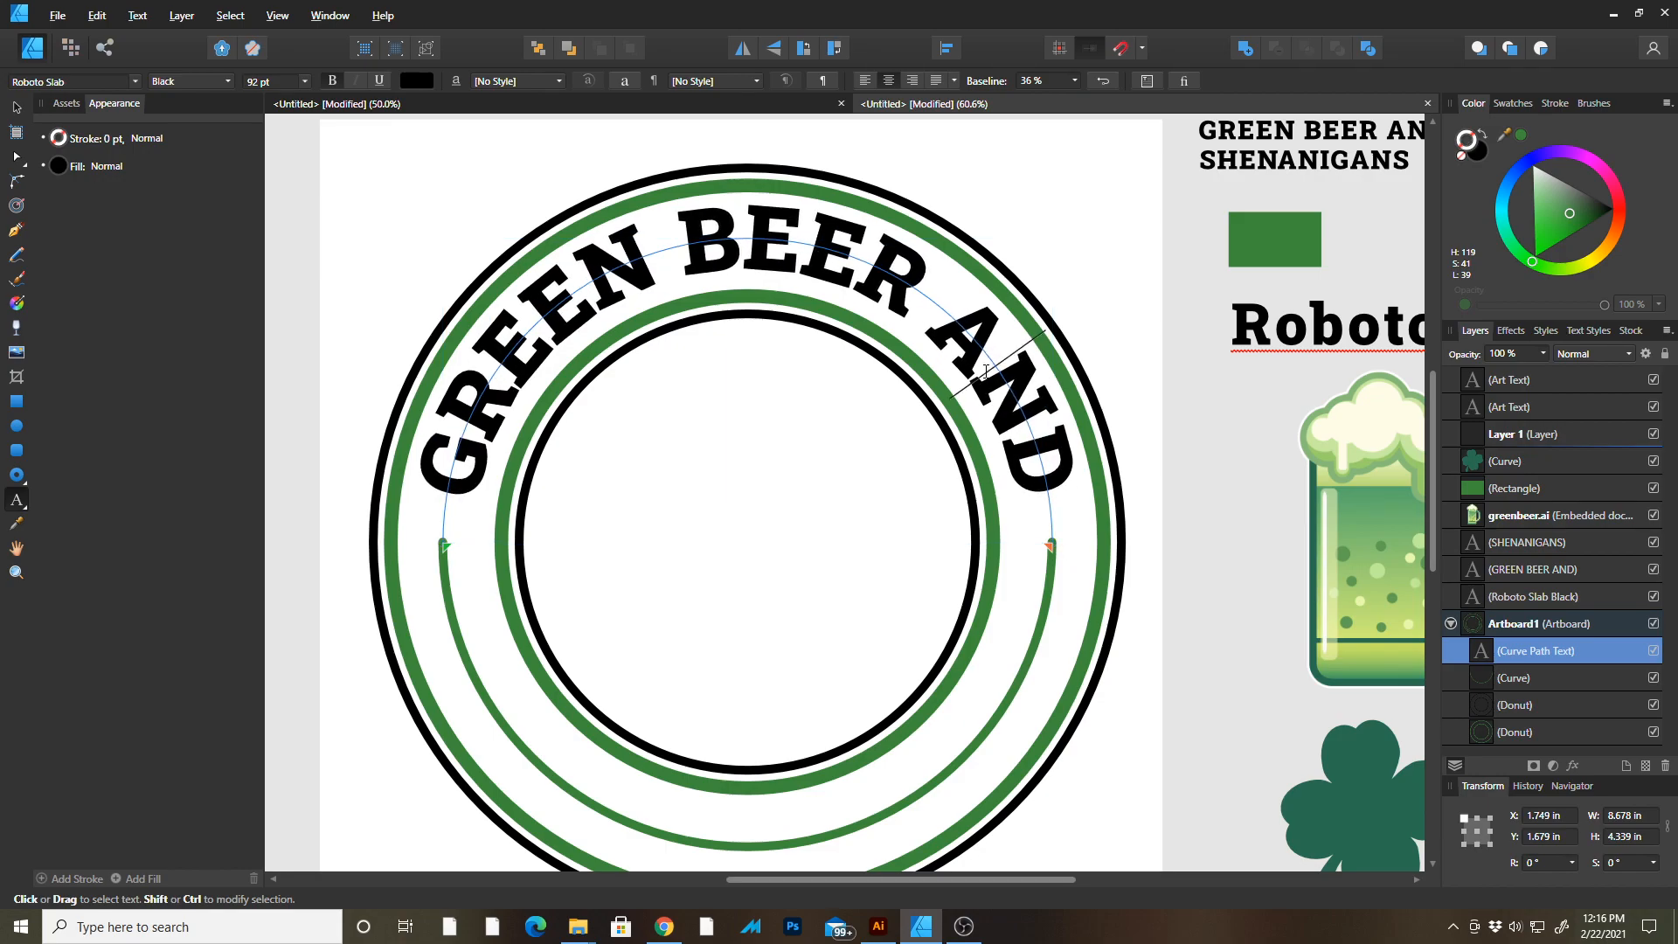
key("Right")
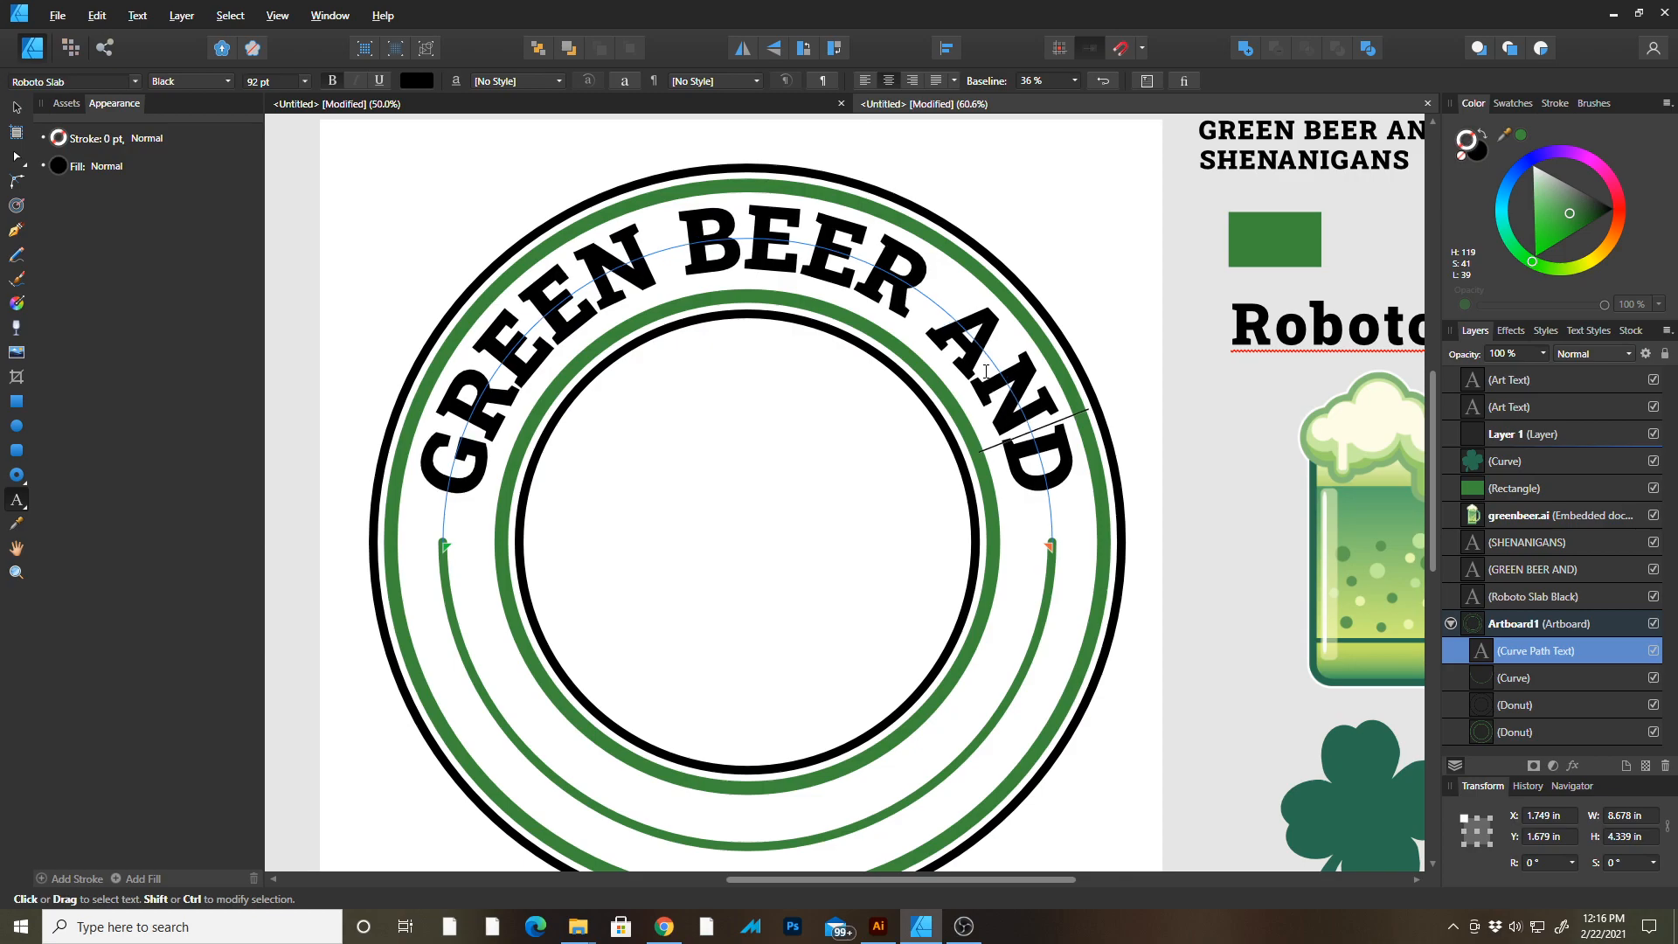
key("Left")
key("Left")
key("Left")
key("Left")
key("Left")
key("Left")
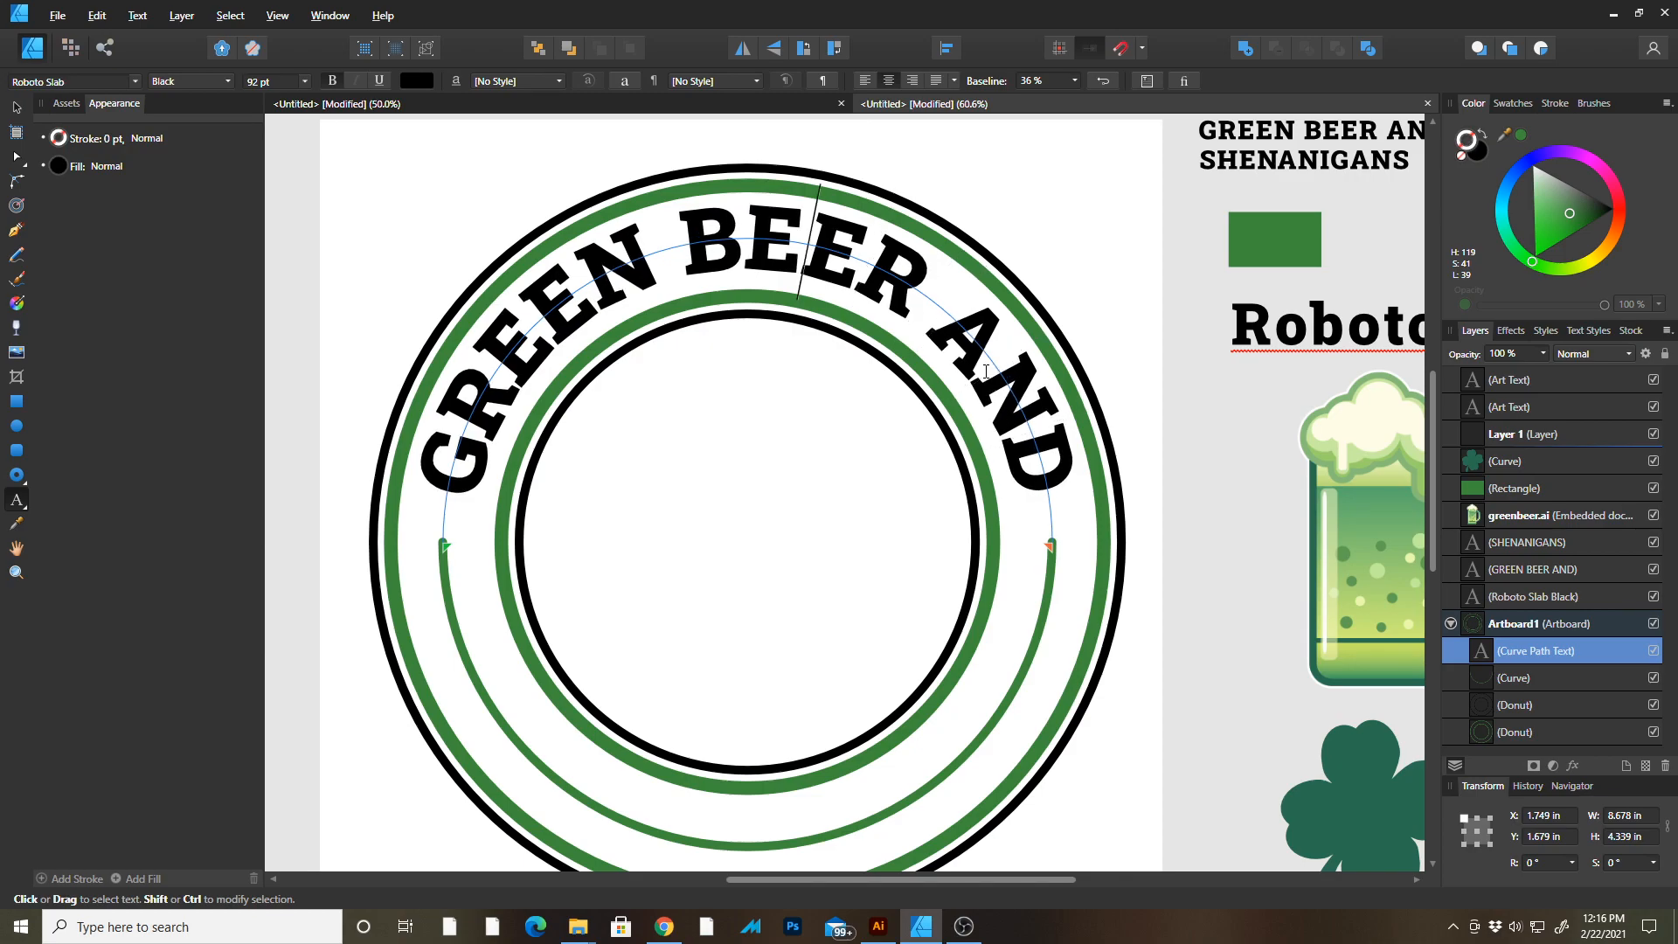
key("Left")
key("Left")
key("Escape")
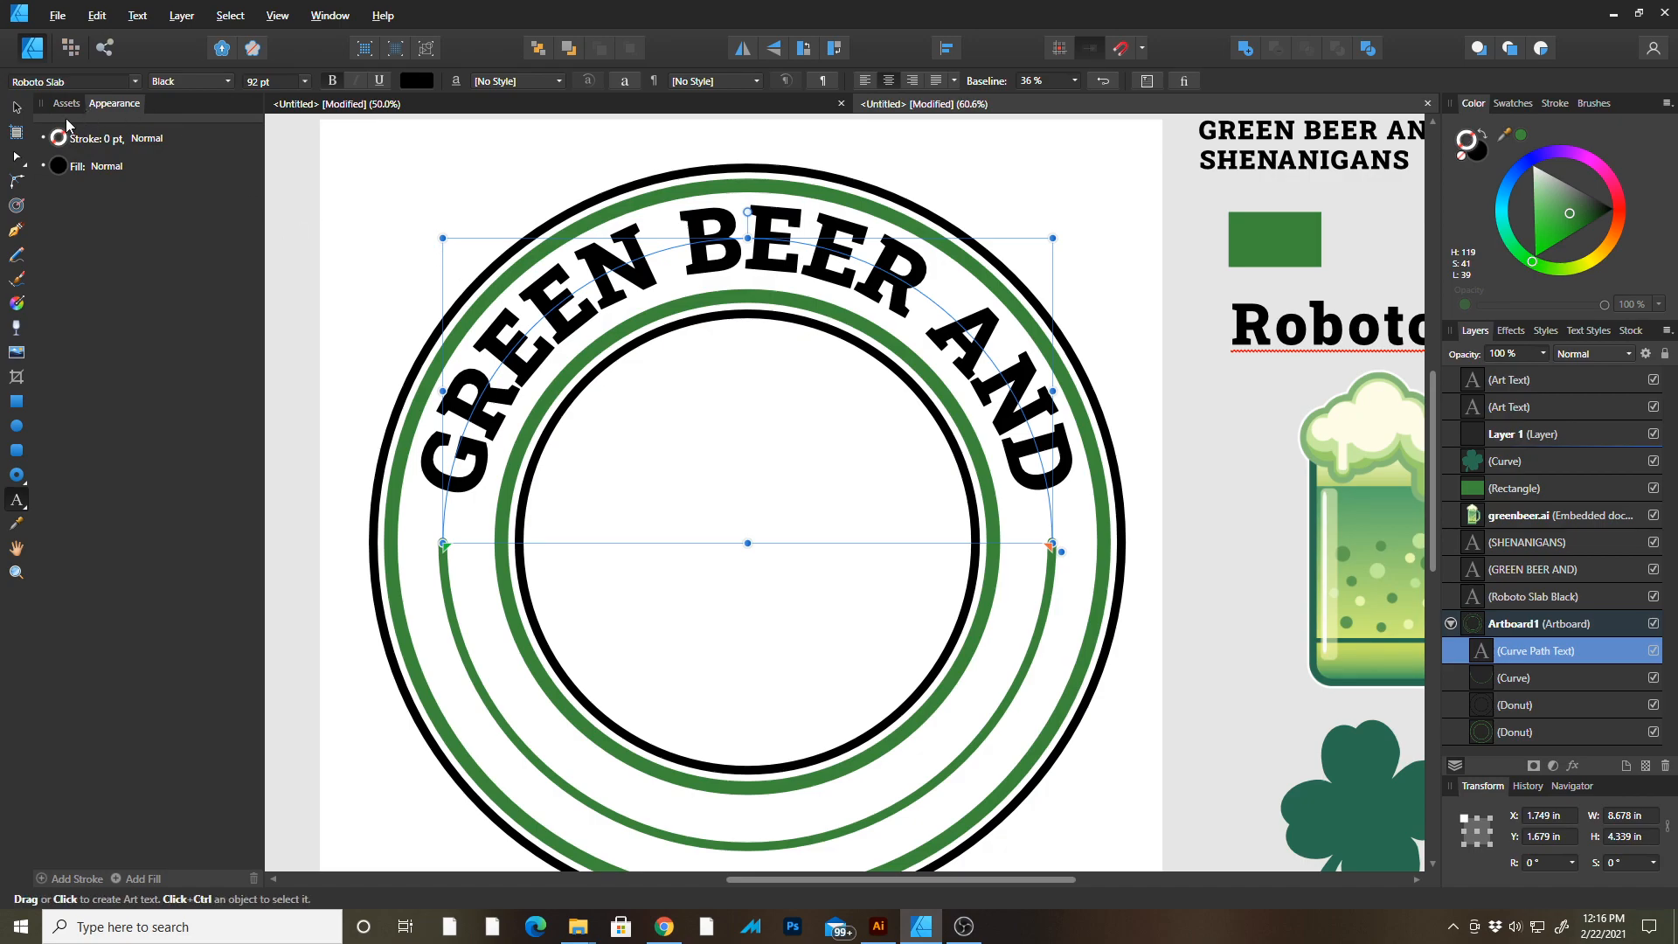
Hide the interface panels to preview the arched text on the badge.
left_click(16, 107)
left_click(406, 298)
key("Tab")
left_click_drag(559, 370, 675, 351)
left_click_drag(882, 379, 865, 480)
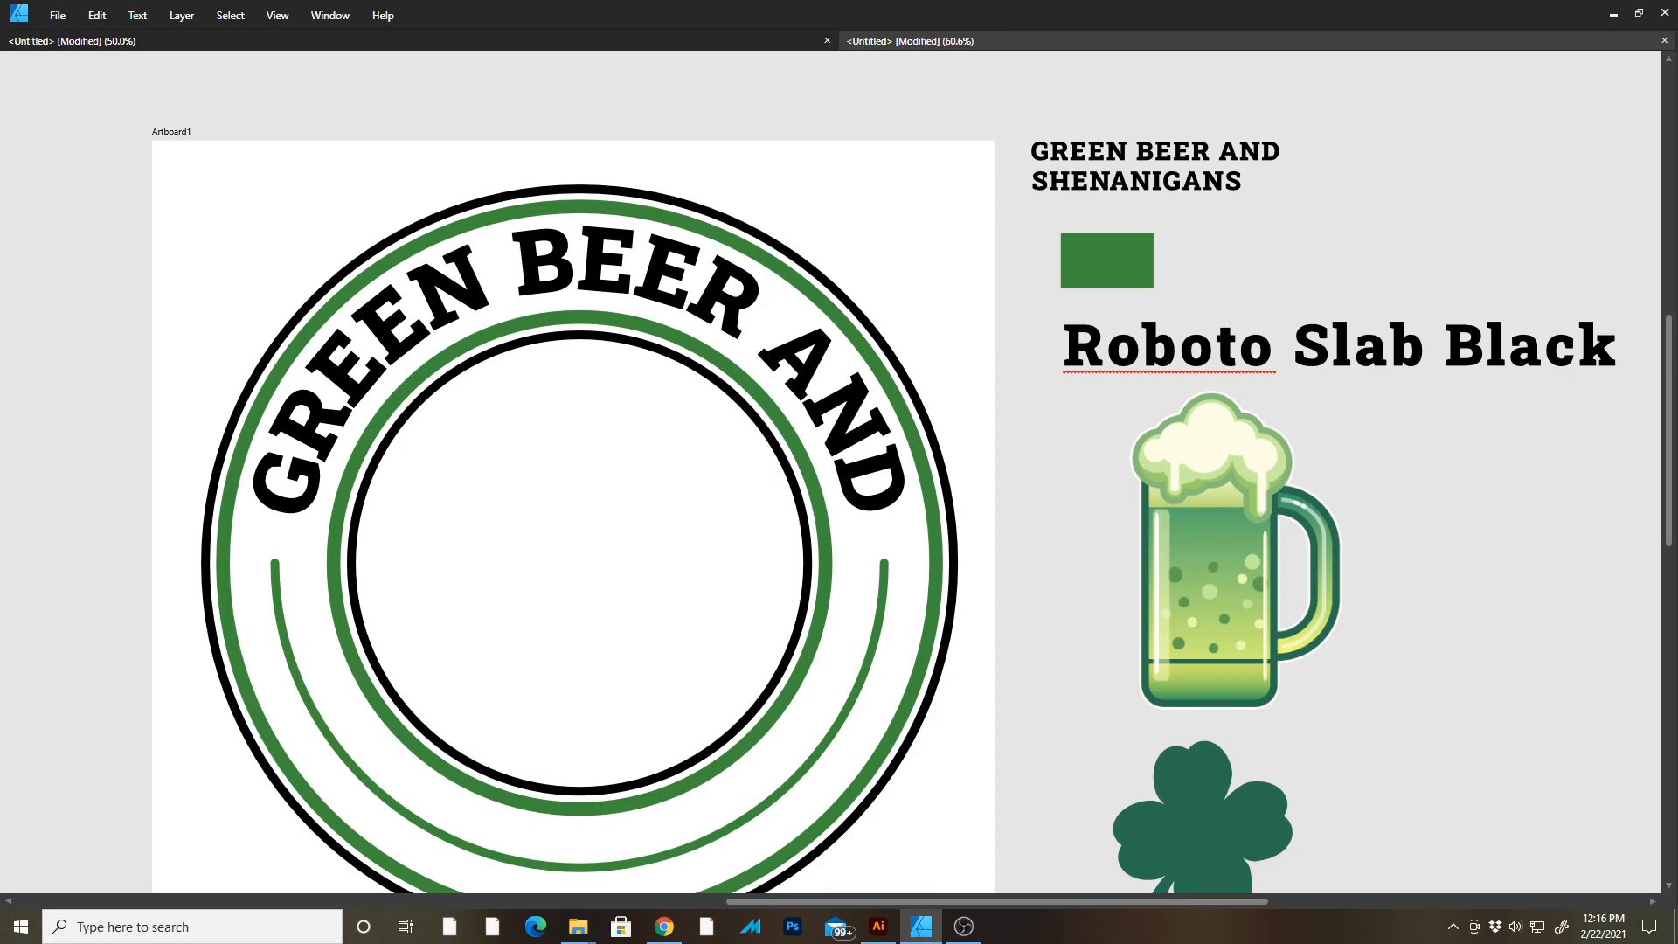
Convert the lower green arc into a text path and paste SHENANIGANS onto it.
key("Tab")
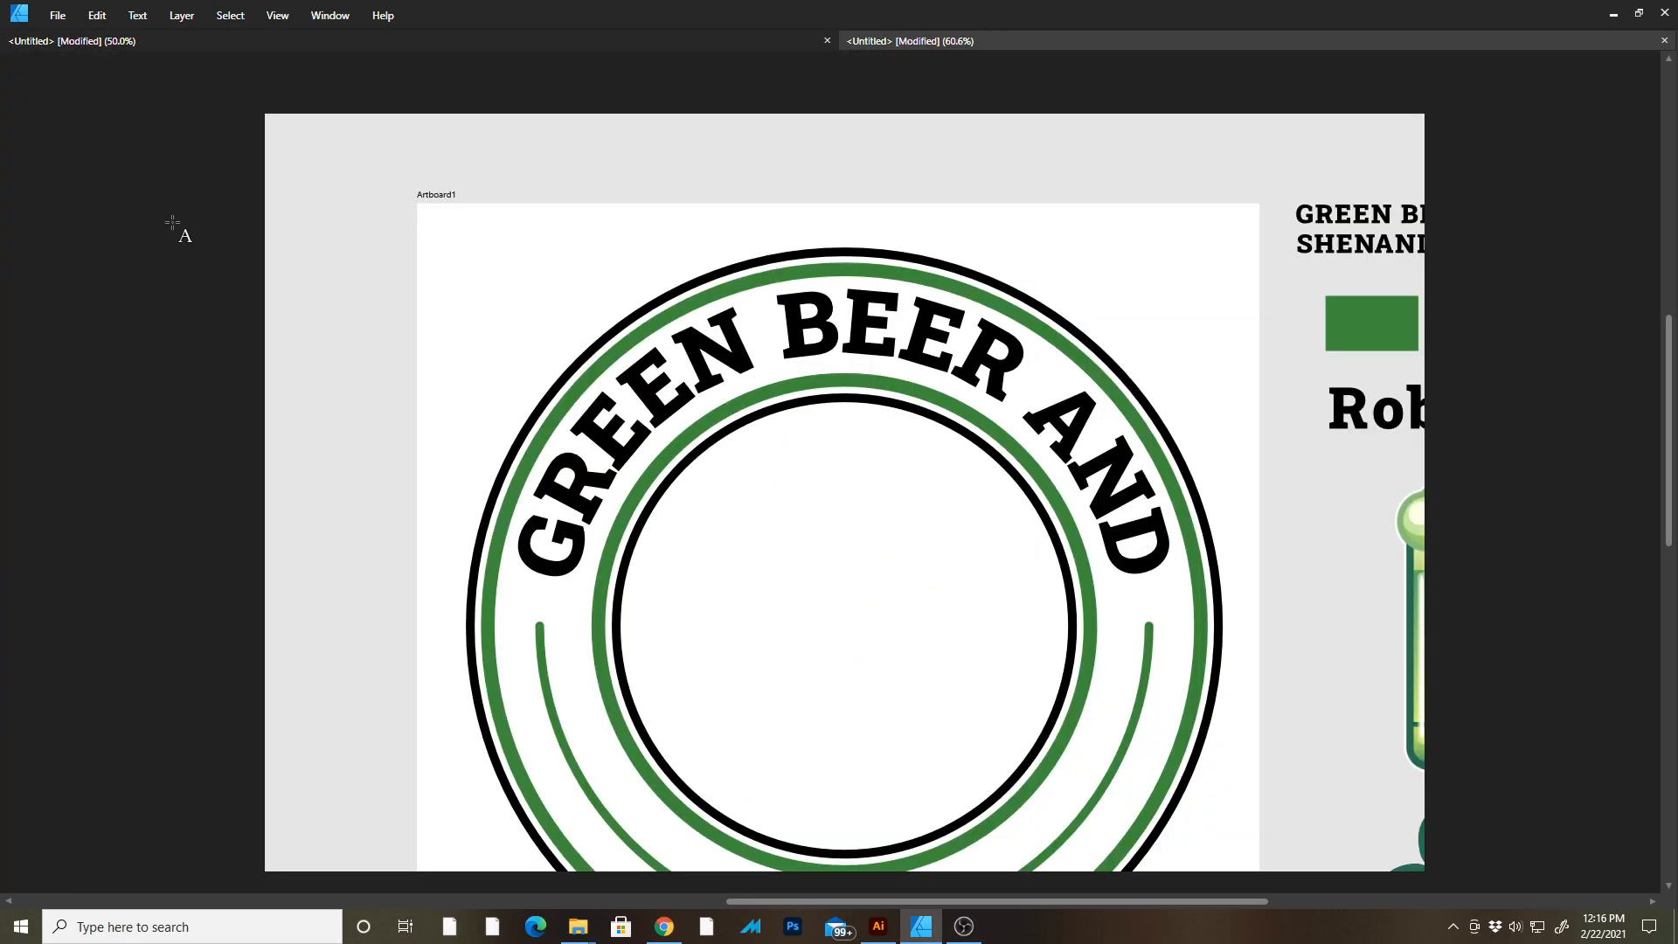
left_click_drag(489, 440, 324, 278)
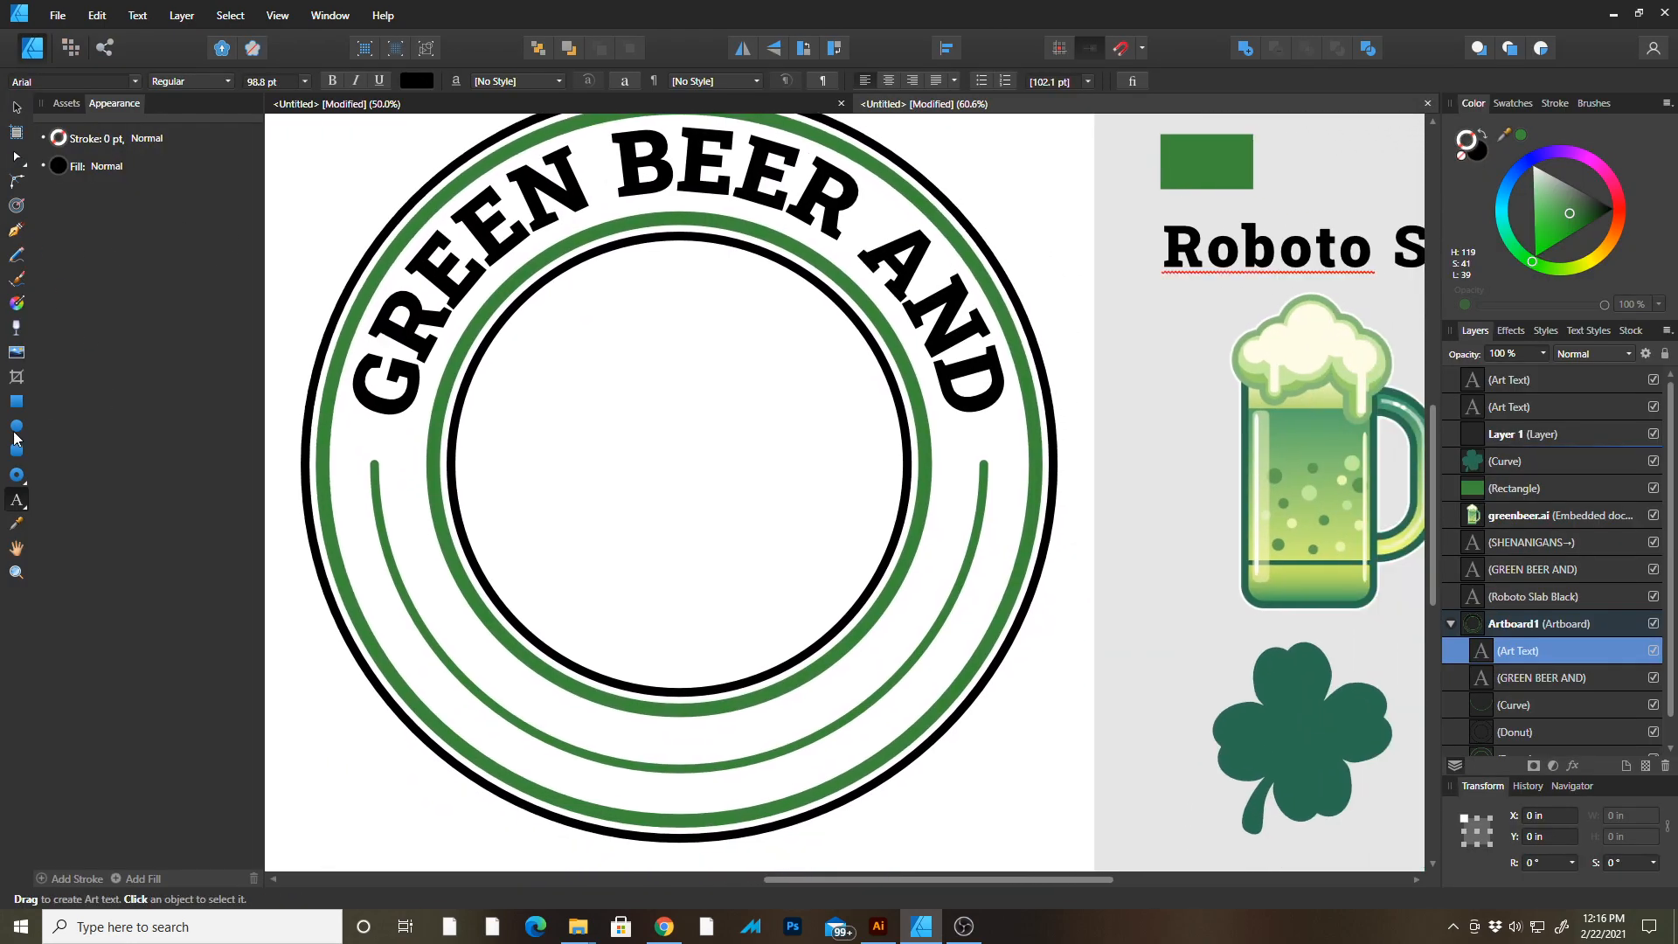
left_click(18, 109)
left_click(699, 769)
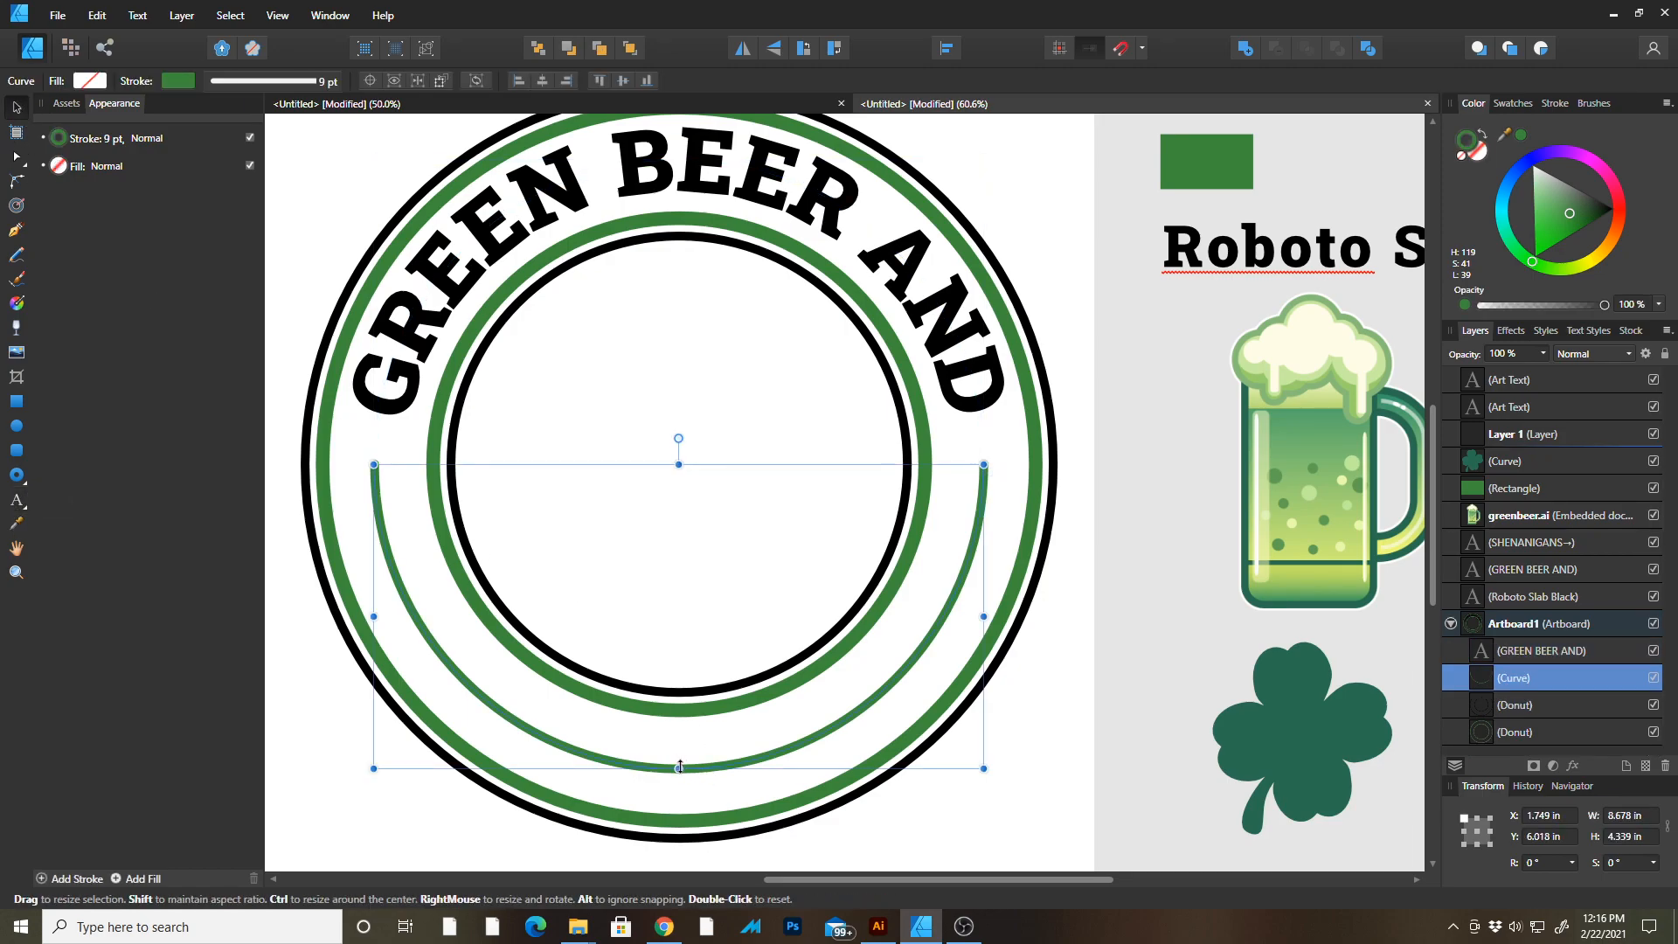
left_click(16, 500)
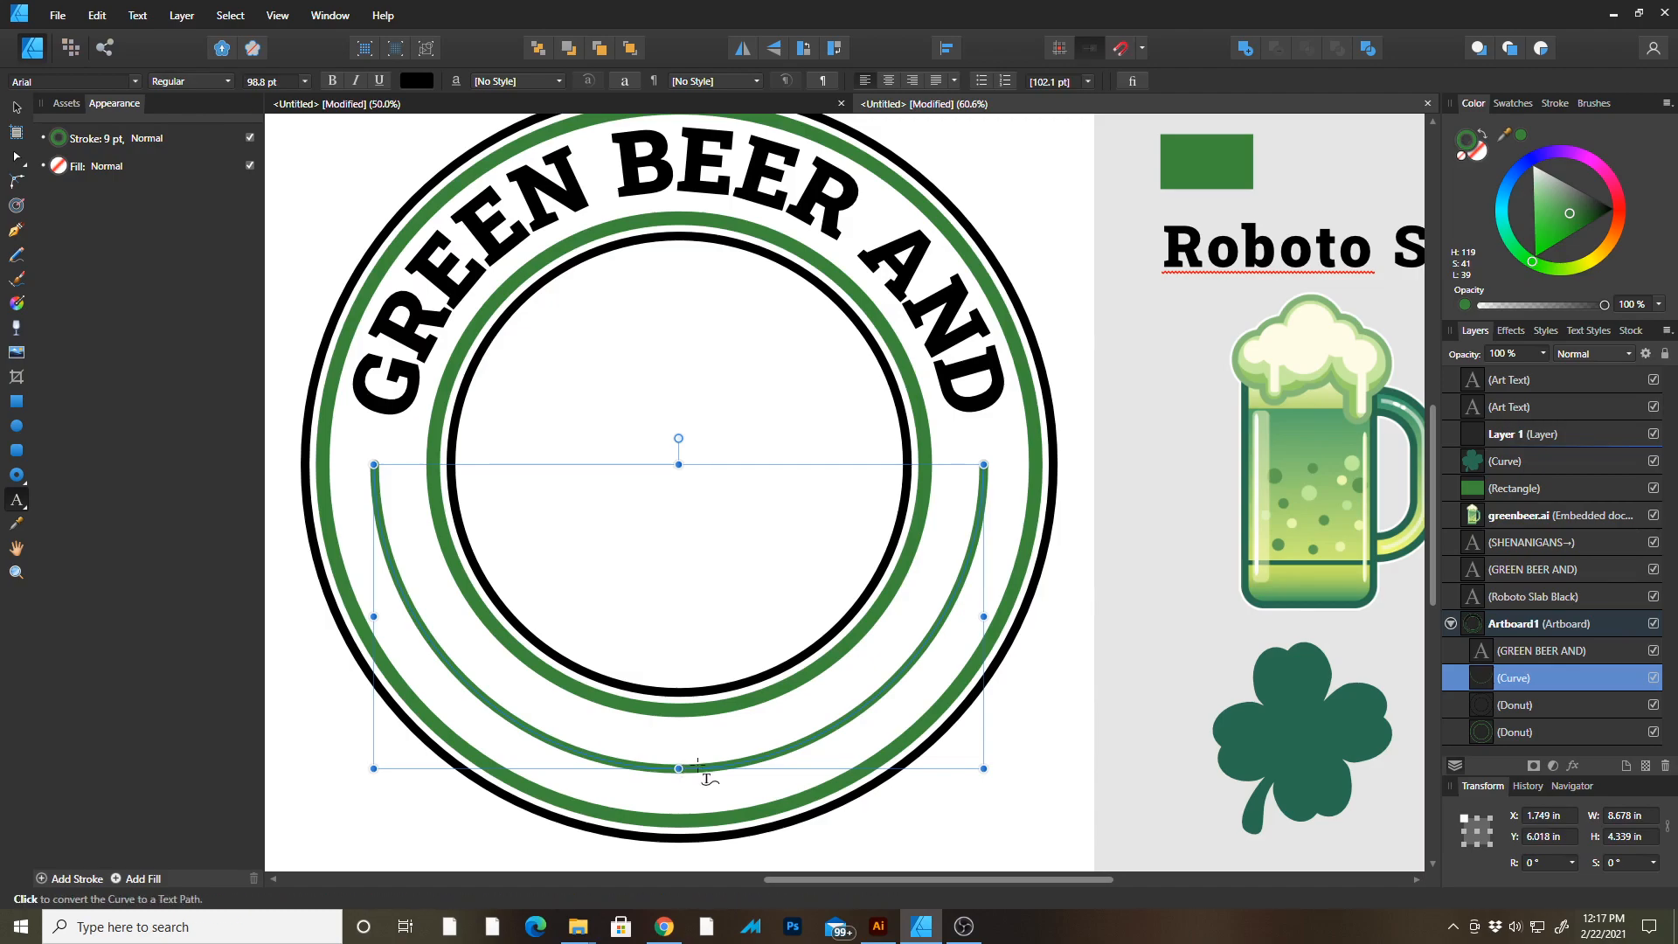
left_click(698, 766)
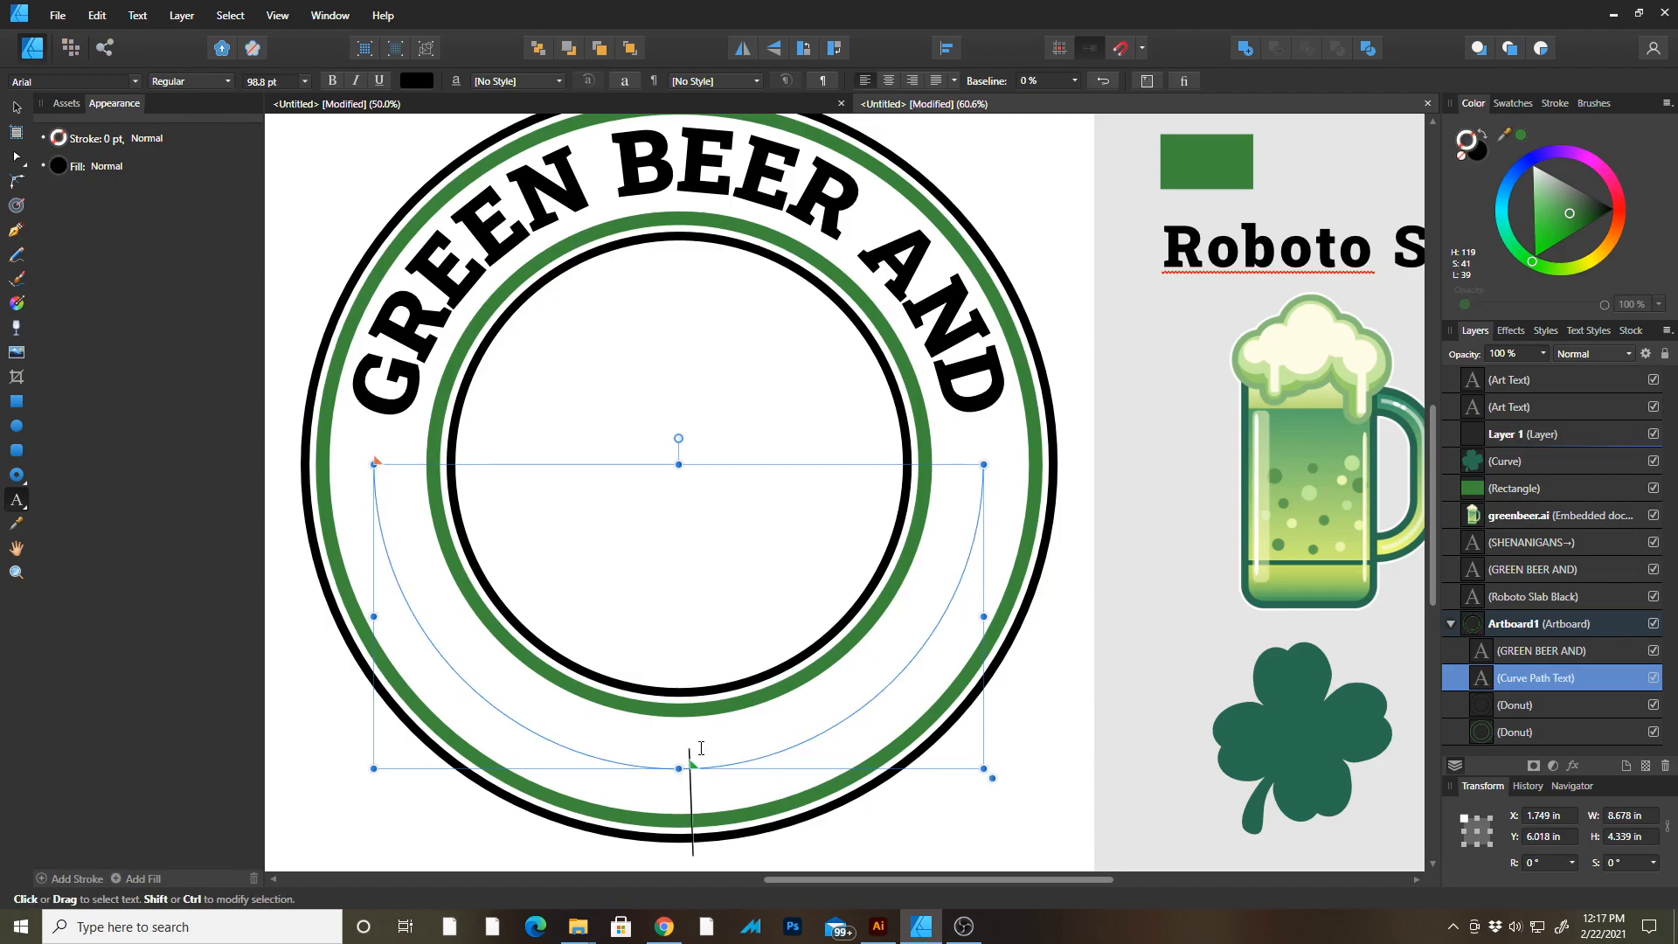
type("SHENANIGANS")
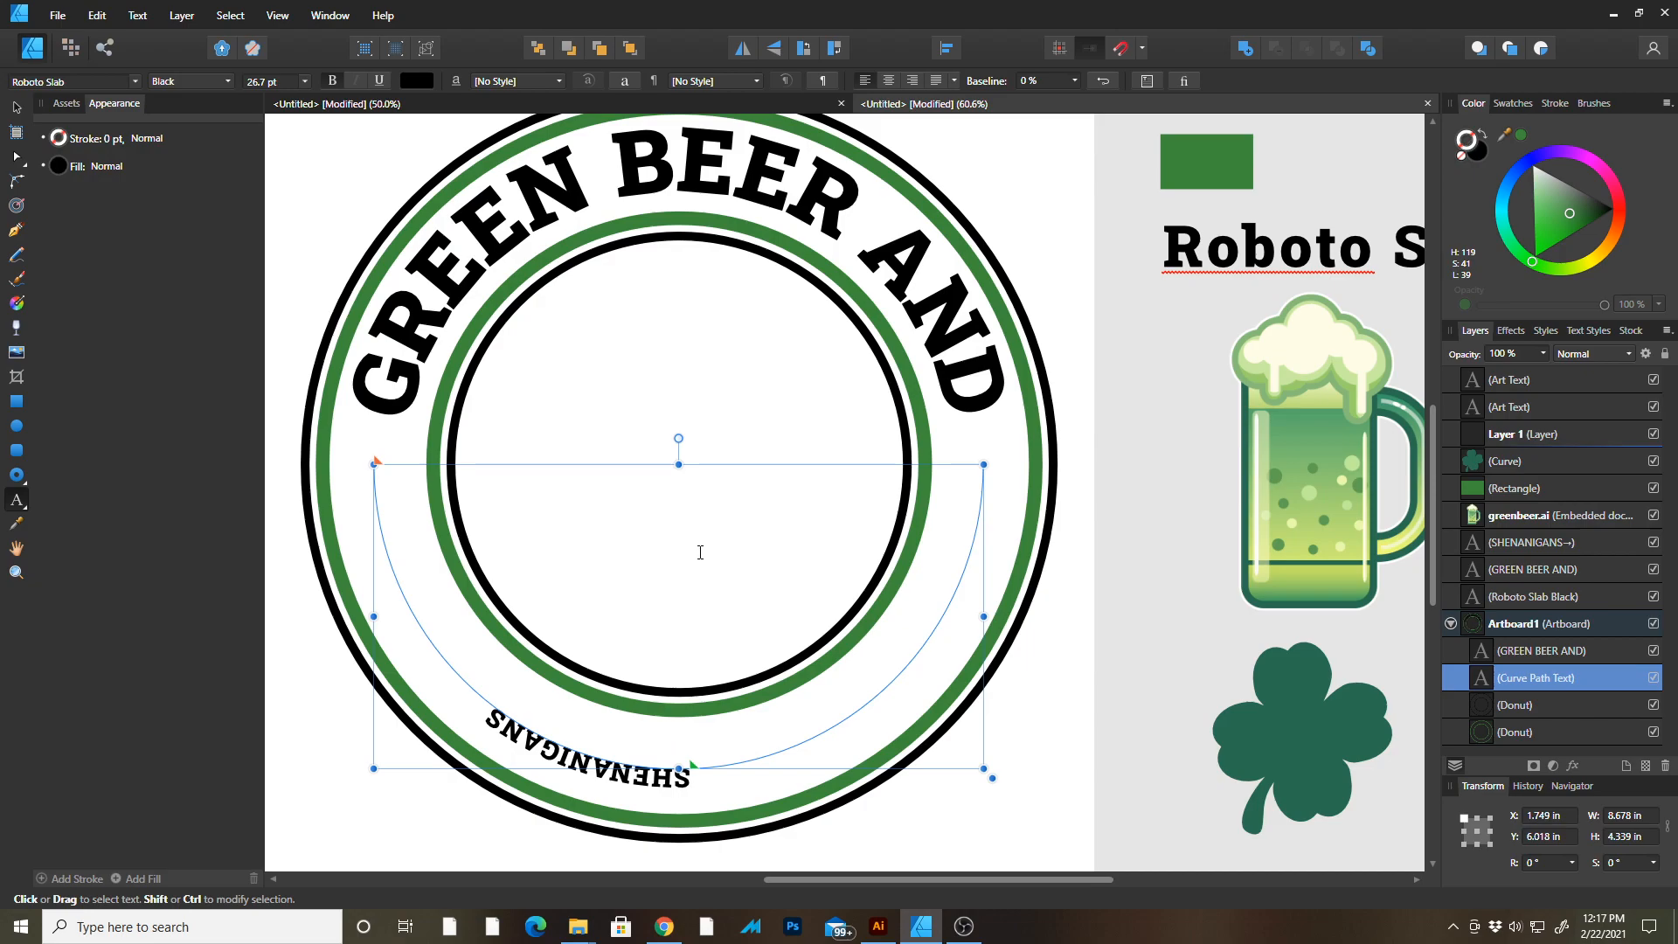
Move the SHENANIGANS text's start to the lower arc's left end and centre-align it along the arc.
key("Escape")
key("a")
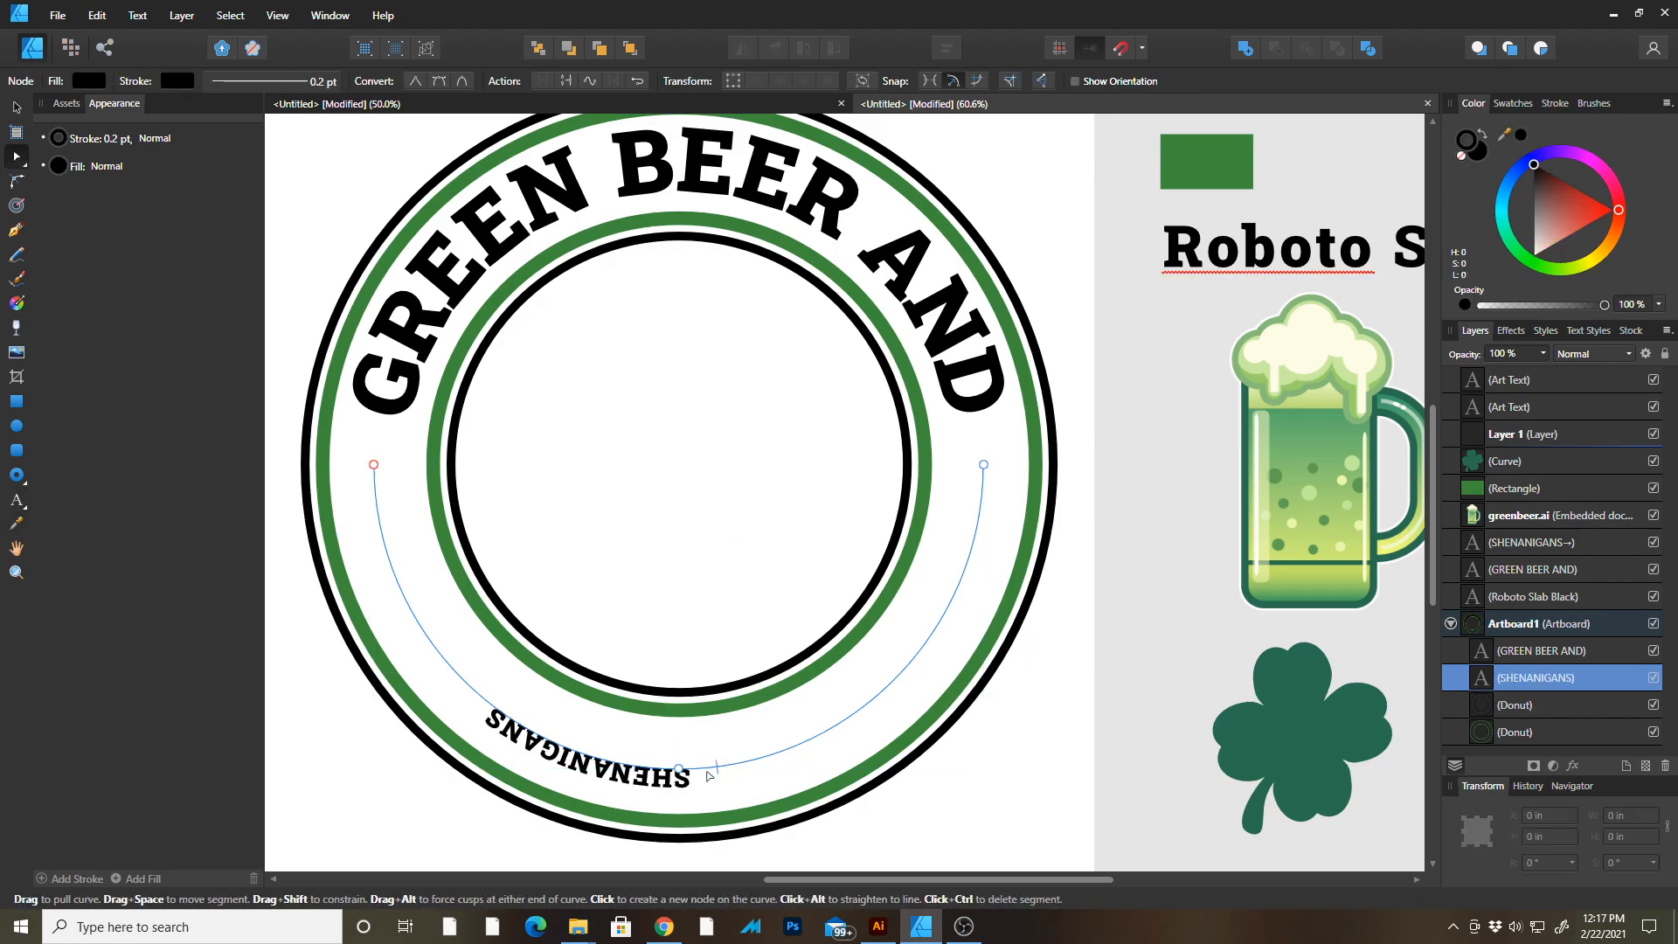
key("v")
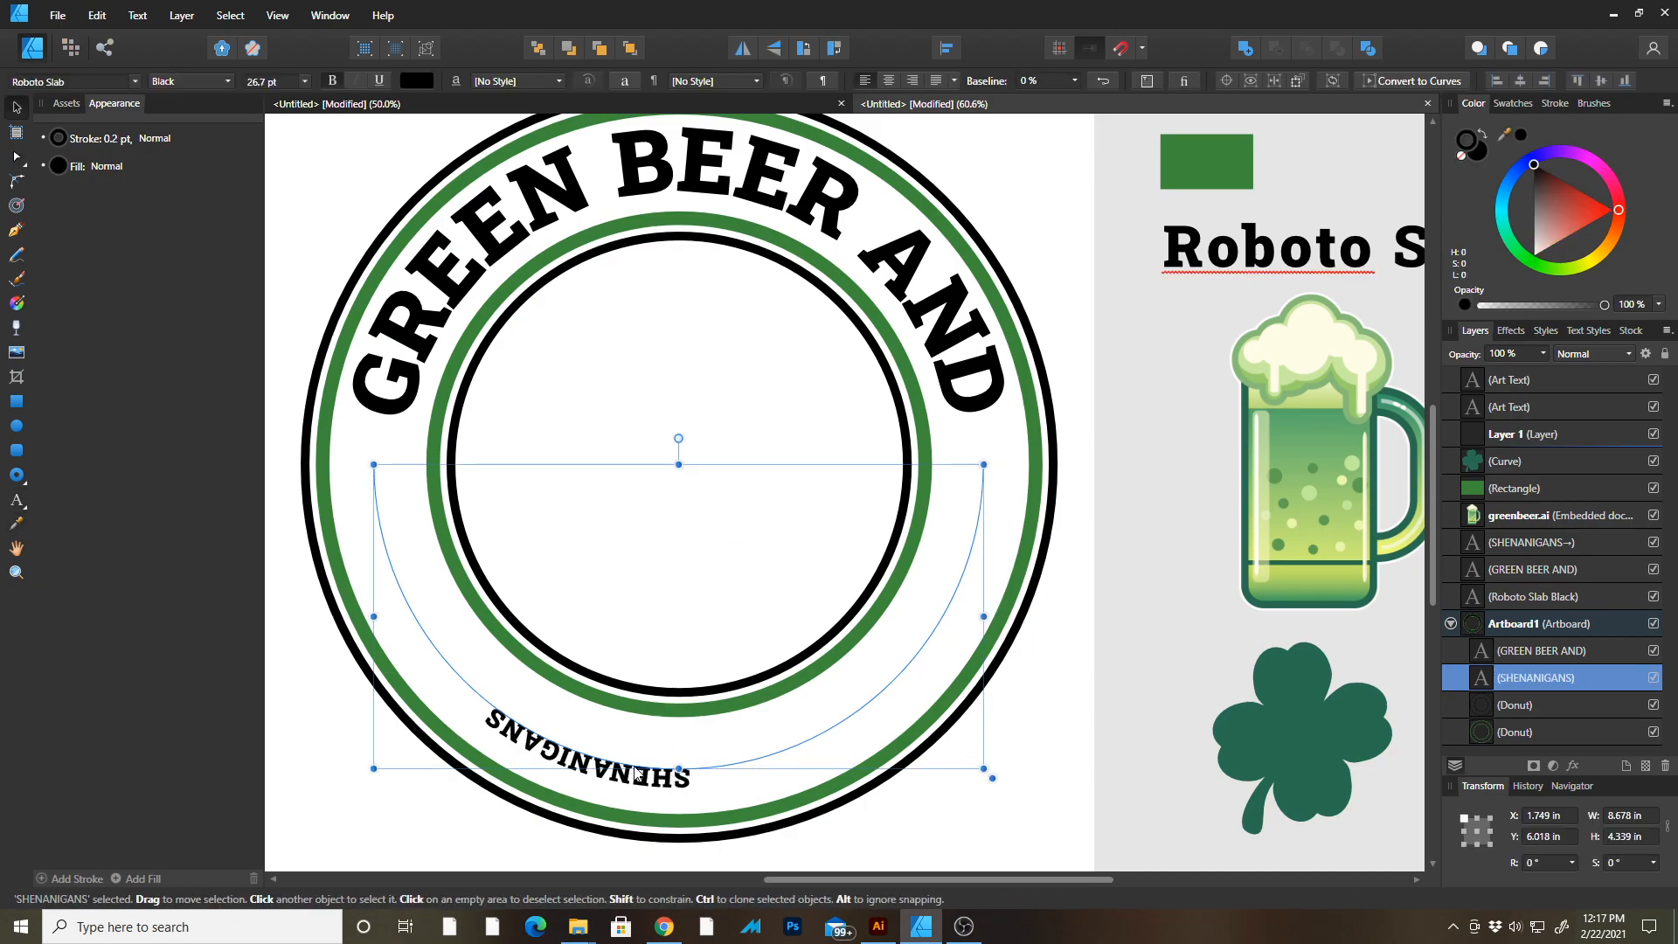
left_click(19, 503)
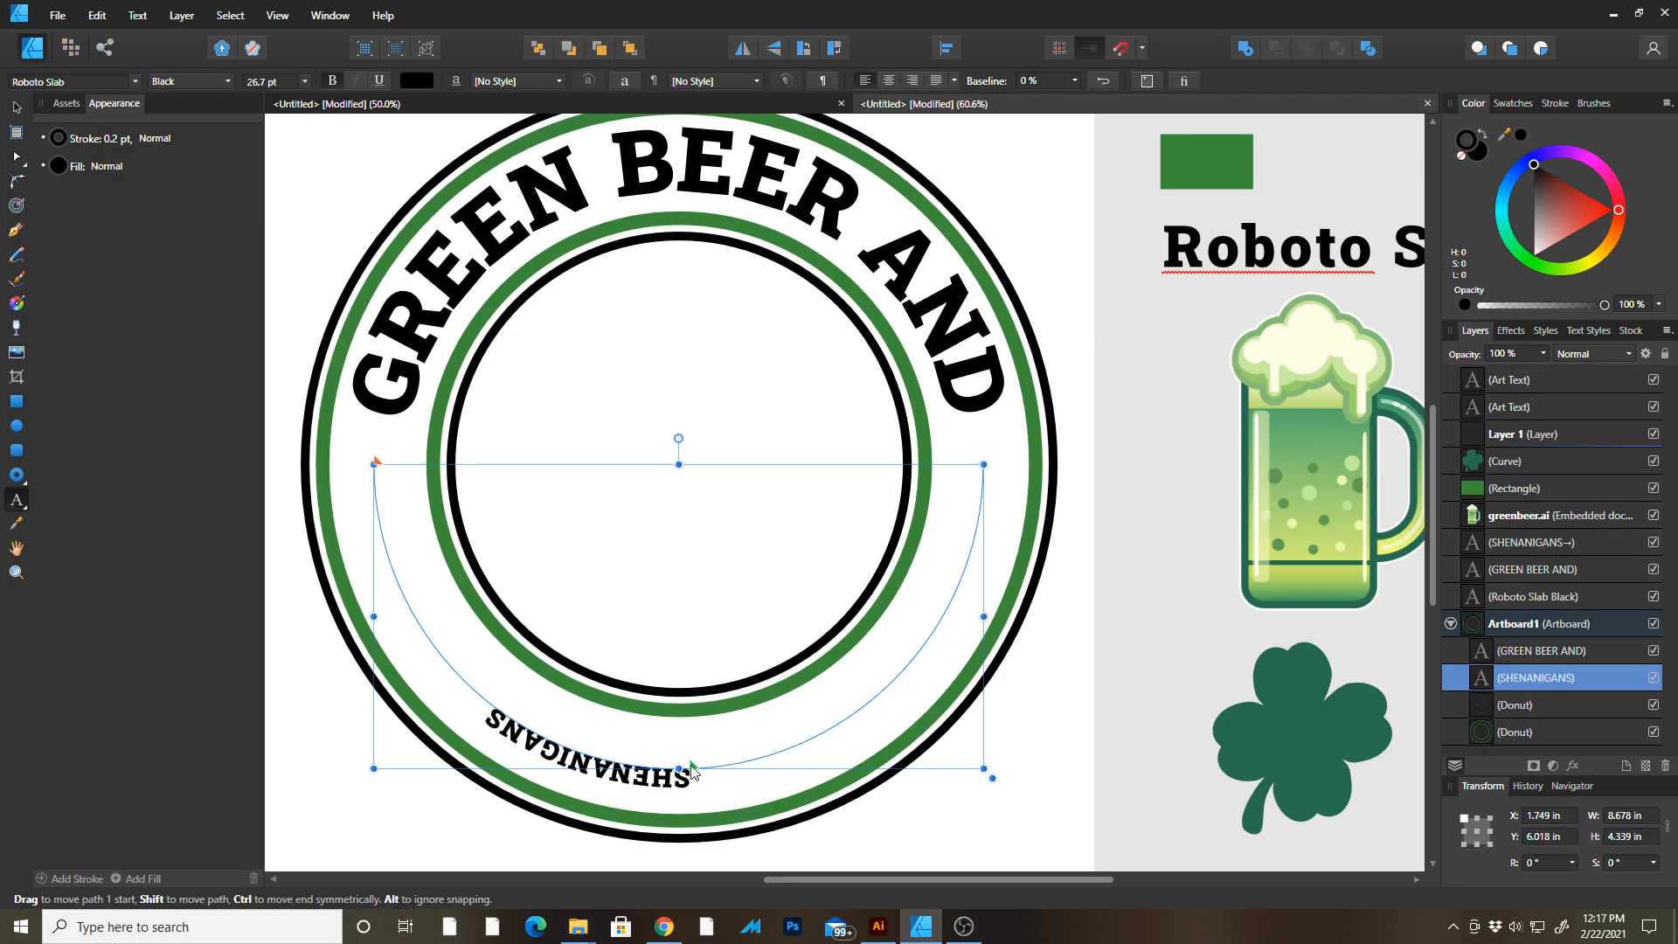
left_click_drag(695, 770, 378, 551)
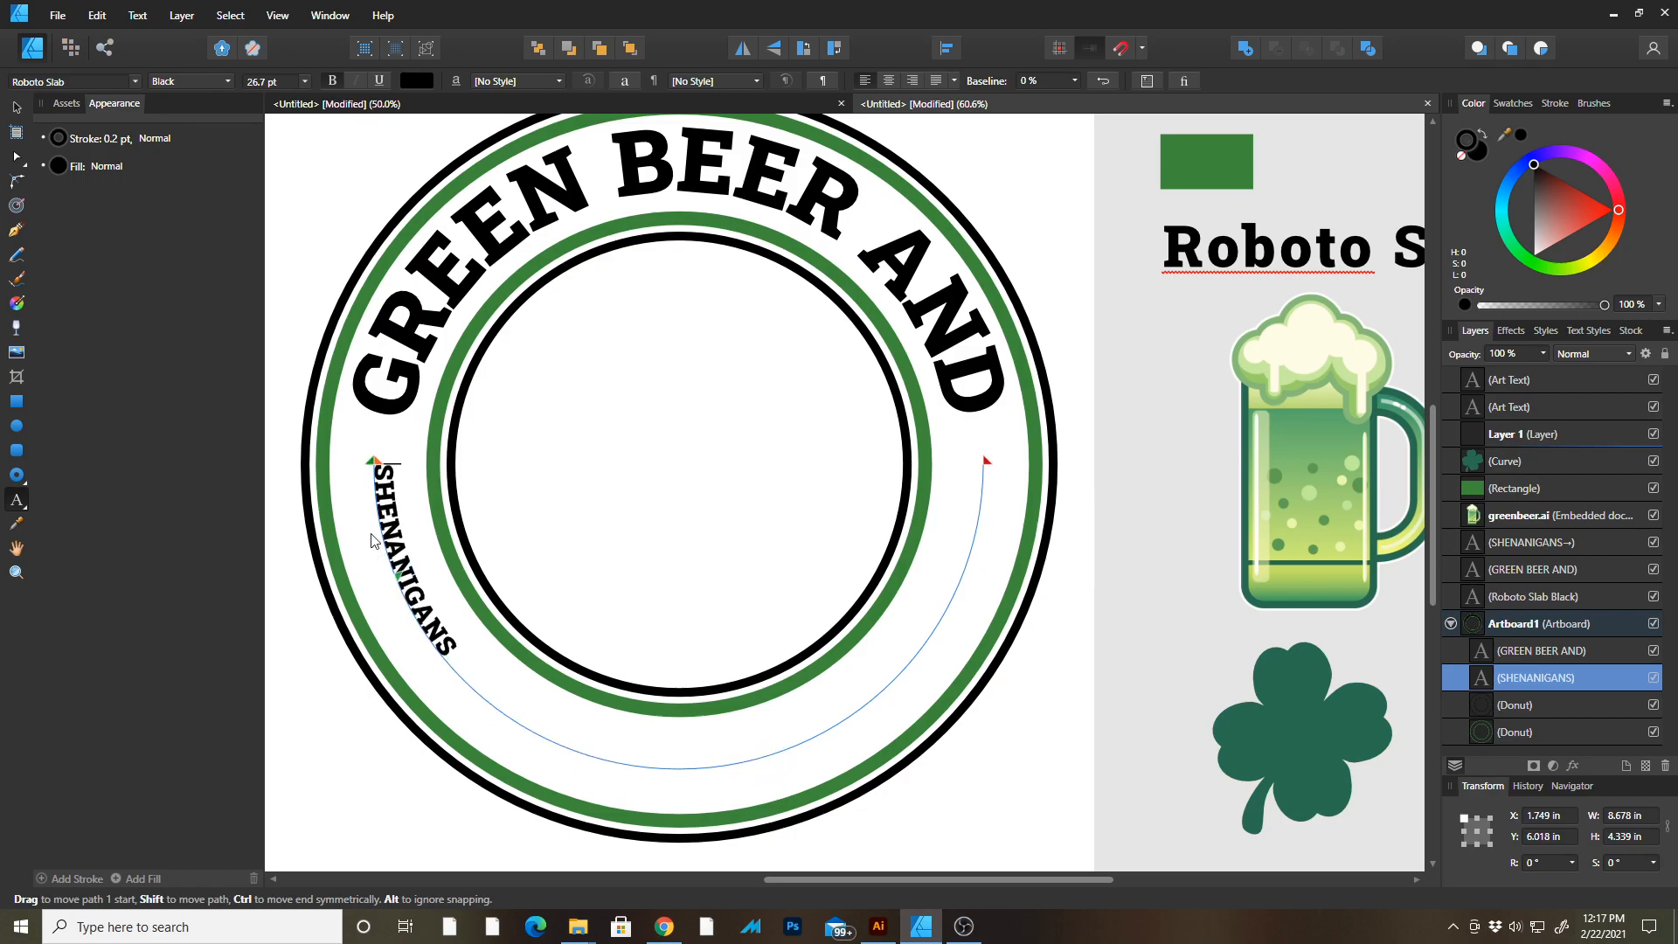
left_click_drag(358, 459, 367, 470)
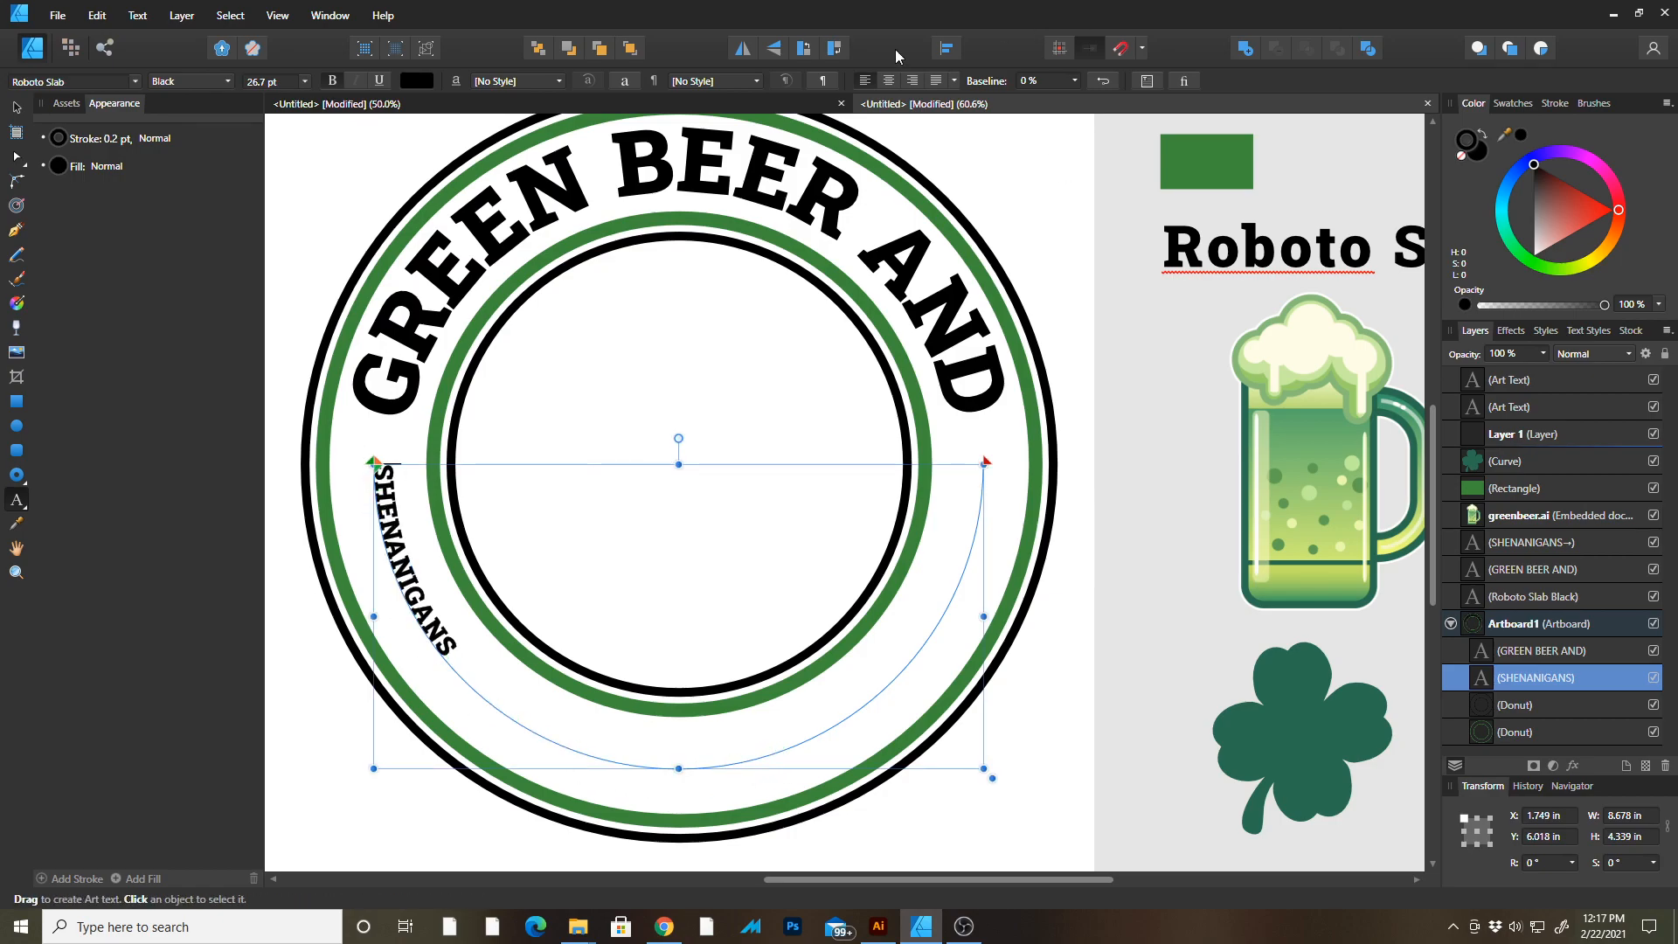
left_click(891, 79)
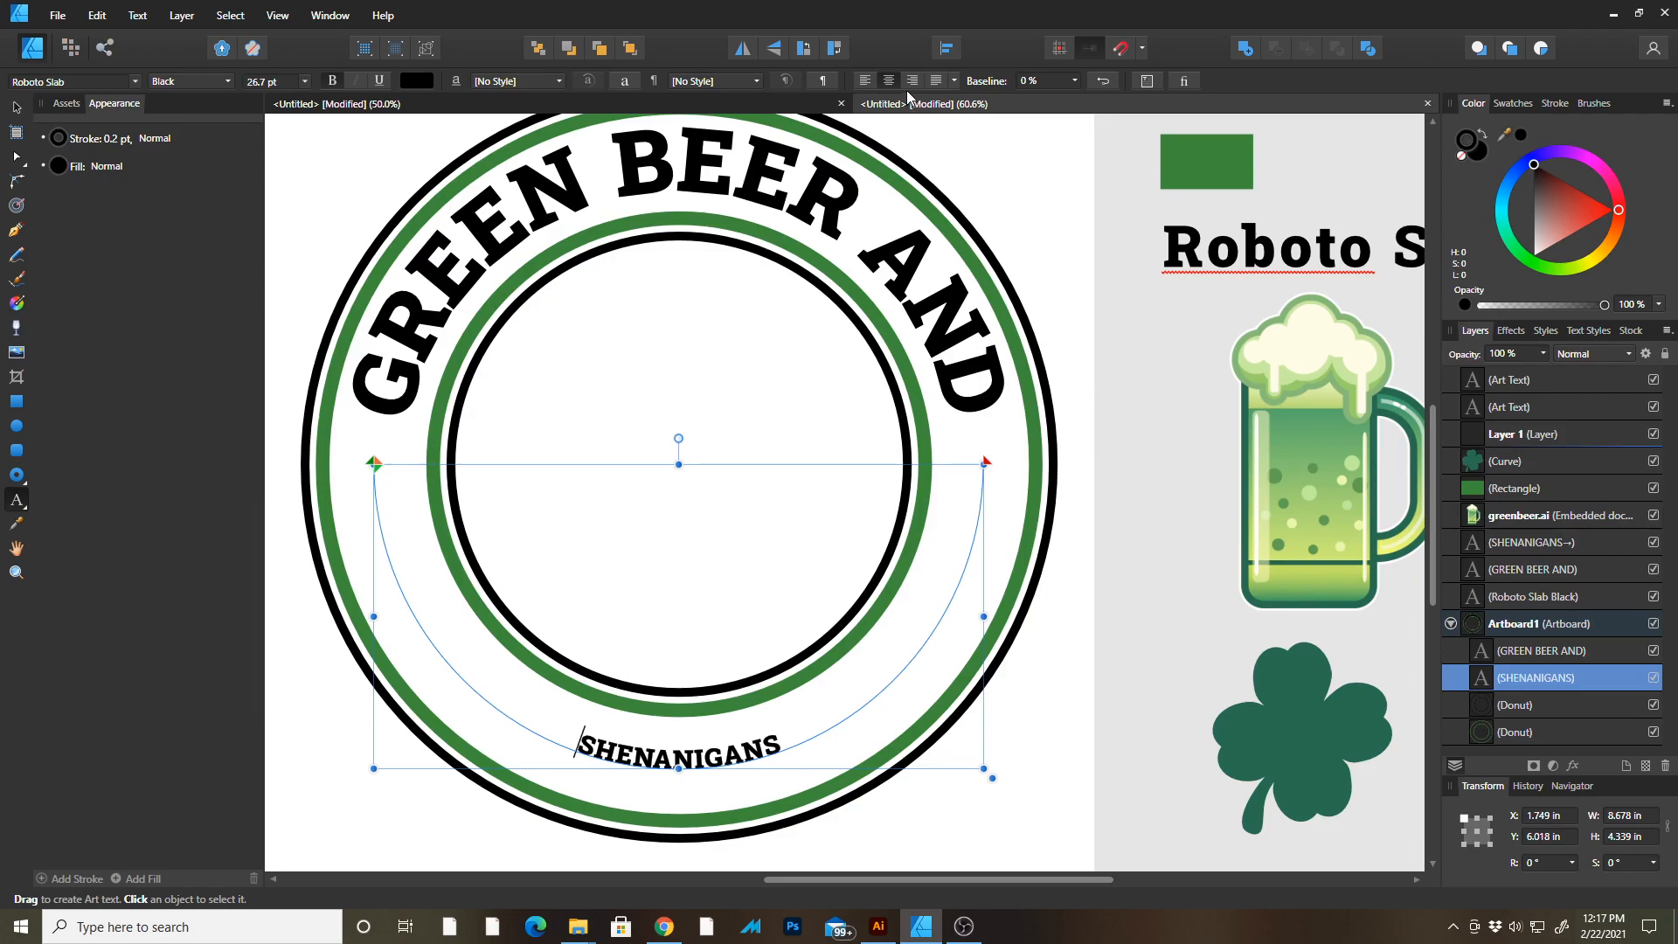
Set the SHENANIGANS text's font size to 92 pt to match the top arched text.
double_click(773, 194)
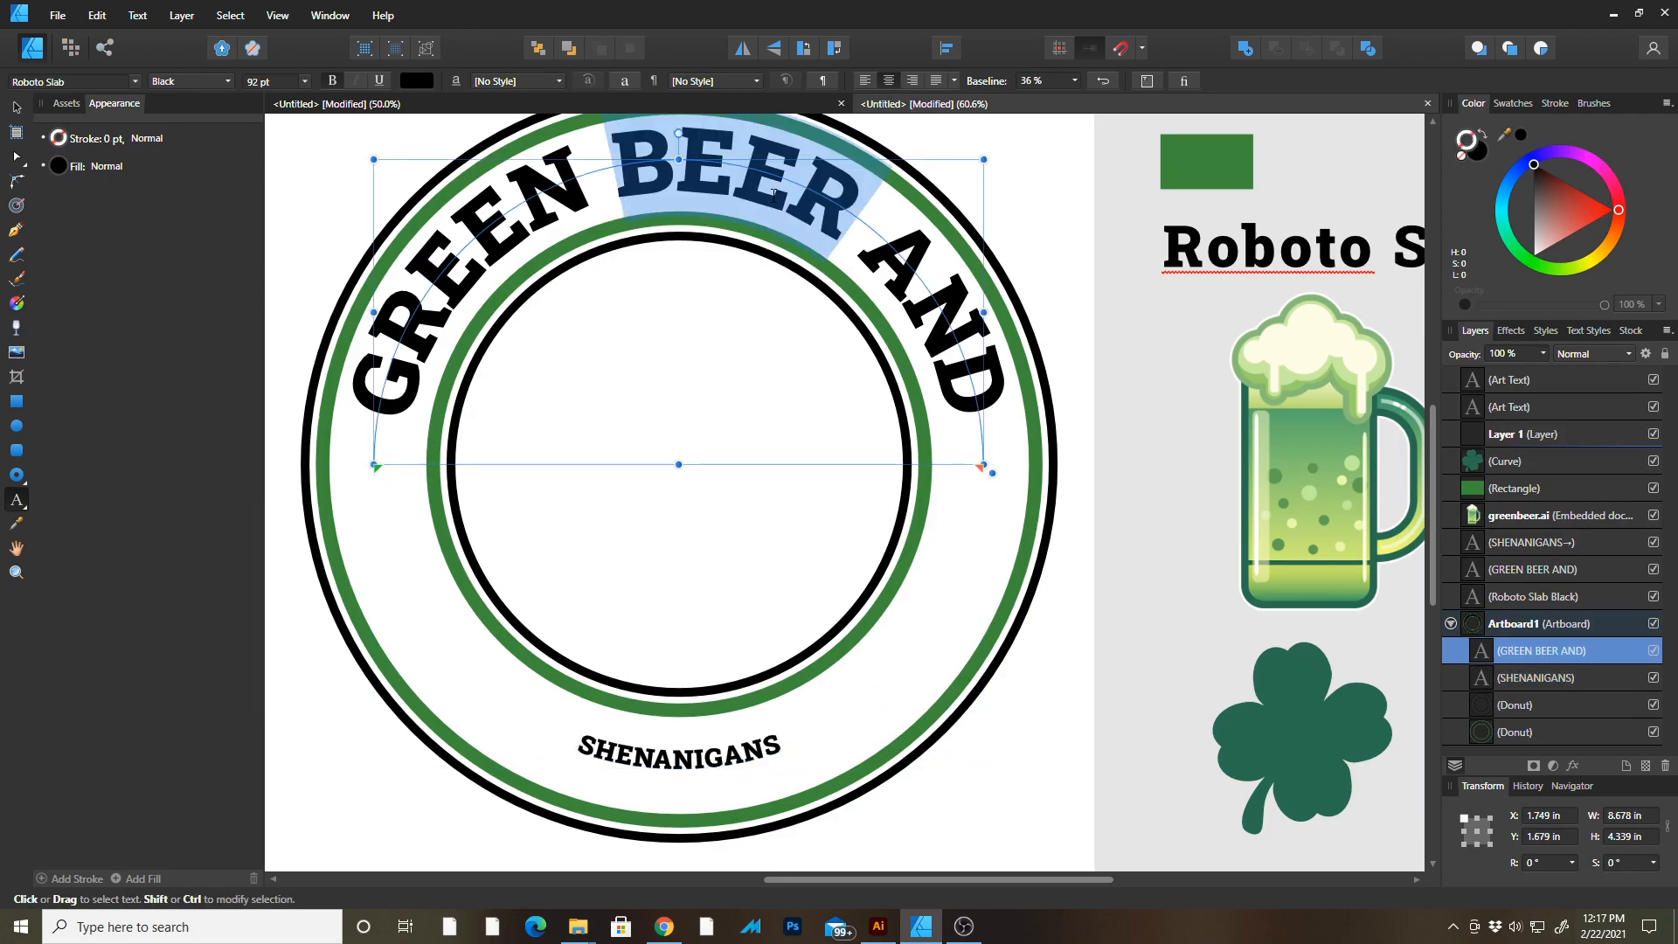
left_click(685, 757)
double_click(686, 757)
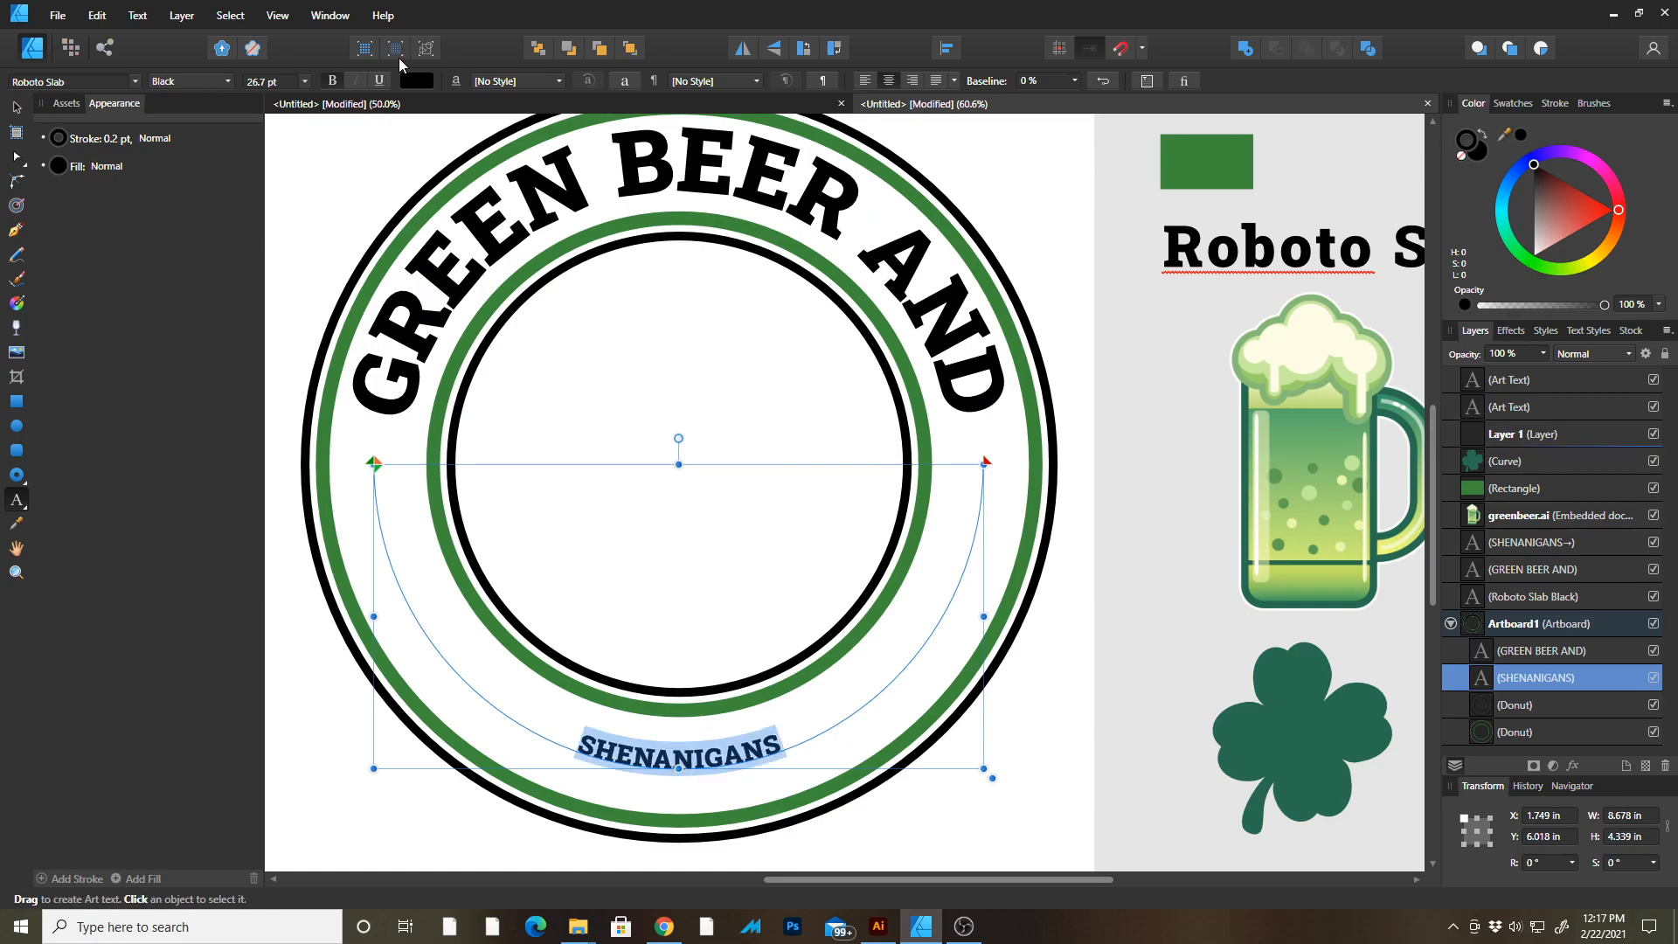
left_click(287, 80)
type("92")
key("Return")
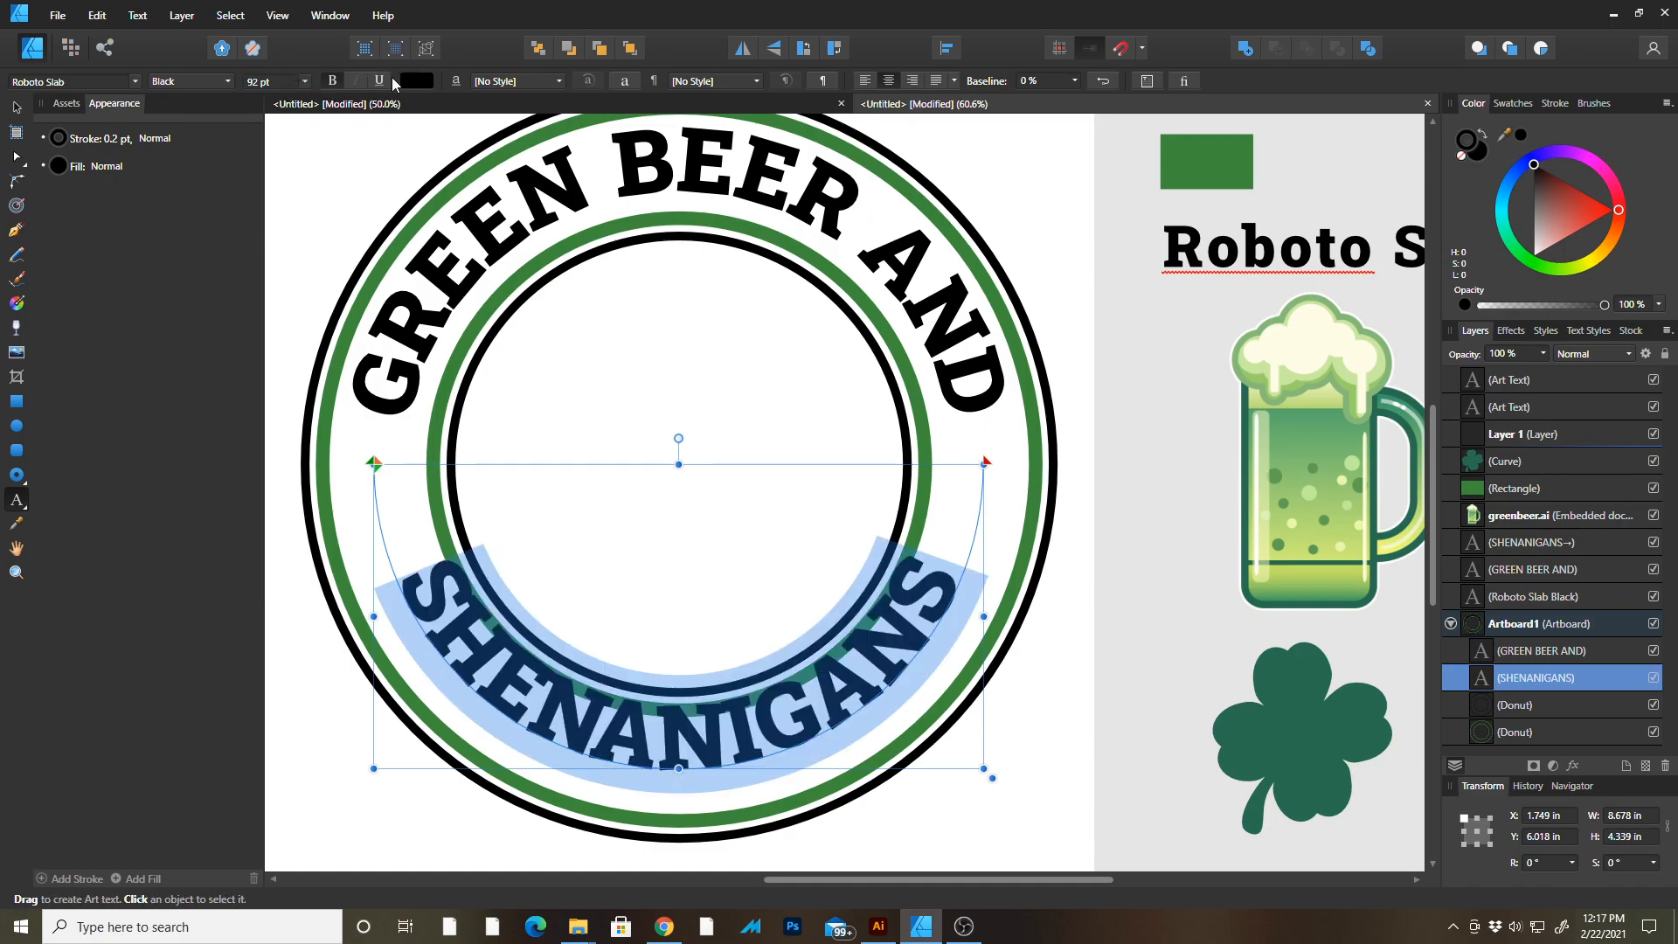
Set the SHENANIGANS text's baseline shift to 33%.
left_click_drag(1081, 83, 1105, 109)
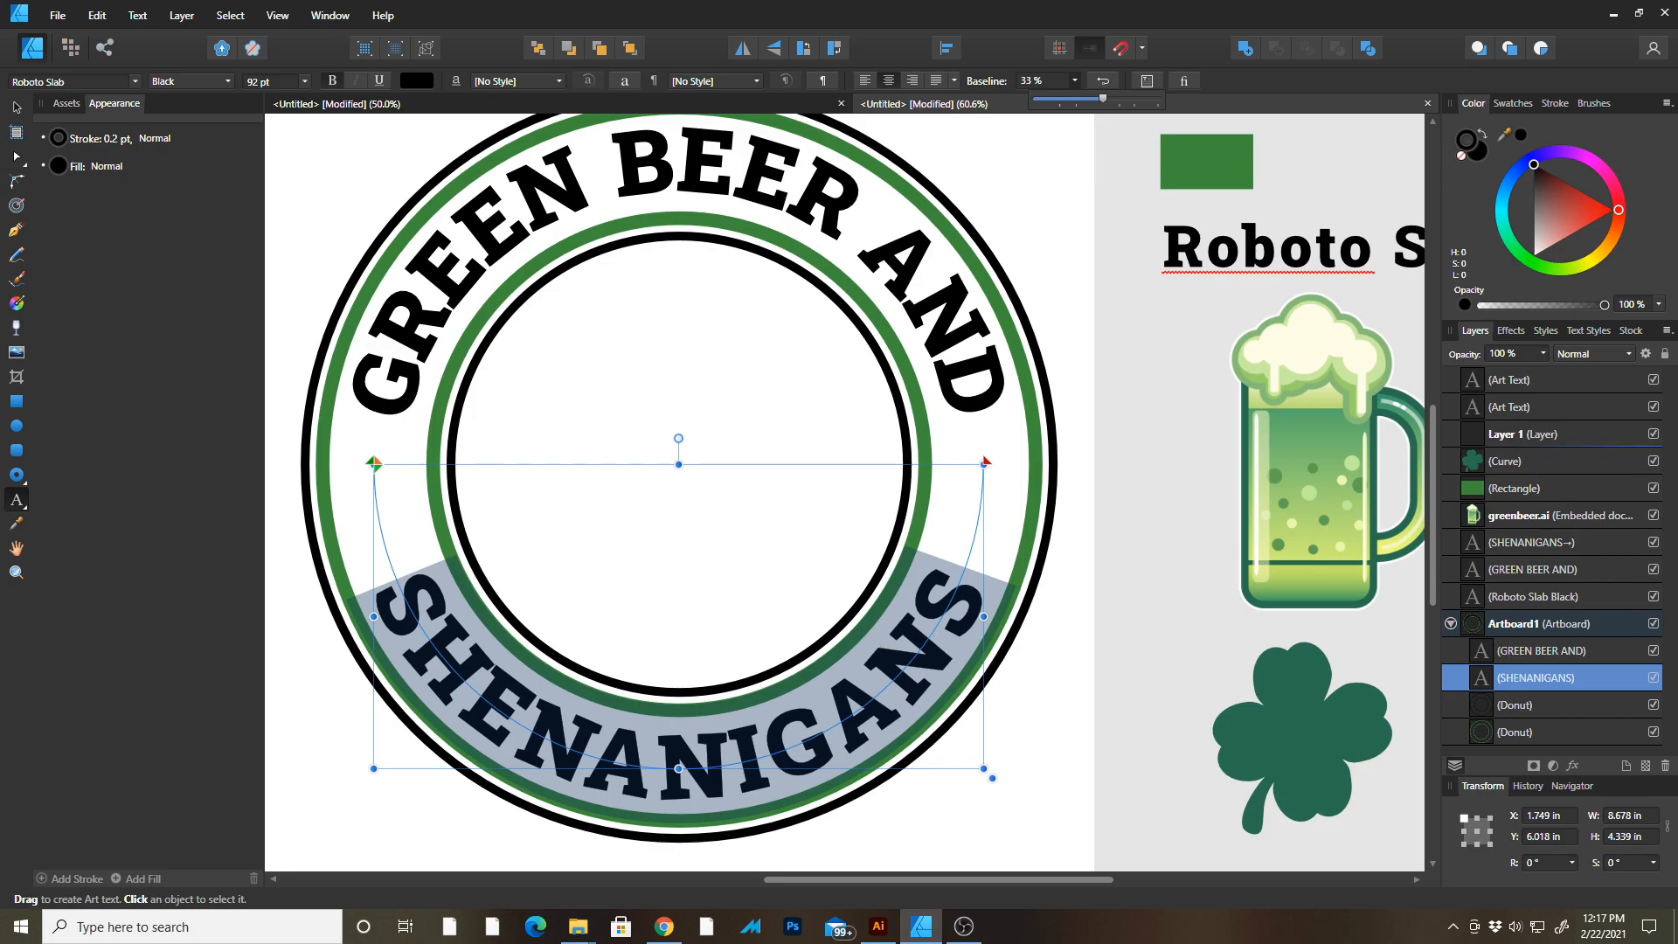
left_click(459, 652)
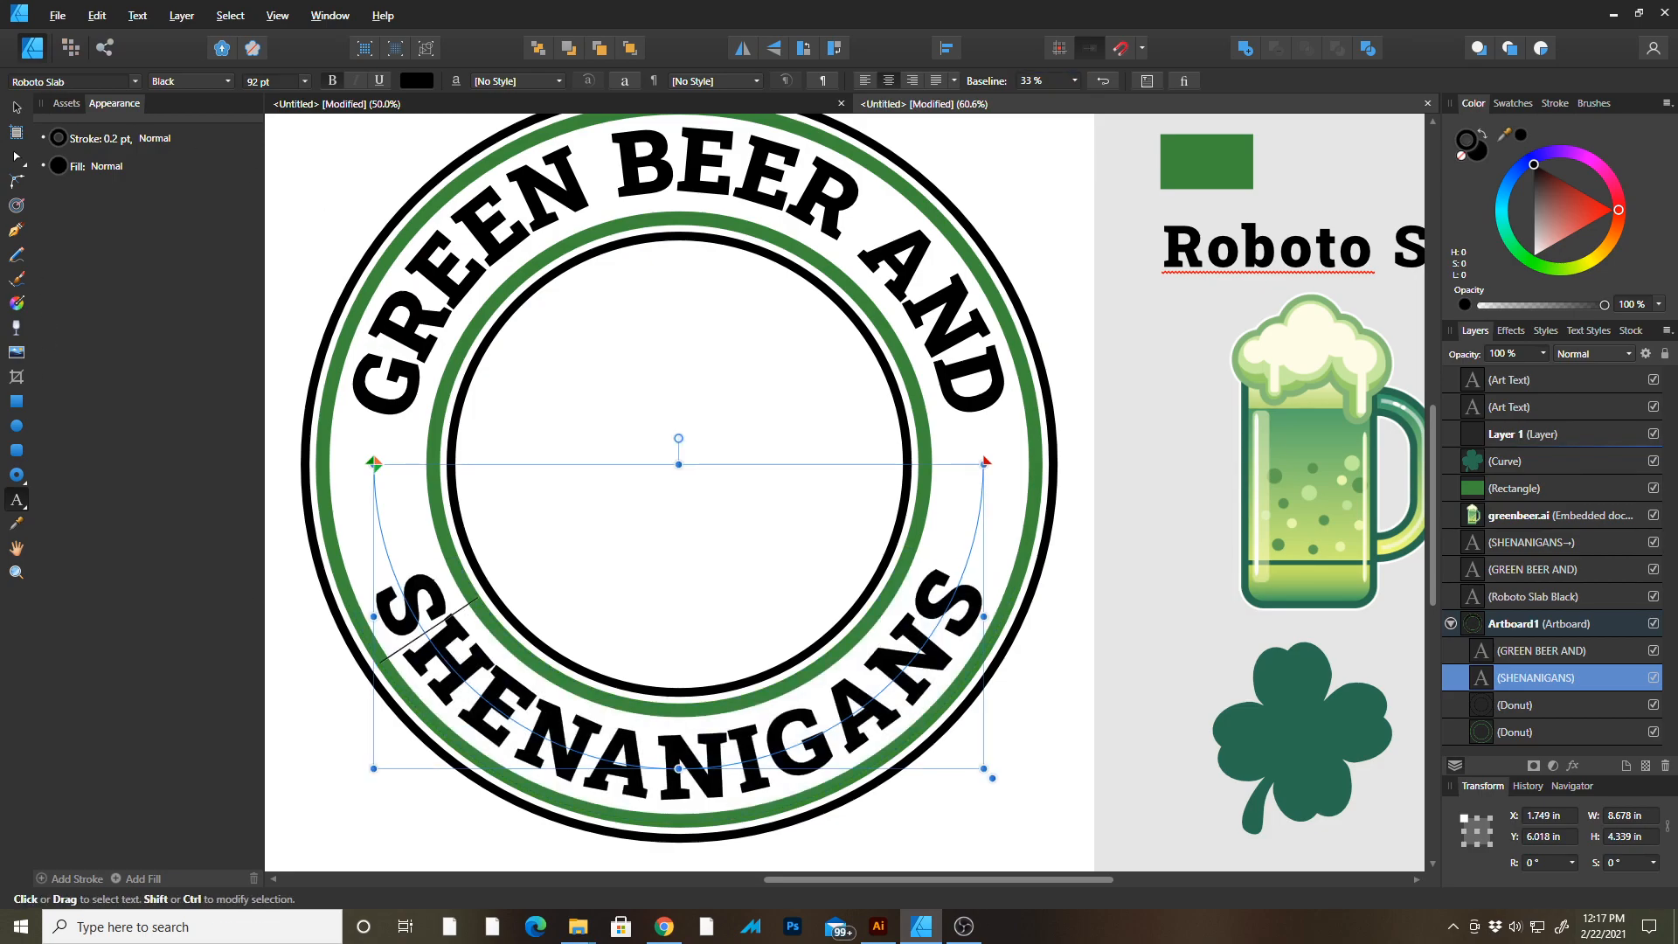
key("Right")
key("Right")
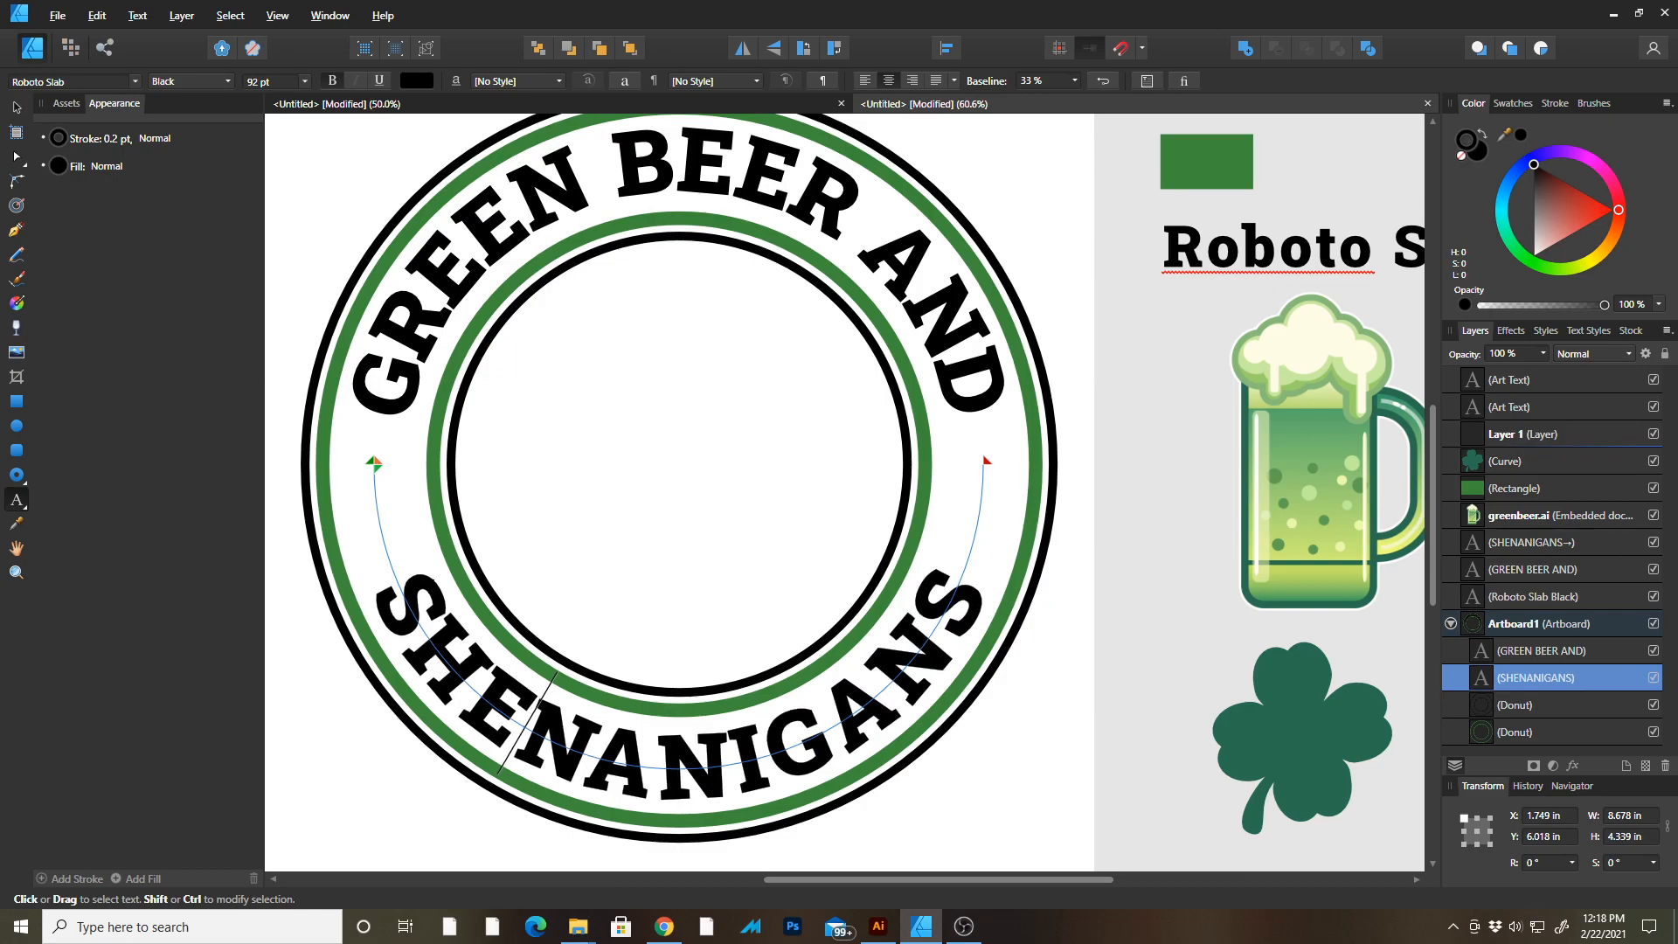
key("Right")
key("Right")
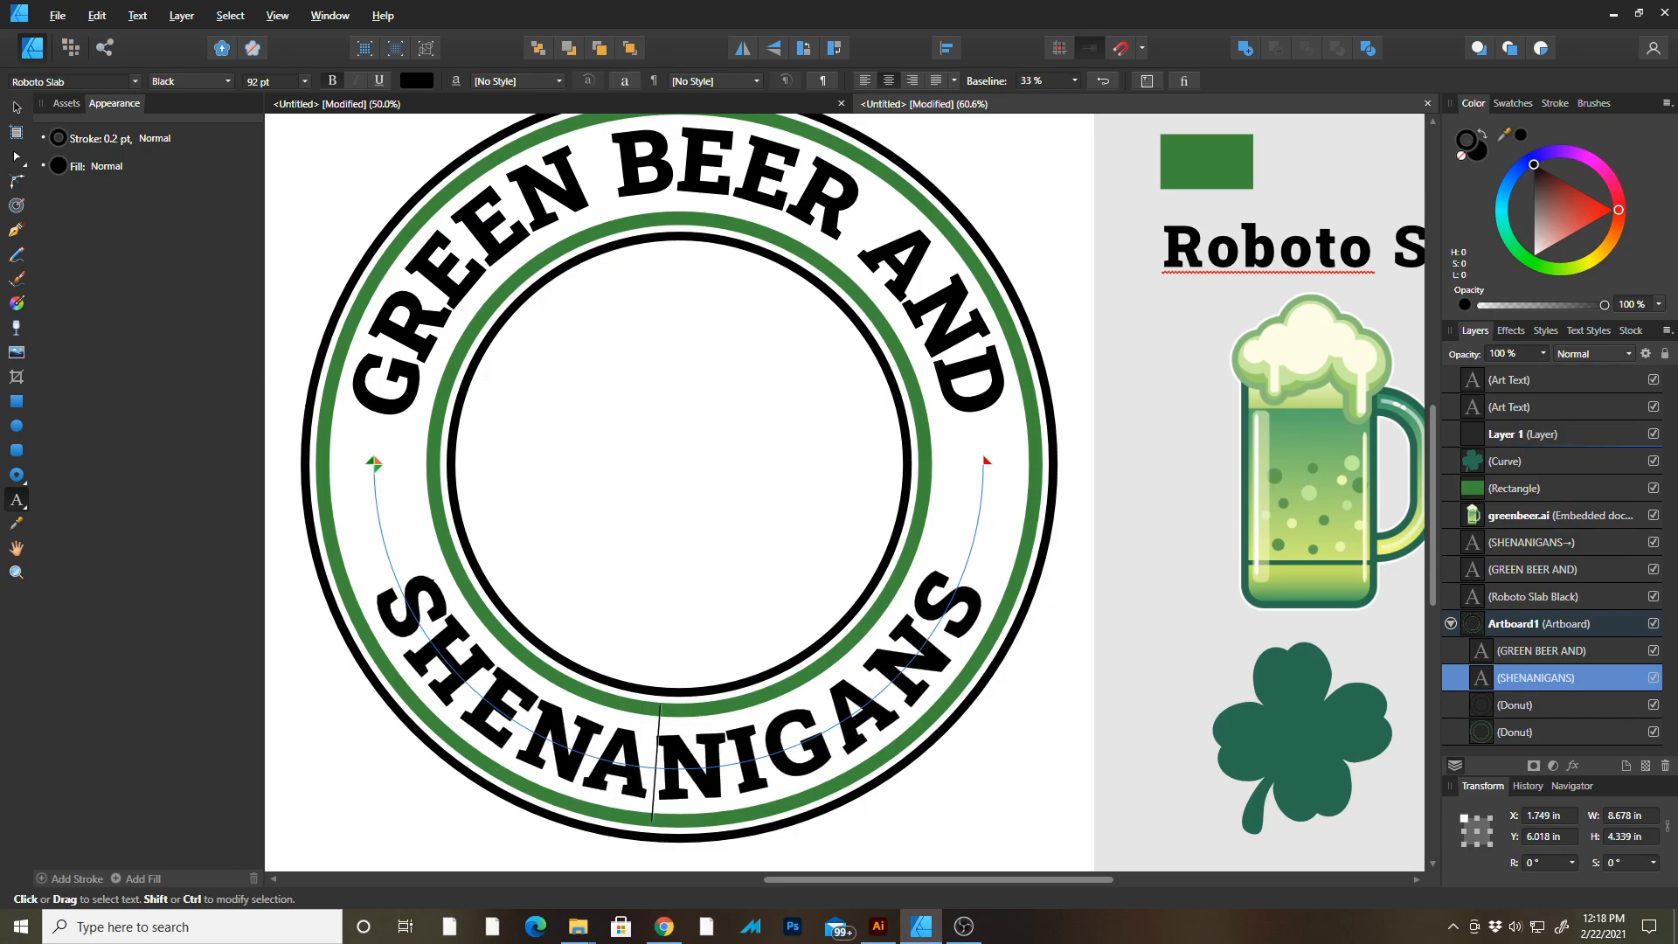
key("Right")
key("Right")
key("Right")
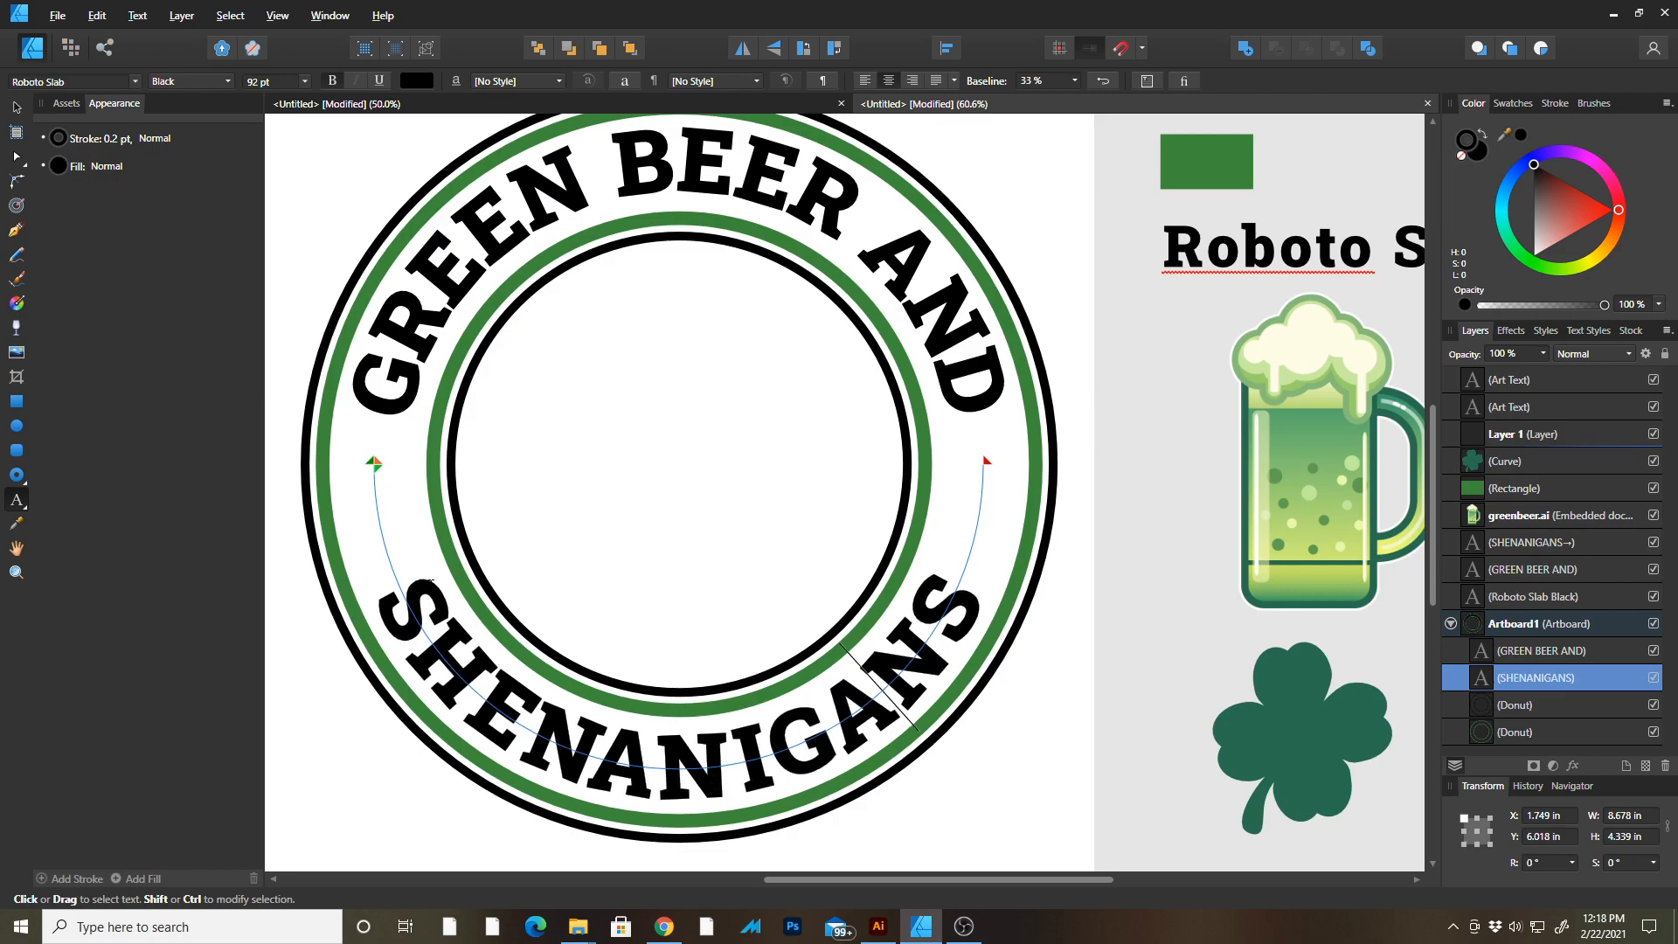
key("Right")
key("Escape")
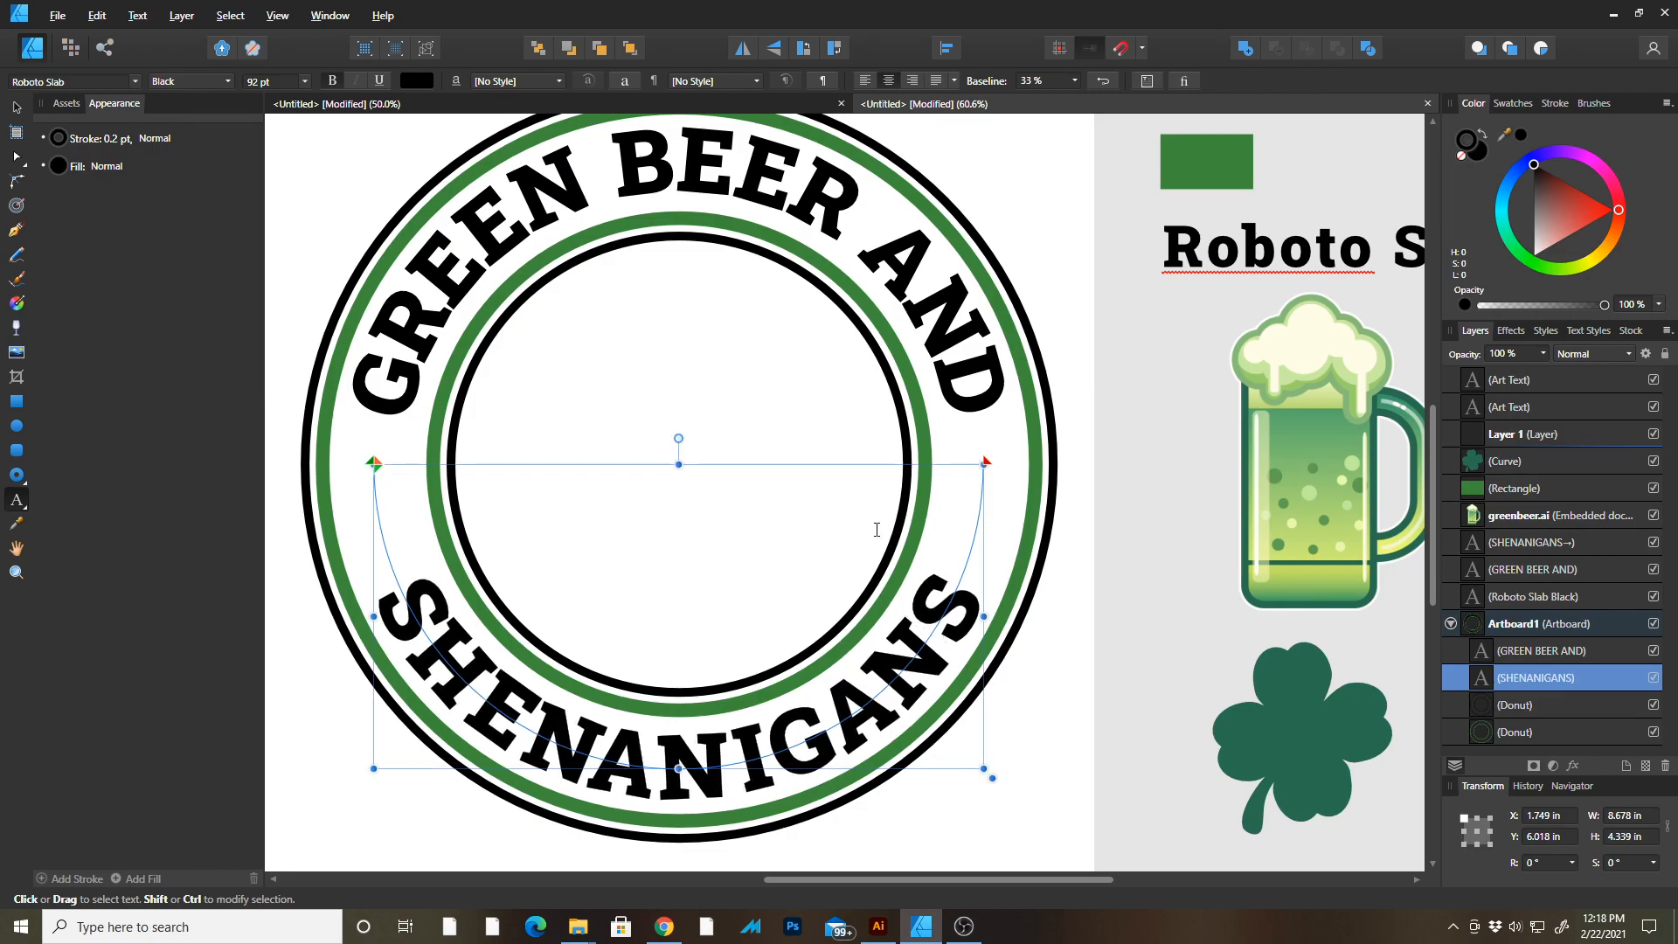
Move the shamrock onto the badge's left side between the texts and scale it to about 1.1 in wide.
left_click(18, 108)
key("Tab")
left_click(1130, 640)
left_click_drag(928, 553, 1119, 553)
key("Tab")
left_click_drag(1199, 675, 1133, 630)
left_click_drag(1399, 701, 501, 446)
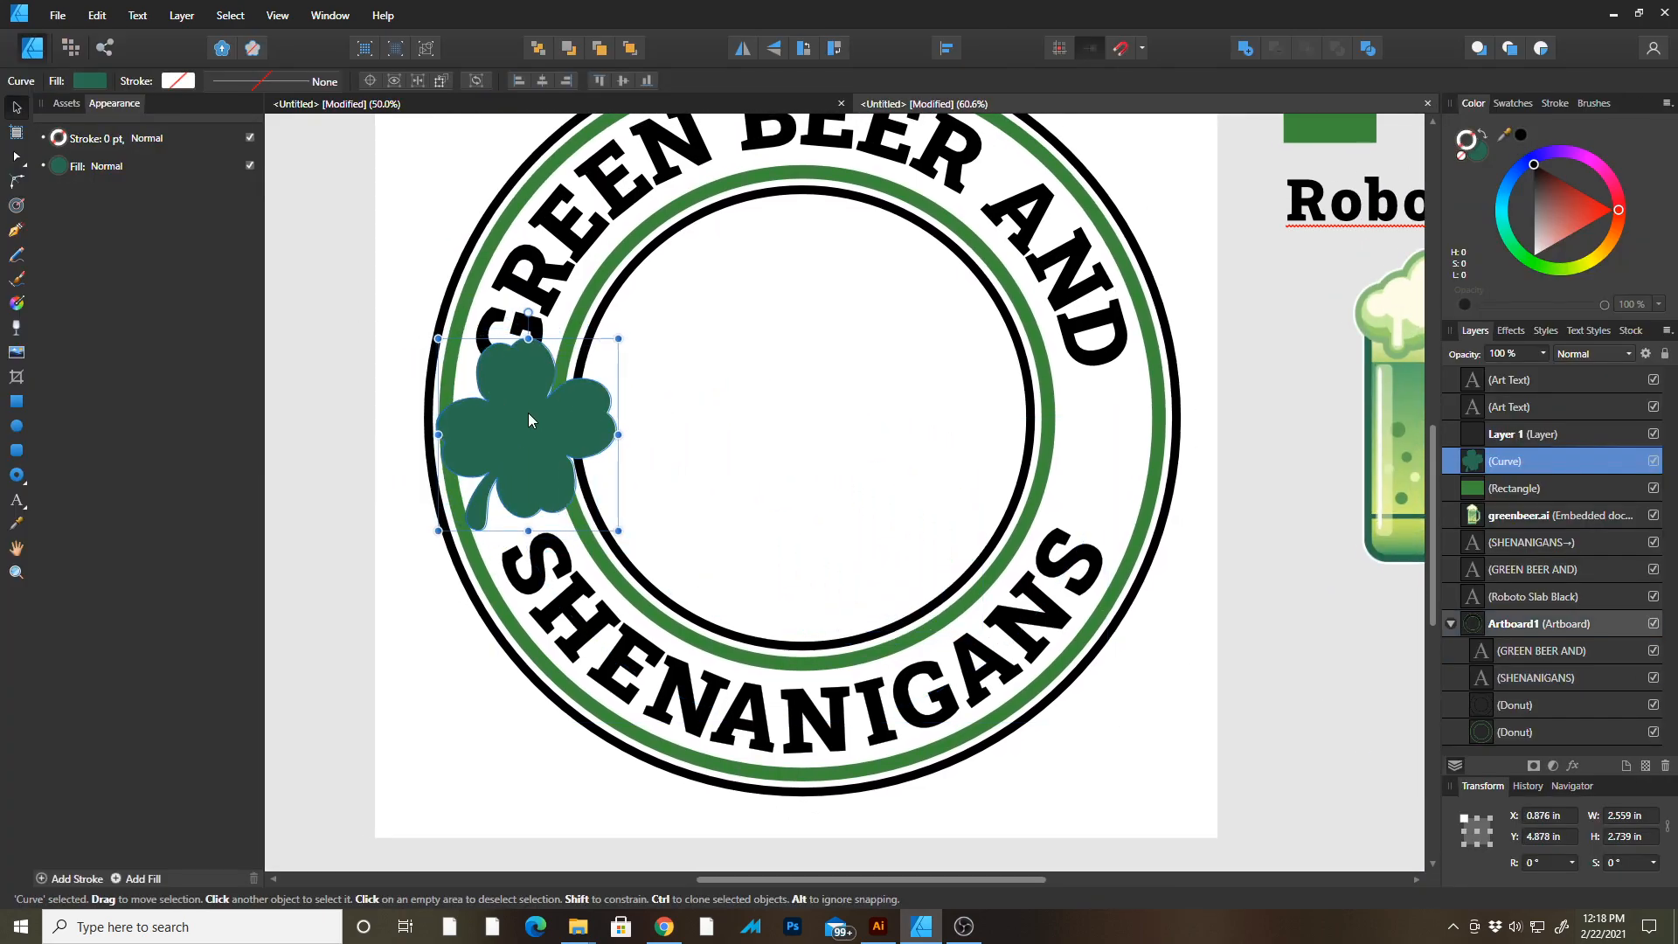
left_click_drag(617, 339, 481, 401)
left_click_drag(494, 482, 523, 452)
left_click(379, 395)
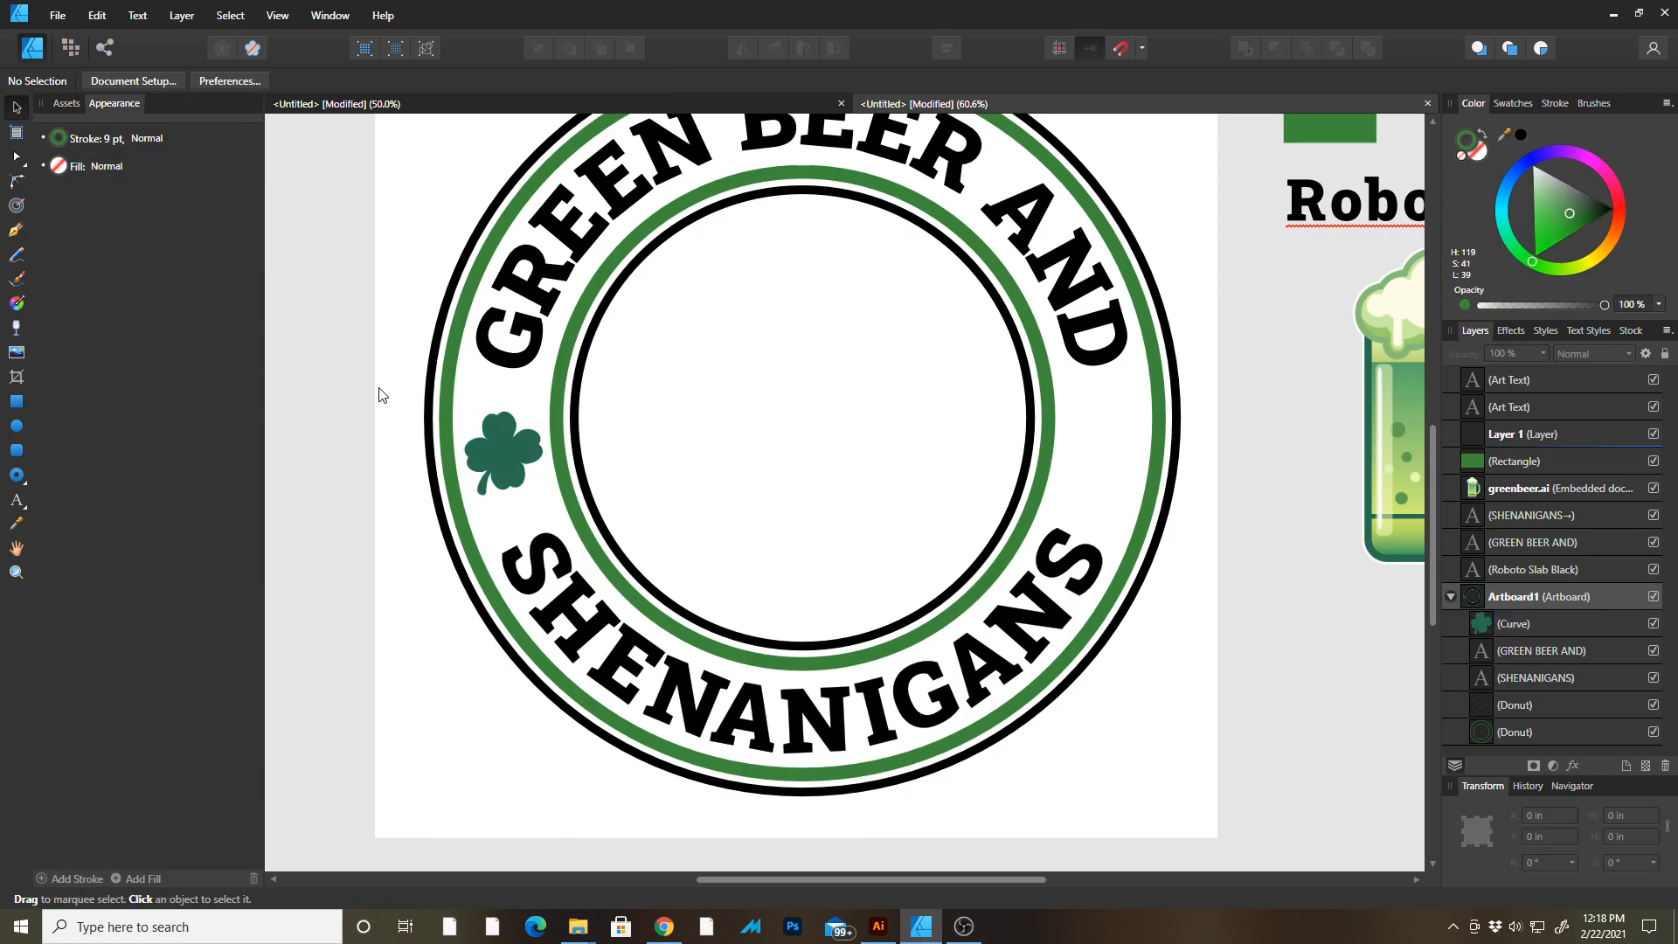
Duplicate the shamrock, flip the copy horizontally and place it on the badge's right side.
left_click(524, 458)
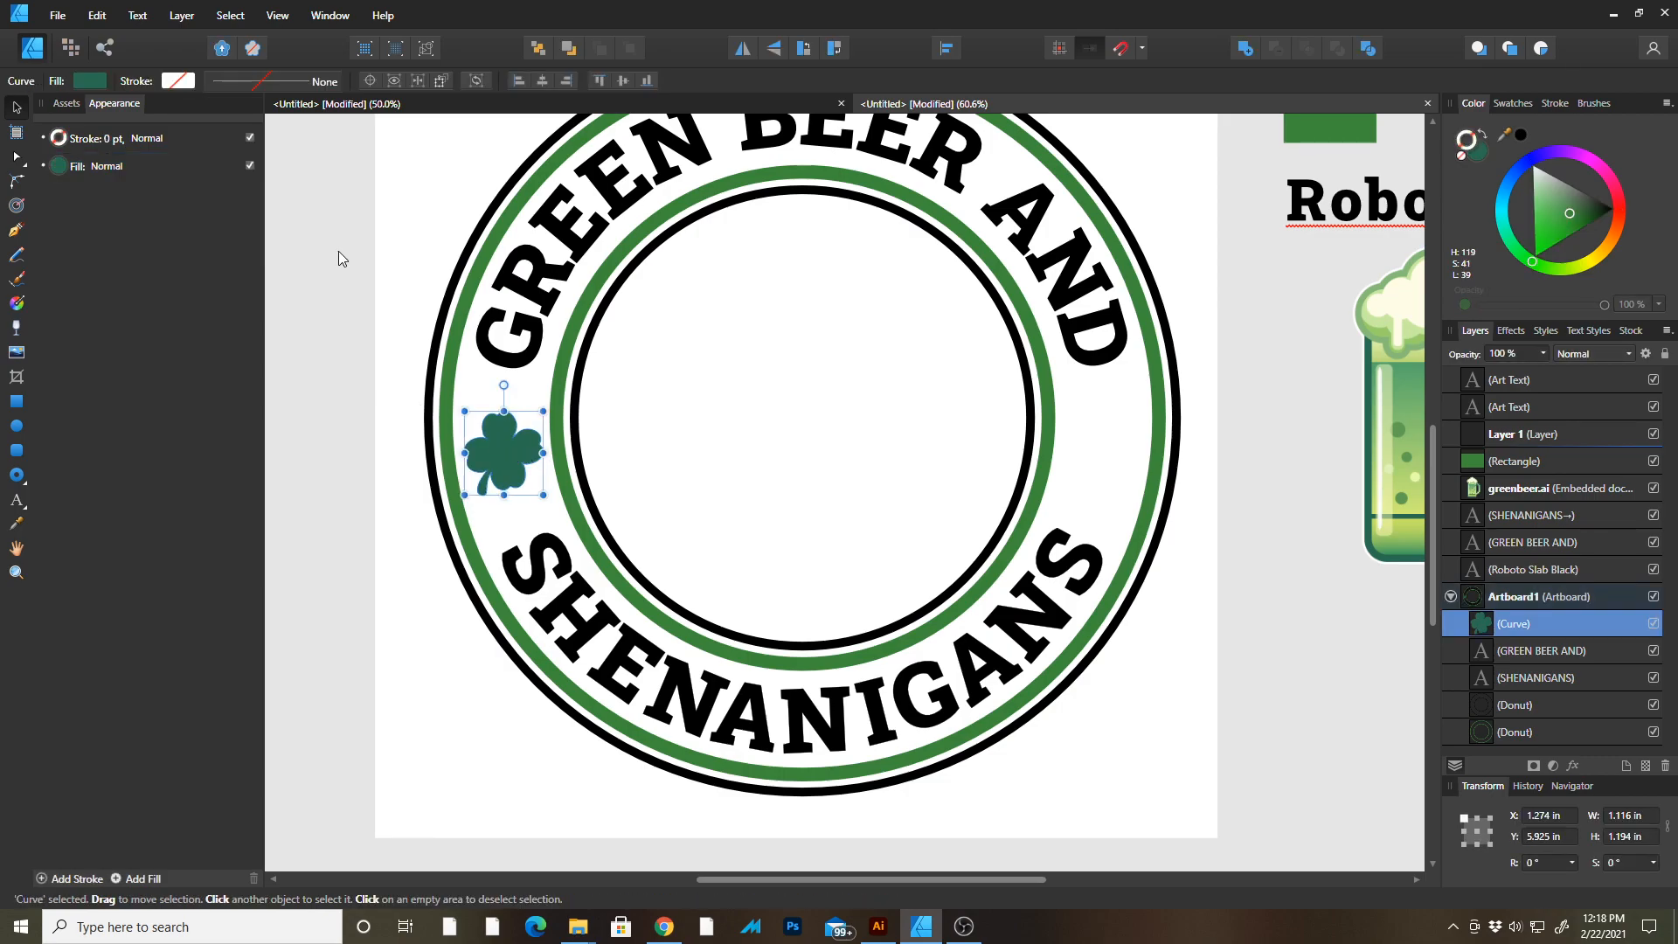
left_click_drag(524, 463, 728, 469)
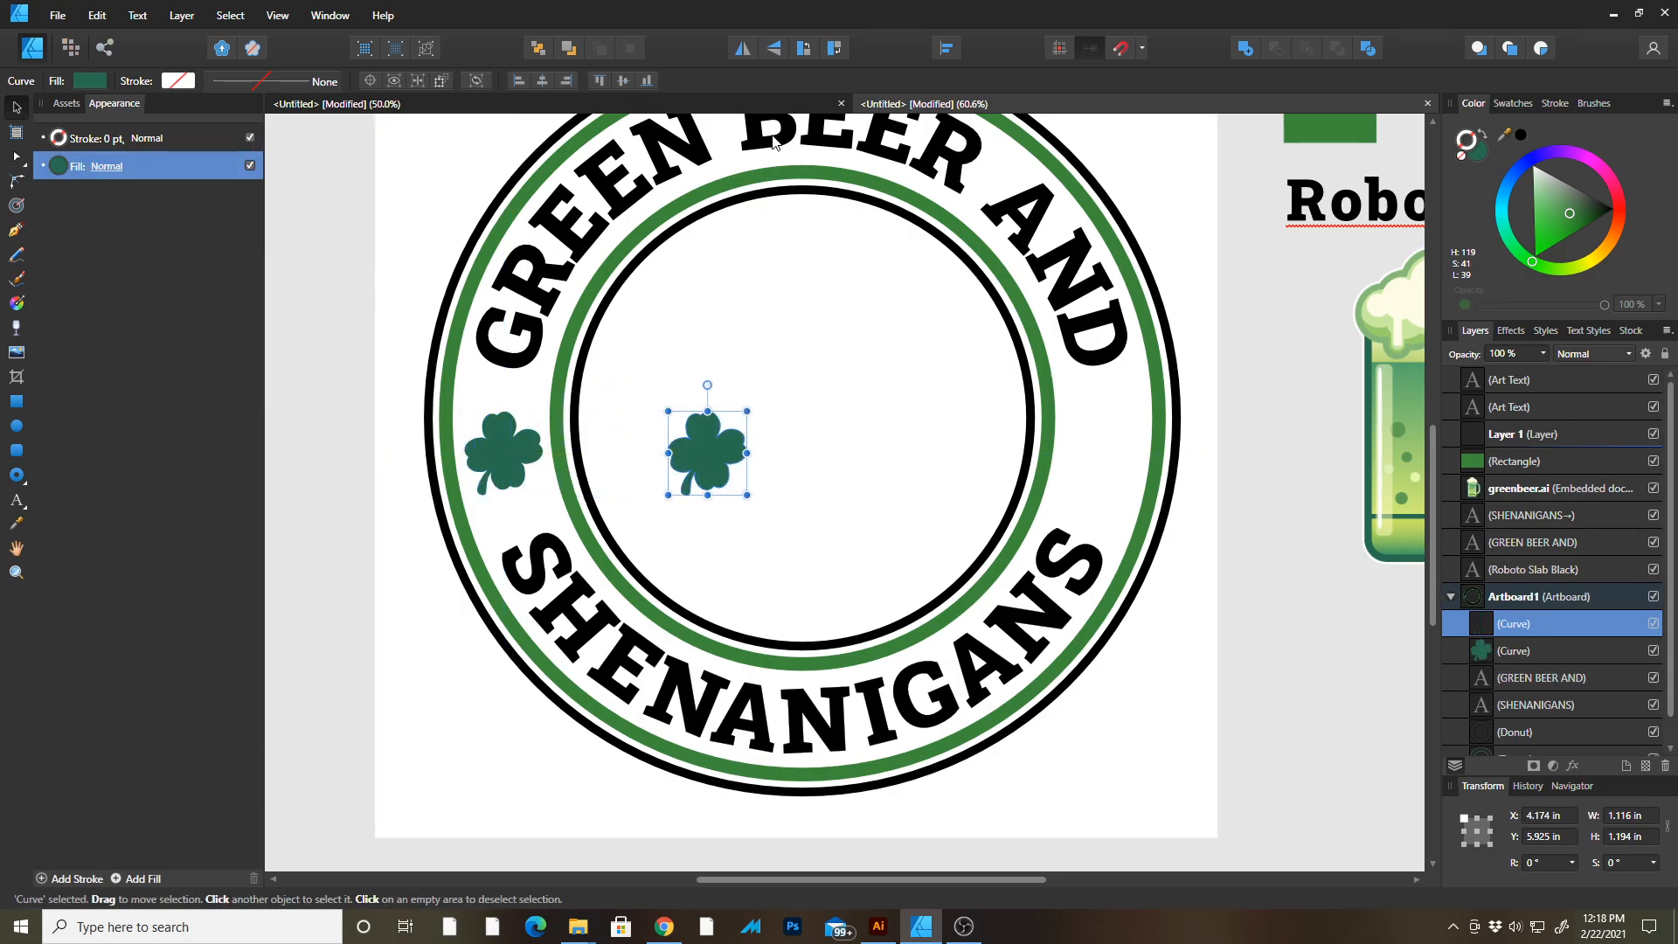
left_click(743, 51)
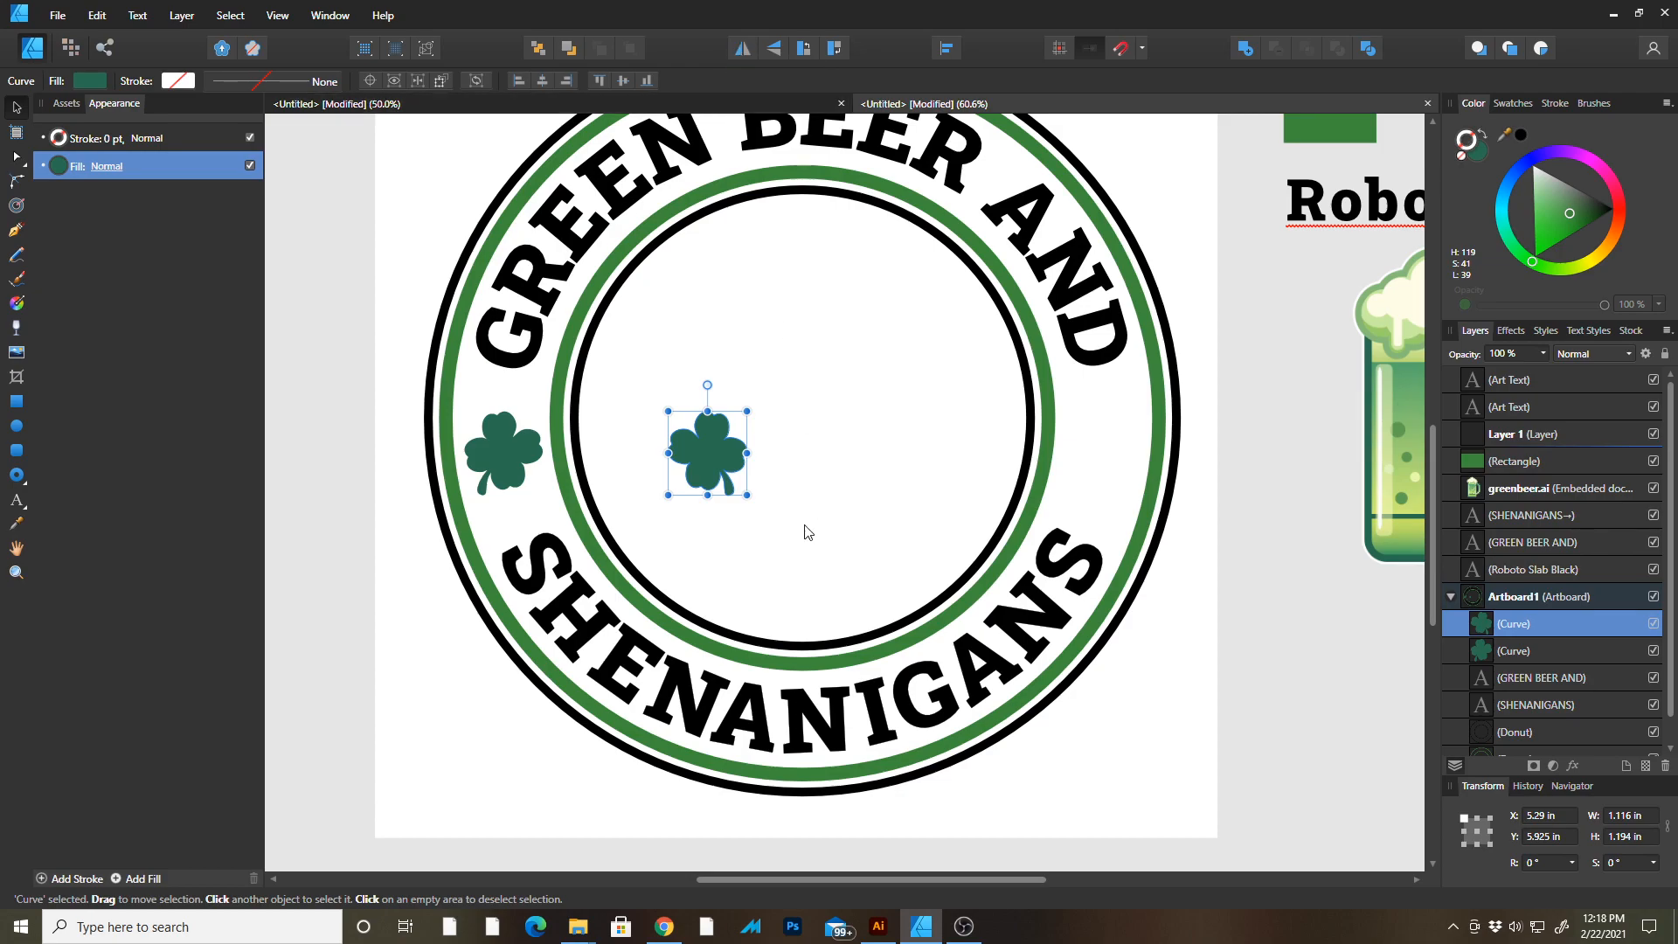
left_click_drag(721, 451, 1113, 466)
left_click_drag(1114, 466, 1117, 465)
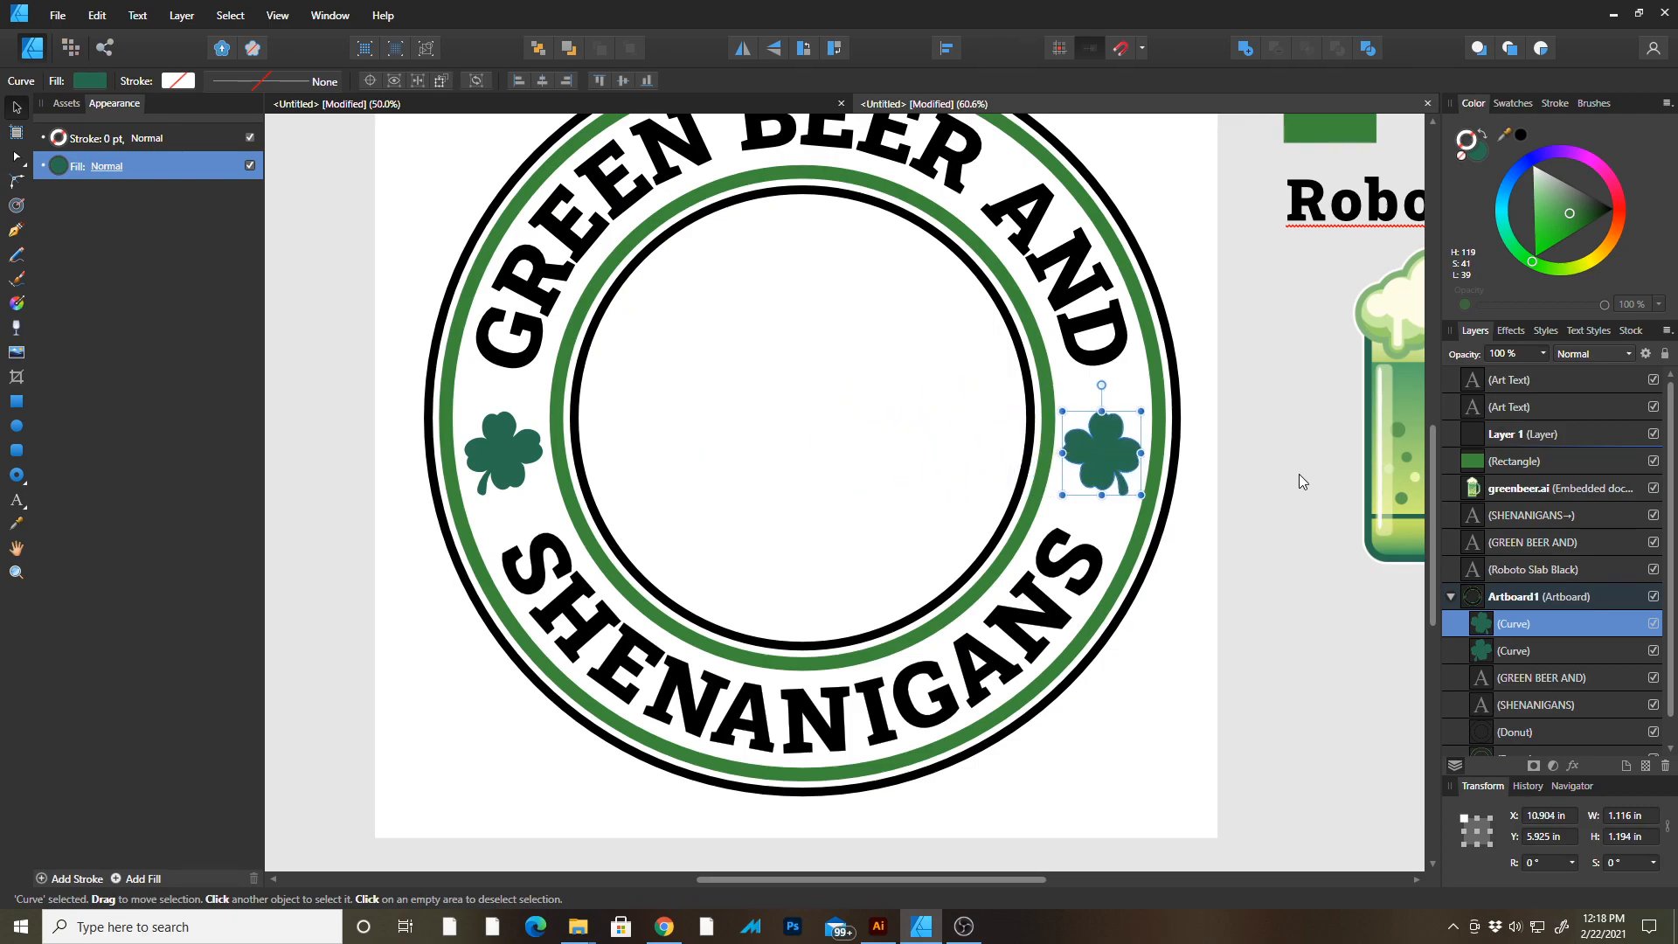
left_click(1299, 473)
Move the beer mug image into the centre of the badge.
key("Tab")
left_click_drag(1196, 400, 1208, 581)
left_click_drag(1181, 547, 581, 554)
key("Tab")
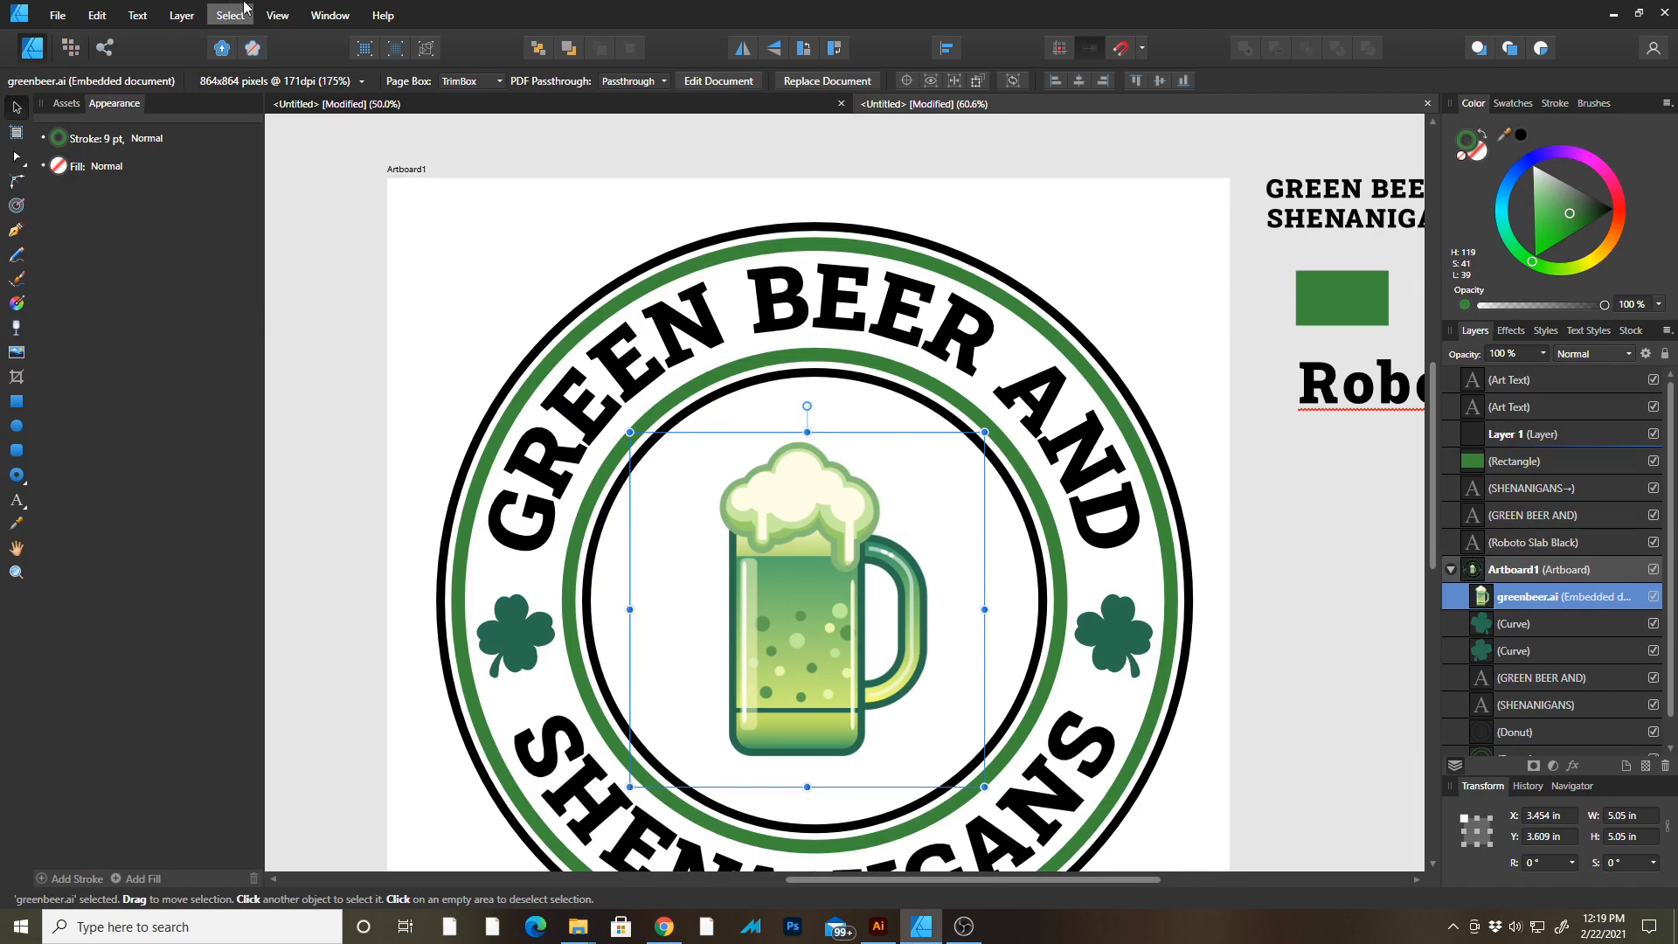
left_click(103, 15)
left_click(105, 15)
left_click(132, 16)
left_click(146, 16)
left_click(179, 16)
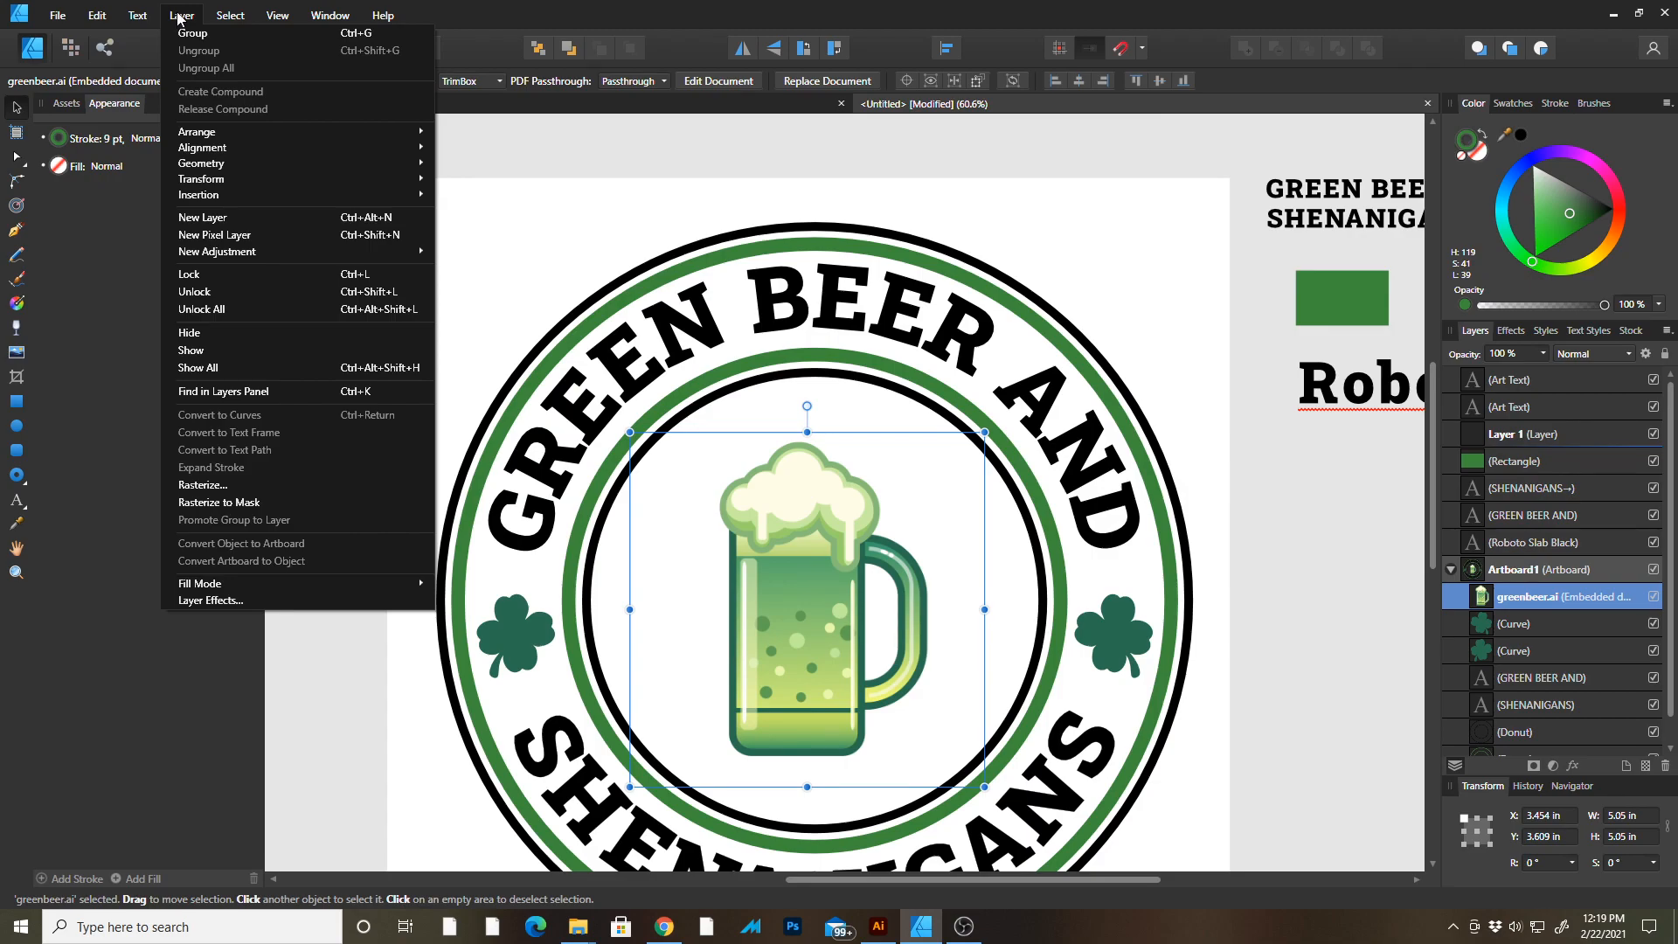
left_click(180, 16)
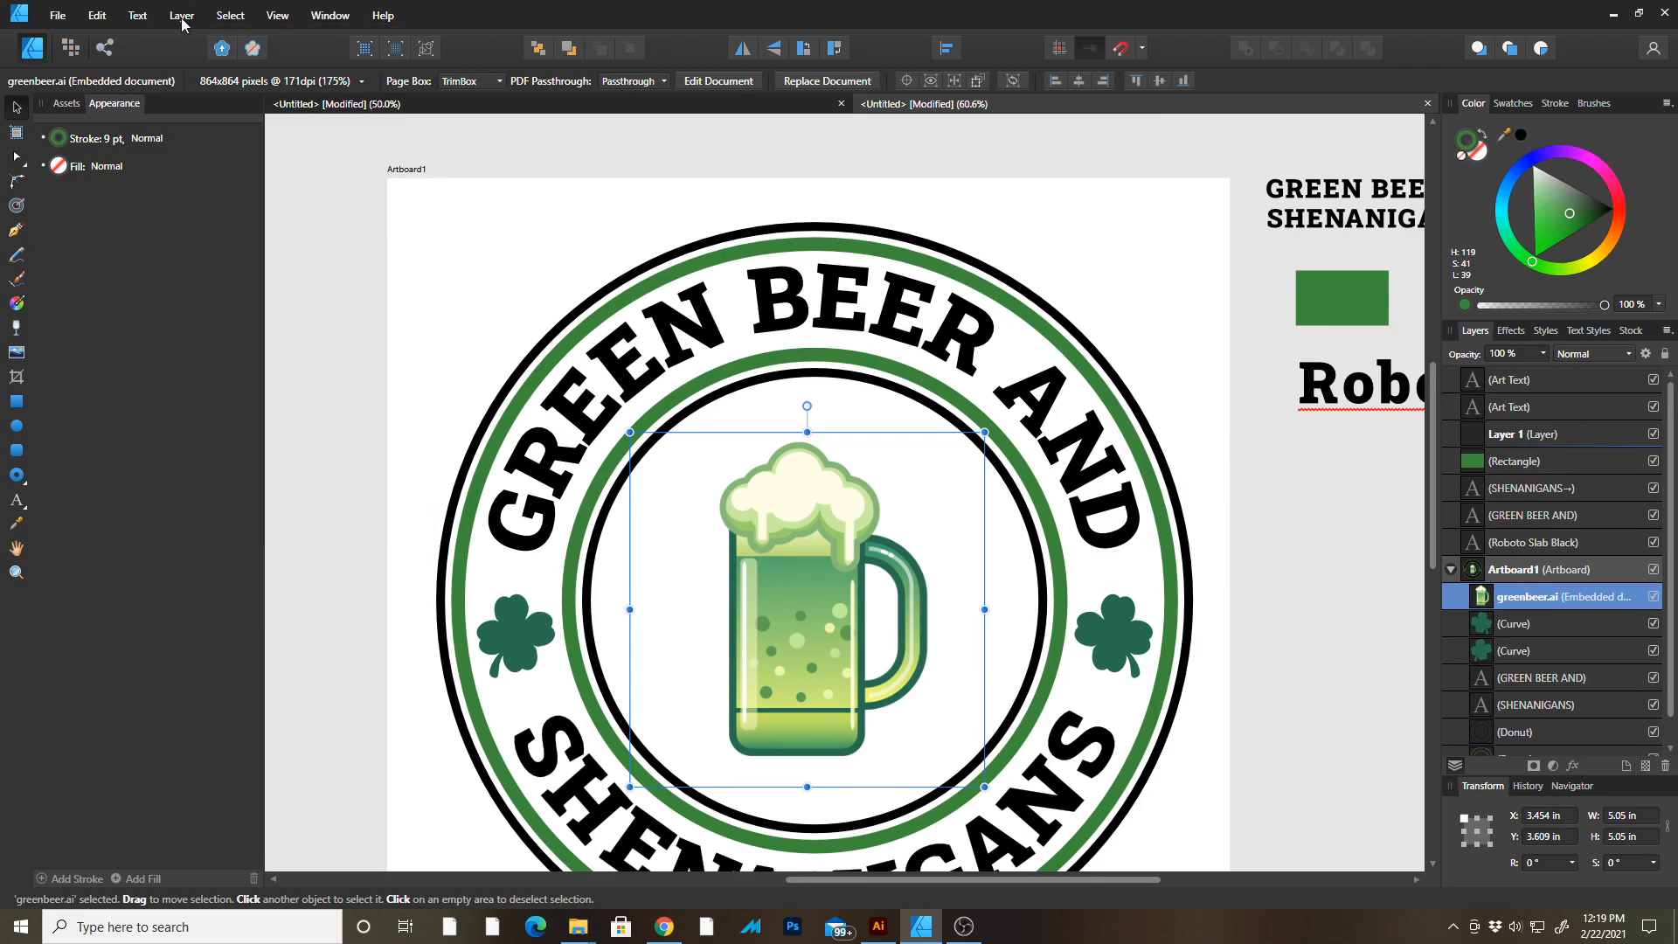
Enlarge the beer mug to about 7.8 in square and centre it over the badge's inner circle.
left_click_drag(1497, 610, 1503, 371)
left_click_drag(825, 594, 756, 464)
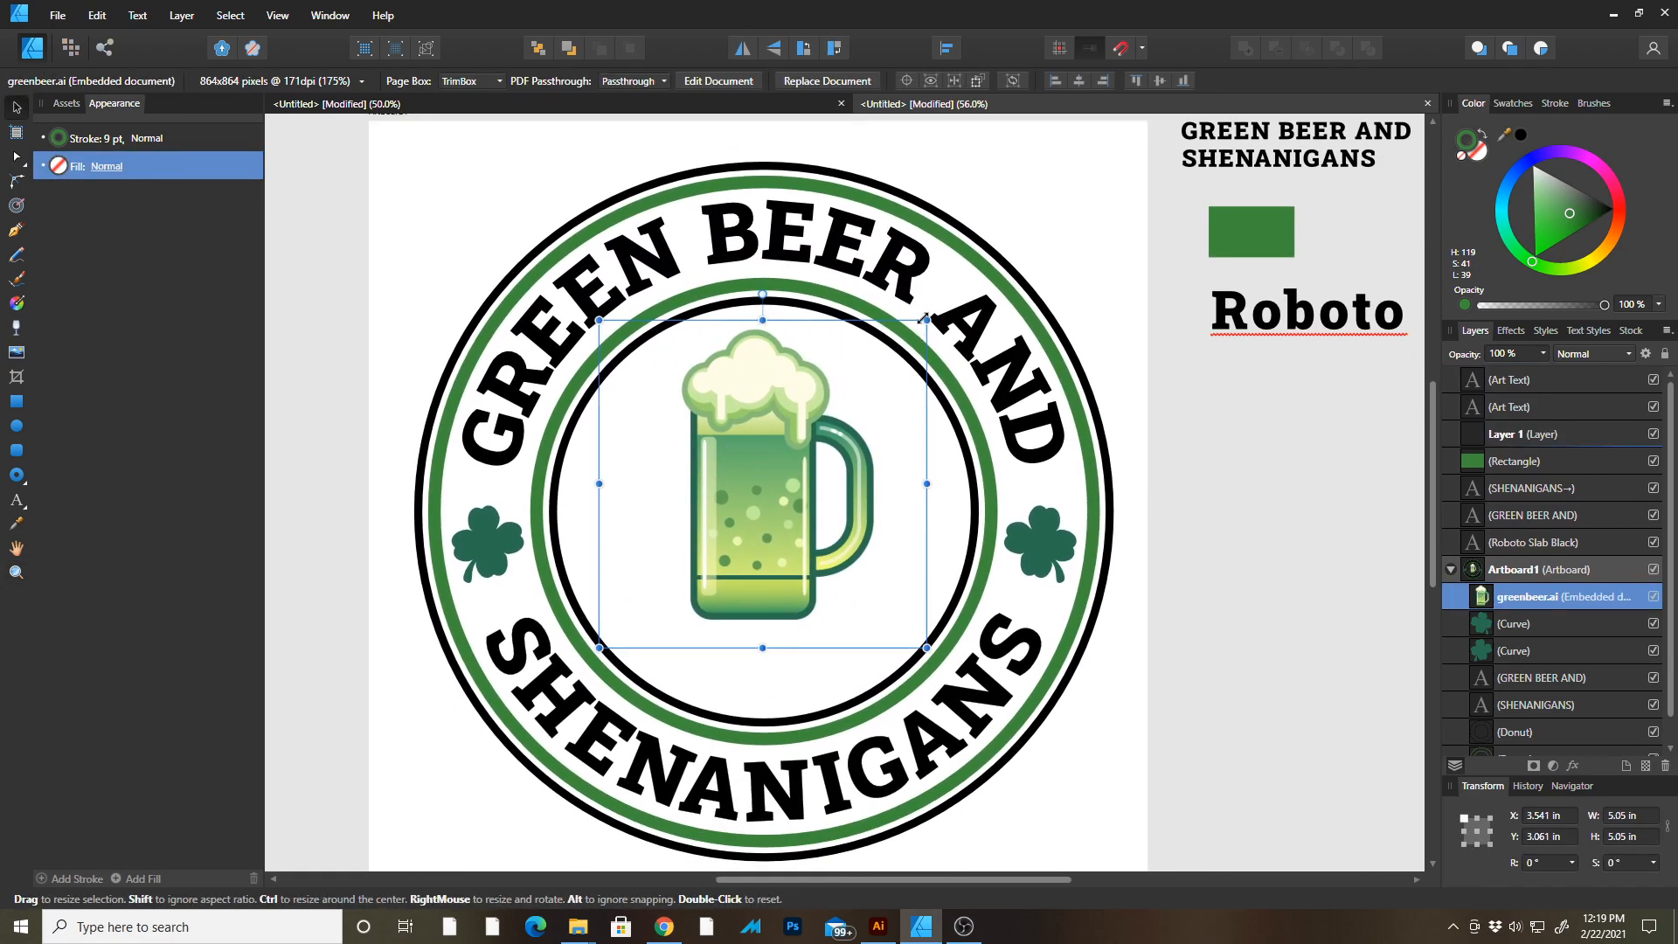
left_click_drag(927, 318, 1038, 238)
left_click_drag(731, 393, 748, 424)
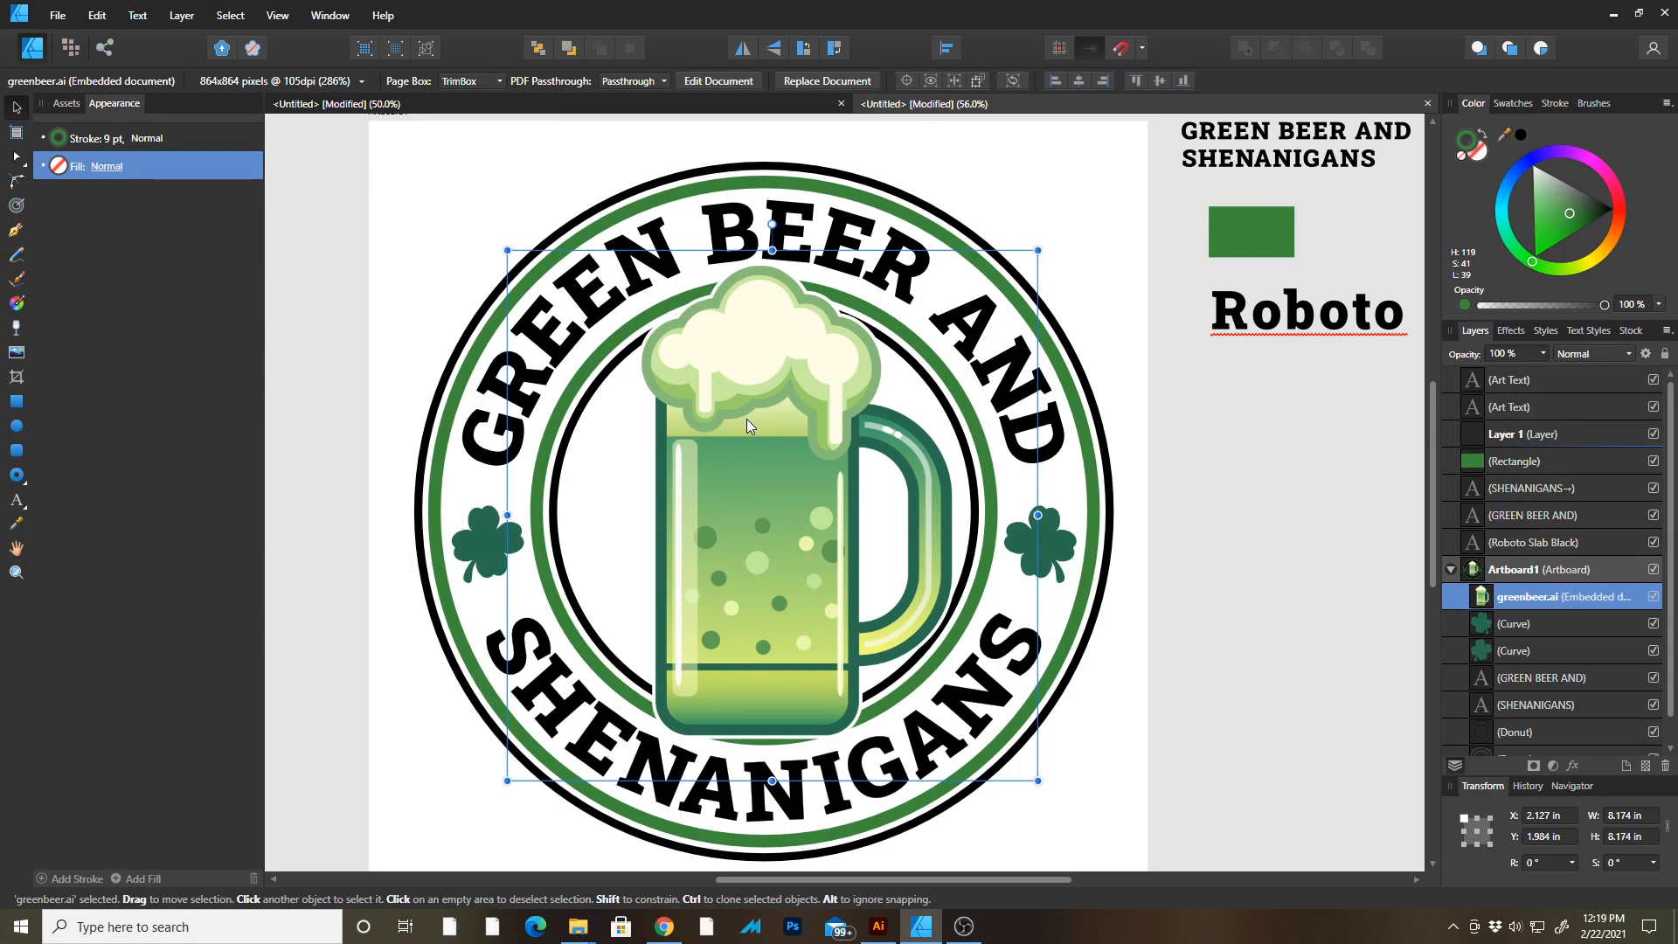
left_click_drag(1036, 778, 1043, 786)
left_click_drag(815, 645, 820, 650)
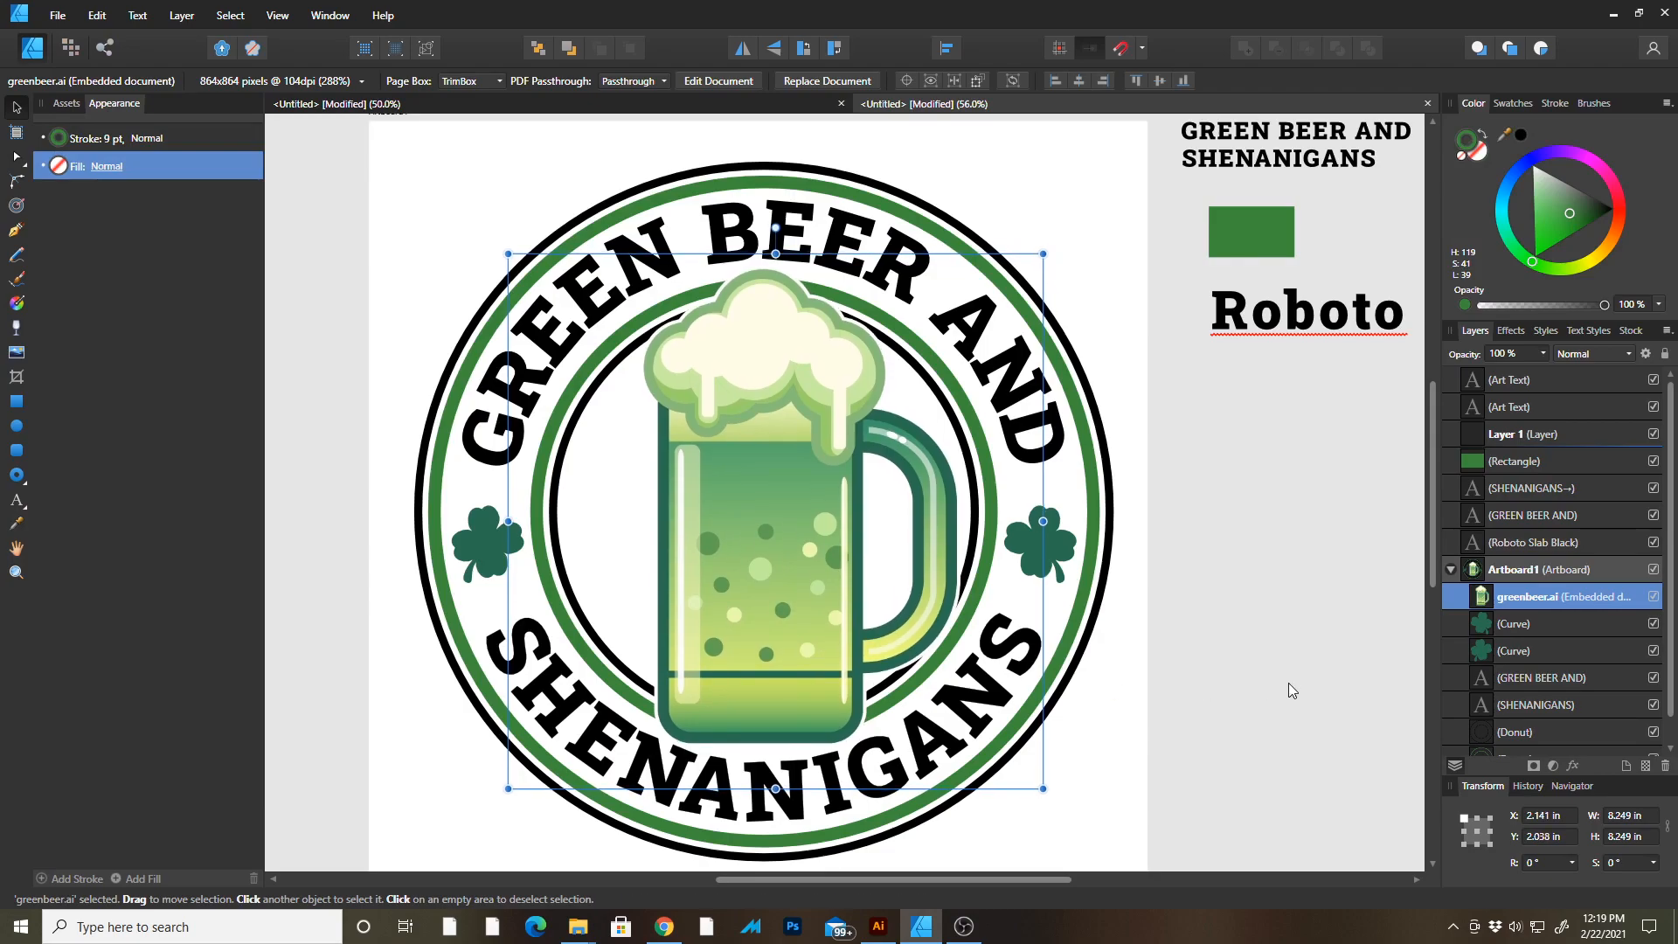
left_click(1288, 684)
left_click_drag(834, 539, 832, 539)
left_click_drag(1042, 790, 1026, 773)
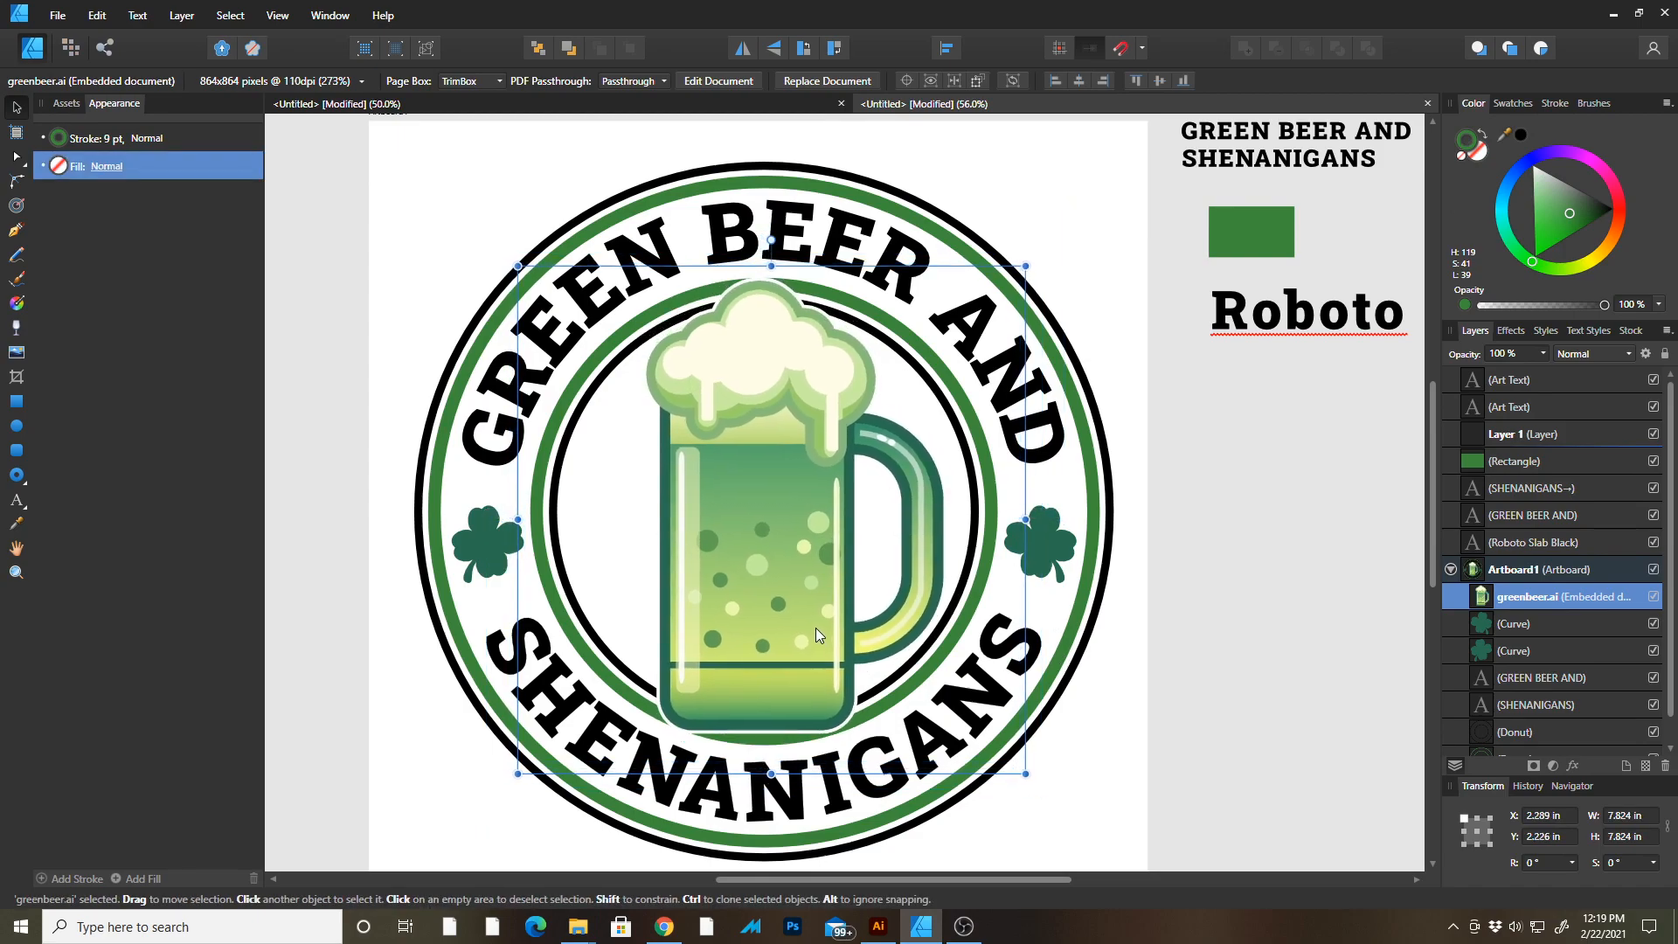
left_click_drag(816, 627, 820, 627)
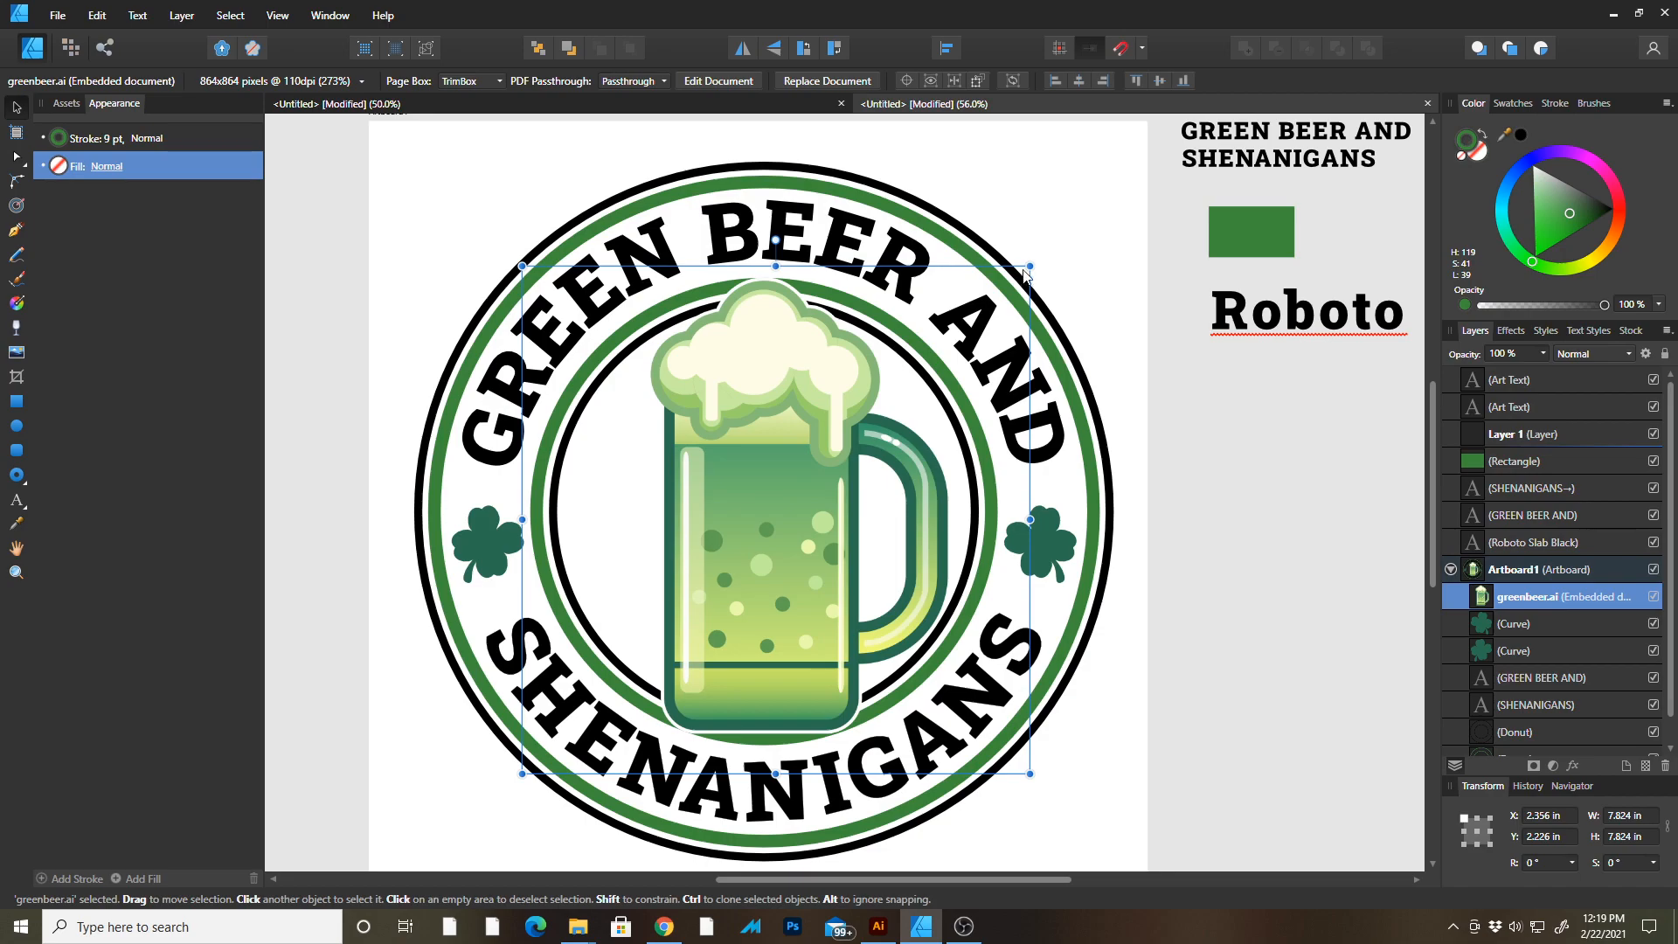
Resize the beer mug to about 7.7 in and nudge it up slightly so it sits centred in the badge.
left_click_drag(1030, 268, 993, 316)
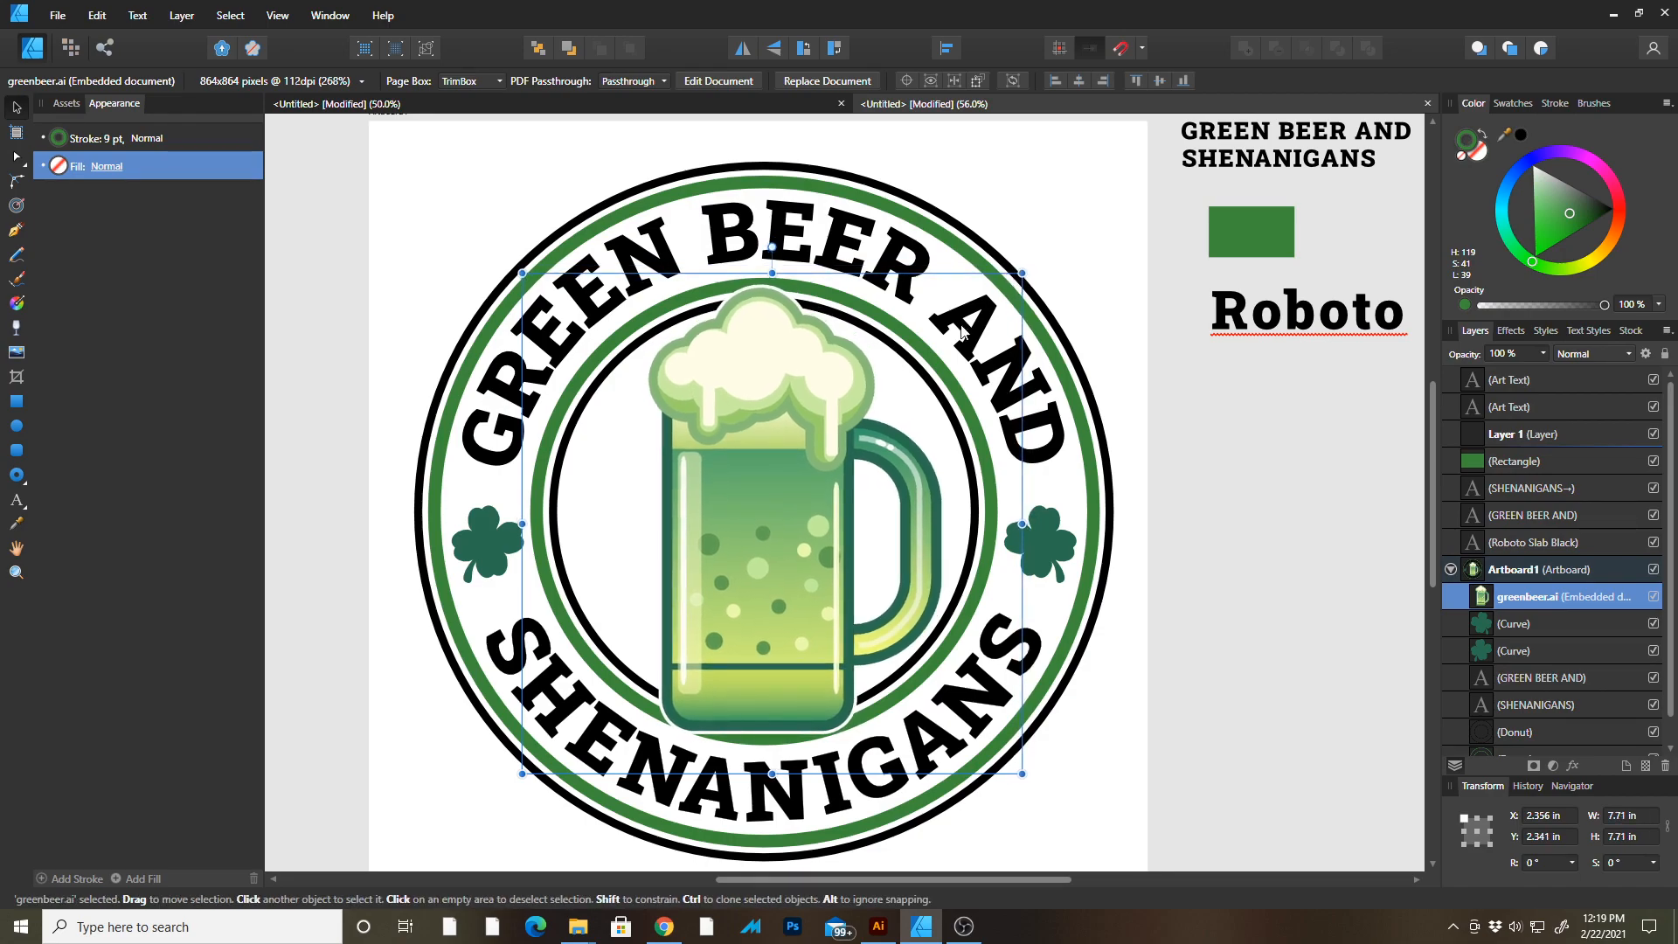
key("Up")
key("Up")
key("Up")
key("Up")
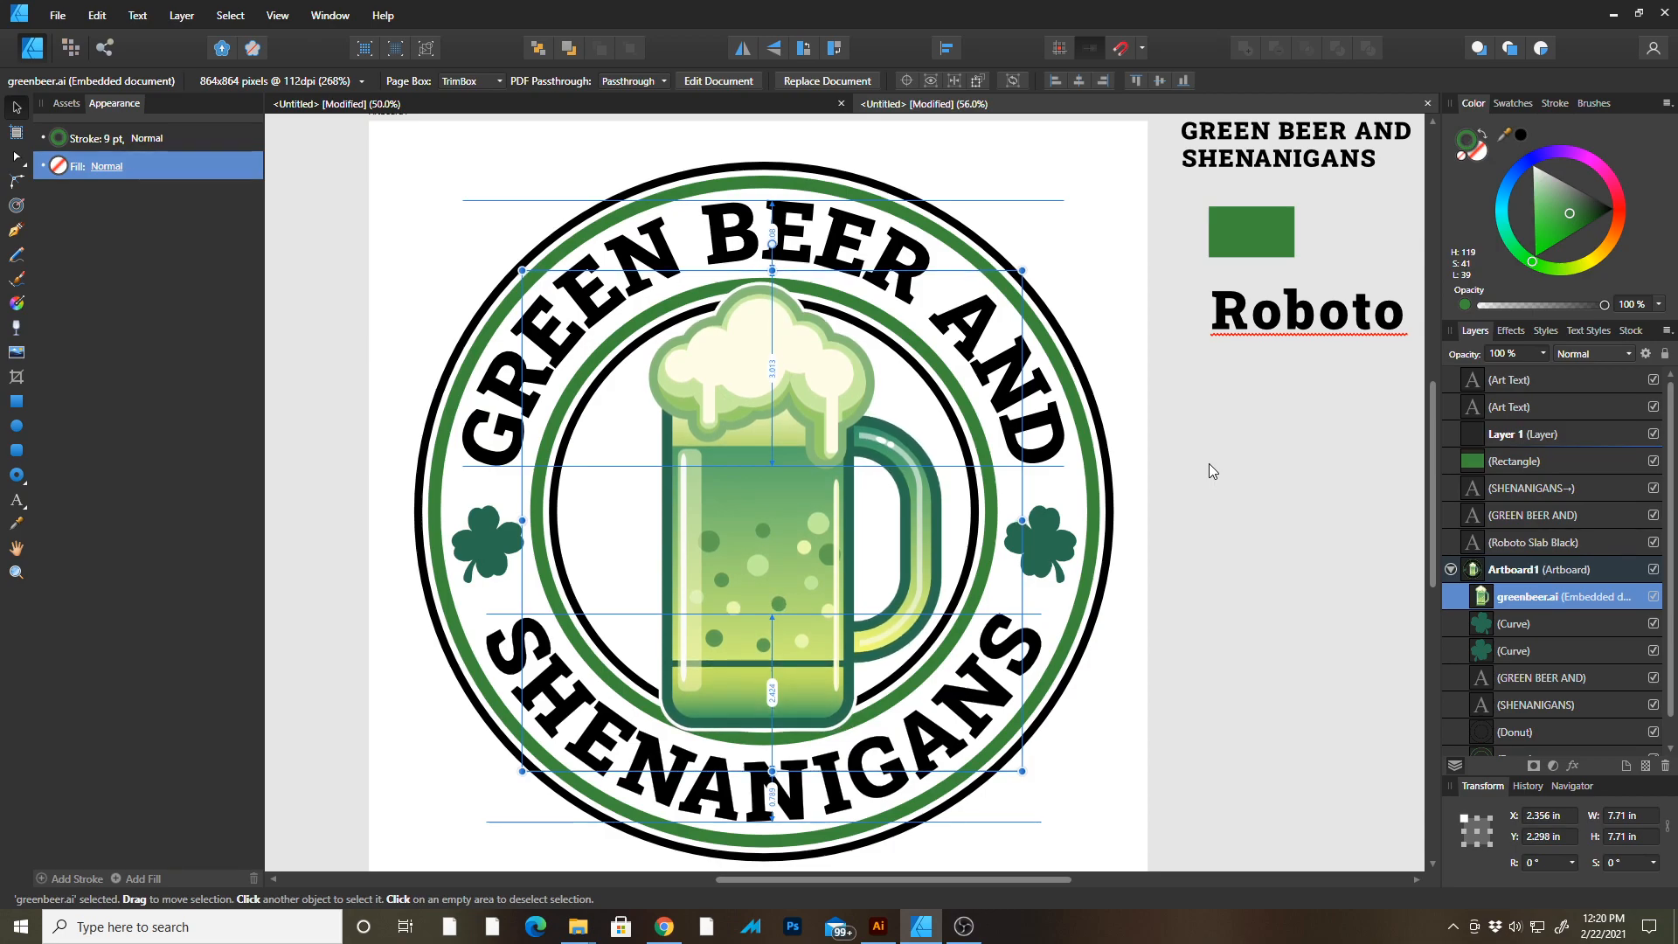
left_click_drag(1023, 773, 1021, 766)
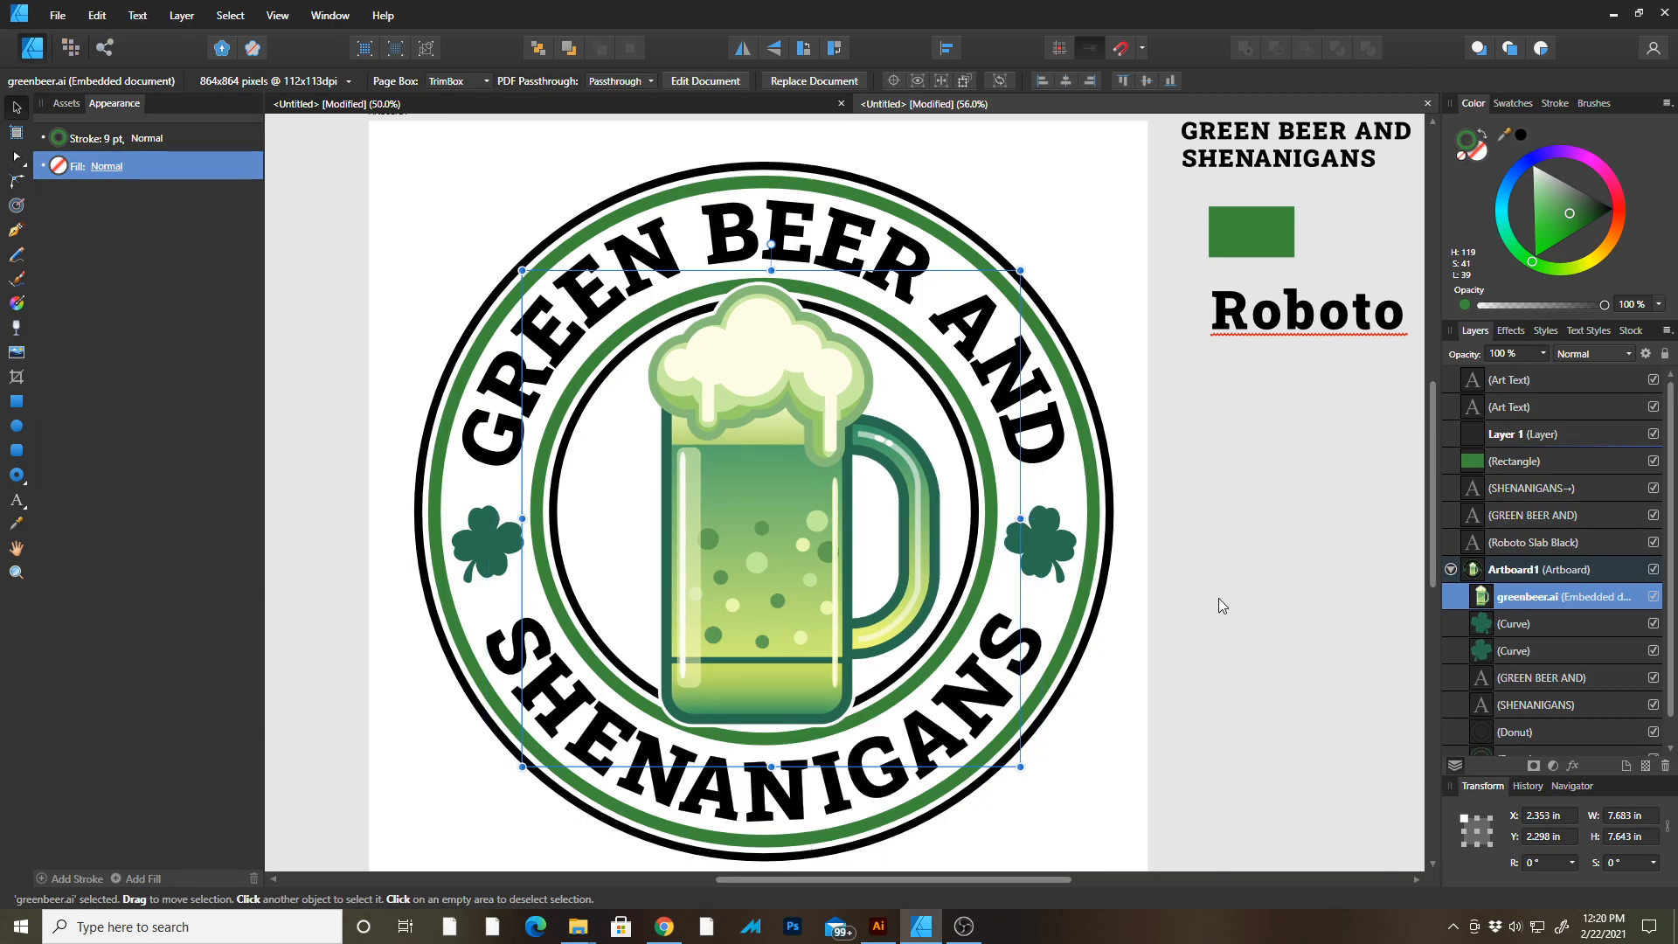
left_click(1222, 610)
left_click_drag(1287, 416, 1116, 414)
key("z")
left_click_drag(985, 142, 1182, 113)
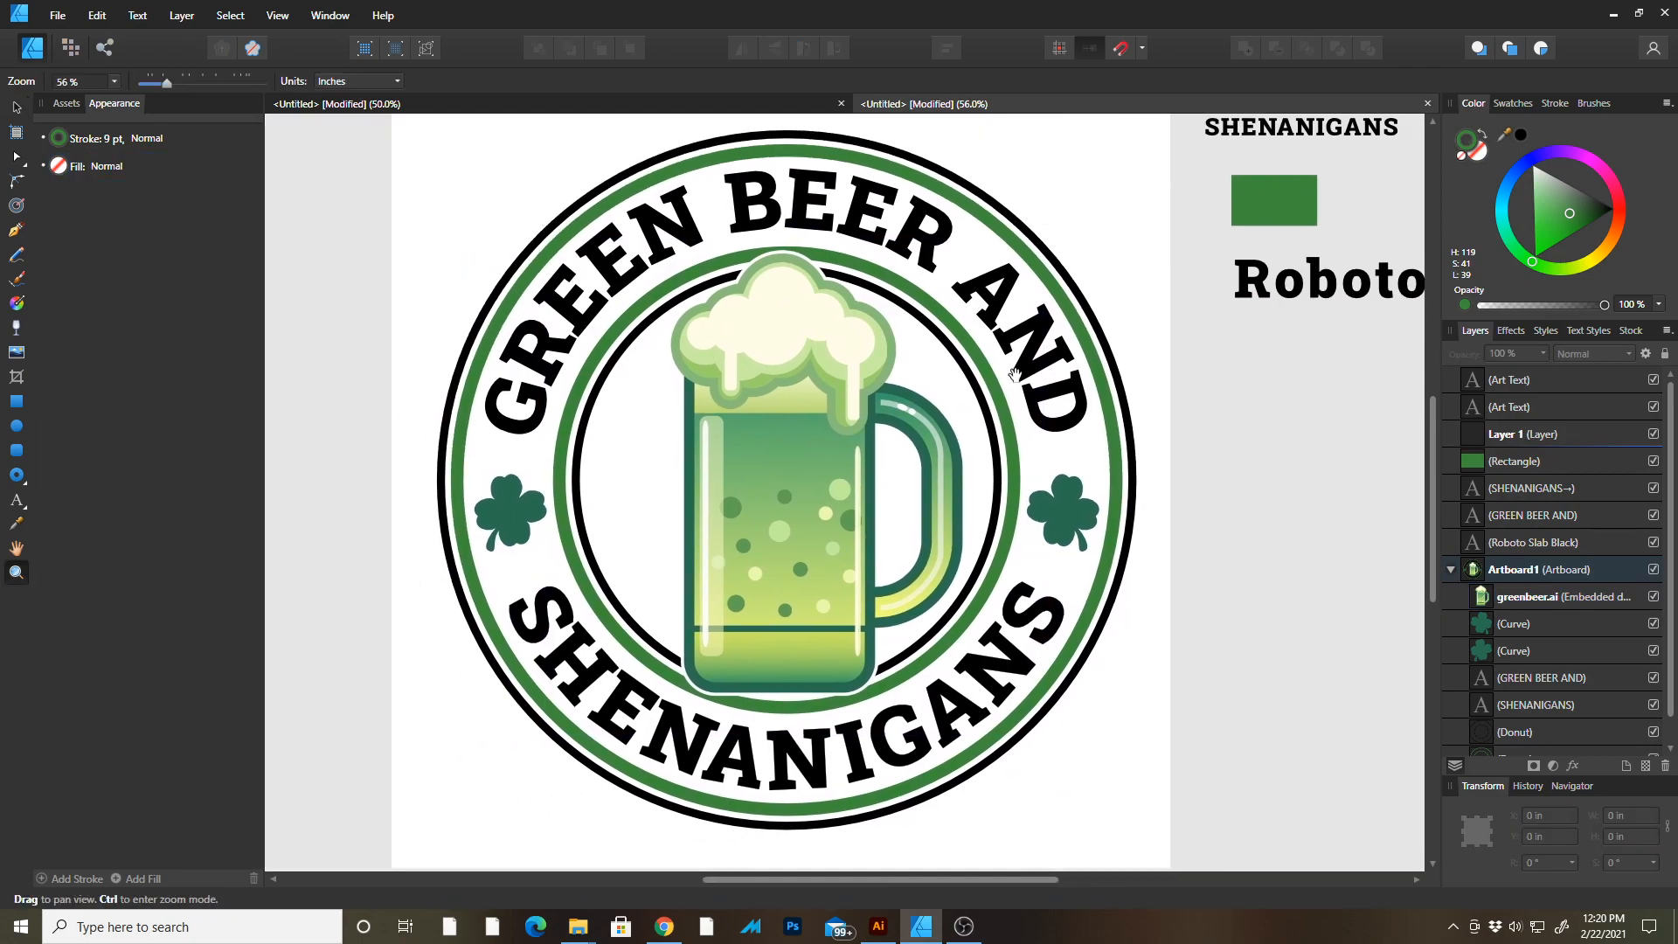
left_click(910, 459, "alt")
left_click_drag(910, 459, 842, 483)
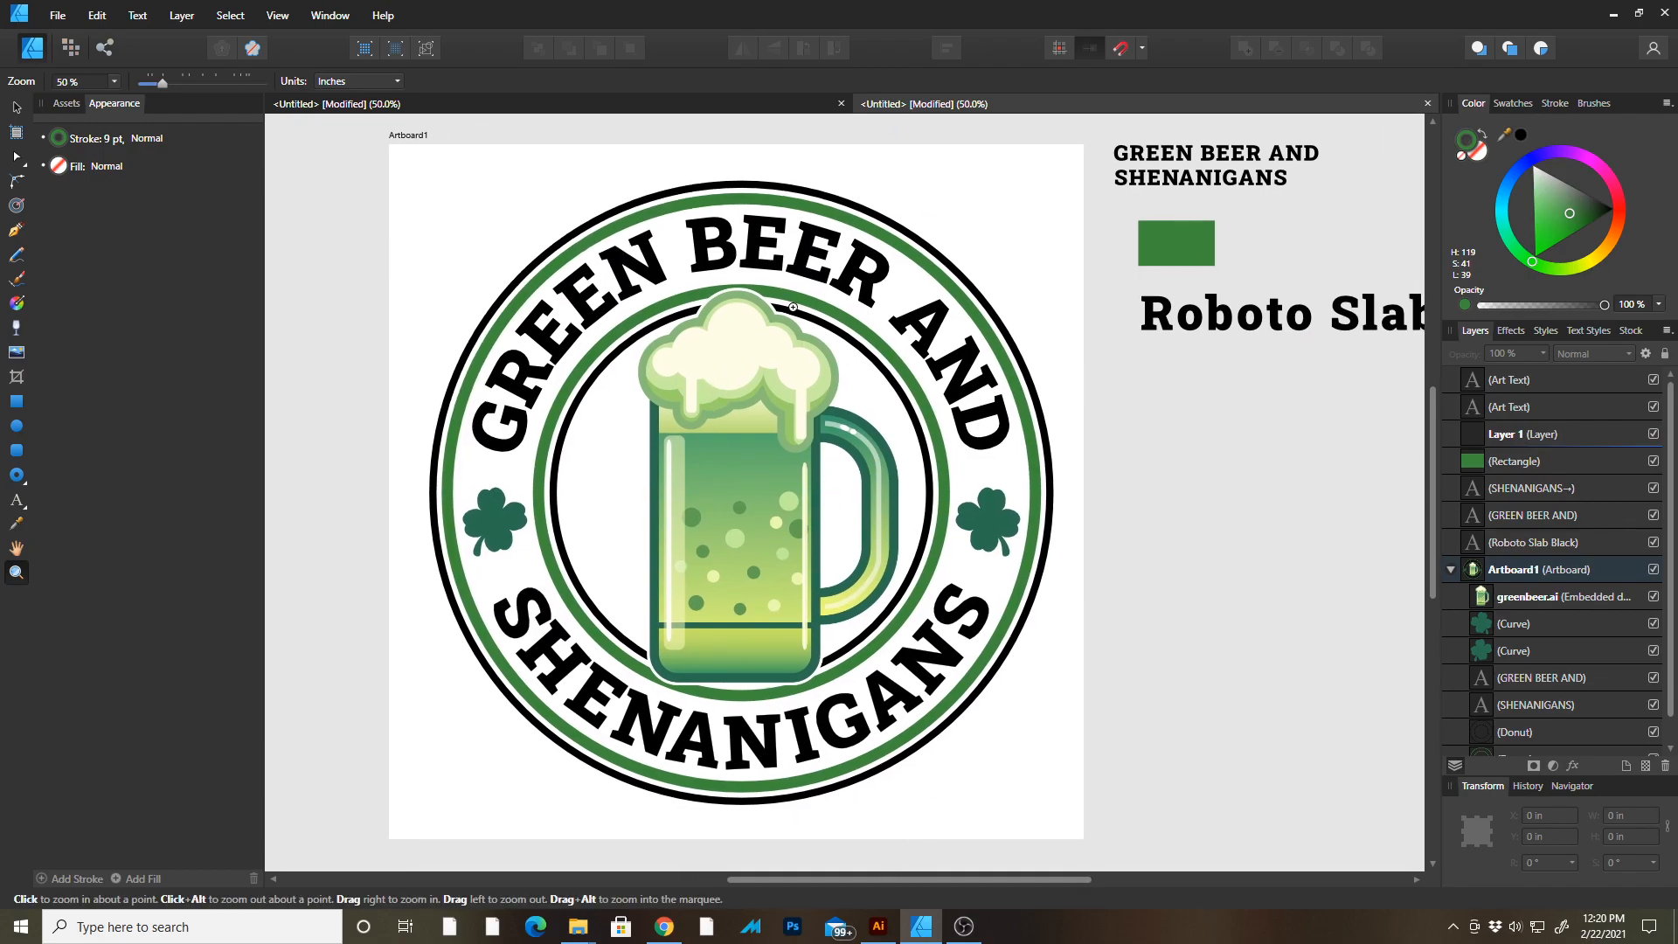
Compare the recreated badge with the original design in Illustrator, inspecting the arched text and mug placement.
left_click(878, 925)
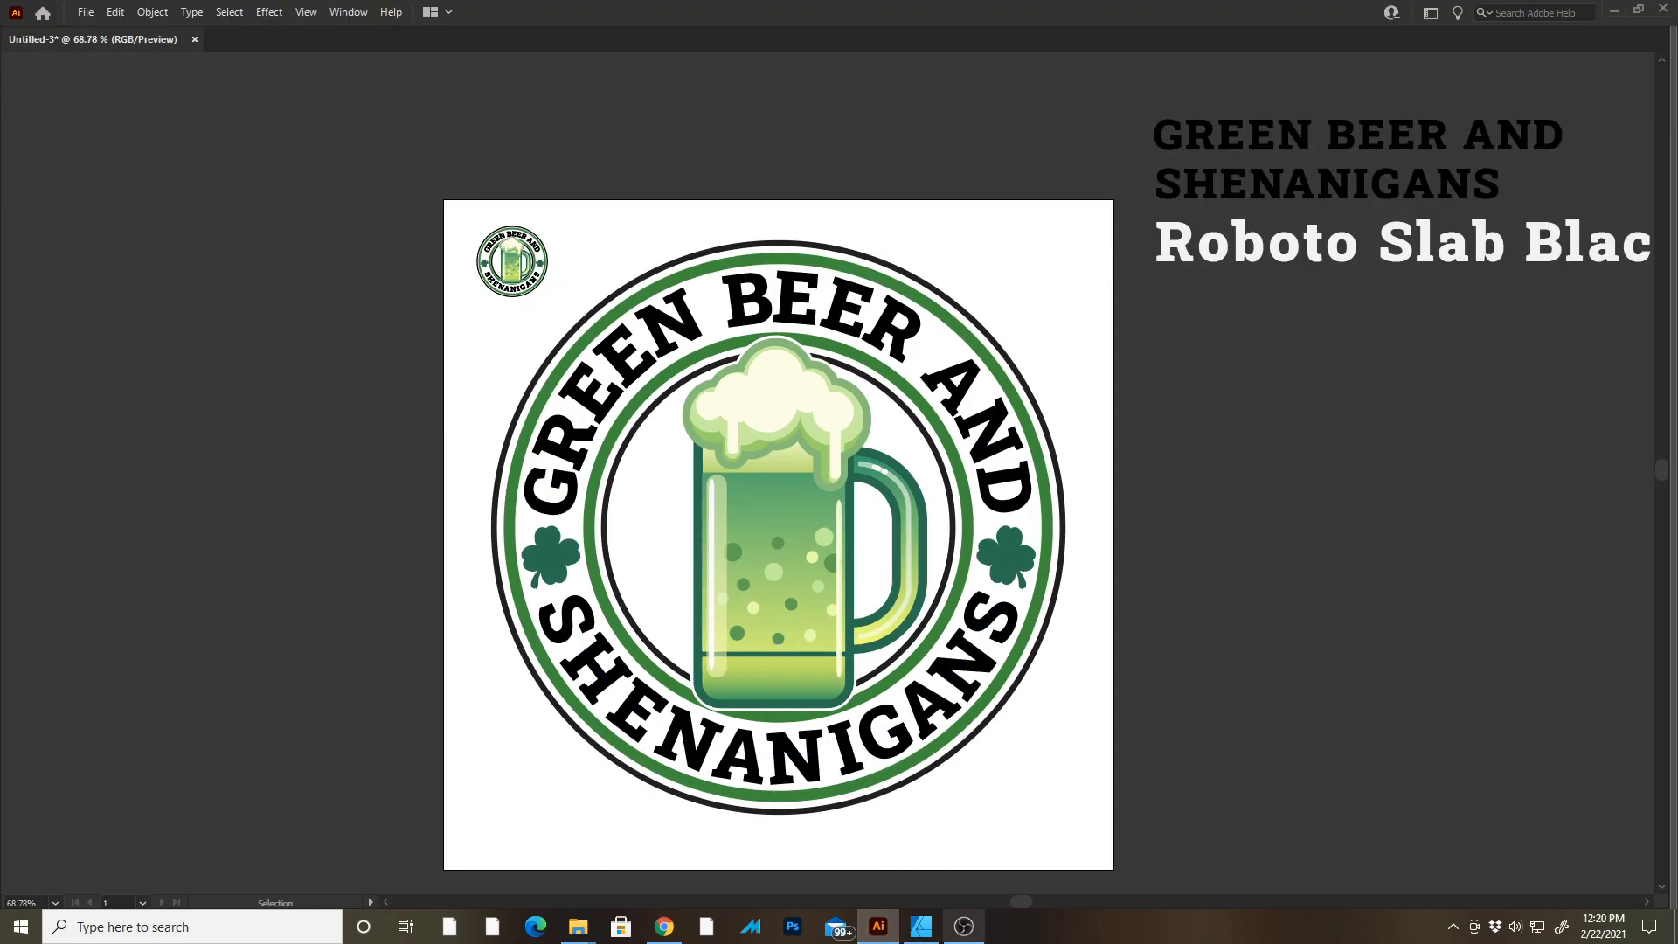
left_click(921, 927)
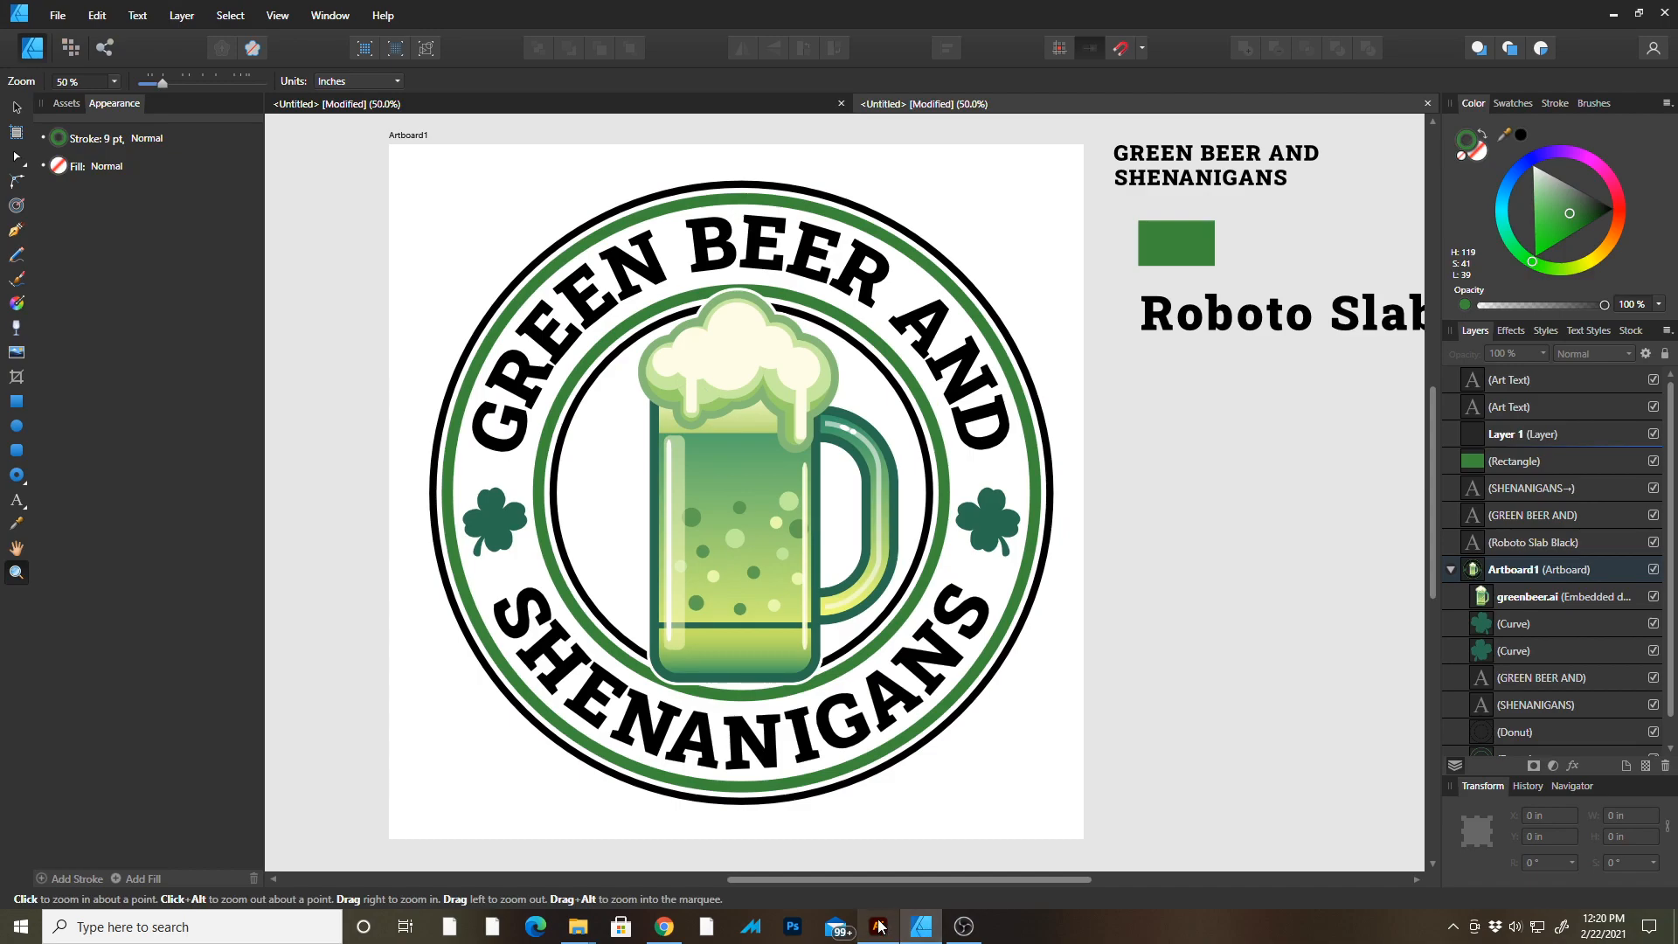
left_click(878, 925)
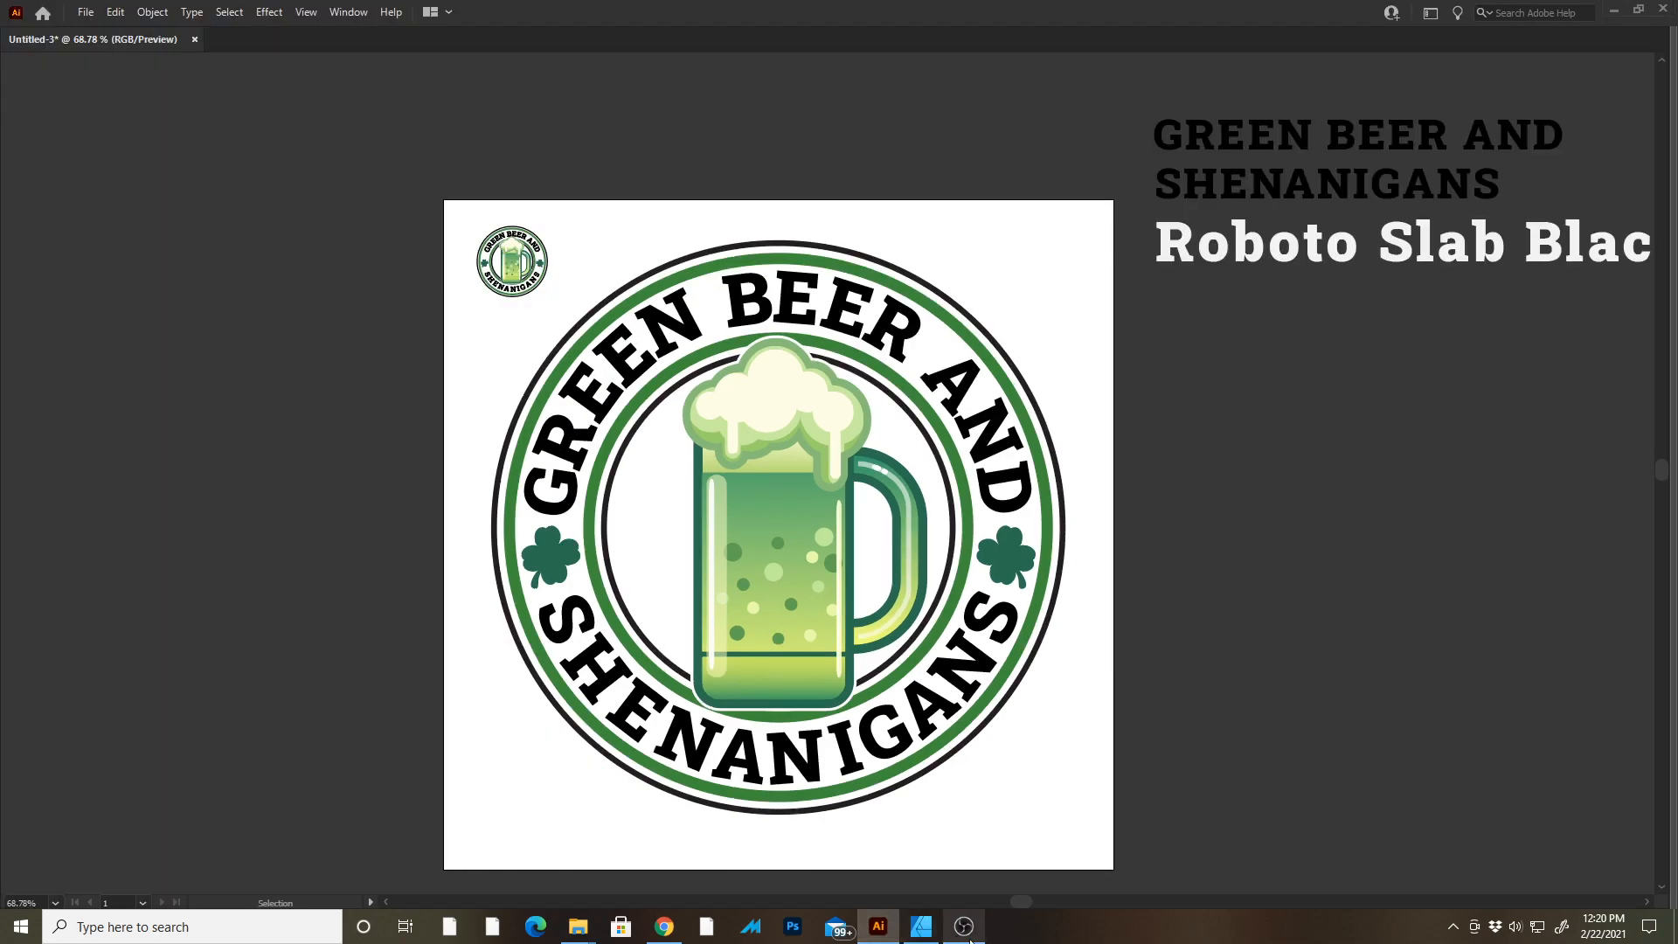
left_click(921, 927)
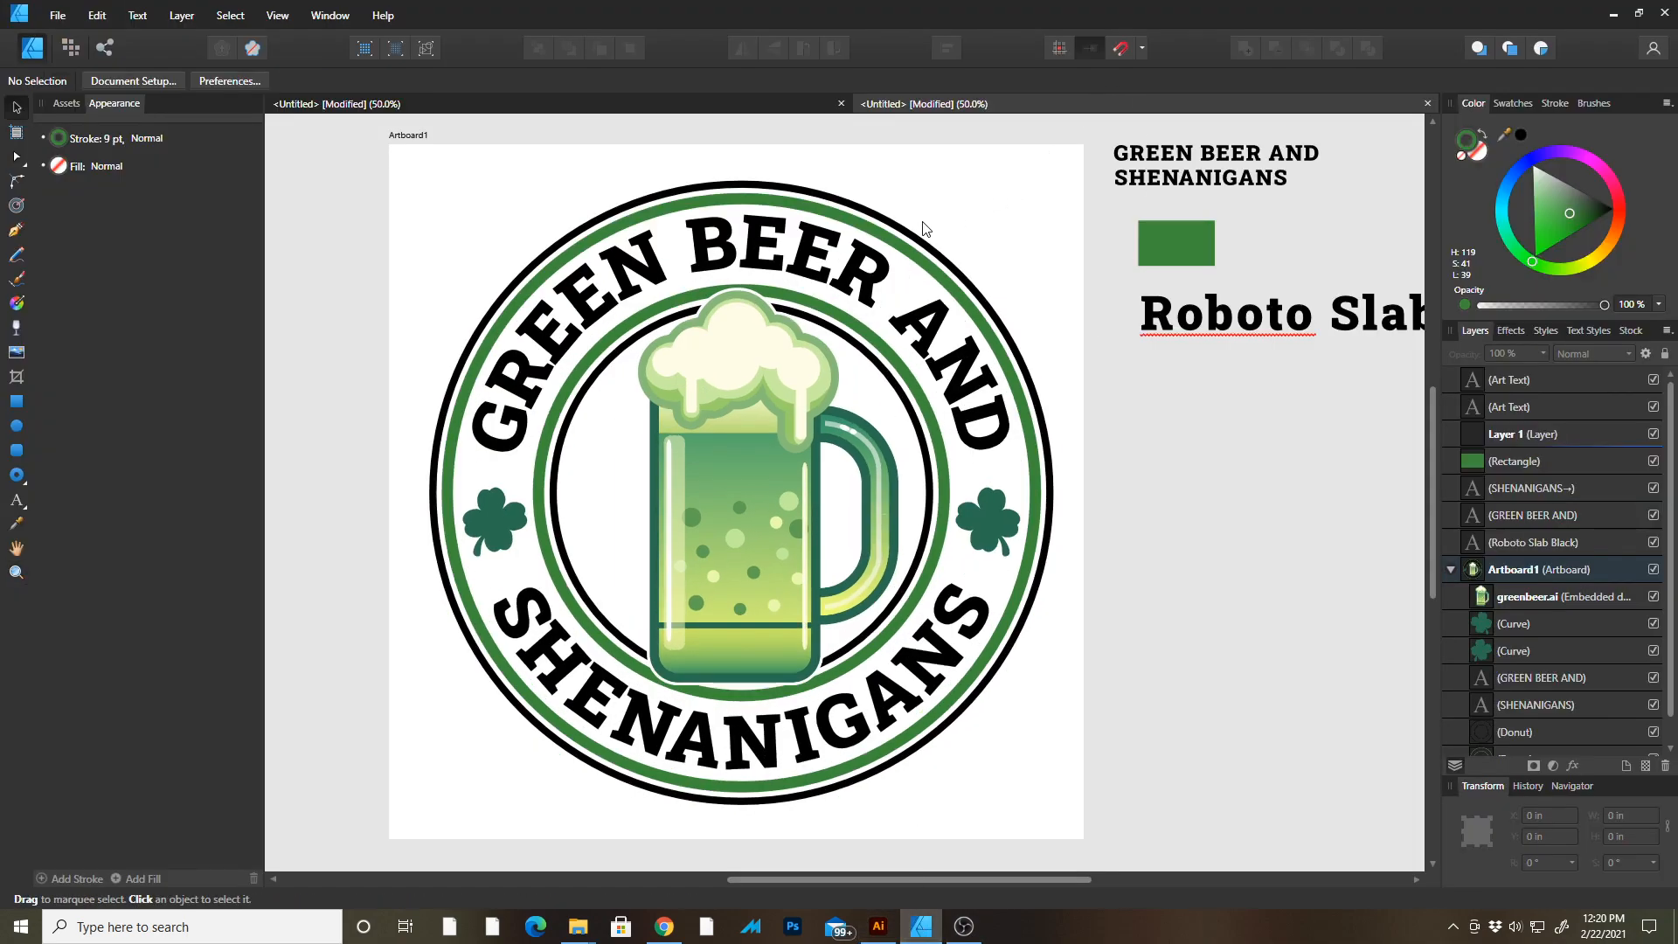
left_click(923, 246)
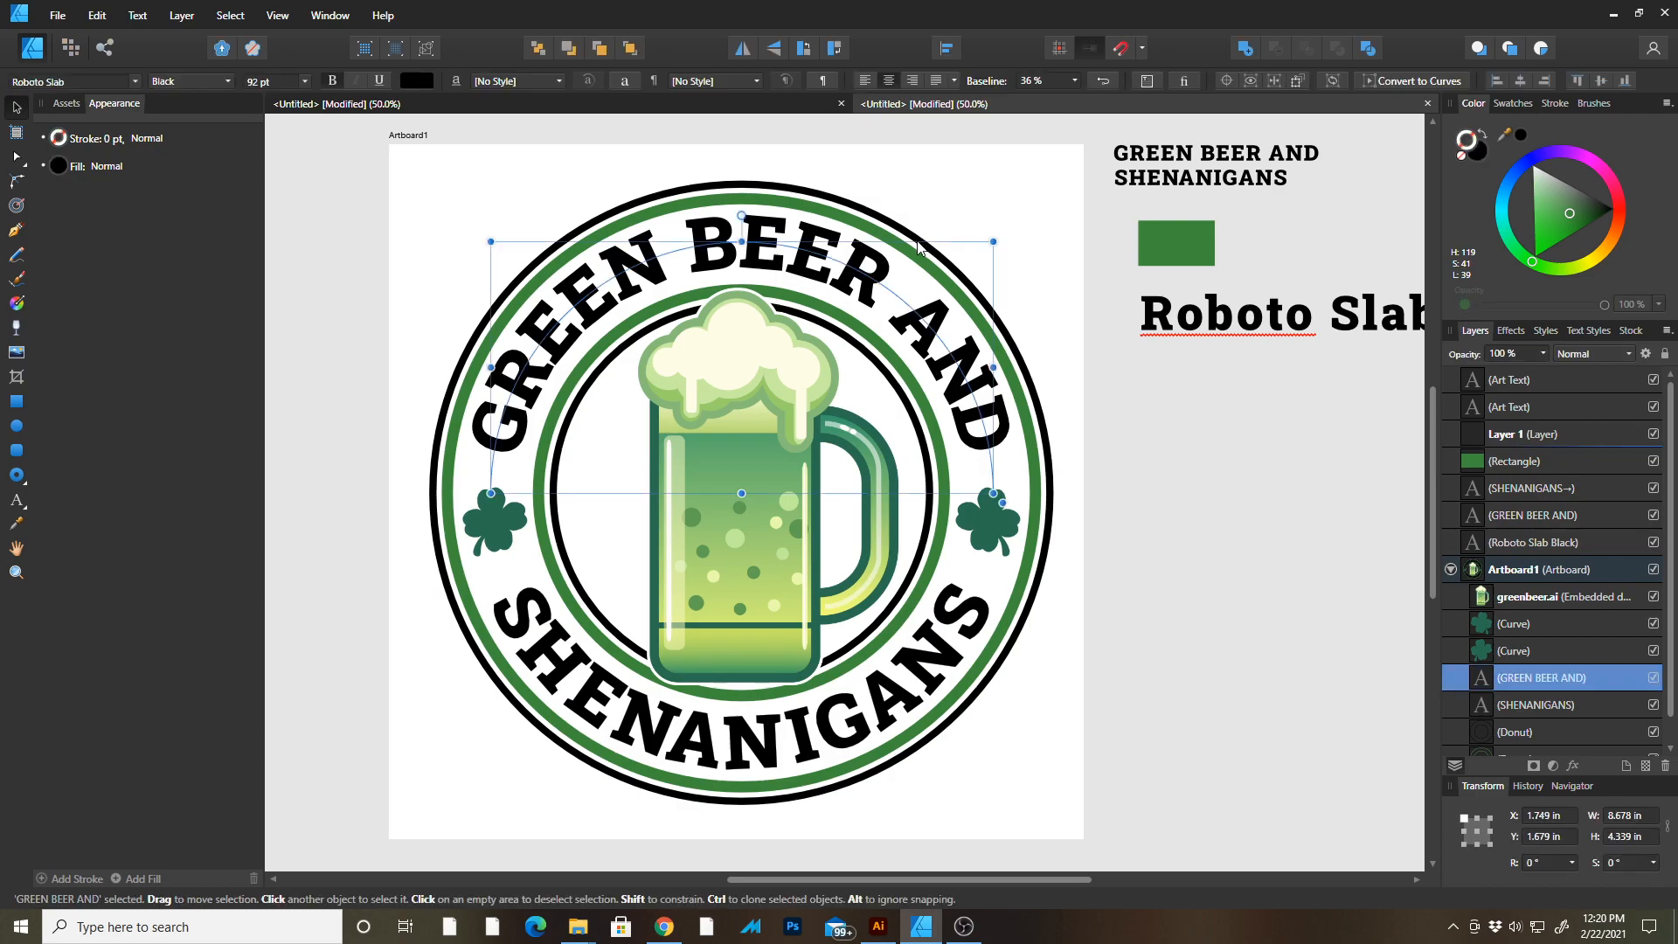
left_click(1035, 226)
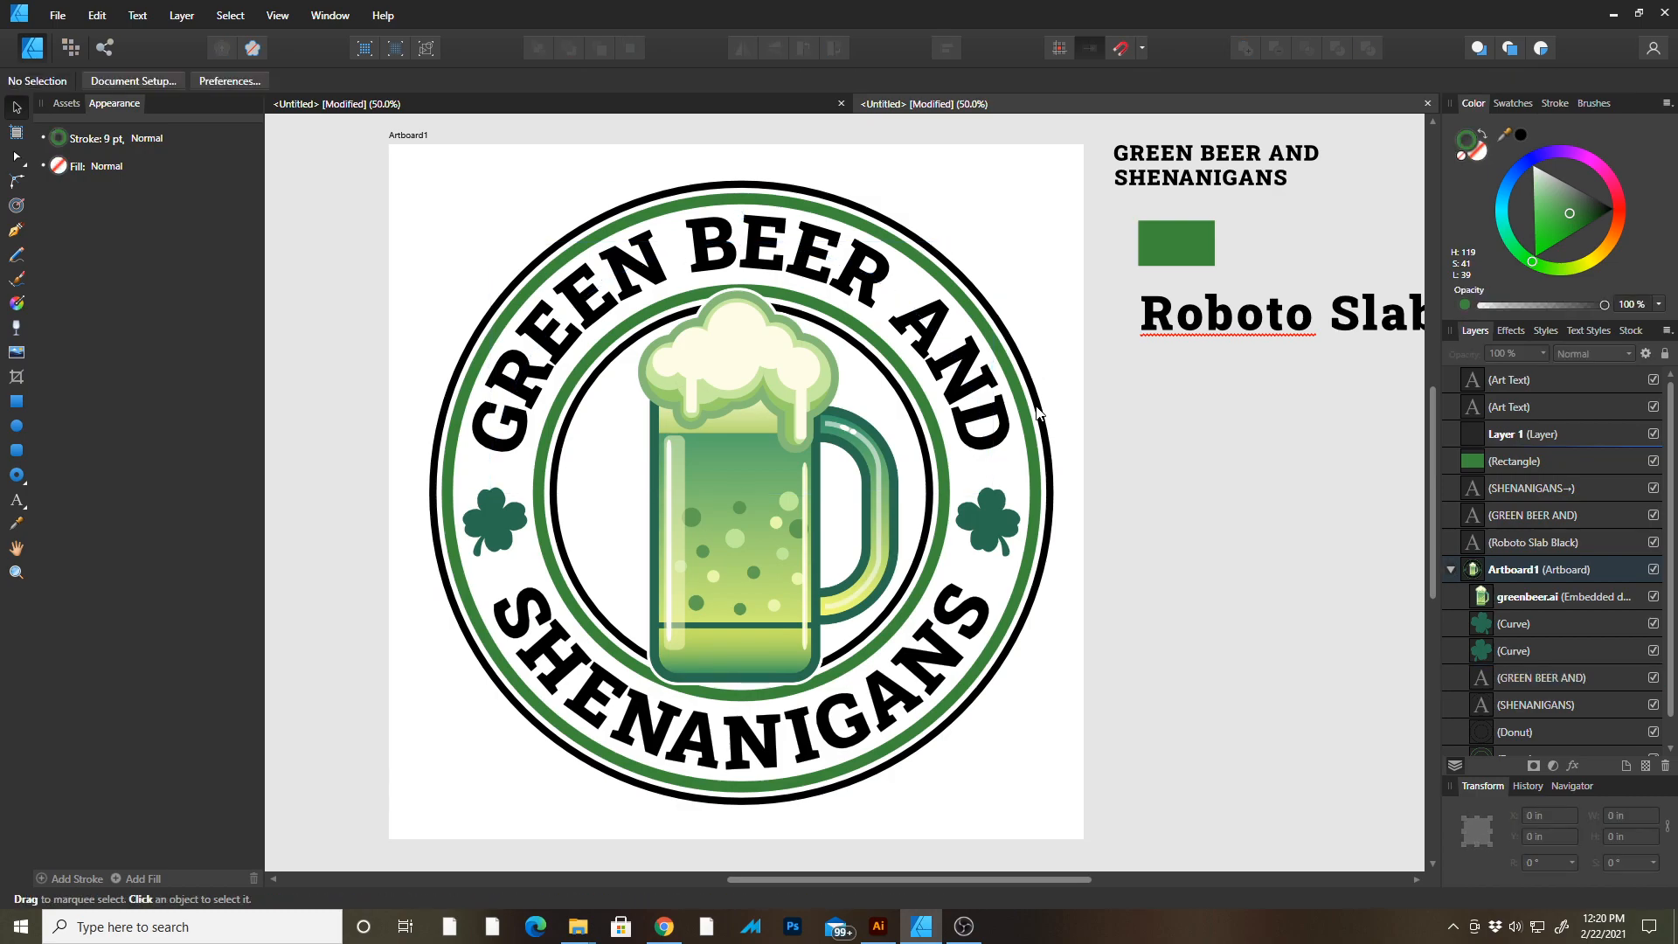
left_click(932, 481)
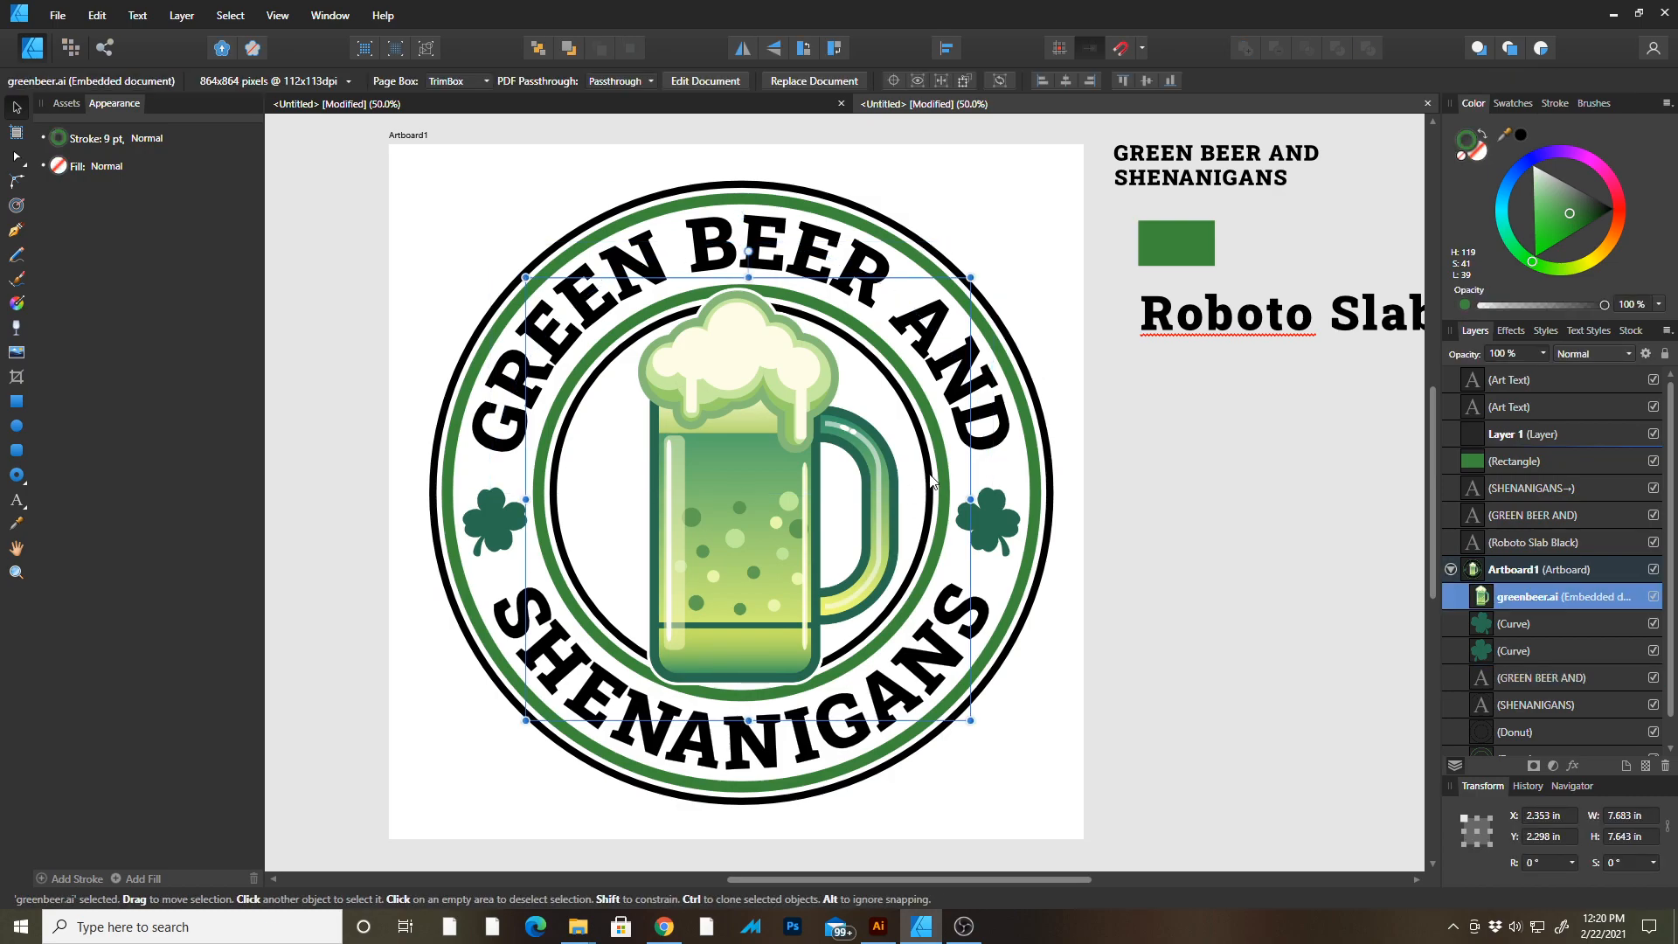
left_click(1053, 456)
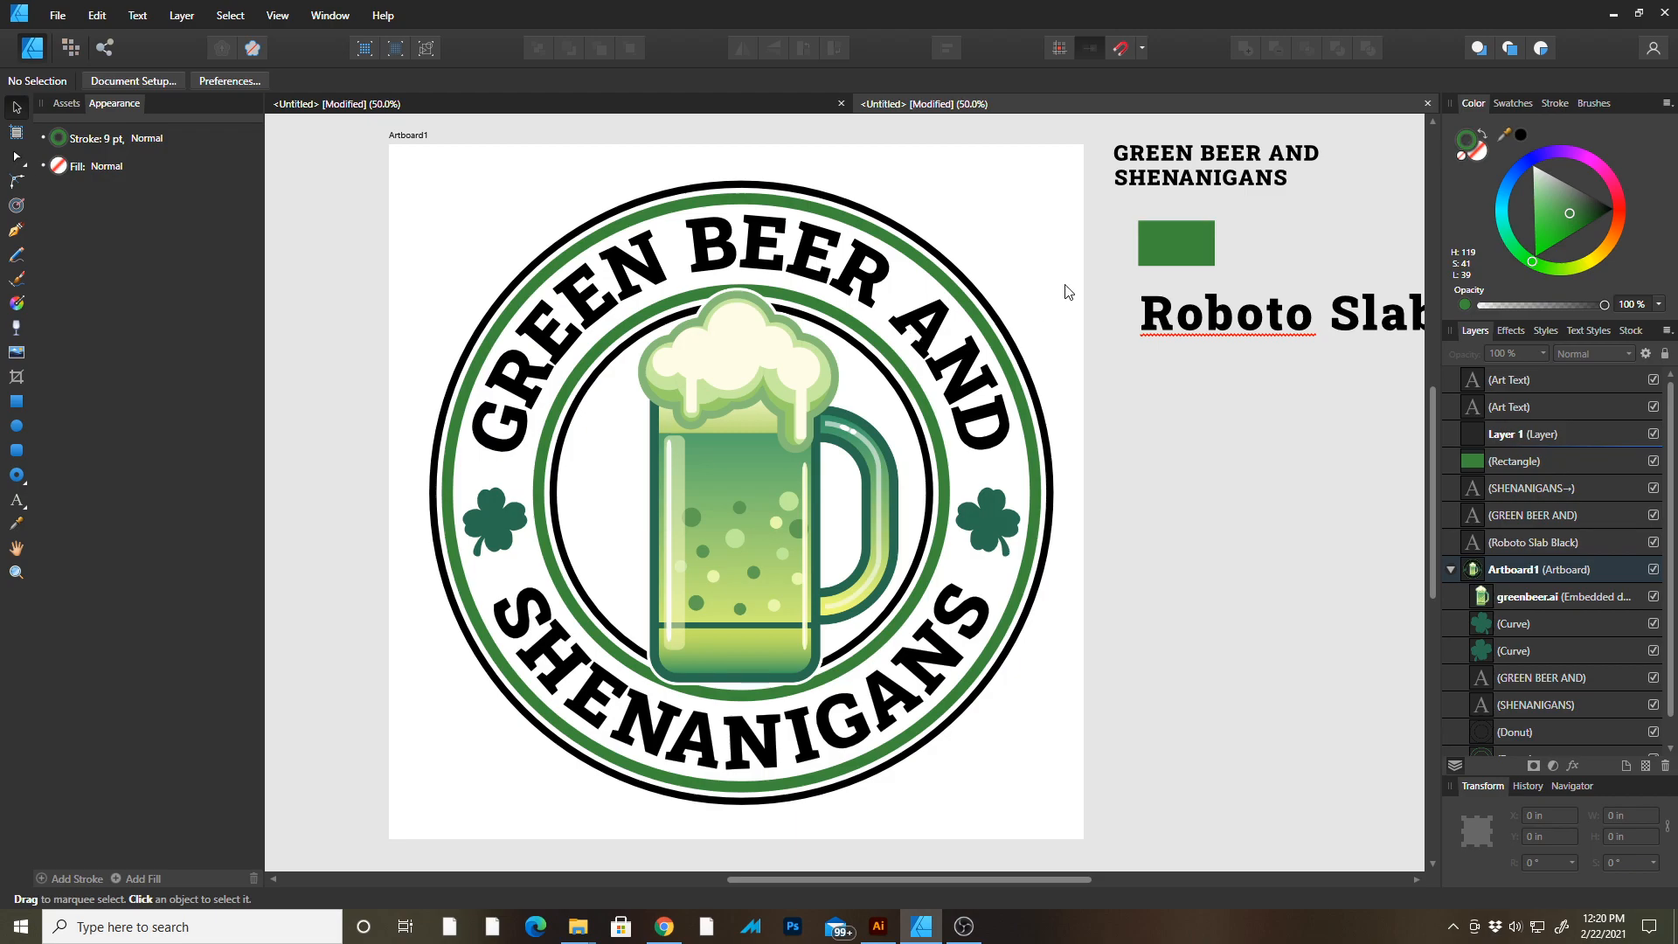
Delete the reference title text, green colour swatch and font sample lying beside the artboard.
left_click(1187, 171)
key("Delete")
key("Delete")
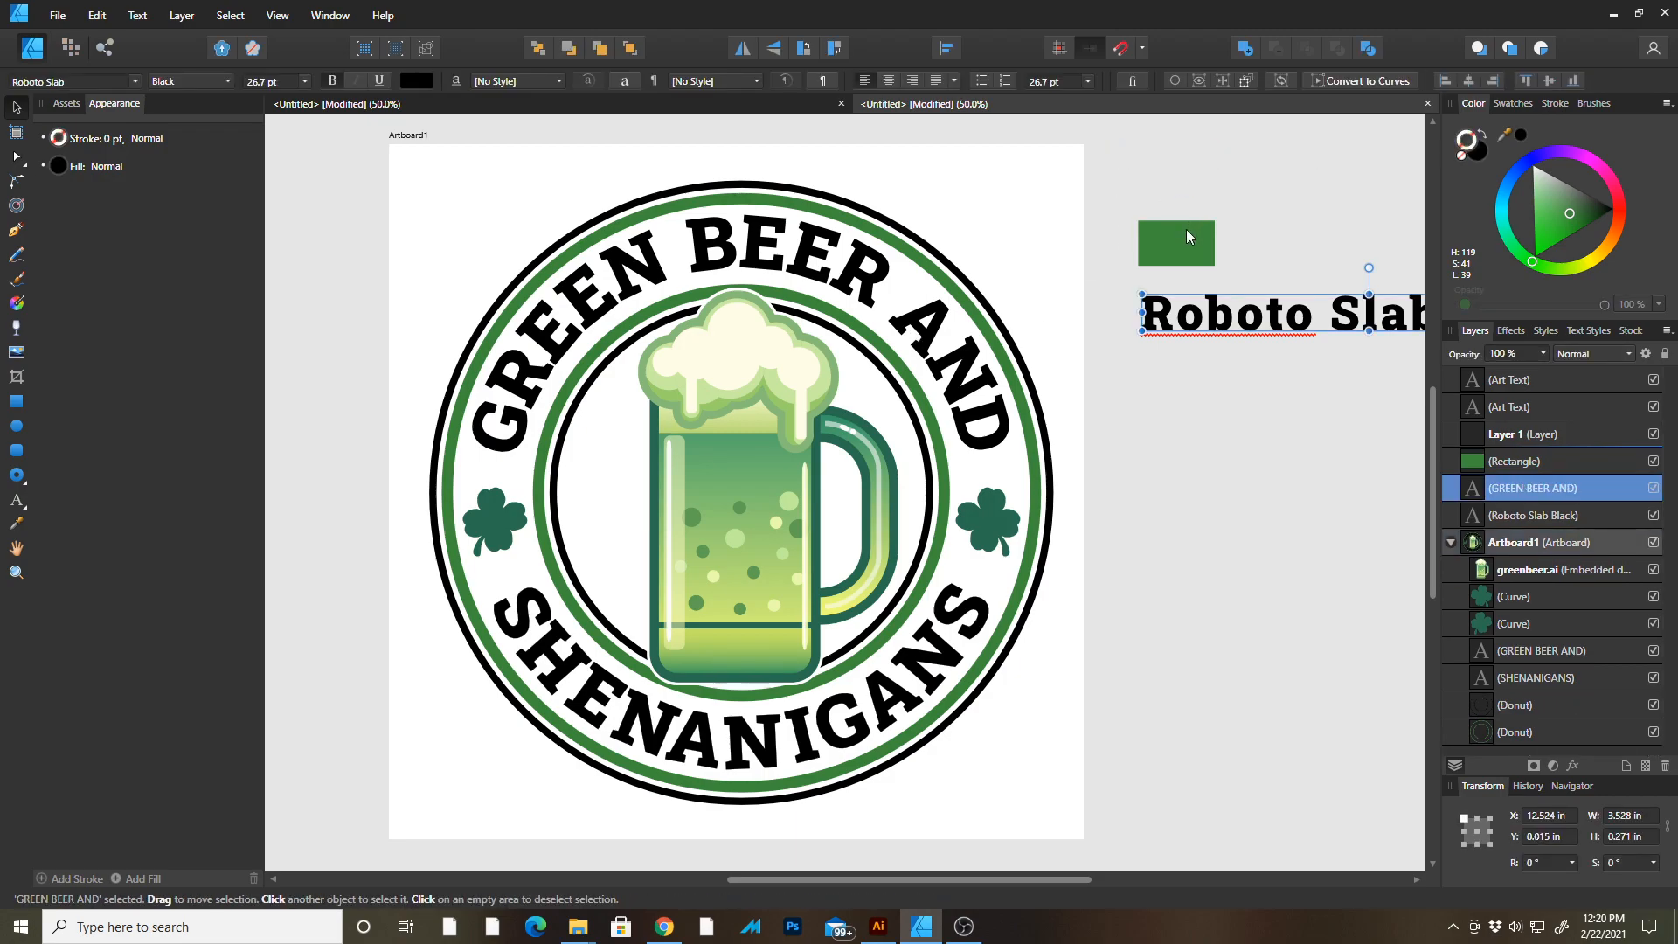
left_click(1187, 229)
key("Delete")
key("Delete")
key("Delete")
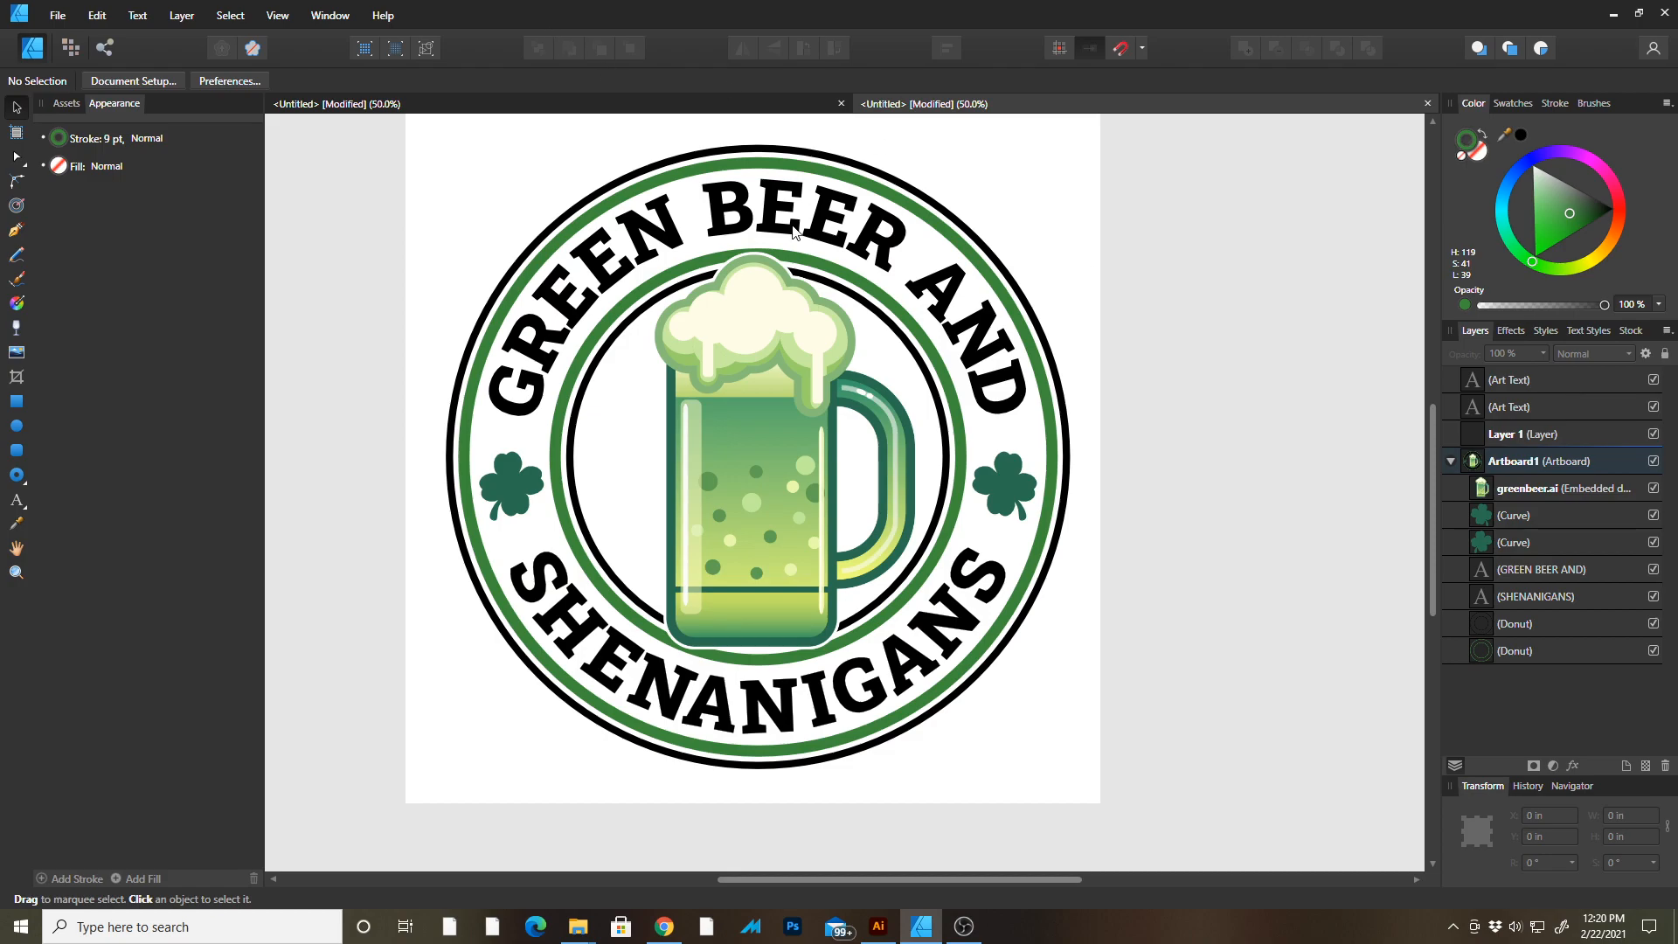
left_click_drag(1183, 385, 1273, 385)
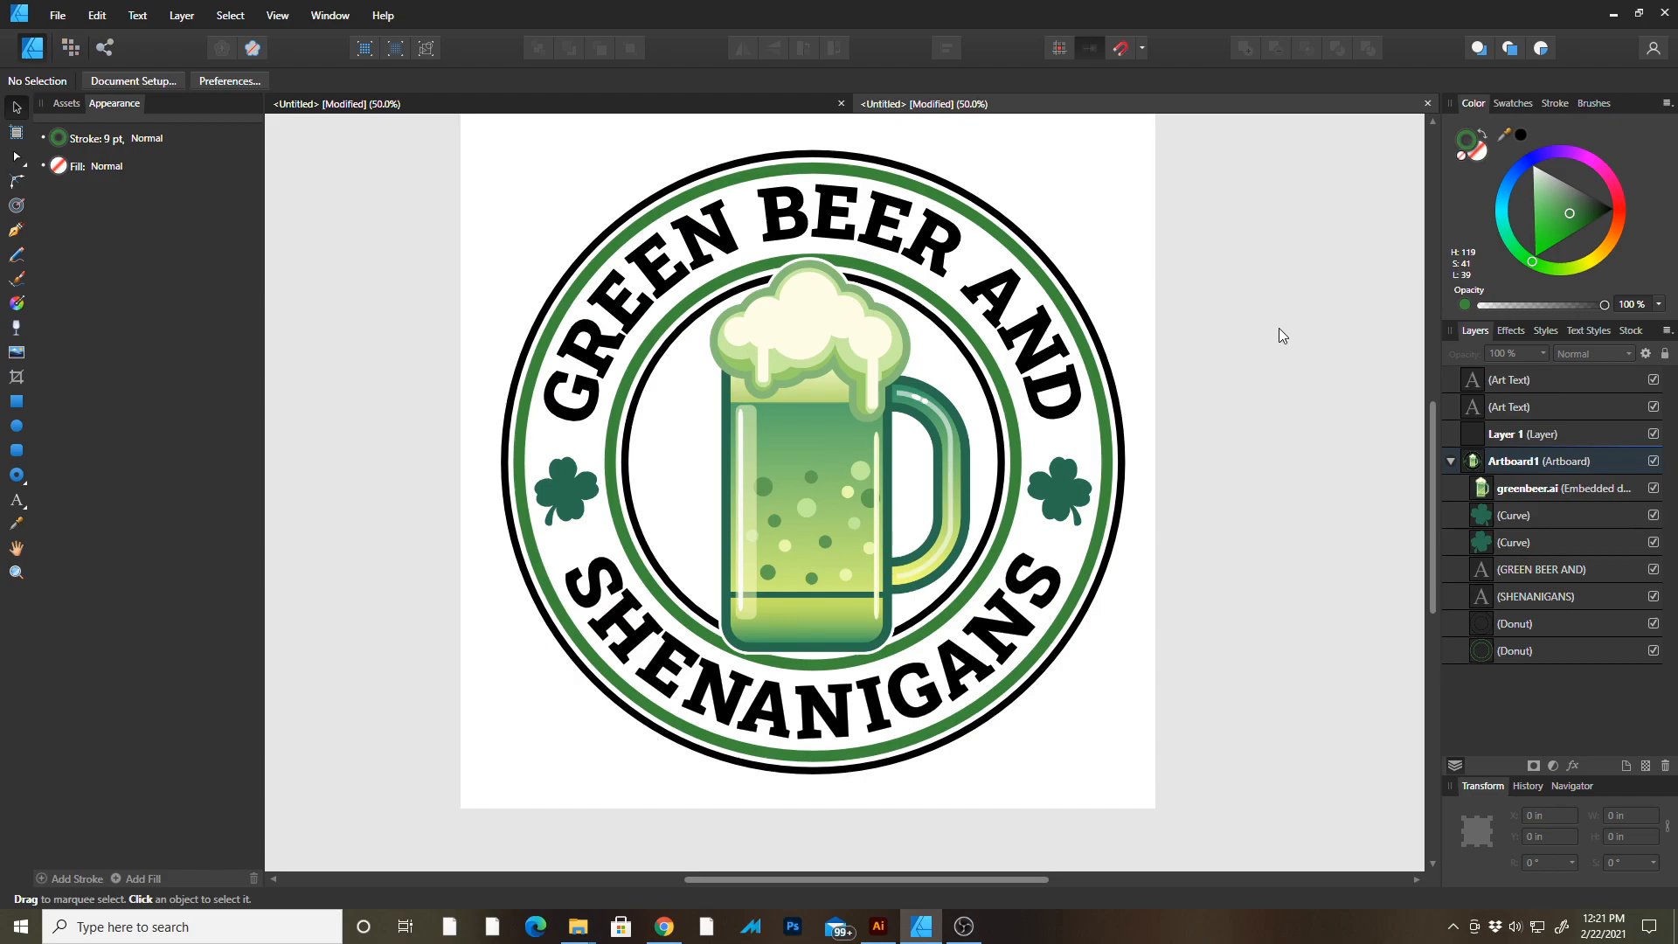
key("z")
left_click_drag(972, 387, 988, 389)
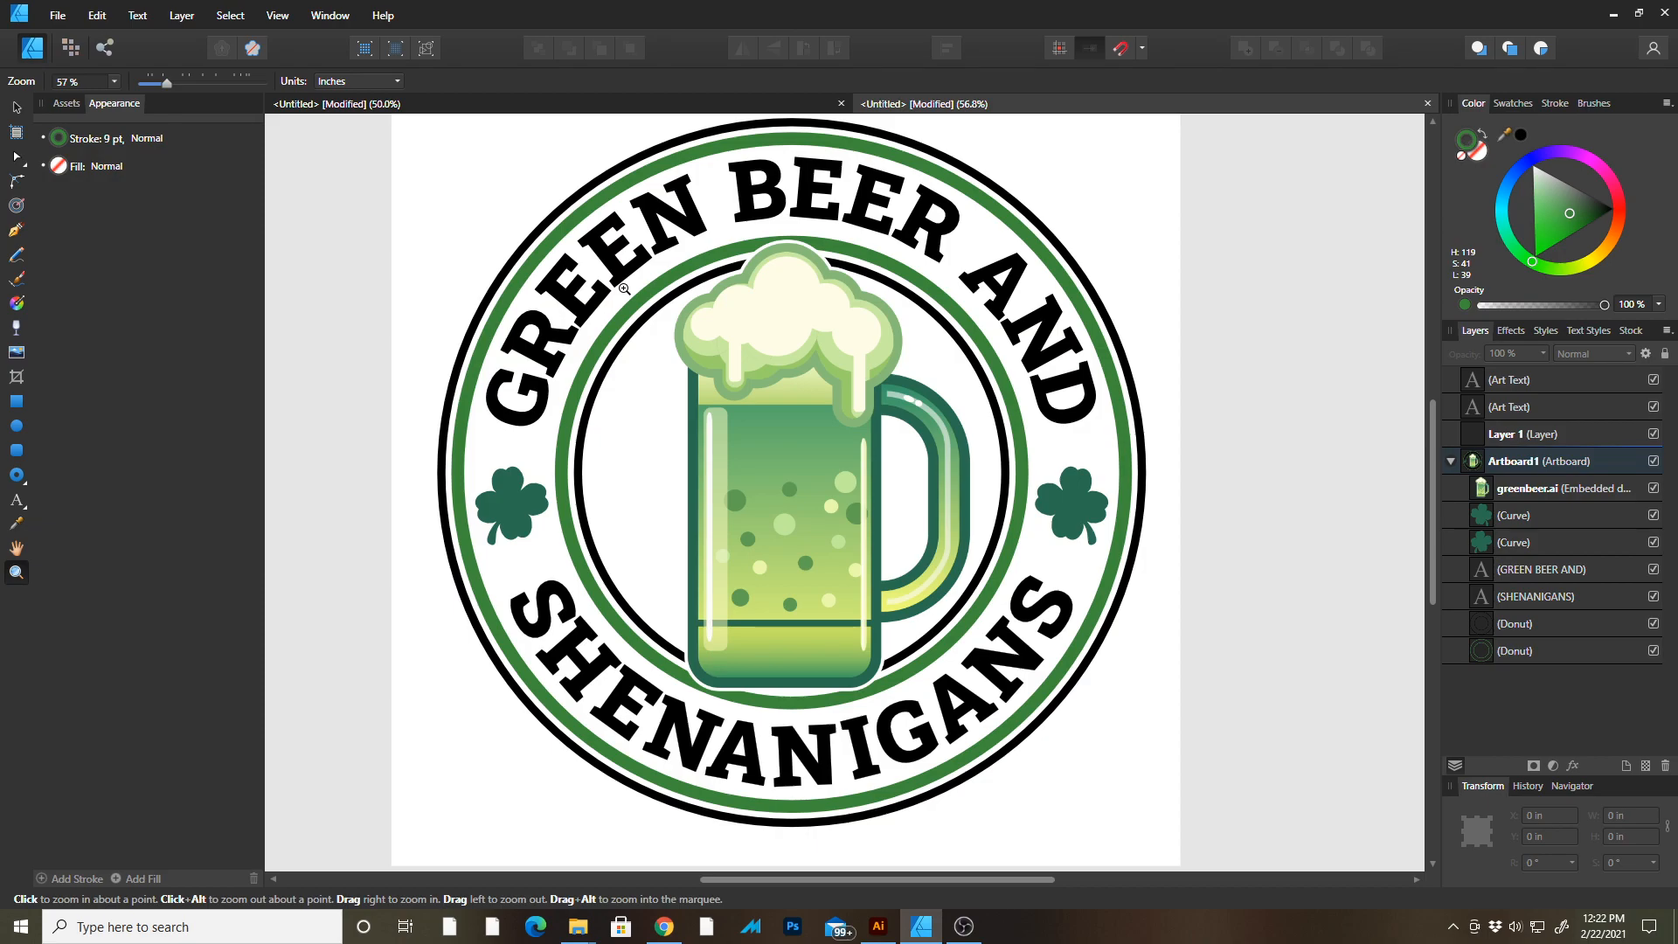
left_click(17, 501)
double_click(577, 564)
type("adfsadfasdfasdf")
key("ctrl+z")
left_click(18, 108)
left_click(403, 203)
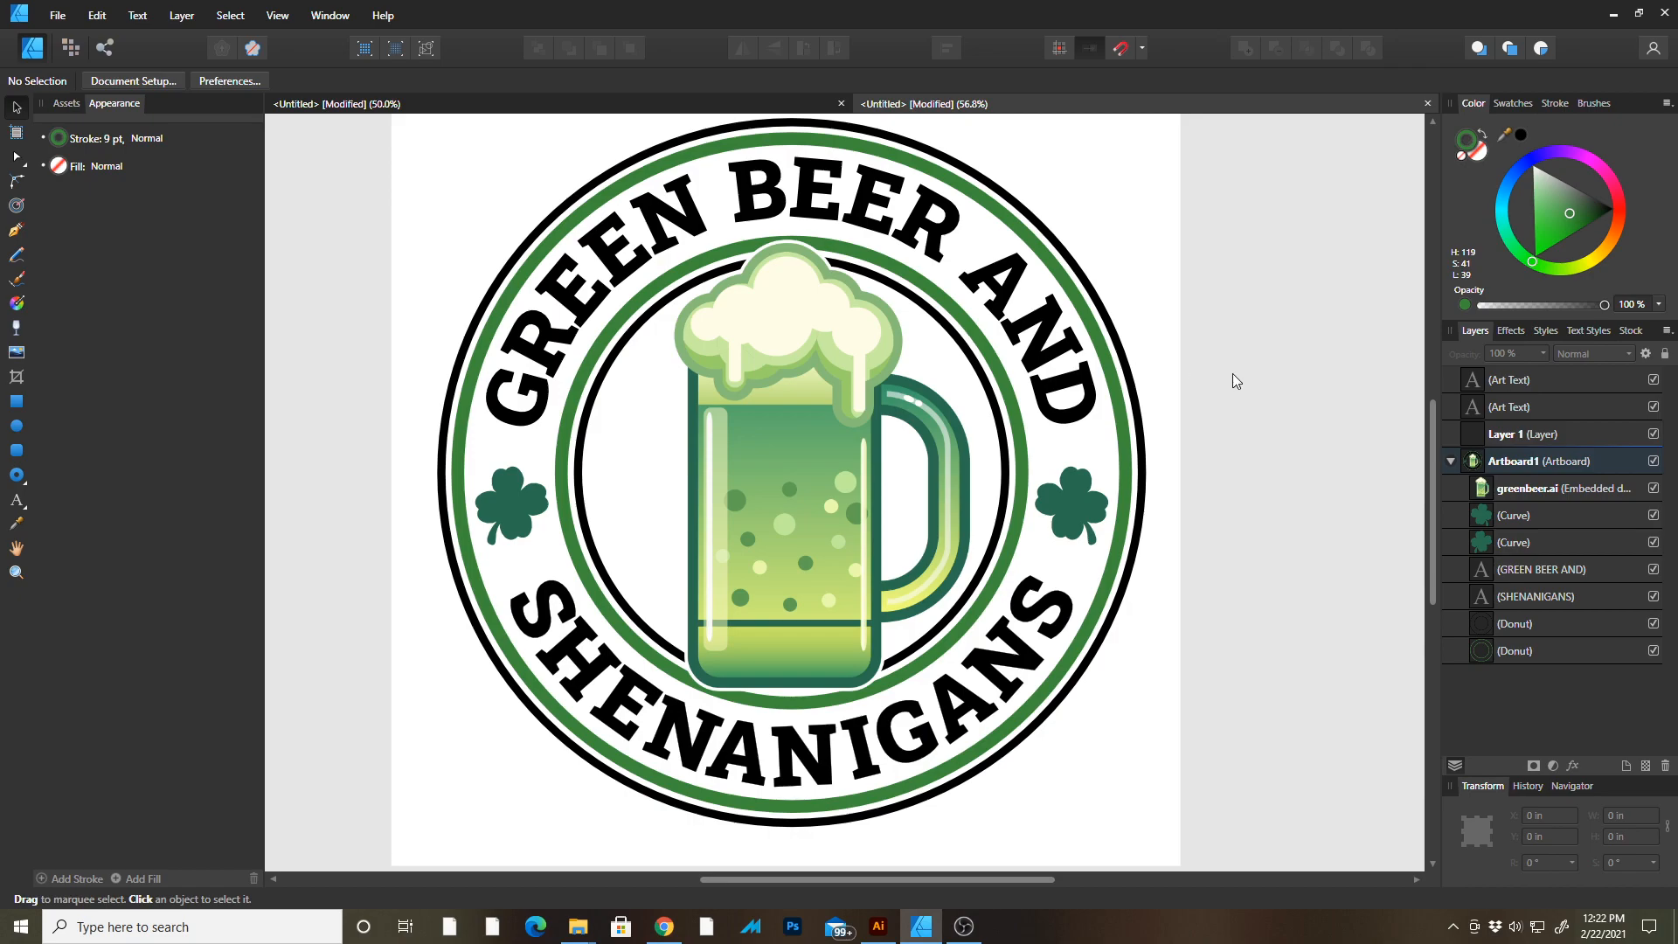